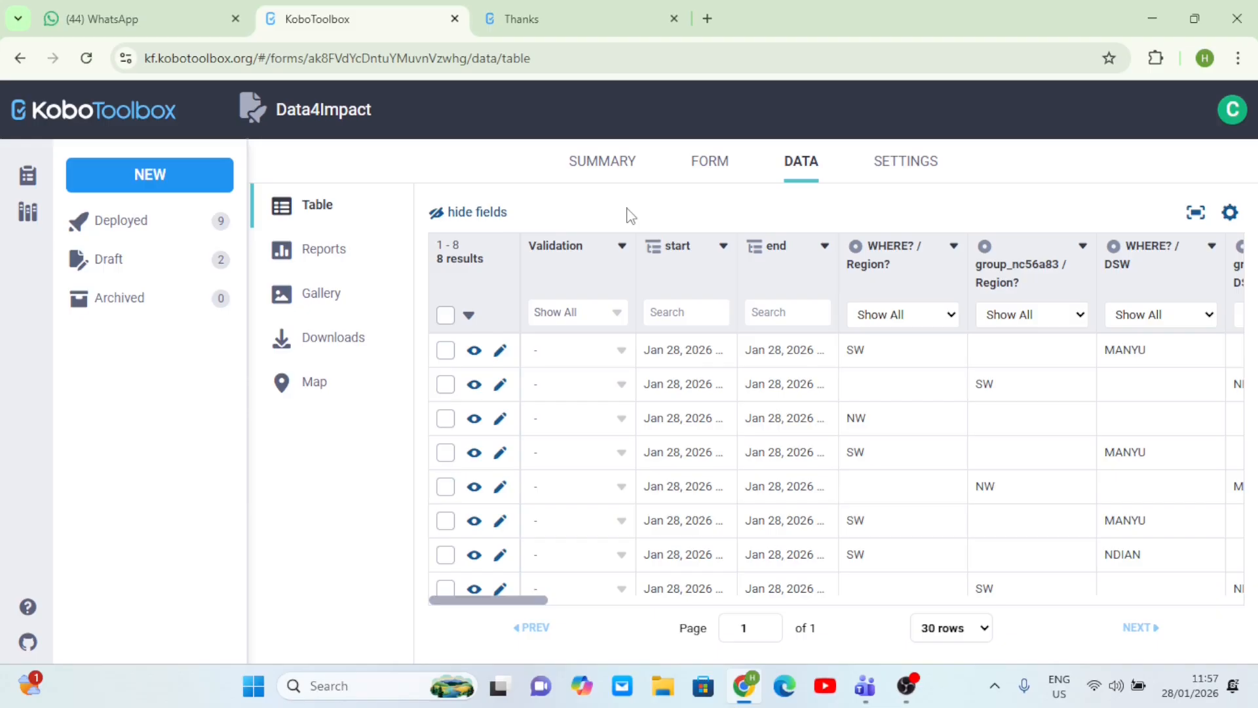
- Go to the Data4Impact project's data Downloads page and delete last Monday's XLS export
click(795, 169)
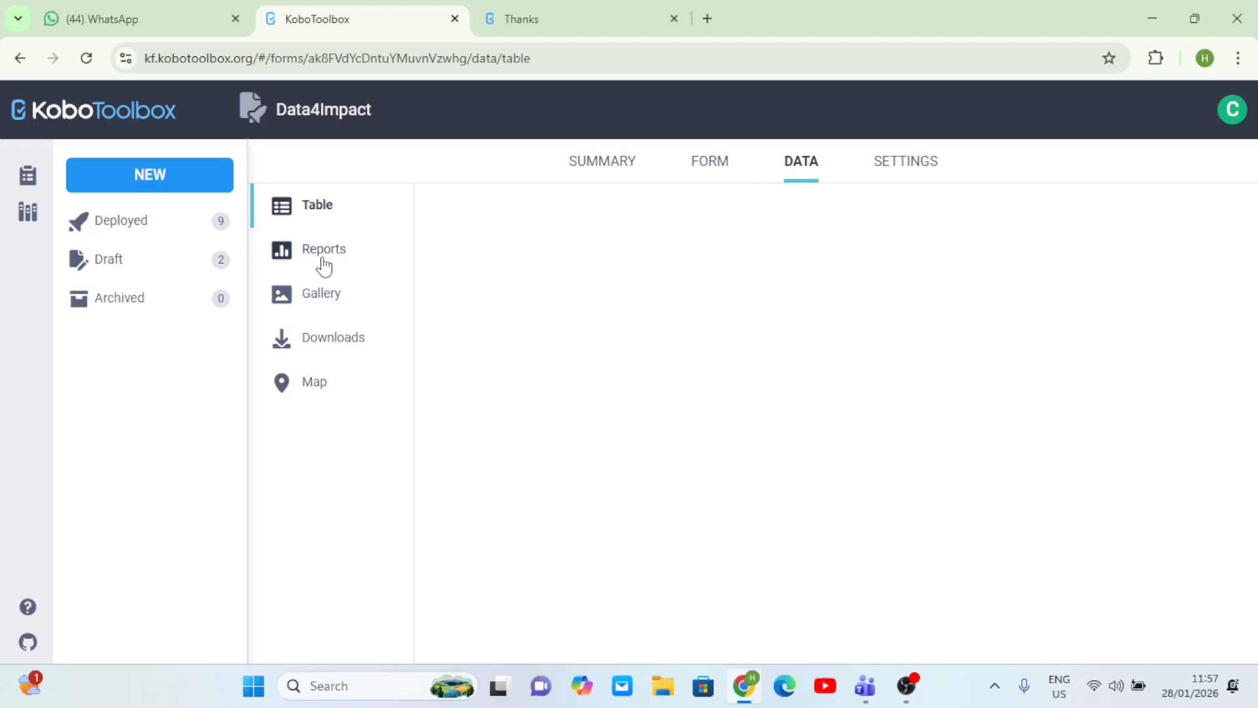
click(344, 343)
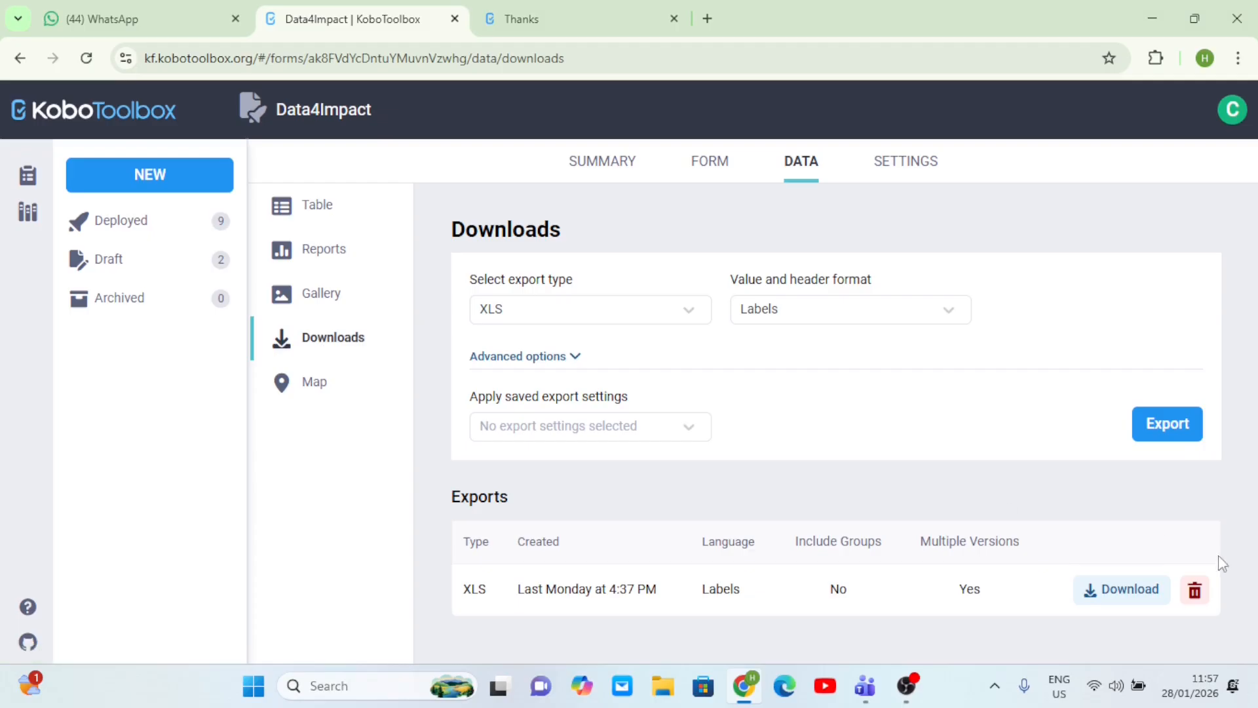
click(1195, 589)
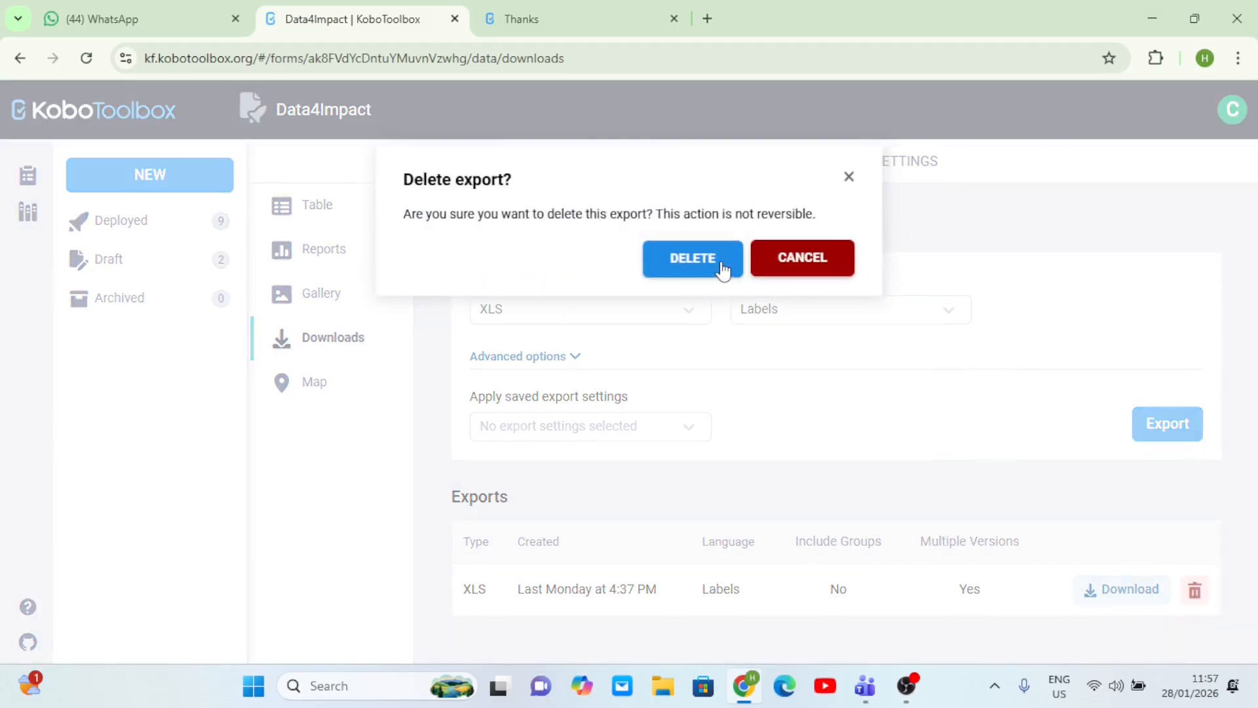
click(721, 267)
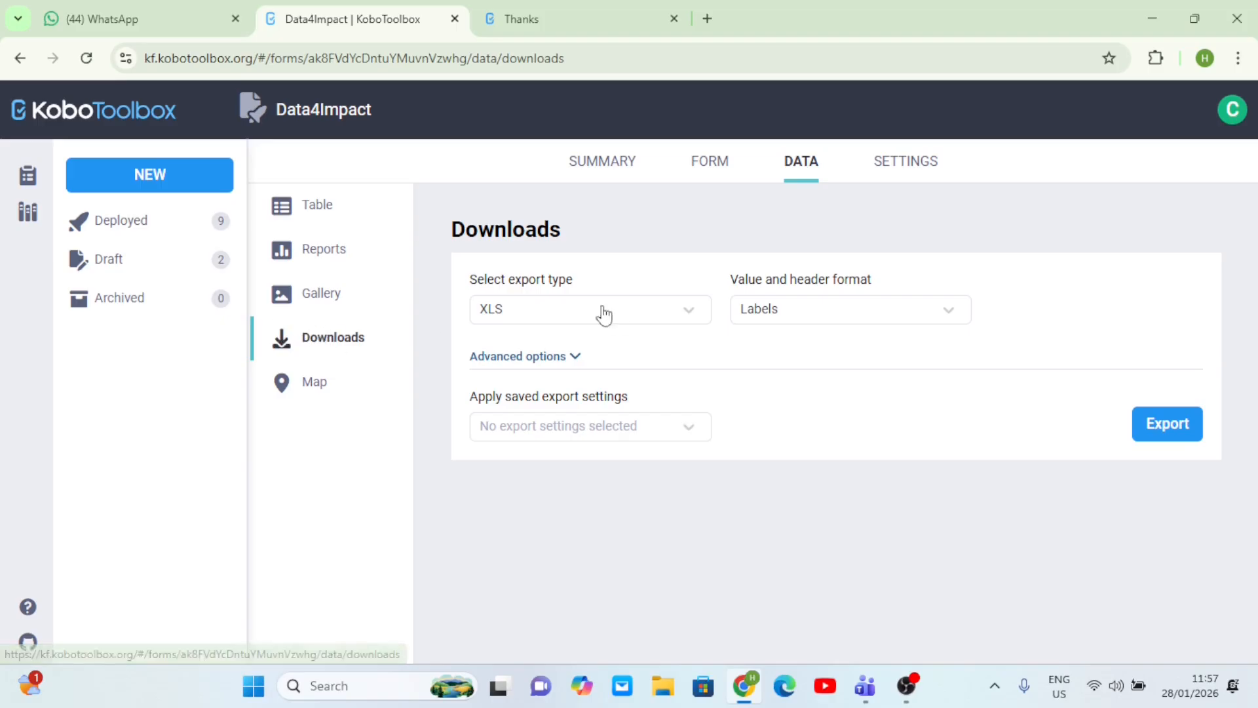
click(687, 317)
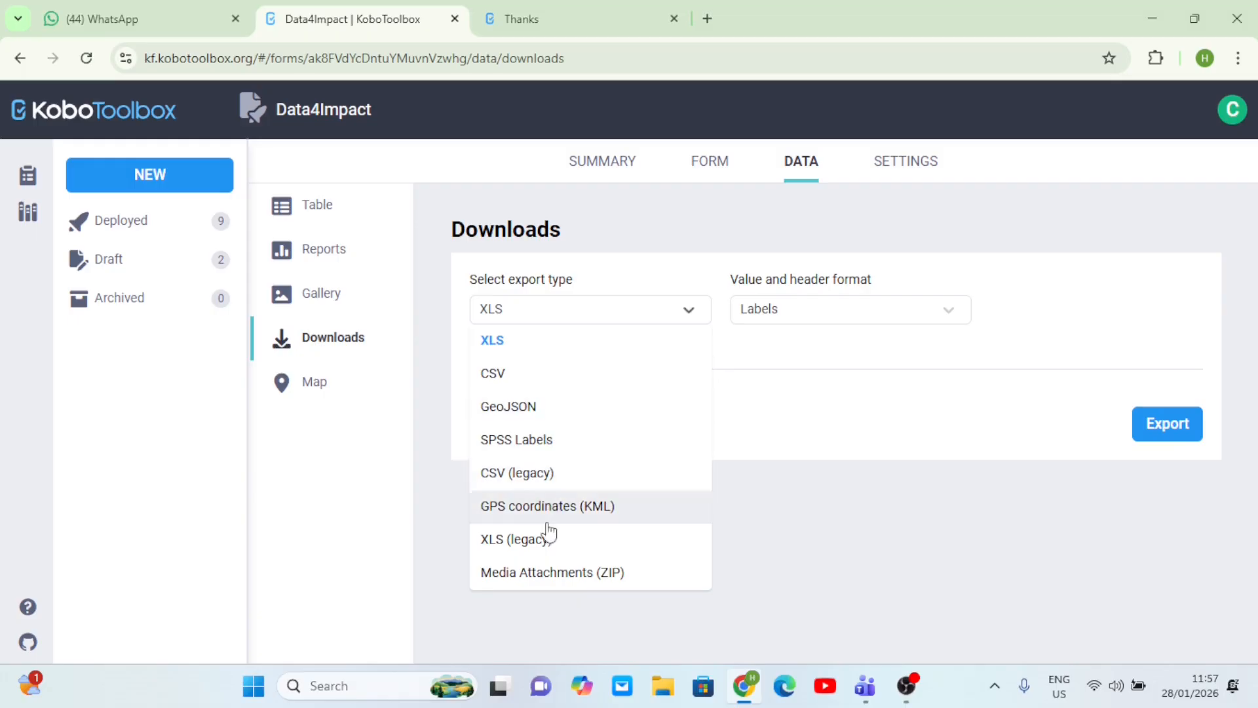
click(532, 345)
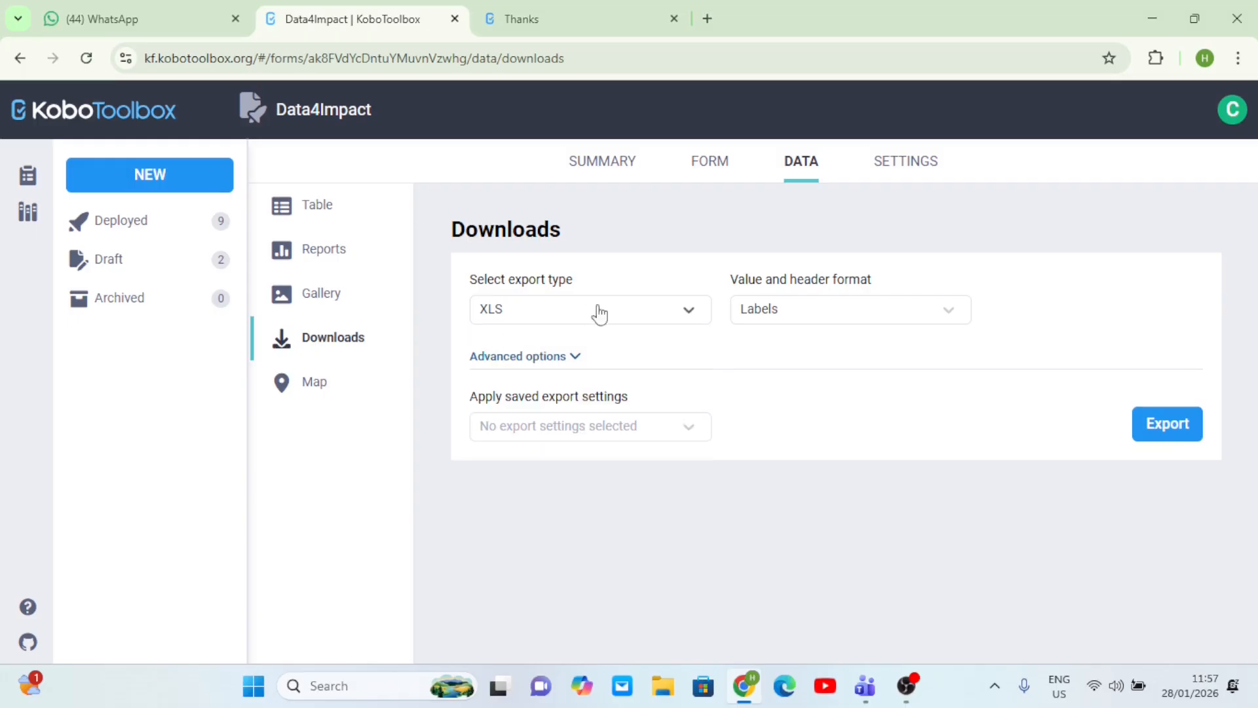
click(682, 311)
click(531, 343)
click(682, 319)
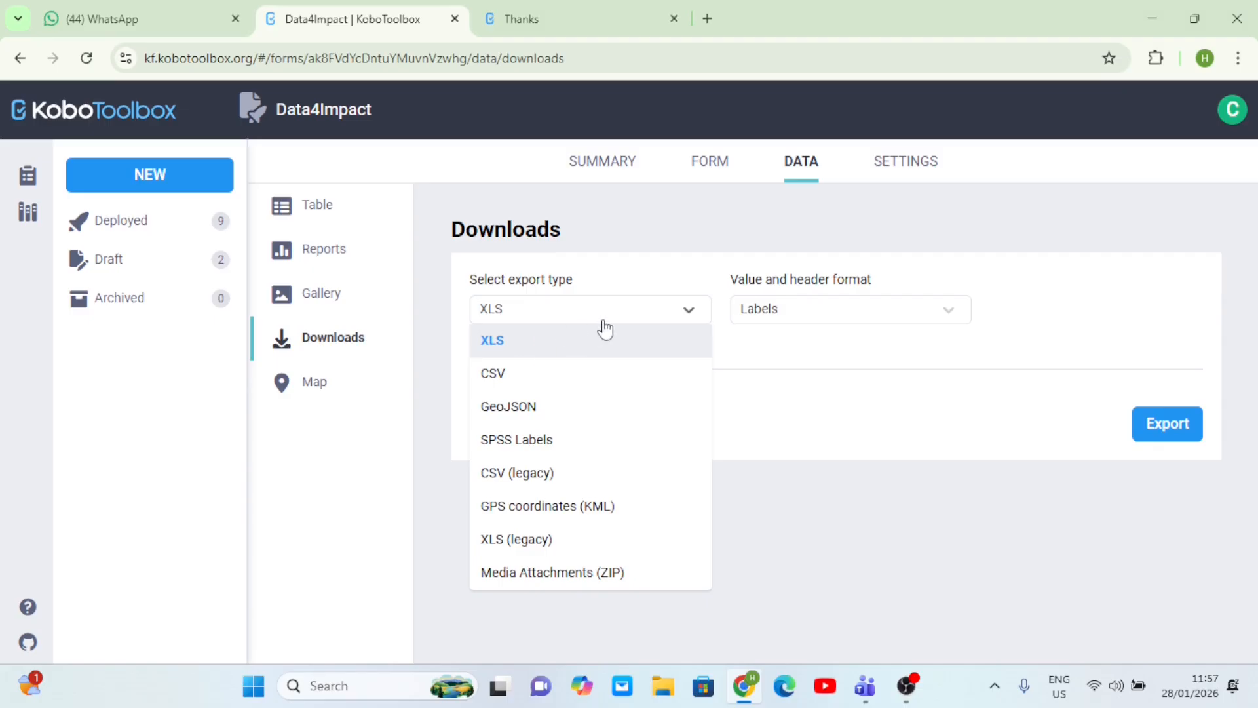
click(568, 319)
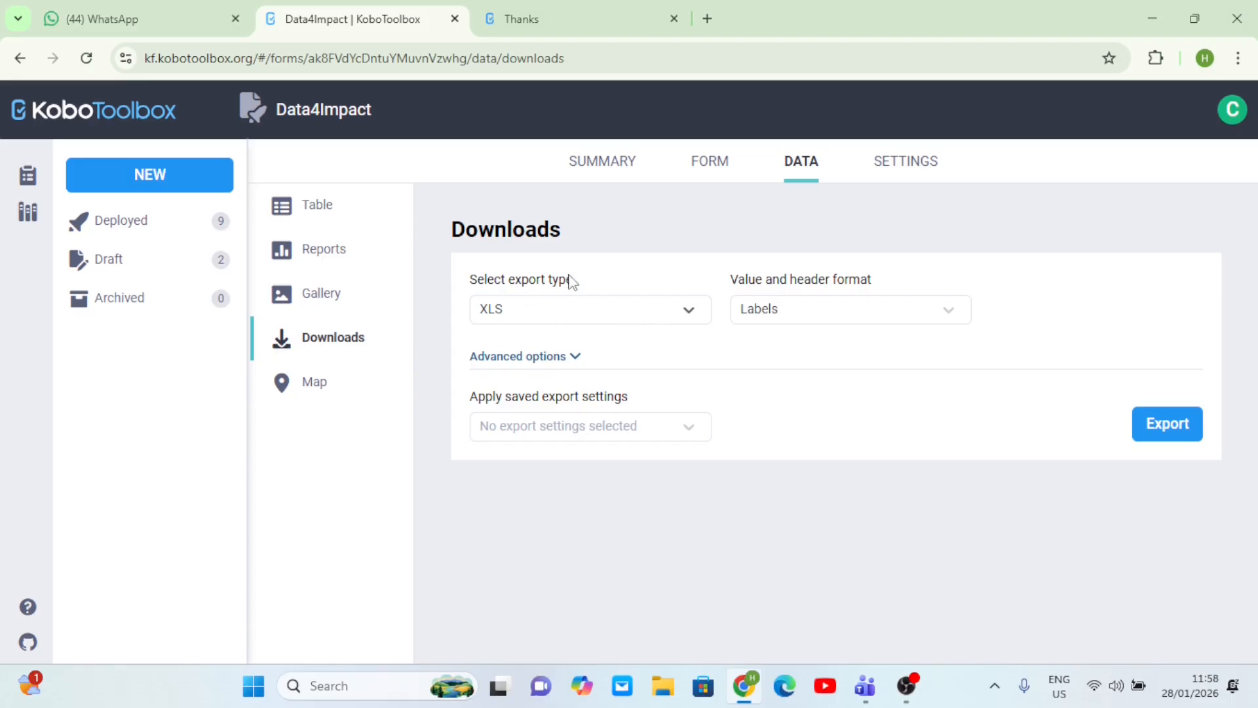
scroll(569, 275, up, 5)
scroll(583, 337, down, 5)
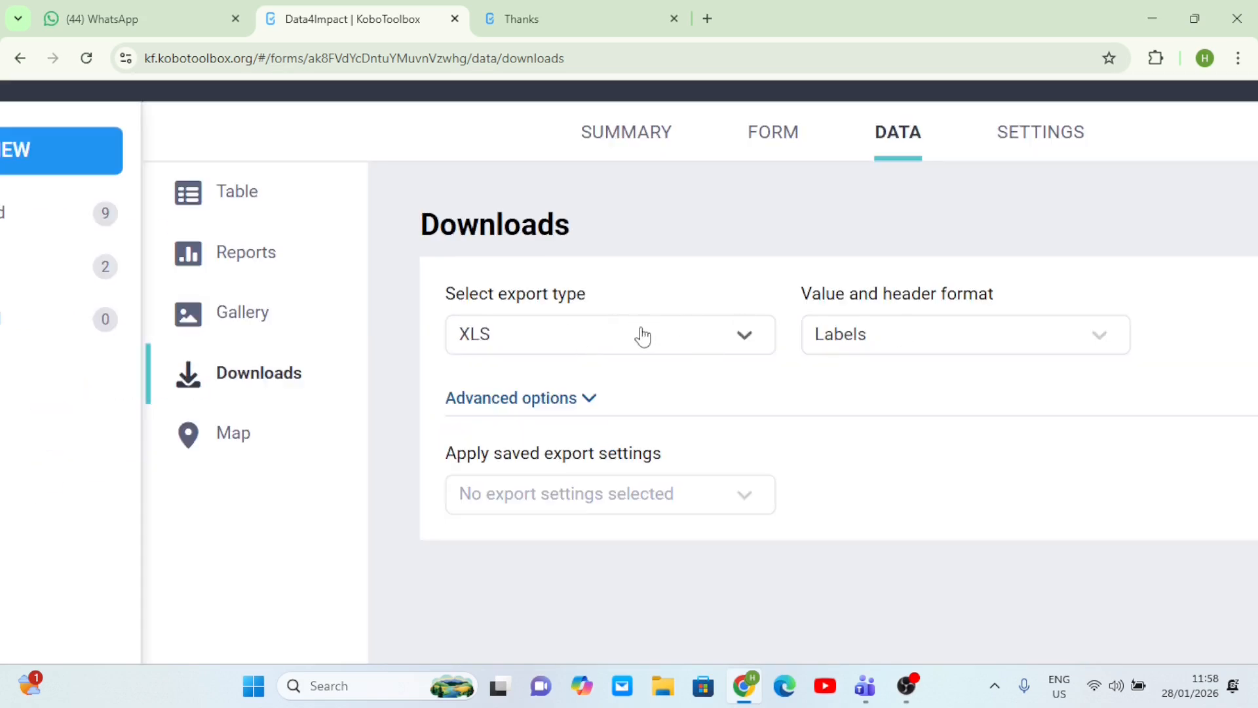
click(1097, 334)
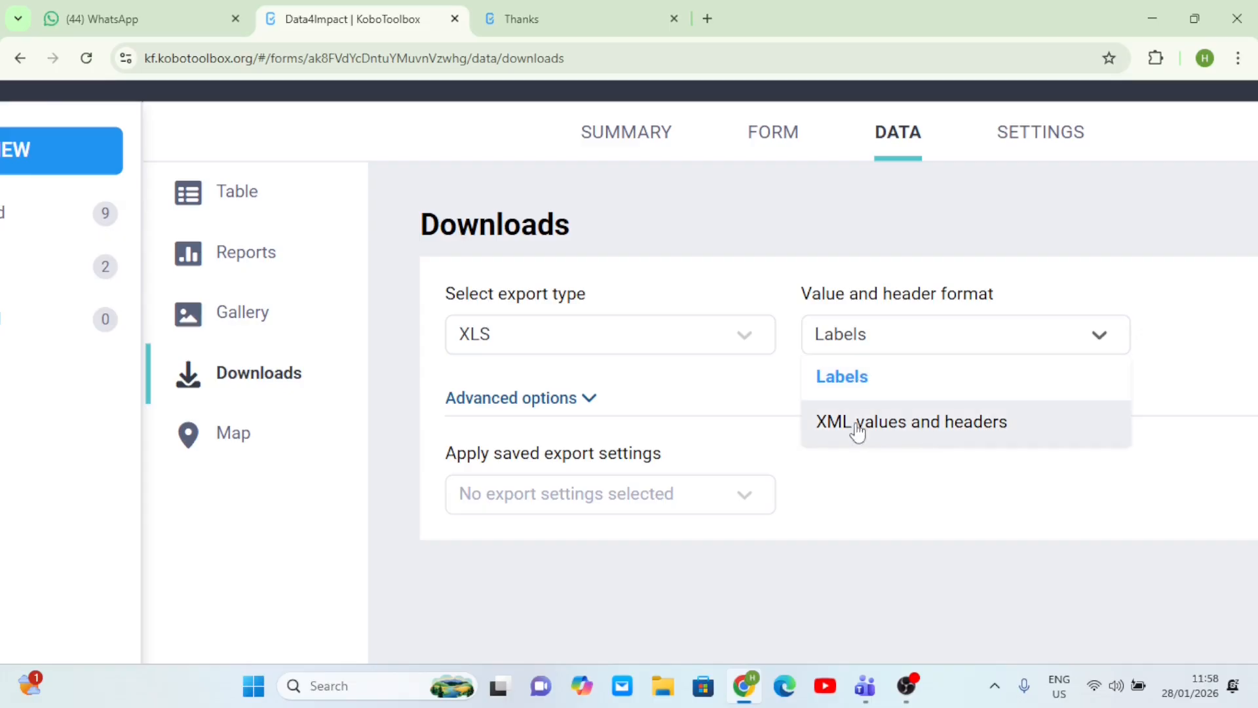
click(858, 378)
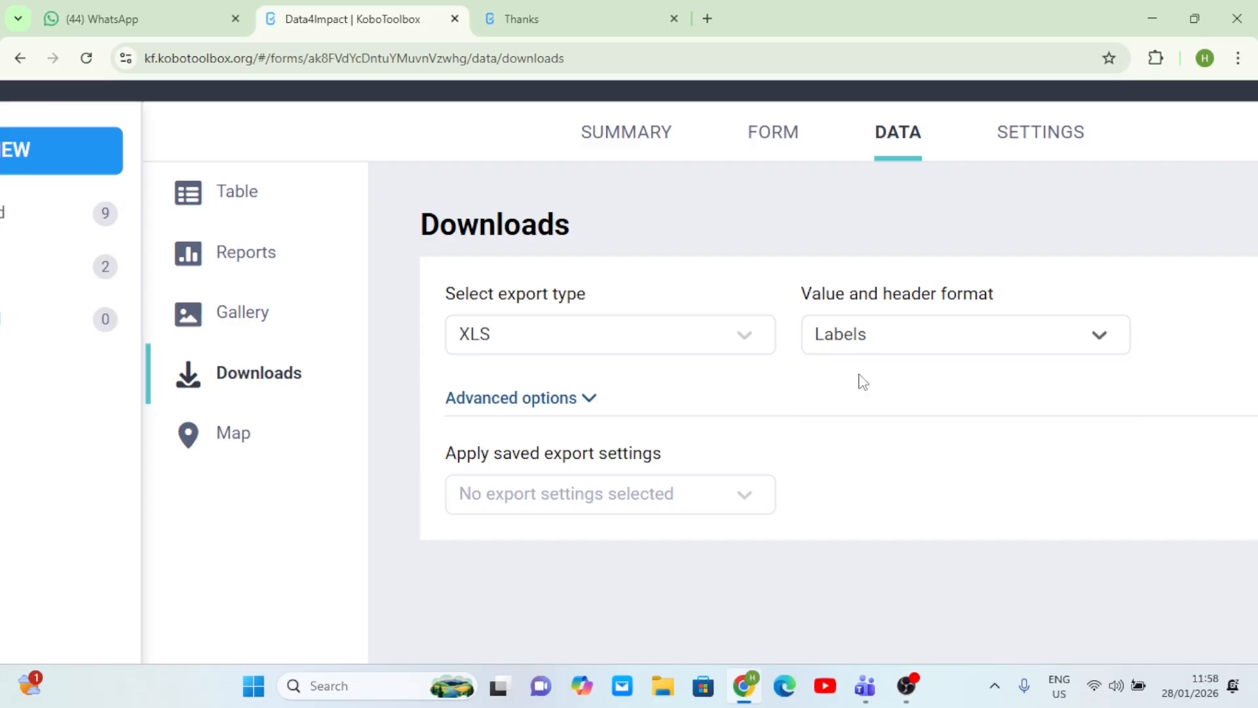
key(ctrl+minus)
key(ctrl+minus)
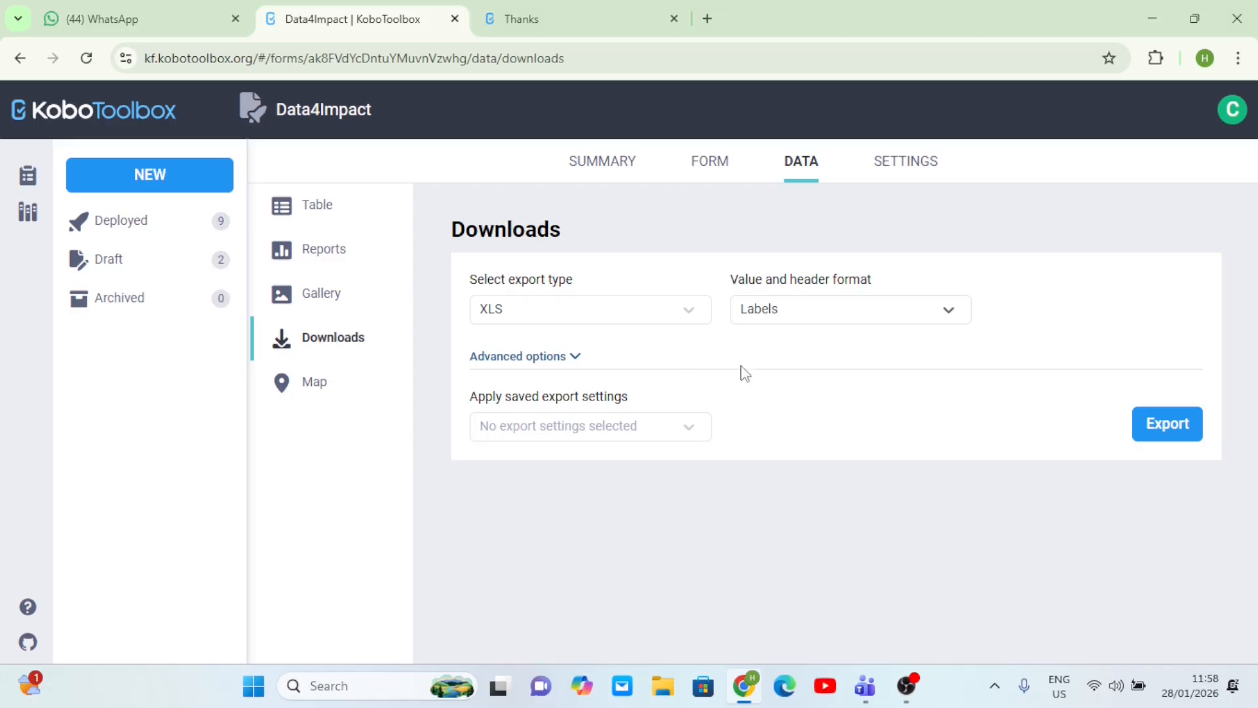
- In the advanced export options, tick the 'WHAT? / If, others, please specify?' question for export
click(577, 359)
scroll(673, 467, down, 4)
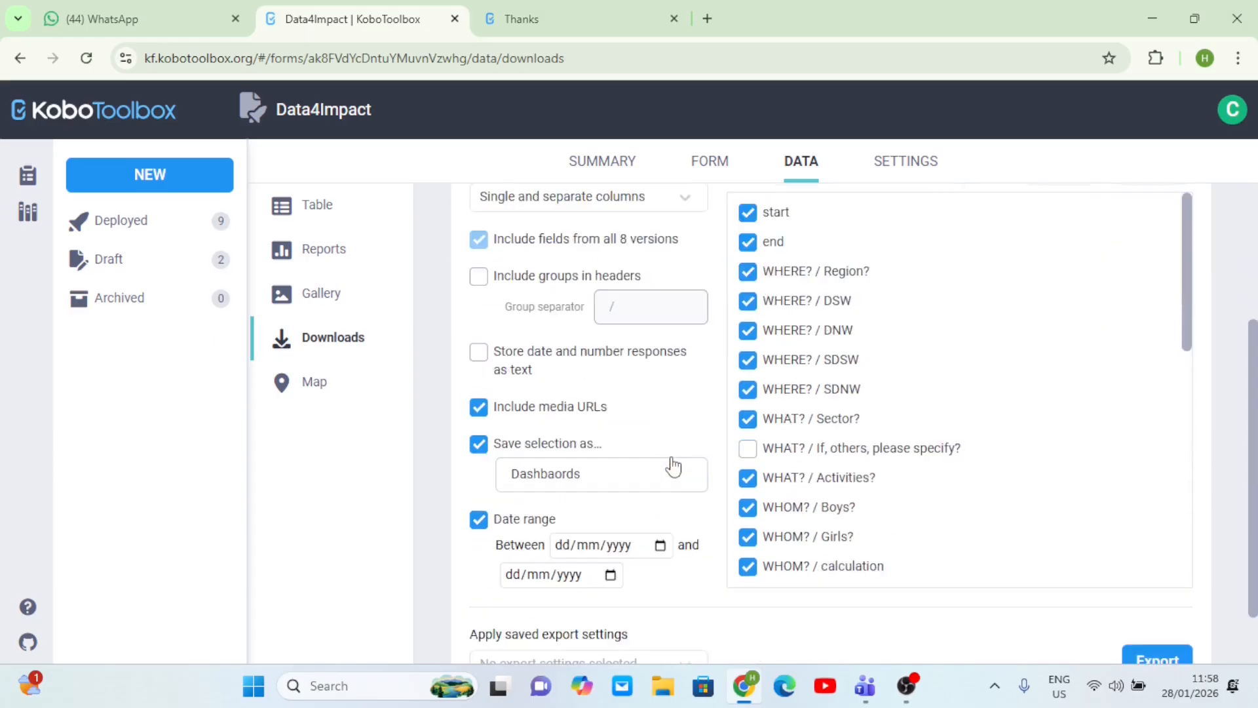
scroll(673, 466, up, 3)
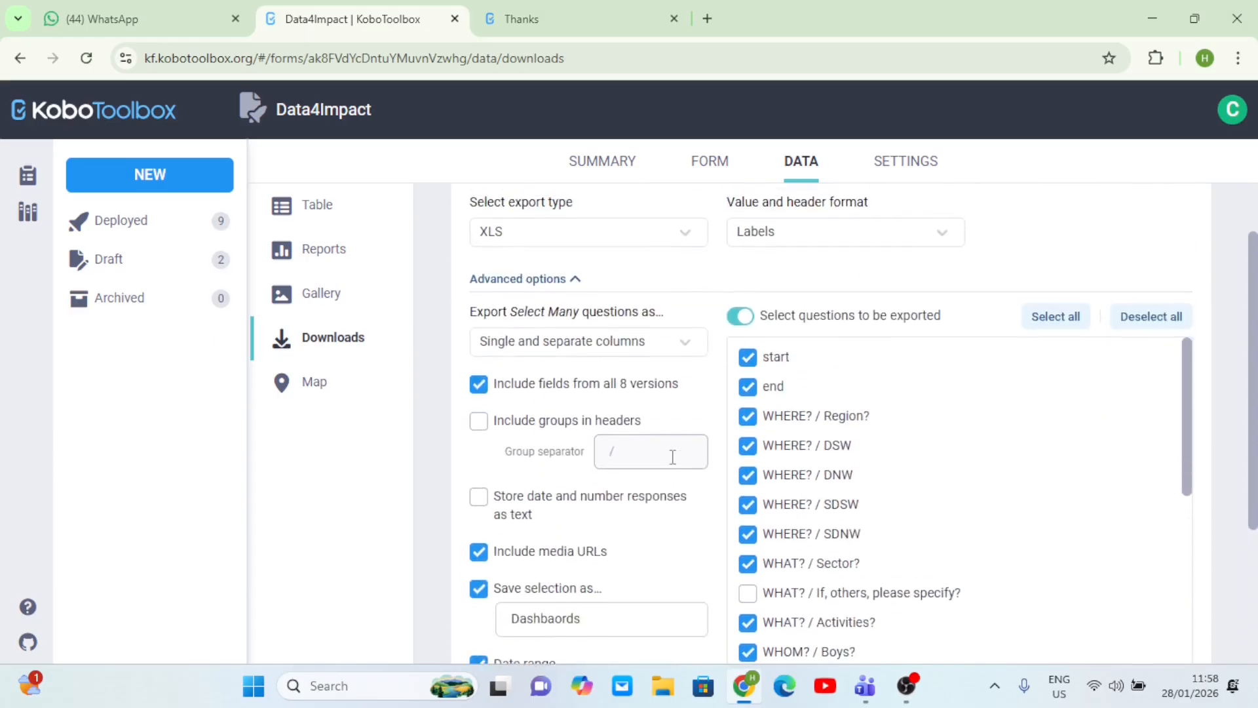
scroll(673, 459, down, 2)
scroll(673, 458, up, 1)
scroll(673, 457, down, 1)
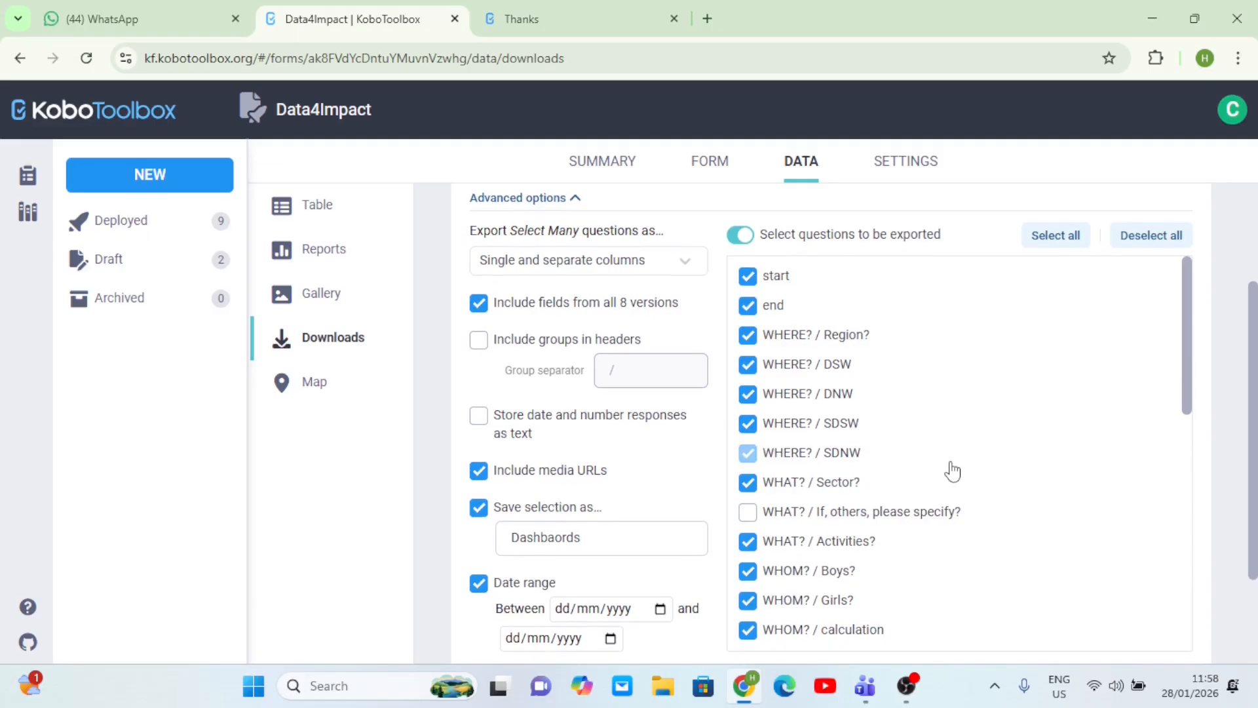
scroll(950, 469, down, 2)
scroll(987, 483, down, 7)
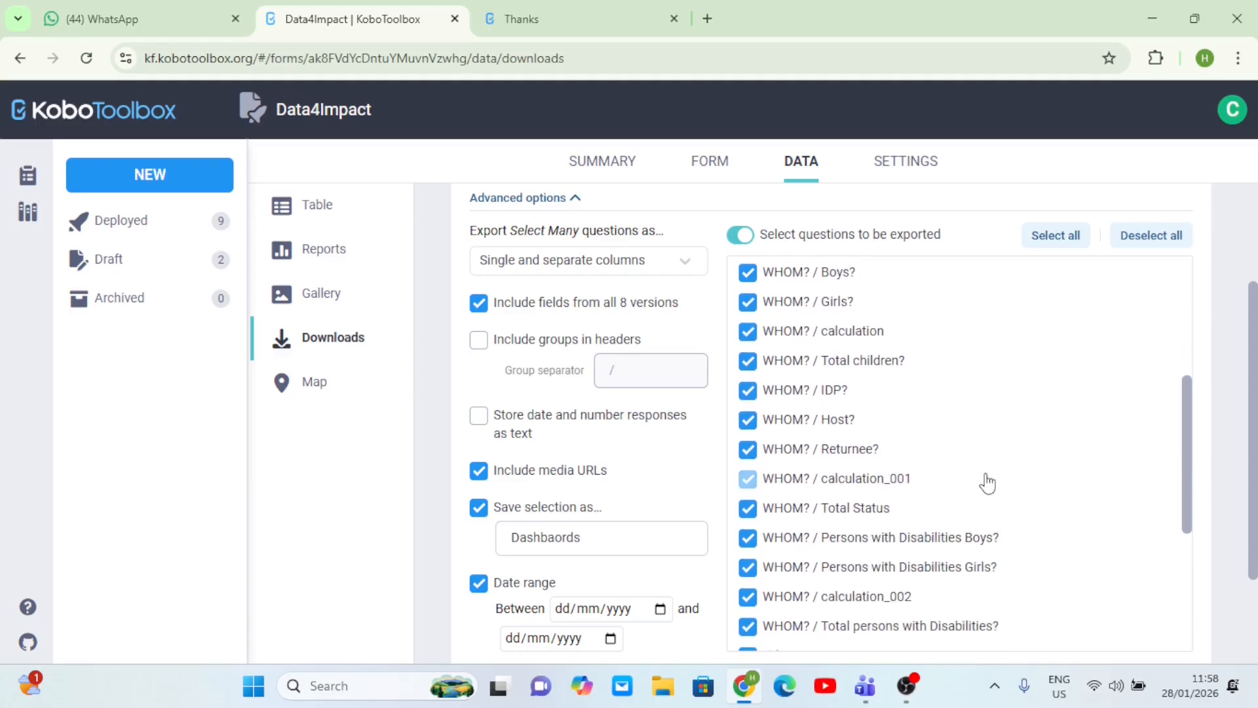
scroll(983, 483, up, 8)
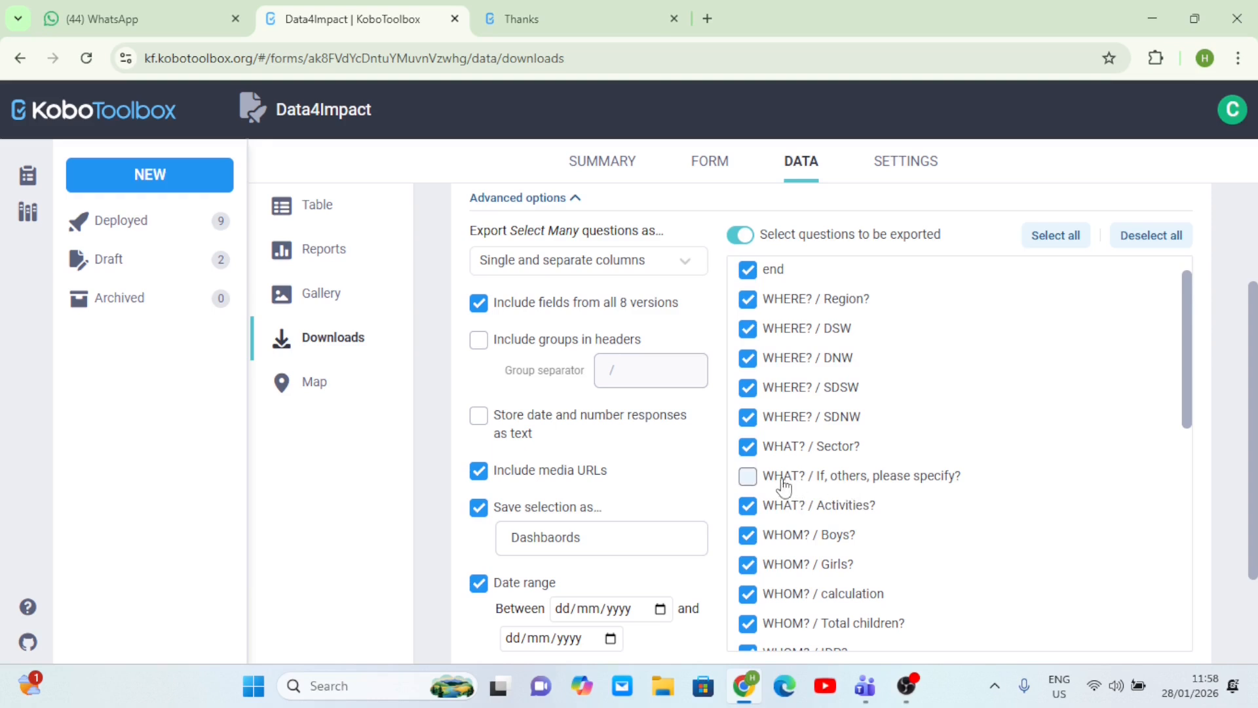
click(747, 479)
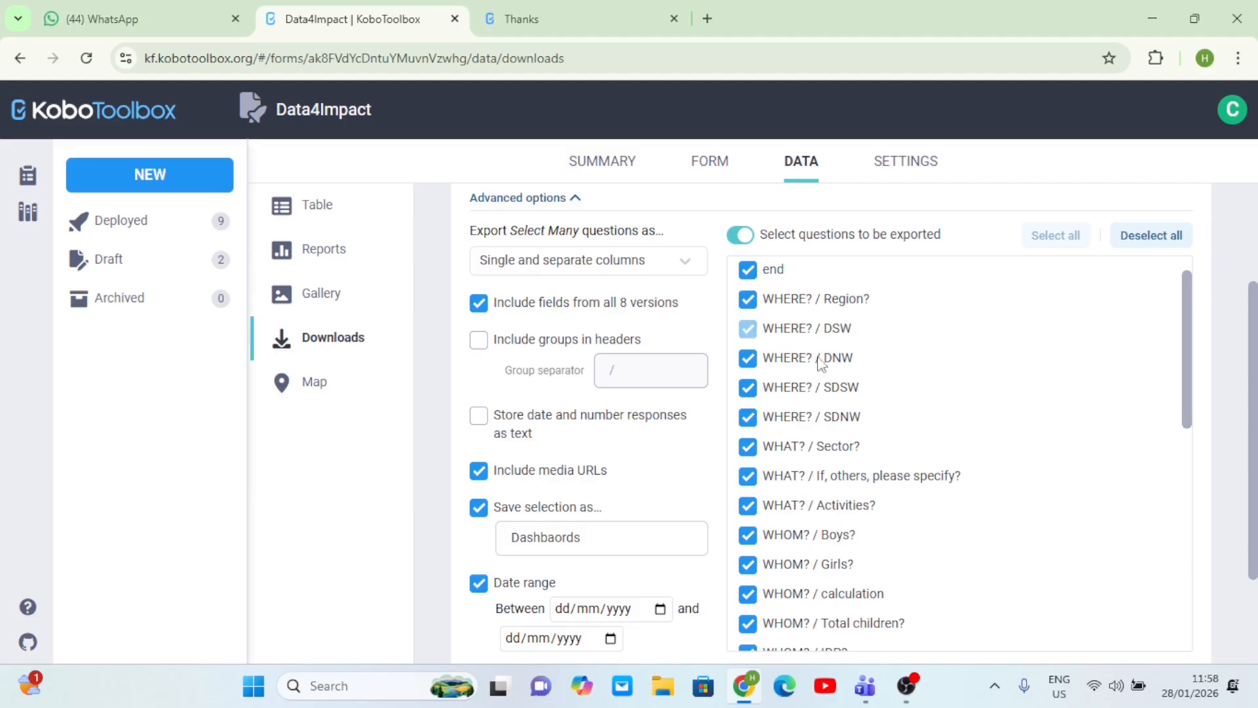
scroll(980, 376, up, 1)
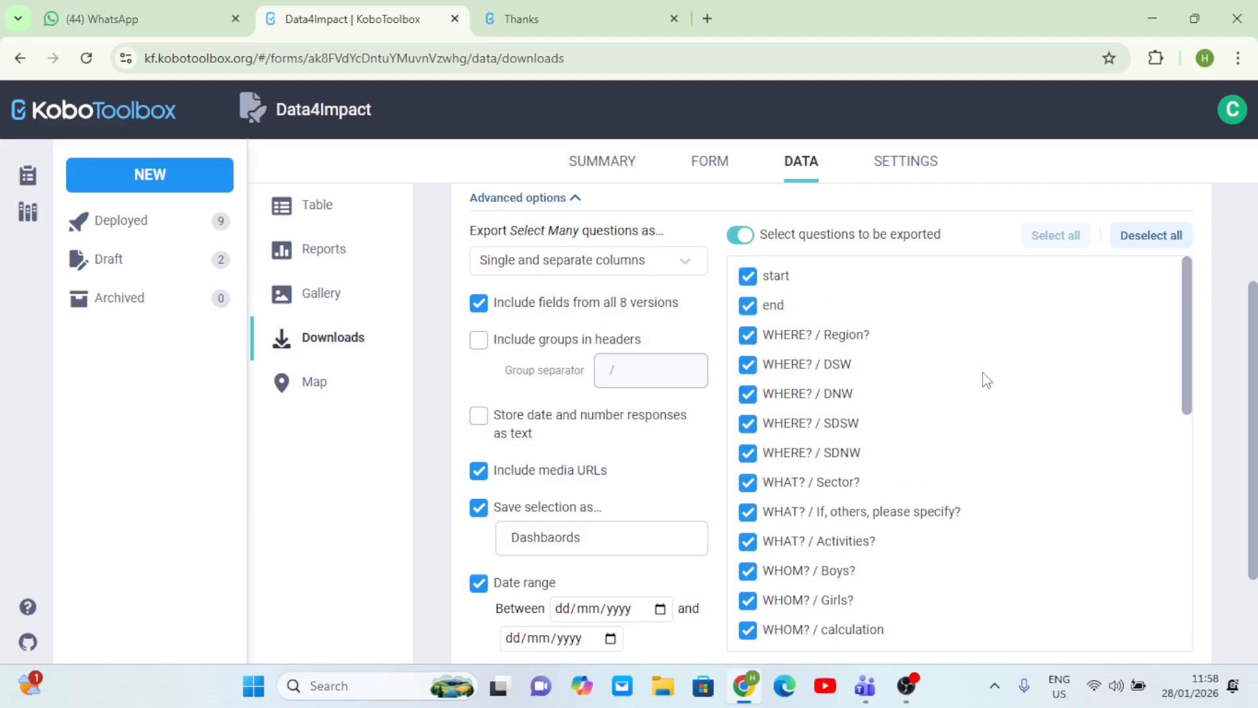
click(742, 241)
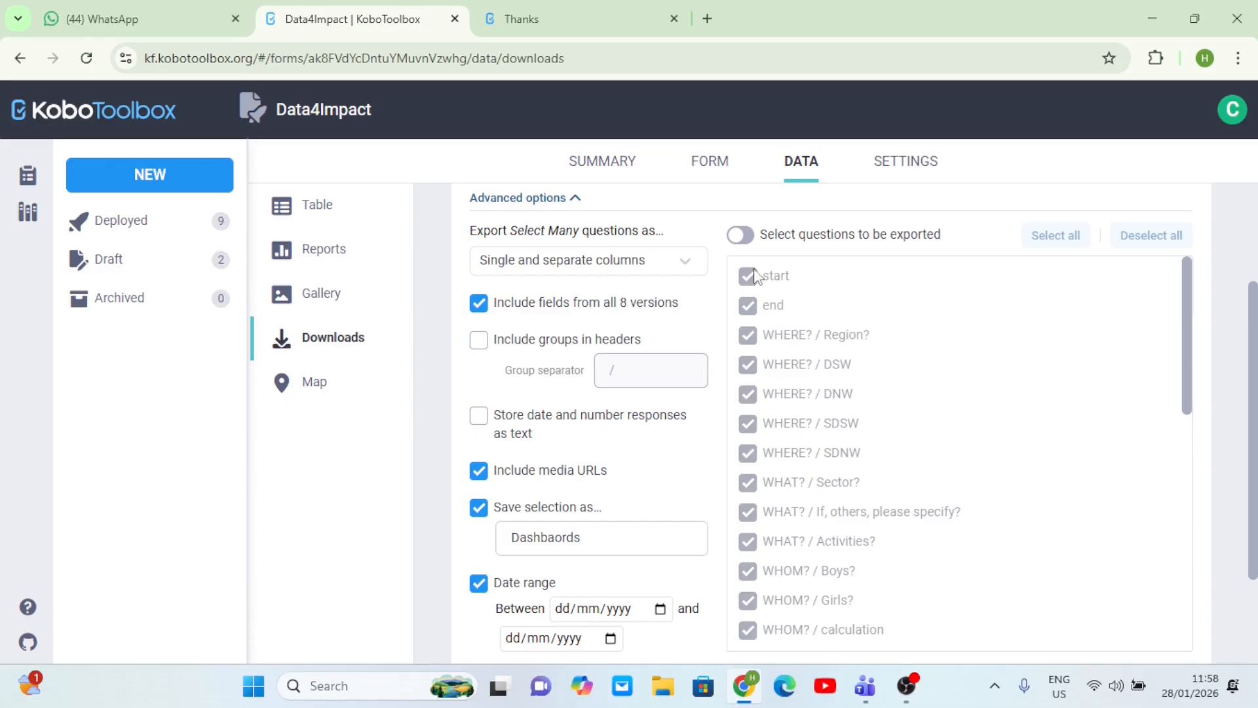
click(748, 237)
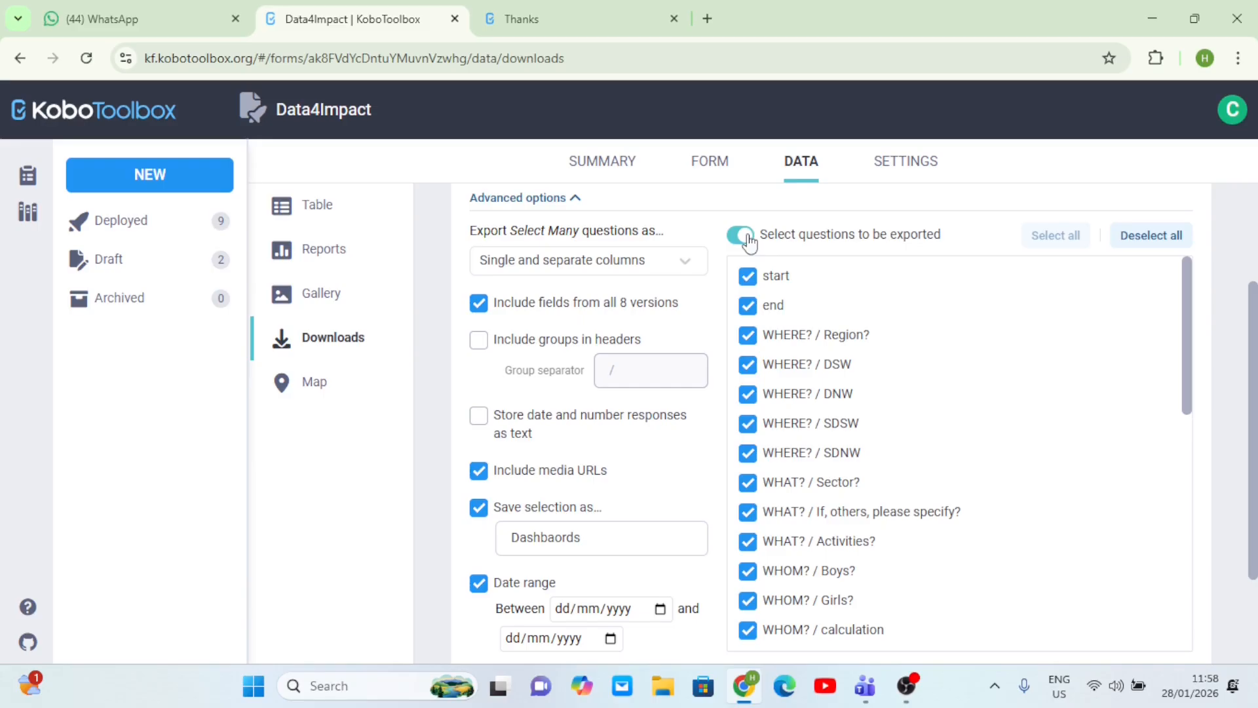
click(748, 371)
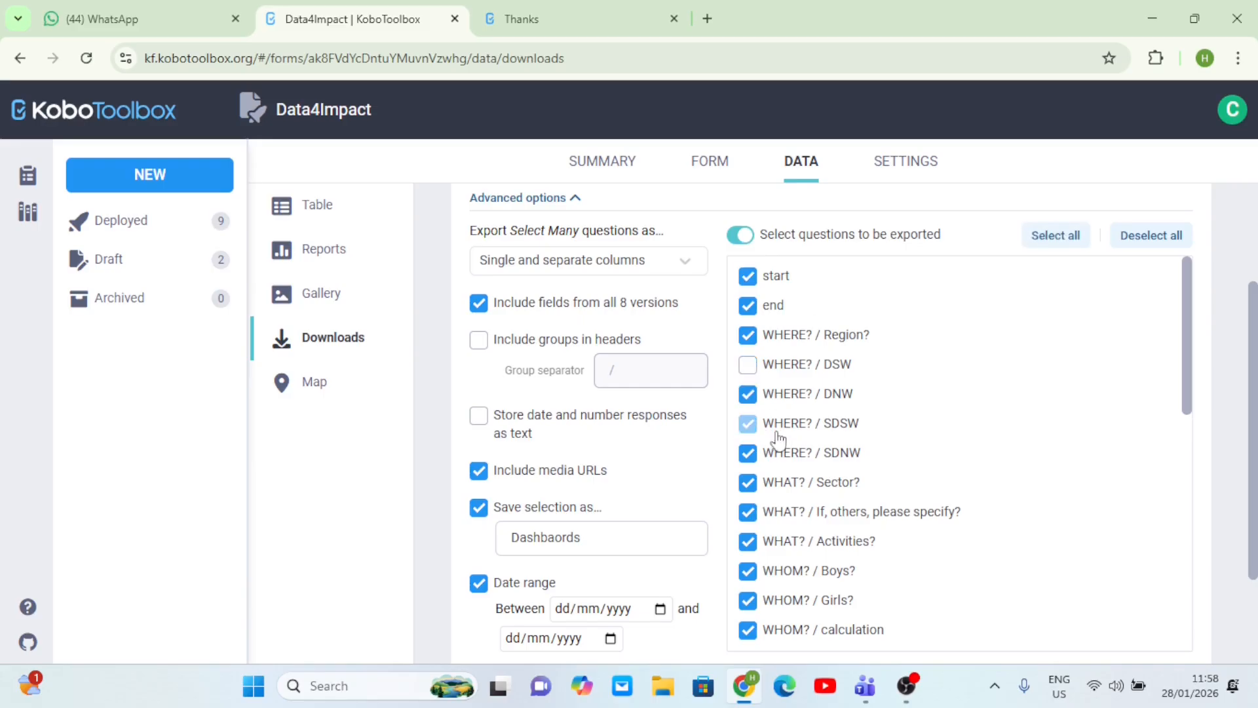
click(750, 371)
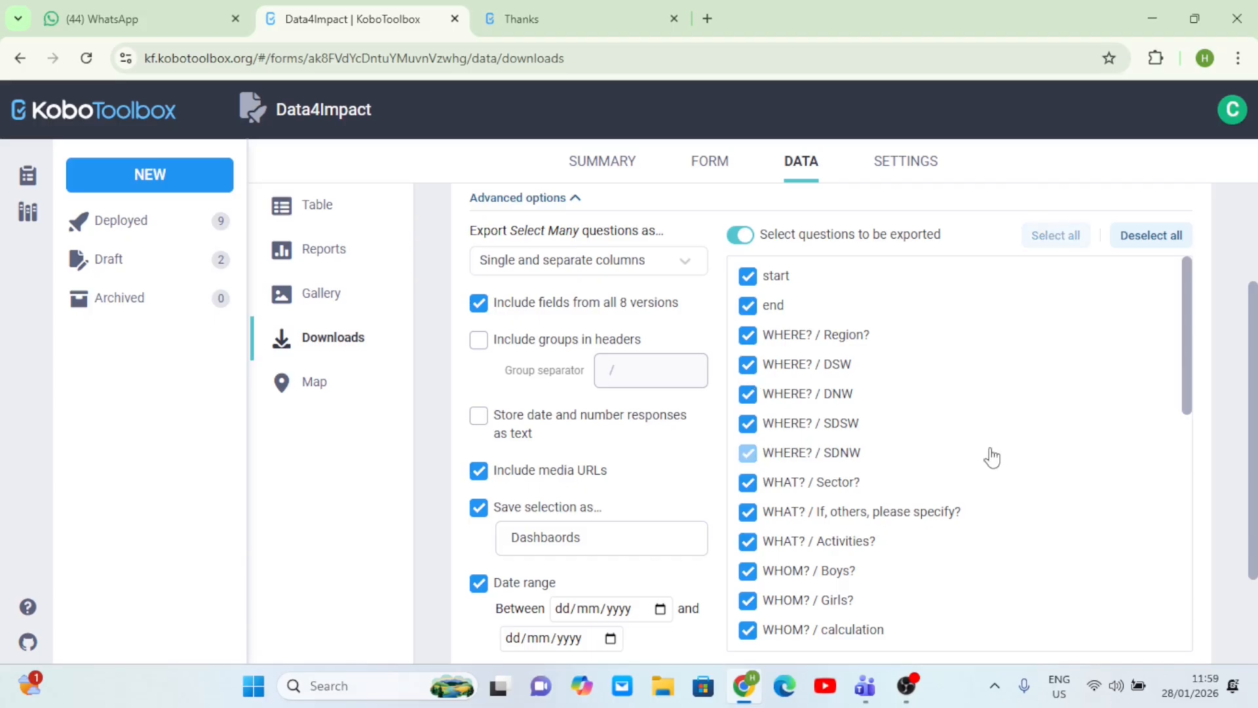
- Untick _submission_time, _validation_status, _notes, _status, _index, __version__ and _id from the export
scroll(992, 457, down, 9)
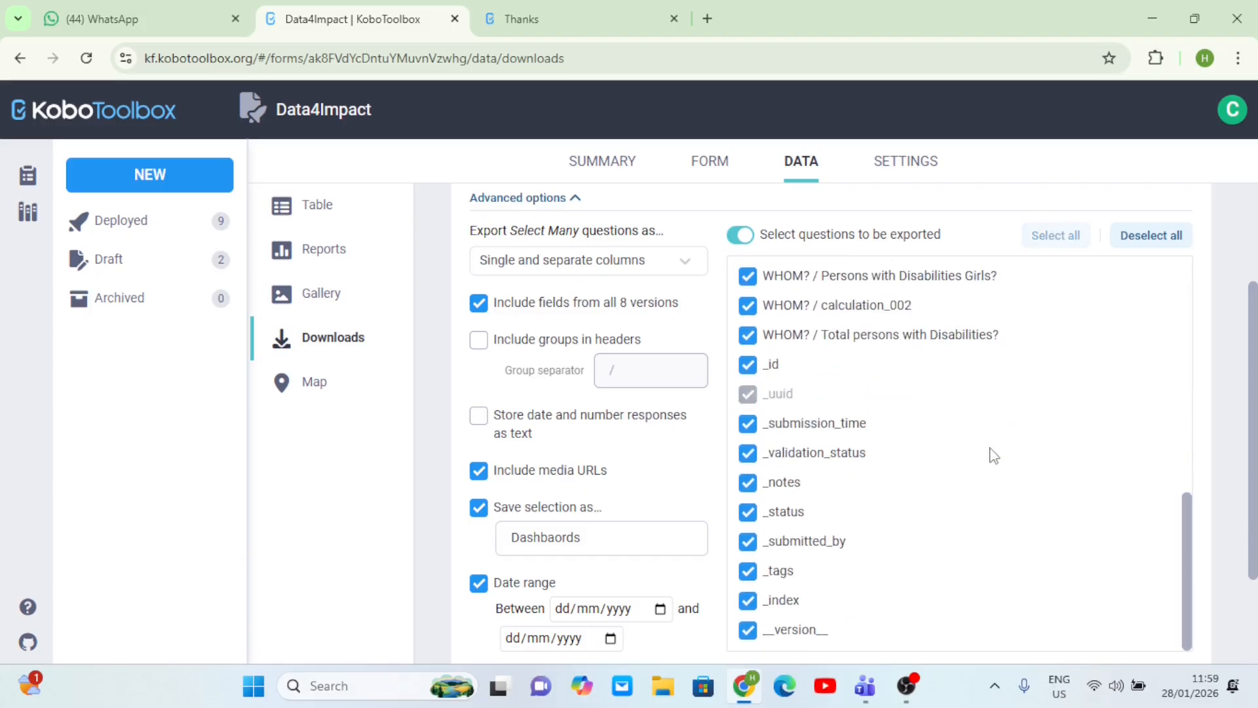
click(754, 425)
click(748, 453)
click(749, 486)
click(748, 516)
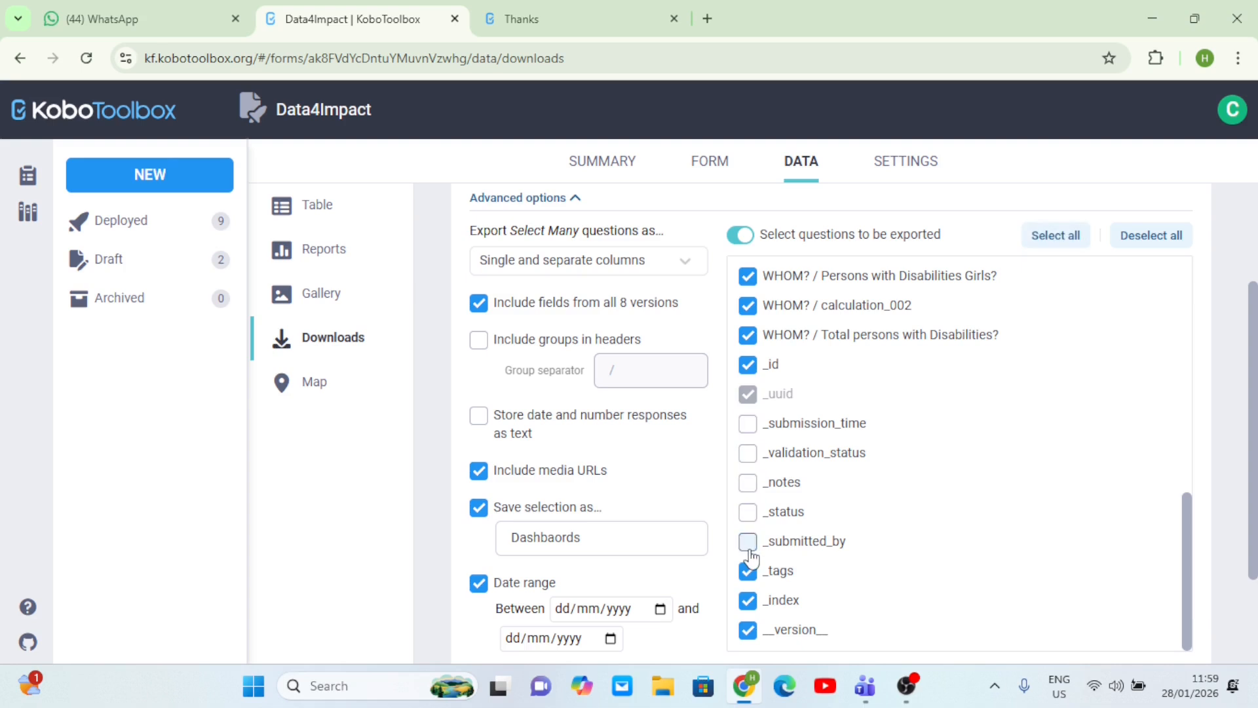
click(748, 600)
click(748, 629)
click(747, 364)
scroll(945, 443, up, 8)
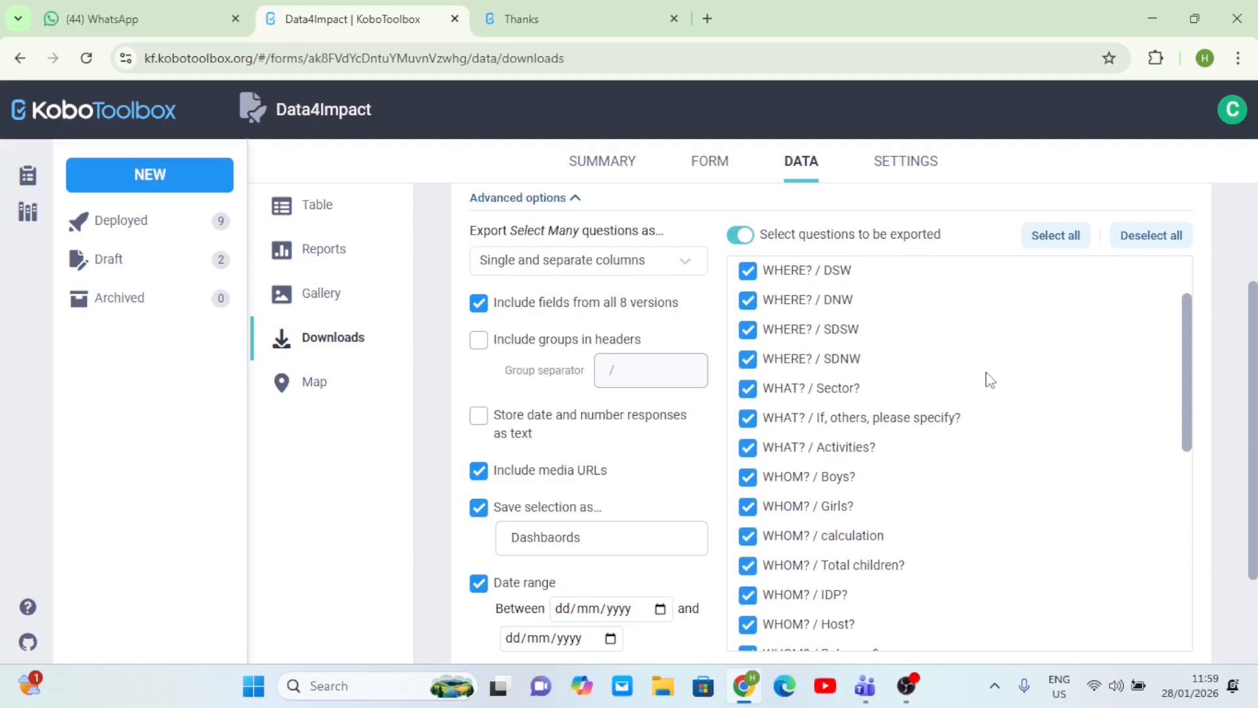
scroll(986, 376, up, 2)
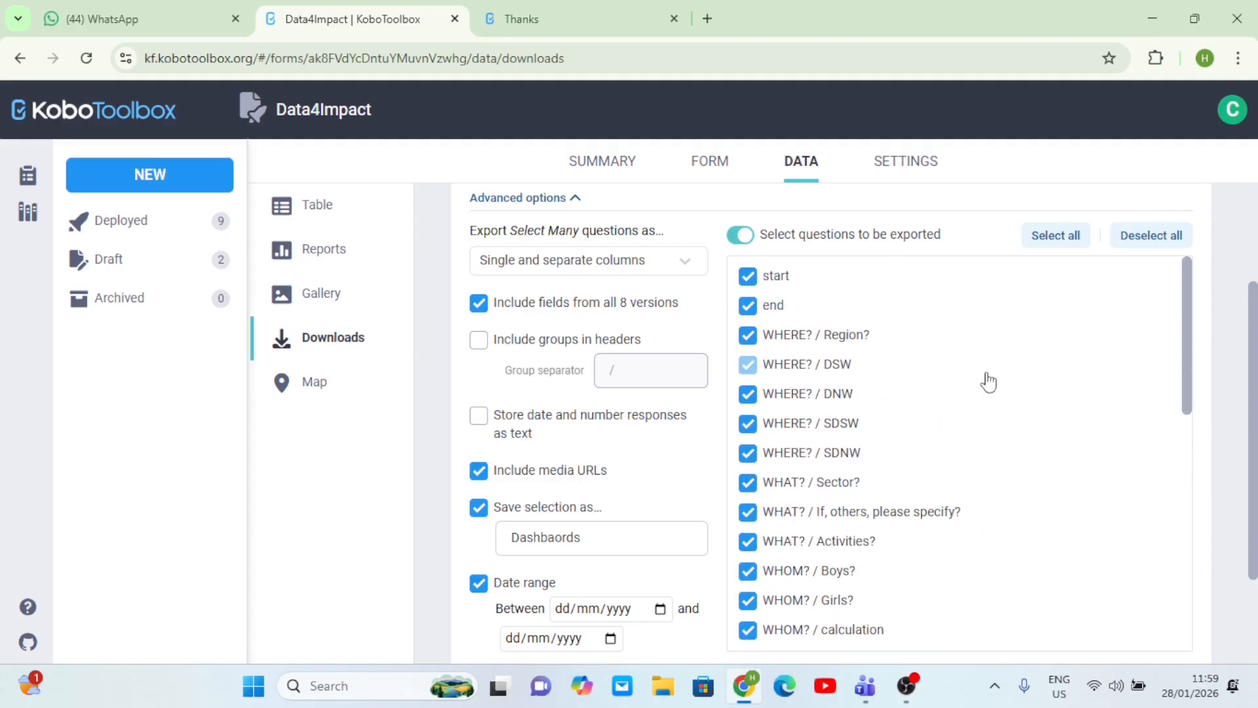
scroll(987, 380, down, 1)
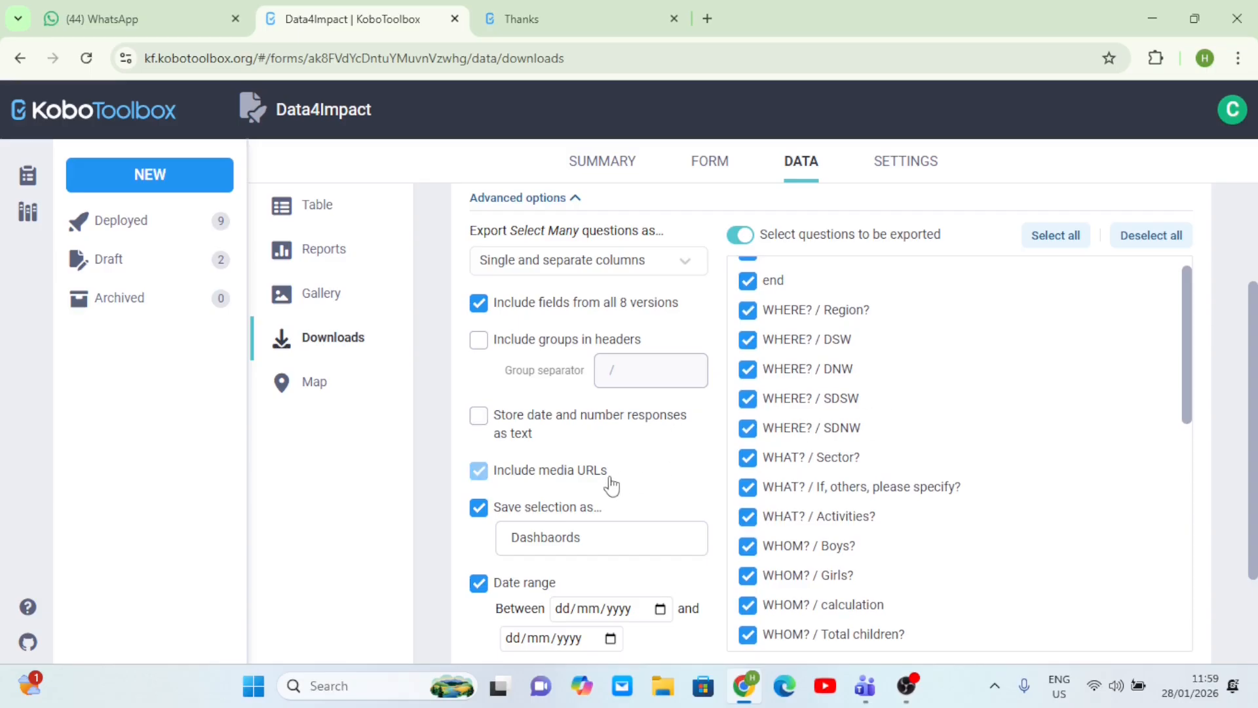
scroll(857, 435, down, 1)
scroll(864, 420, up, 1)
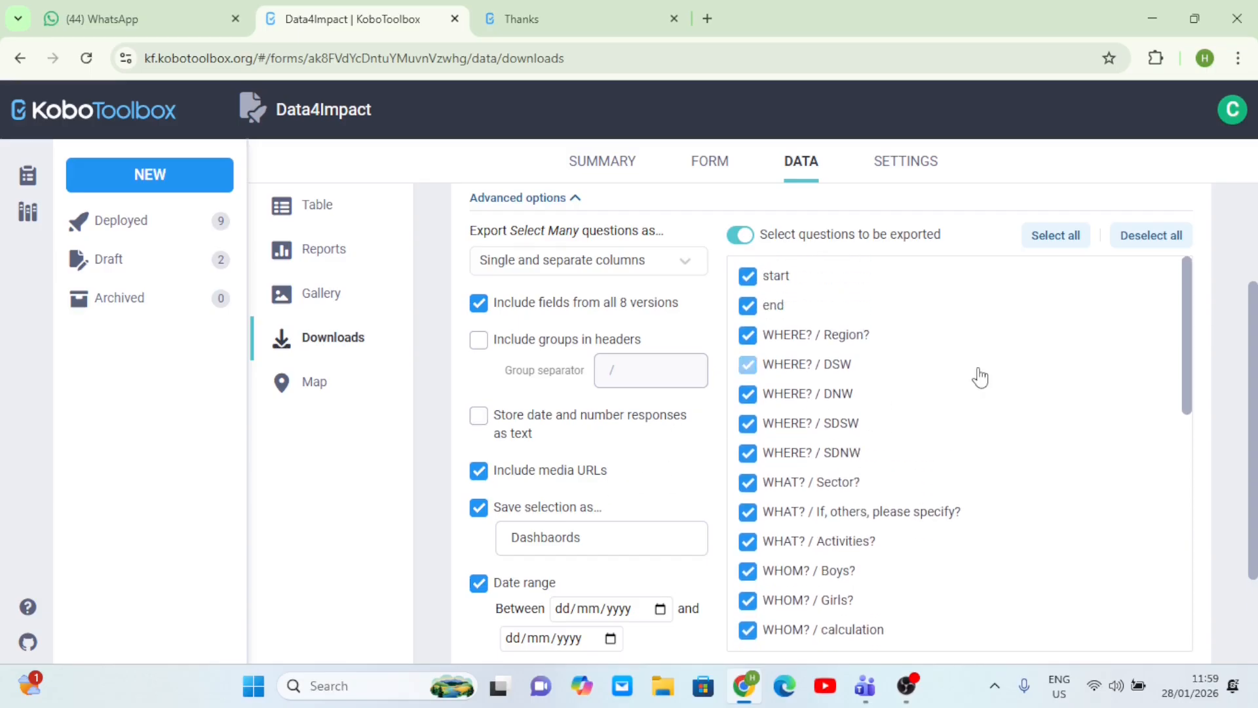
scroll(979, 378, up, 2)
scroll(981, 375, down, 1)
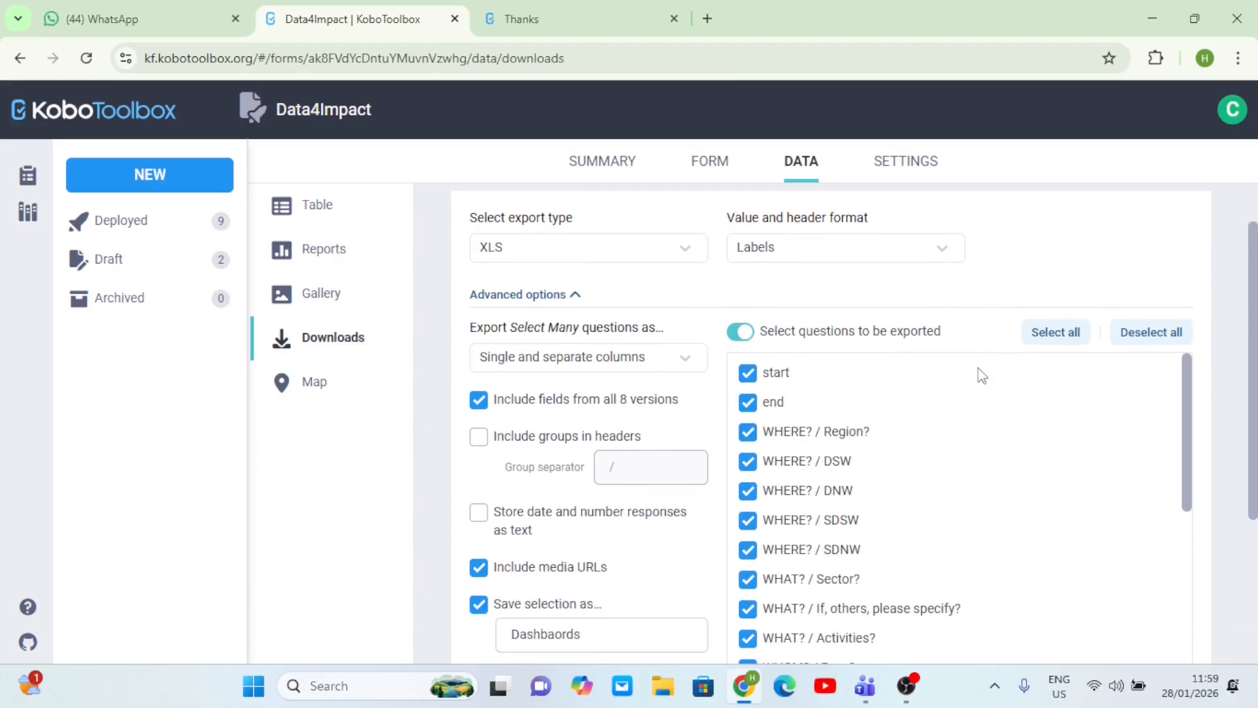
scroll(980, 376, up, 1)
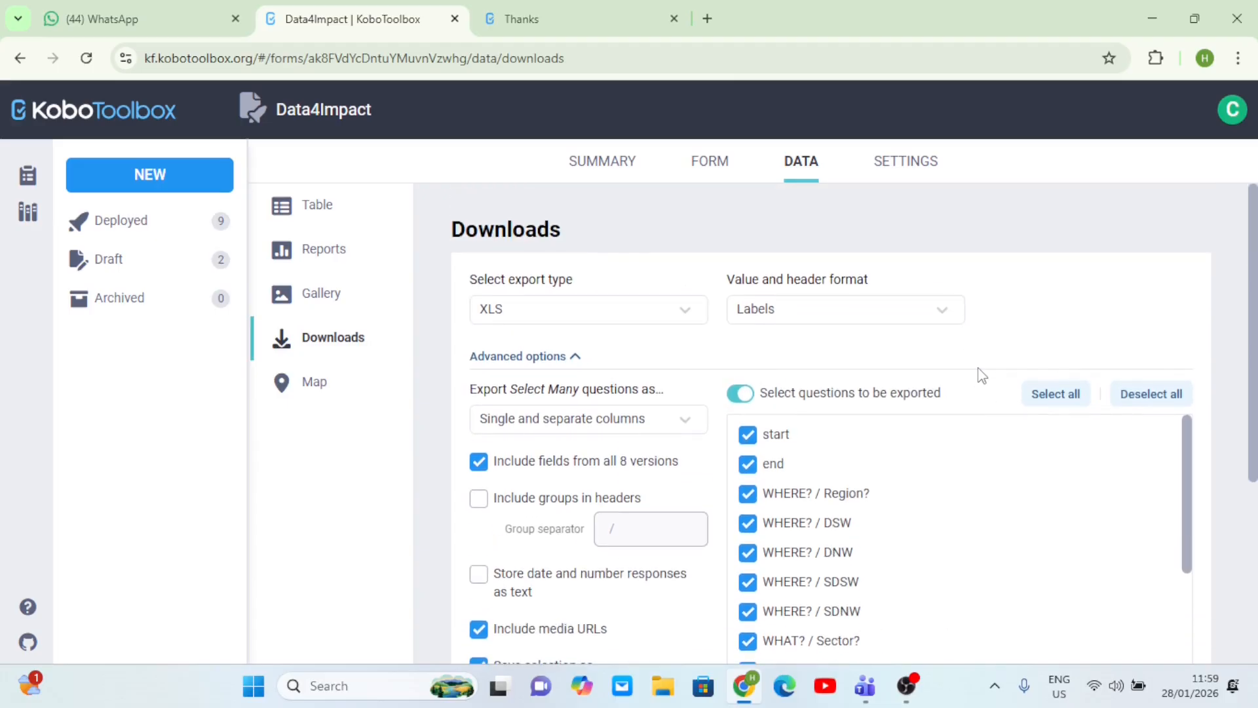
- Generate a fresh XLS export of the Data4Impact submissions and download the file
click(577, 359)
click(1155, 415)
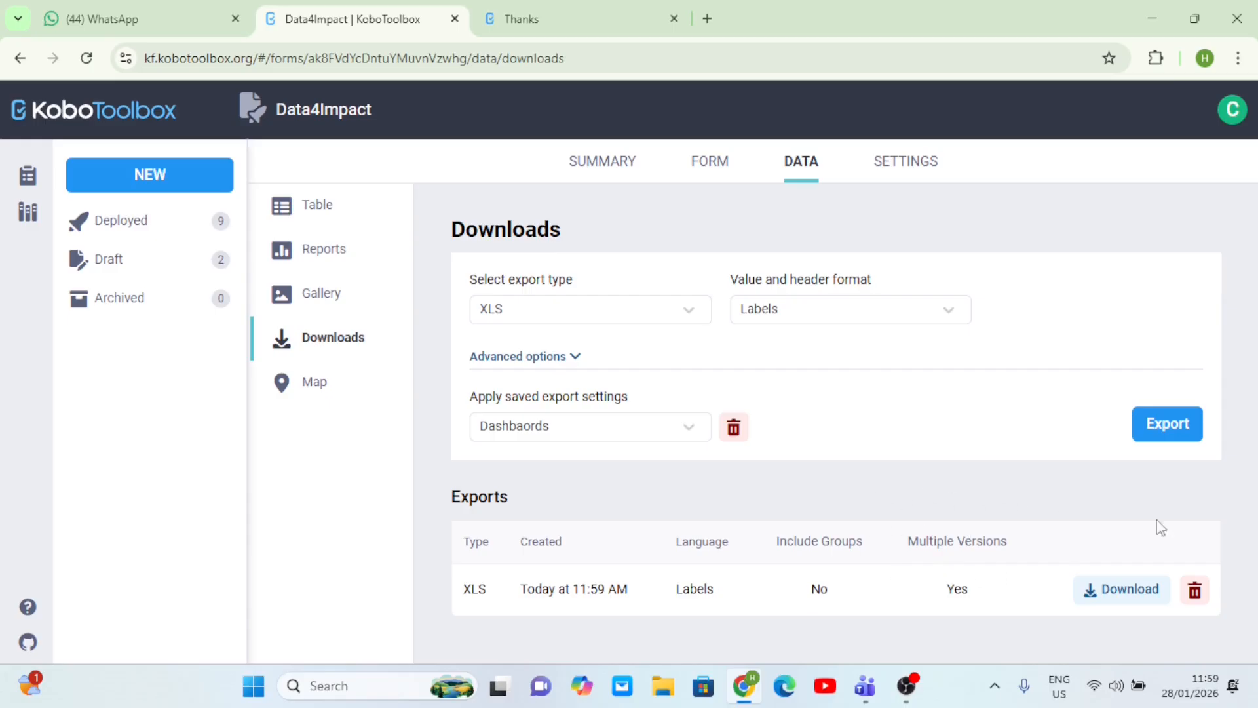
click(1093, 593)
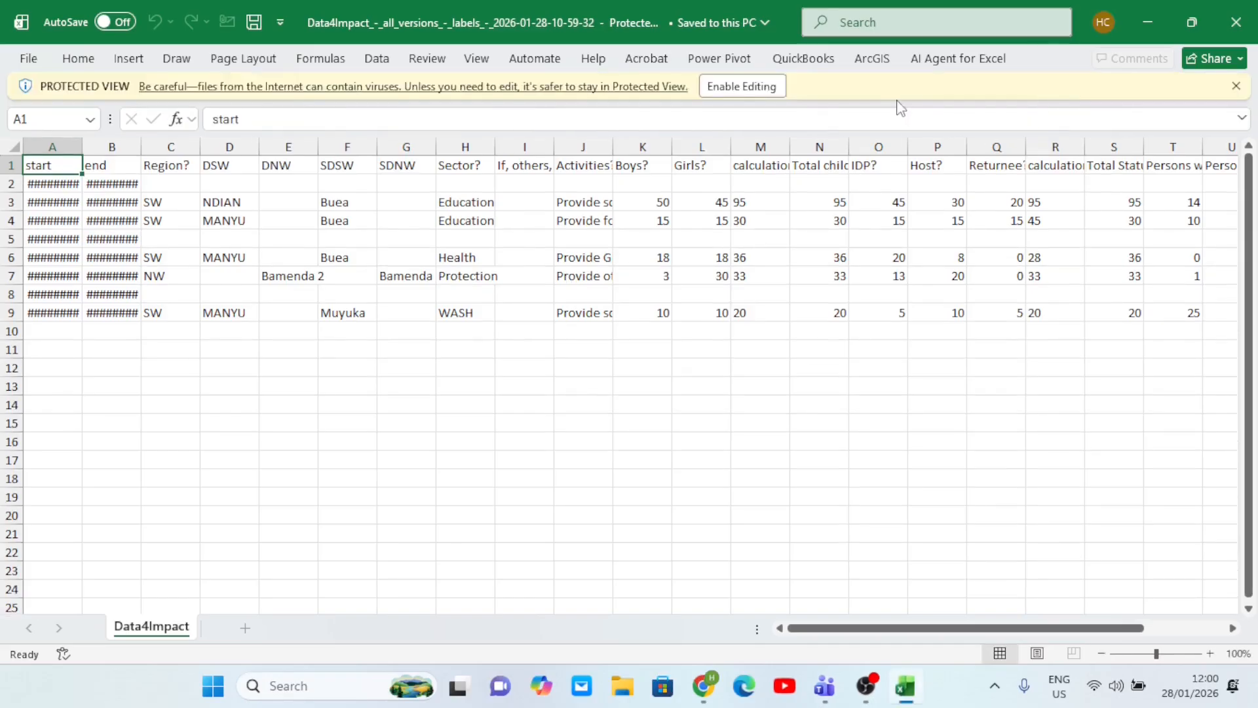
- Enable editing on the downloaded Data4Impact workbook and look across its columns
click(751, 89)
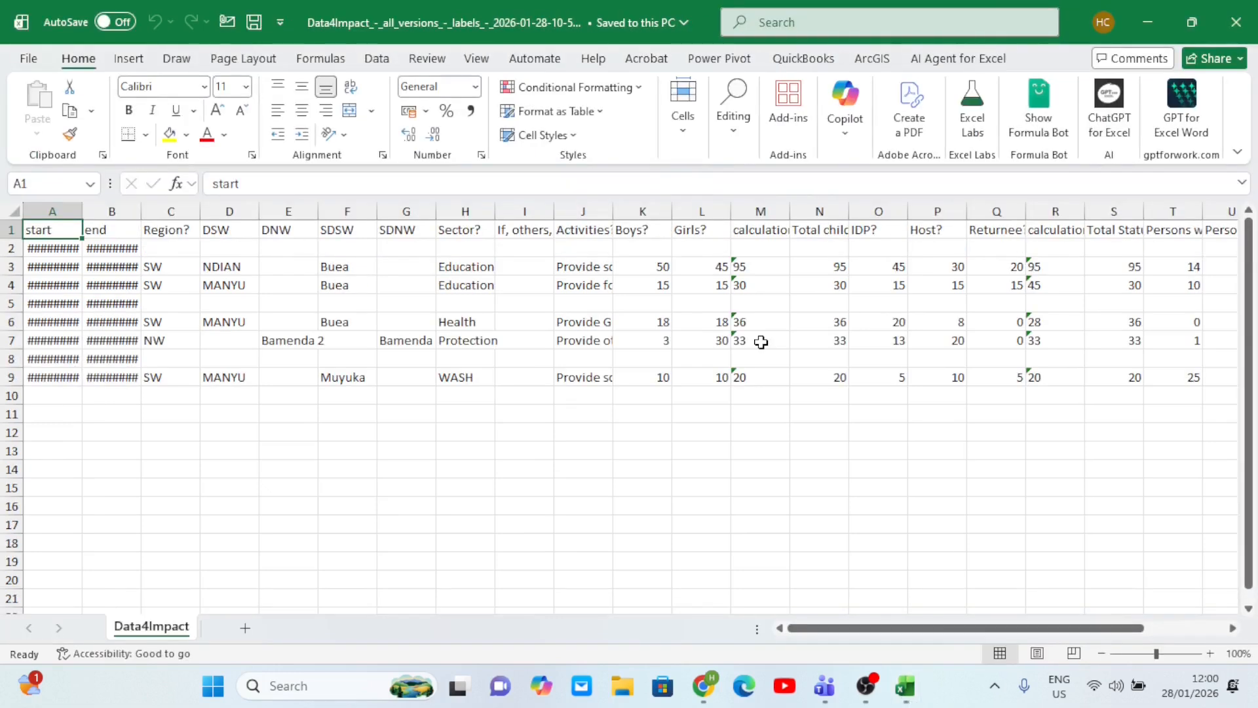
scroll(758, 343, right, 5)
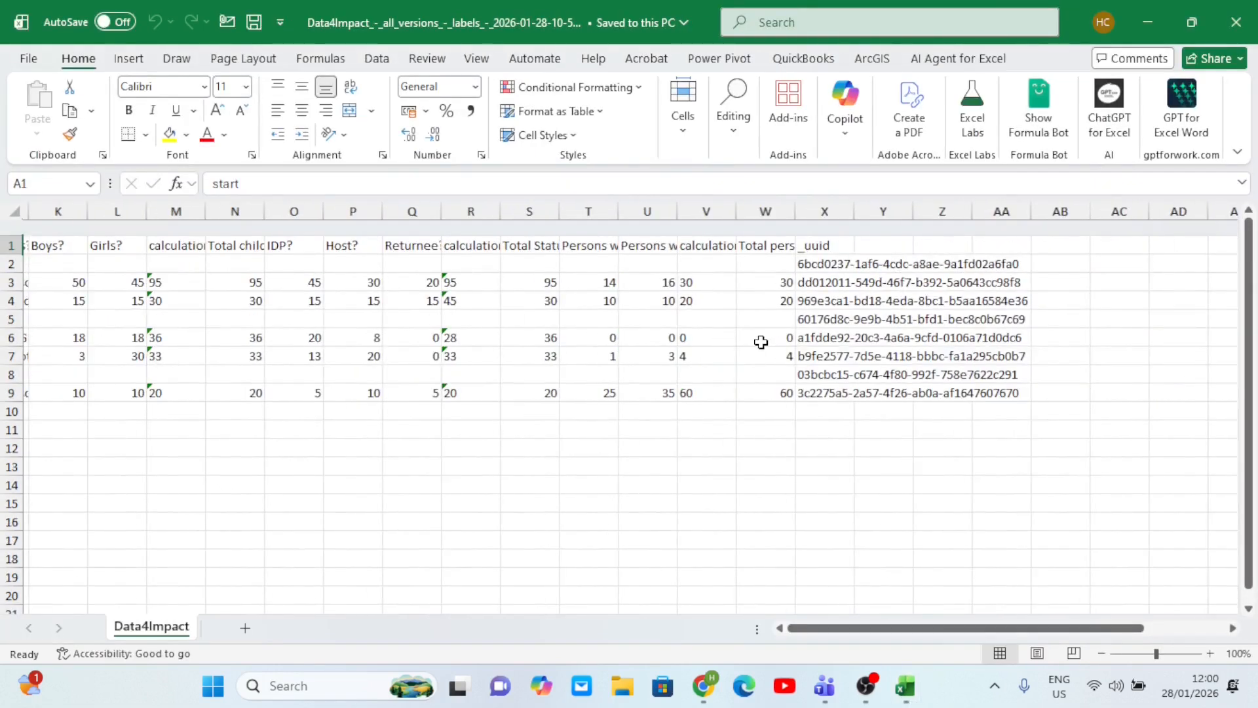
scroll(761, 342, right, 4)
scroll(761, 342, right, 1)
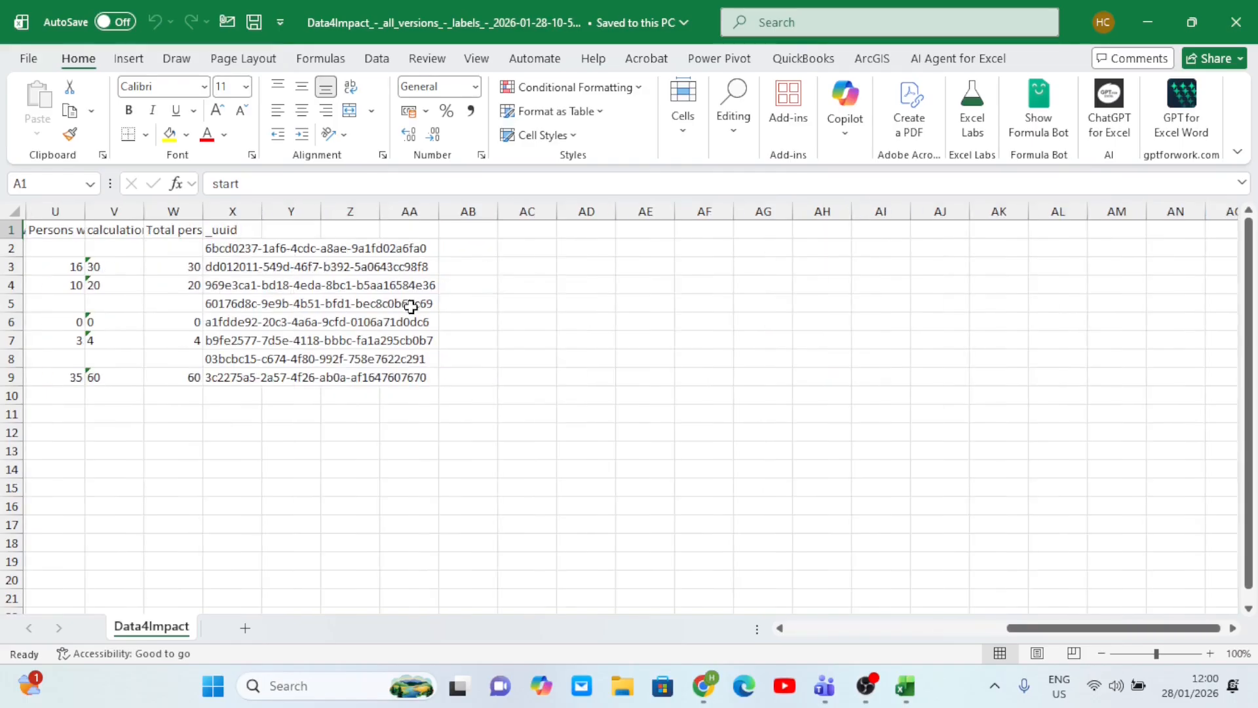
scroll(601, 250, left, 8)
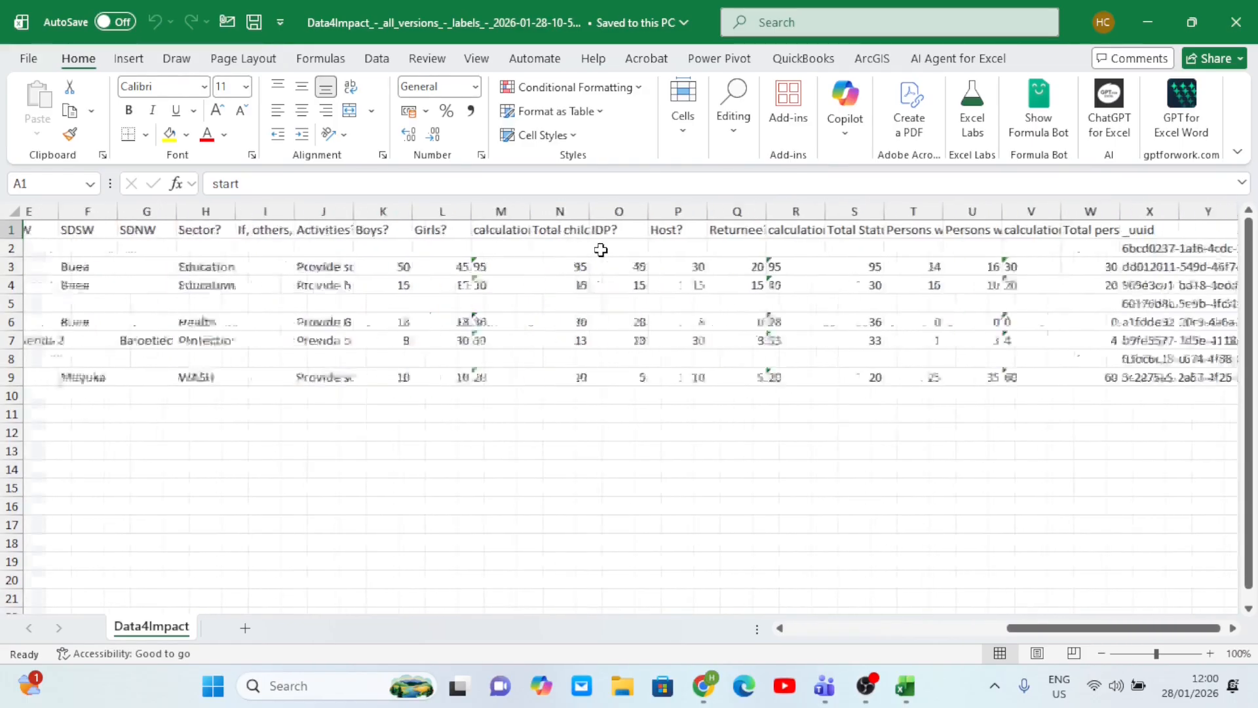
scroll(601, 250, left, 3)
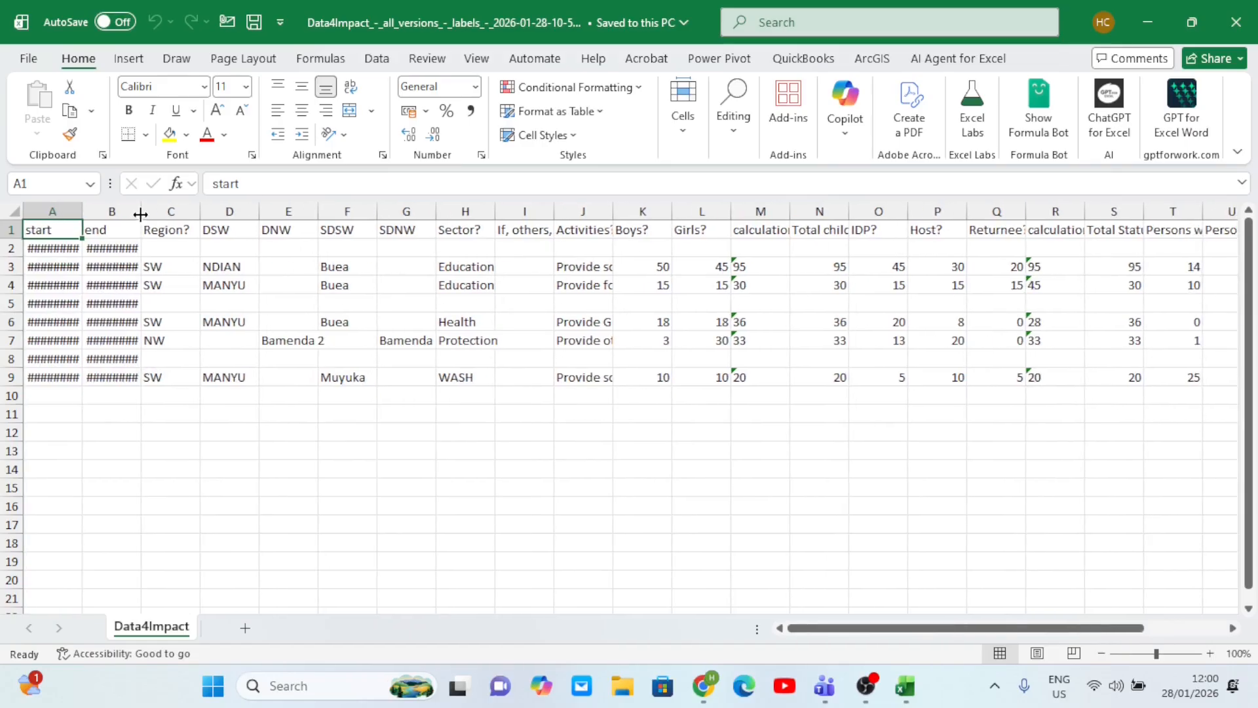
- Widen column B so the end dates read 2026-01-28, then review the column headings
drag(140, 215, 149, 224)
click(253, 234)
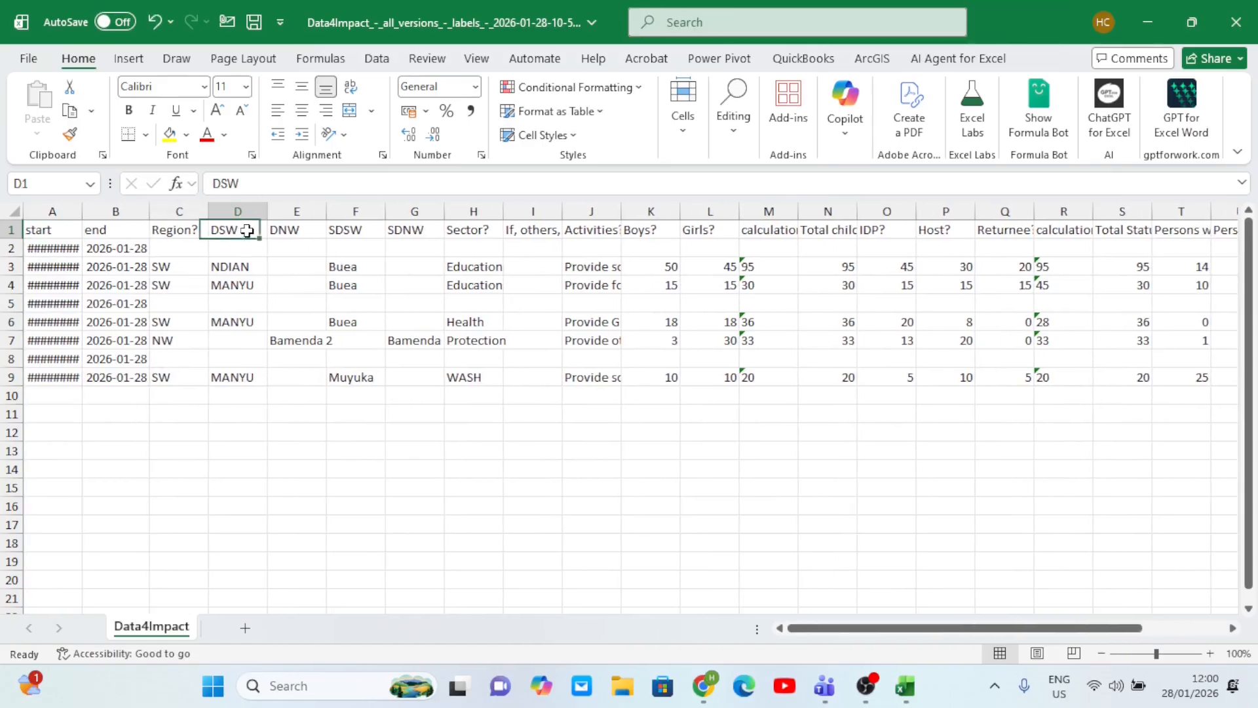
click(309, 229)
click(417, 228)
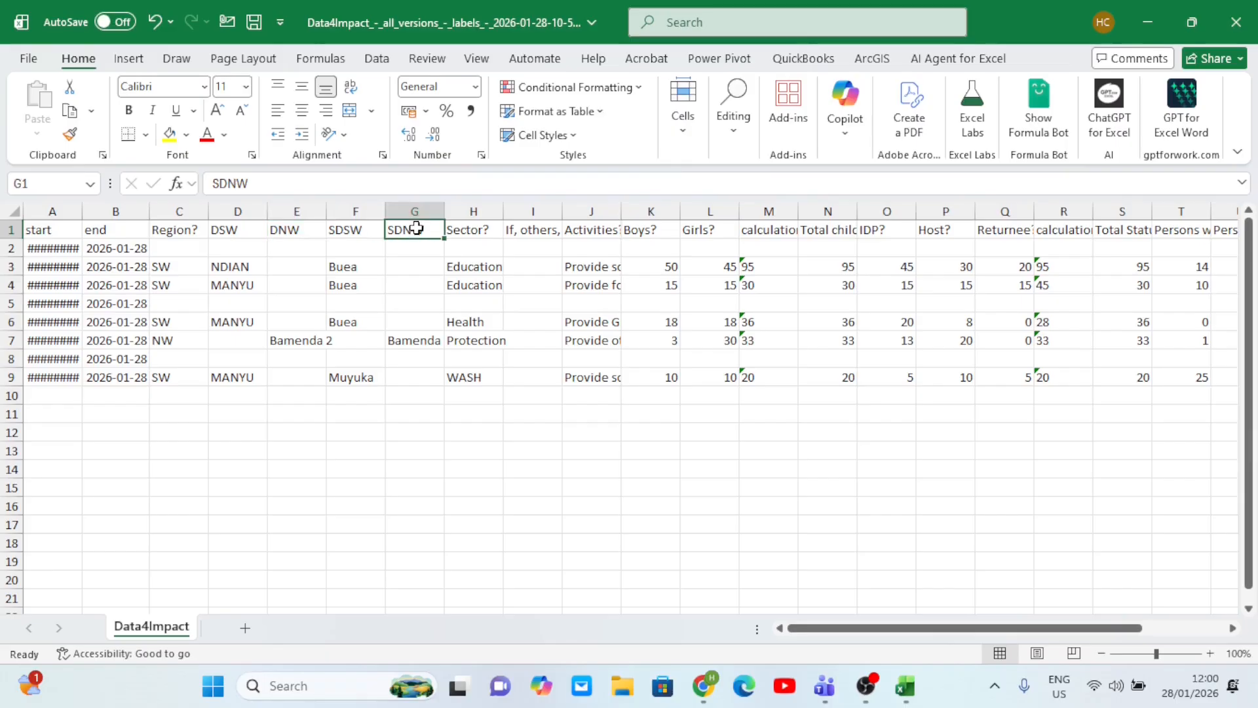
click(58, 229)
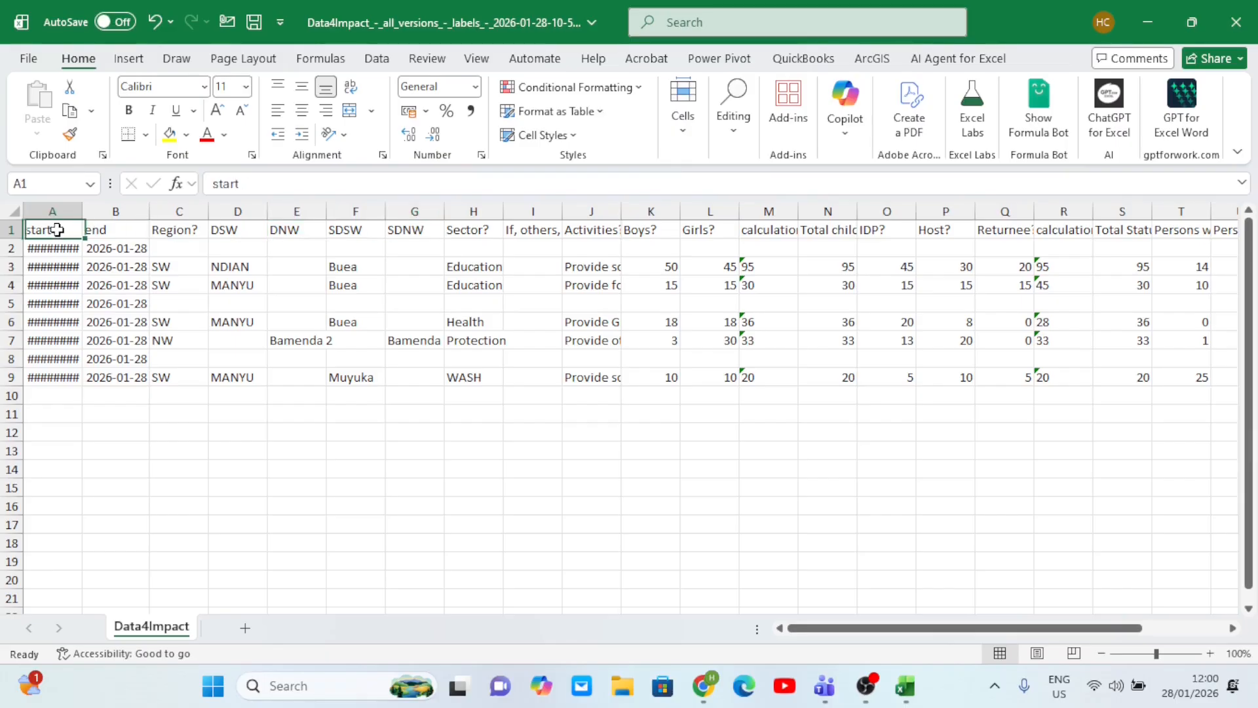
click(114, 226)
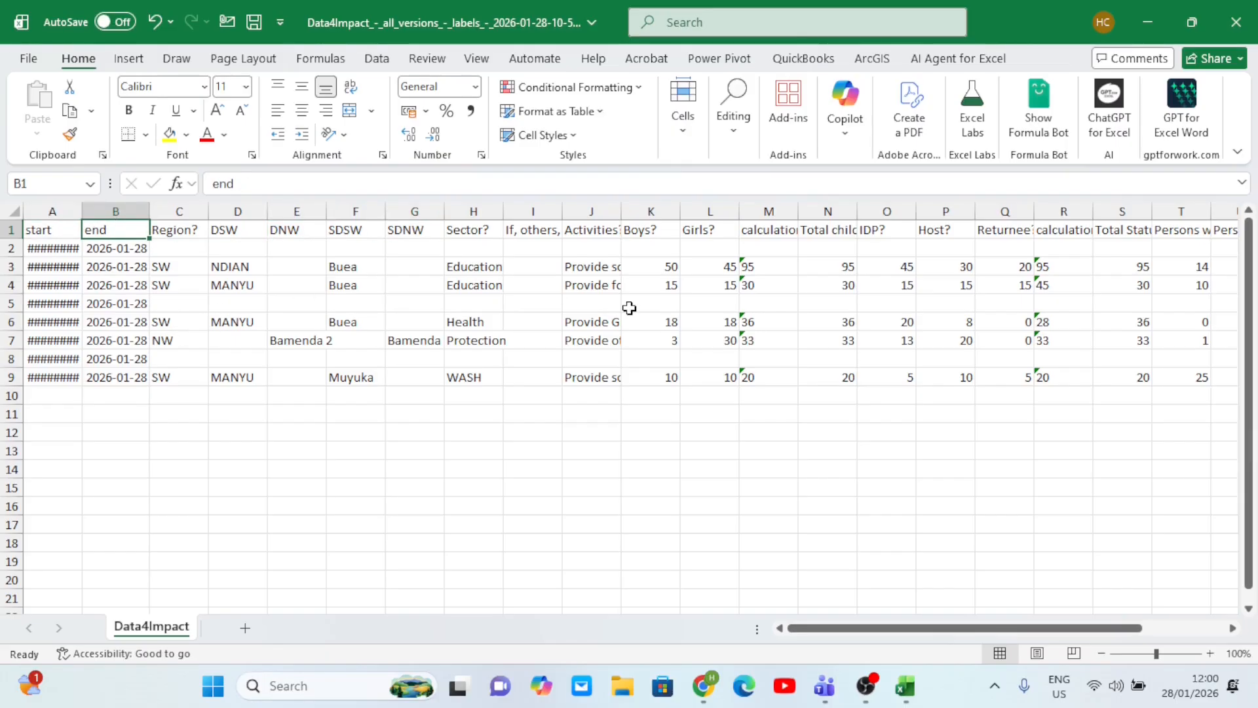
scroll(629, 308, right, 4)
scroll(629, 308, left, 4)
- Autofit column H to fit its Sector entries
click(566, 217)
double_click(502, 213)
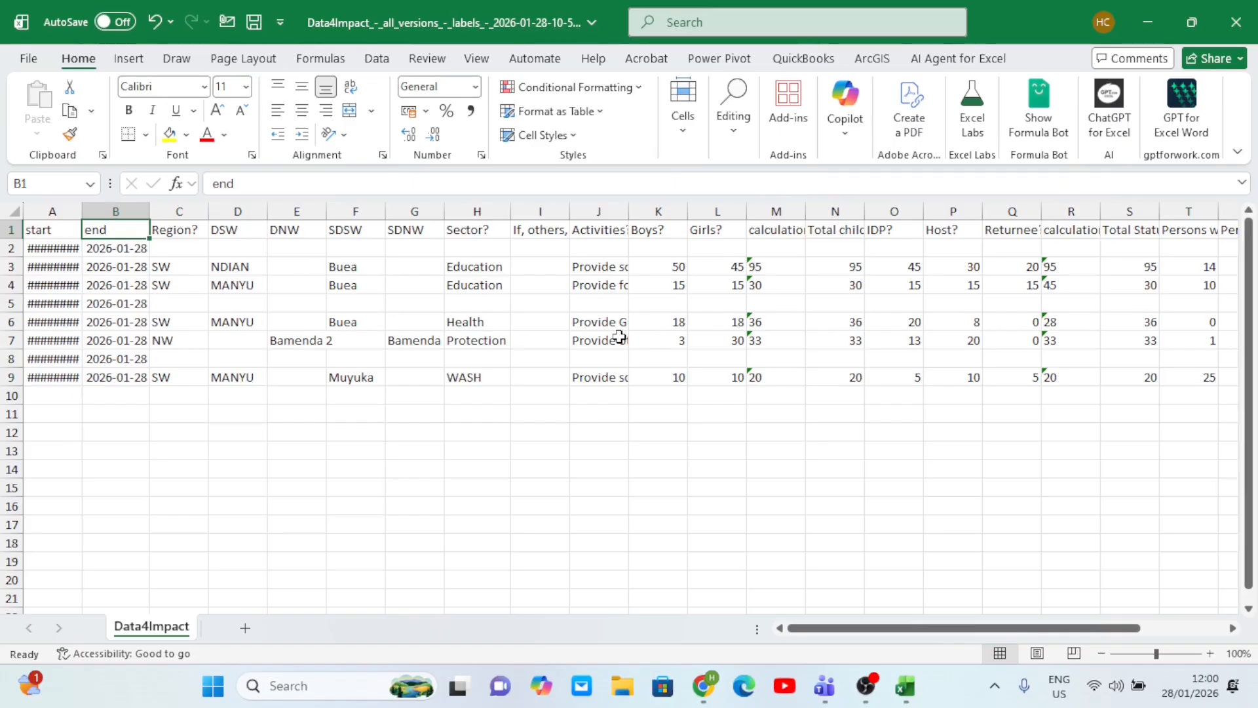
scroll(616, 334, right, 5)
scroll(618, 335, left, 5)
- Save a copy of the workbook named 'power bi' to the Desktop
click(25, 59)
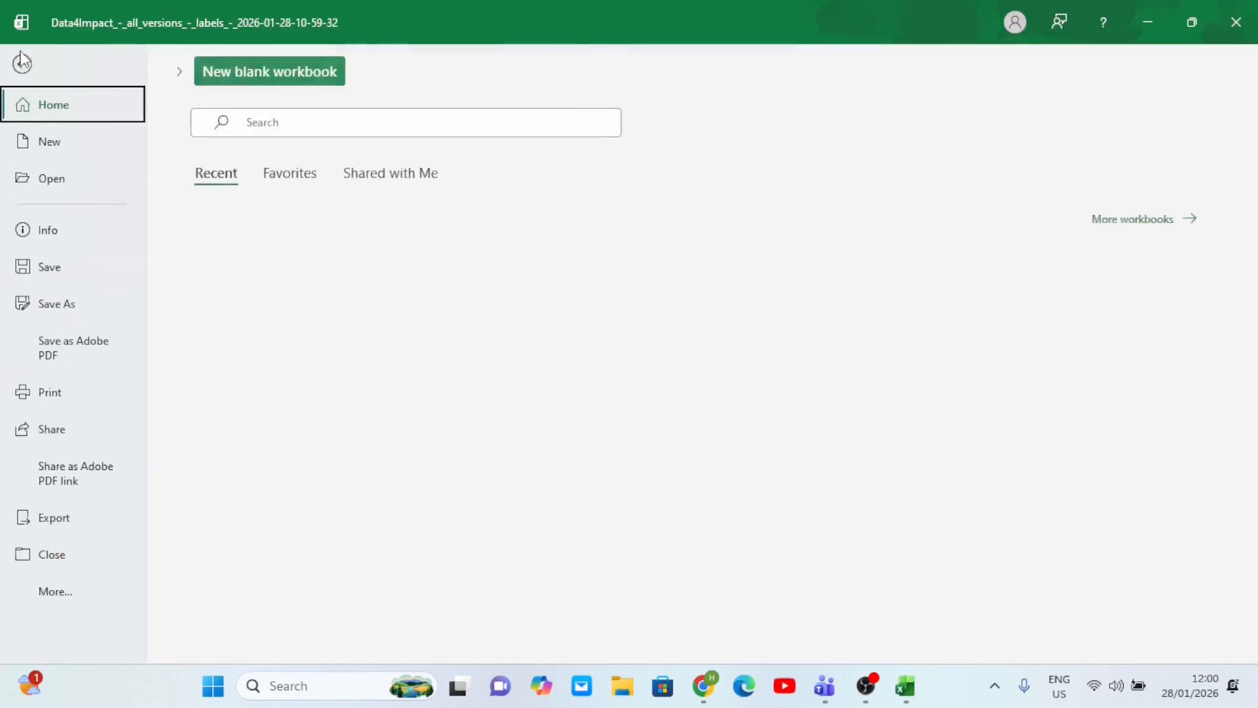
click(77, 303)
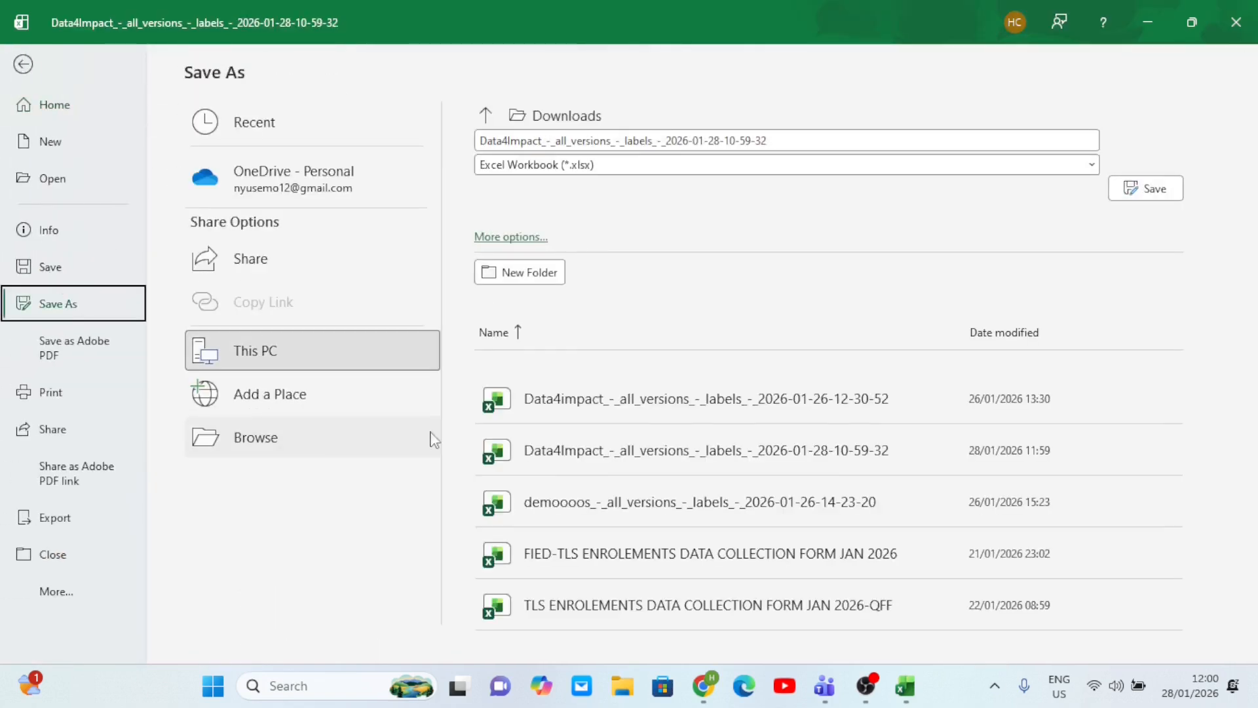
click(324, 451)
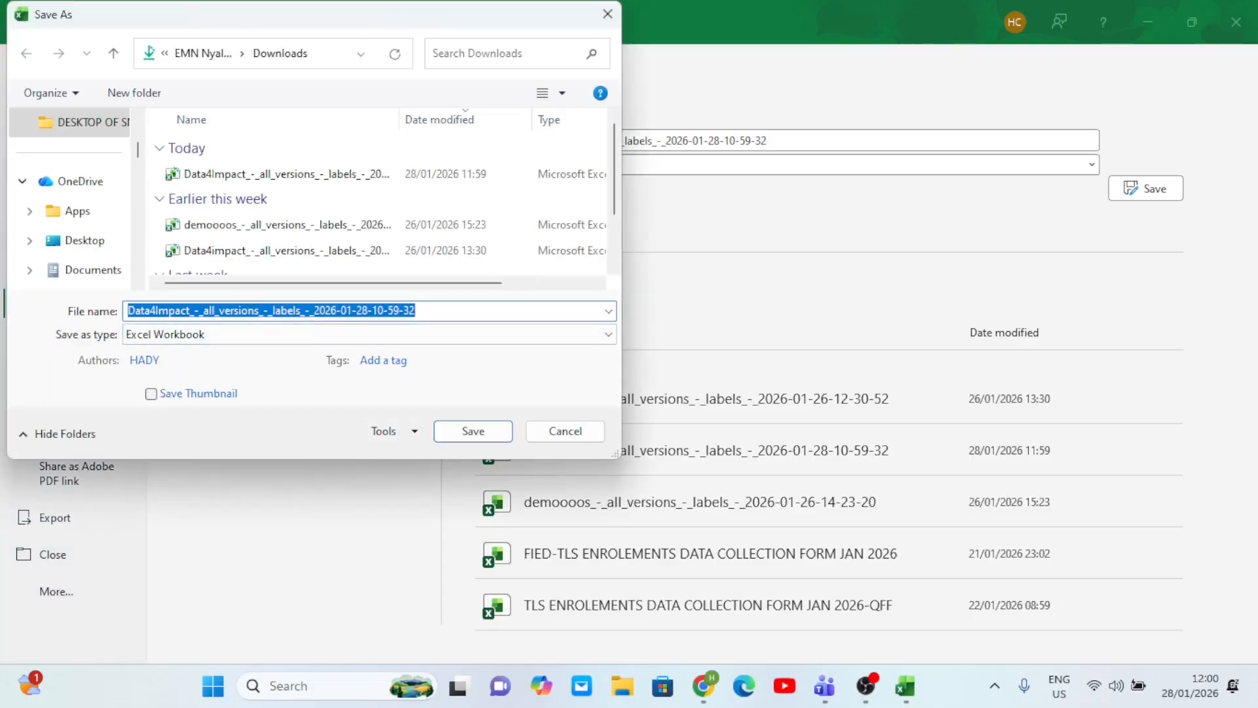
text(power bi)
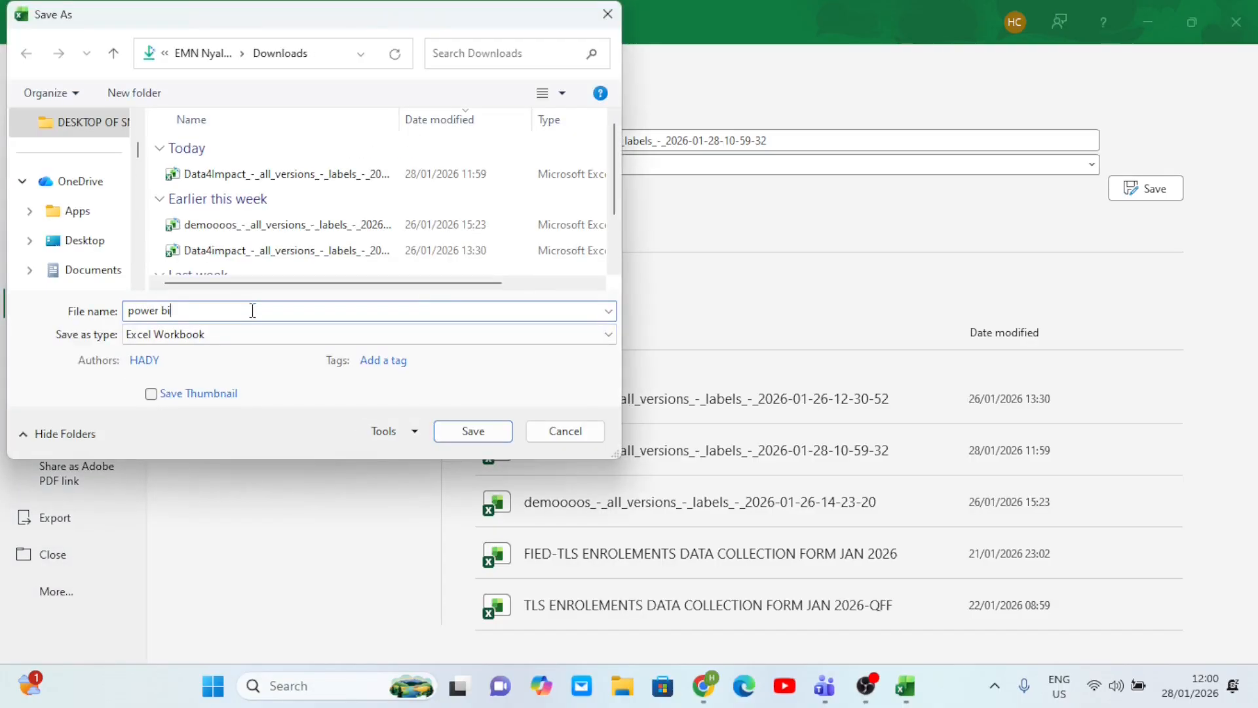
drag(139, 145, 143, 128)
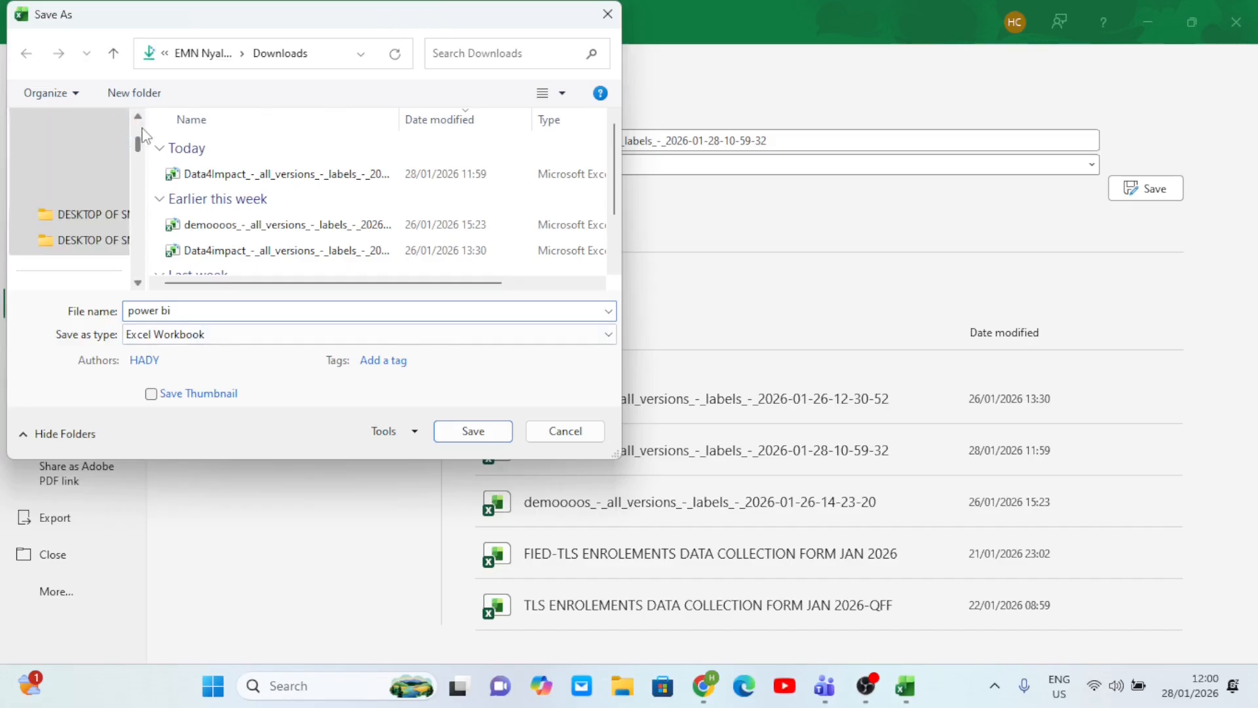
click(138, 119)
click(137, 118)
click(137, 119)
click(137, 119)
click(138, 119)
click(138, 119)
click(78, 152)
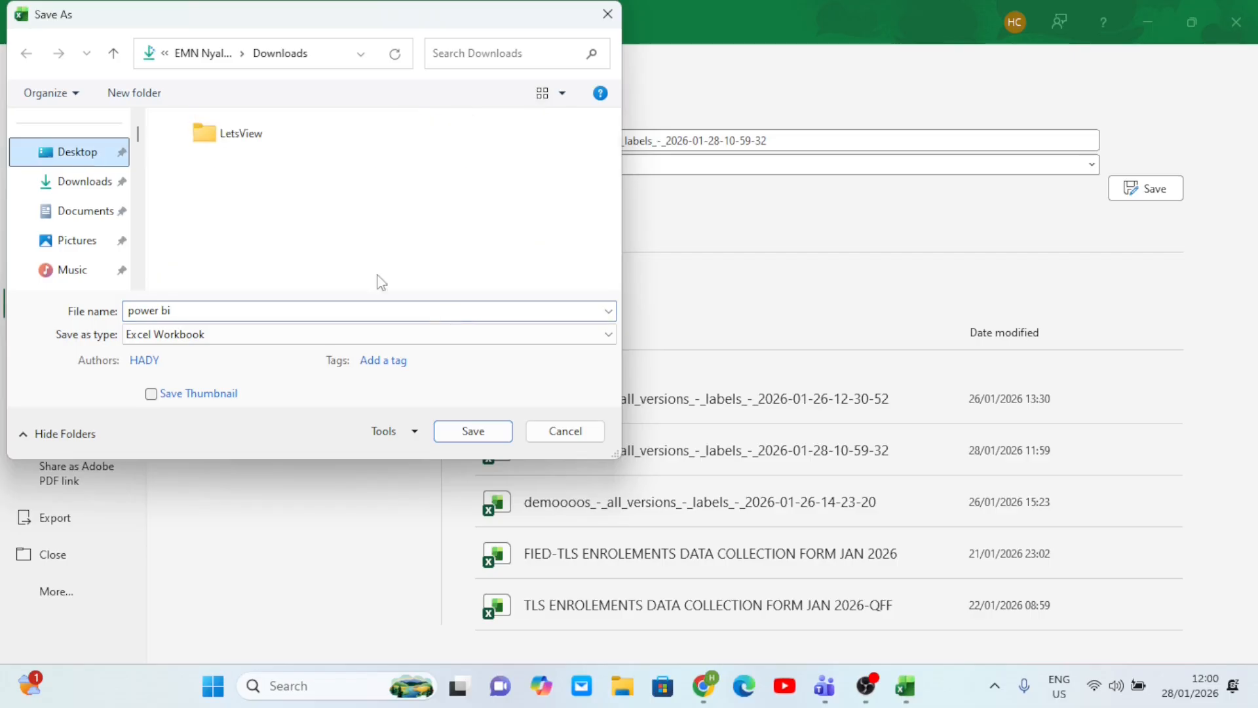
click(463, 429)
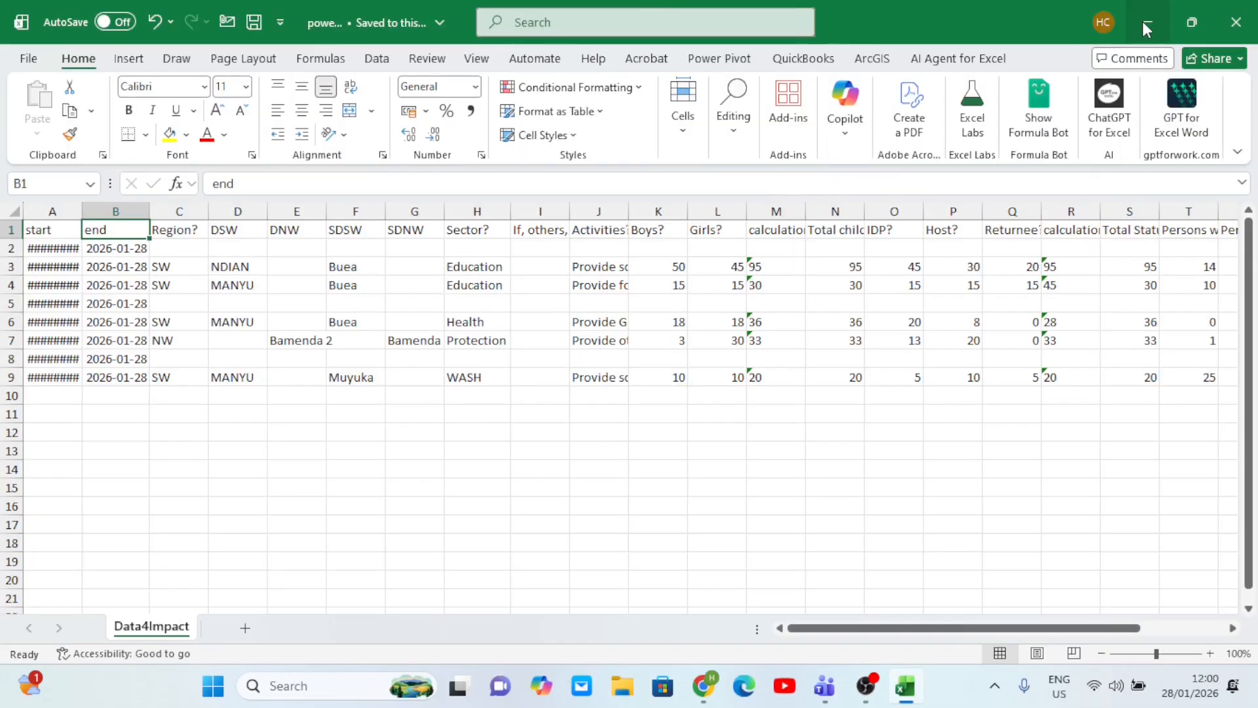
- Minimize Excel and Chrome, then move the power bi workbook icon to mid-desktop
click(1142, 21)
click(1150, 18)
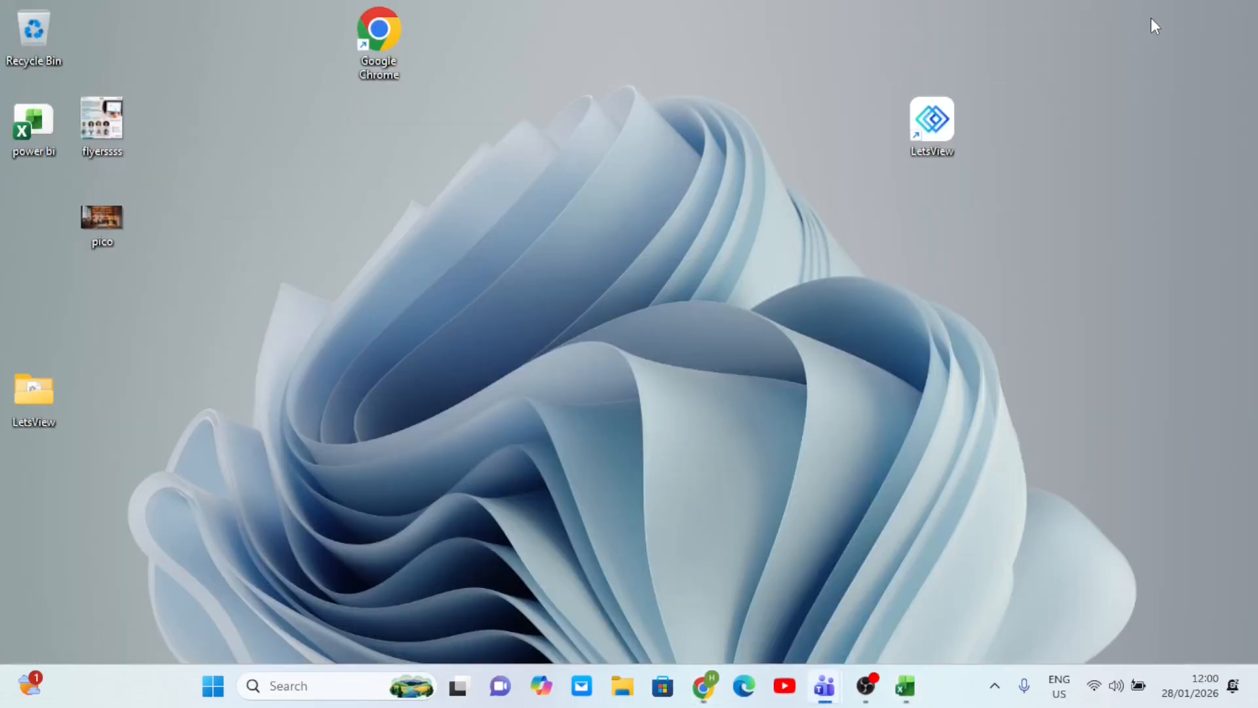
click(30, 140)
drag(30, 140, 518, 324)
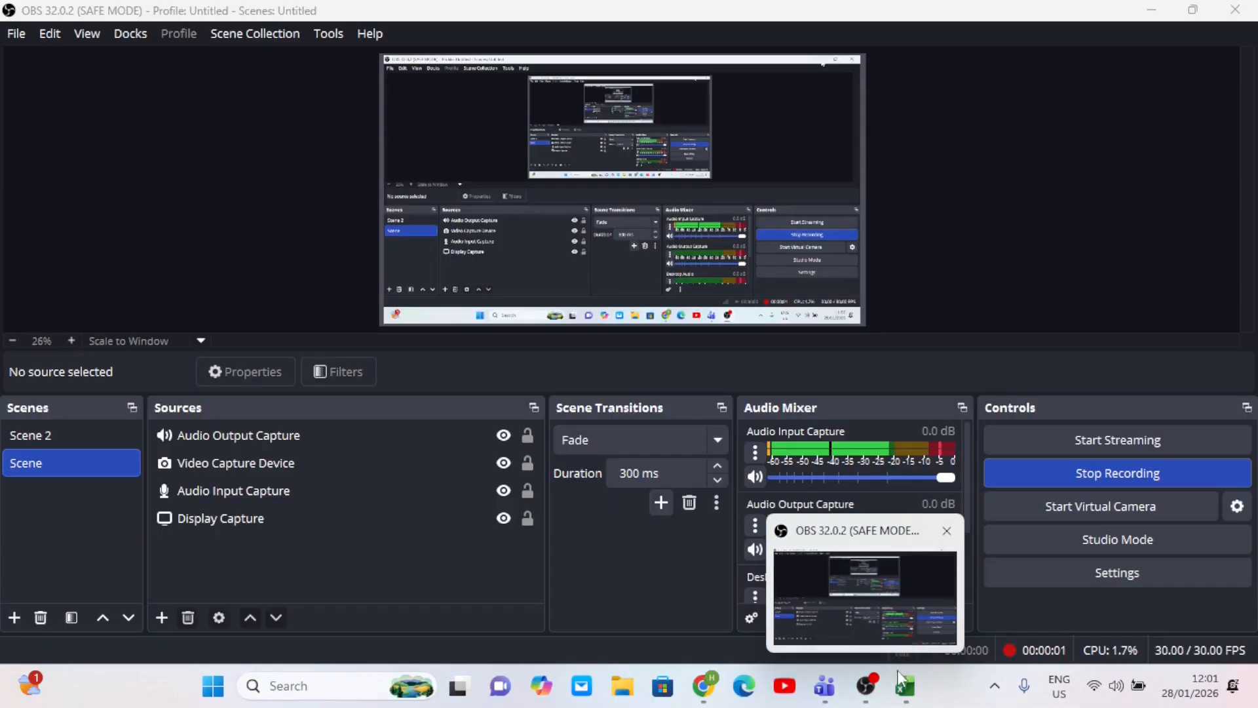
- Bring the KoboToolbox browser window back from the taskbar
mouse_move(904, 695)
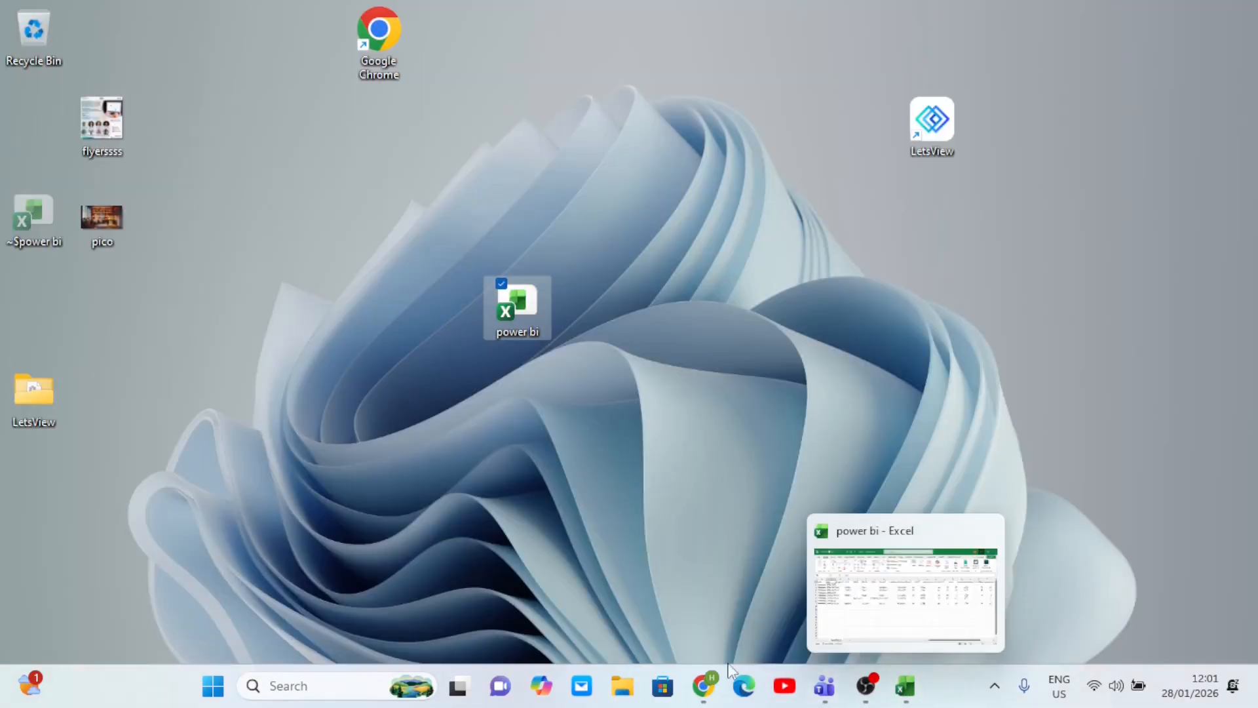
mouse_move(703, 686)
click(687, 611)
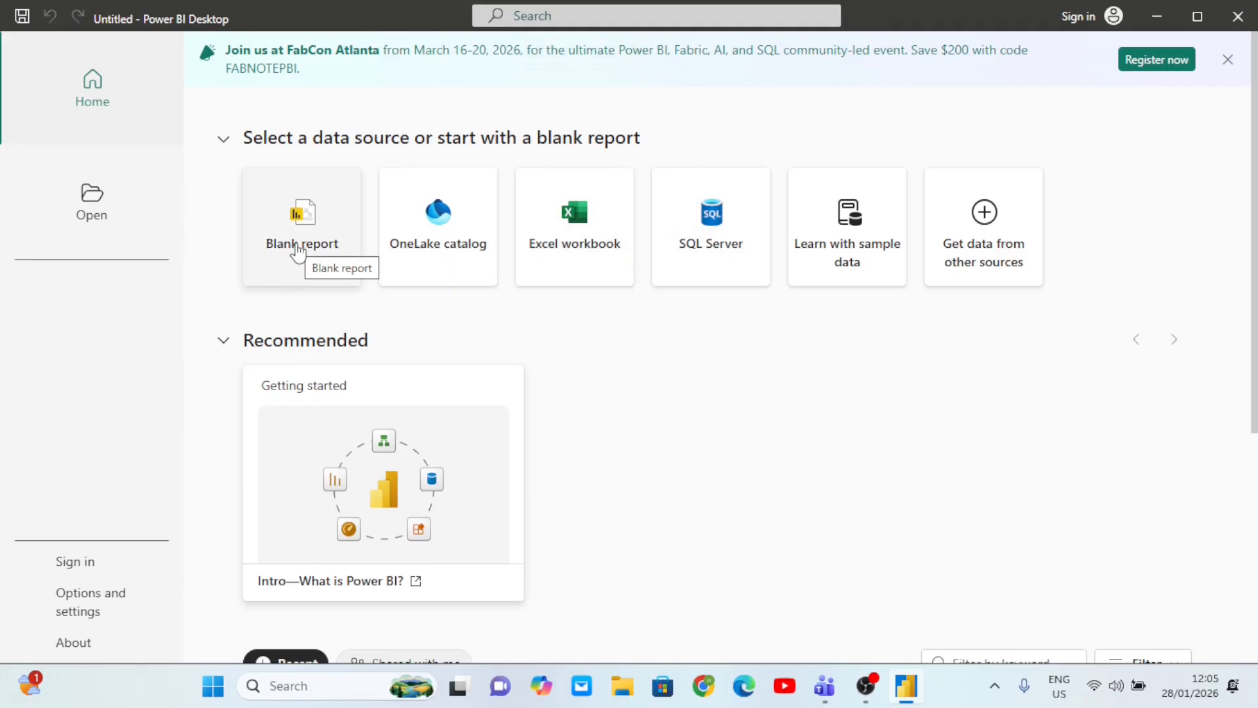
- Choose the Blank report card to open an empty Untitled report
click(298, 247)
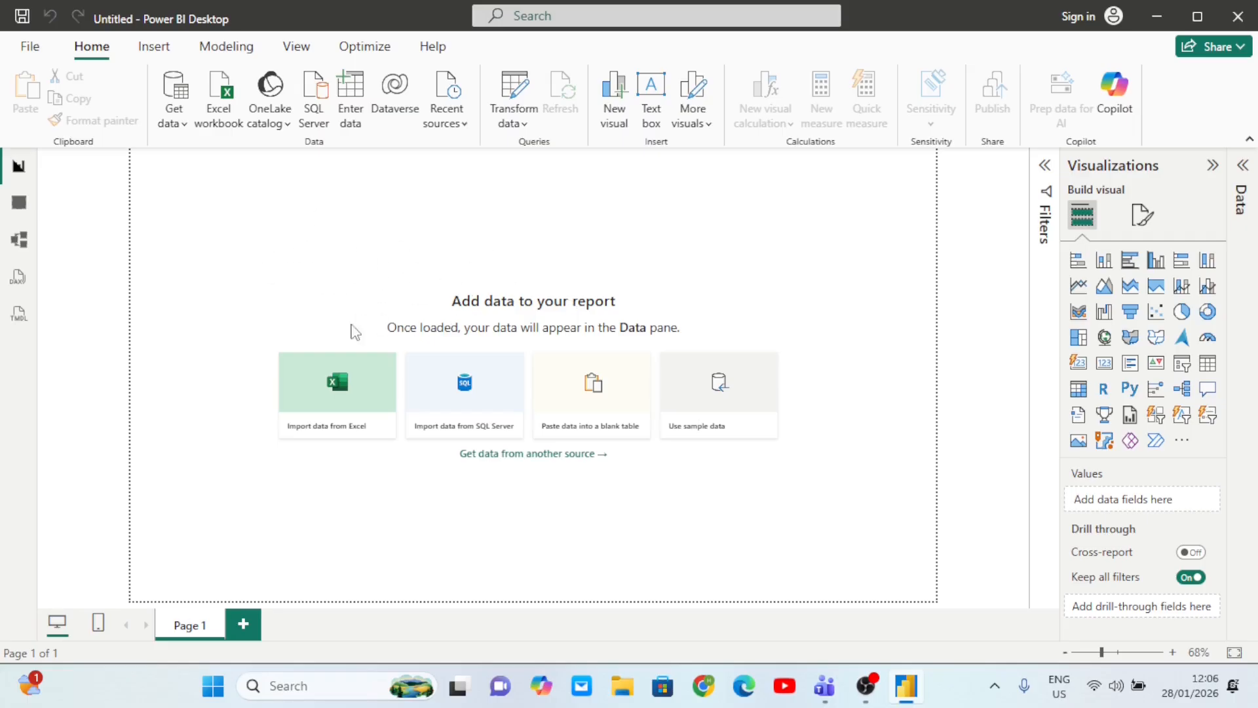
click(19, 207)
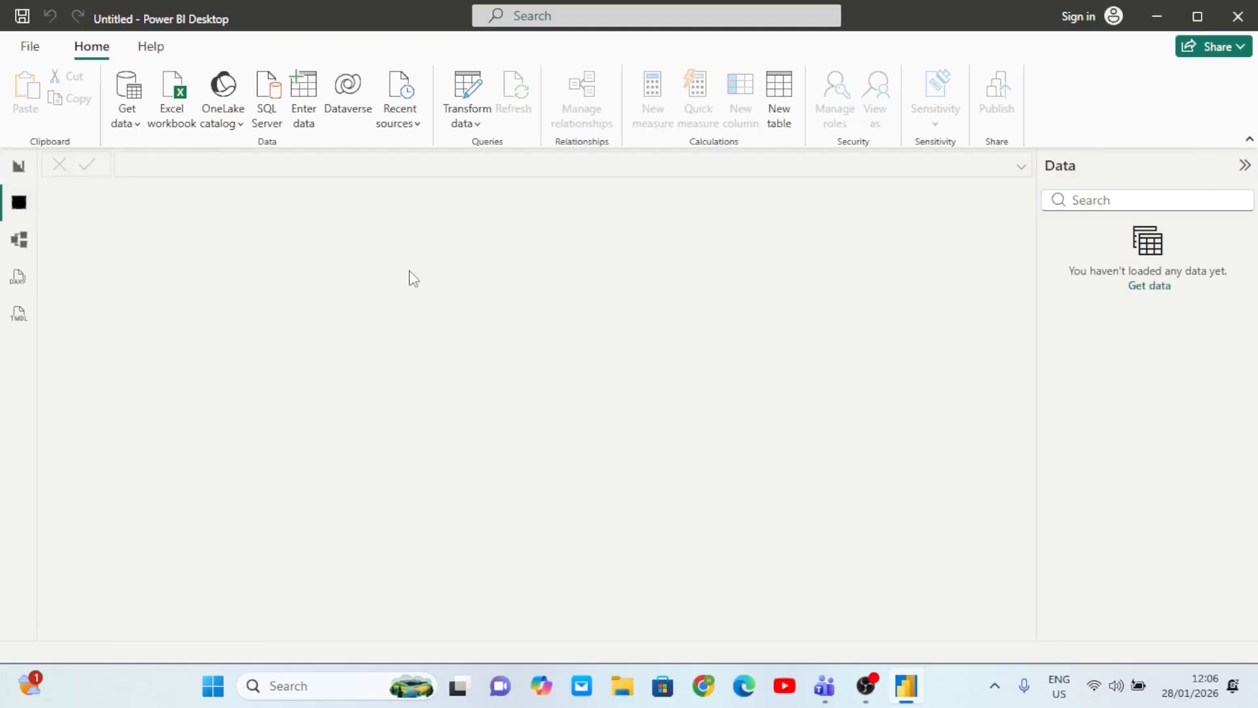
click(24, 243)
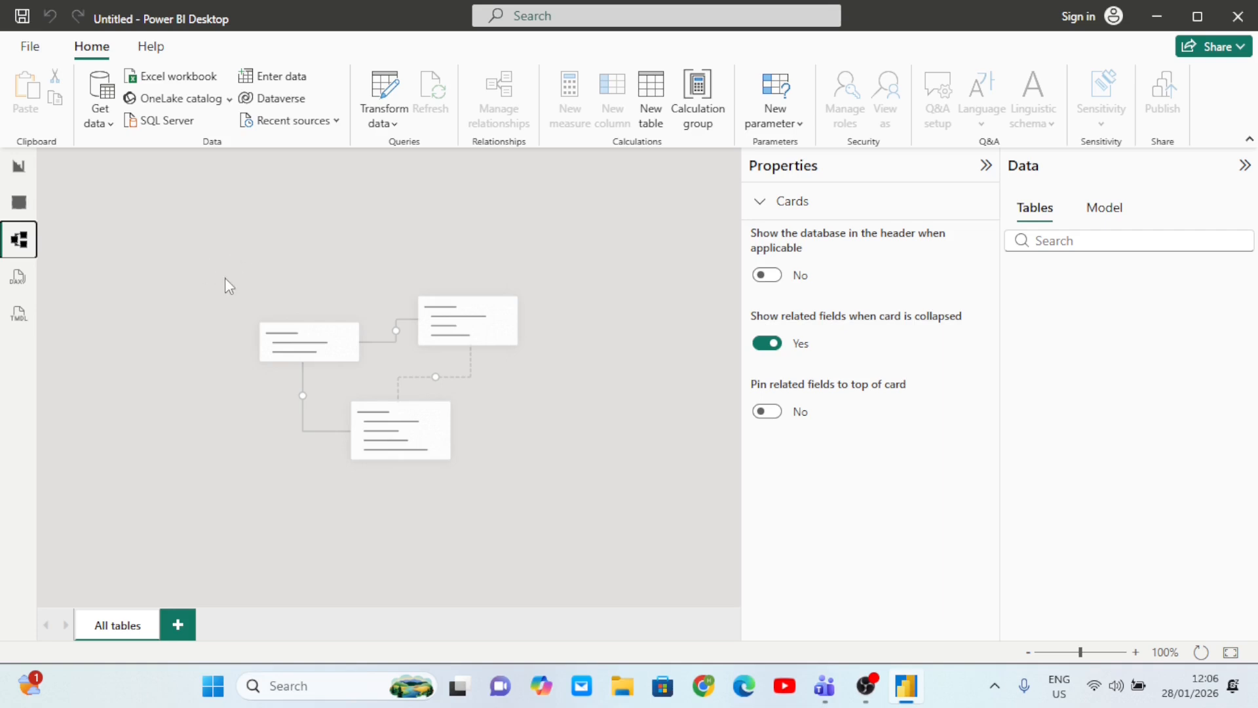
click(20, 169)
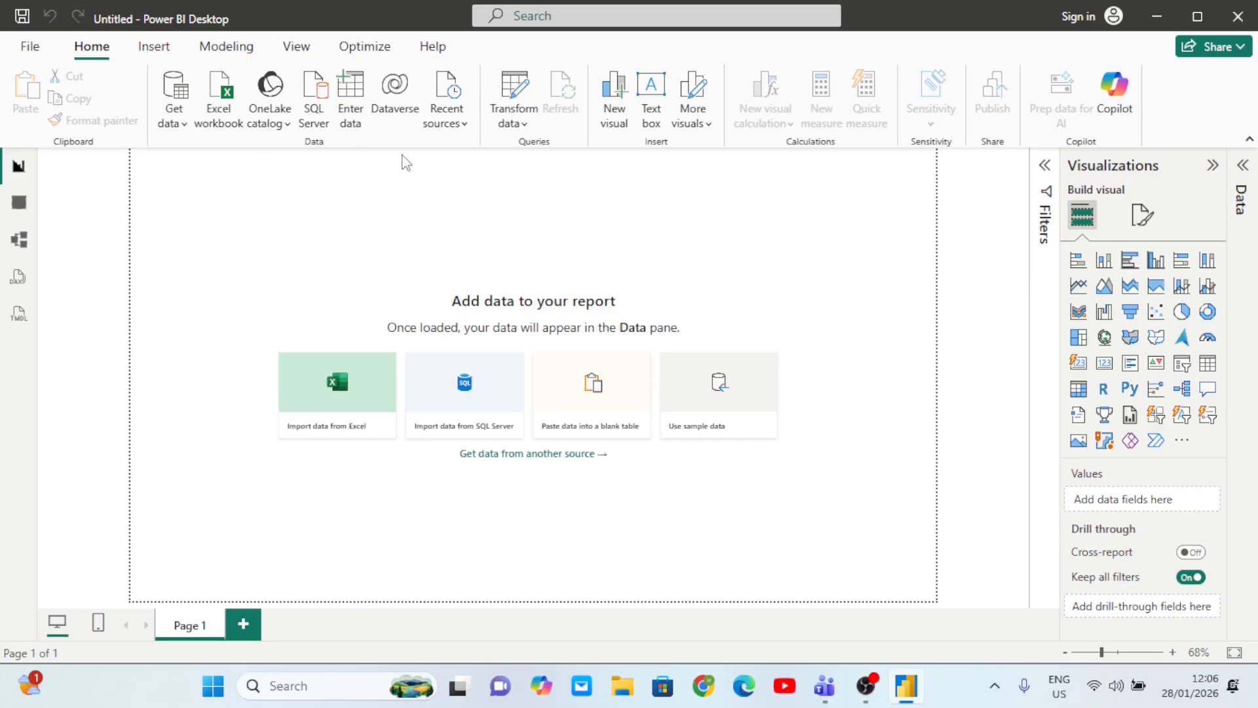
- Get data from an Excel workbook, choosing the 'power bi' file on the Desktop
click(174, 124)
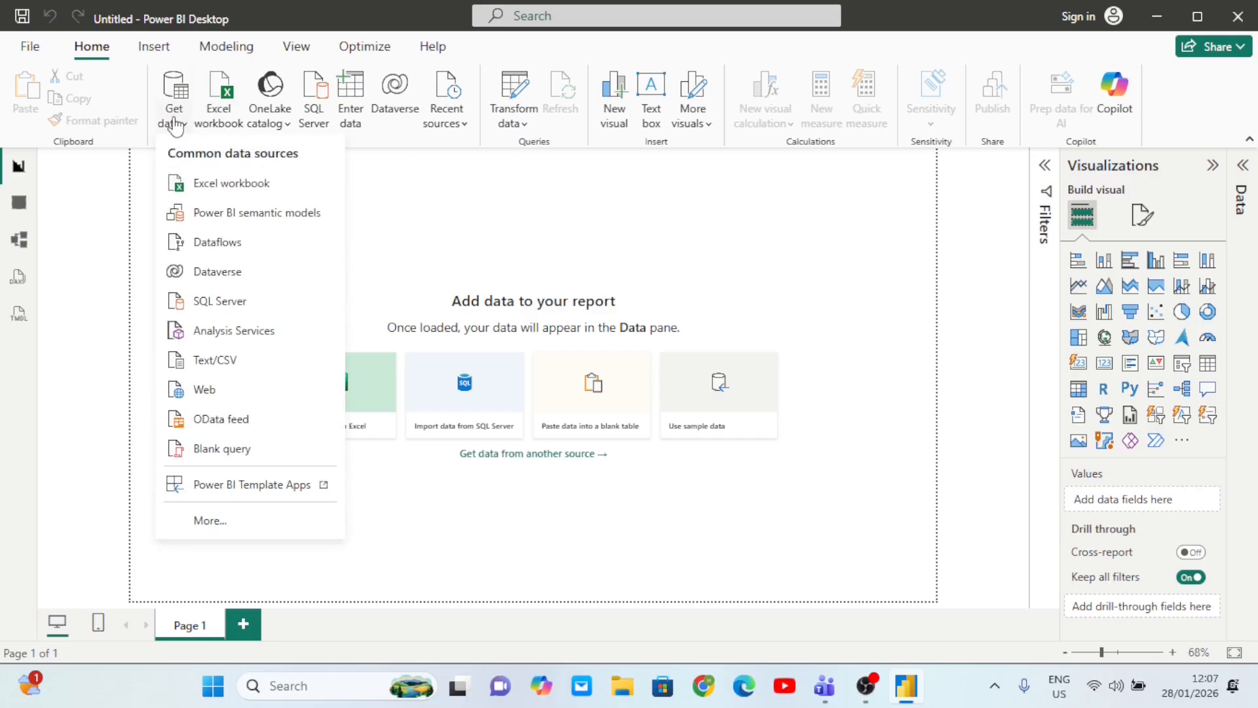
click(453, 211)
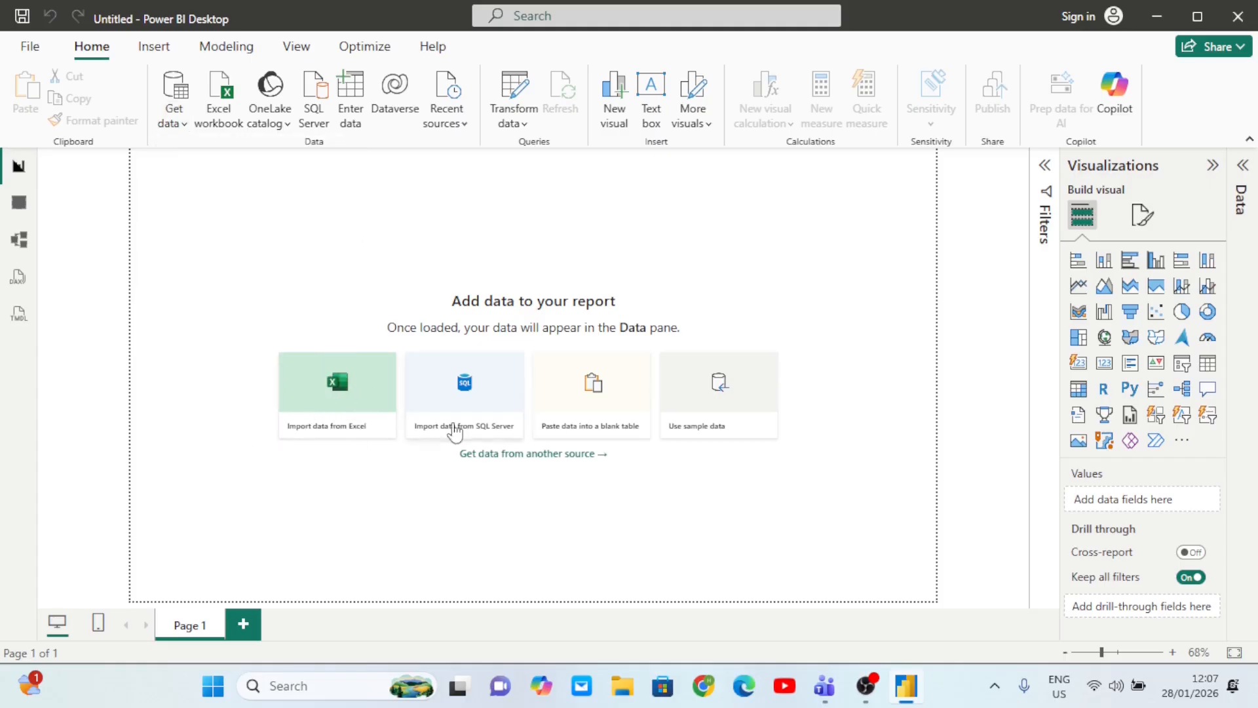
click(174, 123)
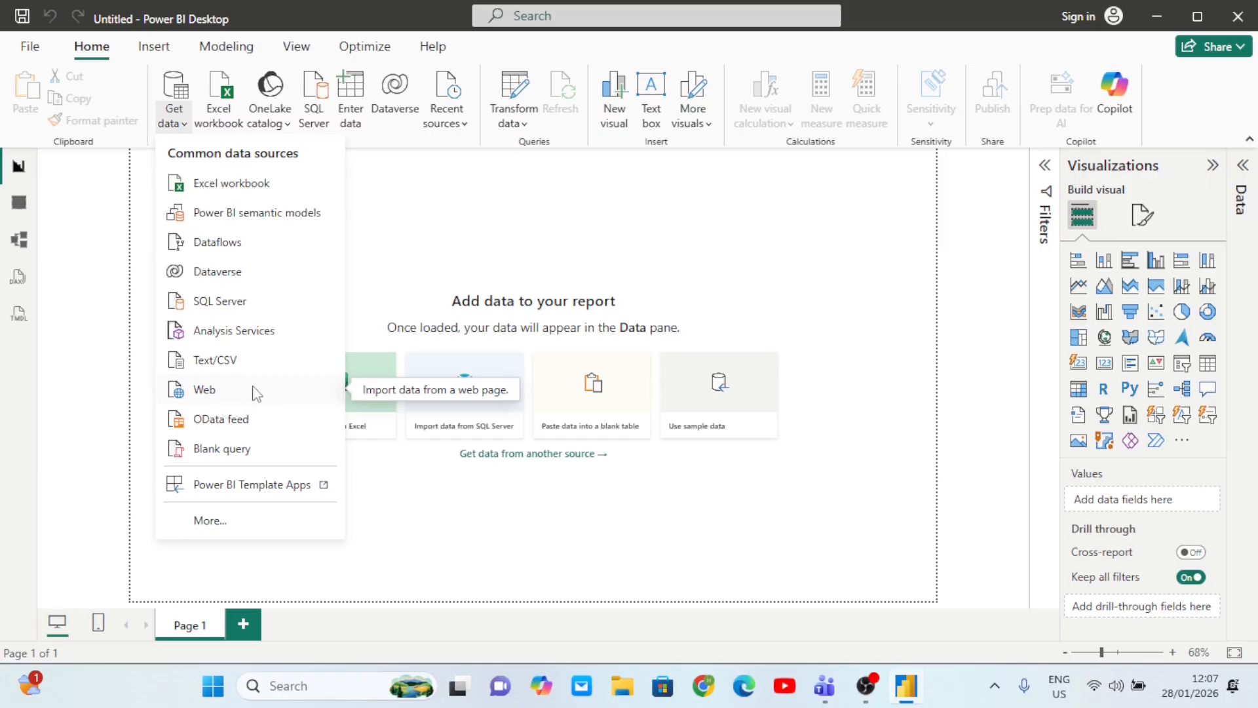
click(255, 187)
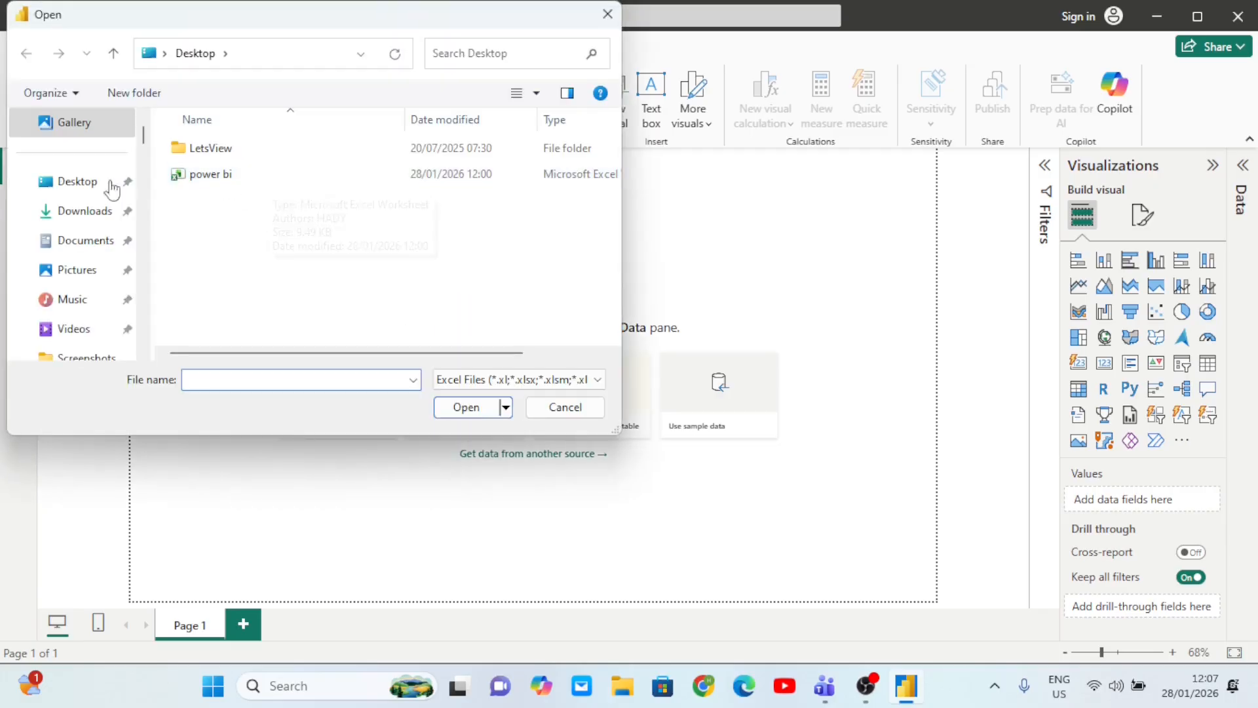
click(76, 181)
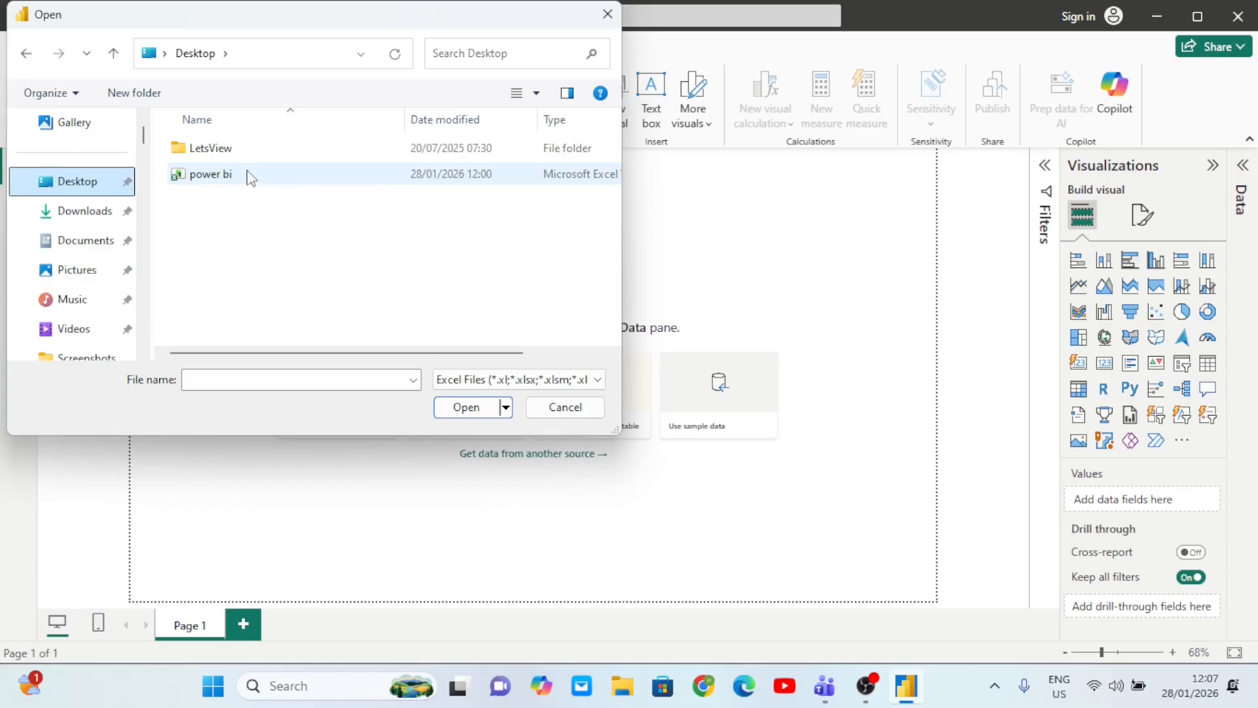
click(222, 181)
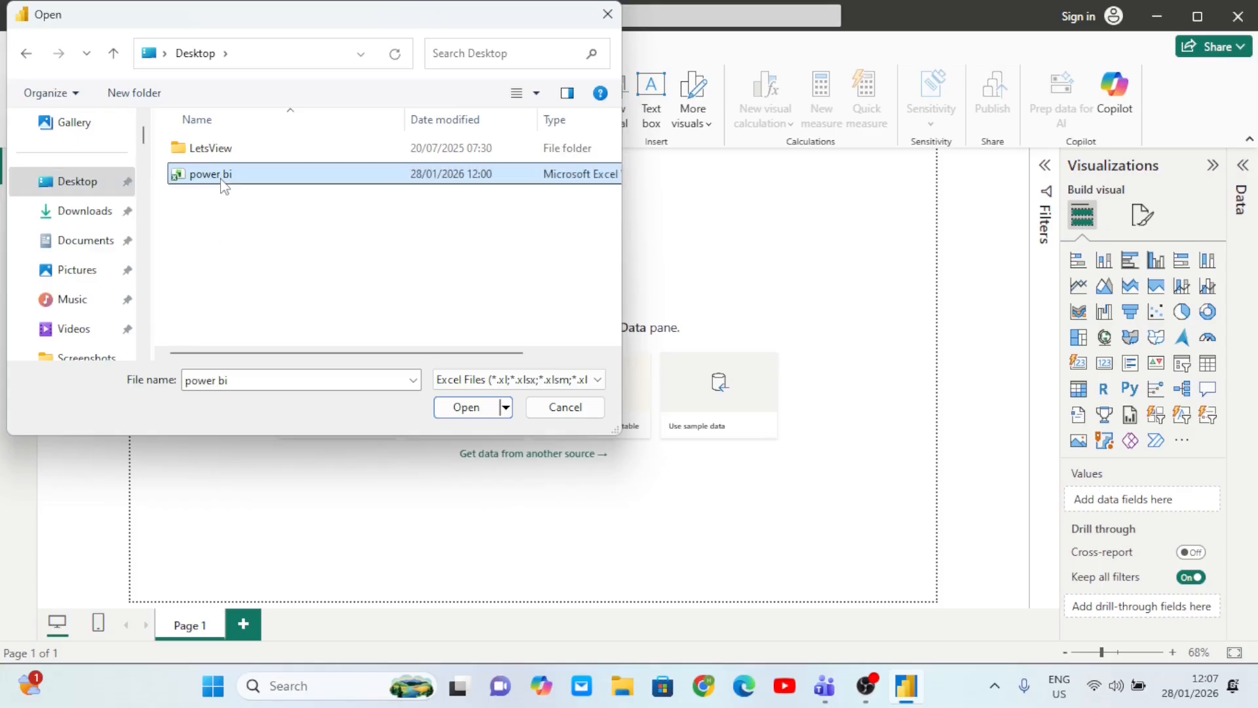
click(457, 408)
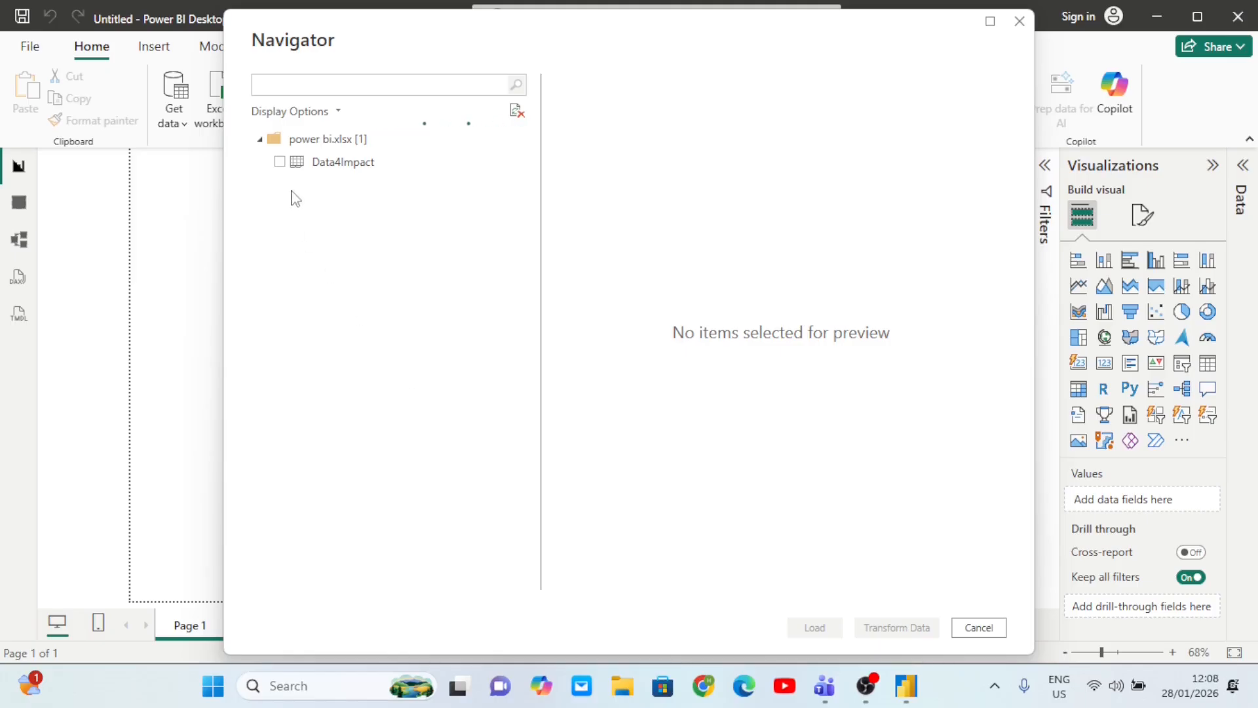
- Tick the Data4Impact sheet in Navigator, preview its columns, and choose Transform Data
click(280, 163)
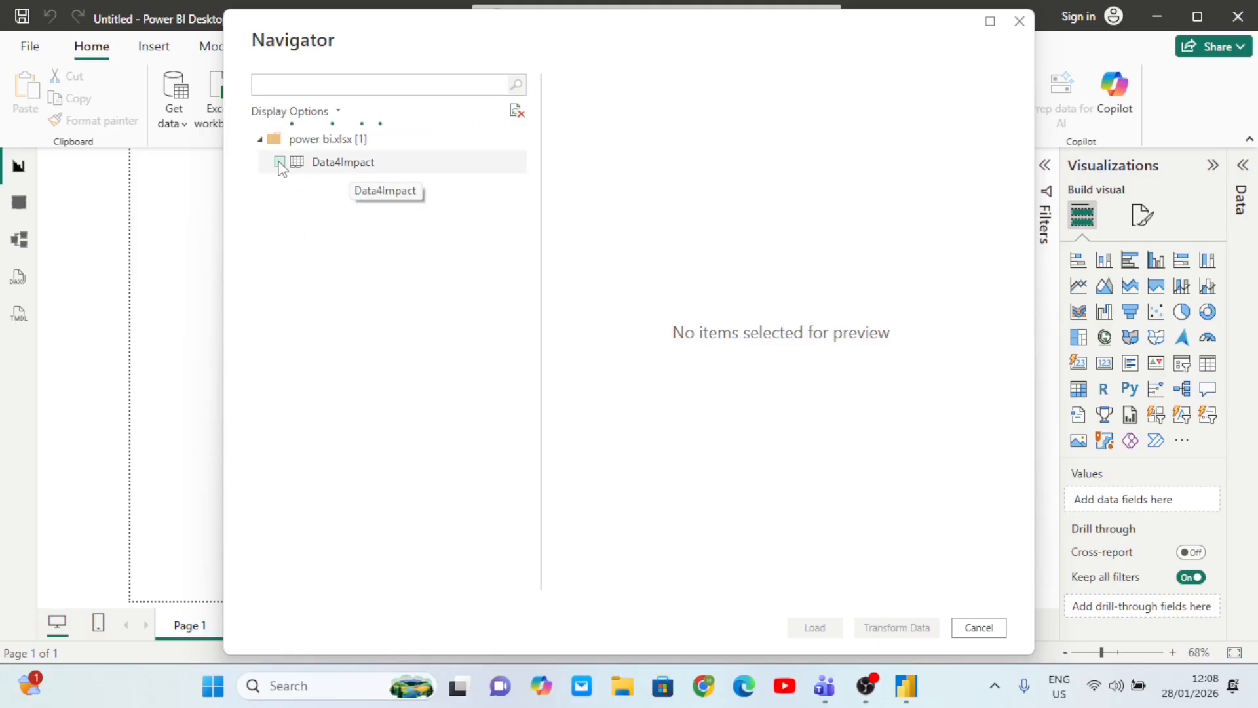
click(280, 162)
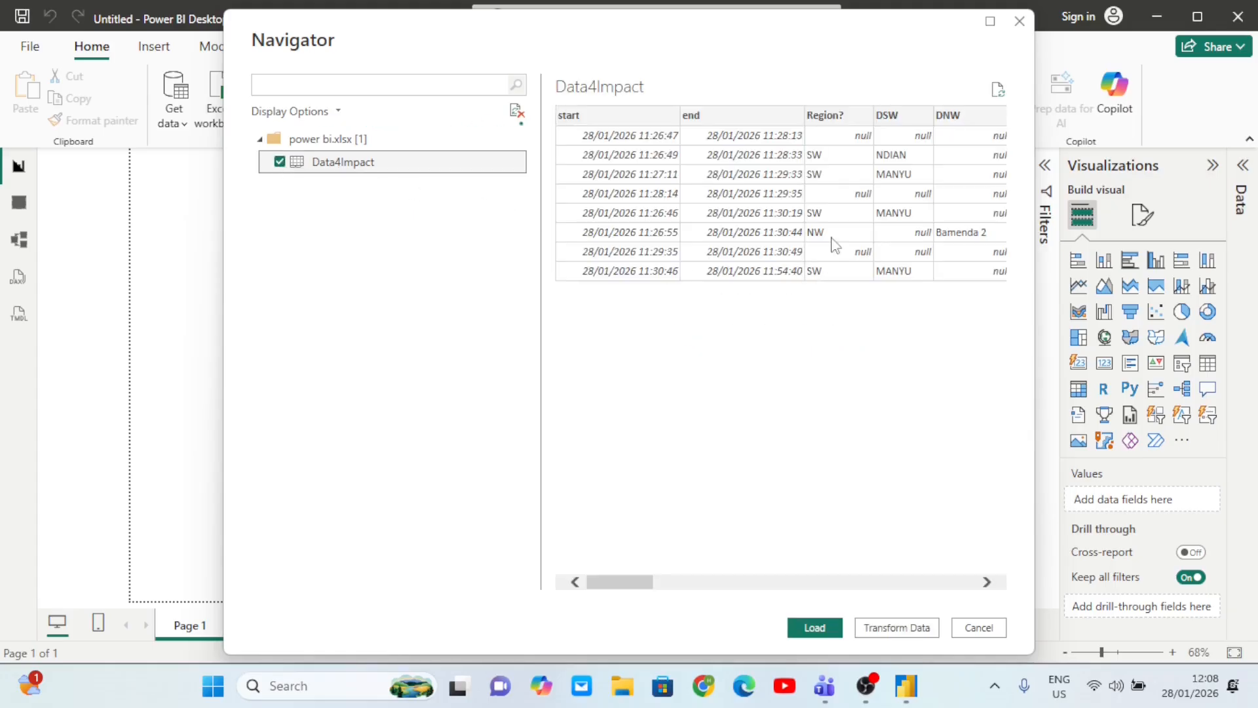
scroll(818, 213, right, 5)
scroll(818, 213, right, 10)
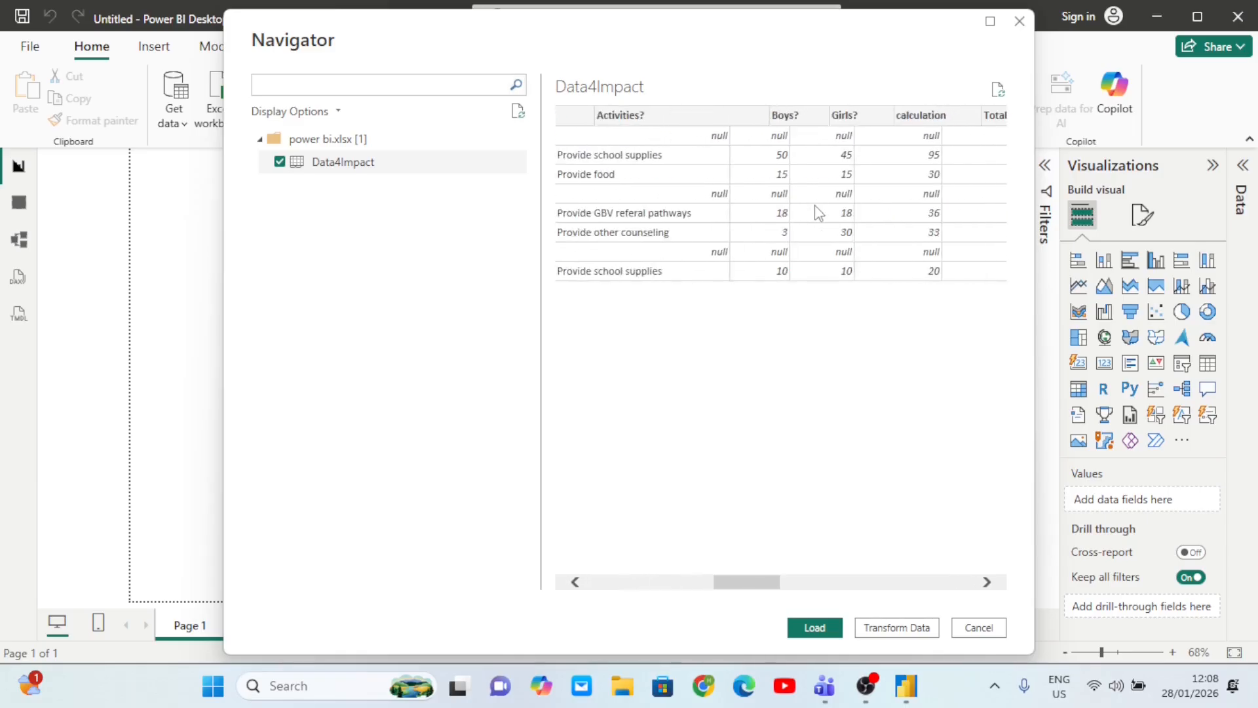
scroll(818, 213, right, 6)
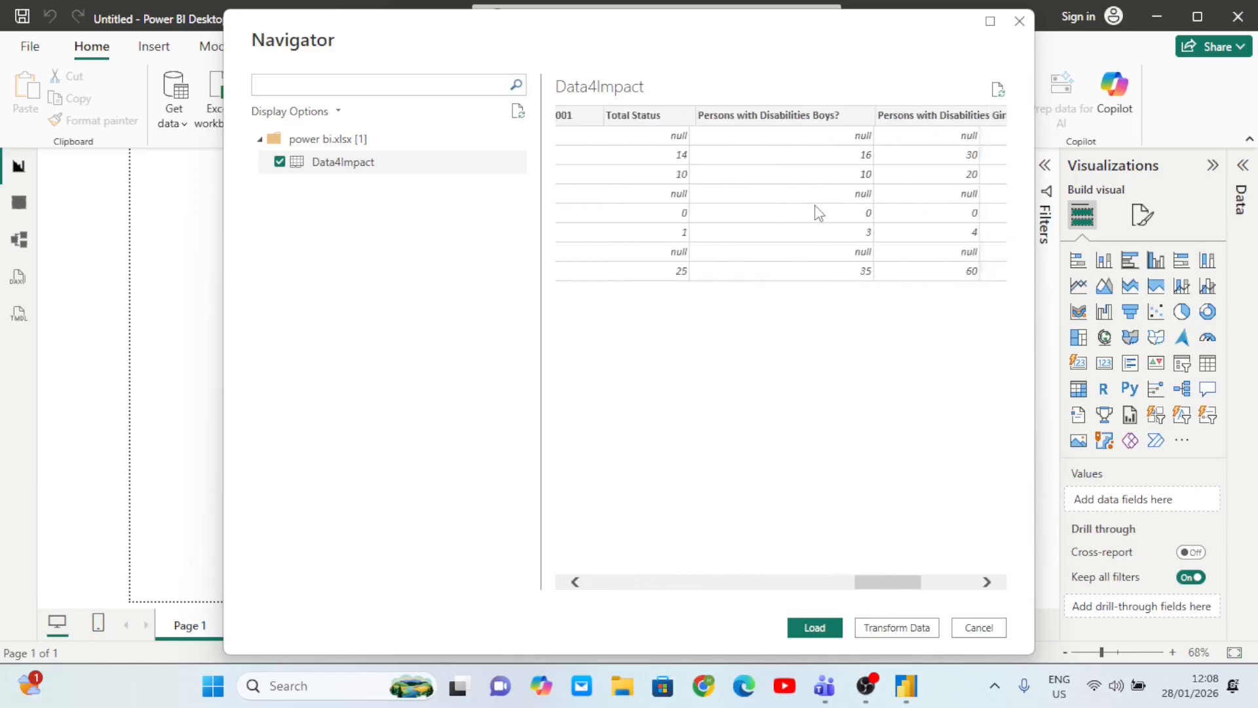
scroll(818, 213, left, 16)
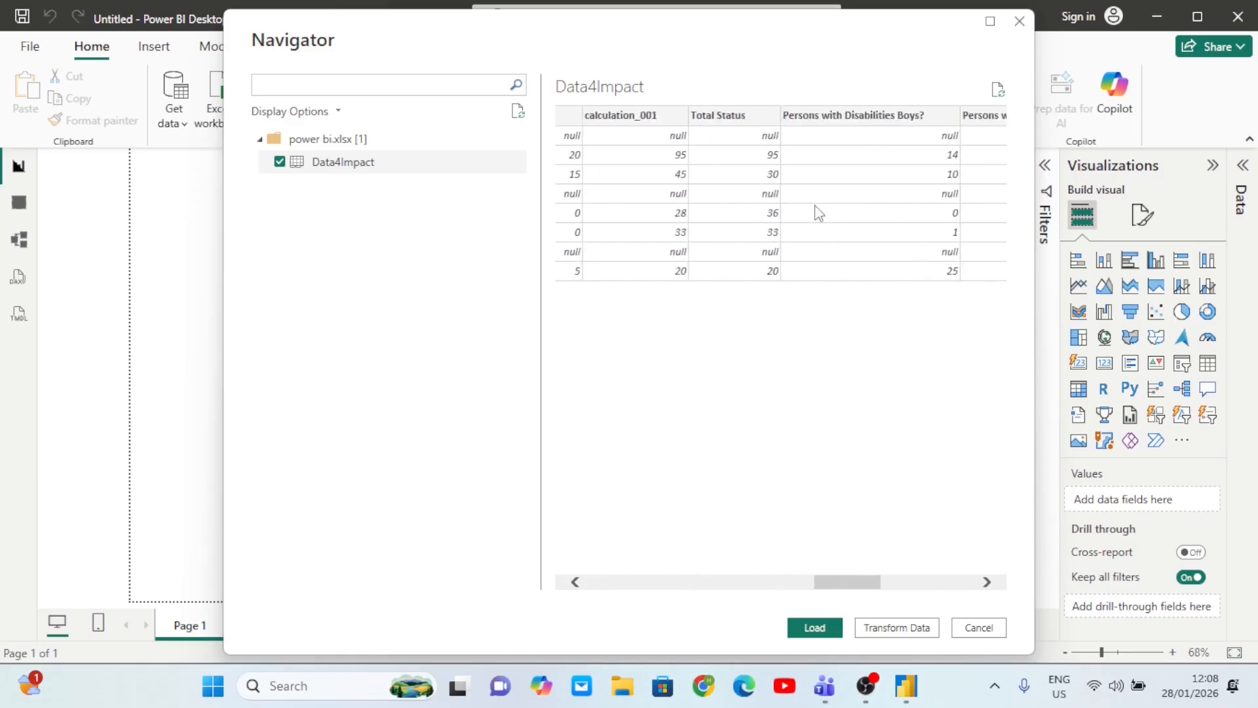
scroll(818, 212, left, 4)
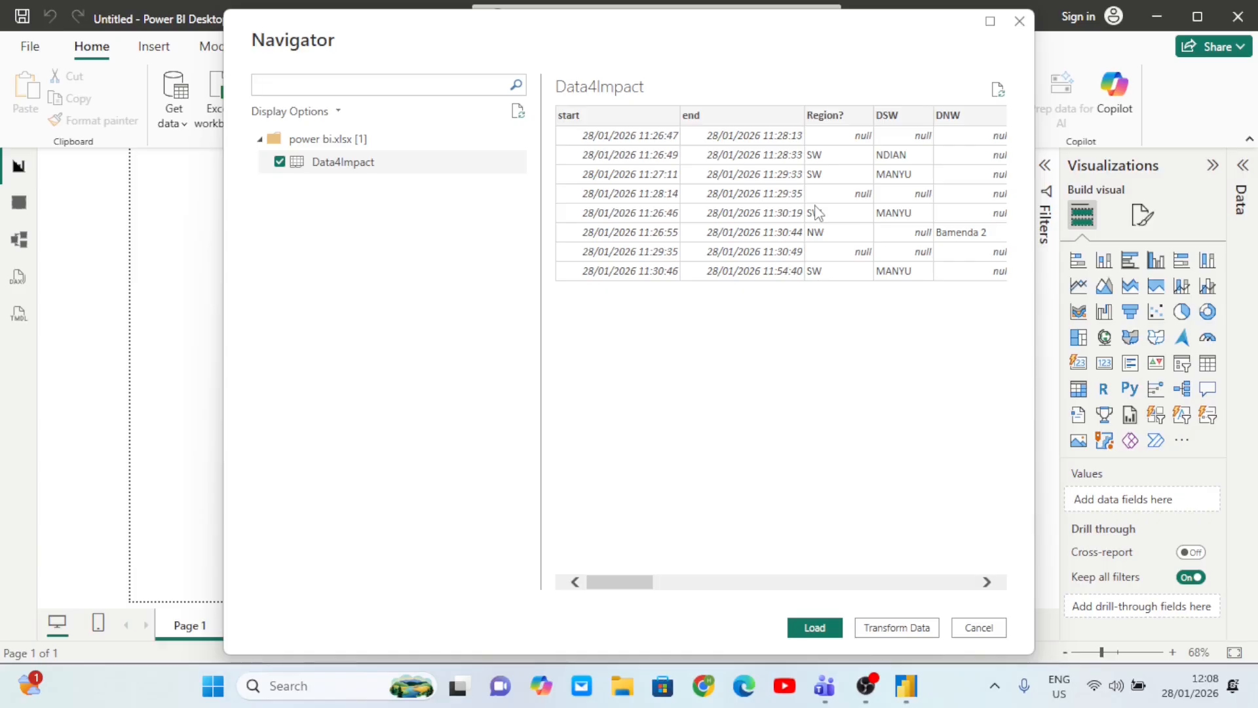
scroll(818, 213, right, 12)
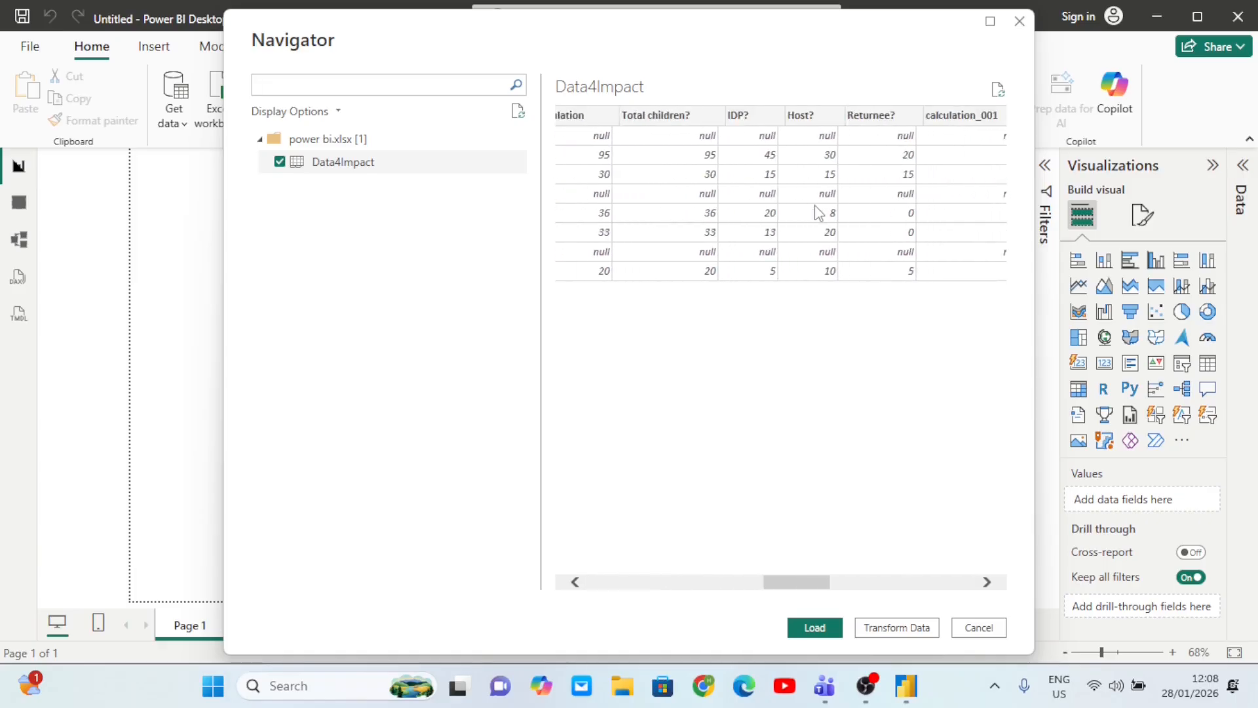
scroll(814, 210, left, 10)
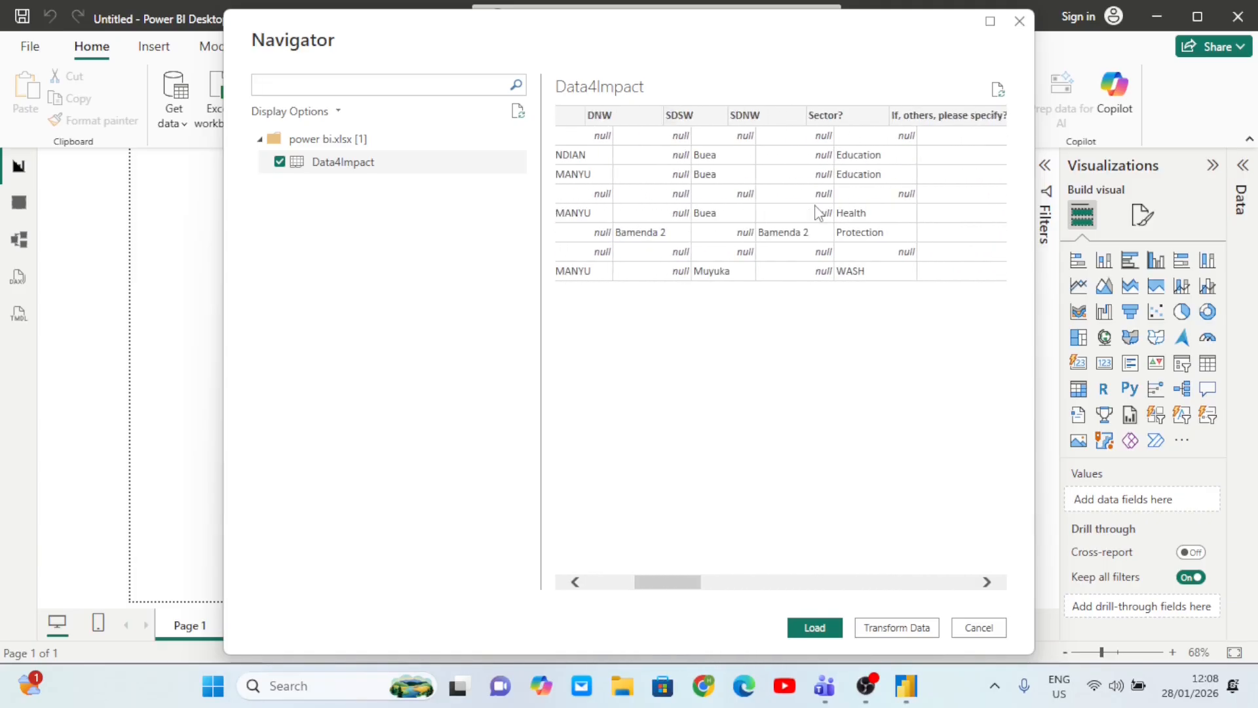
scroll(854, 223, right, 4)
scroll(760, 276, left, 5)
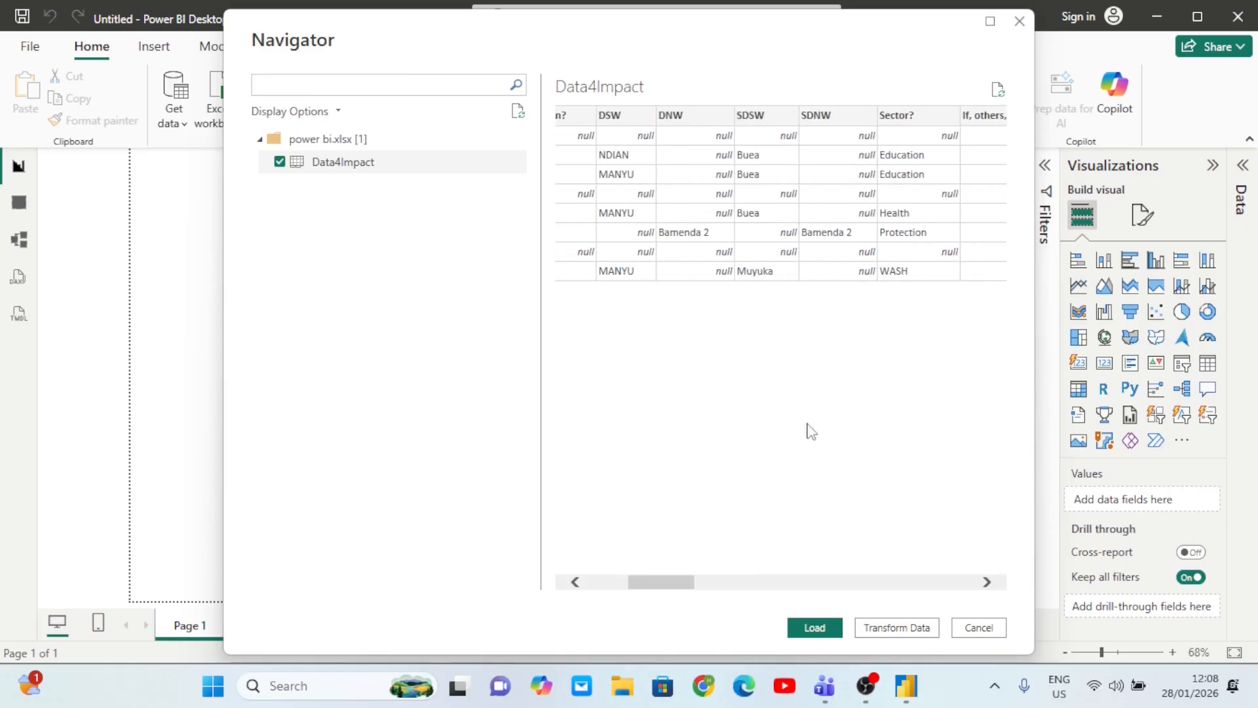
click(898, 628)
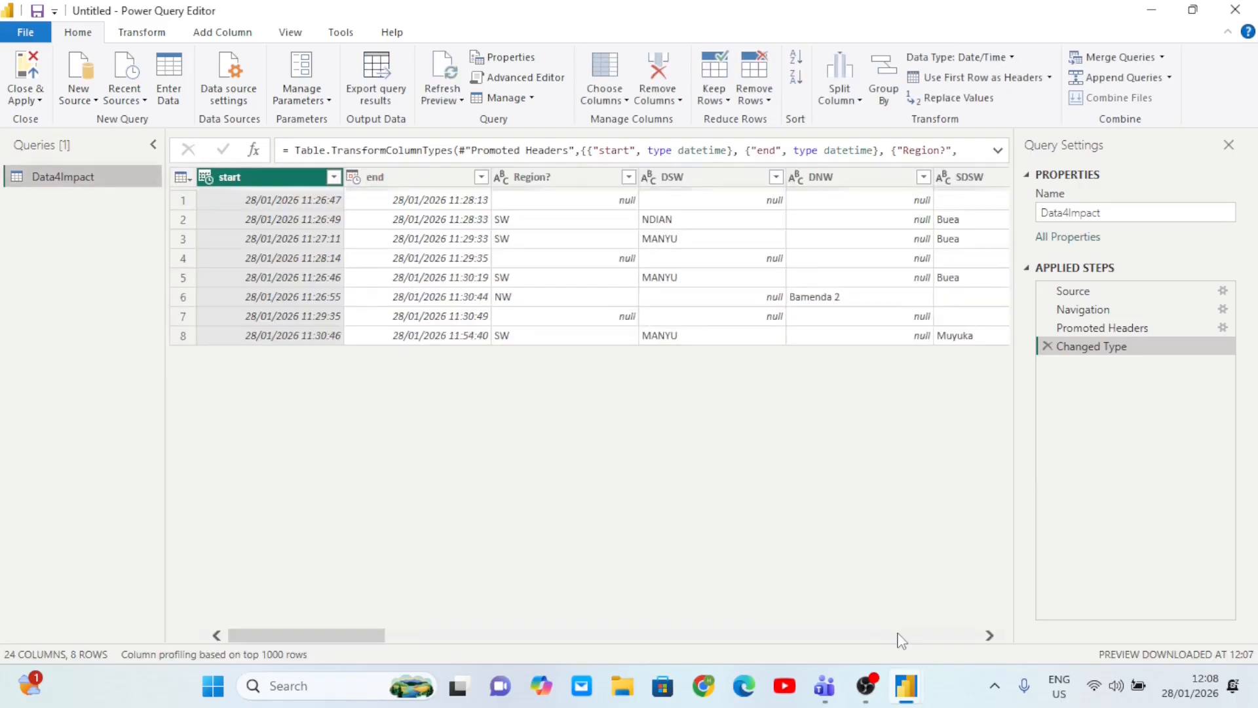
- Scroll through the 24 Data4Impact columns and browse the Transform and Add Column ribbons
scroll(731, 306, right, 15)
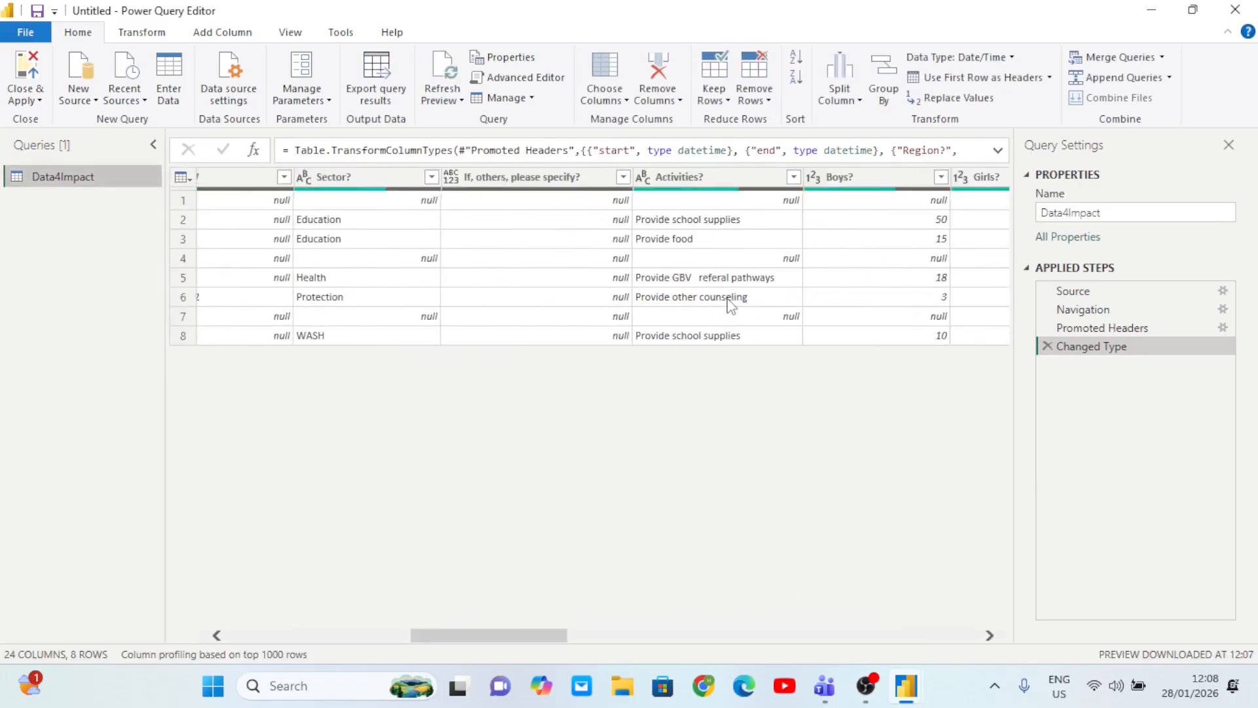
scroll(732, 306, left, 5)
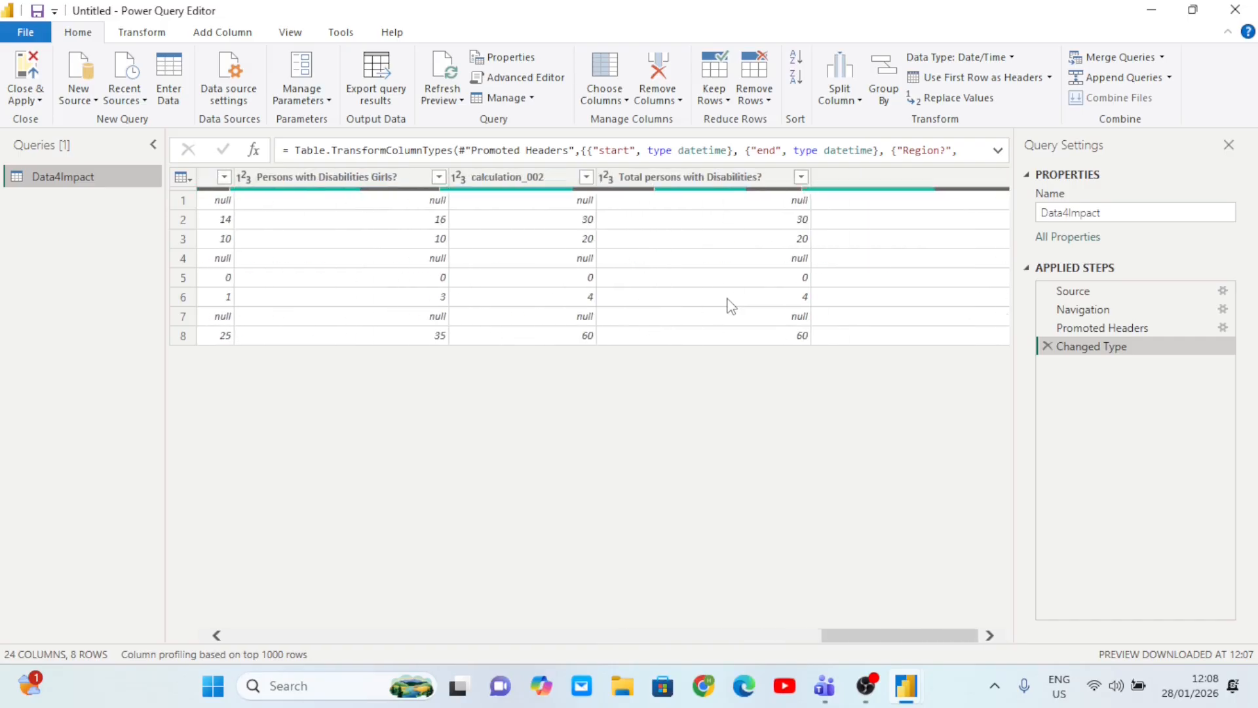
scroll(732, 306, left, 15)
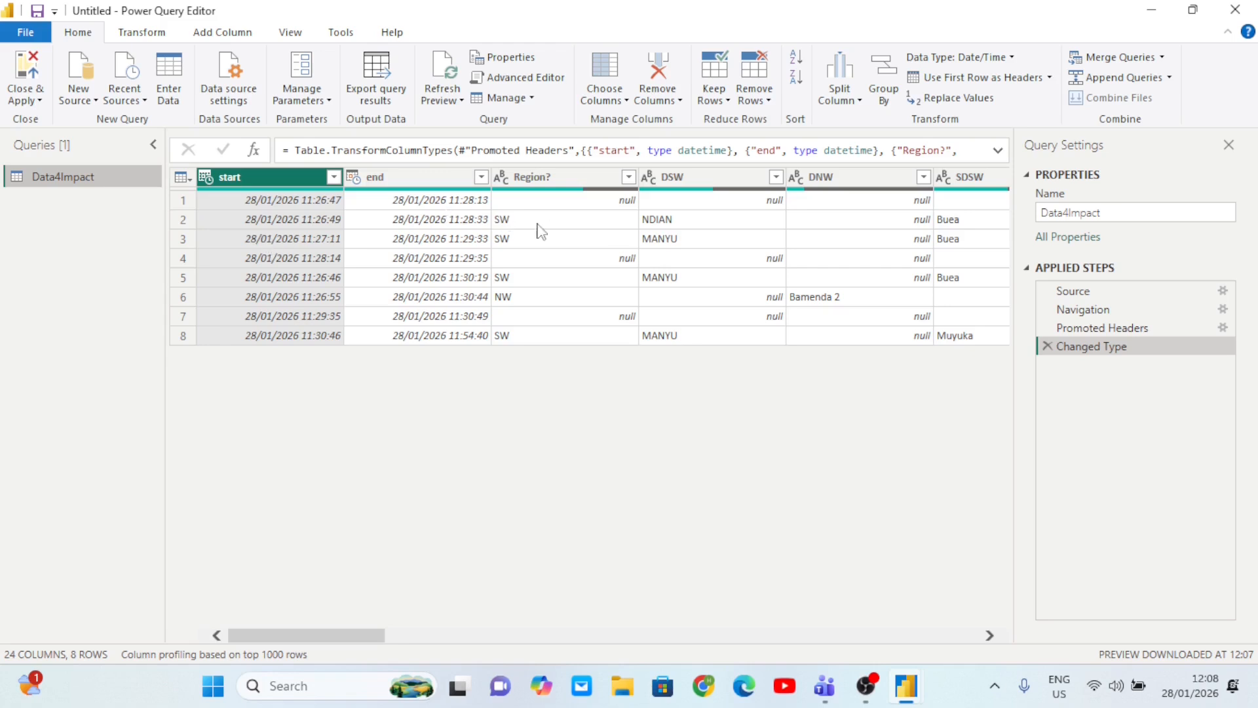
click(145, 36)
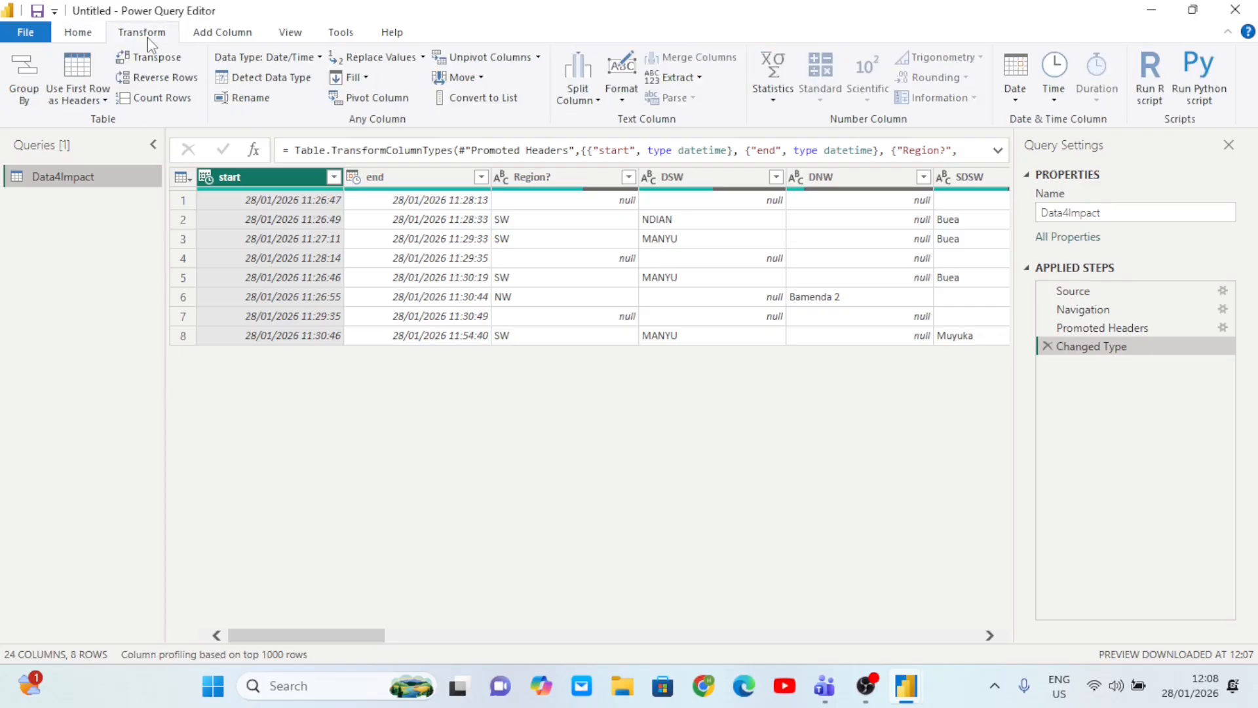
click(222, 34)
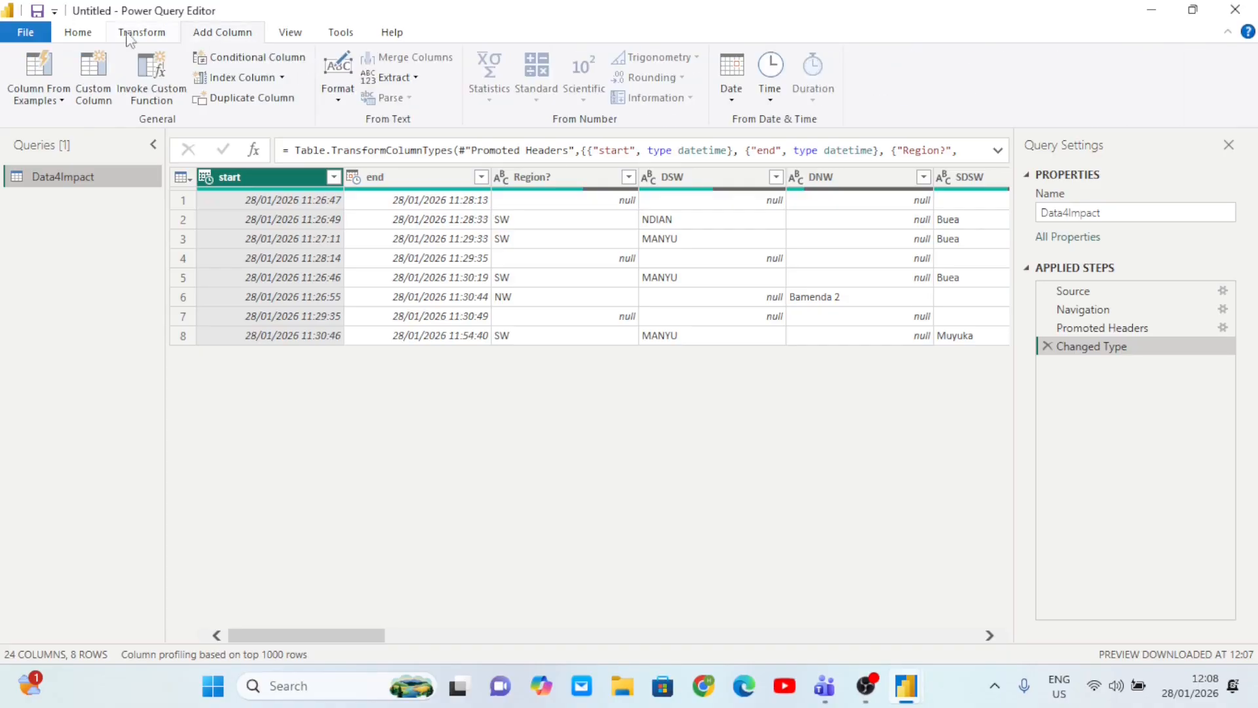
click(87, 37)
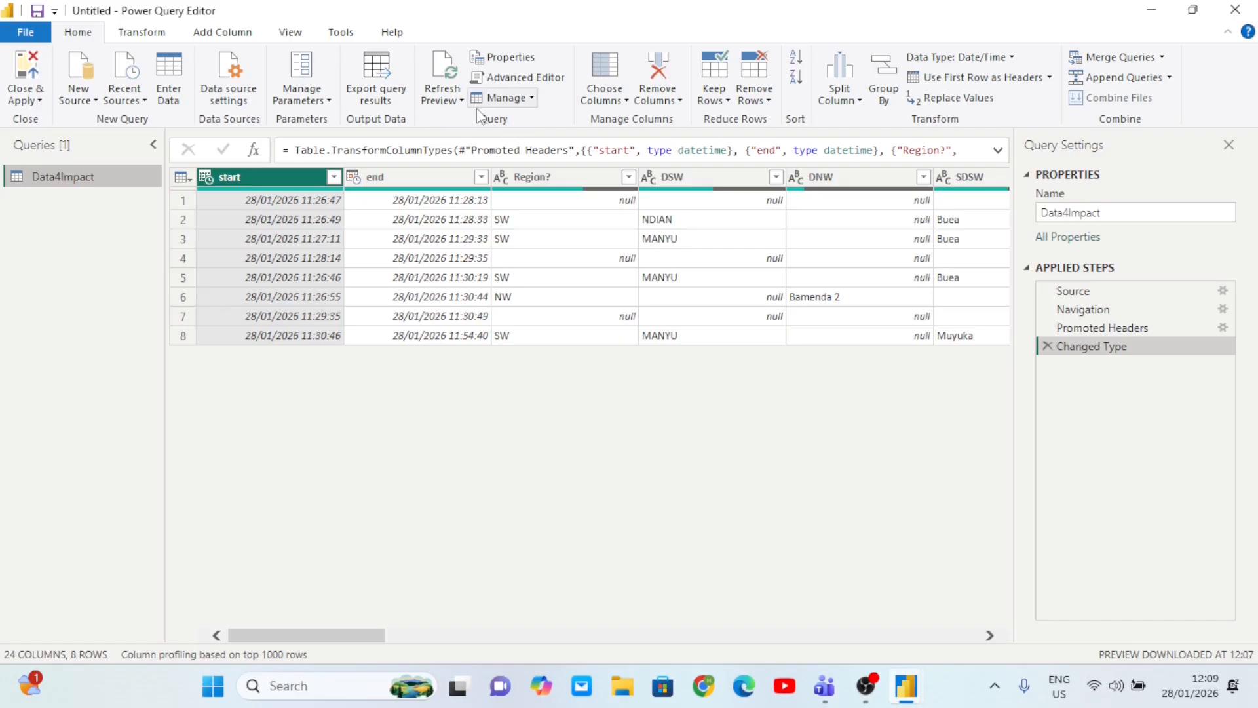
- Open the Choose Columns list and clear every column from the selection
click(625, 101)
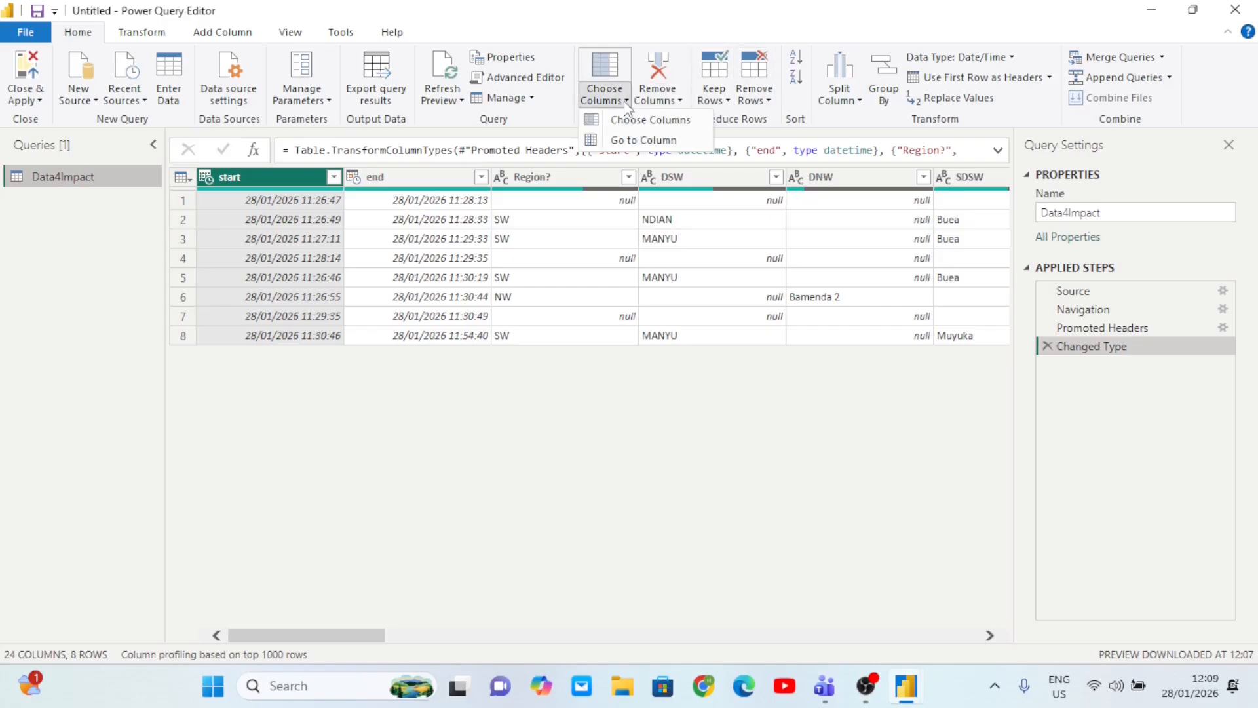
click(647, 122)
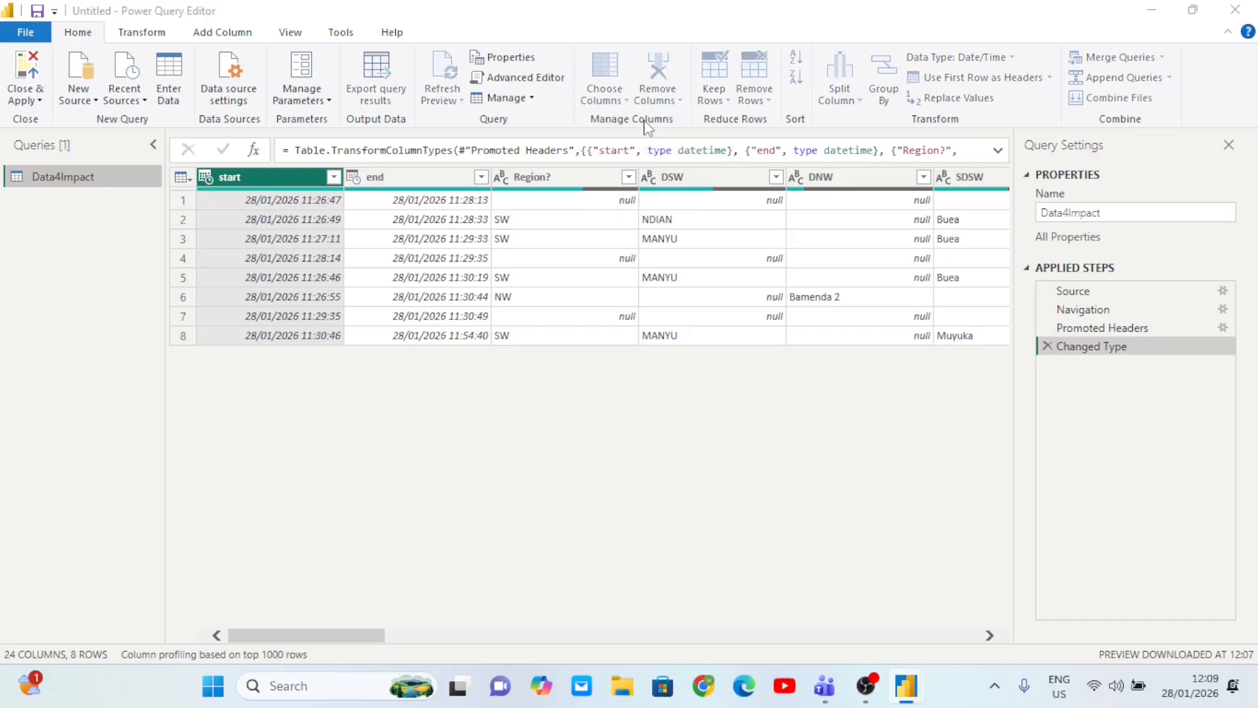
scroll(613, 329, down, 2)
scroll(612, 329, up, 2)
scroll(610, 328, down, 2)
scroll(609, 328, up, 2)
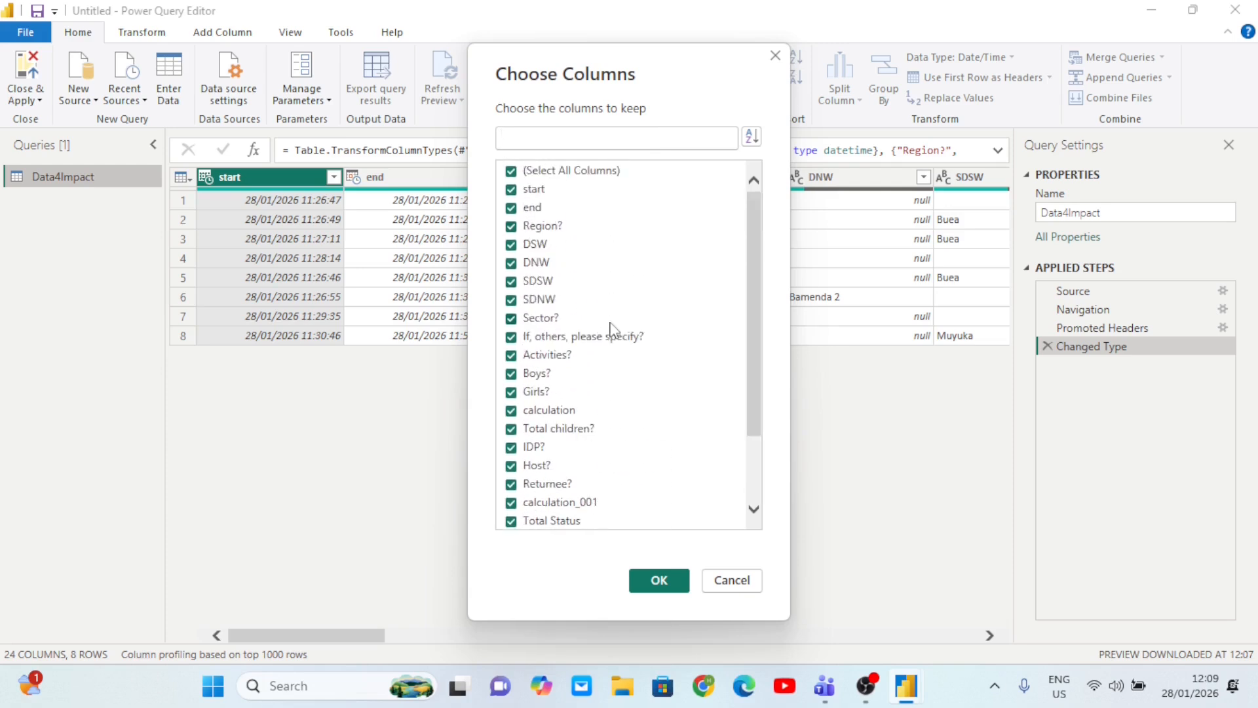
click(528, 172)
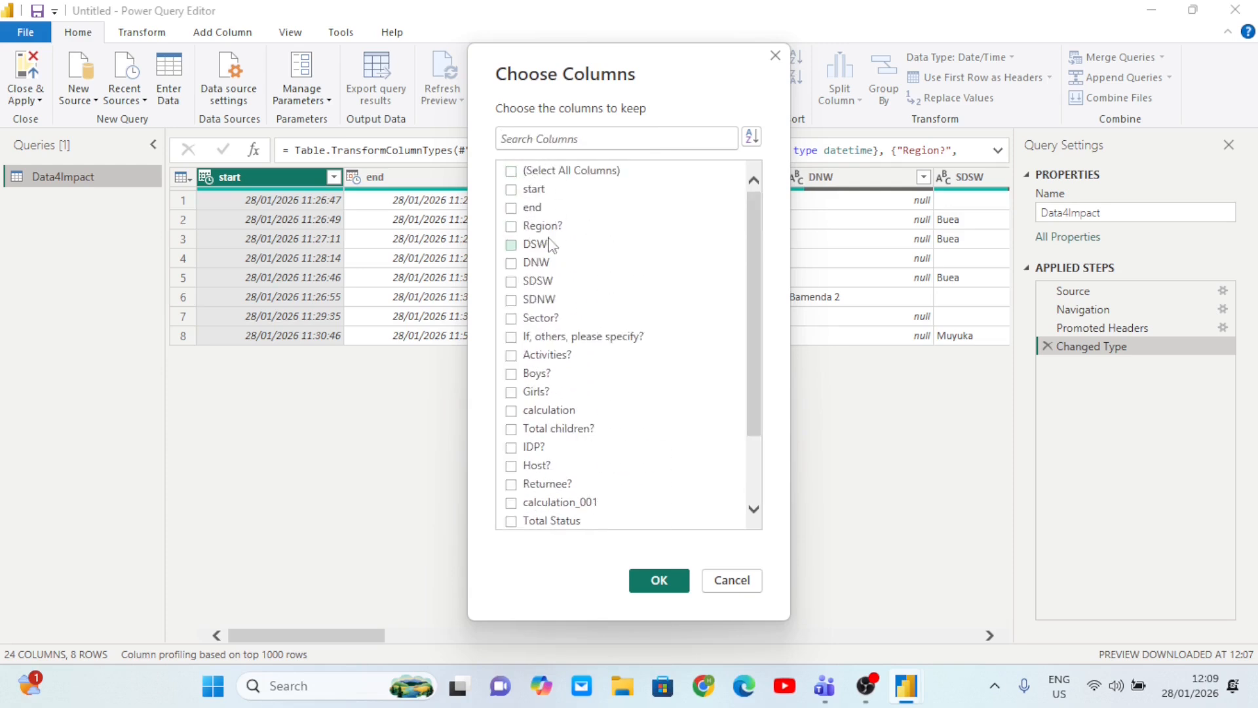
- Keep only Sector?, Activities?, Boys?, Girls?, Total children?, IDP?, Host?, Returnee? and Total Status
click(511, 356)
click(511, 319)
click(511, 374)
click(511, 392)
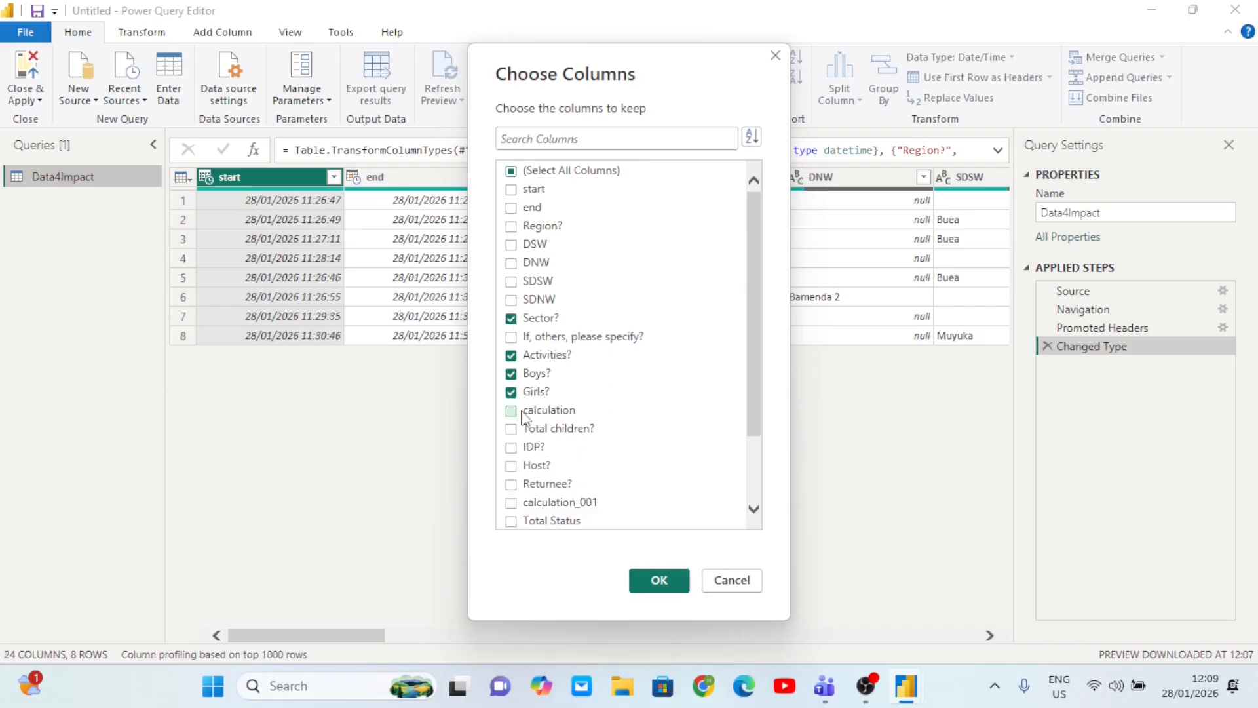
click(513, 431)
click(513, 468)
click(512, 485)
click(511, 521)
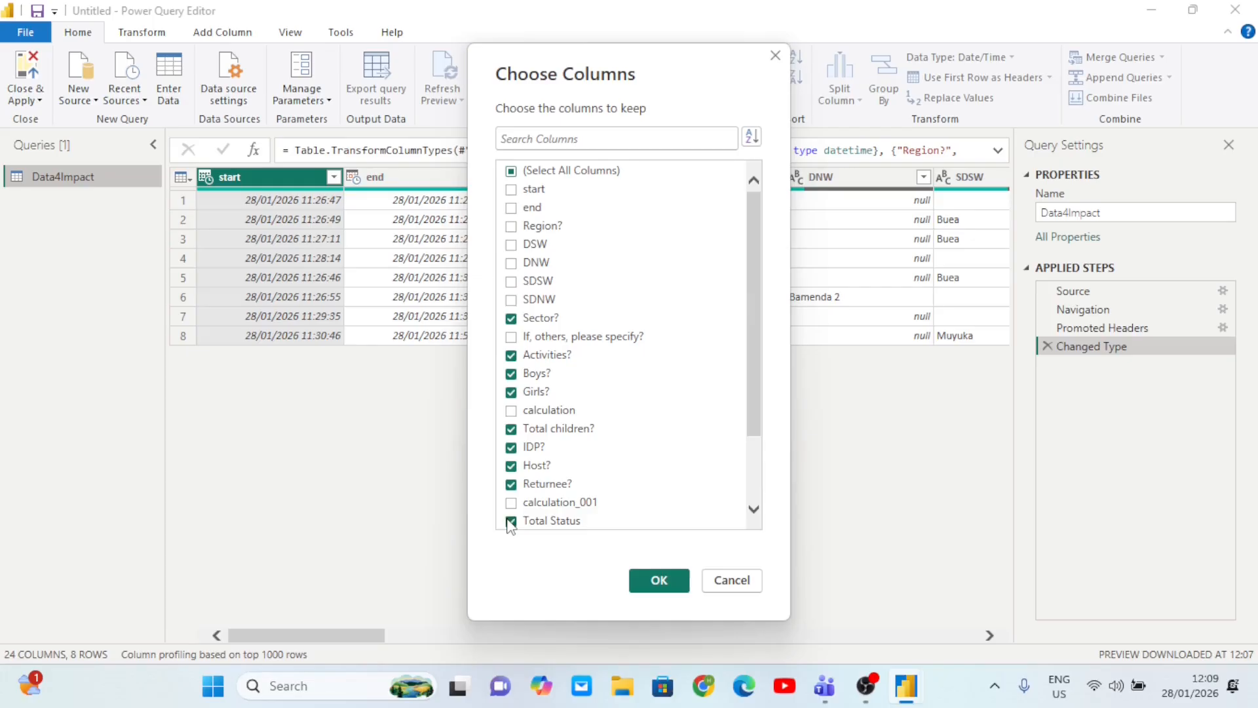
click(680, 593)
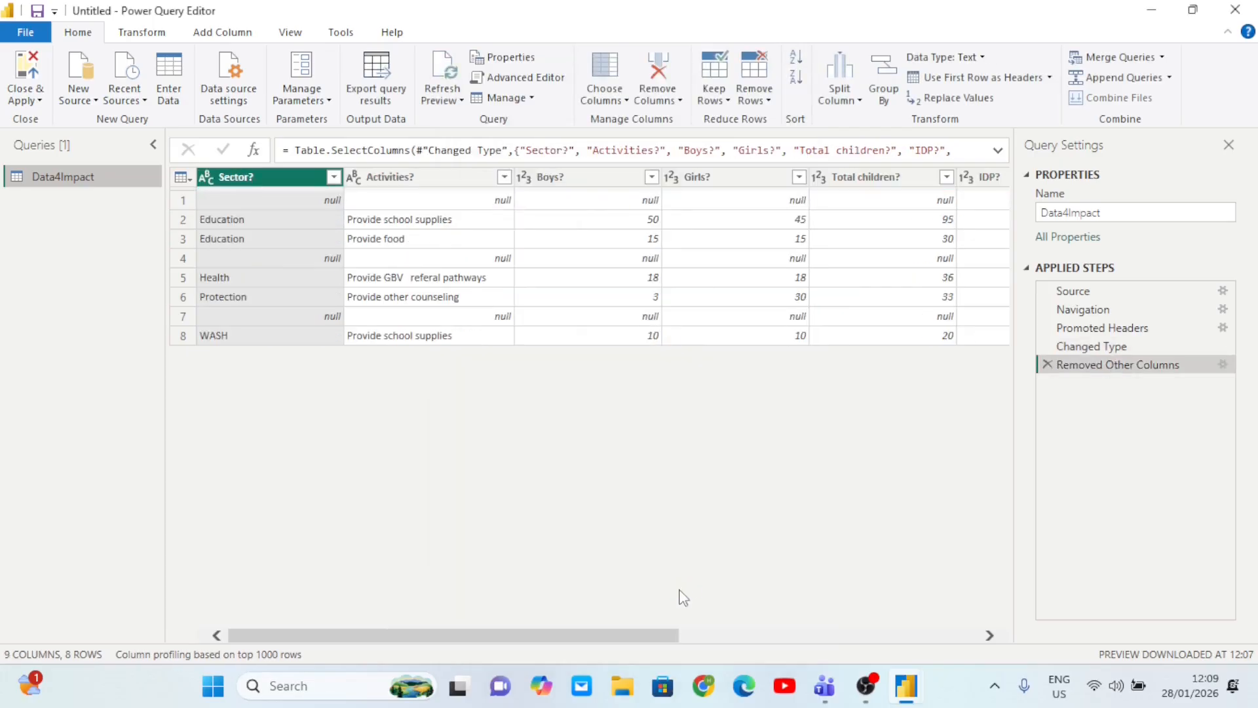
- Rename Activities?, Sector?, Boys? and Girls? without their question marks
scroll(761, 382, right, 5)
scroll(763, 383, left, 5)
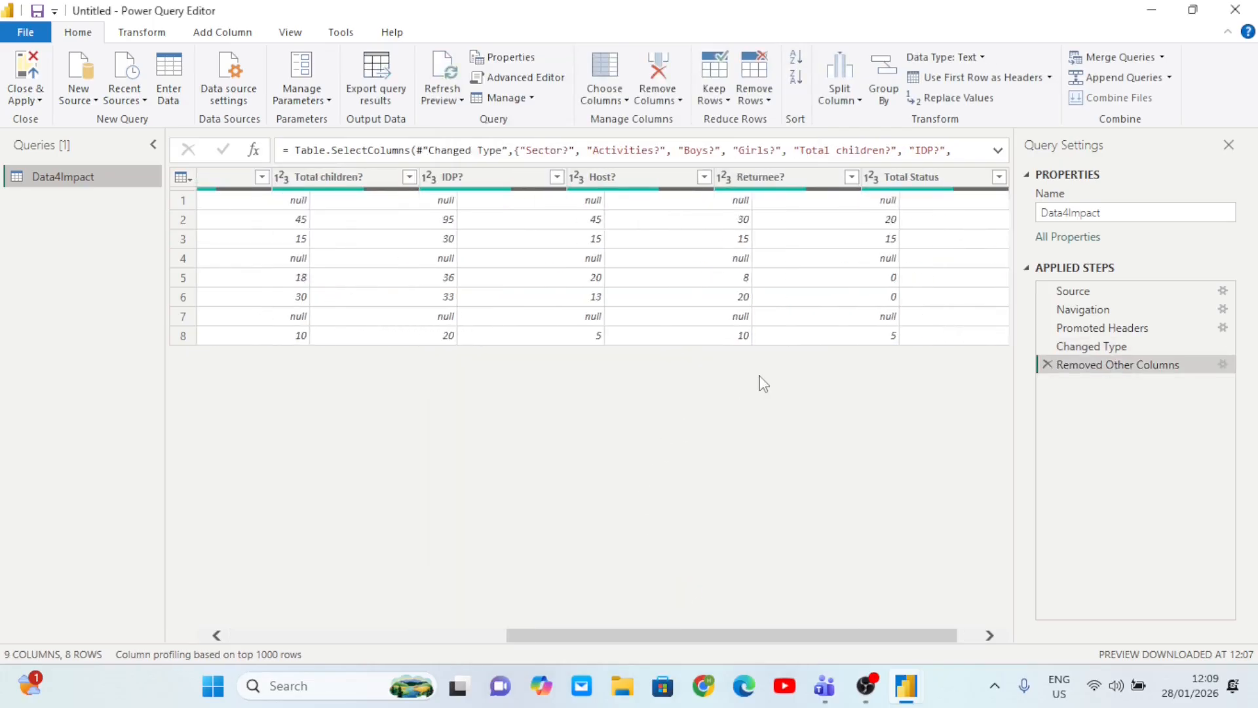
scroll(763, 383, right, 3)
scroll(764, 383, left, 3)
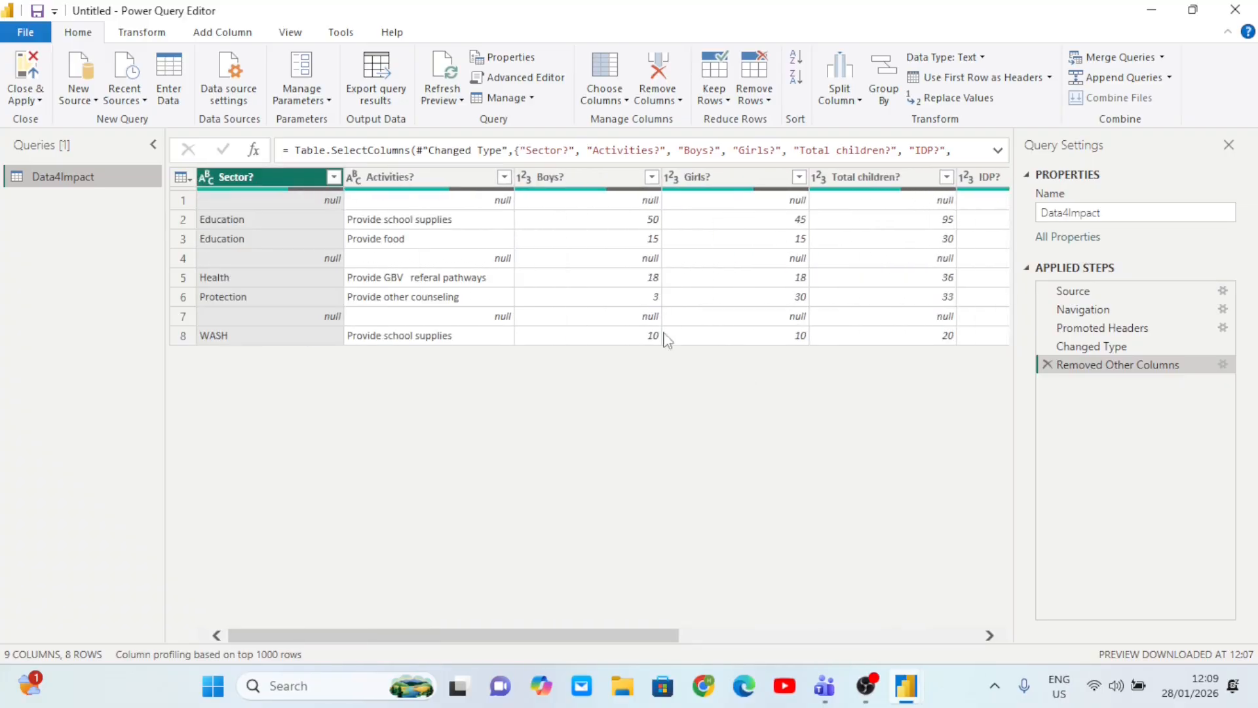
scroll(539, 274, right, 4)
scroll(539, 275, left, 4)
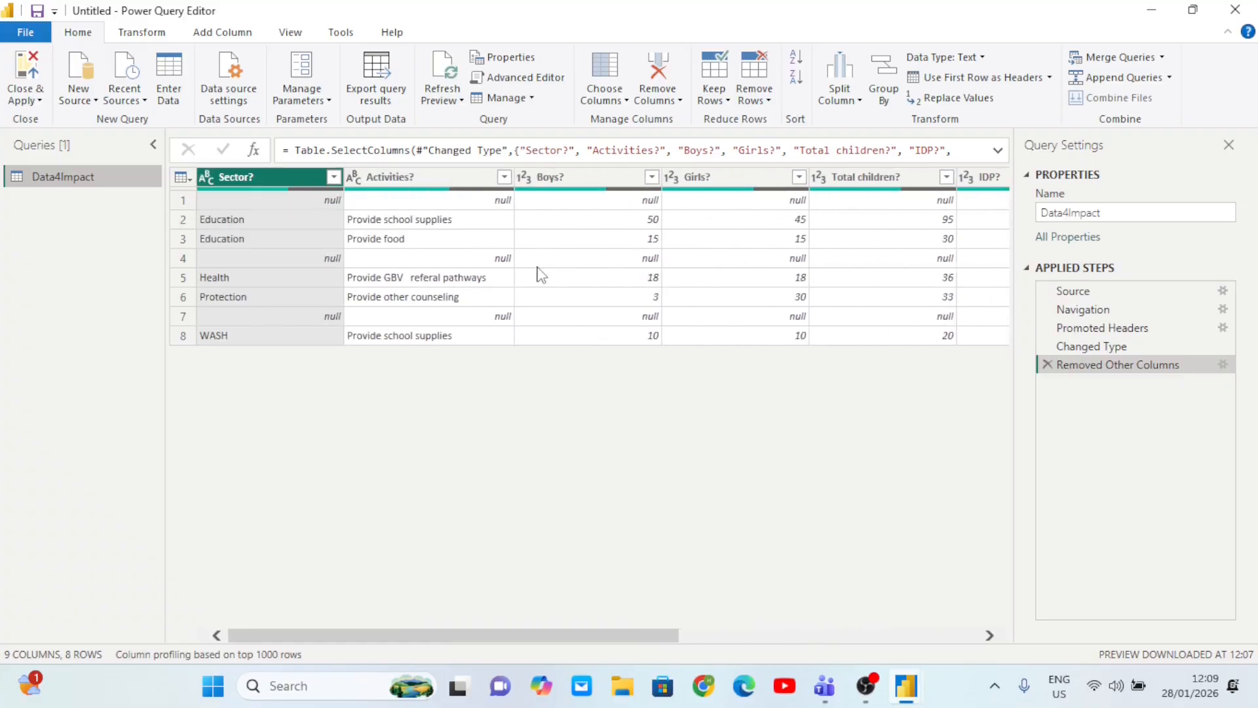
double_click(424, 178)
click(425, 179)
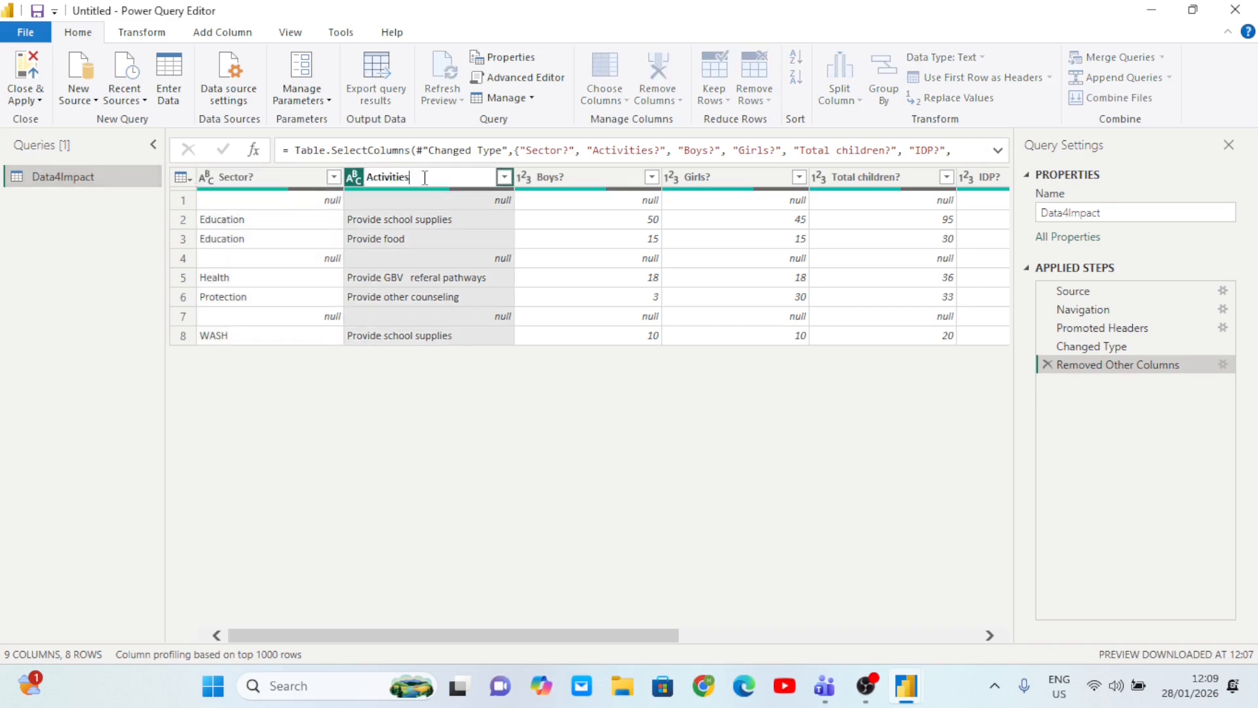
key(Return)
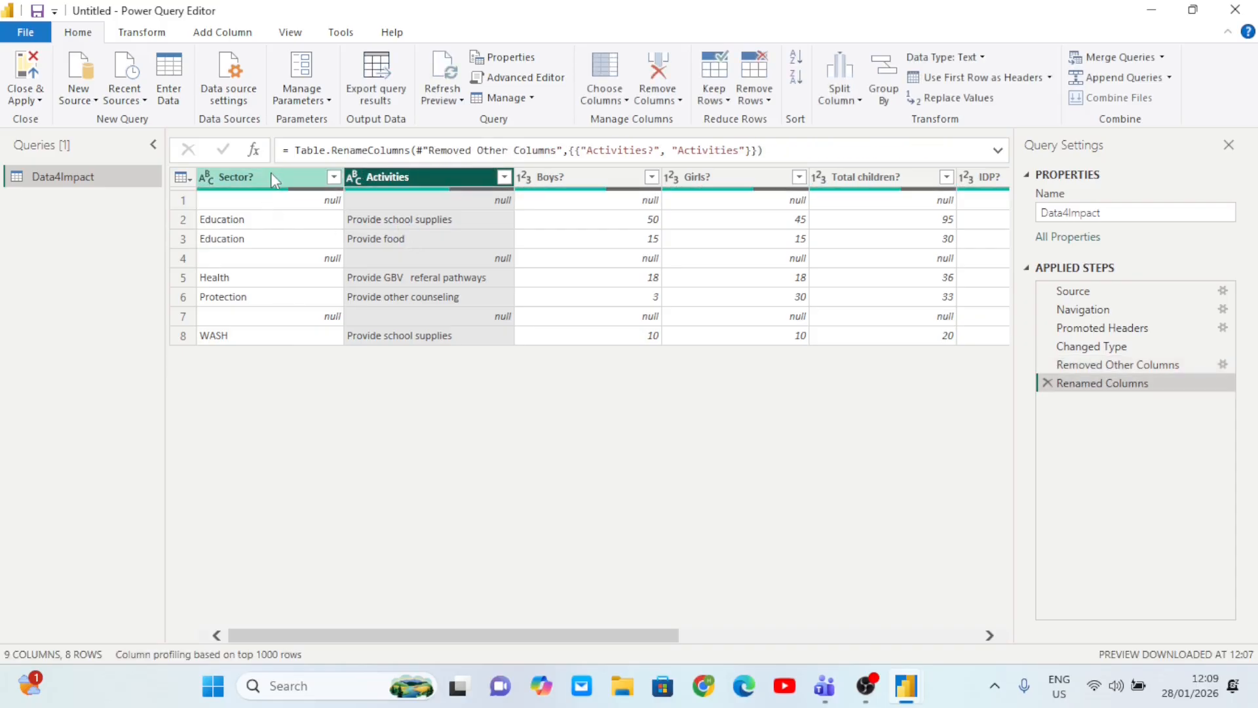
click(272, 177)
click(272, 175)
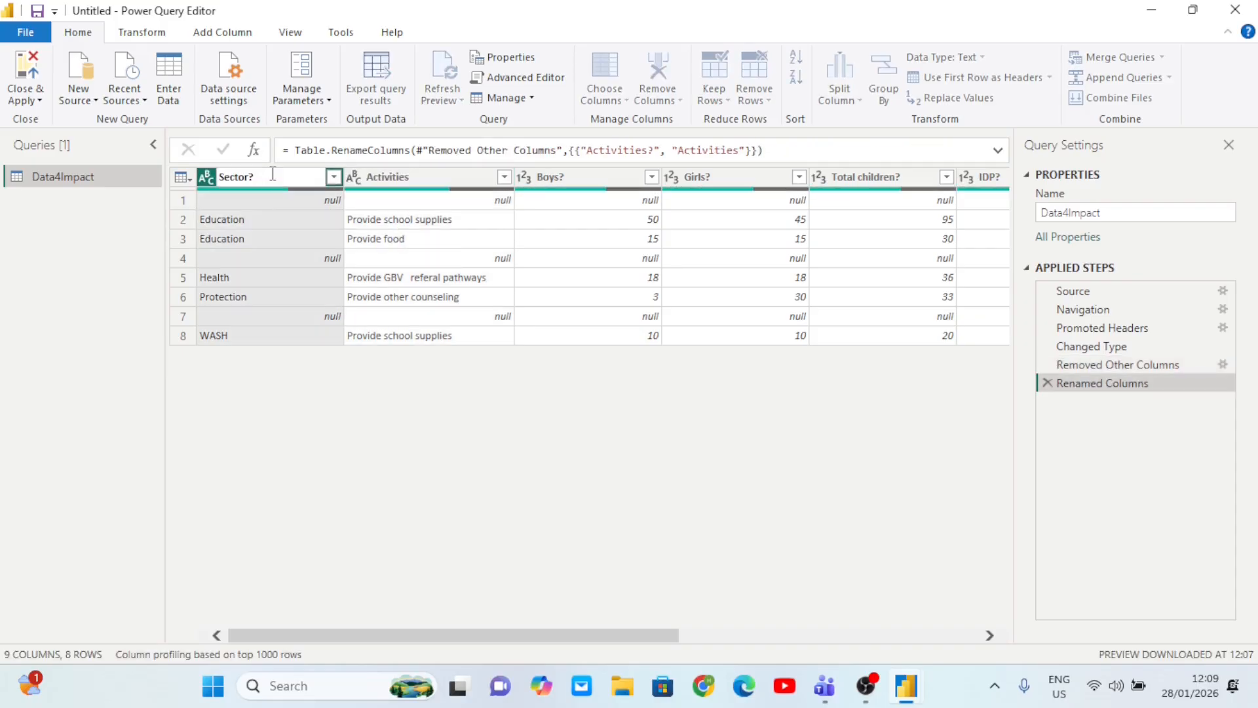
key(Return)
click(588, 180)
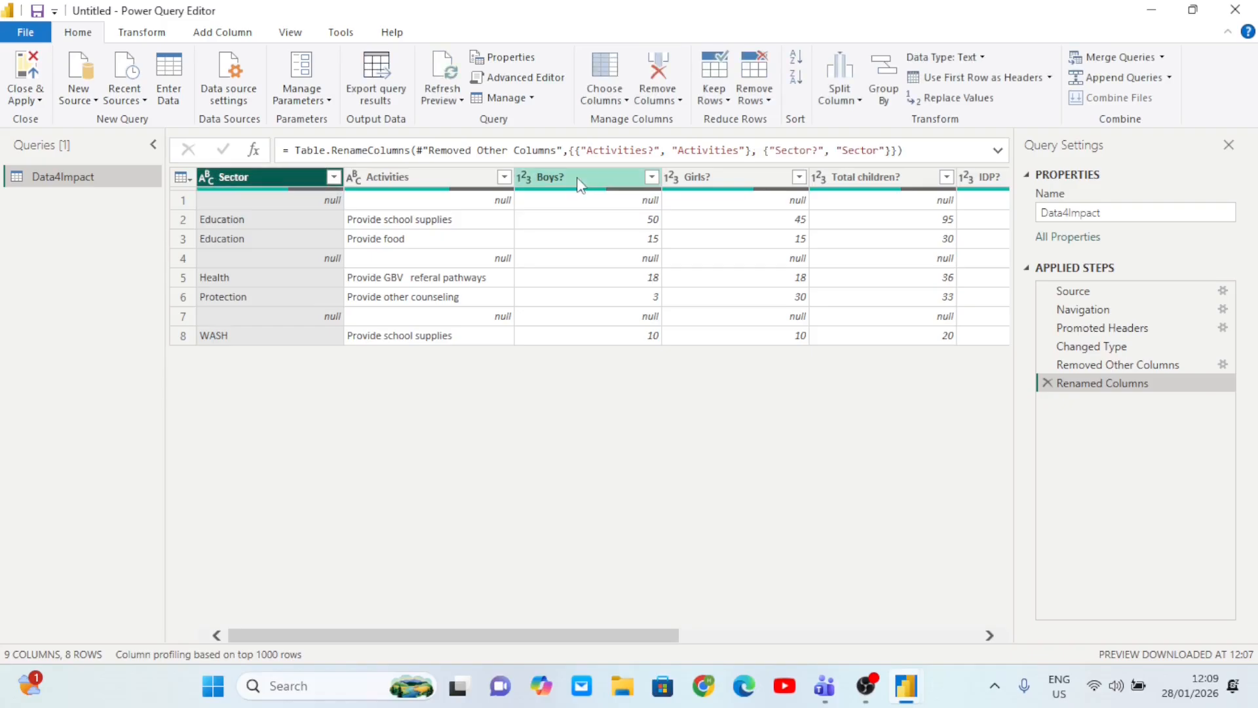
double_click(577, 177)
click(578, 177)
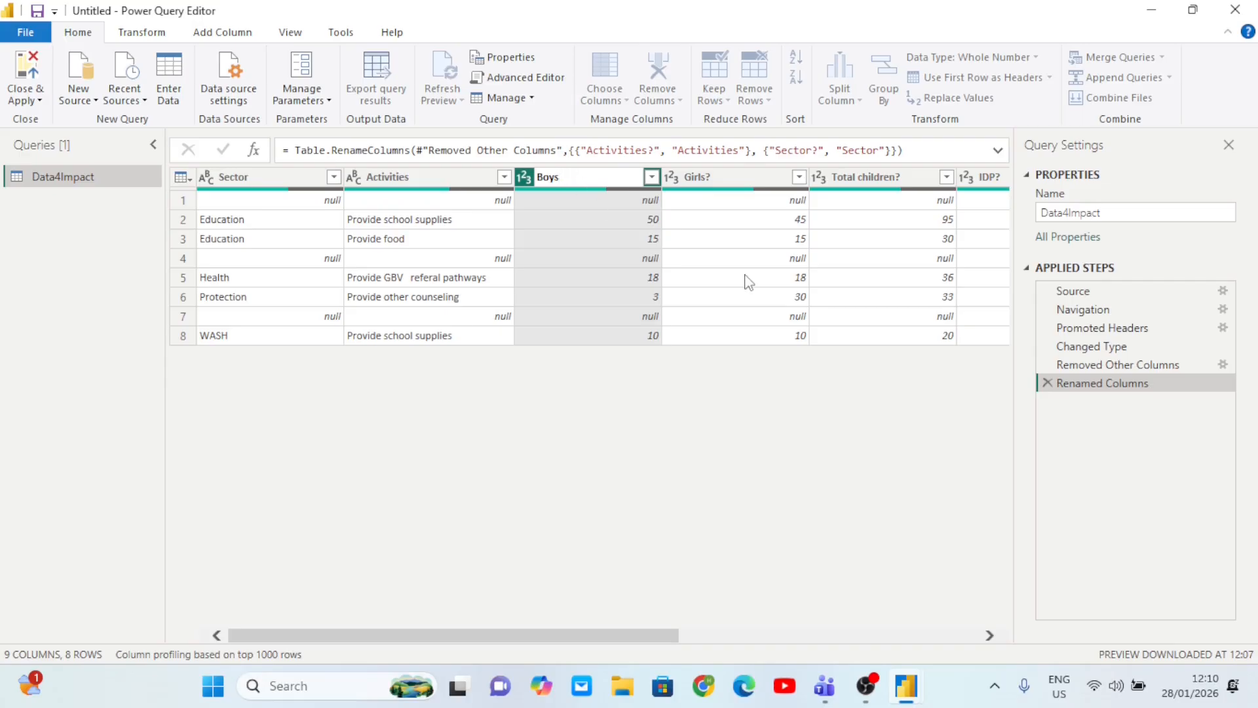
click(727, 179)
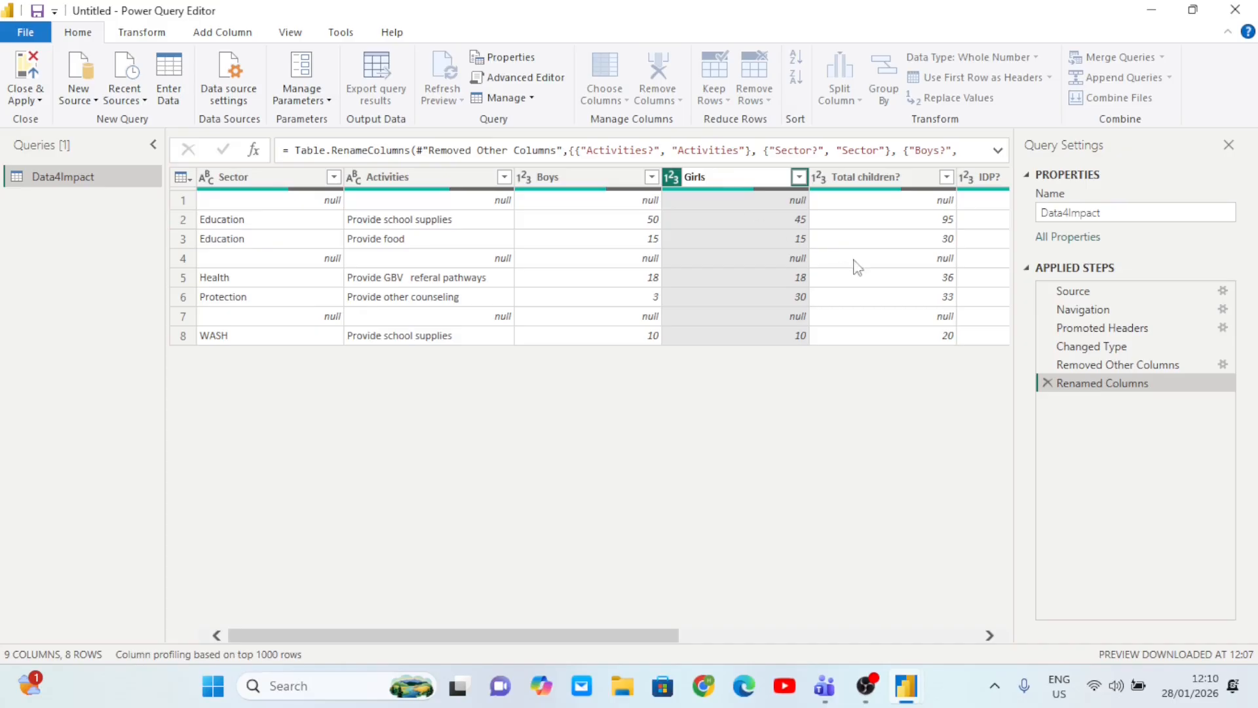
key(Return)
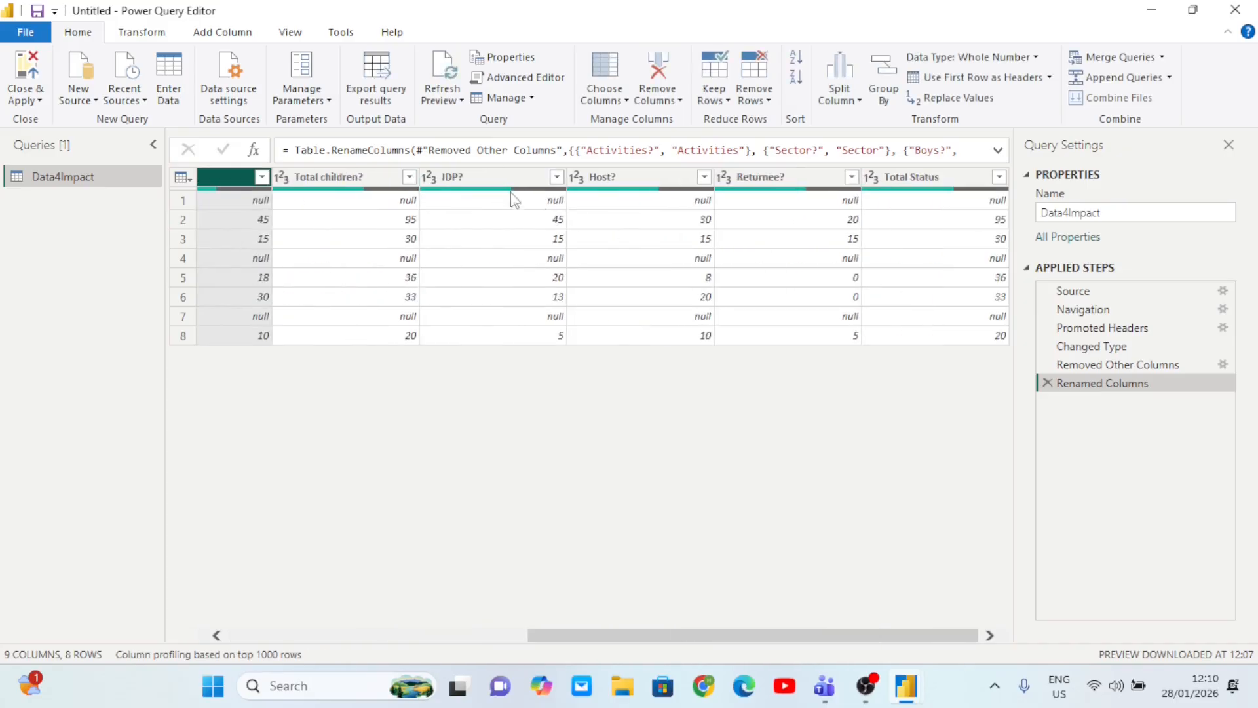
- Strip the question marks from IDP?, Total children?, Host? and Returnee? headers
click(471, 177)
double_click(470, 175)
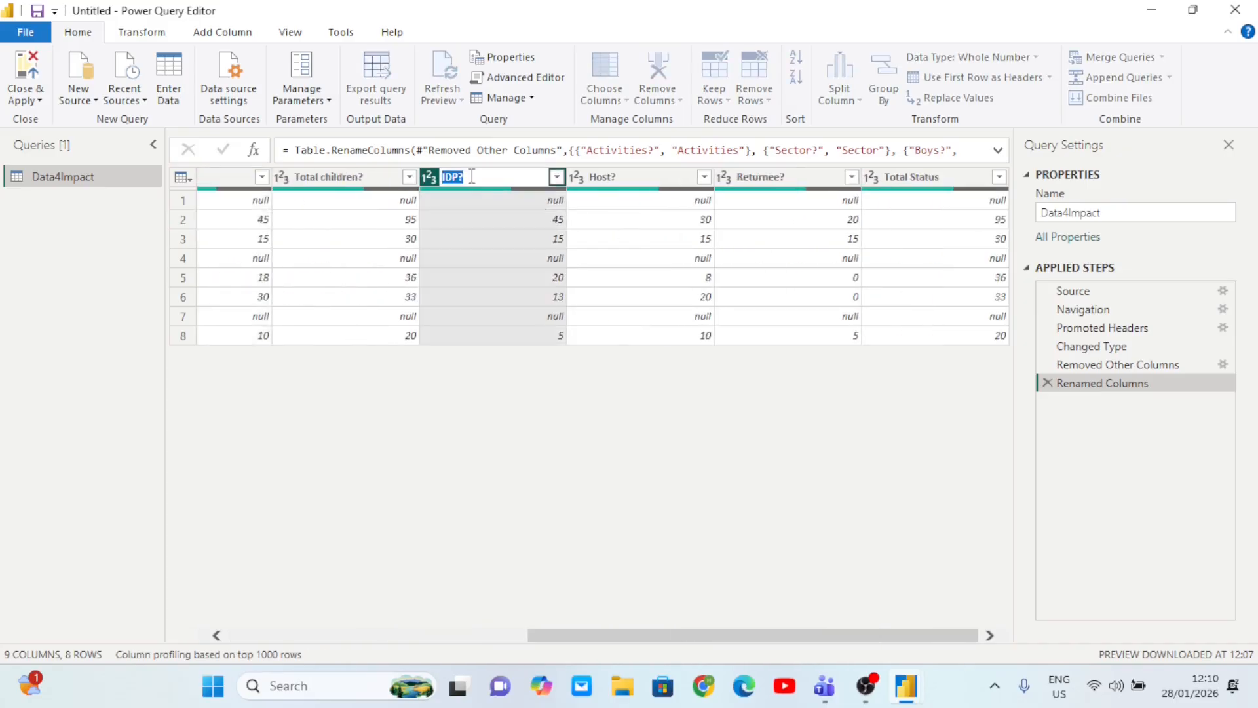
click(472, 176)
click(381, 180)
click(377, 183)
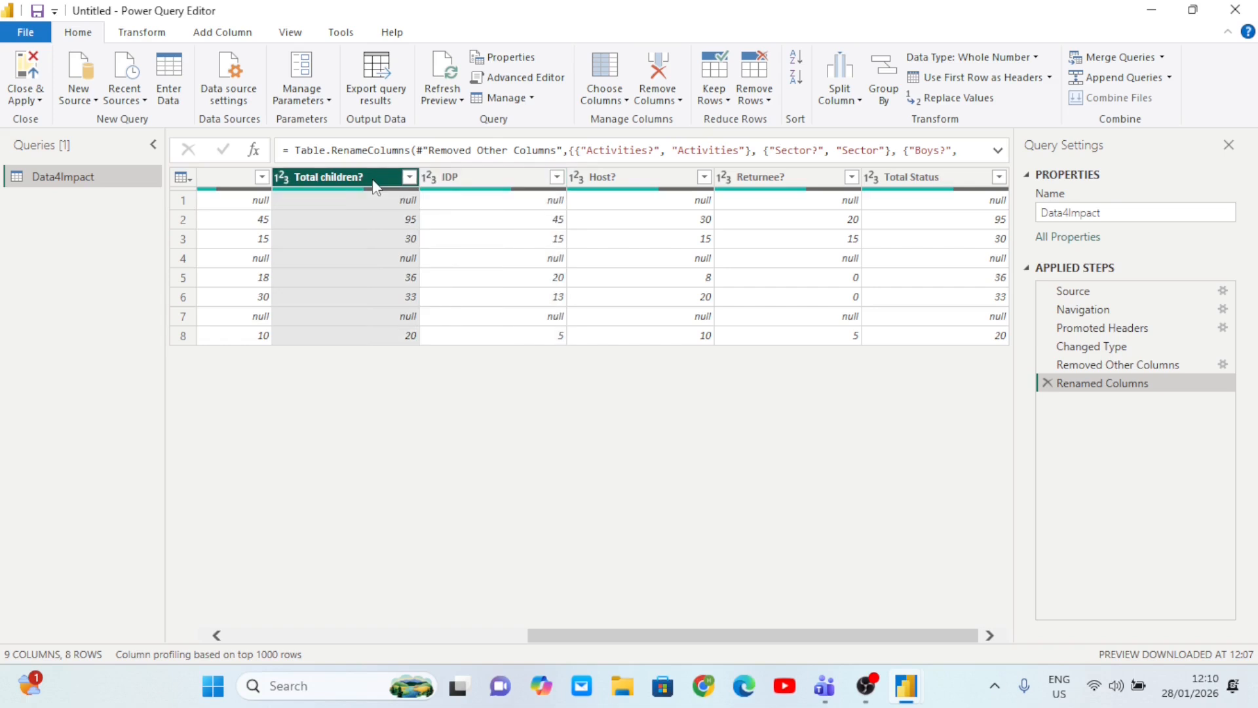
double_click(374, 178)
click(373, 179)
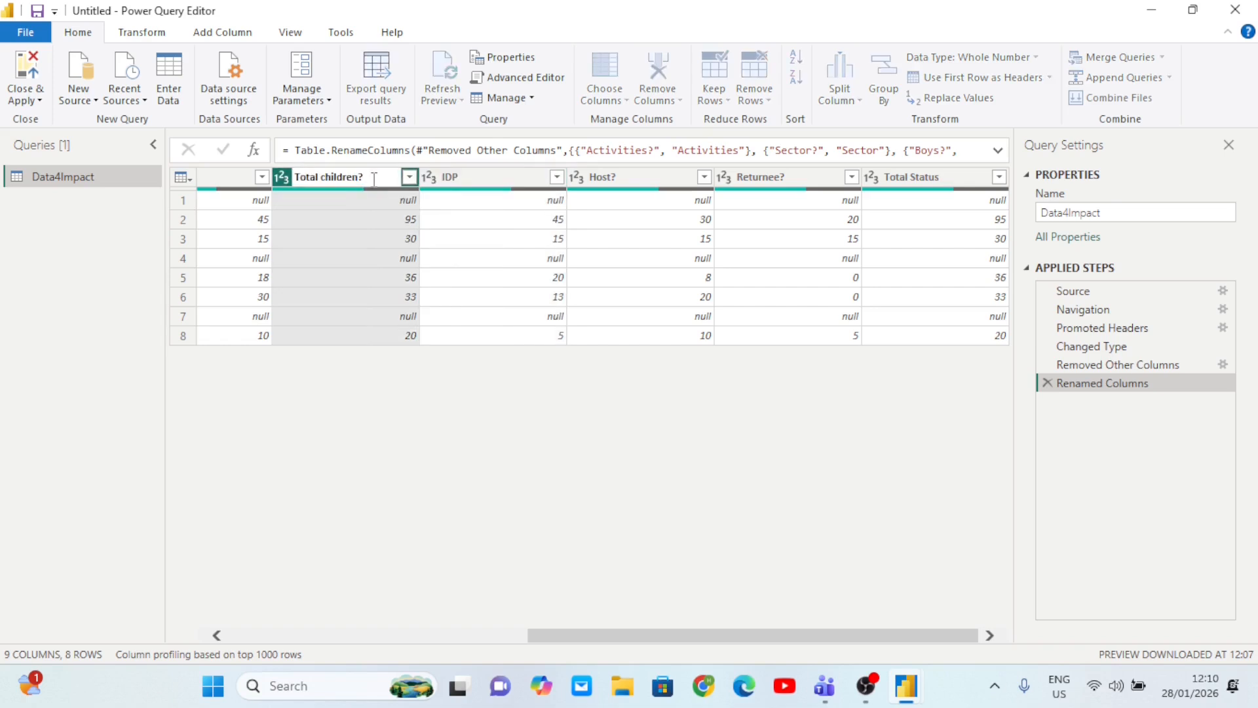
double_click(637, 177)
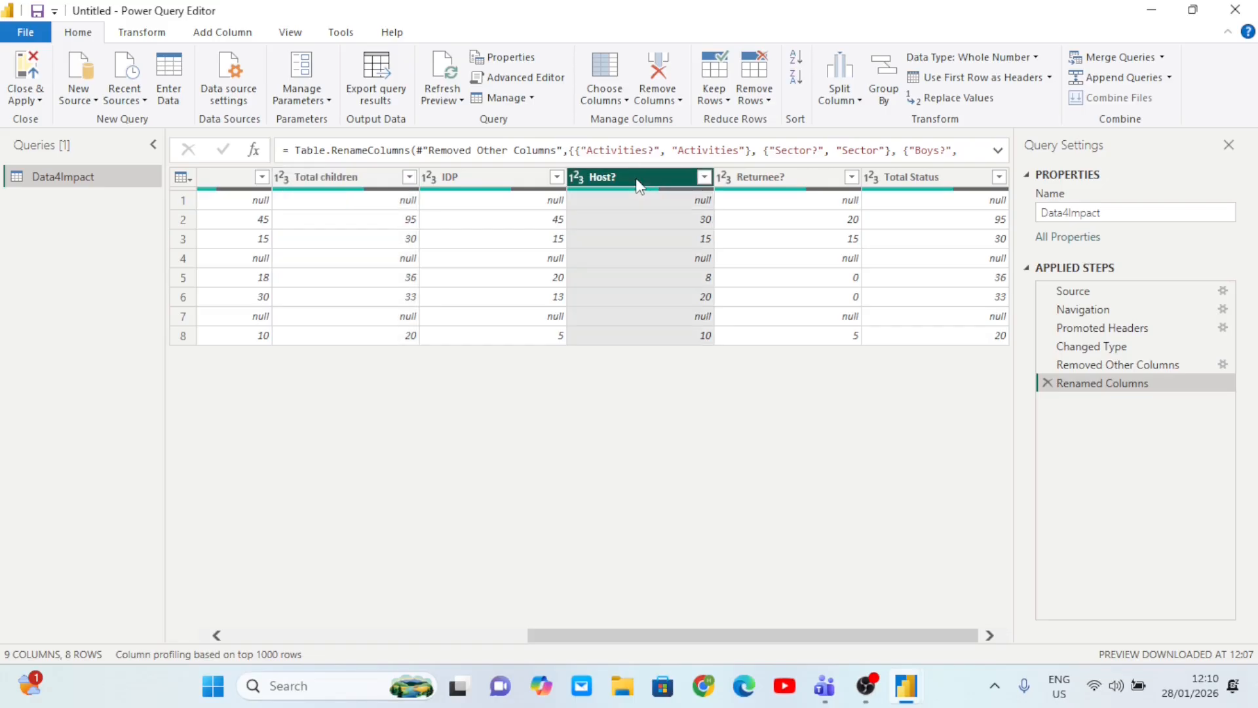
click(637, 177)
key(Return)
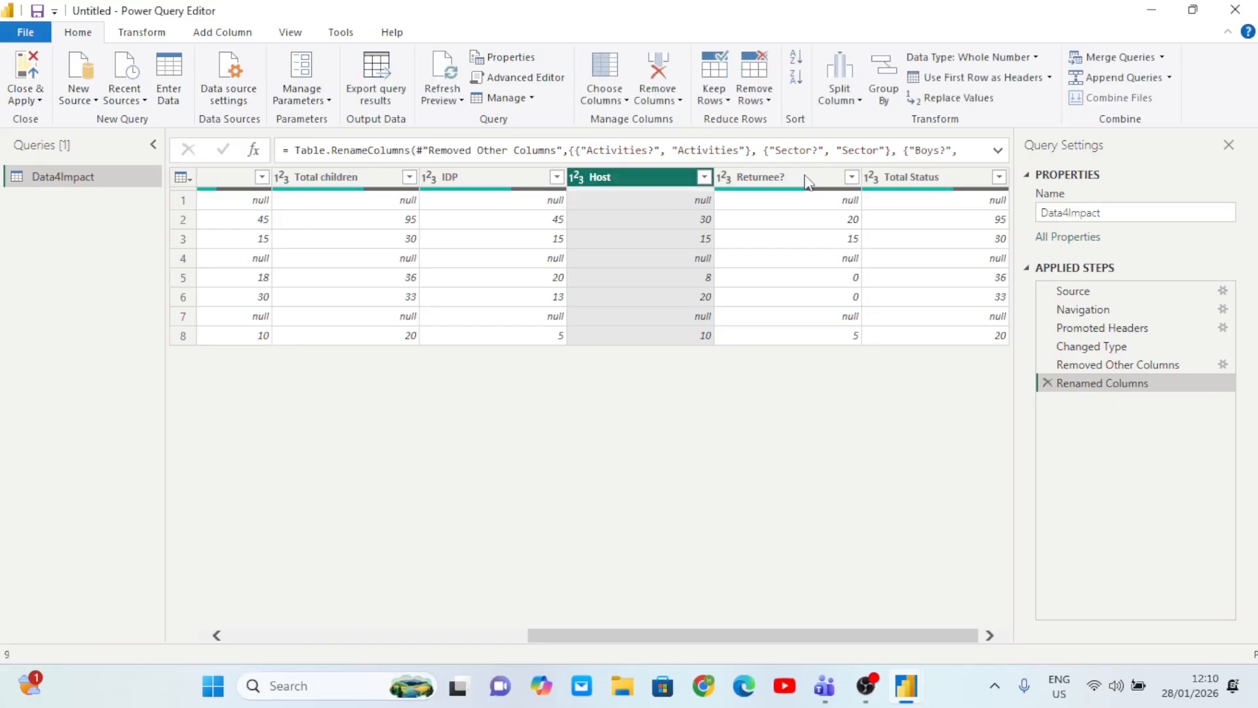
click(806, 177)
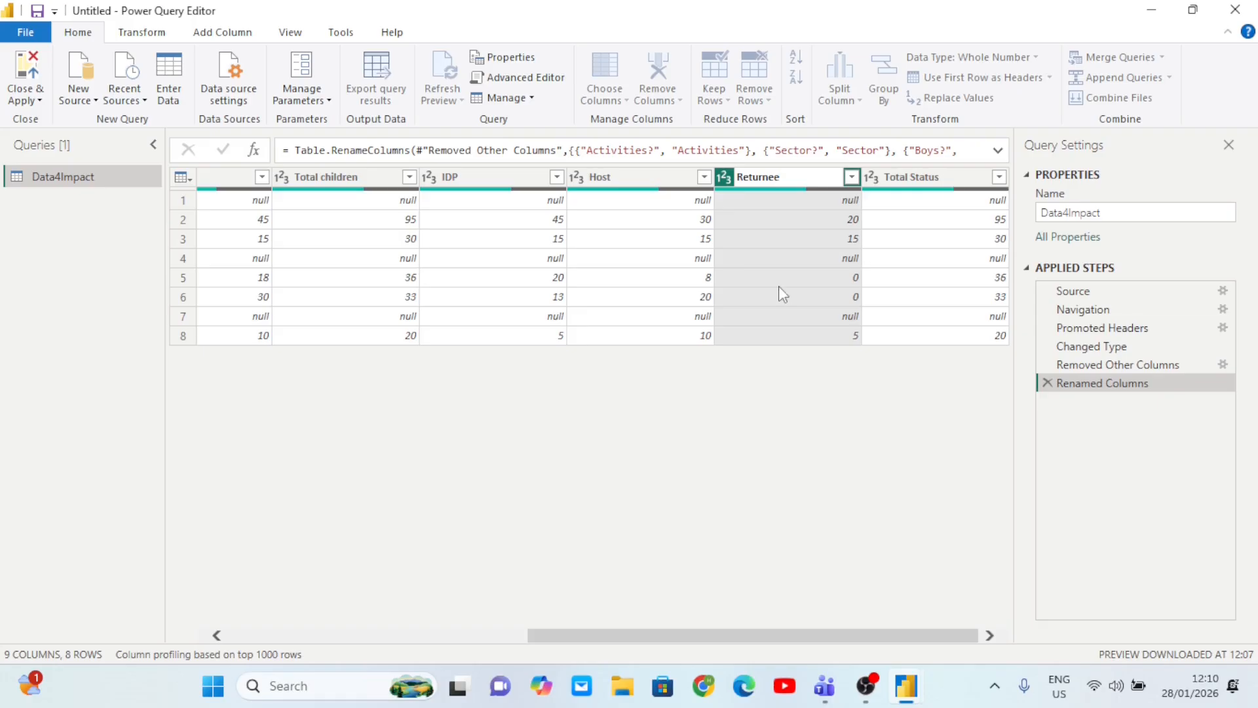
key(Return)
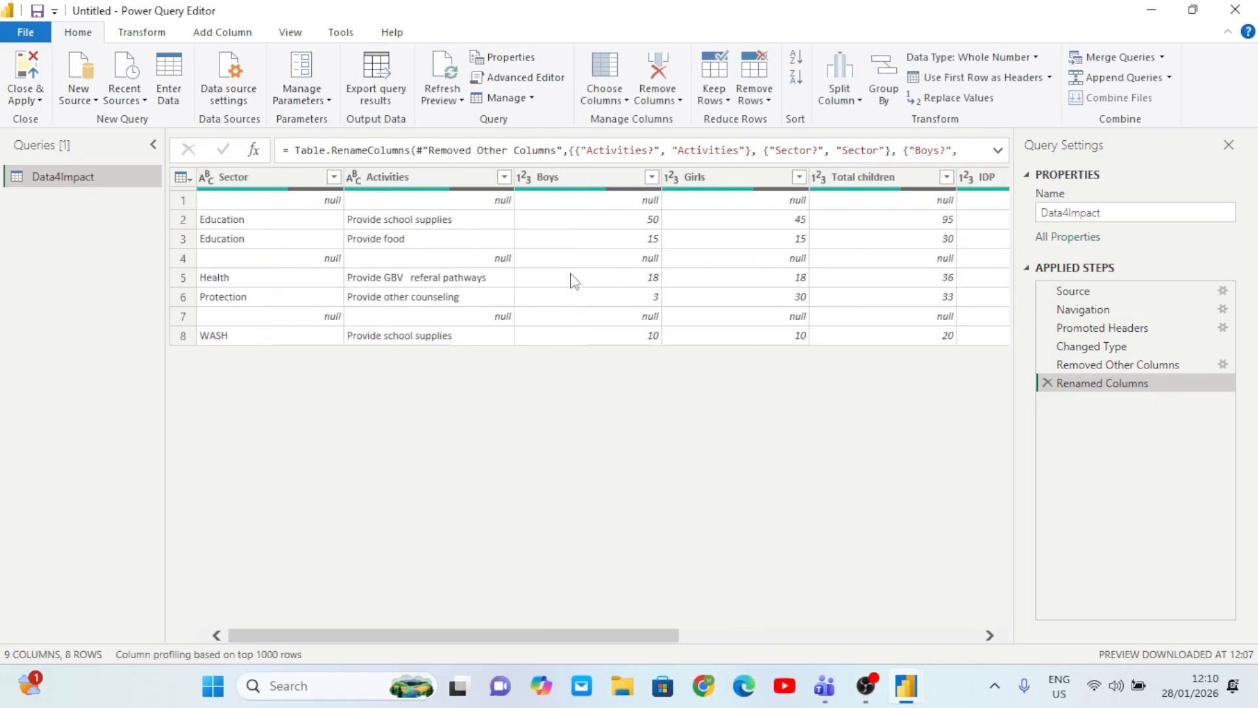
- Inspect the empty Boys and Sector cells in rows 4 and 7
click(616, 262)
click(310, 263)
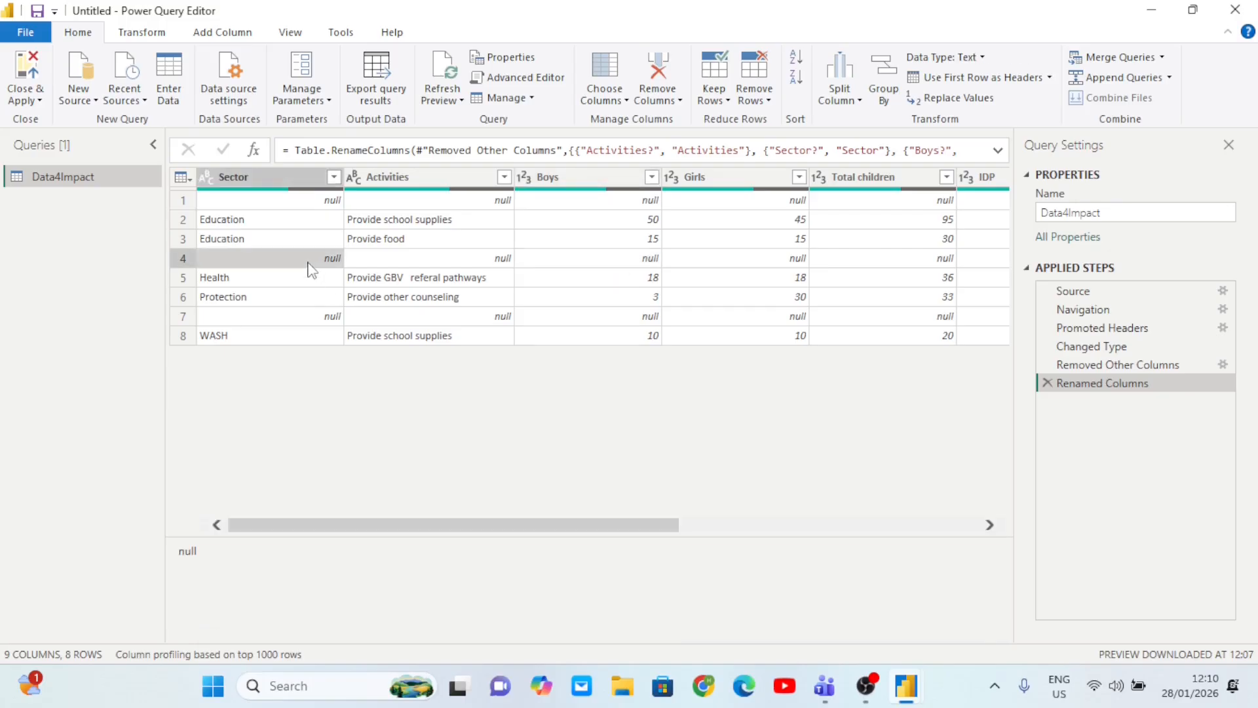
click(554, 319)
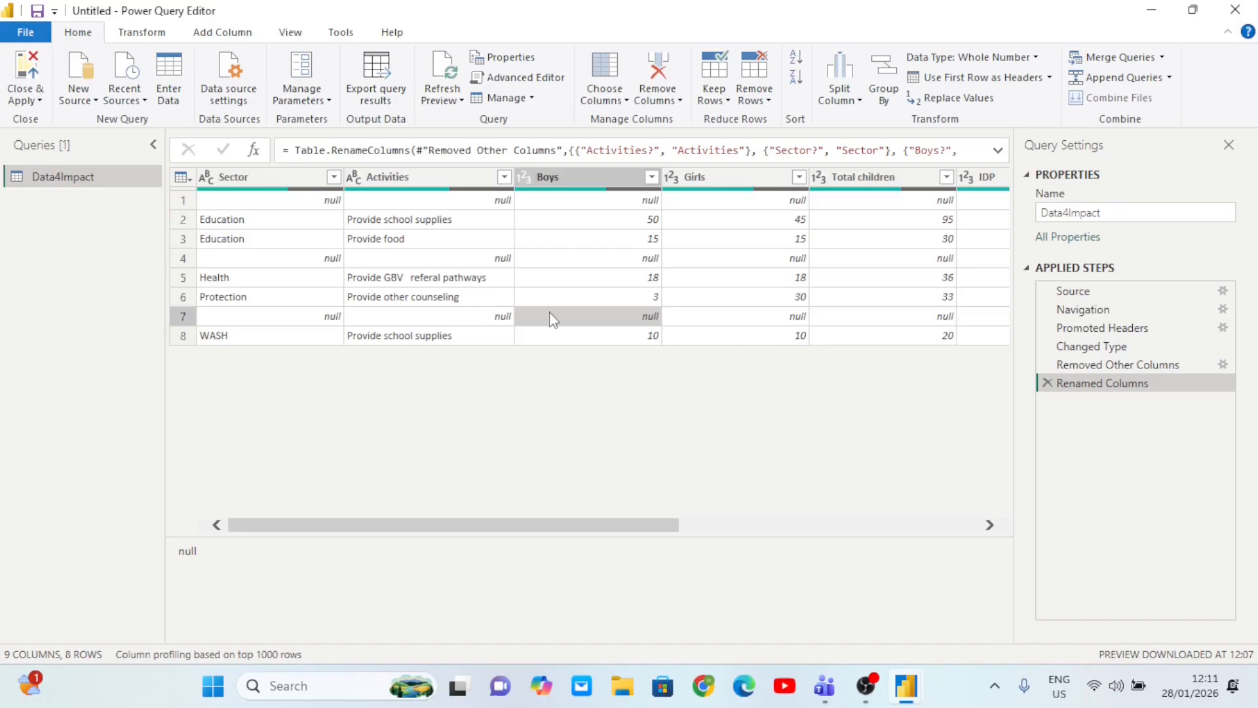
- Filter out null values in the Boys column, leaving five rows
click(652, 177)
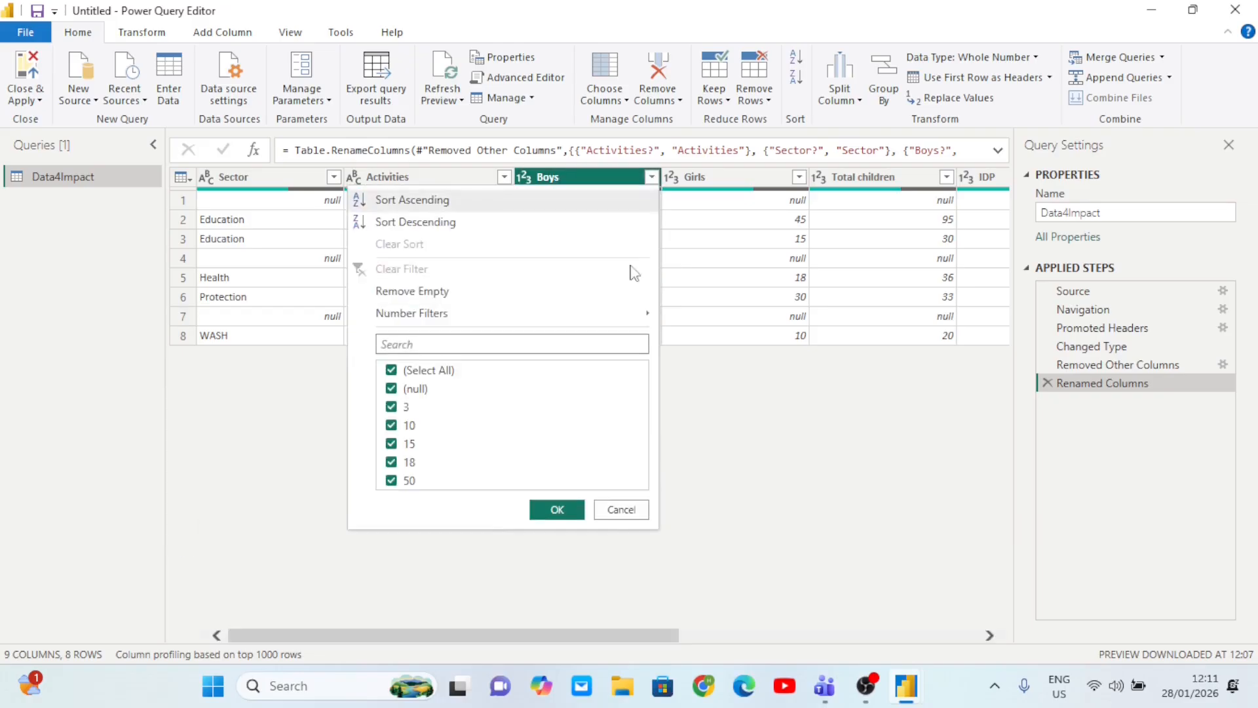
click(391, 389)
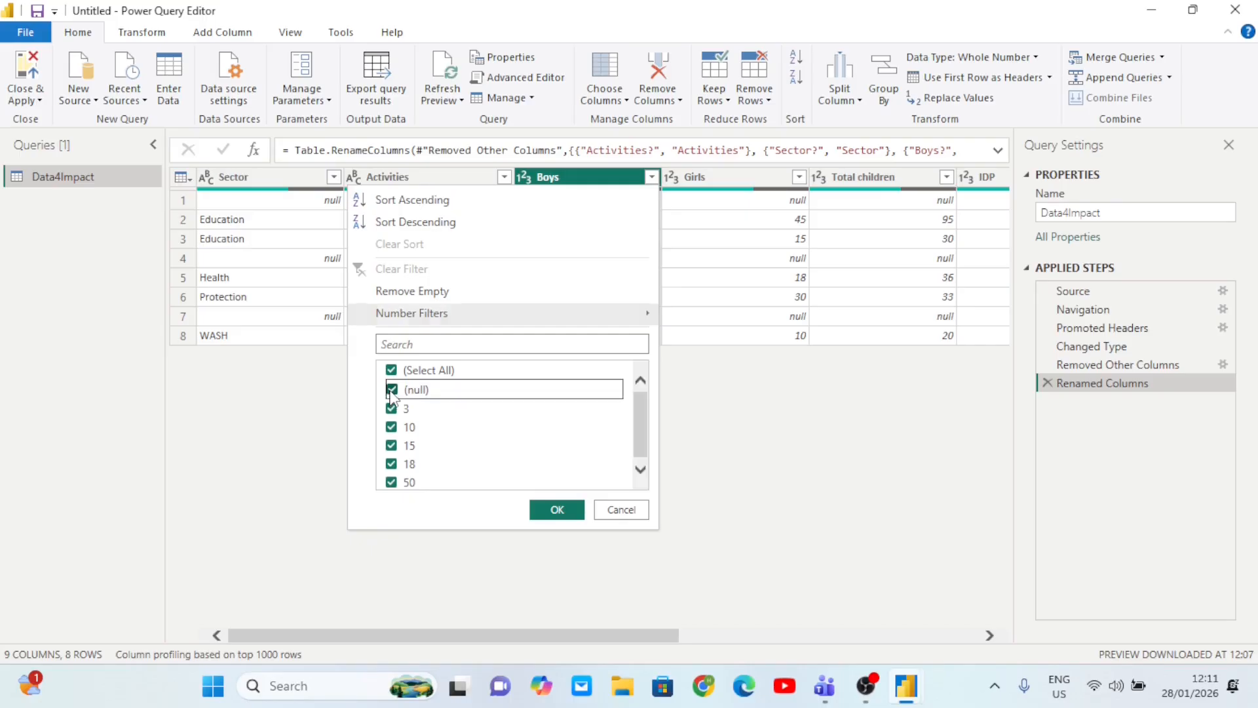
click(556, 509)
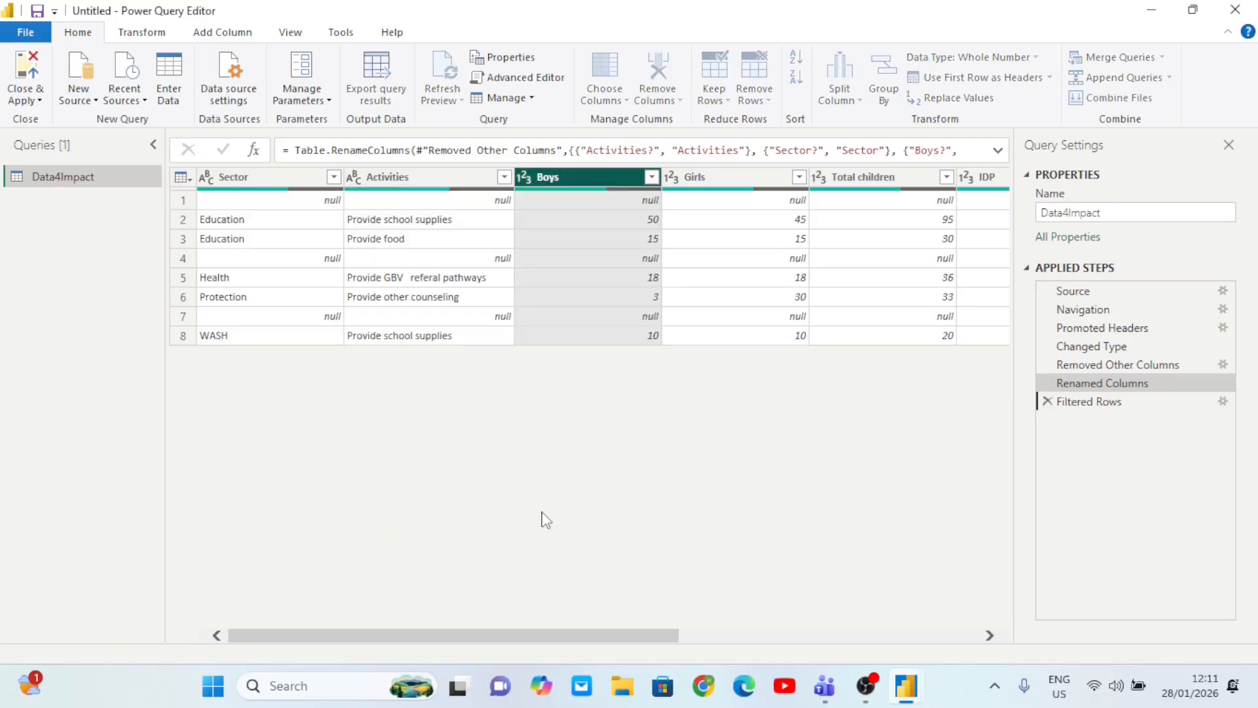
scroll(744, 255, right, 5)
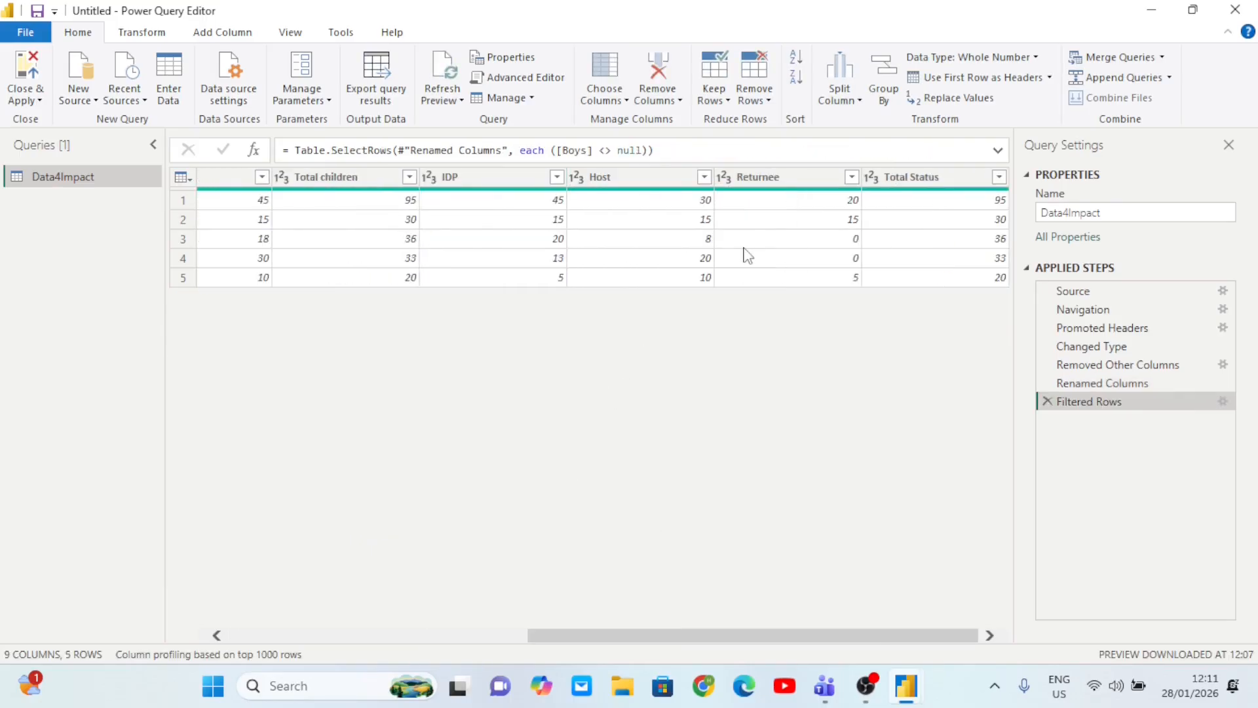
scroll(747, 255, left, 5)
scroll(748, 256, left, 5)
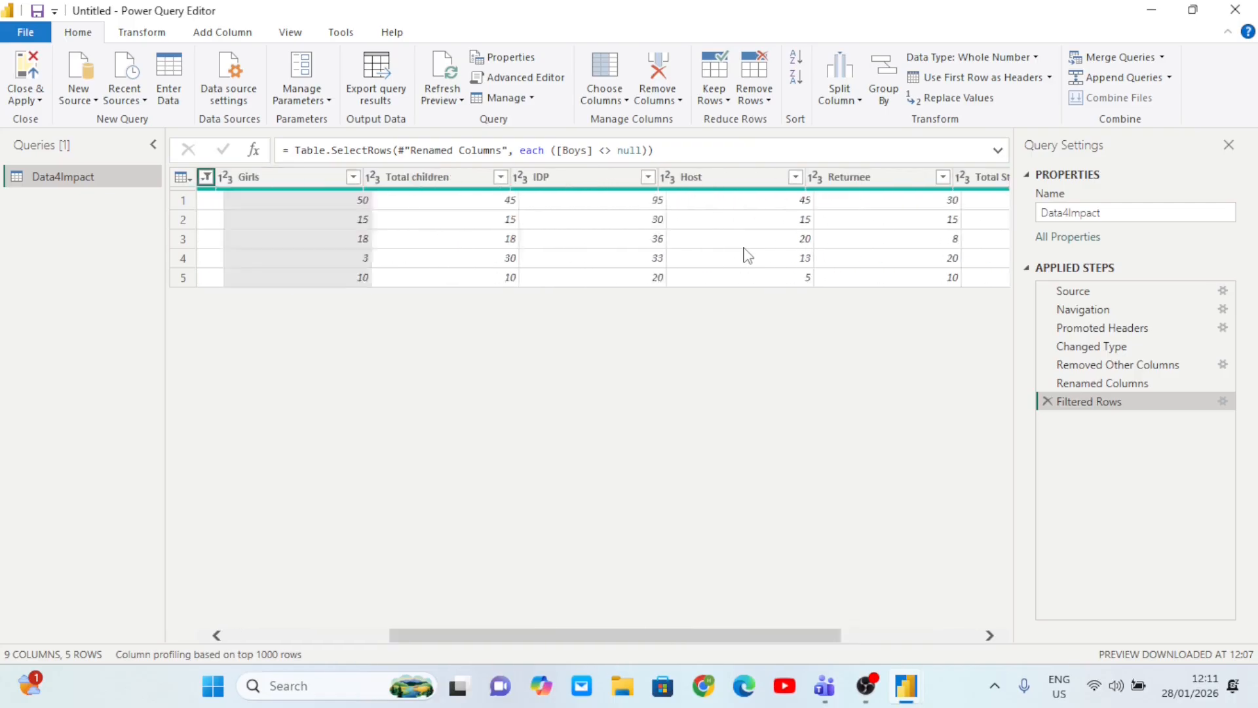
scroll(514, 230, right, 5)
scroll(514, 229, left, 5)
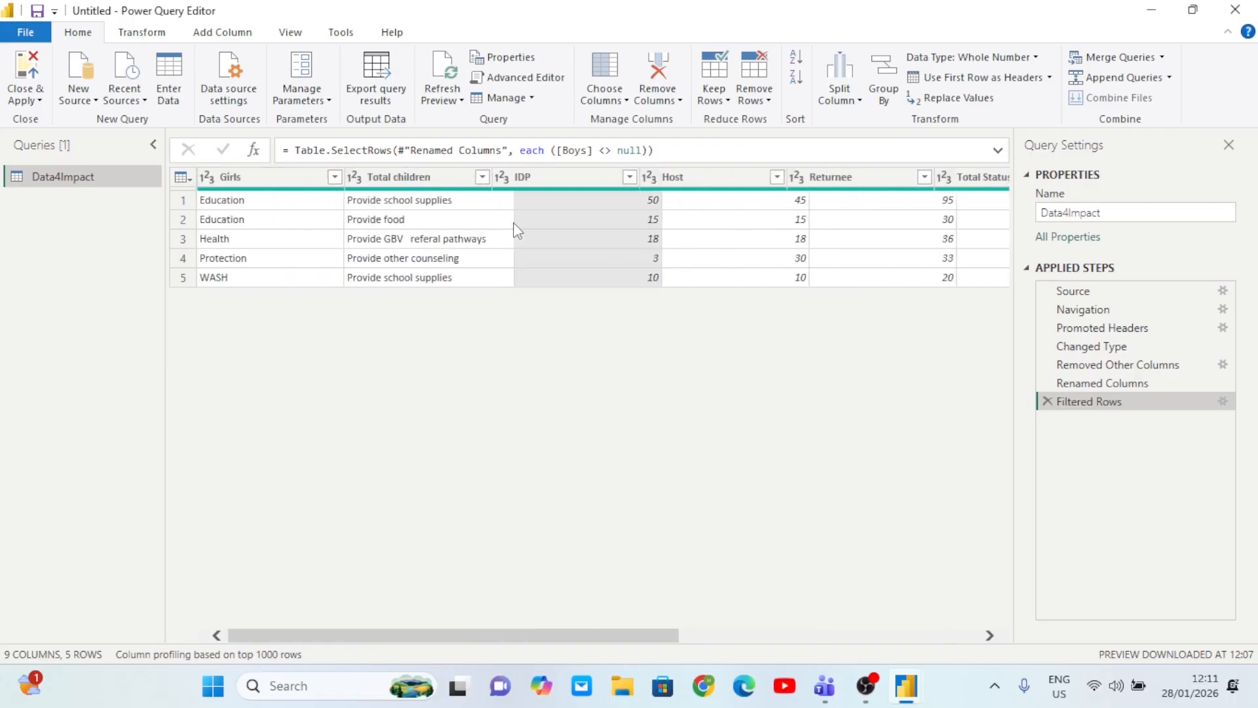
scroll(450, 218, right, 5)
scroll(451, 218, left, 5)
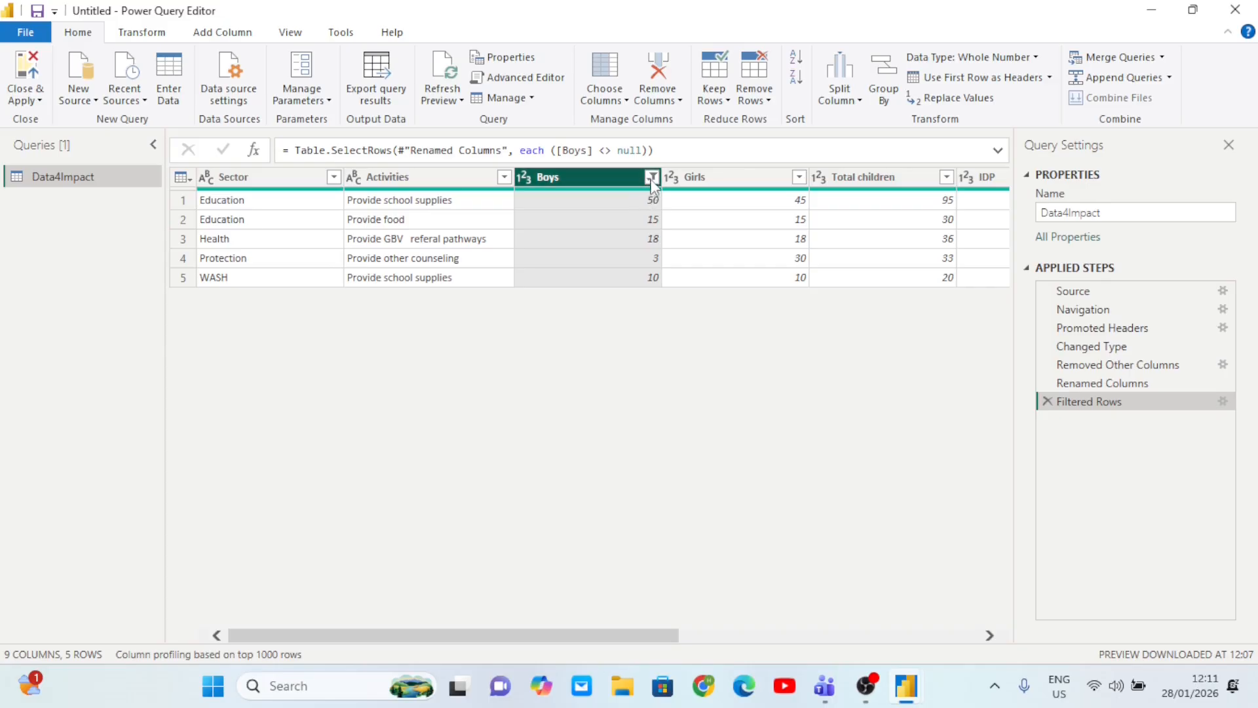
scroll(655, 223, right, 5)
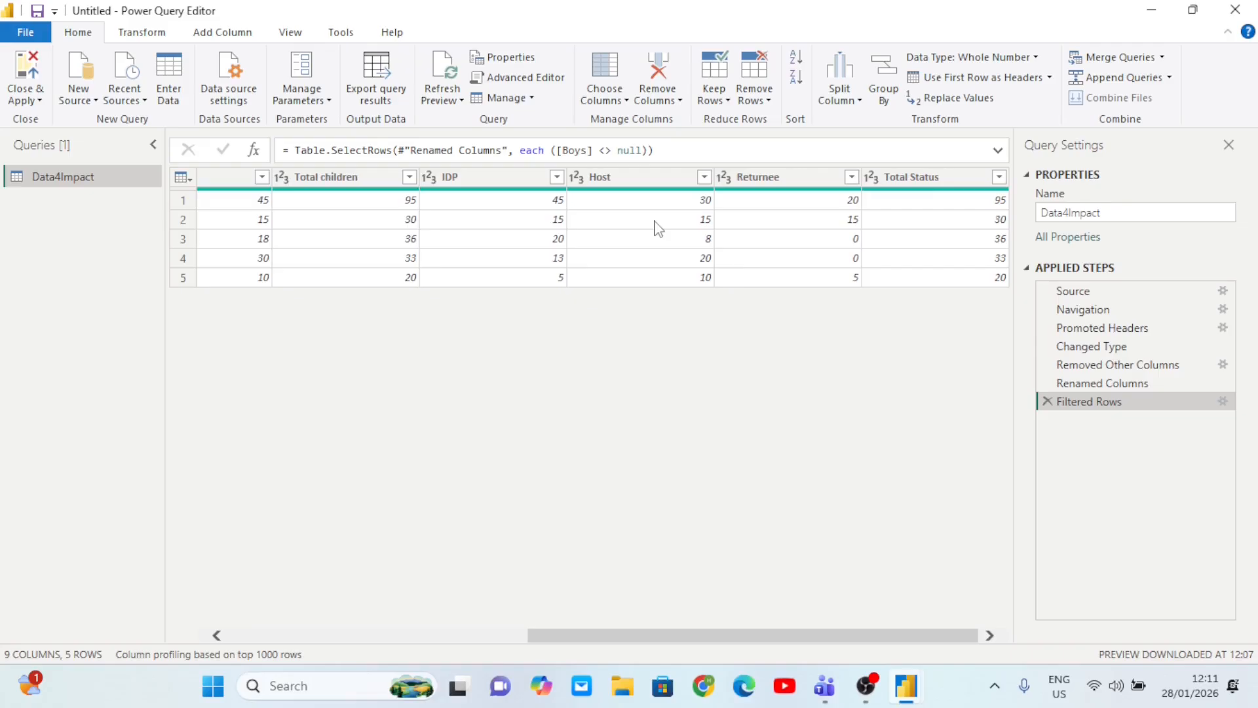
scroll(659, 228, left, 5)
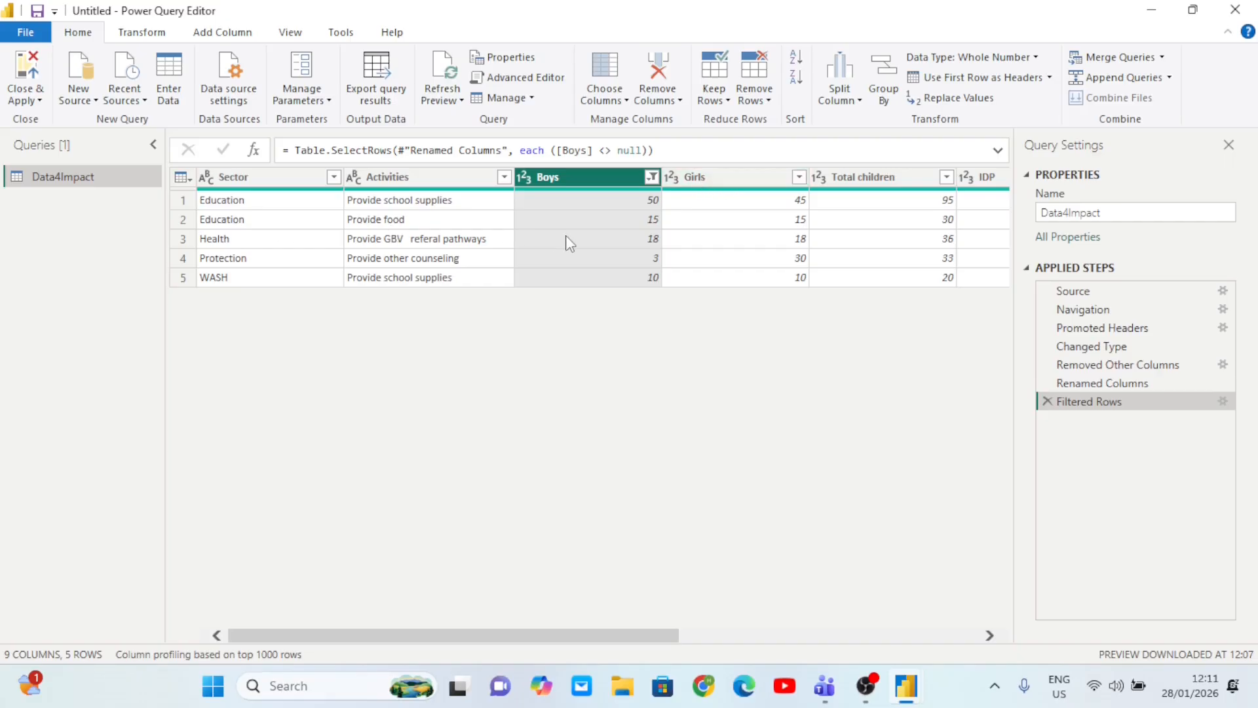
- Close & Apply the query changes, then expand and collapse Data4Impact's field list
click(40, 101)
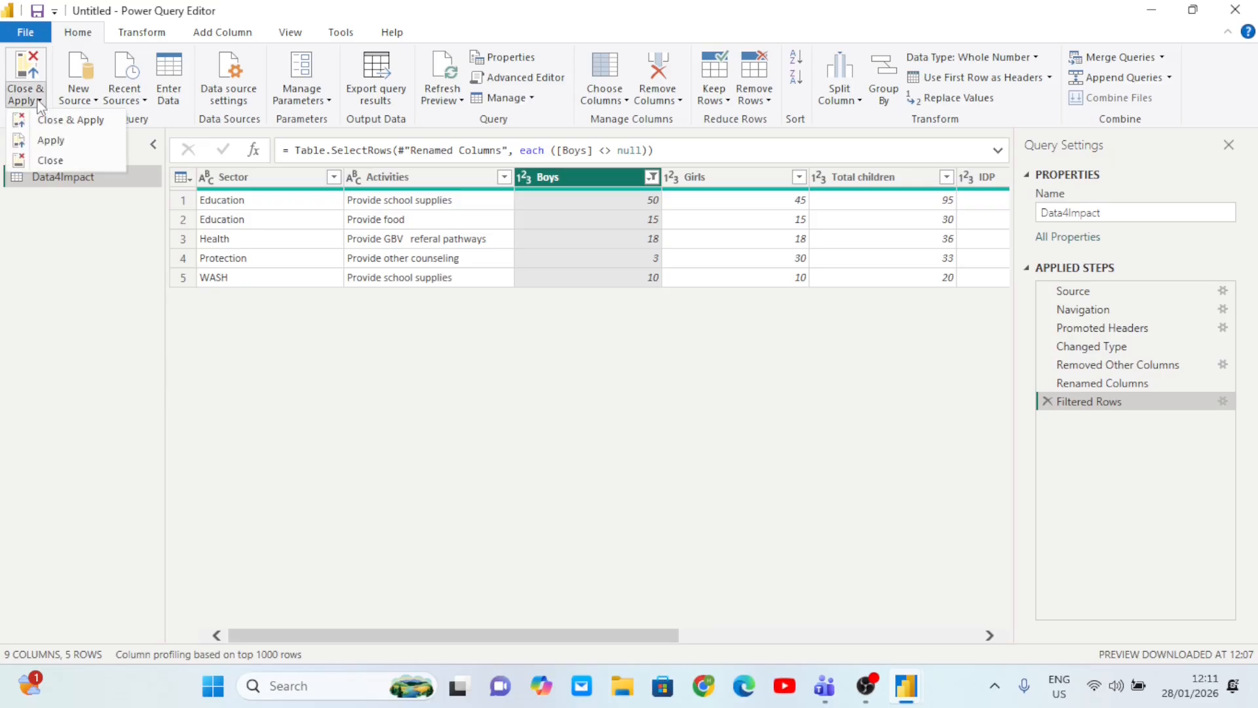
click(80, 123)
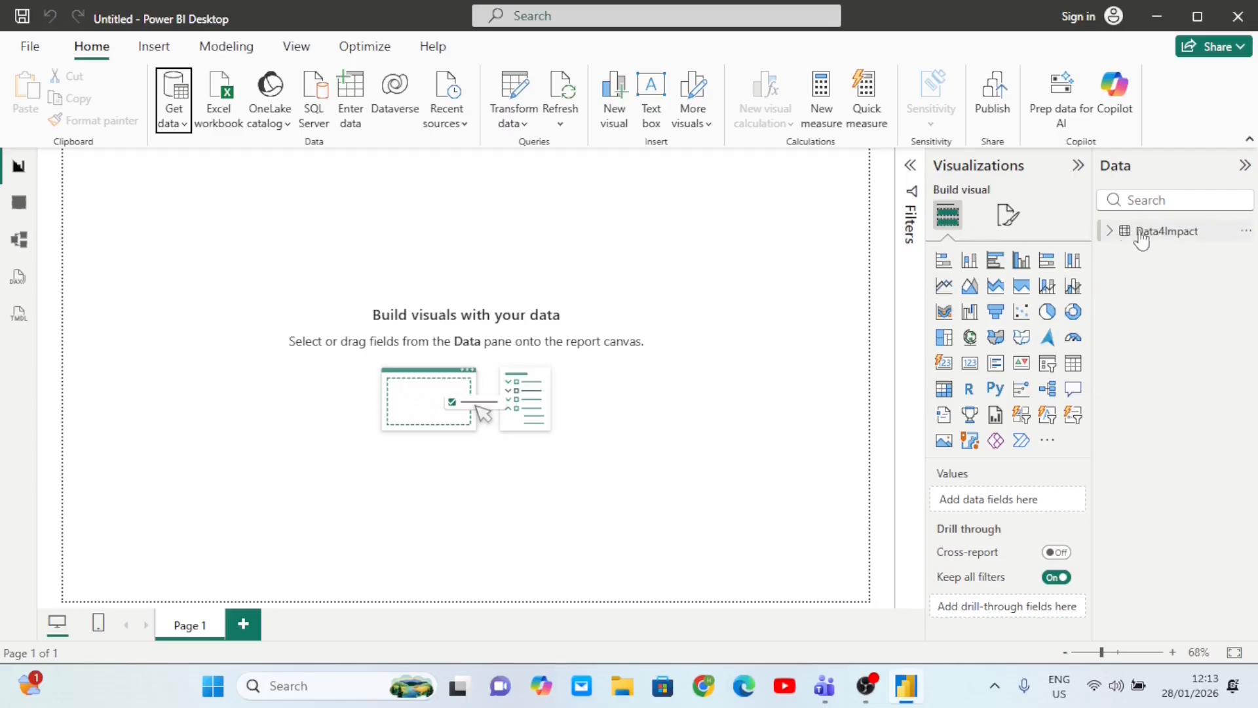
click(1111, 233)
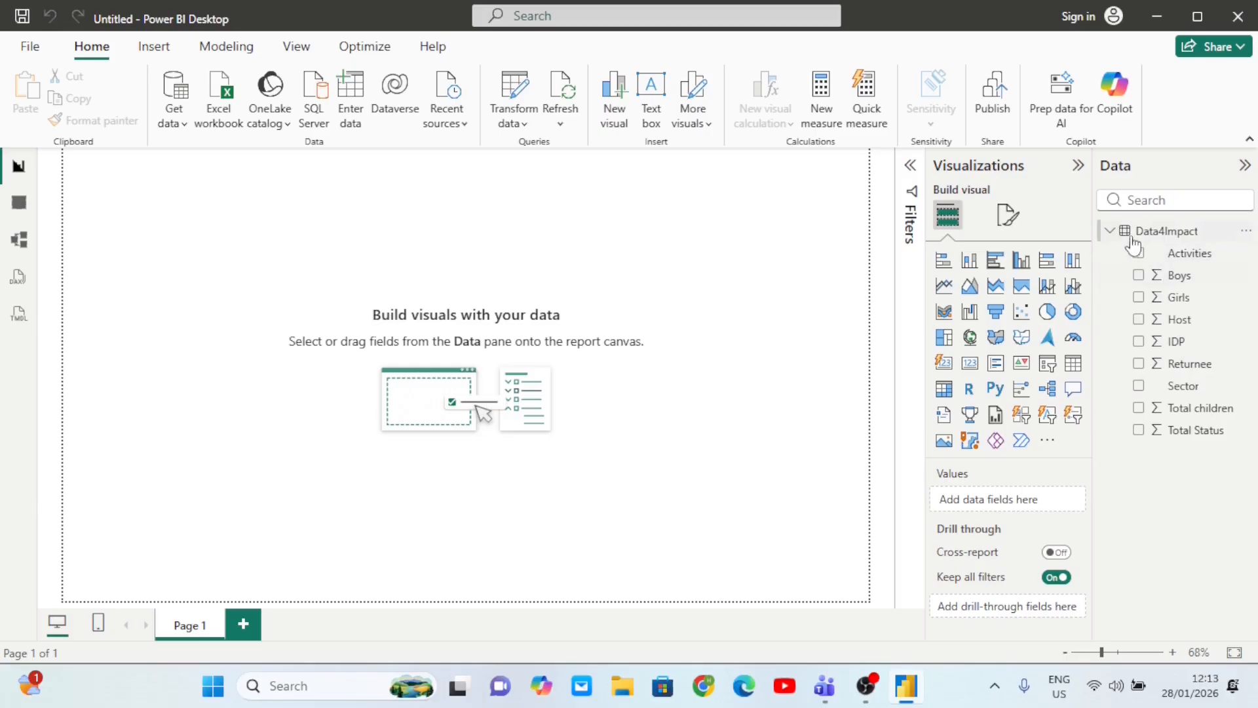
click(1111, 233)
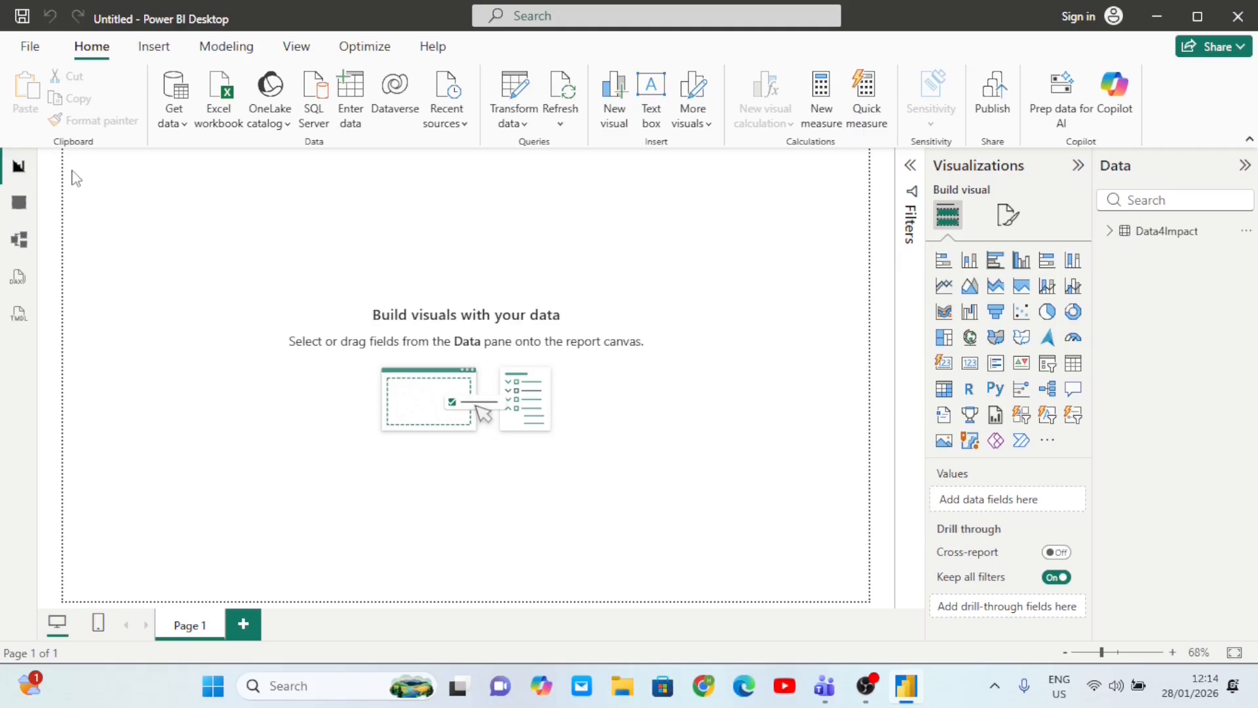
- Browse the Data4Impact rows in Data view and the Model view, then return to Report view
click(20, 205)
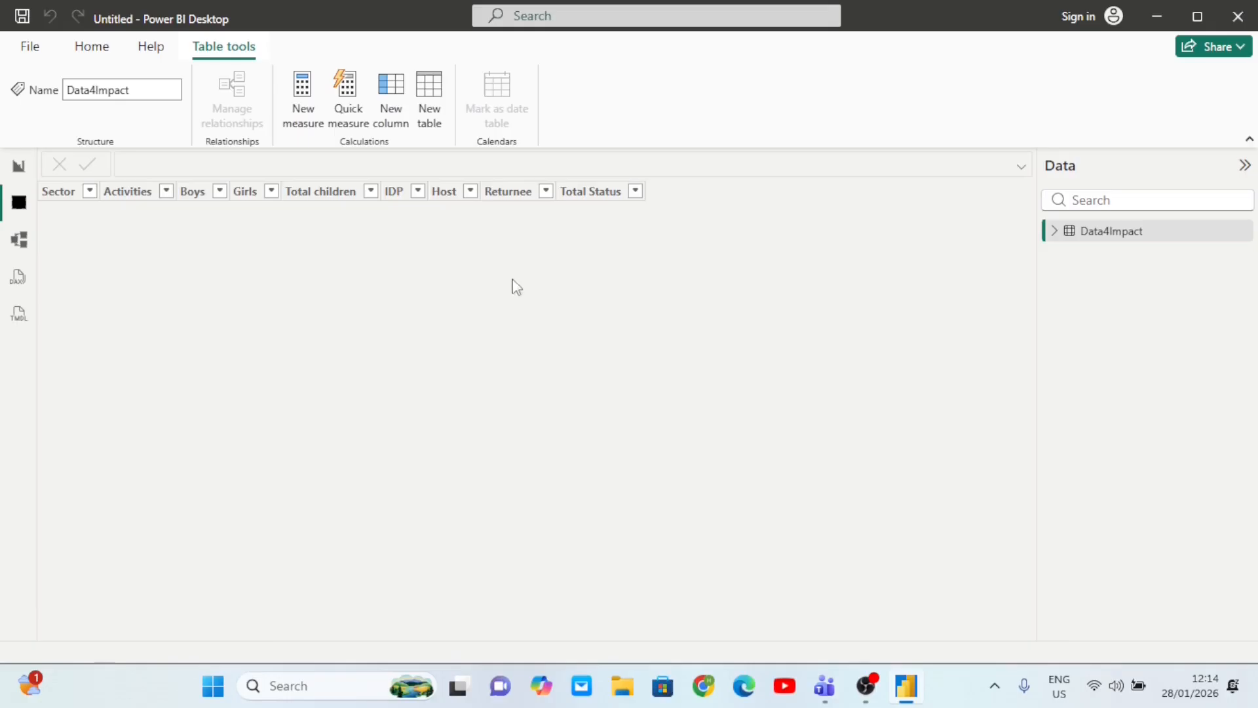
double_click(1124, 231)
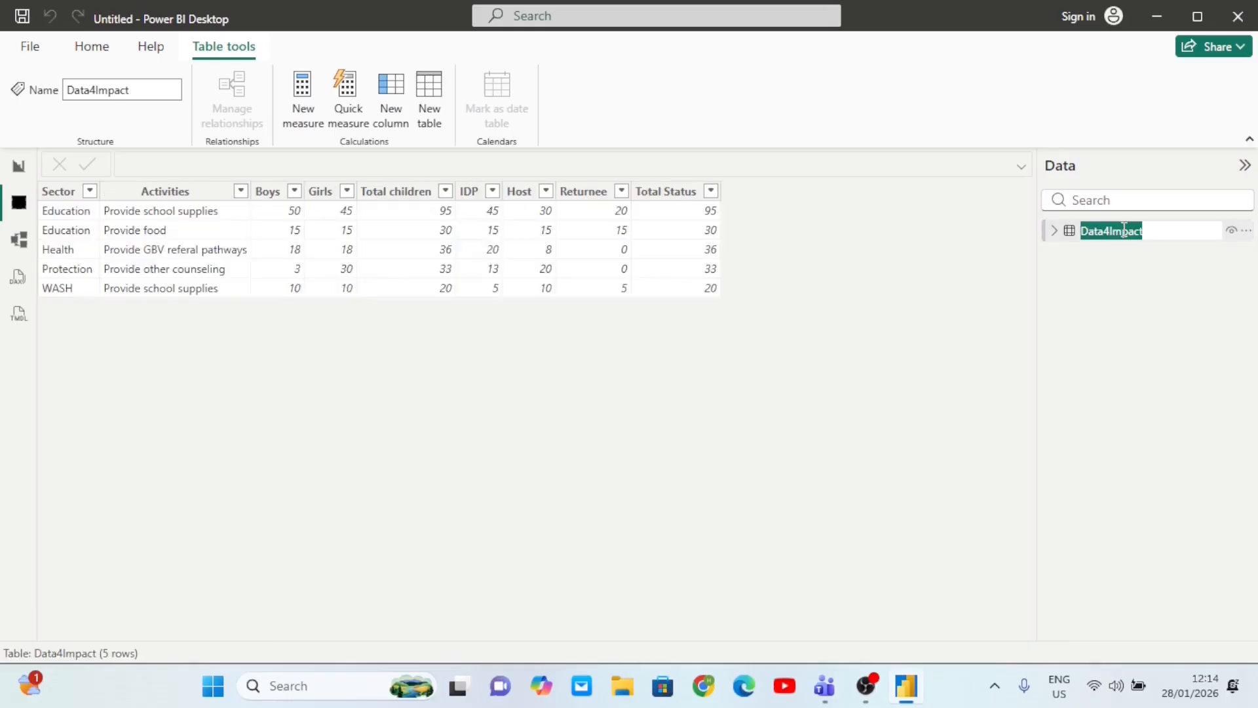
click(1011, 373)
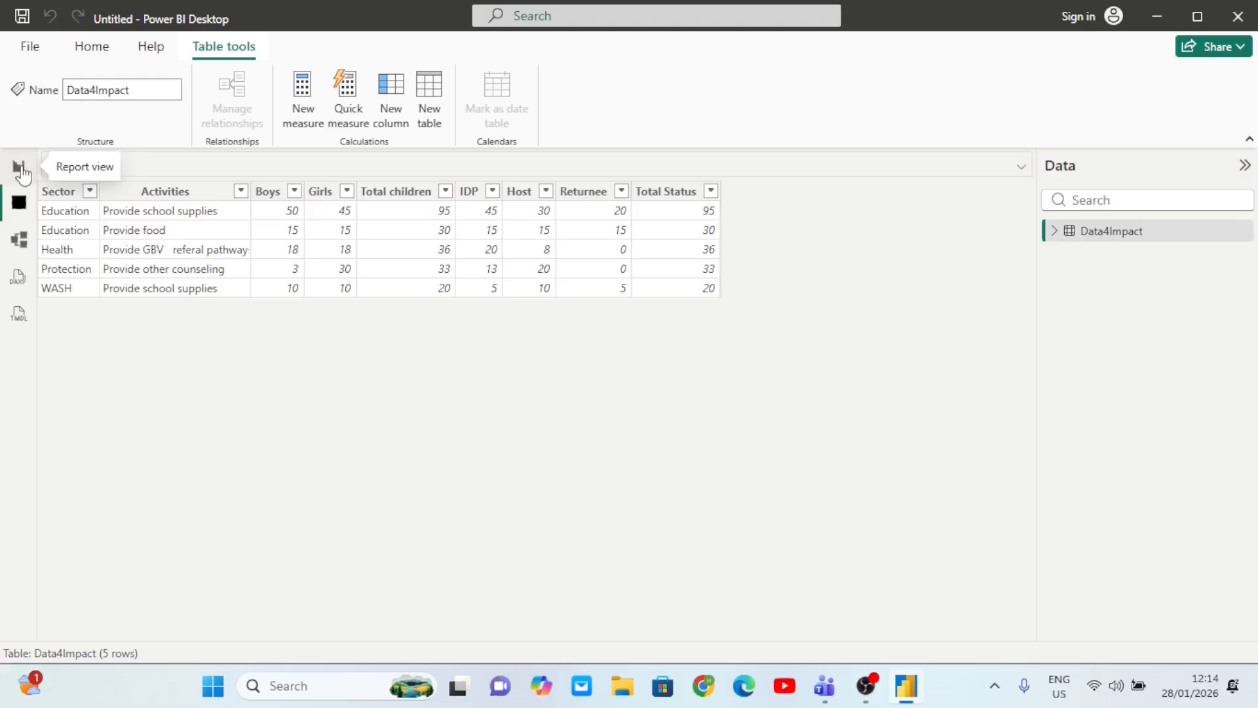
click(25, 247)
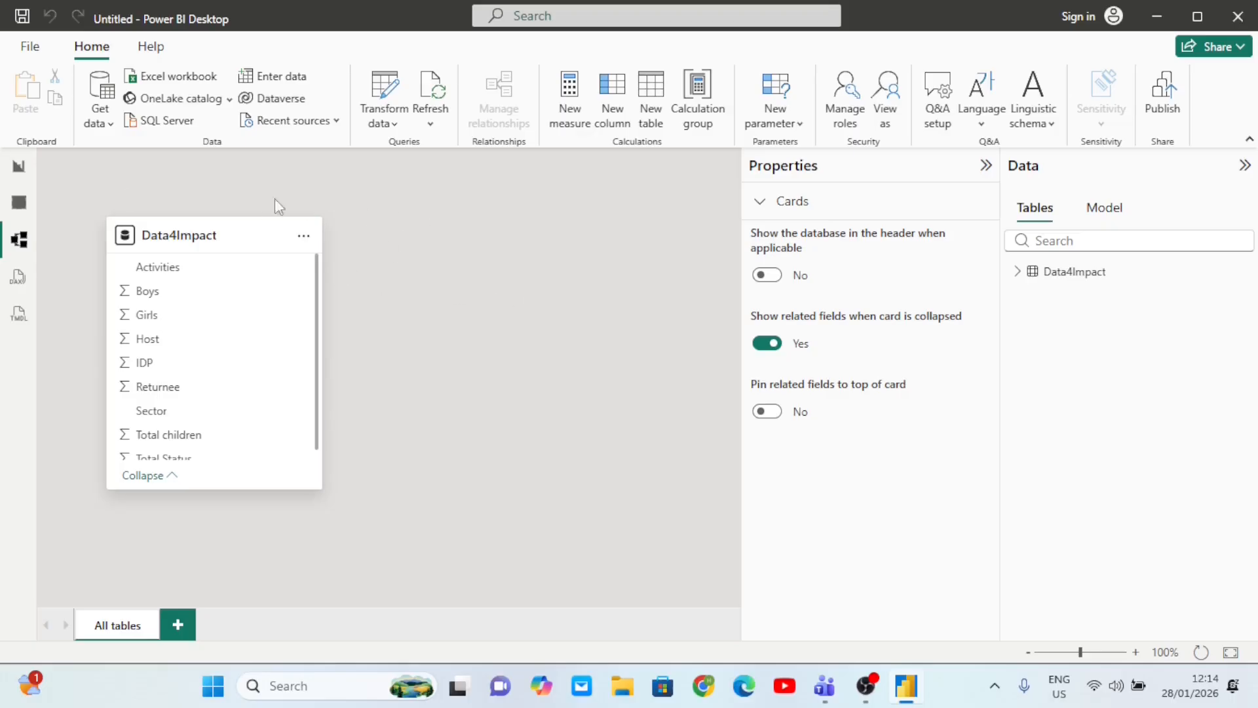
click(19, 171)
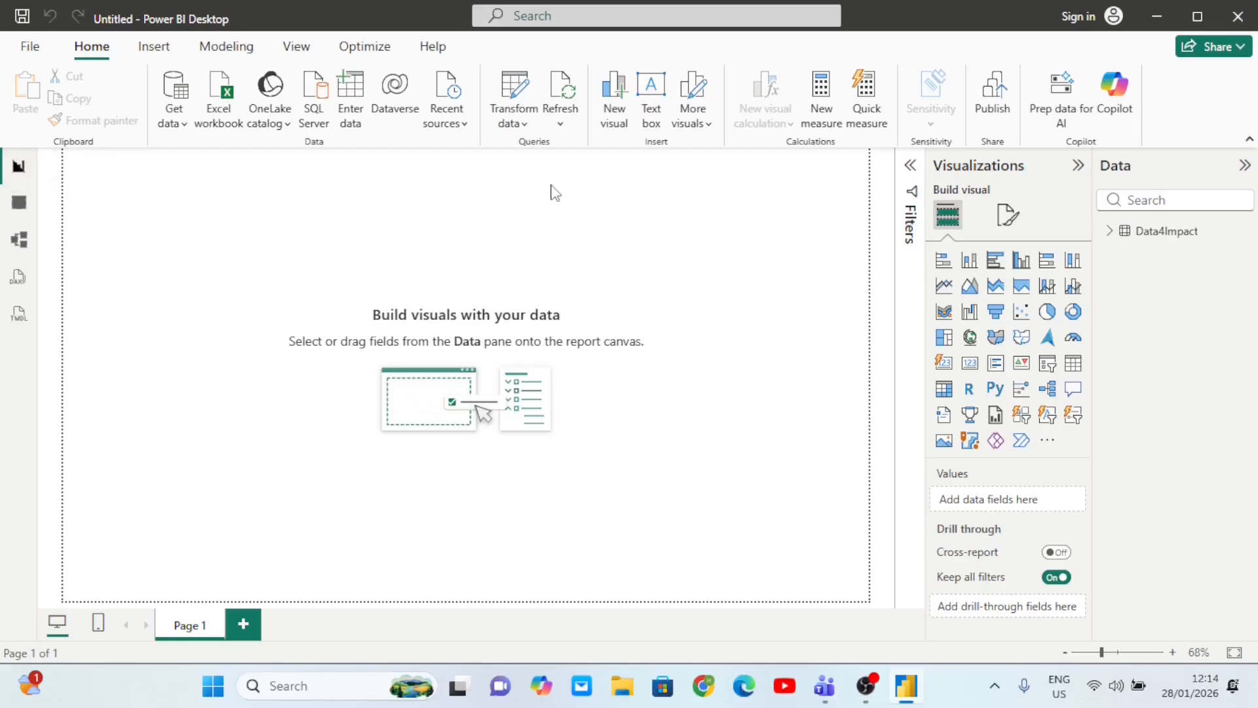
- Add a clustered bar chart to Page 1 and place it on the canvas
click(1111, 236)
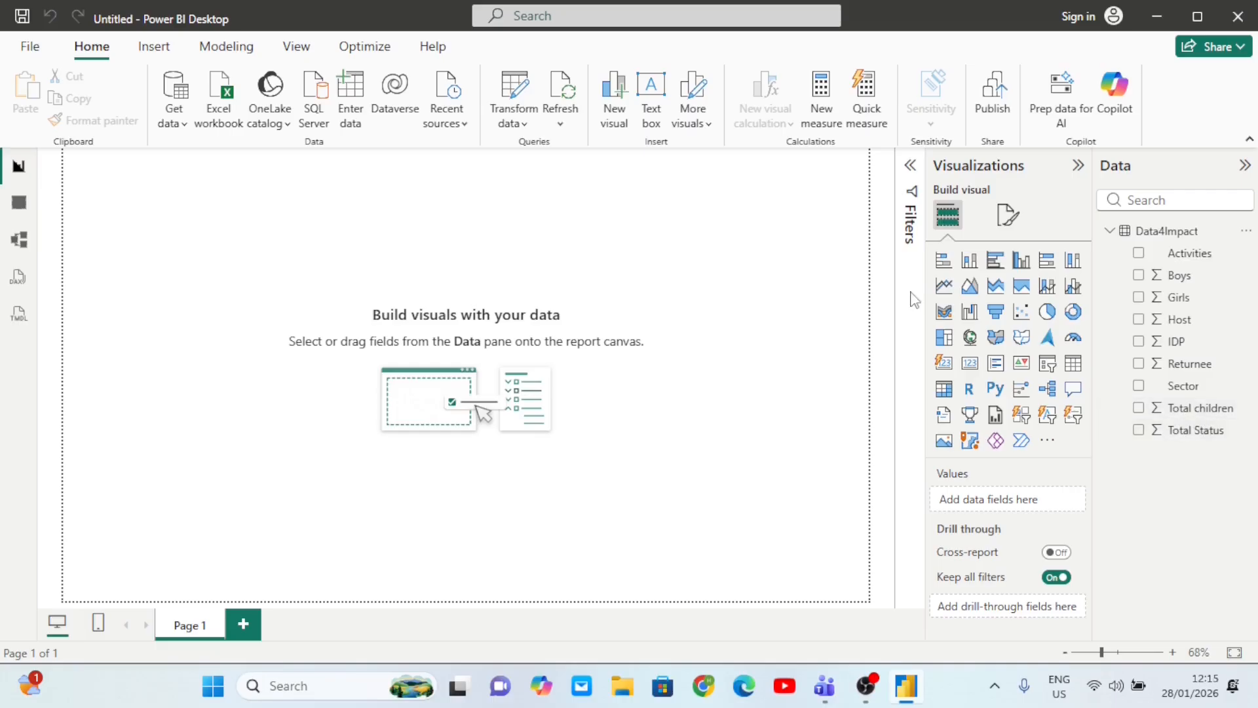
click(994, 262)
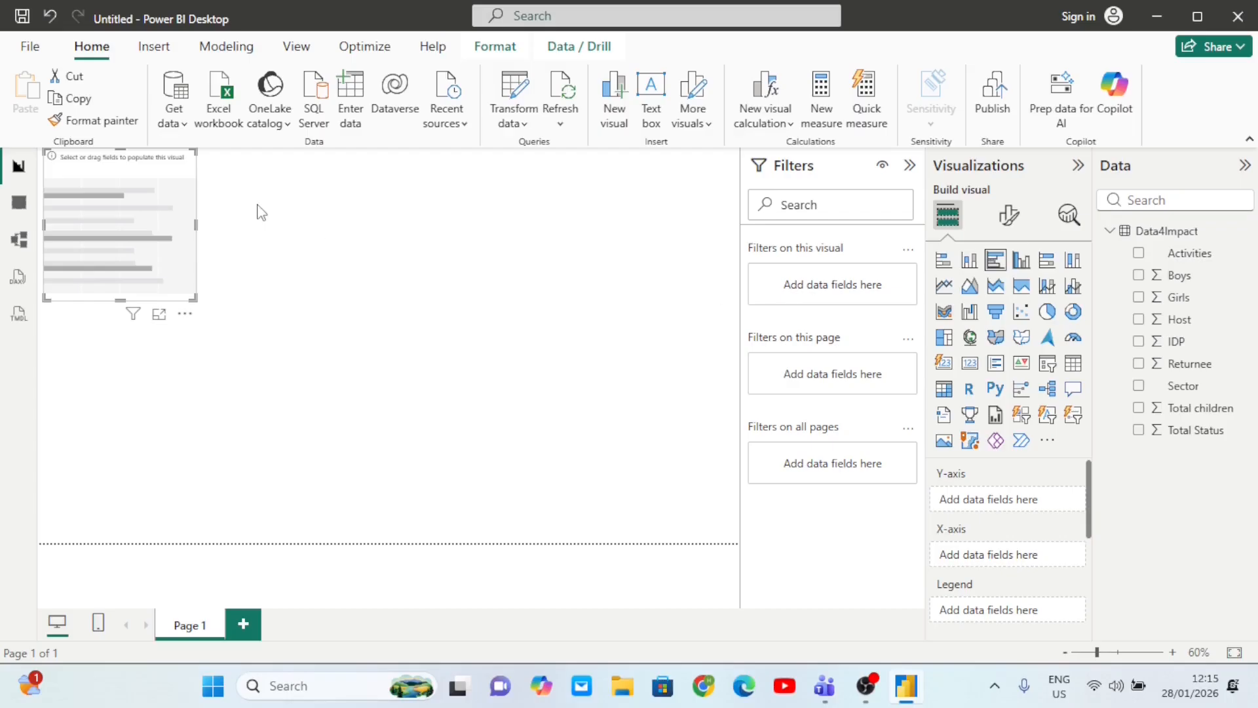
drag(161, 177, 337, 254)
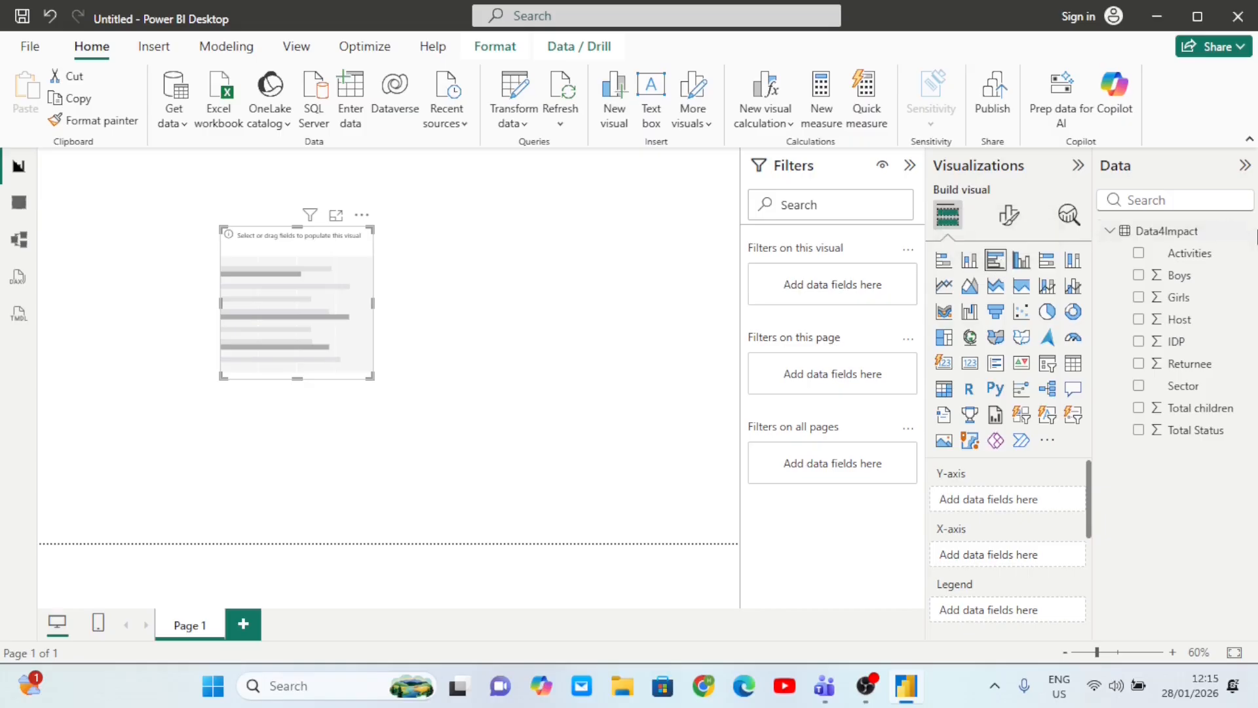
- Tick Activities to put it on the chart's category axis
click(1140, 255)
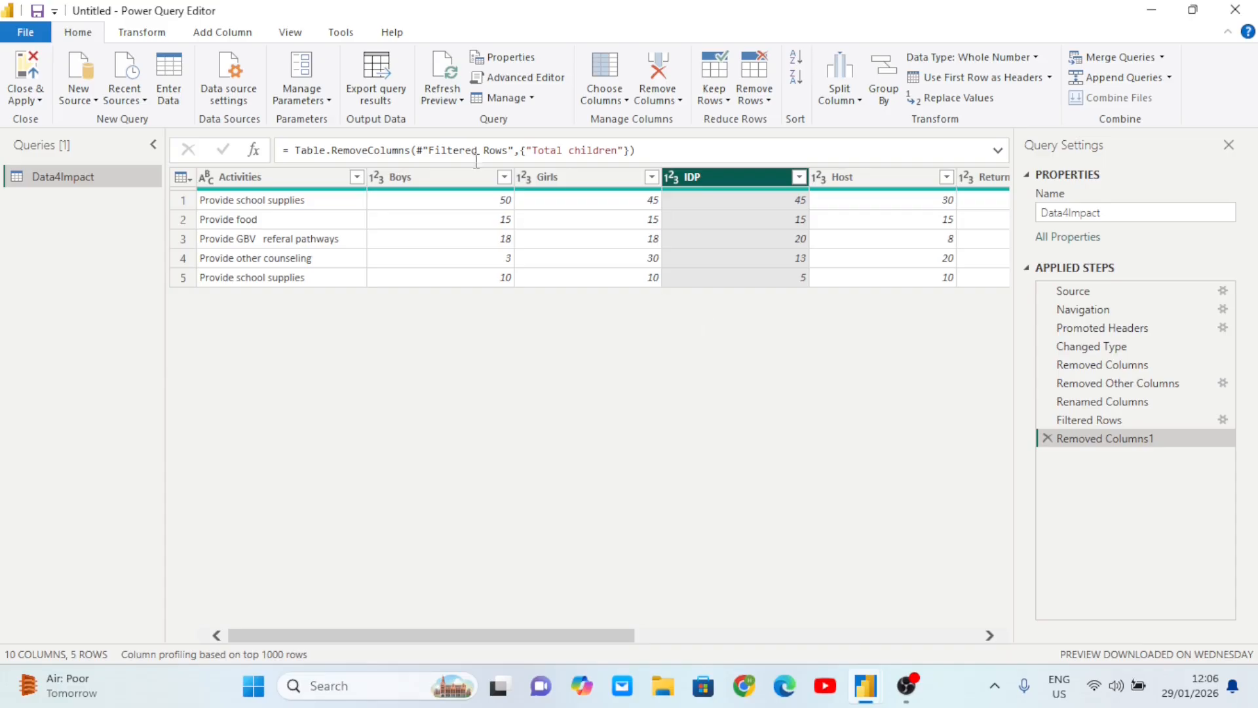
- Select the Boys and Girls columns together, then show the Add Column commands
scroll(575, 241, right, 5)
scroll(575, 241, left, 5)
scroll(575, 241, right, 3)
scroll(575, 241, right, 5)
scroll(575, 241, left, 8)
click(427, 182)
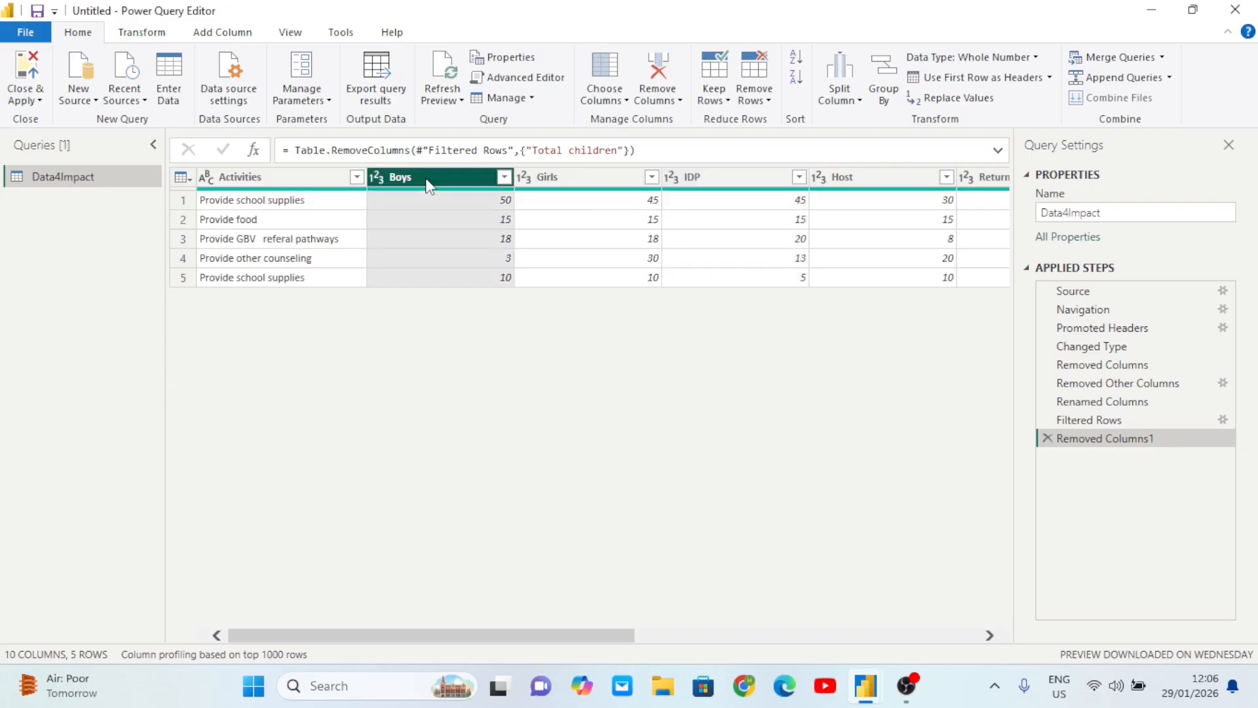
click(543, 177)
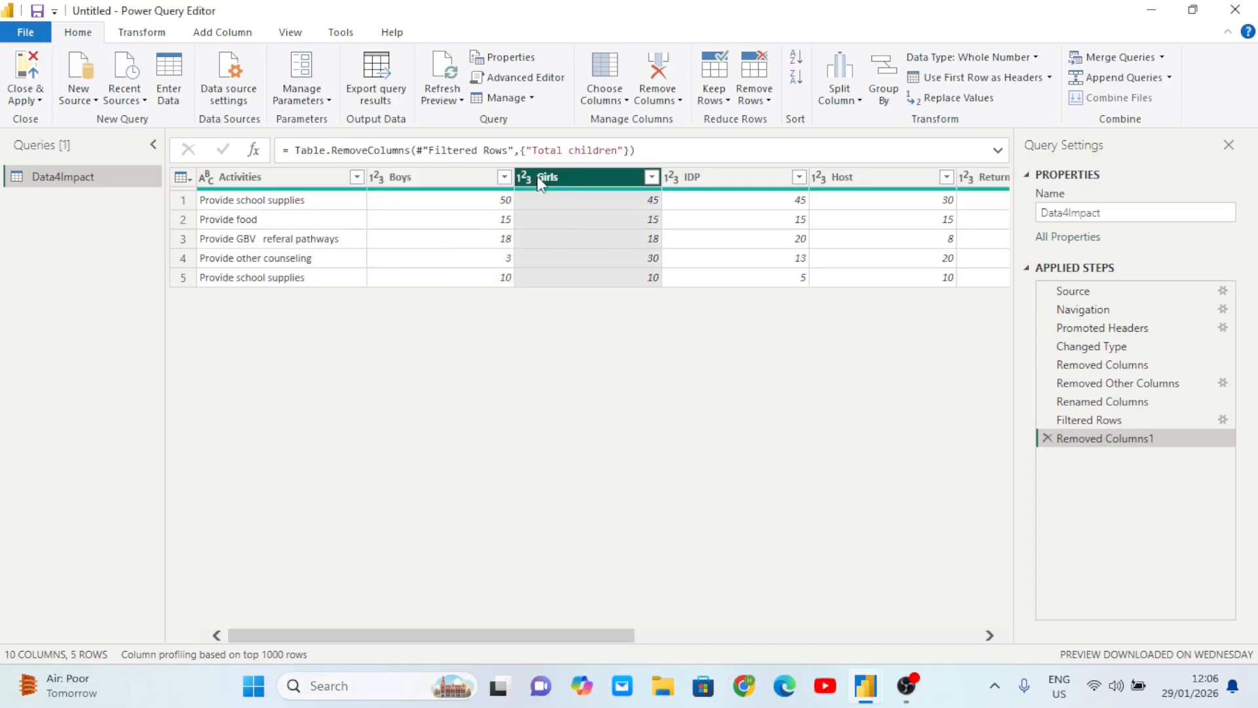
click(441, 177)
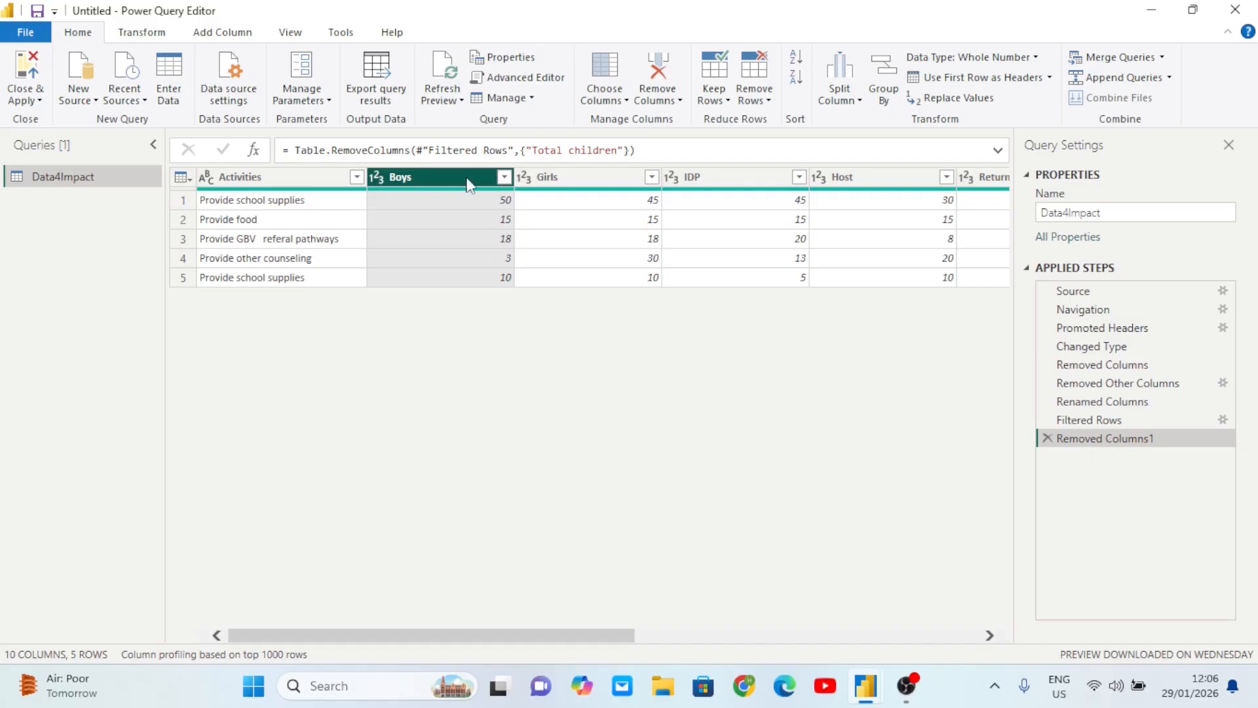
ctrl+click(567, 180)
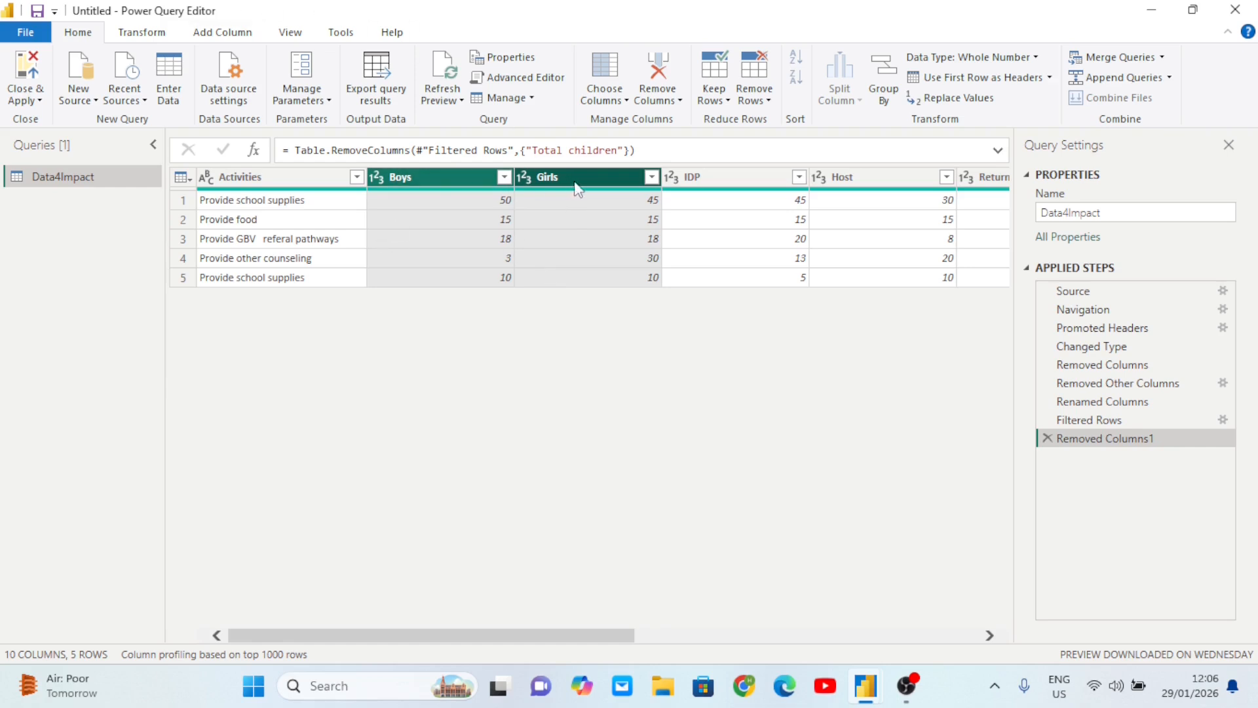
click(222, 33)
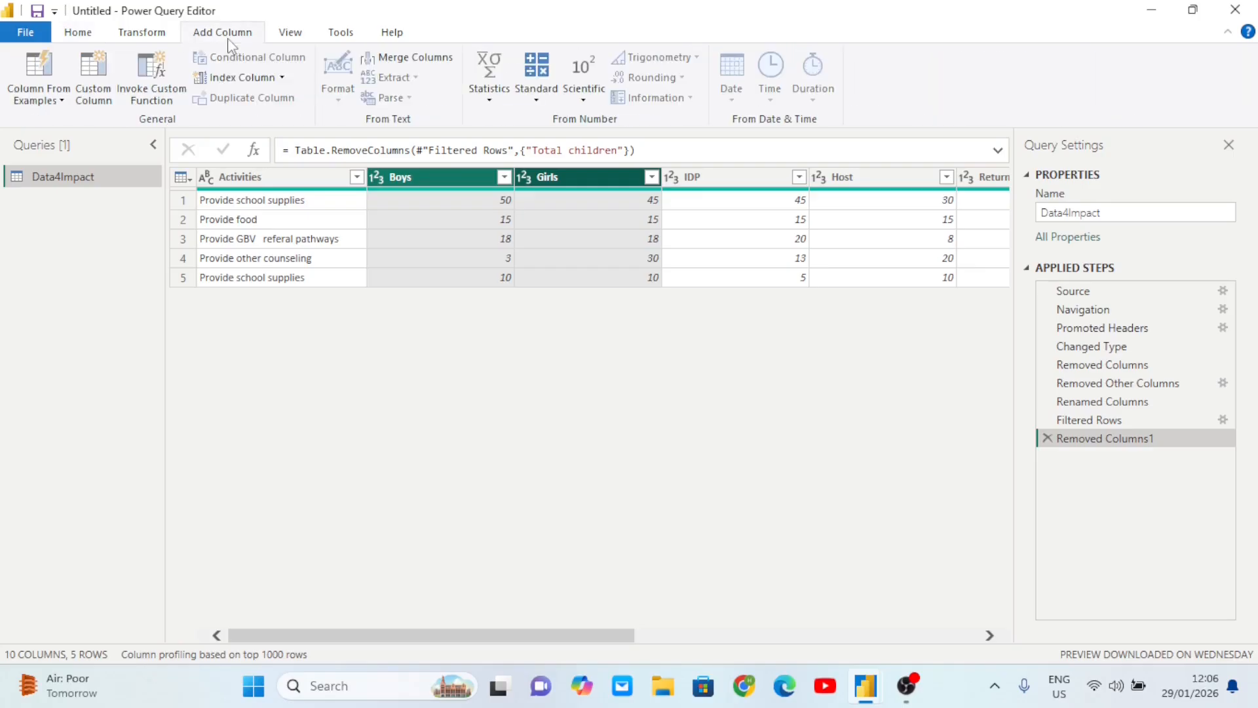
- Add a Standard > Add column summing Boys and Girls, renamed 'Total children'
click(537, 101)
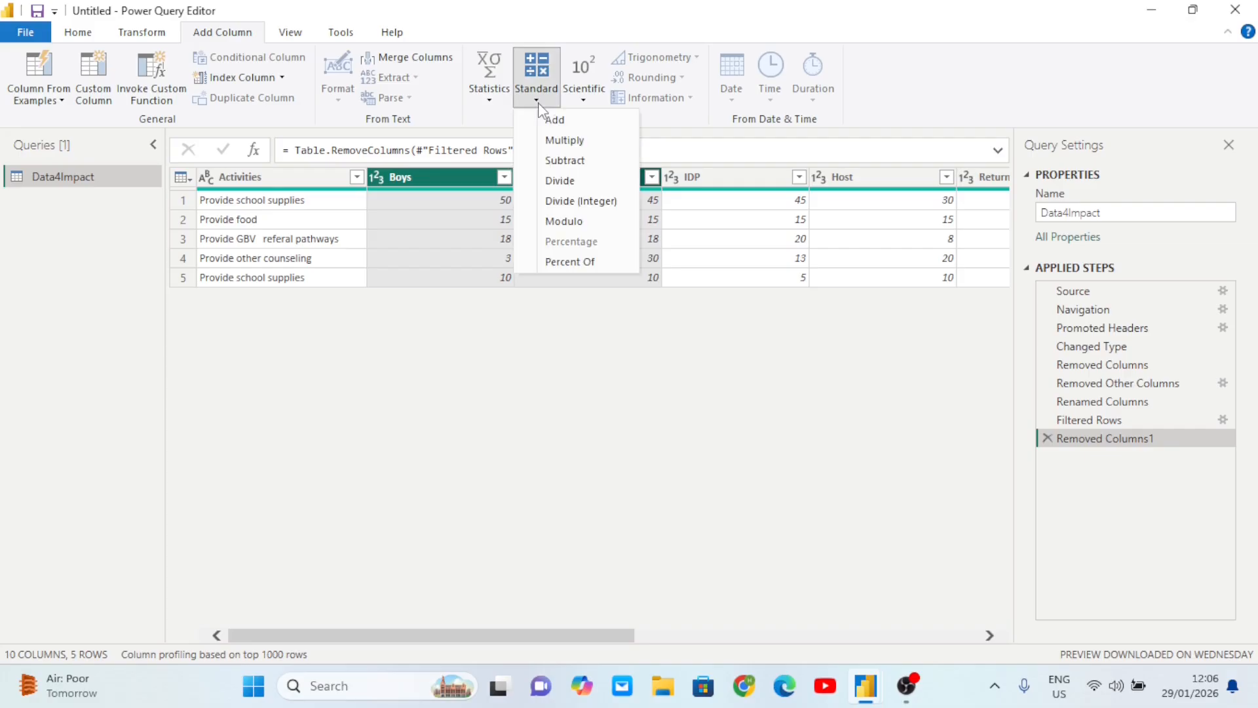
click(568, 121)
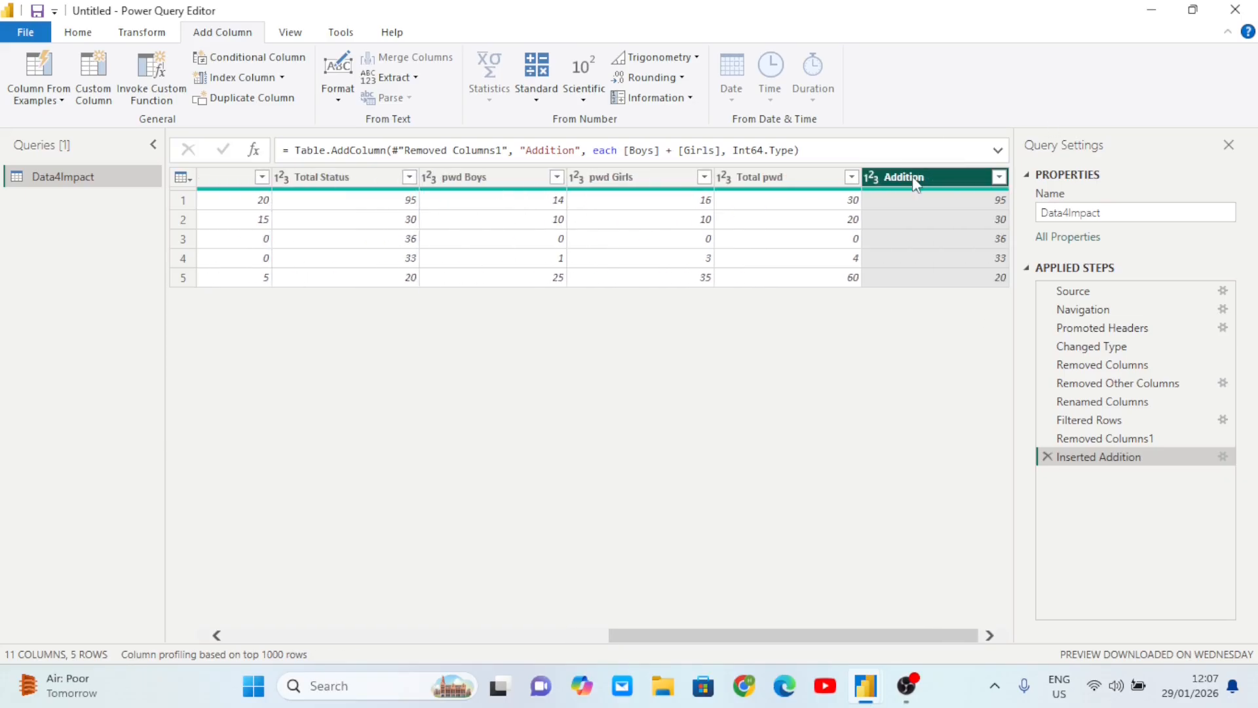
double_click(931, 178)
key(BackSpace)
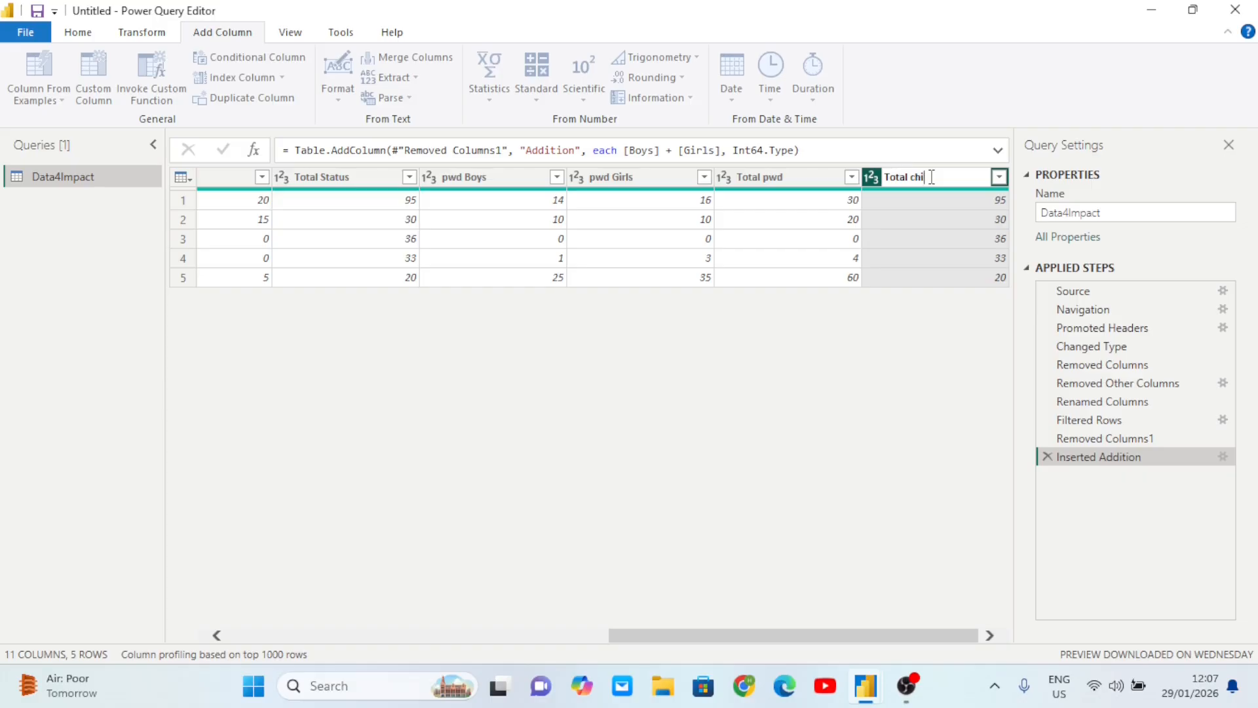
key(Return)
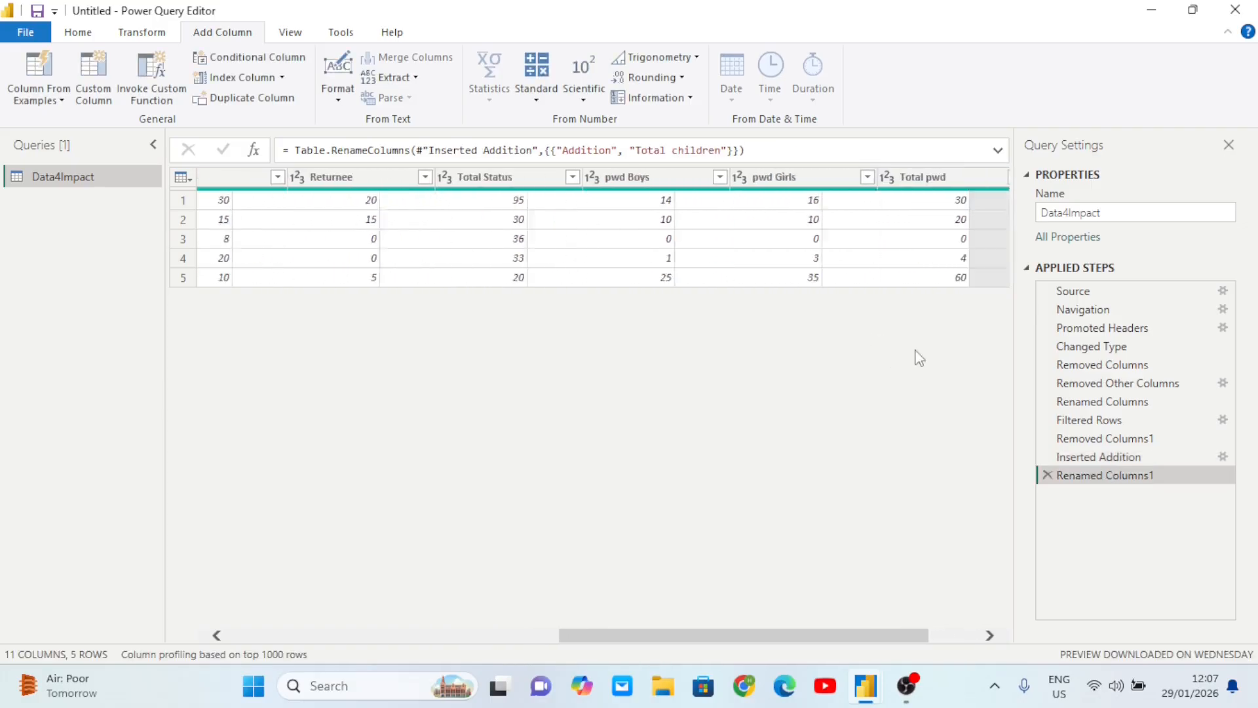
- Drag Total children next to Girls, then select Boys, Girls and Total children
drag(919, 182, 262, 201)
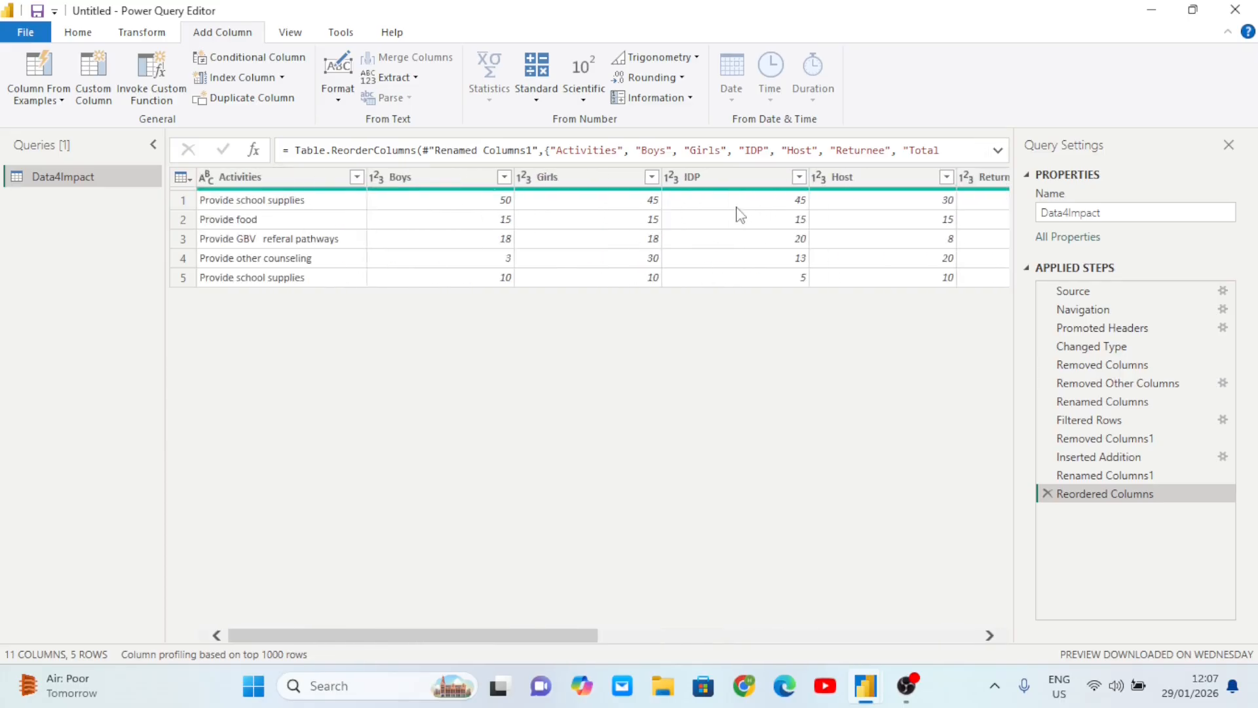
drag(852, 177, 504, 170)
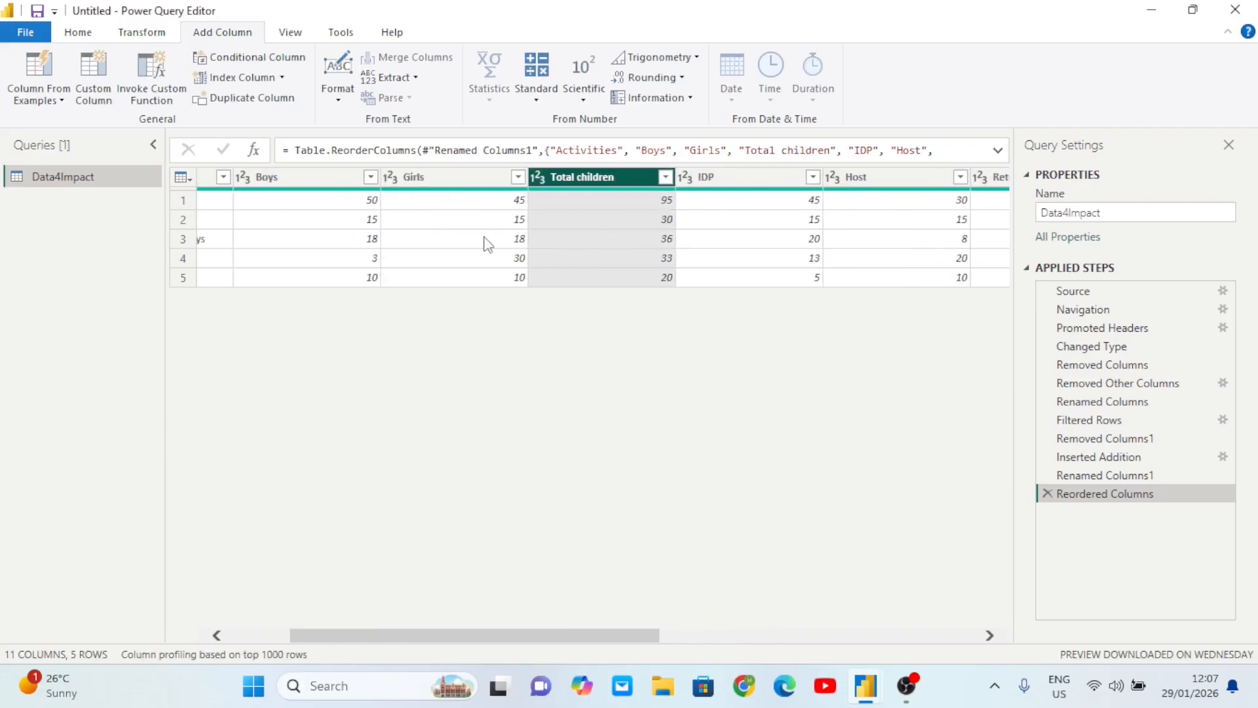
click(402, 178)
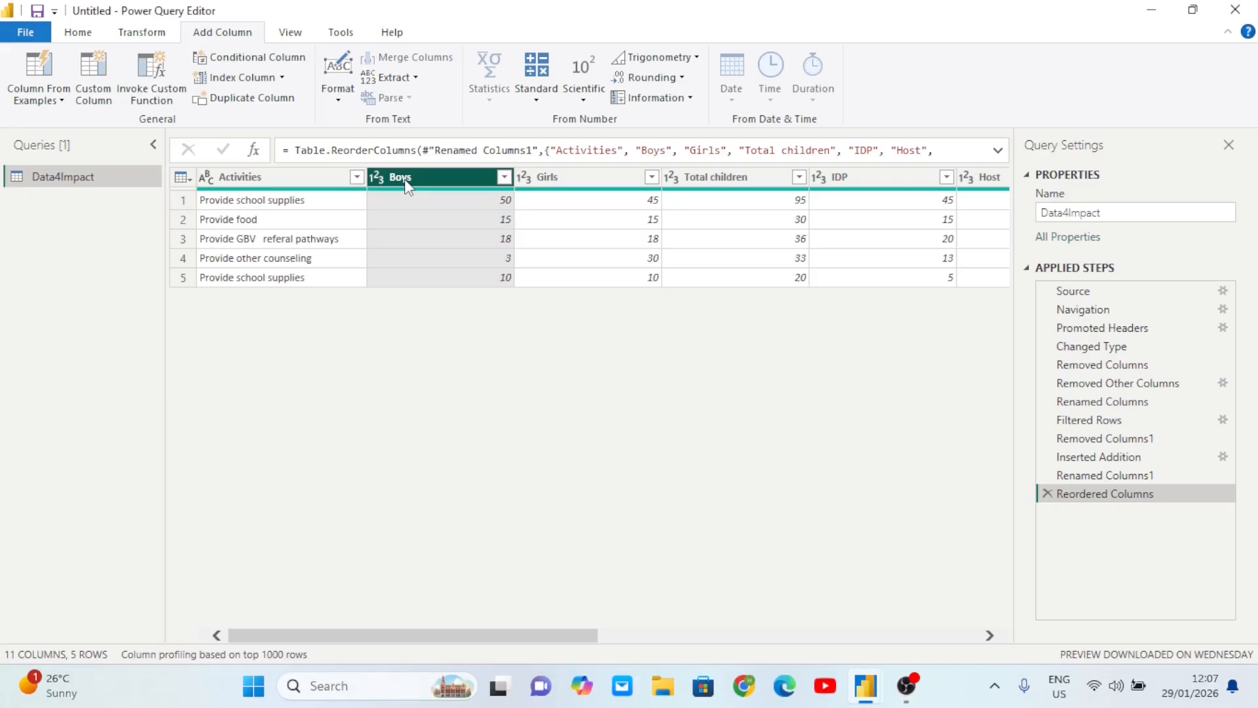
click(548, 179)
click(705, 182)
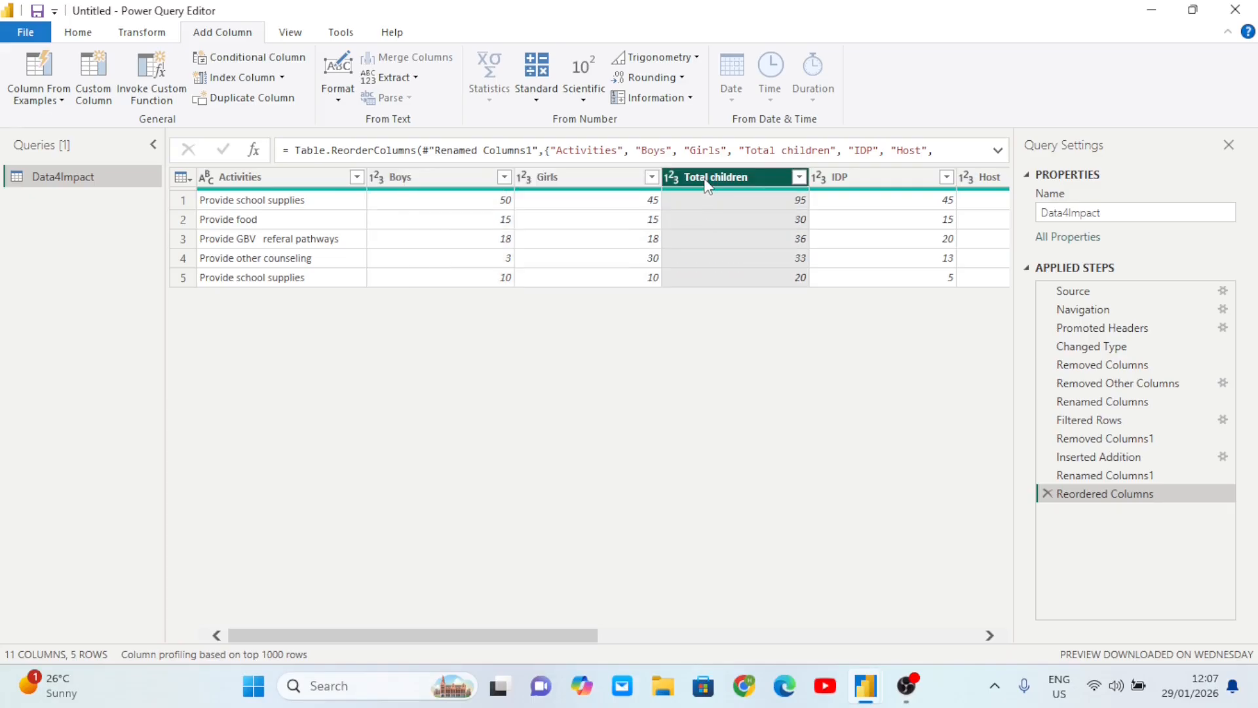
scroll(789, 257, right, 10)
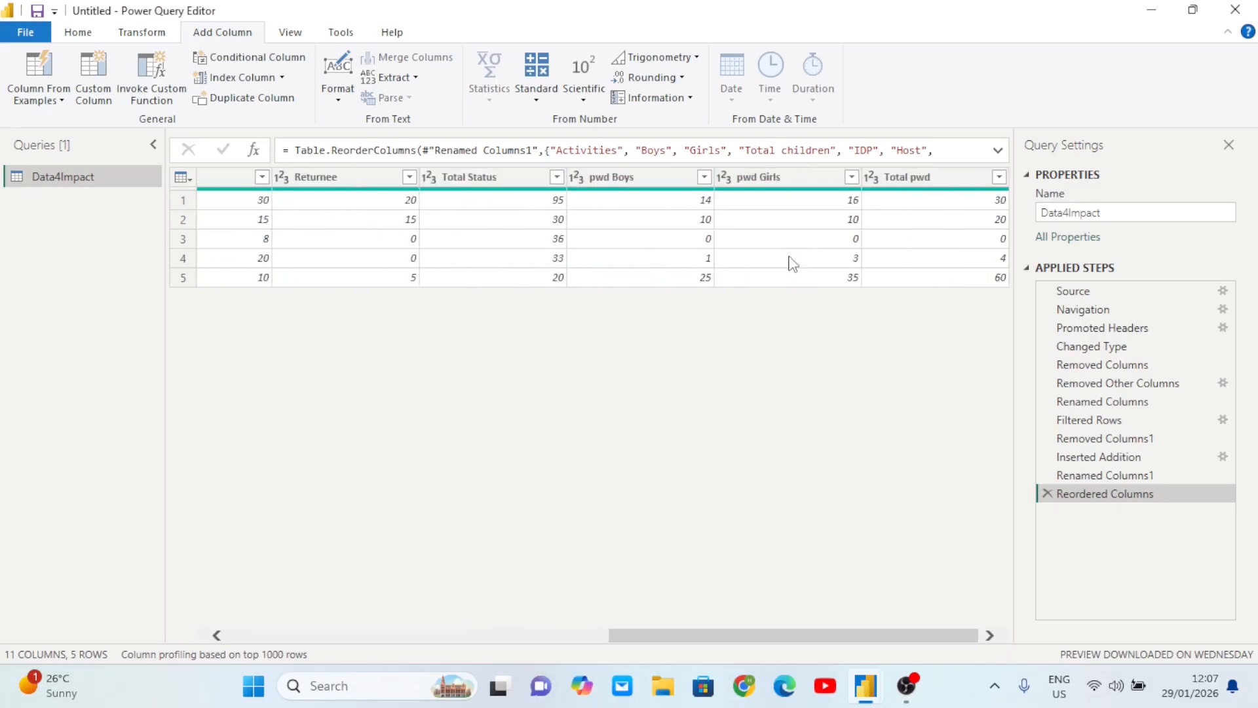
scroll(789, 257, left, 5)
- Browse the Standard operations without applying one, then select the IDP and Host columns
click(536, 91)
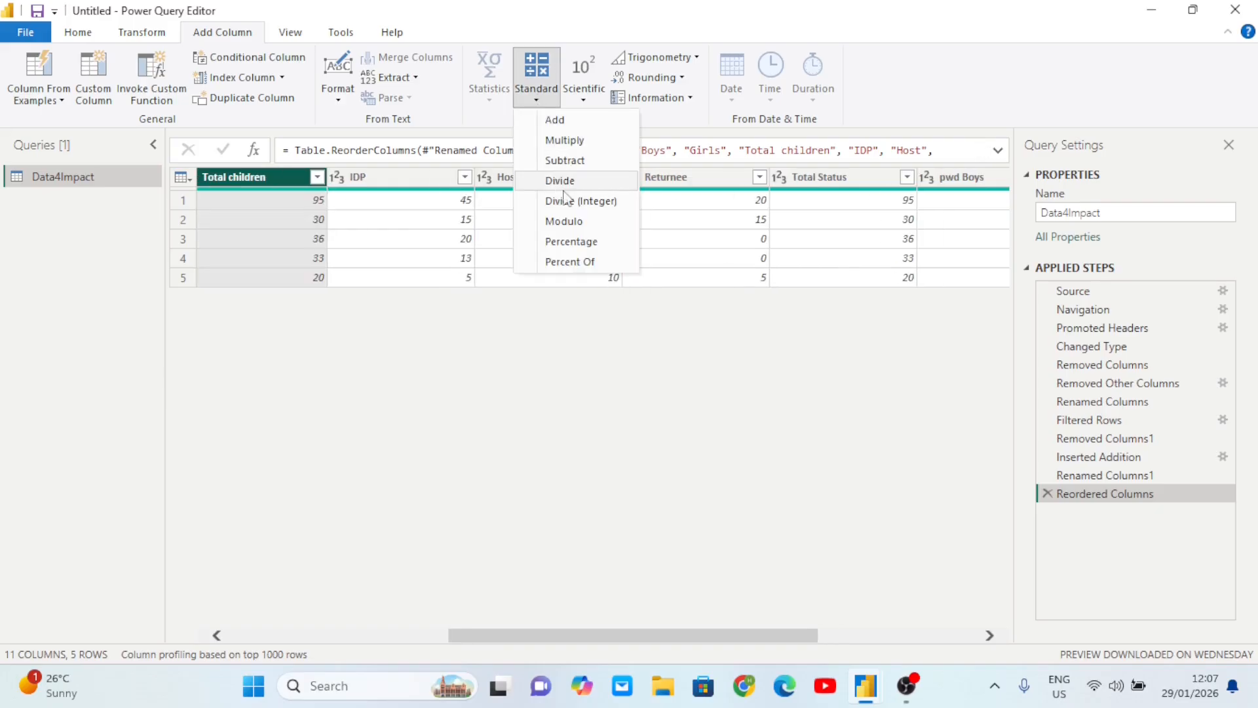
click(645, 357)
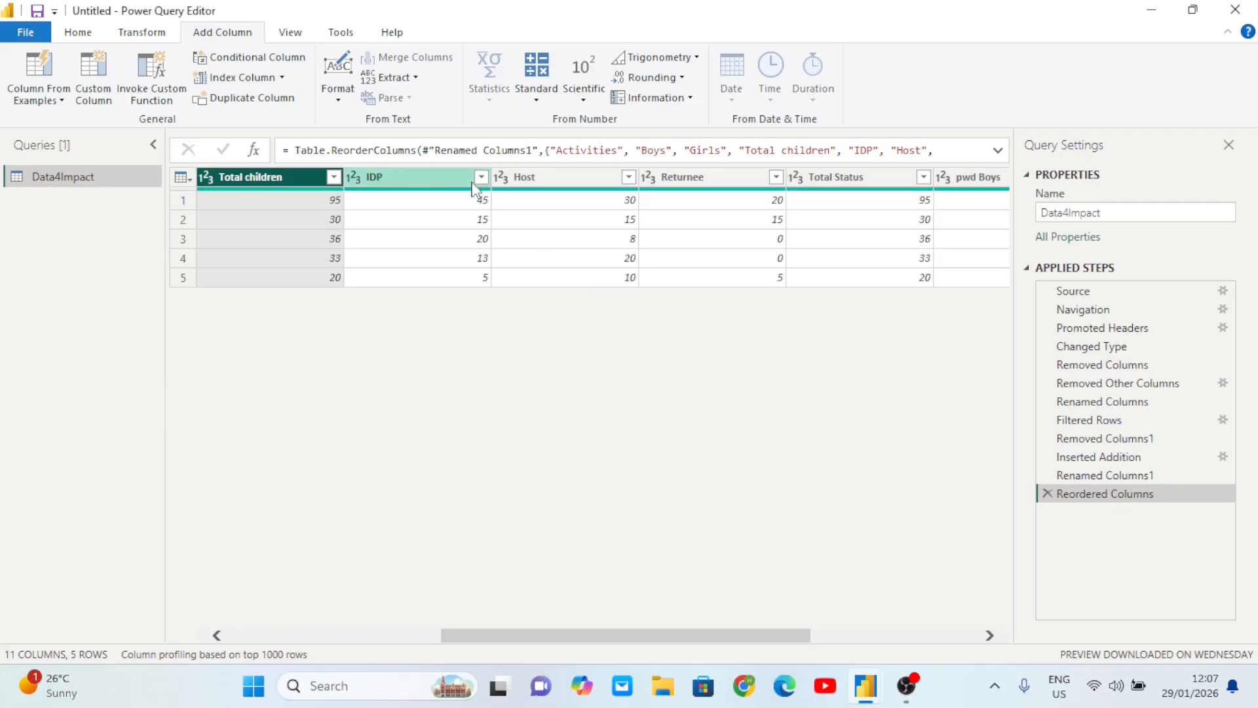
click(445, 177)
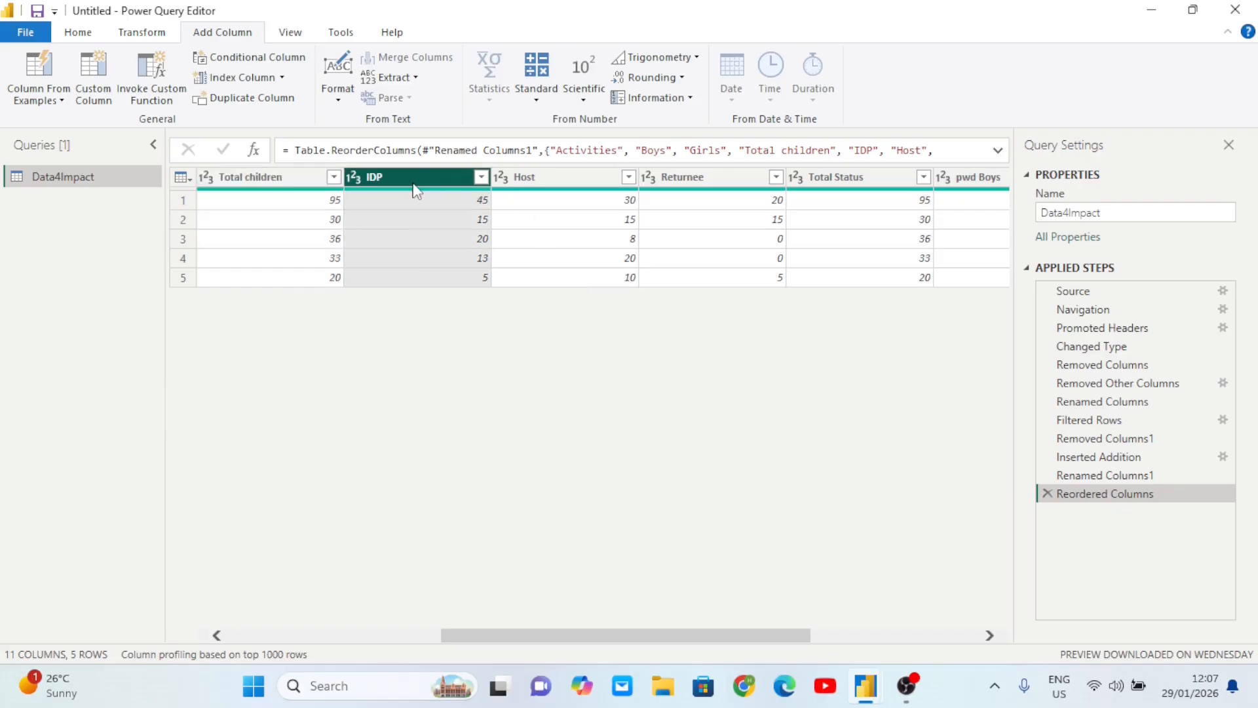
click(561, 185)
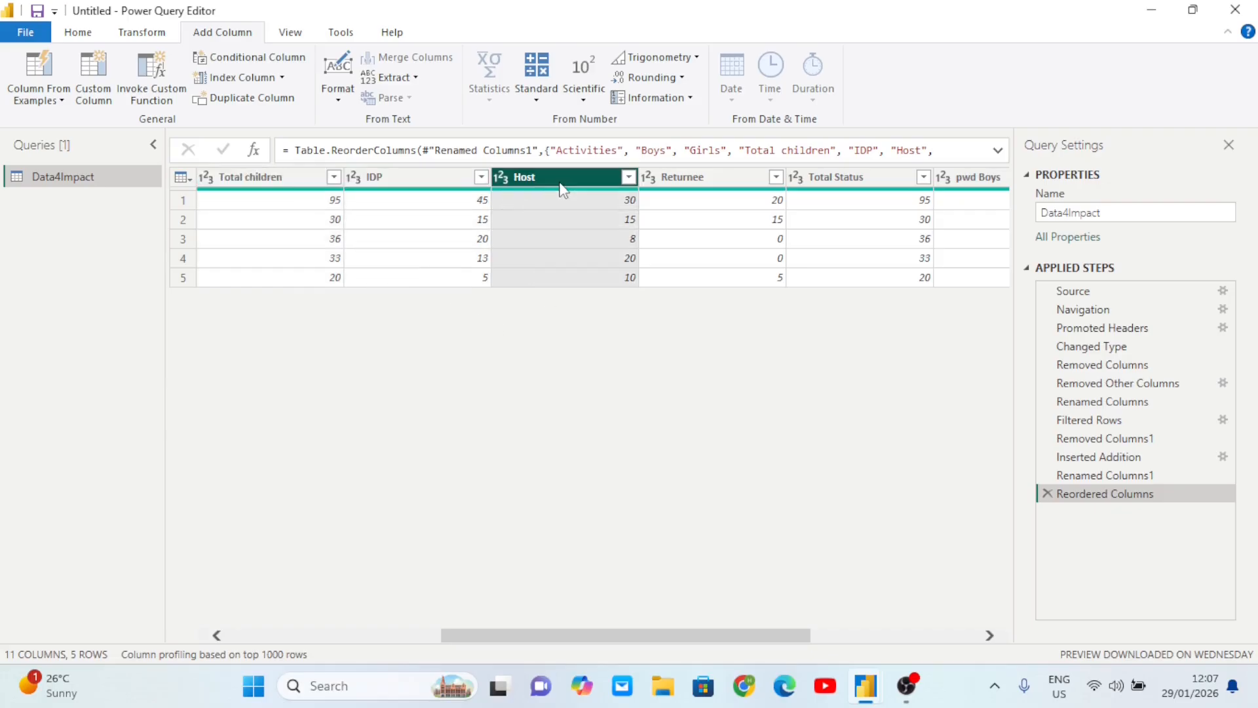
click(401, 181)
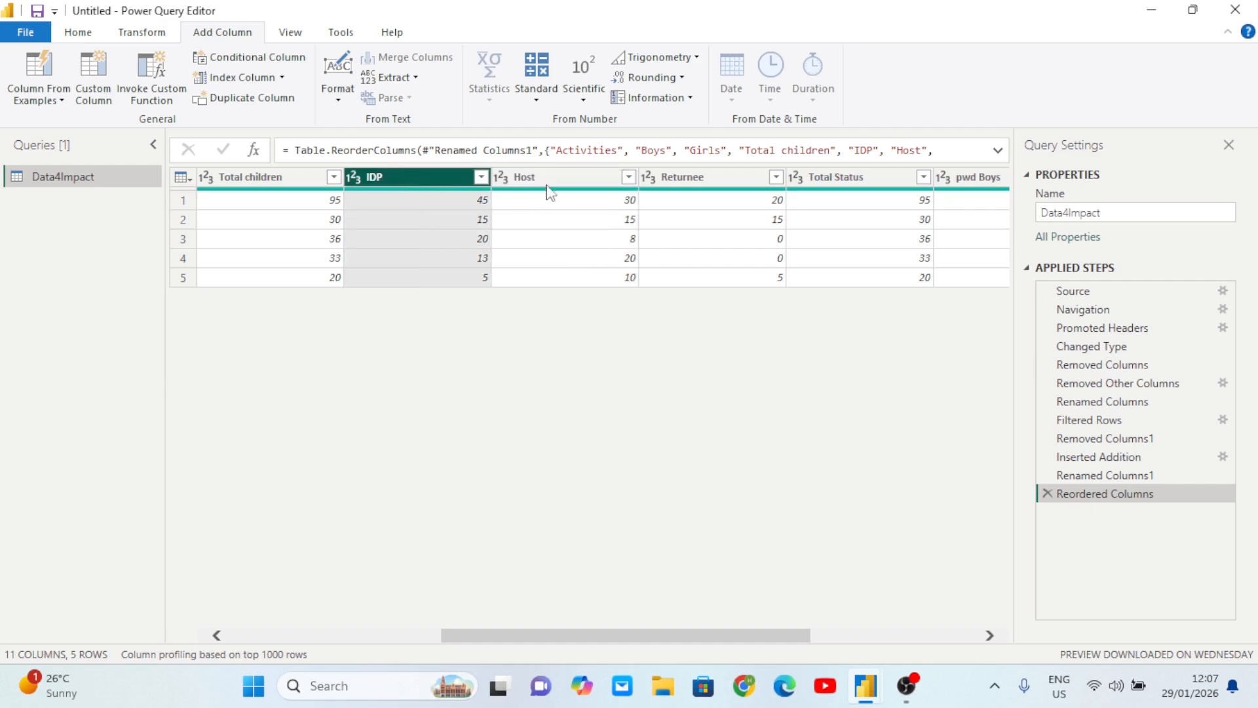
click(561, 185)
scroll(598, 252, right, 3)
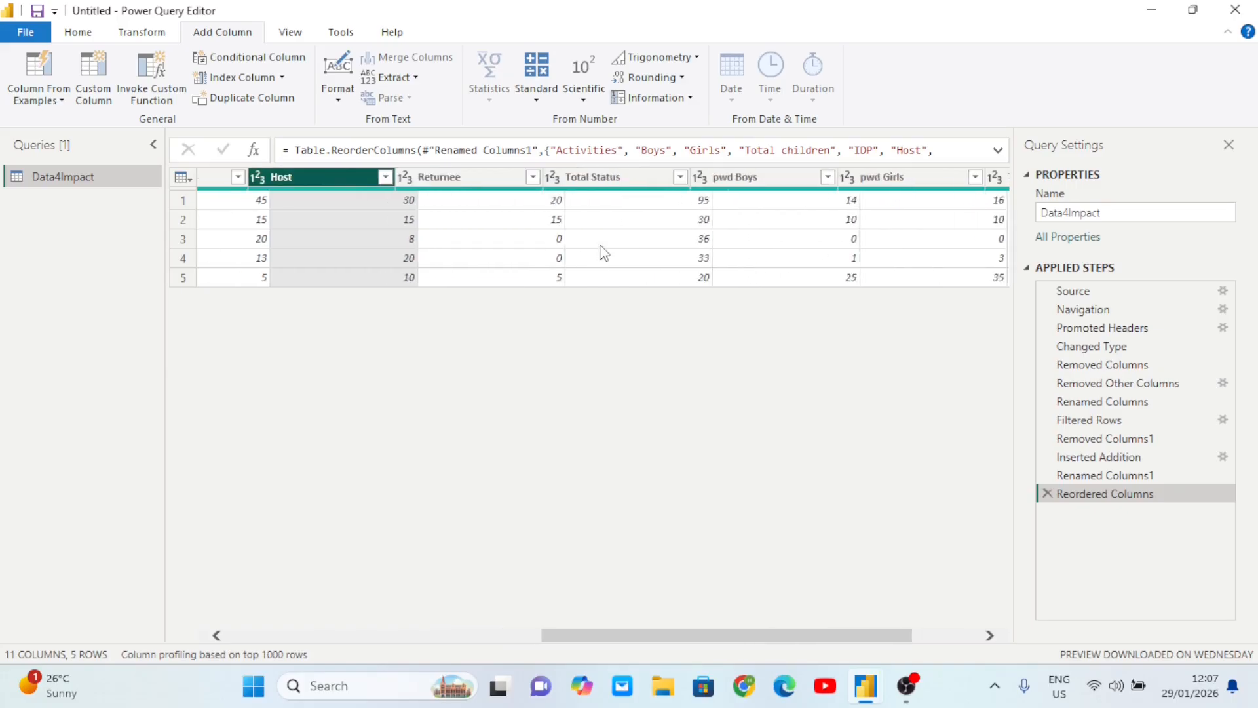
scroll(603, 254, left, 2)
scroll(604, 253, left, 3)
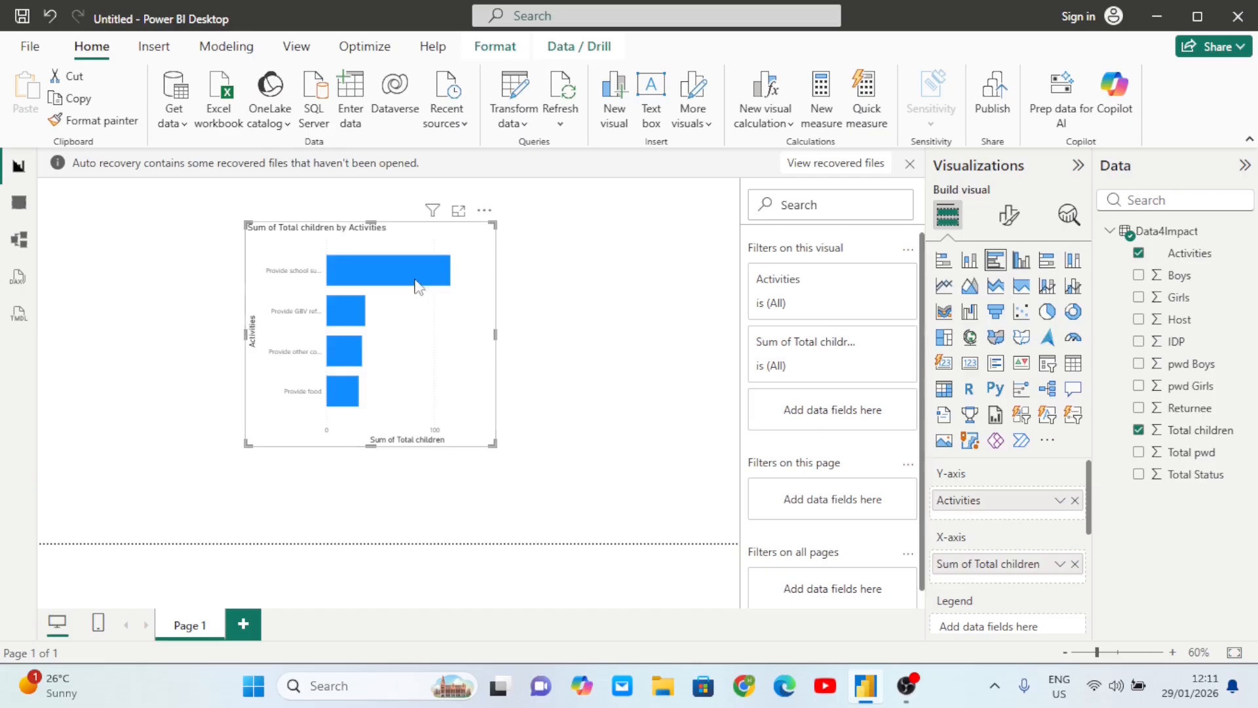
drag(406, 245, 486, 257)
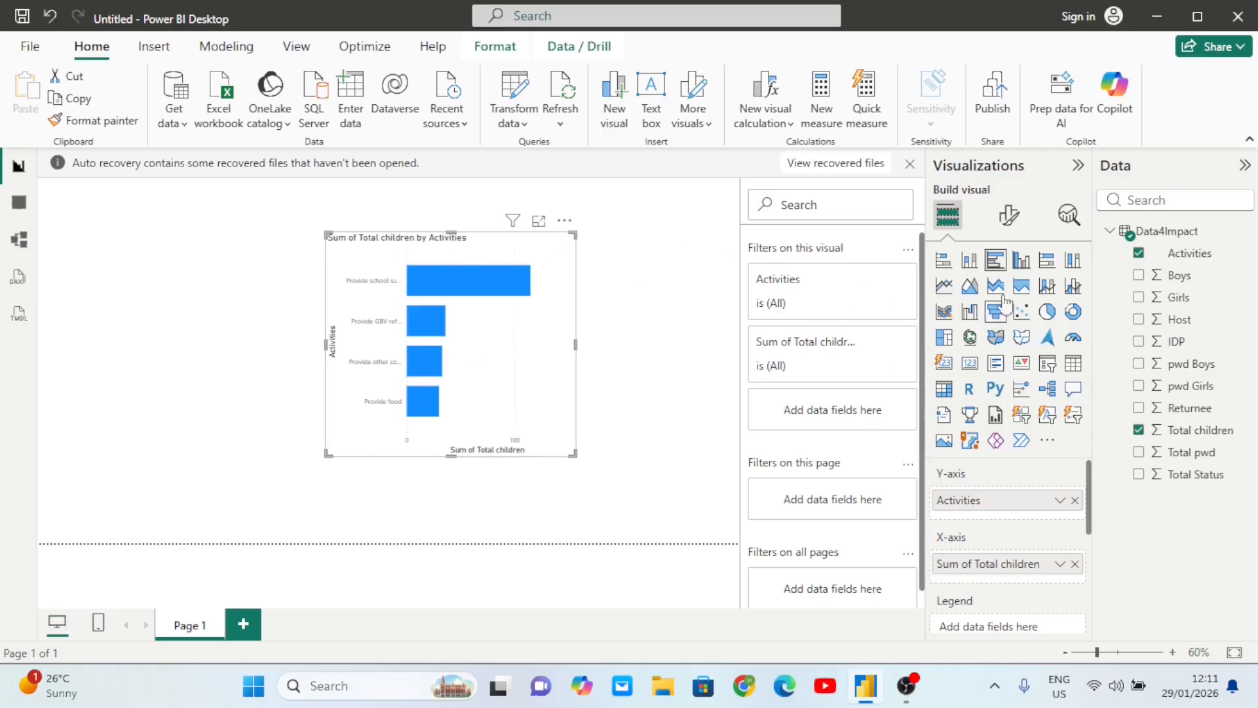
scroll(1006, 527, down, 3)
scroll(1006, 527, up, 3)
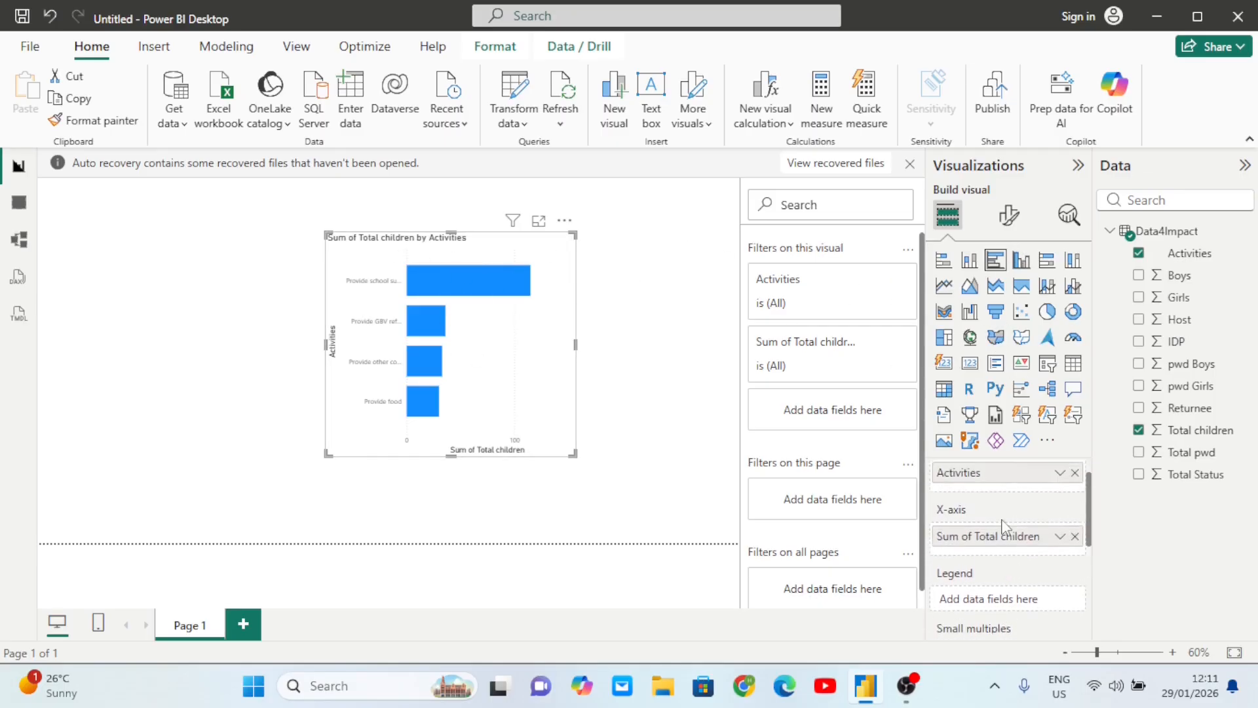
scroll(1005, 527, down, 1)
scroll(1005, 528, up, 1)
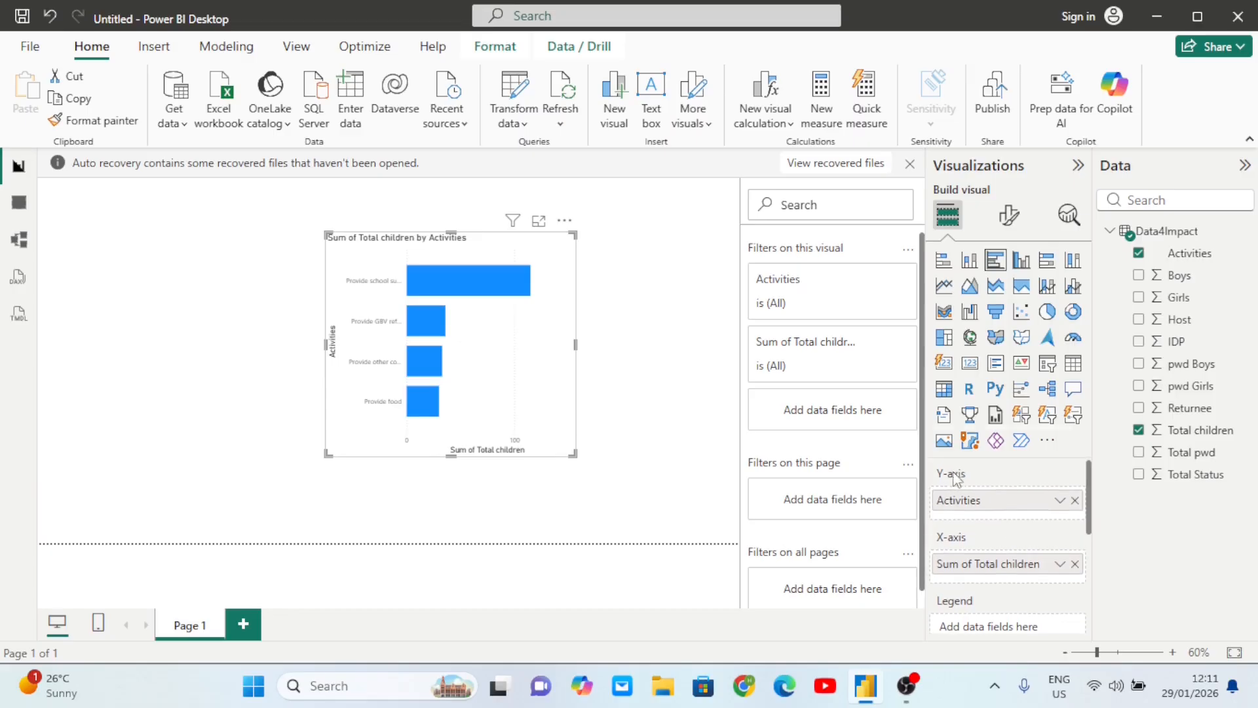
scroll(978, 480, down, 1)
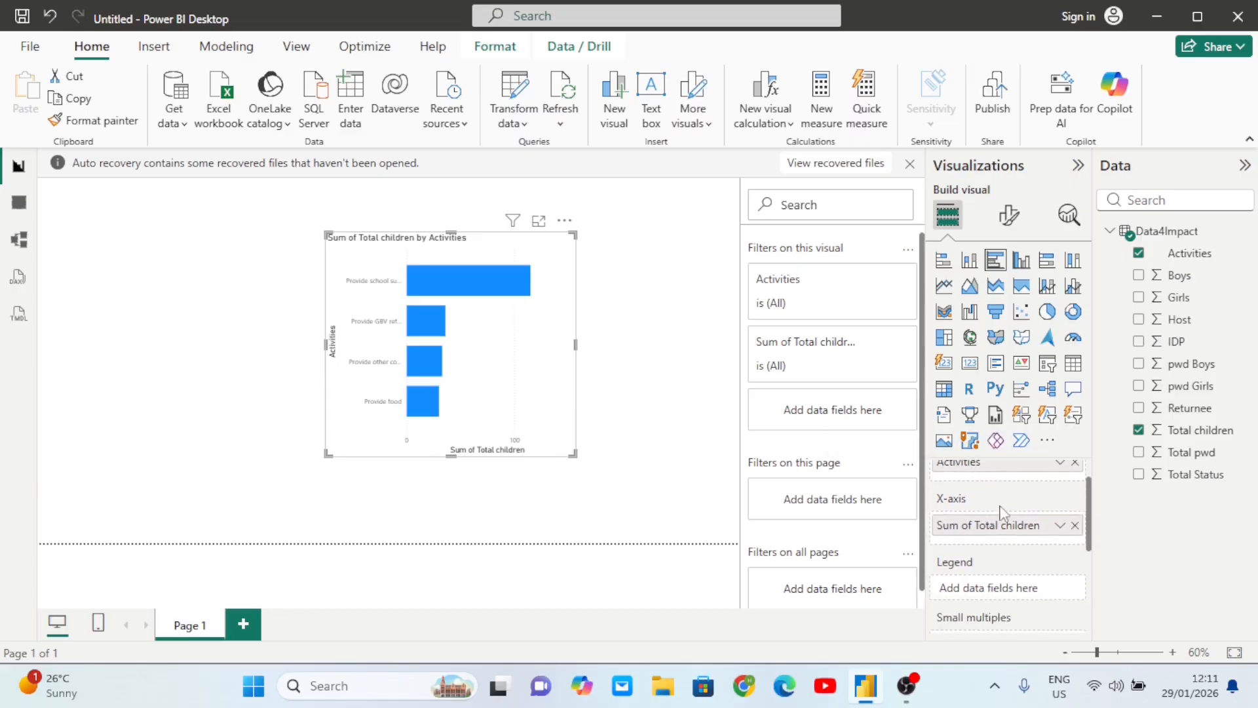
scroll(1015, 507, up, 1)
scroll(1014, 507, down, 1)
scroll(1014, 507, up, 1)
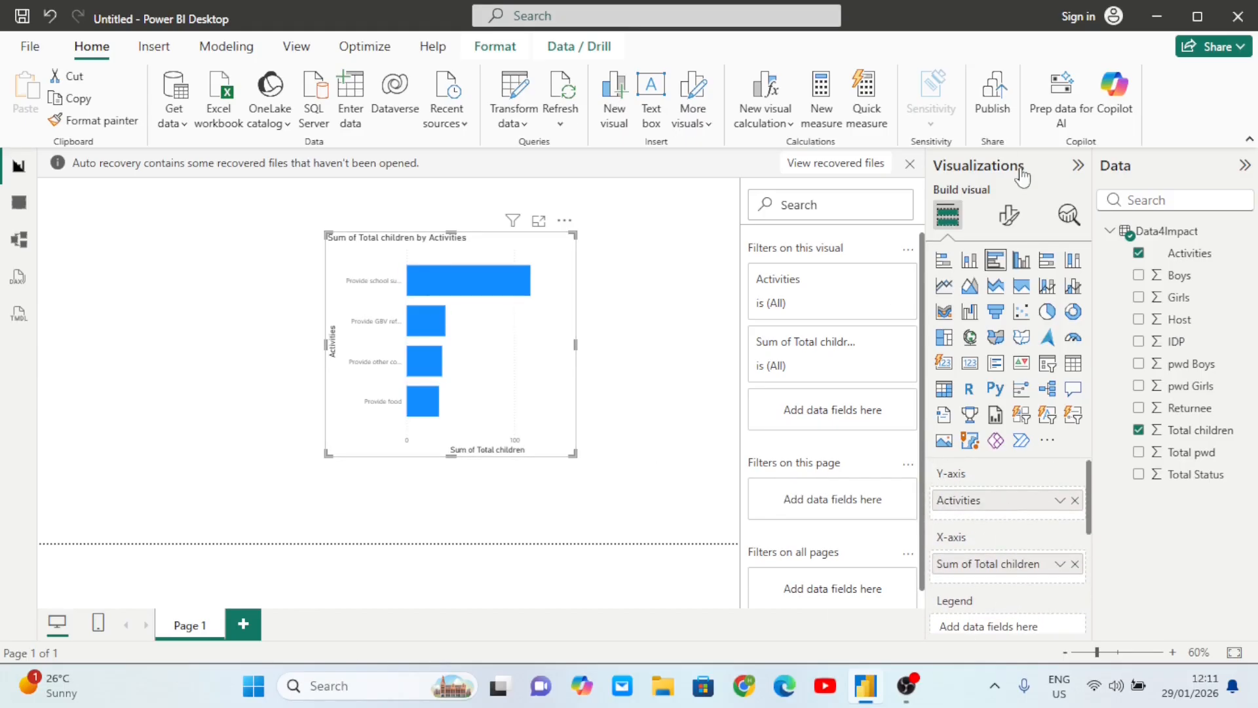
- Expand the chart's Y-axis format settings and toggle the activity labels off and back on
click(1014, 224)
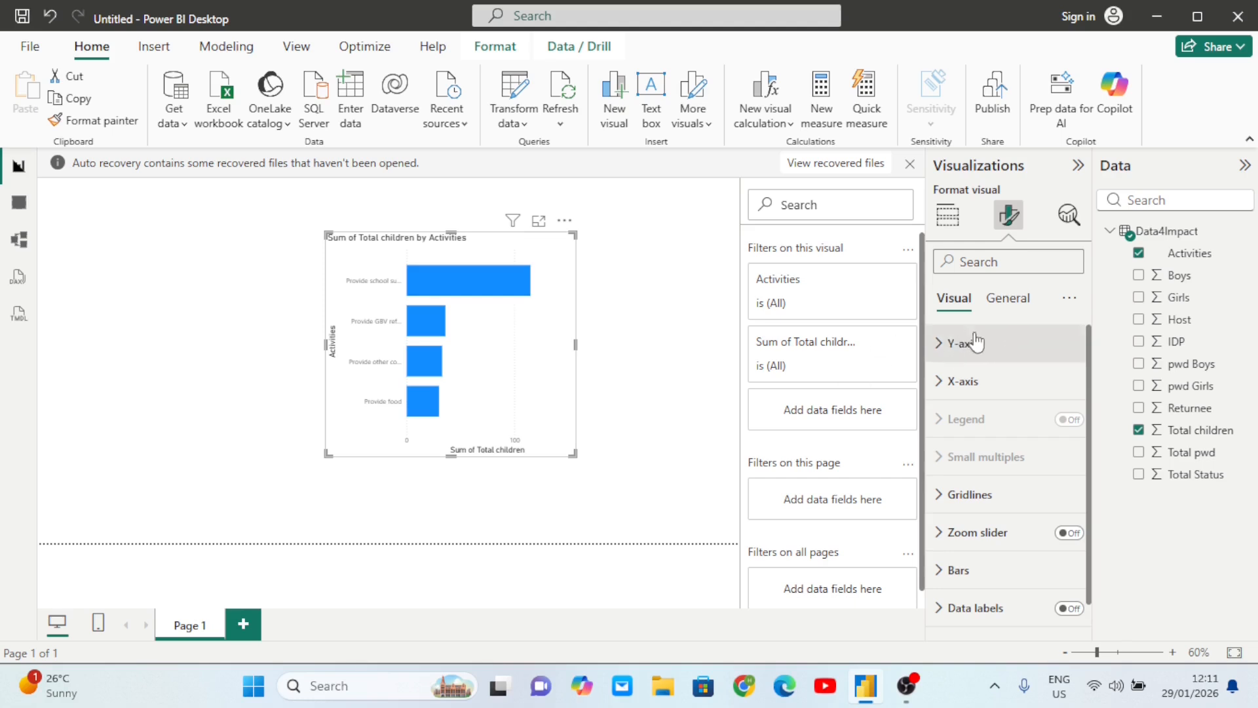
click(937, 343)
scroll(980, 397, down, 1)
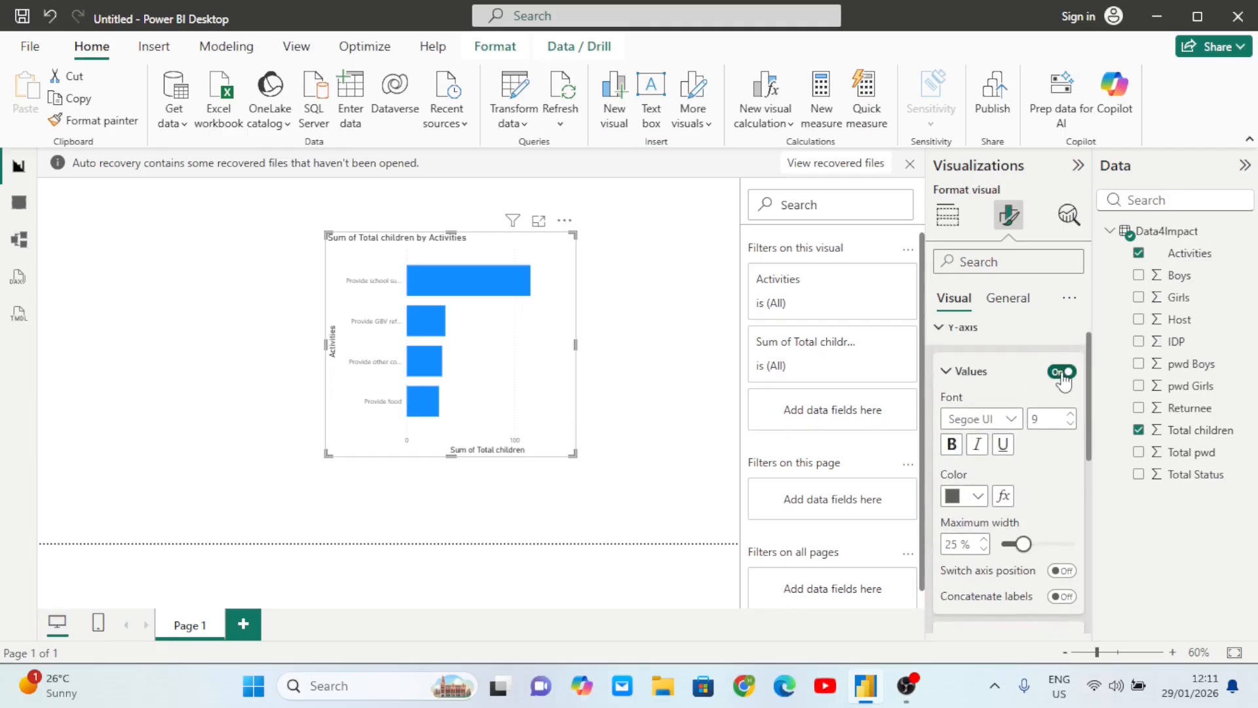
click(1062, 373)
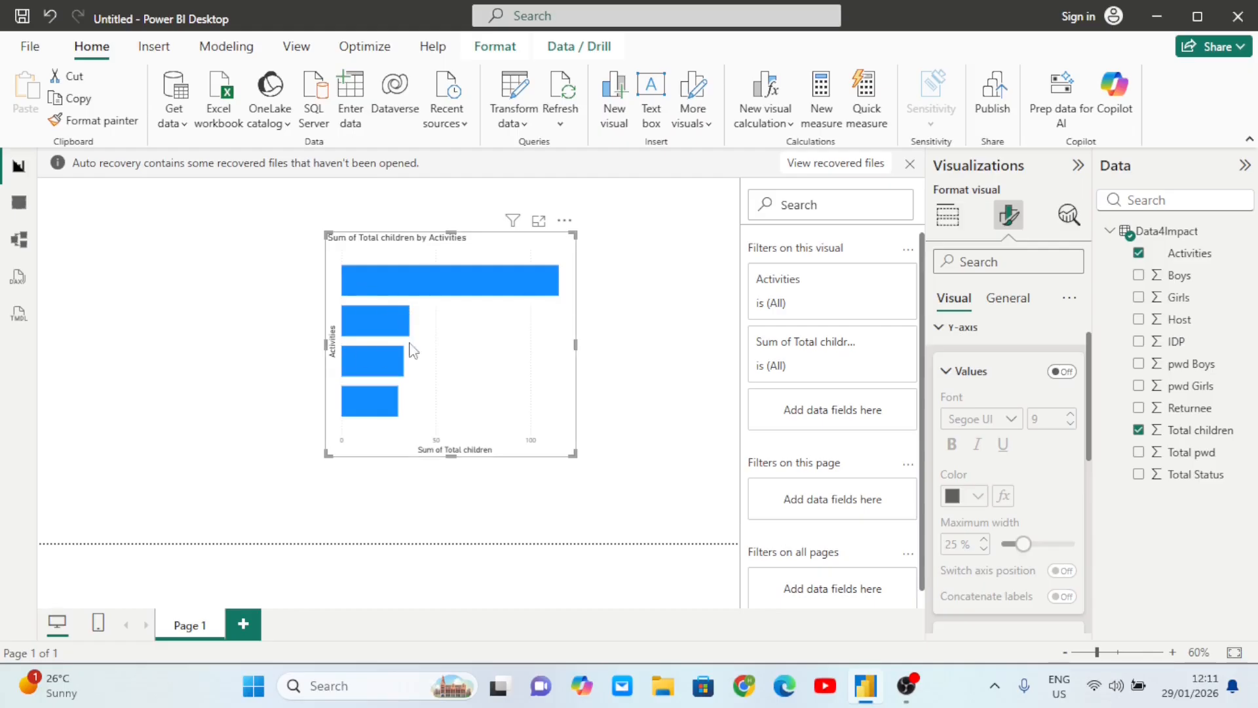
click(1066, 374)
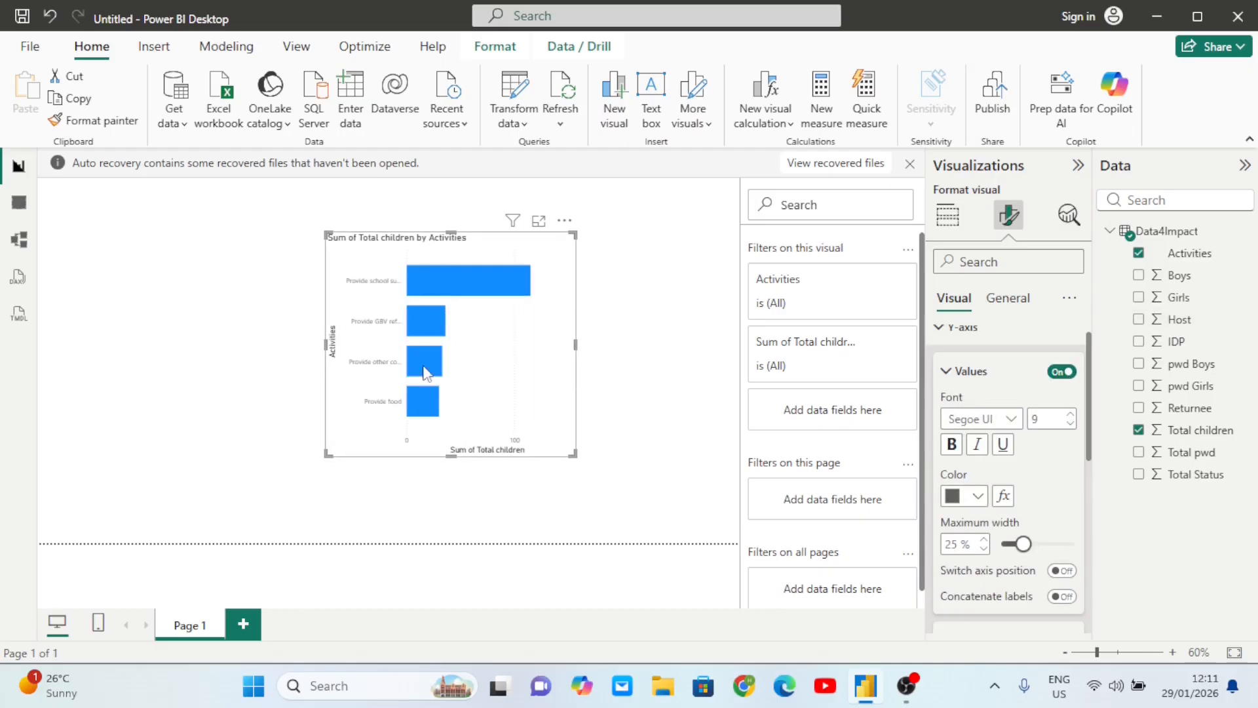
- Turn the Y-axis title off so Activities no longer appears
mouse_move(406, 388)
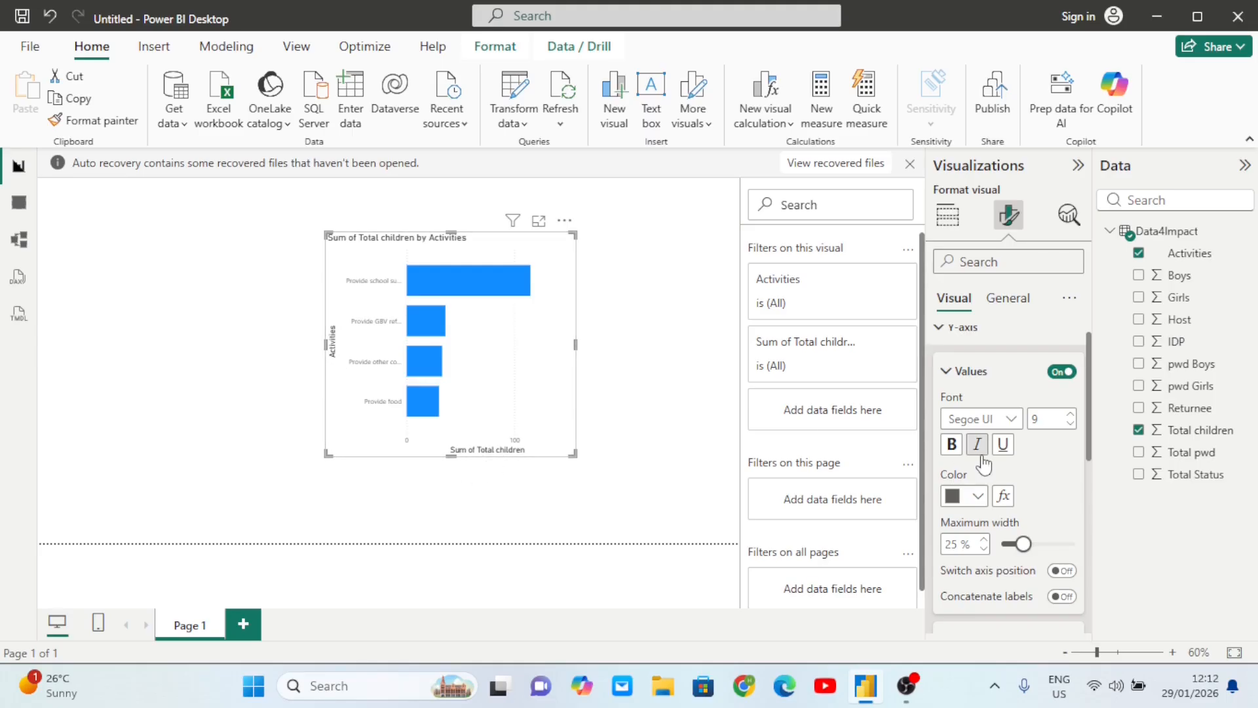
scroll(970, 458, down, 5)
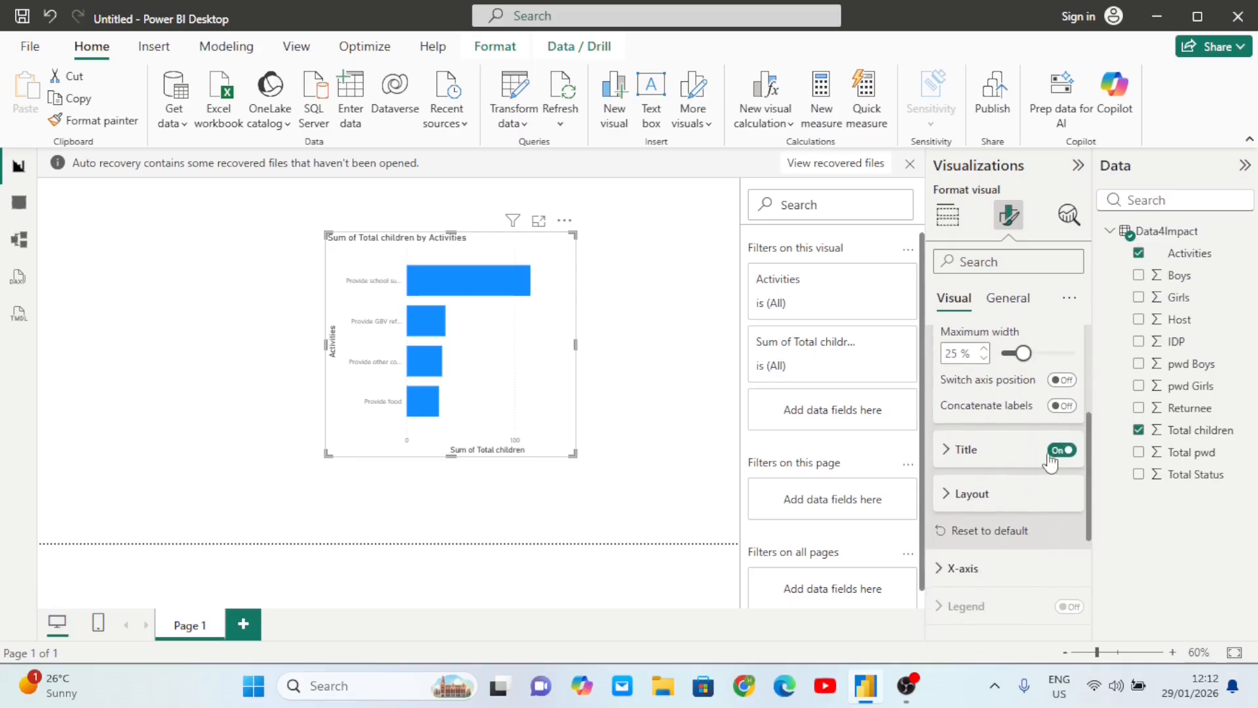
click(1059, 452)
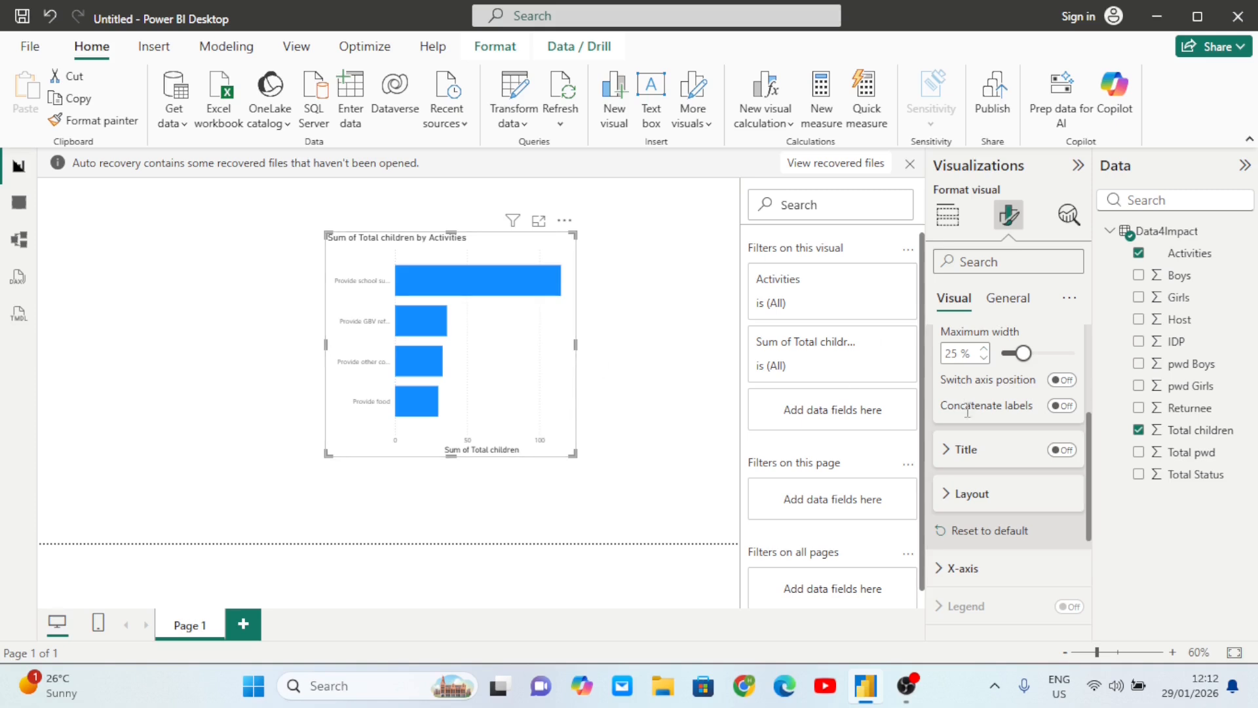
scroll(1029, 488, down, 2)
scroll(1029, 488, up, 4)
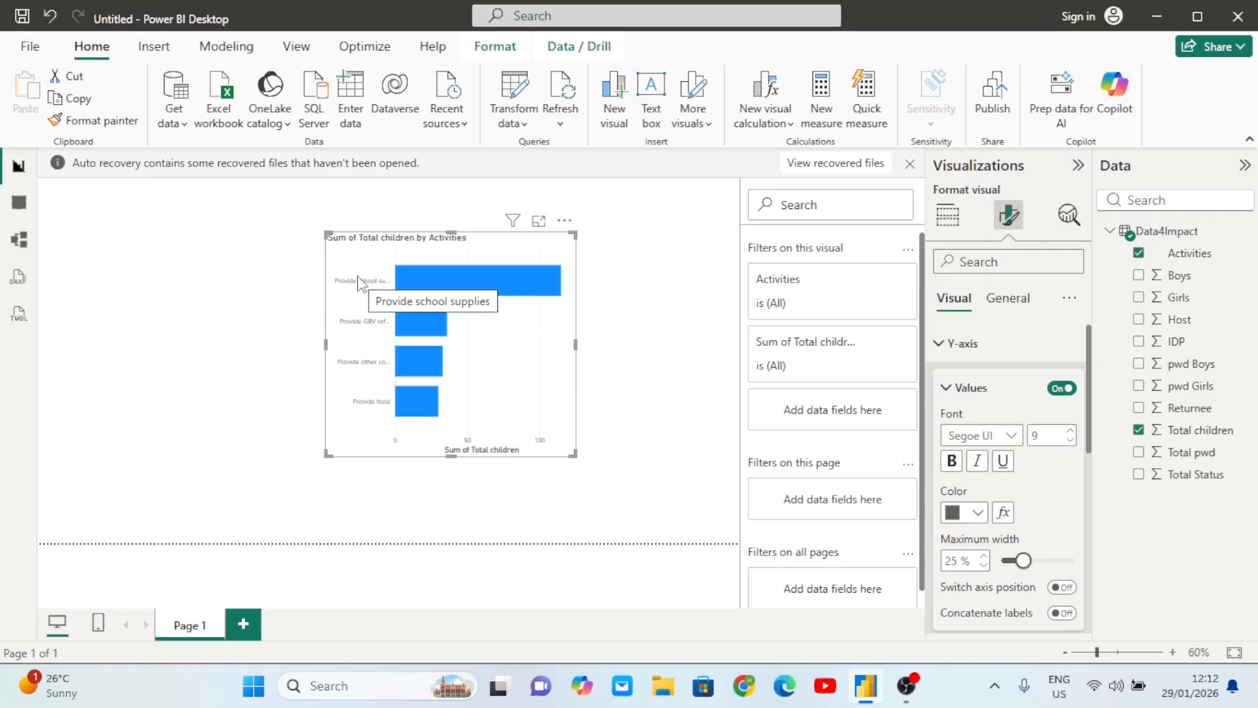
- Widen the chart leftward and make the activity labels bold, black, size 10
click(1072, 431)
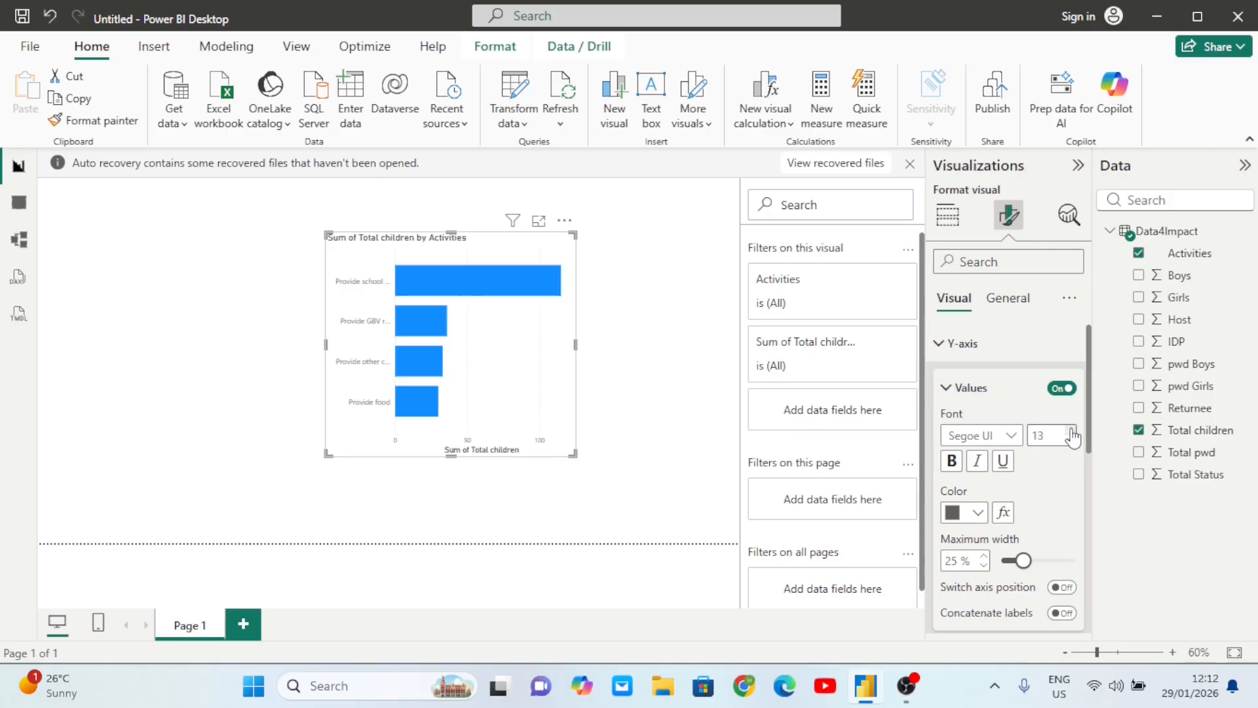
click(1072, 439)
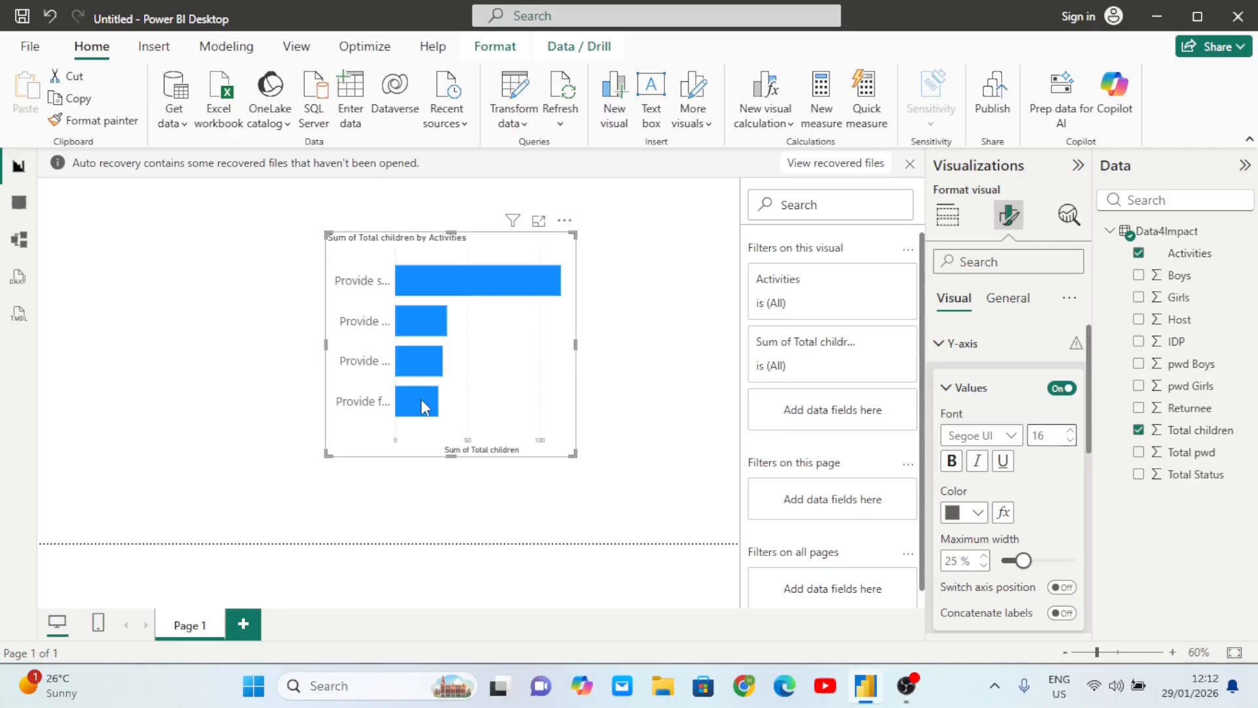
drag(324, 349, 248, 347)
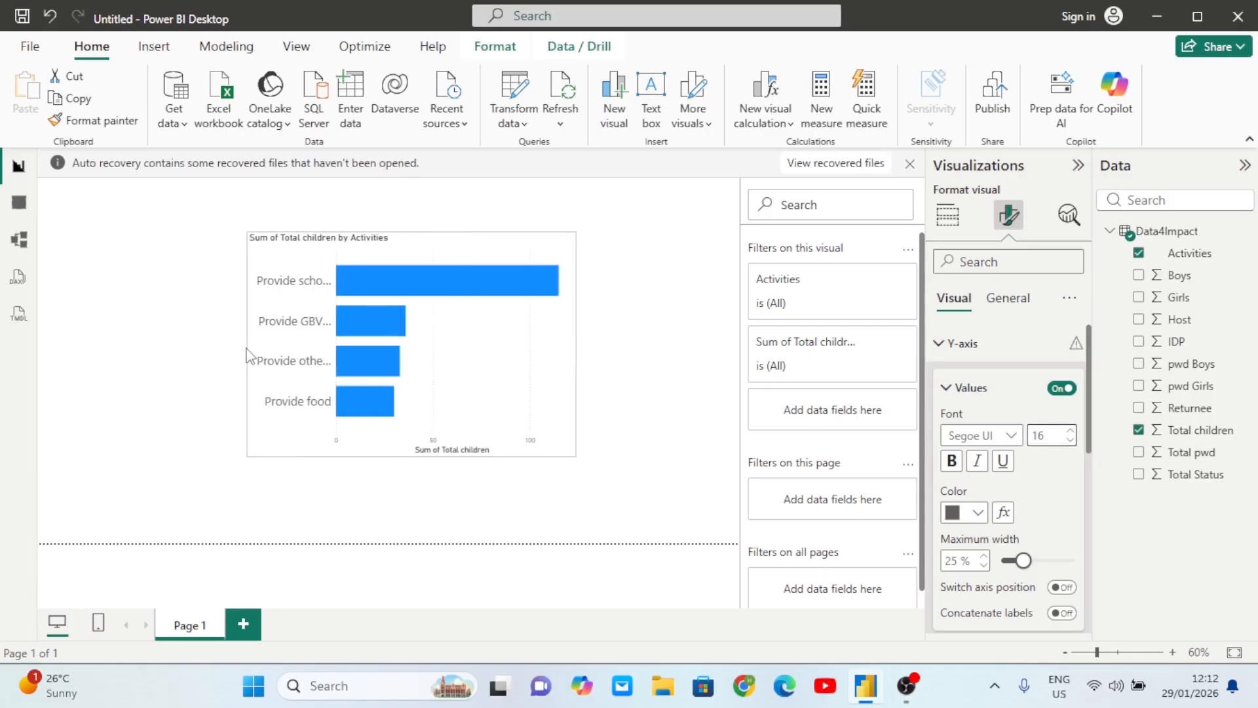
click(953, 461)
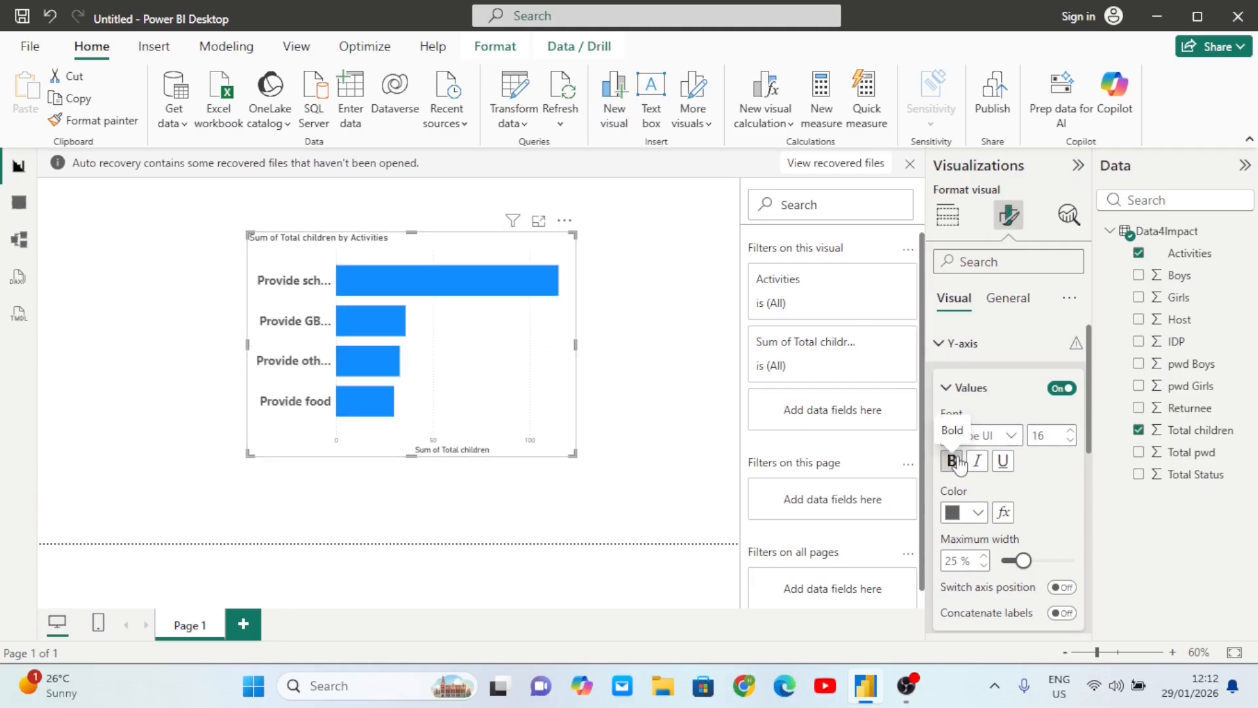
click(981, 513)
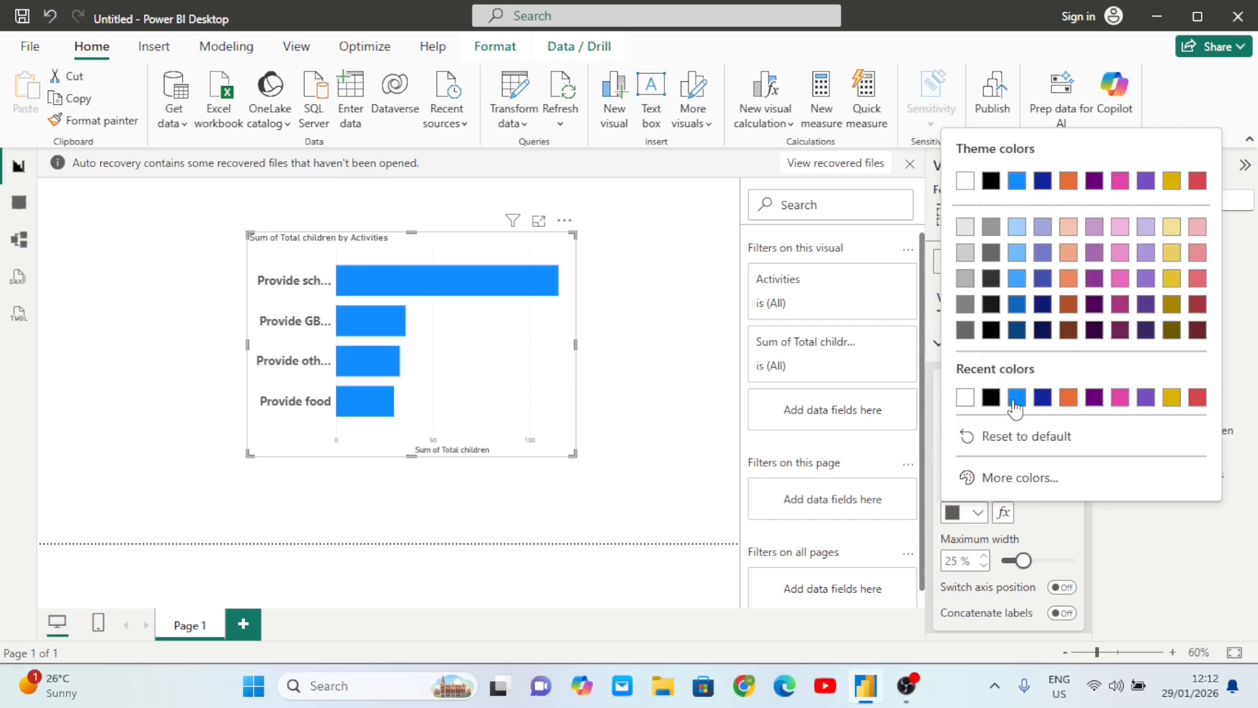
click(1019, 473)
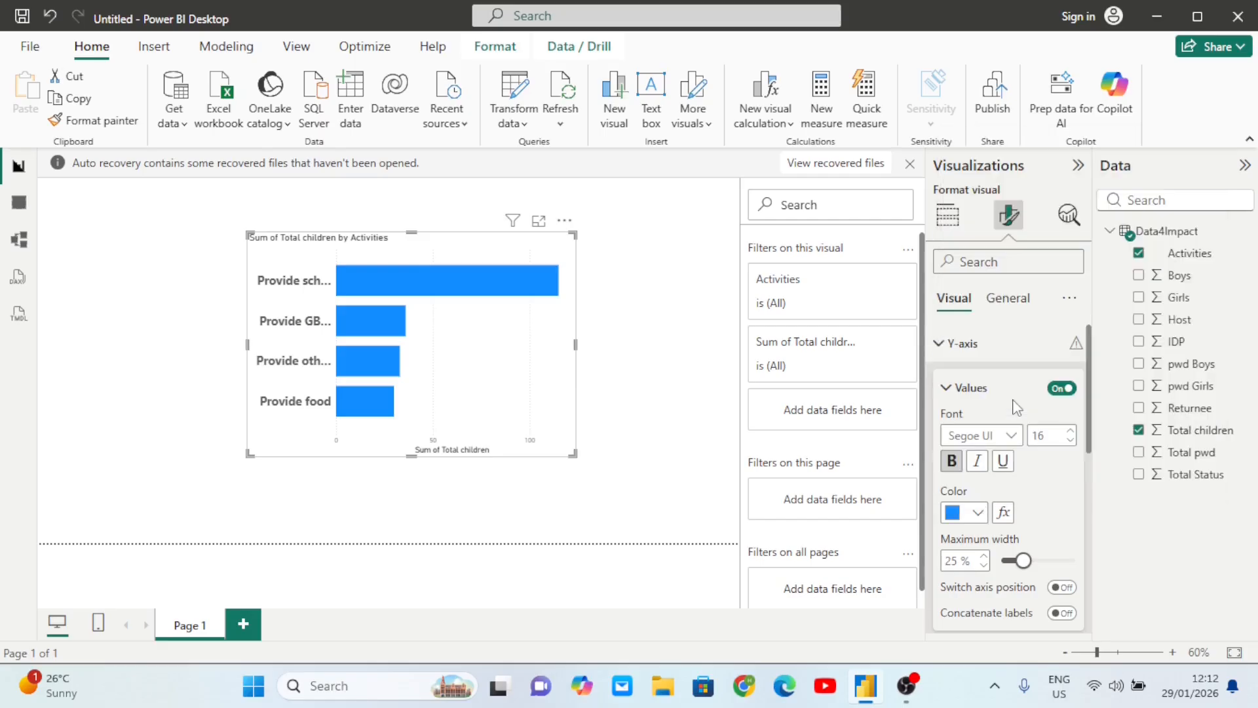
click(977, 514)
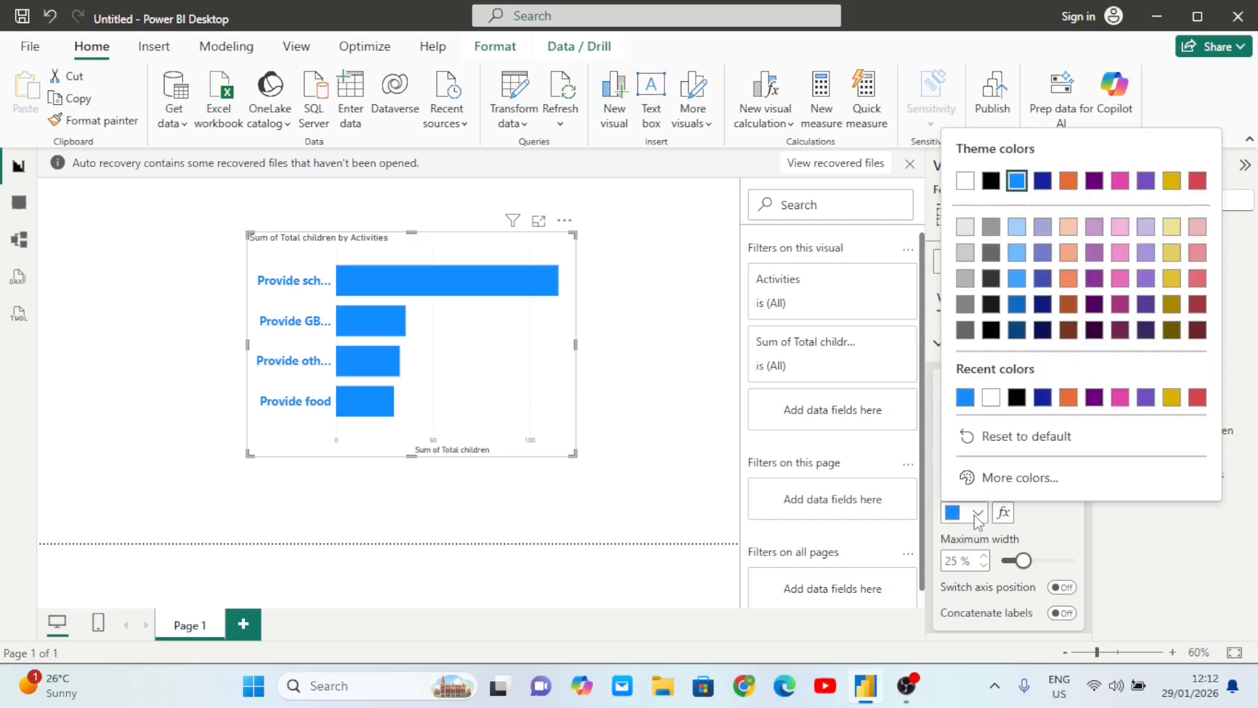
click(1015, 397)
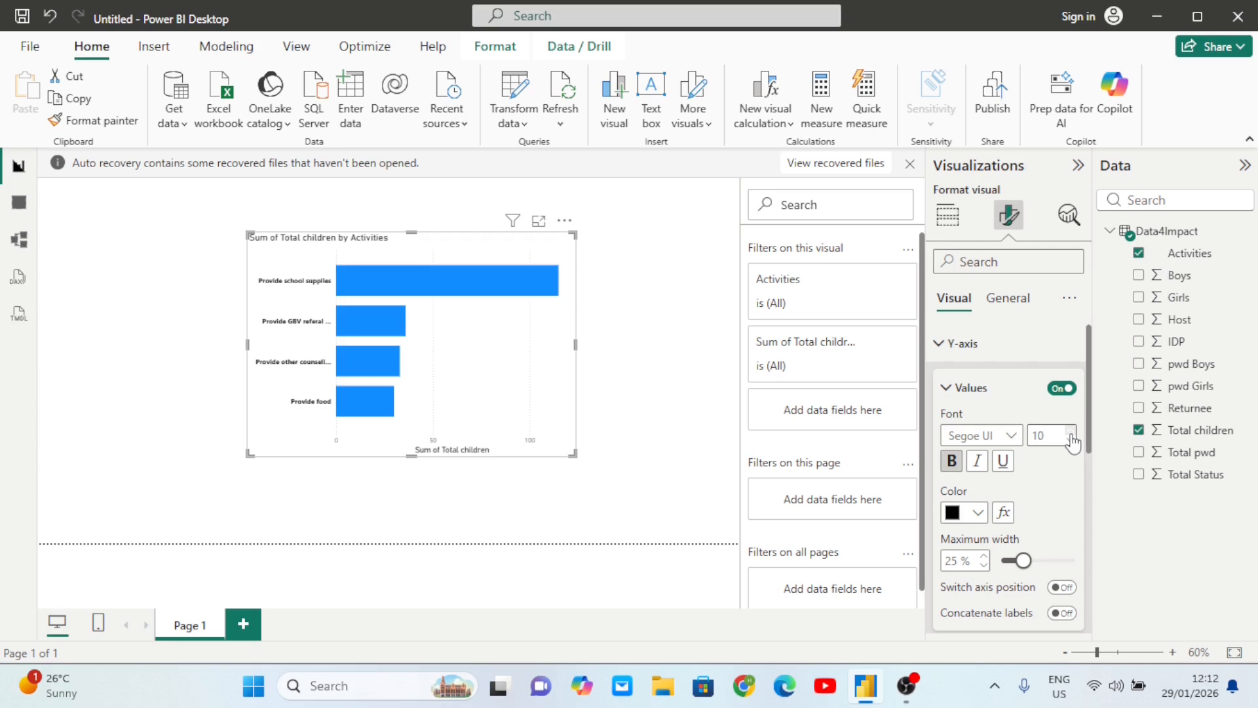
- Try italic and underline on the activity labels, then turn both off
scroll(1003, 472, down, 2)
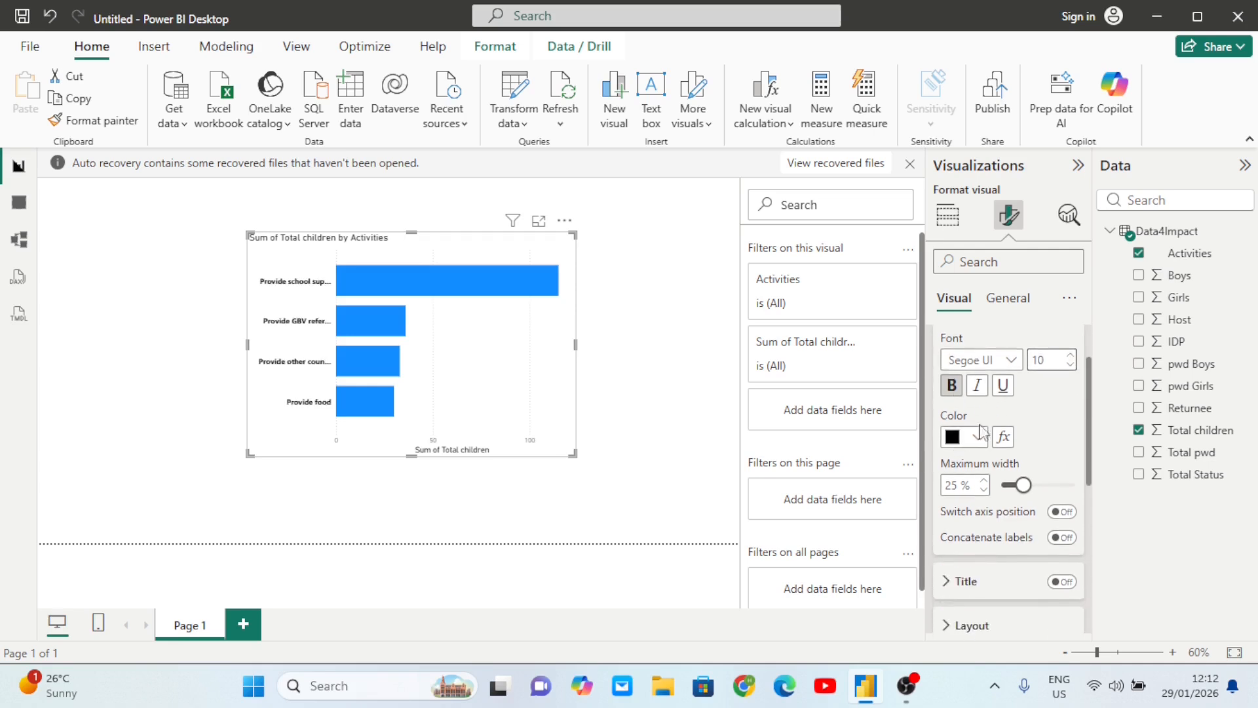
scroll(1056, 473, up, 2)
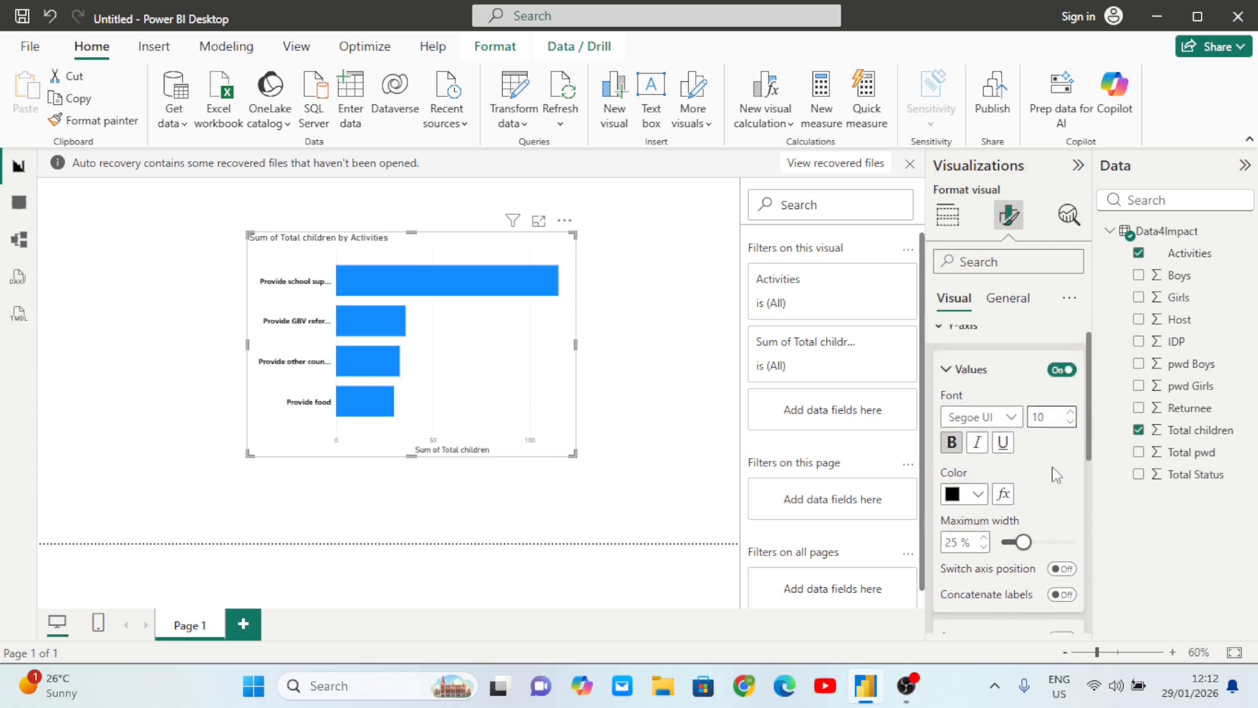
click(977, 455)
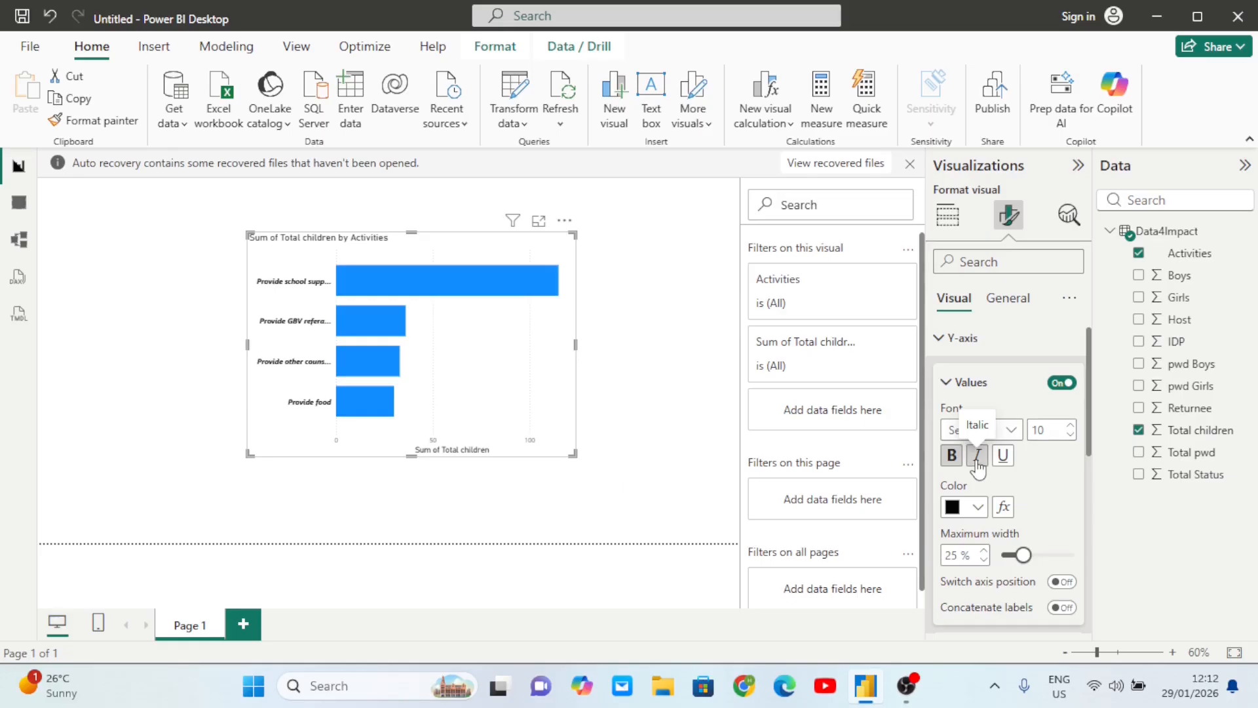
click(1002, 454)
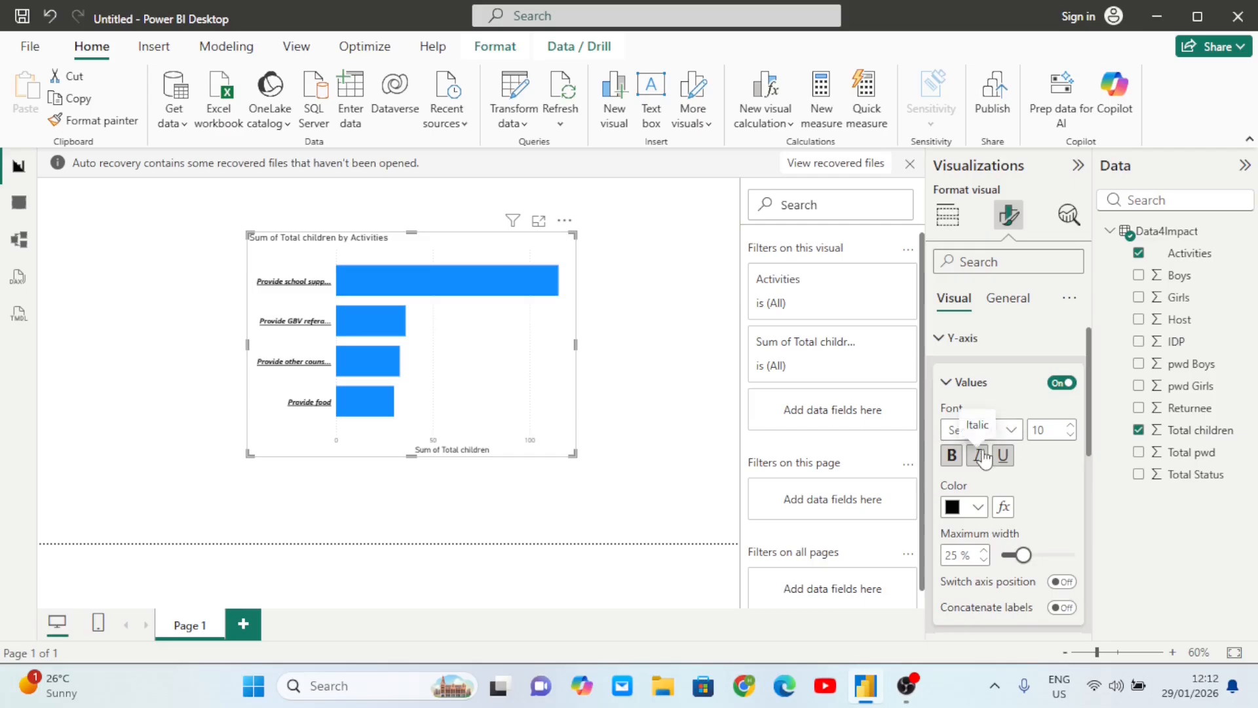
click(981, 457)
click(1001, 457)
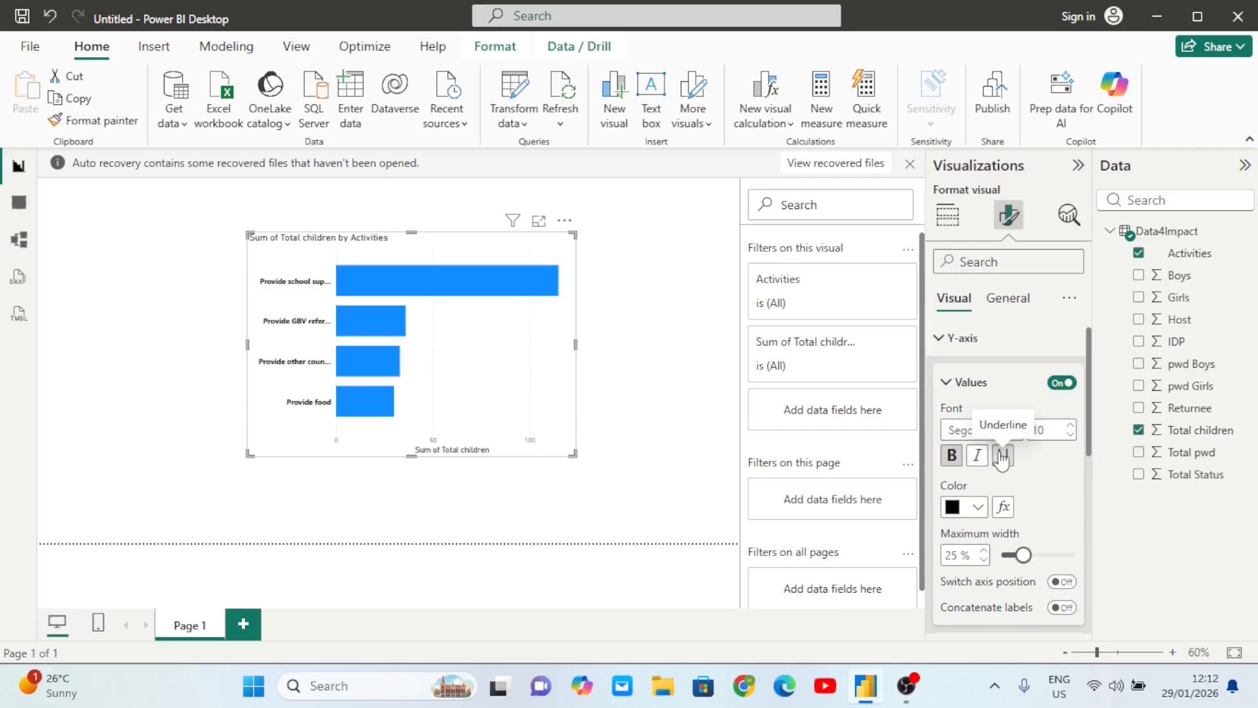
click(939, 338)
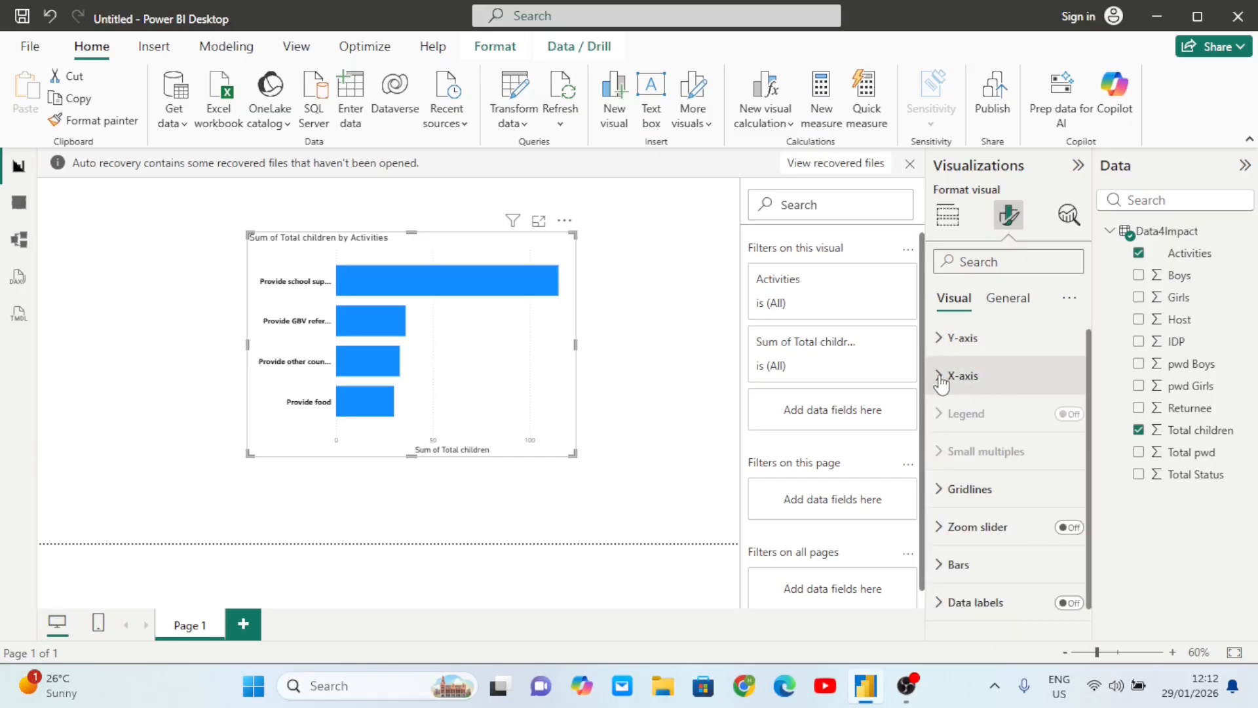
- Hide the horizontal axis values and the Sum of Total children axis title
click(941, 378)
scroll(1026, 499, down, 2)
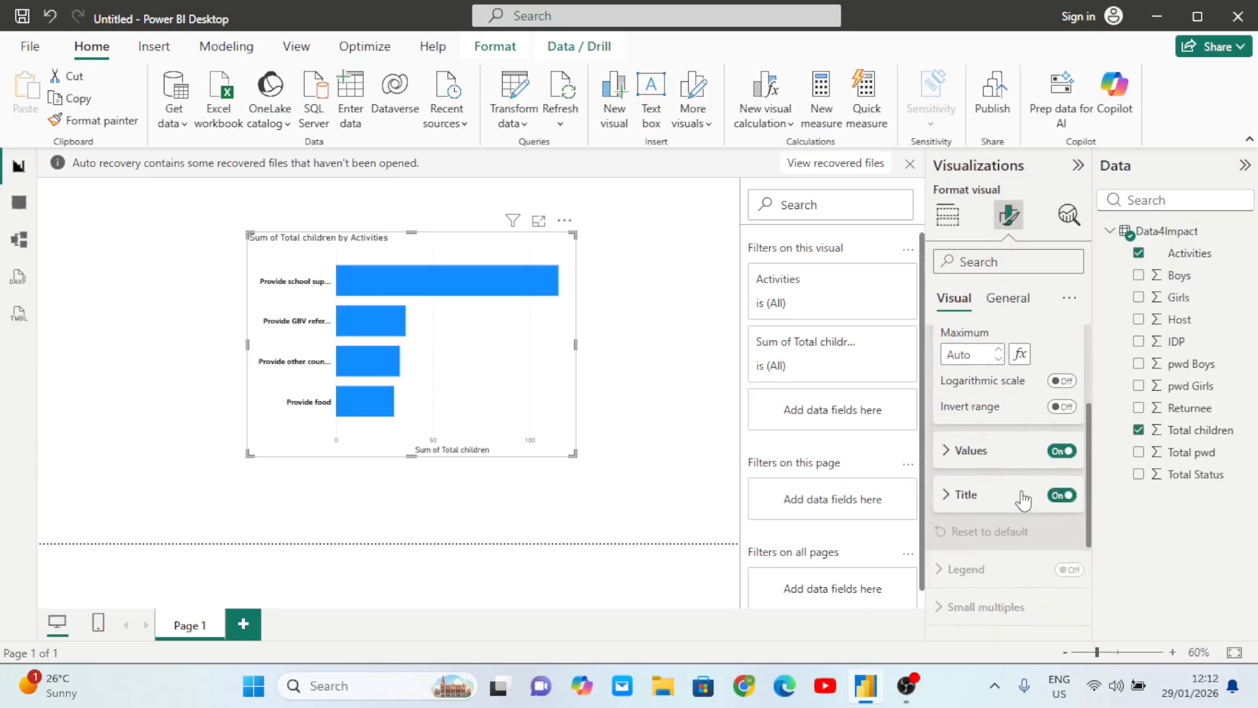
click(1061, 405)
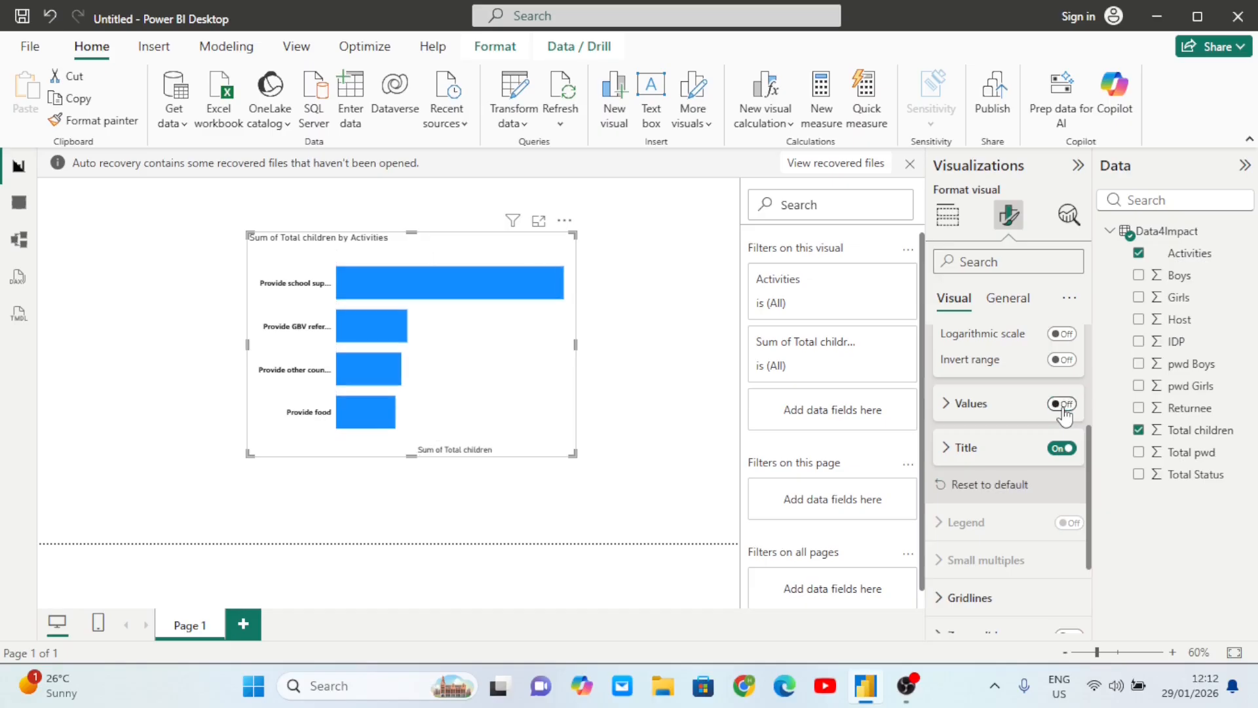
click(1058, 405)
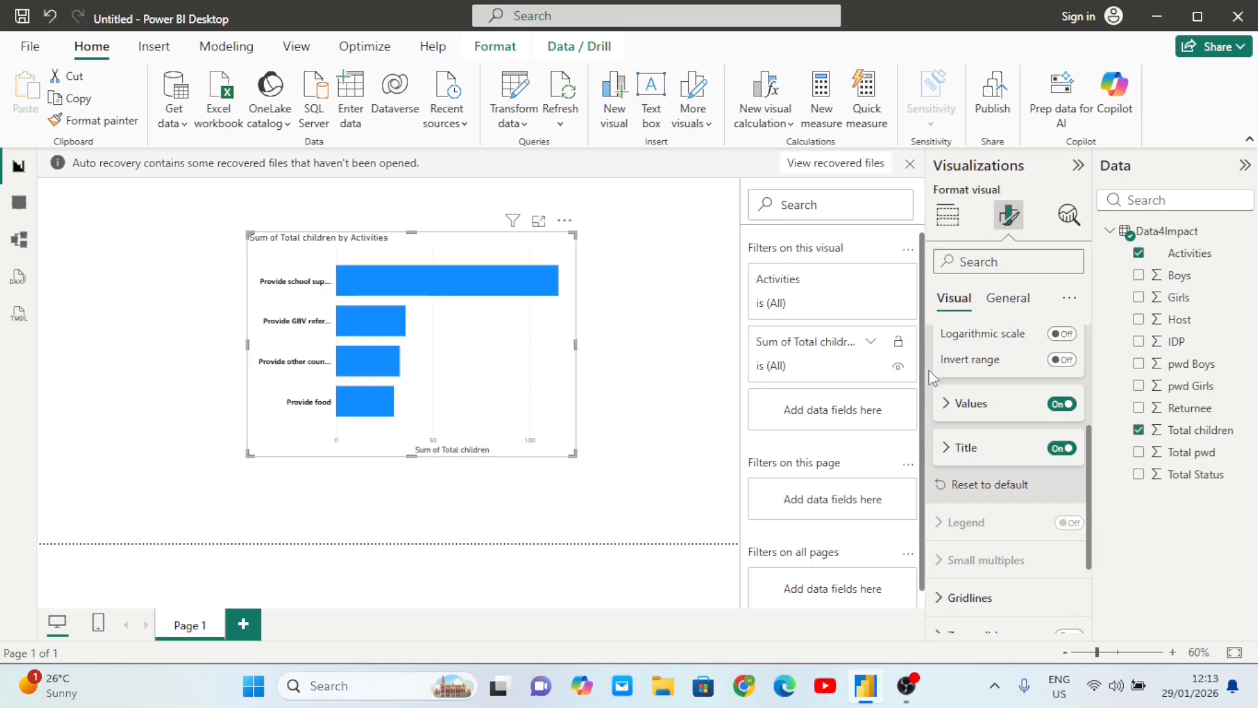
click(1061, 403)
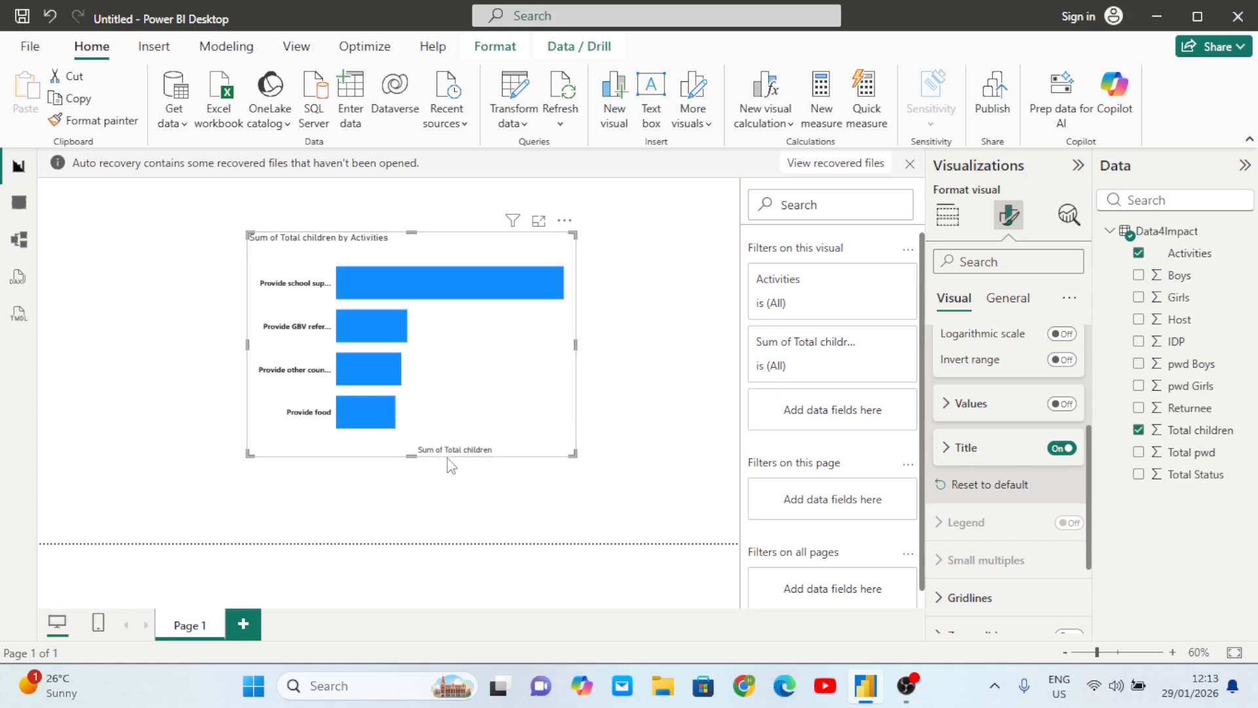
click(1061, 450)
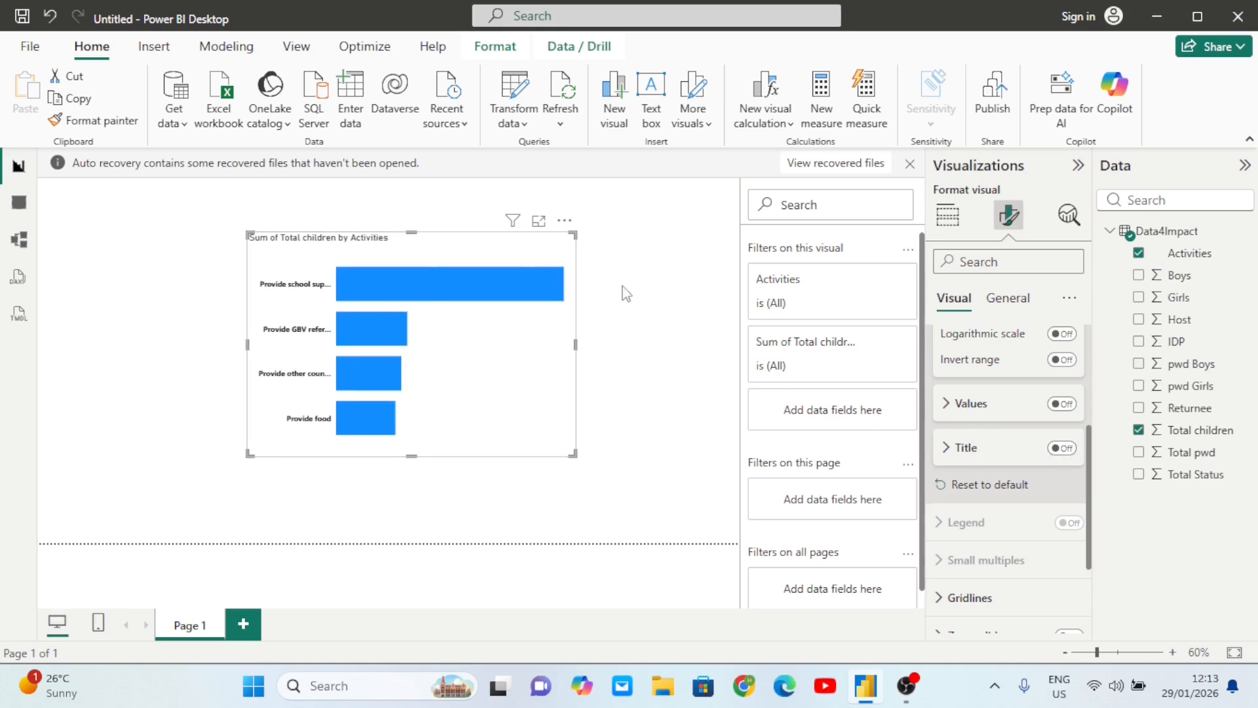
- Widen the chart rightward so labels show fully, then collapse the X-axis settings
drag(575, 345, 601, 345)
scroll(1020, 462, up, 3)
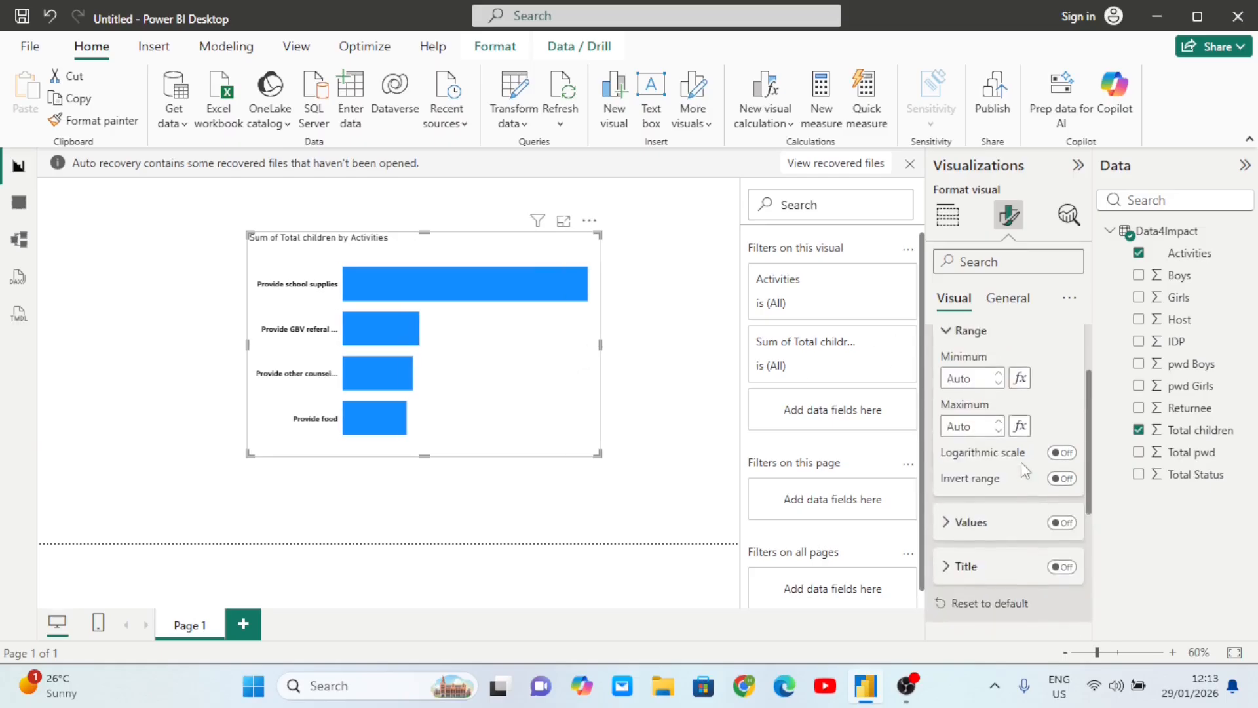
click(939, 384)
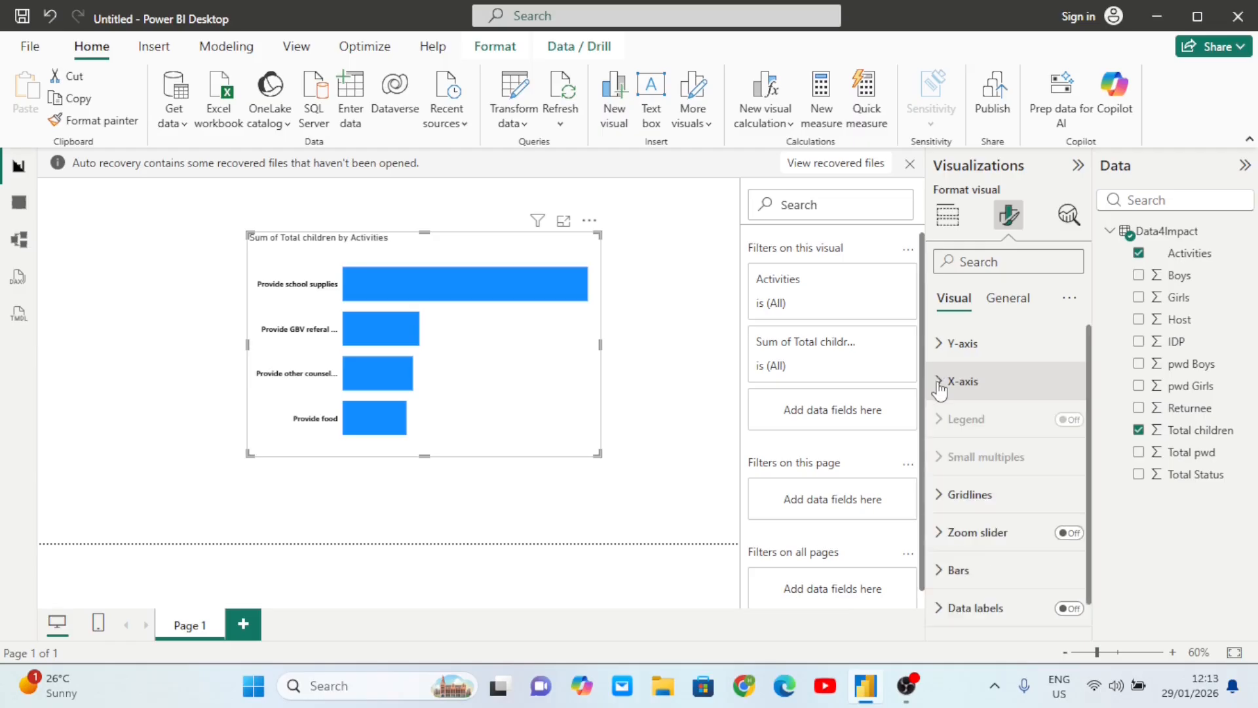
scroll(988, 536, down, 1)
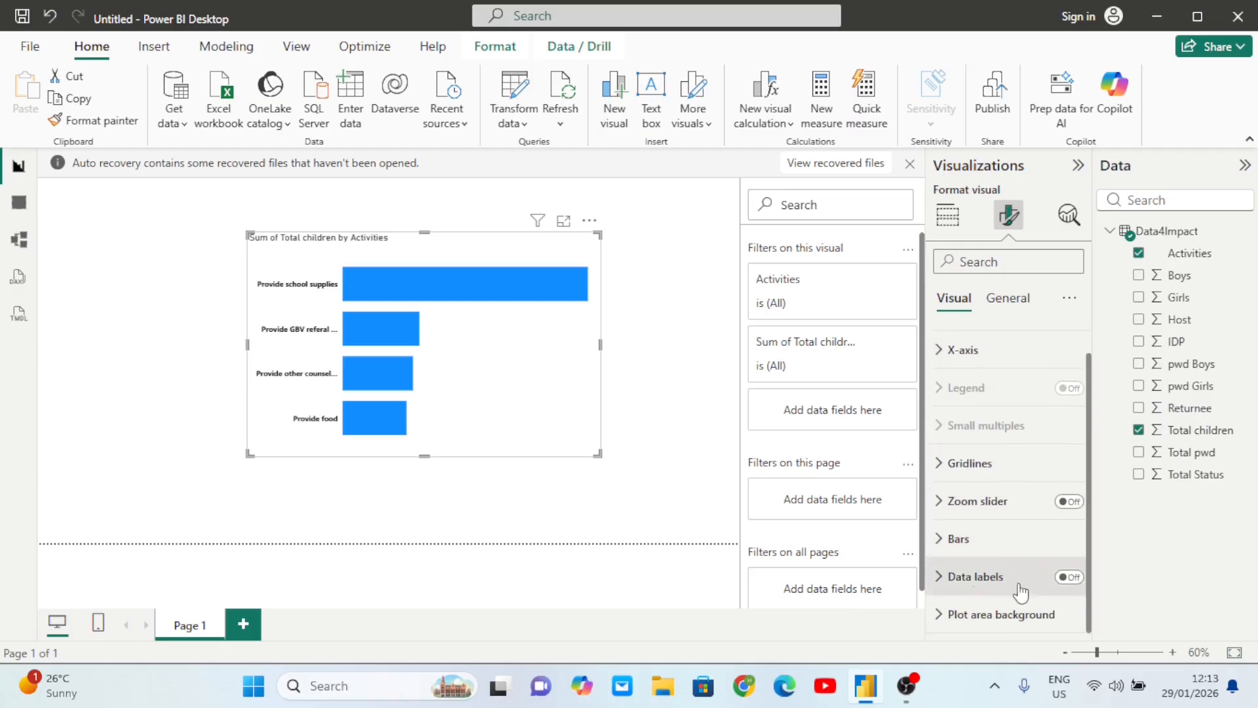
- Turn on data labels for the bars, showing values like 115, 36, 33, 30
click(1069, 577)
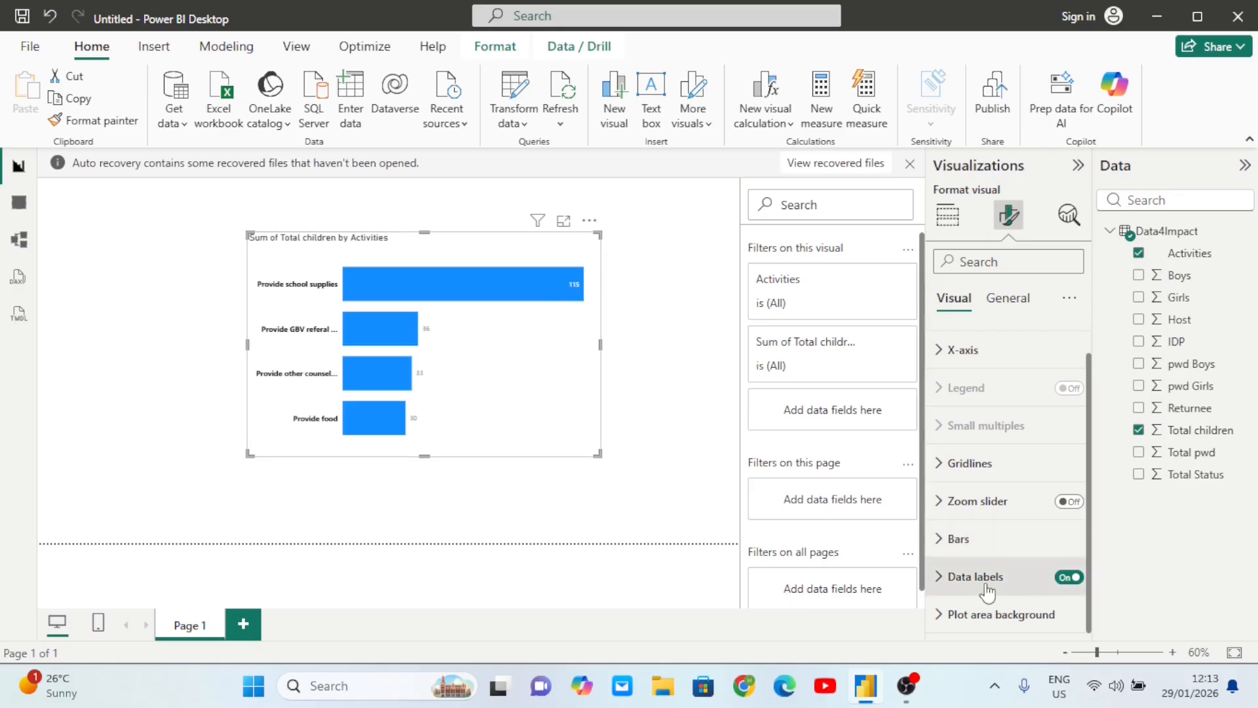
click(944, 585)
scroll(1026, 576, down, 4)
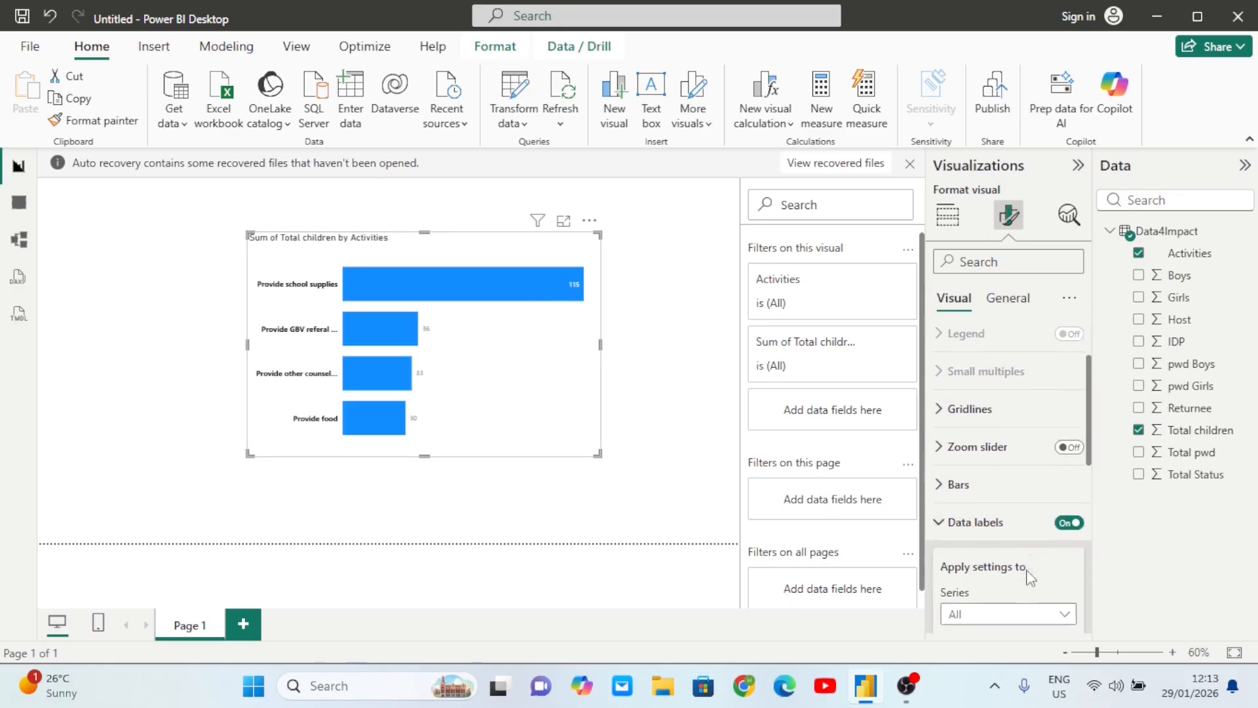
scroll(1027, 578, down, 3)
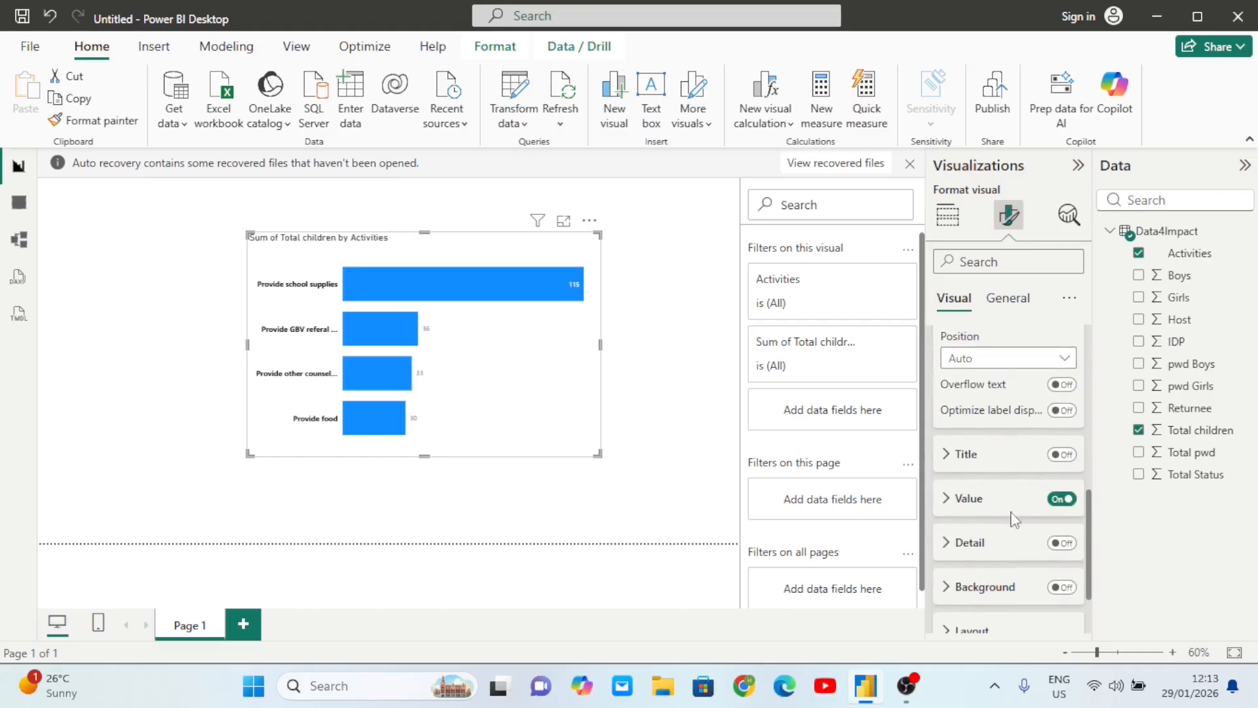
click(1061, 499)
click(1063, 499)
- Format the value labels as bold black text at size 15
click(951, 501)
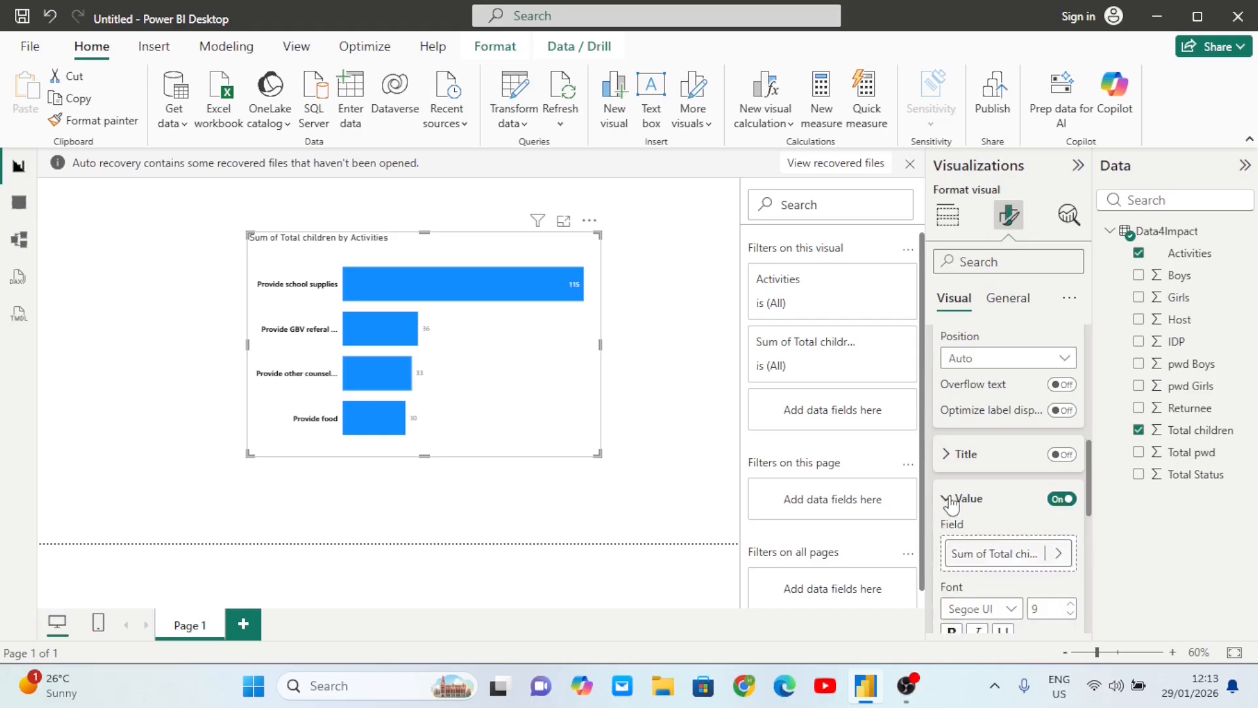
scroll(1026, 446, down, 3)
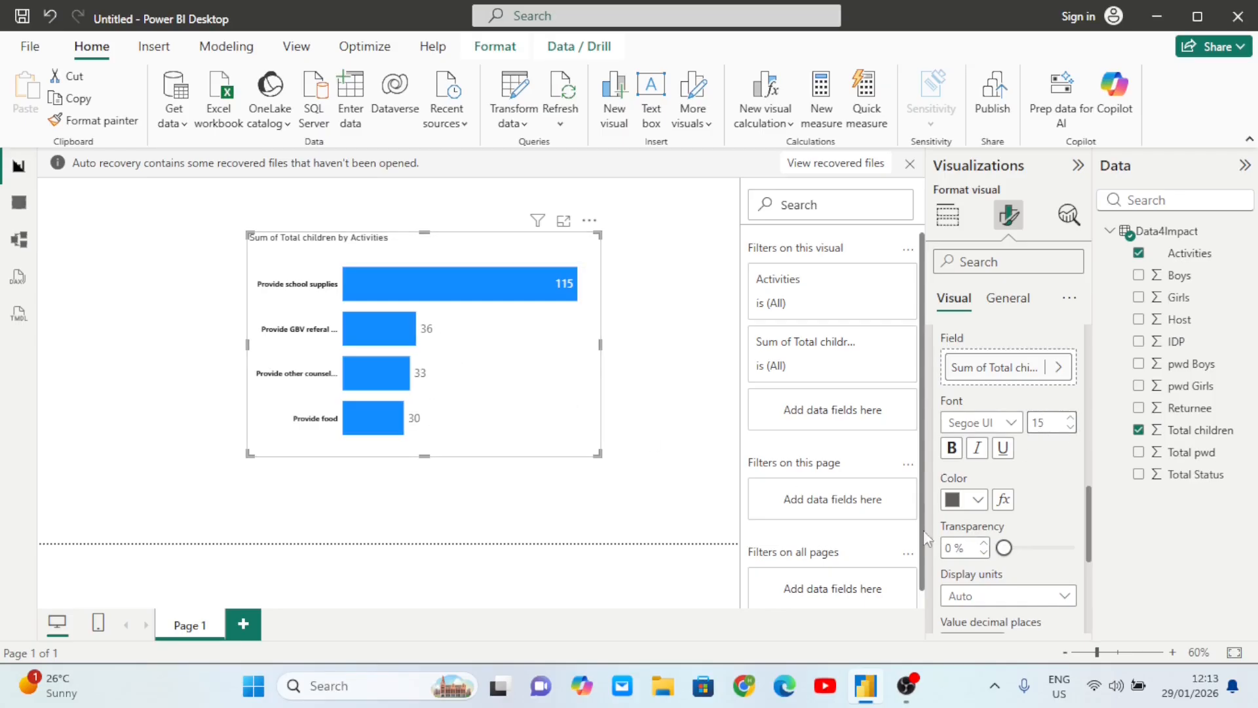
click(957, 458)
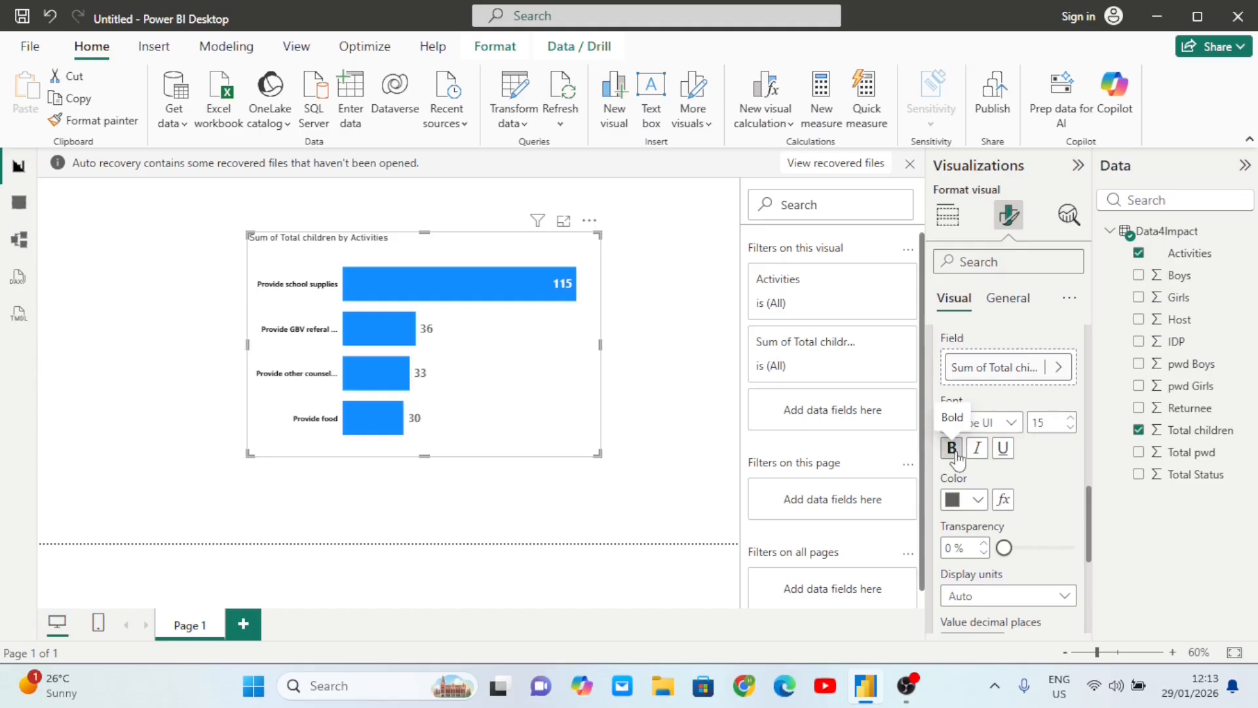
click(978, 502)
click(988, 390)
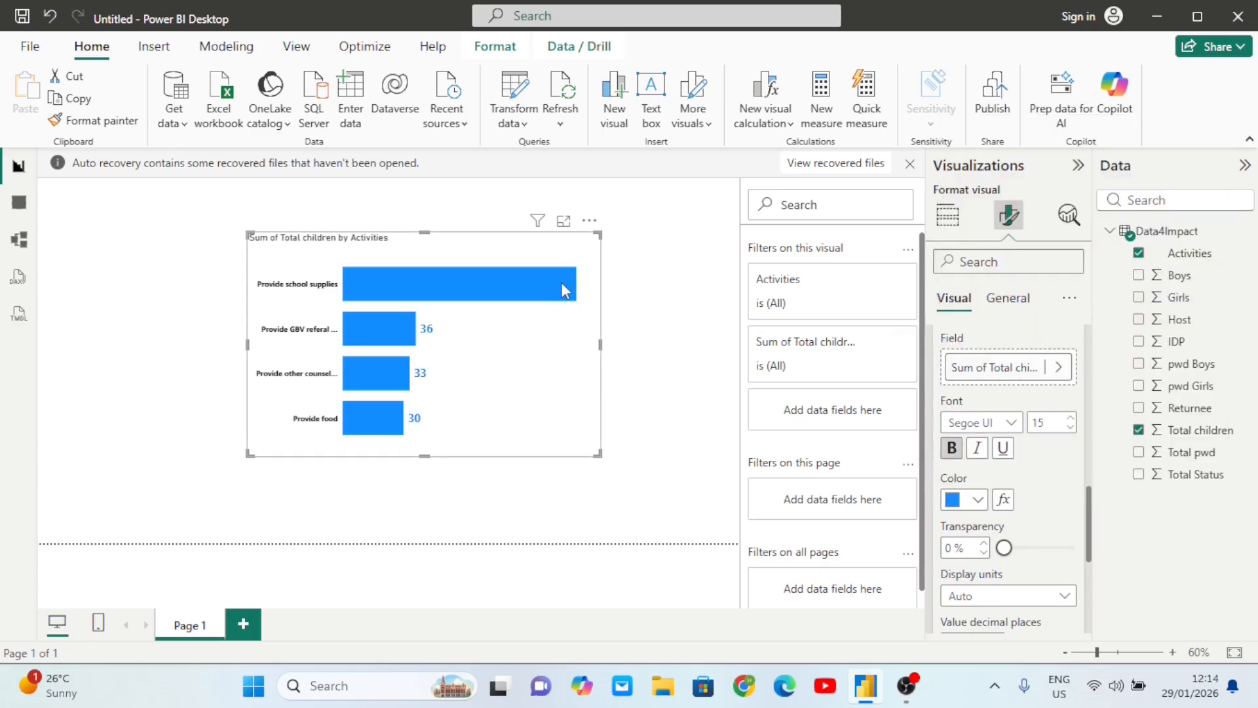
click(979, 502)
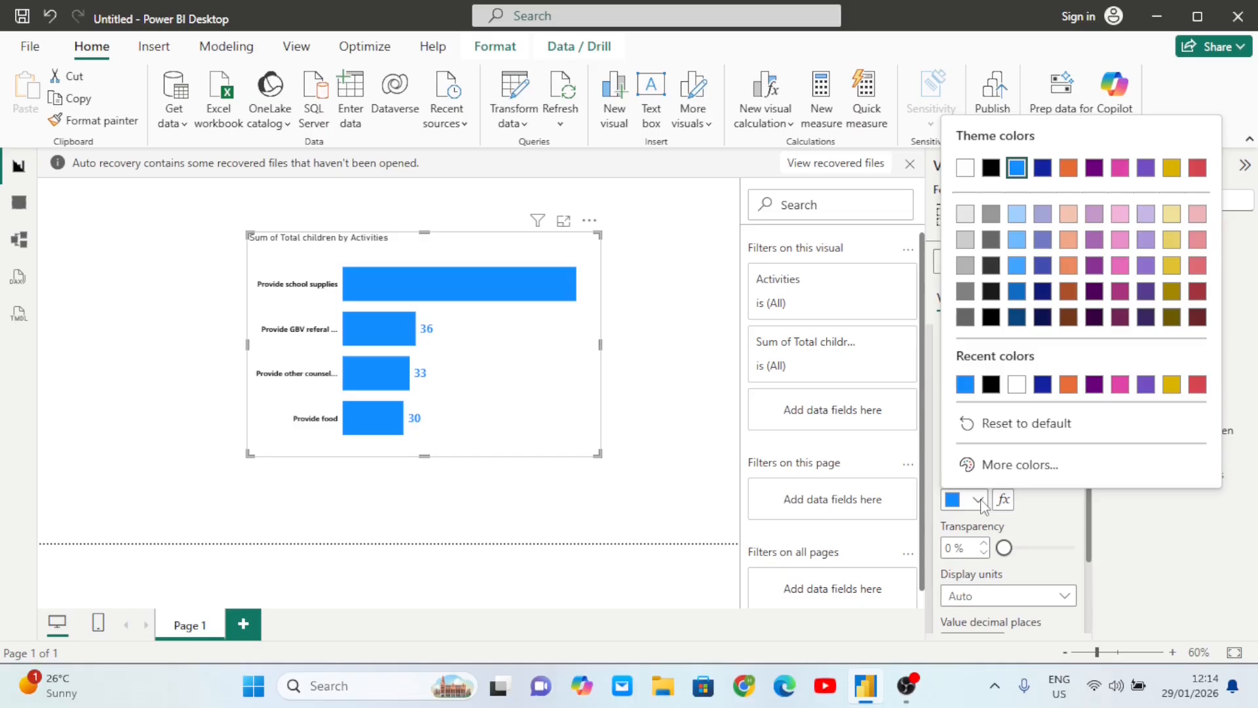
click(990, 384)
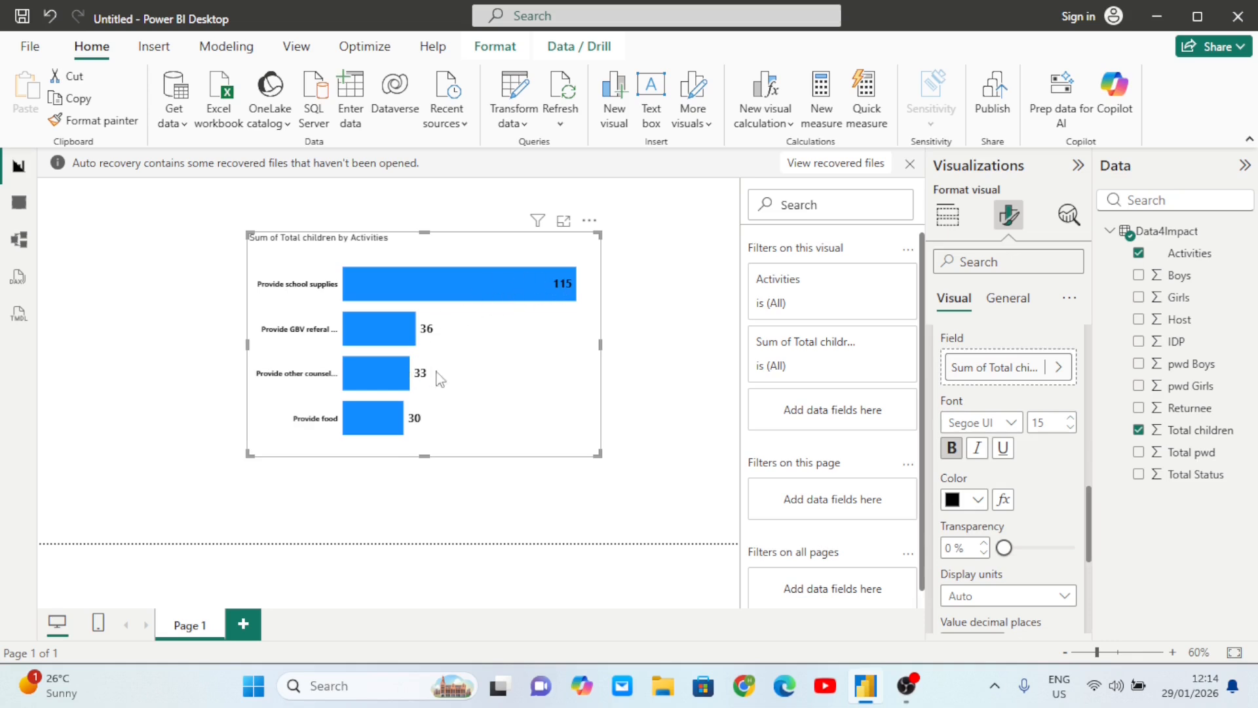
- Test Thousands as the value labels' display units, then set them back to None
scroll(1030, 433, down, 2)
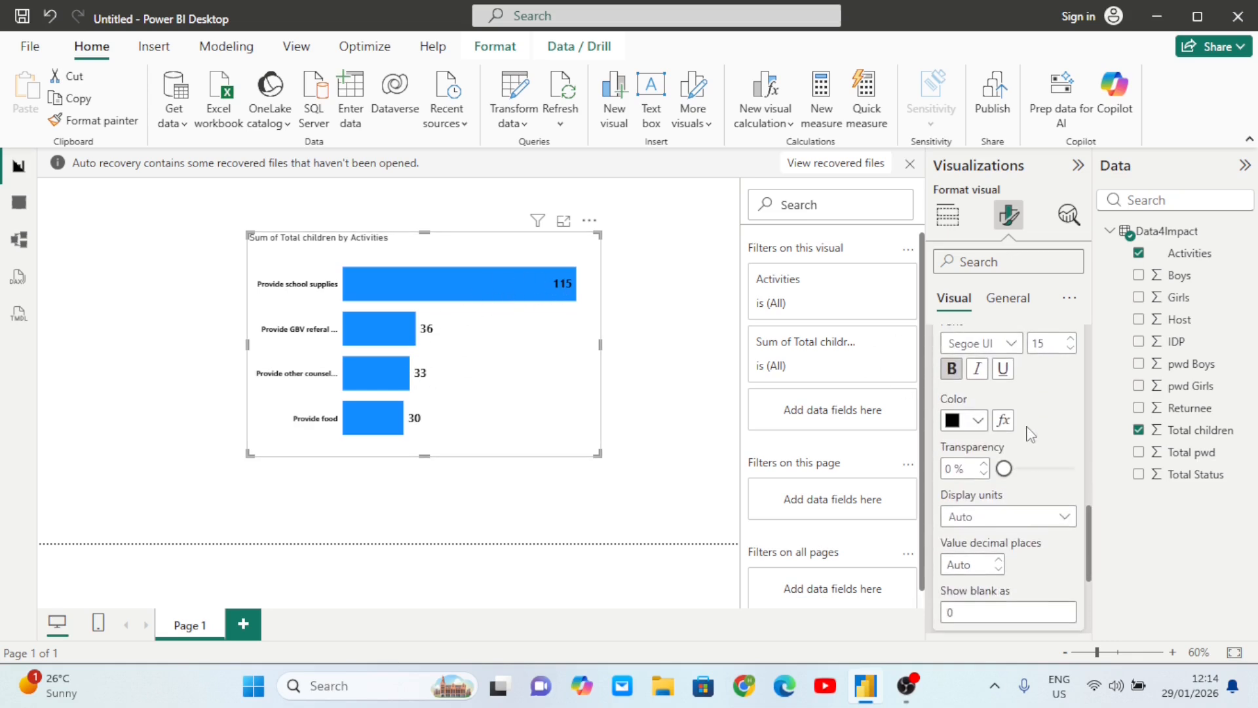
scroll(1006, 426, up, 1)
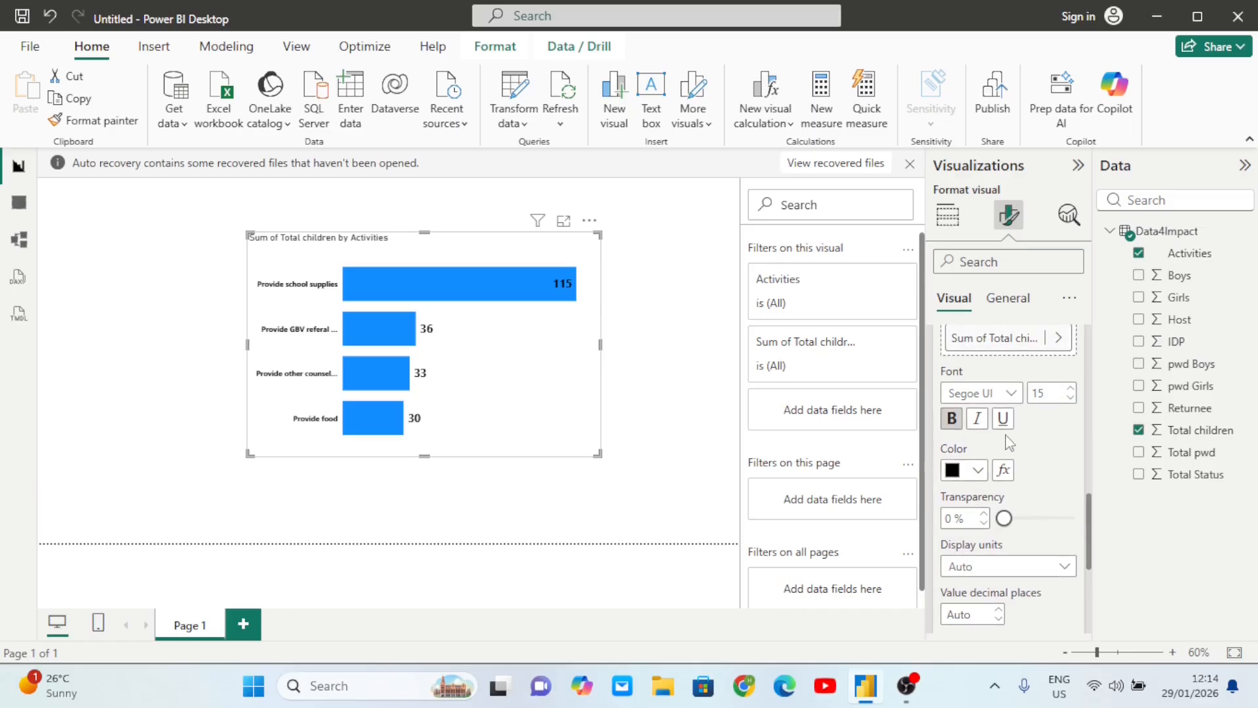
scroll(1063, 438, down, 3)
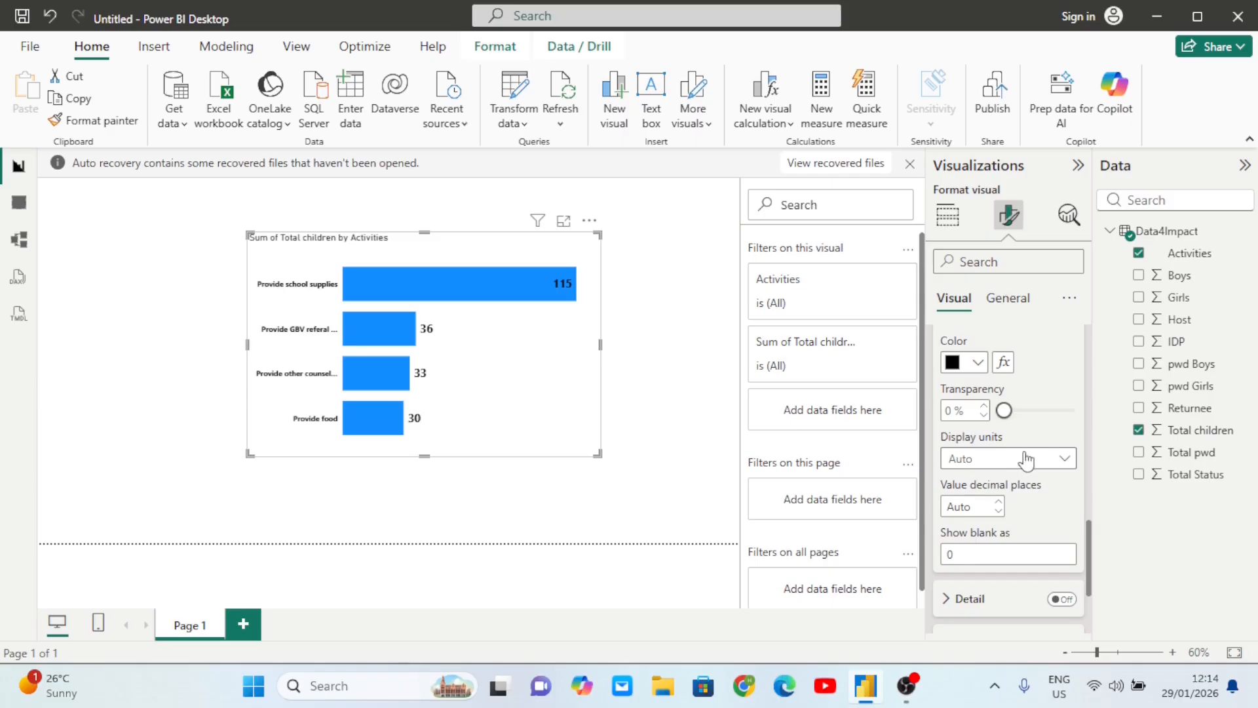
click(1061, 459)
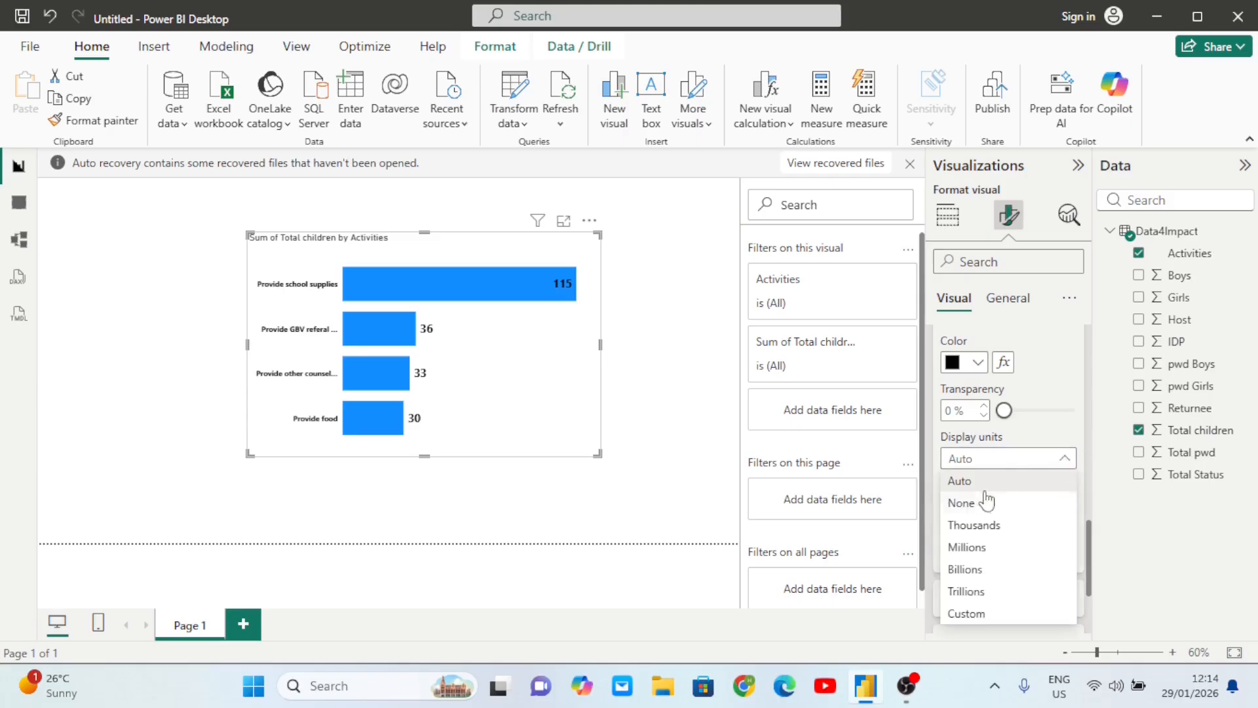
click(1000, 528)
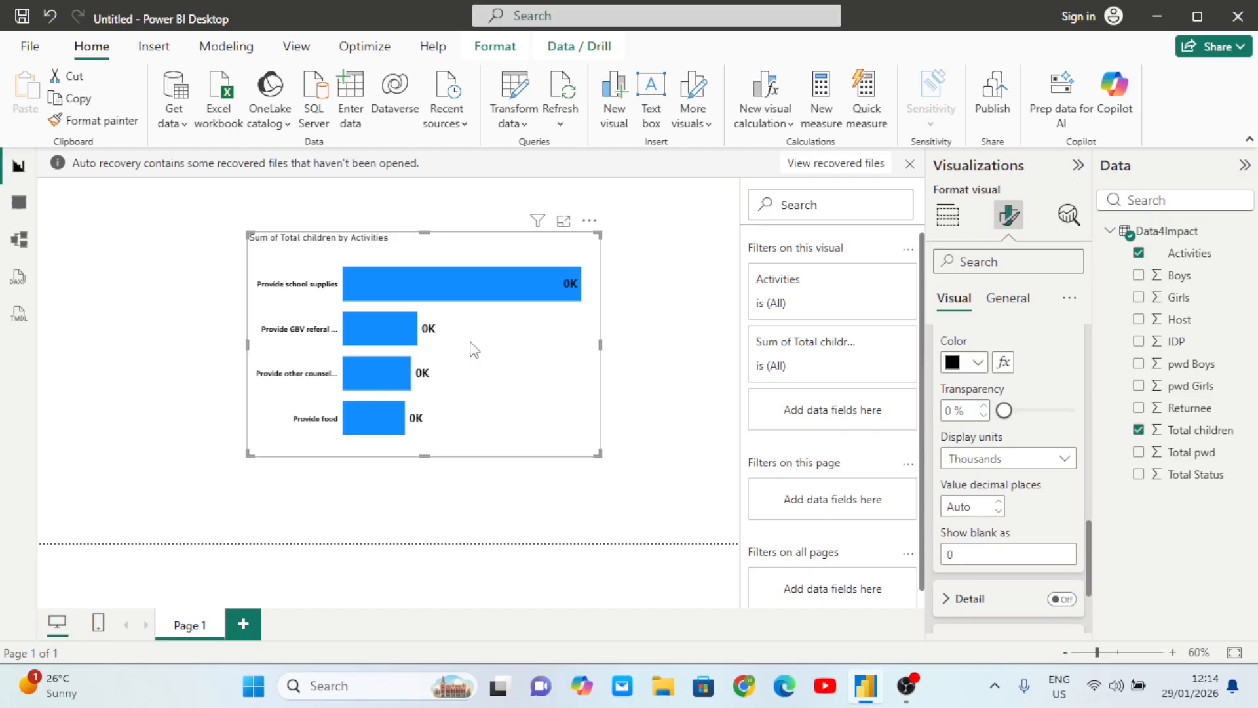
click(1060, 458)
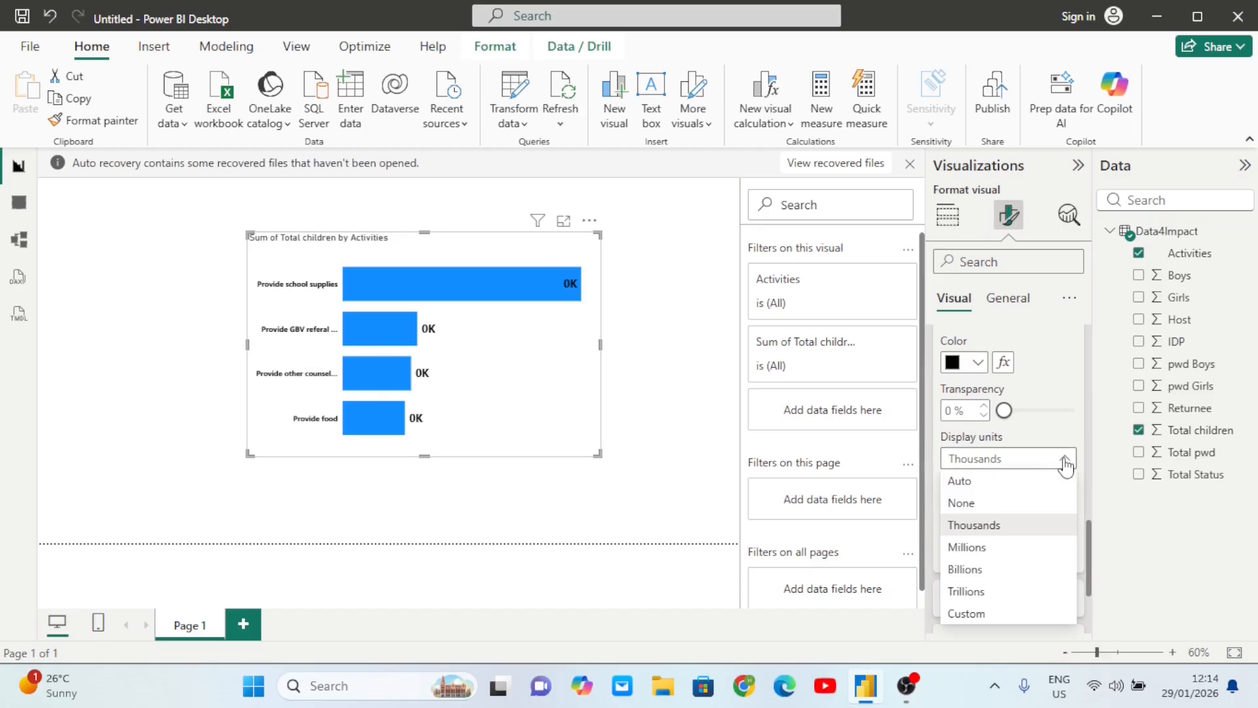
click(961, 503)
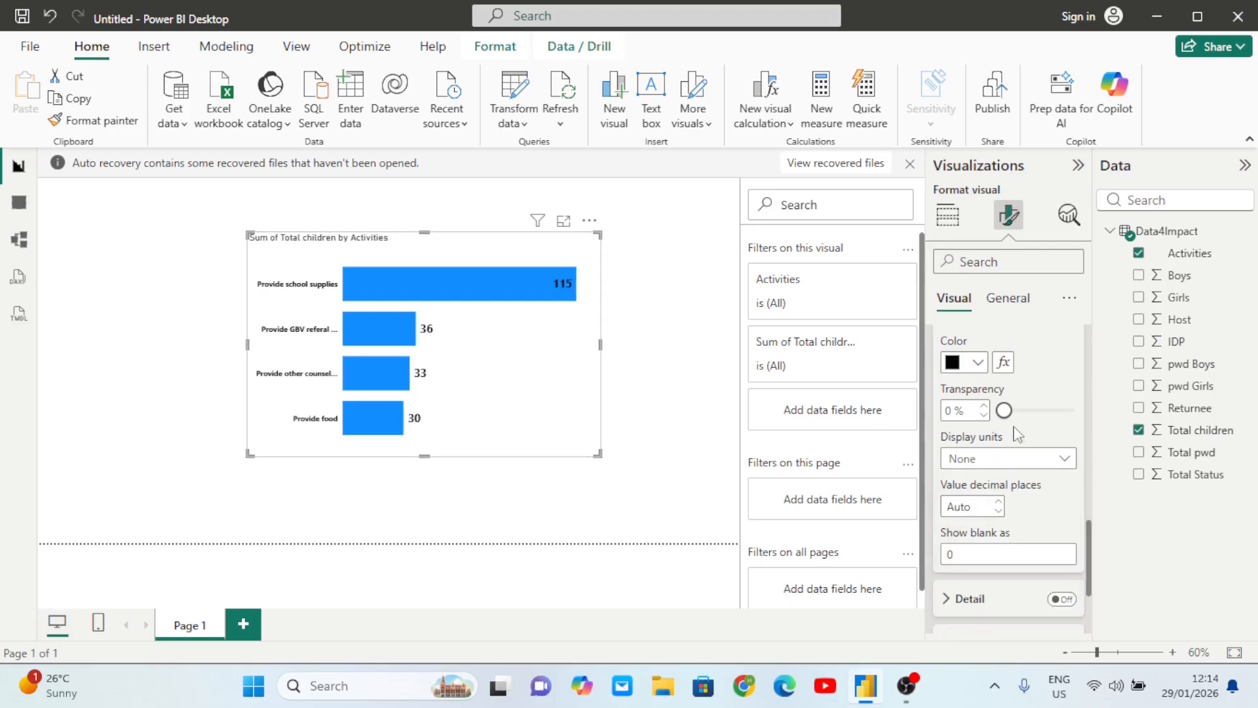
click(1048, 459)
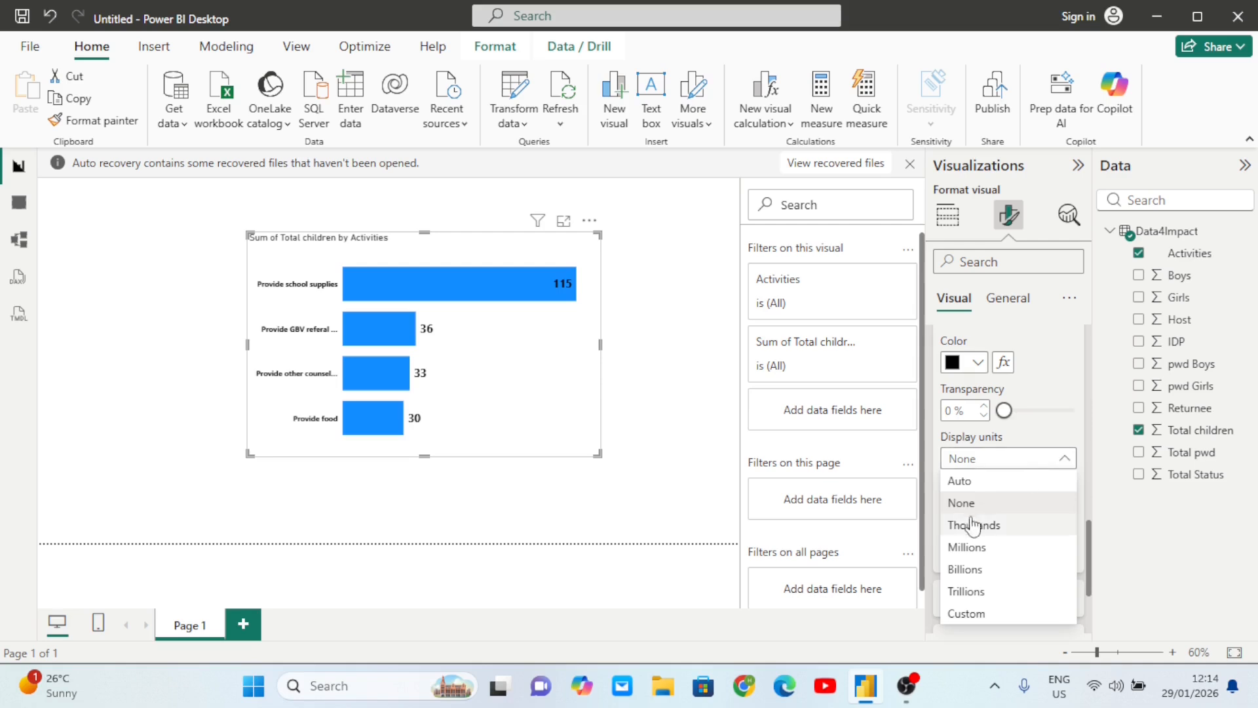
click(996, 527)
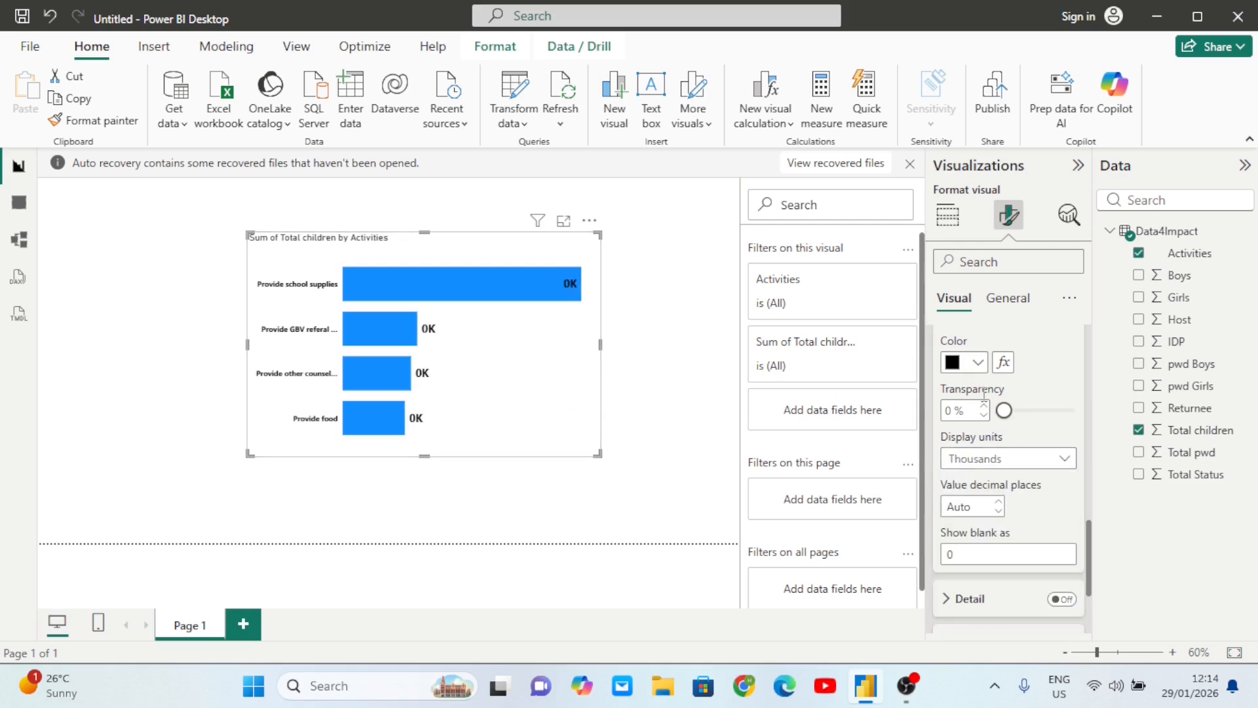
click(1065, 462)
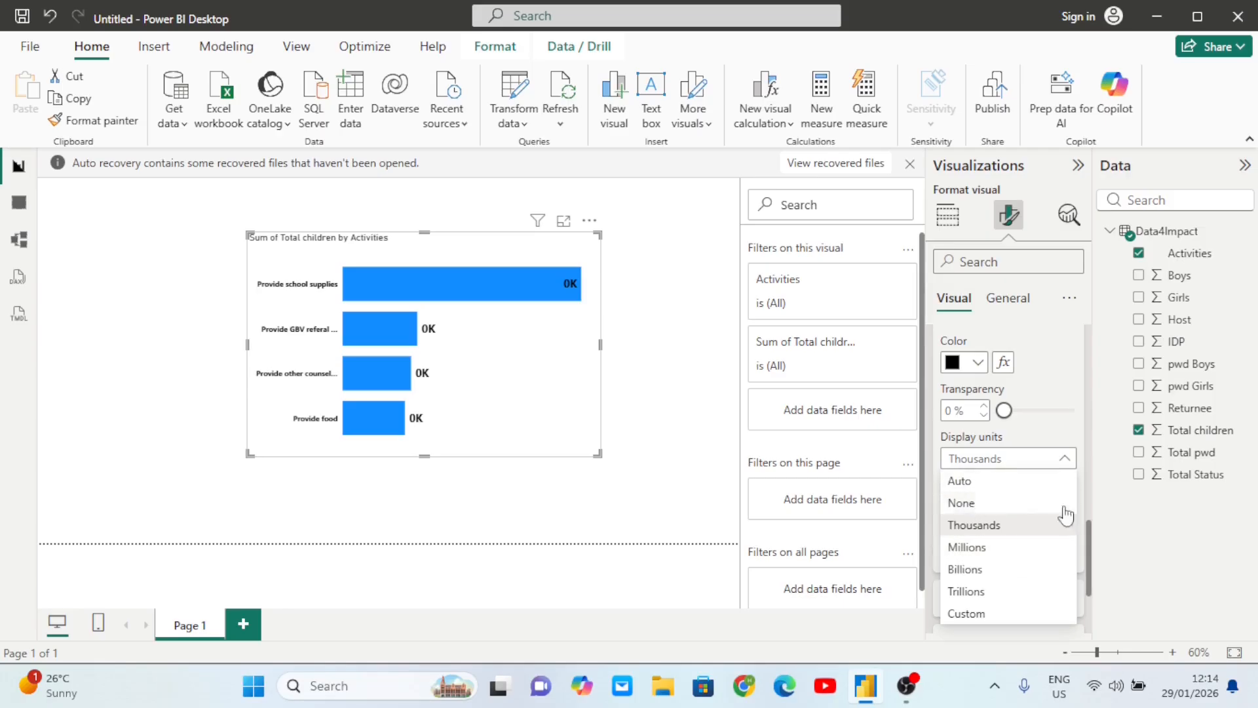
click(974, 503)
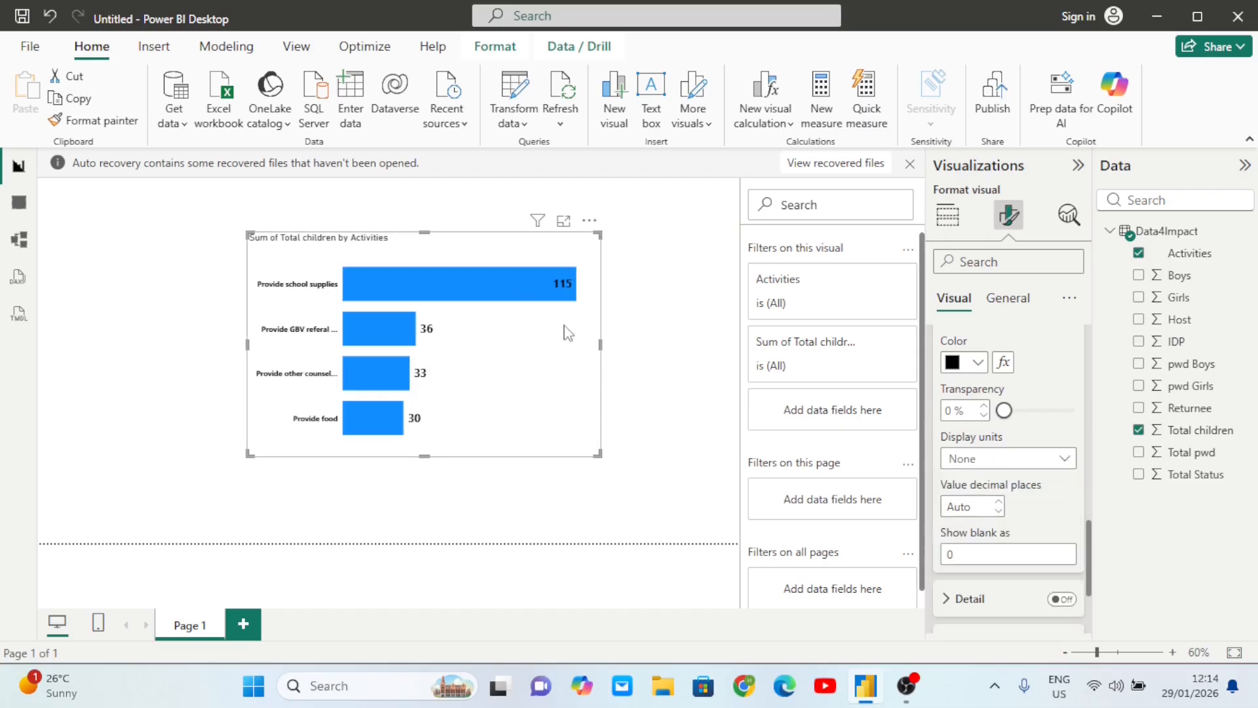
- Colour the chart bars pink (#E044A7) under Bars > Color
scroll(1031, 497, down, 3)
scroll(1030, 496, up, 4)
scroll(1031, 495, up, 5)
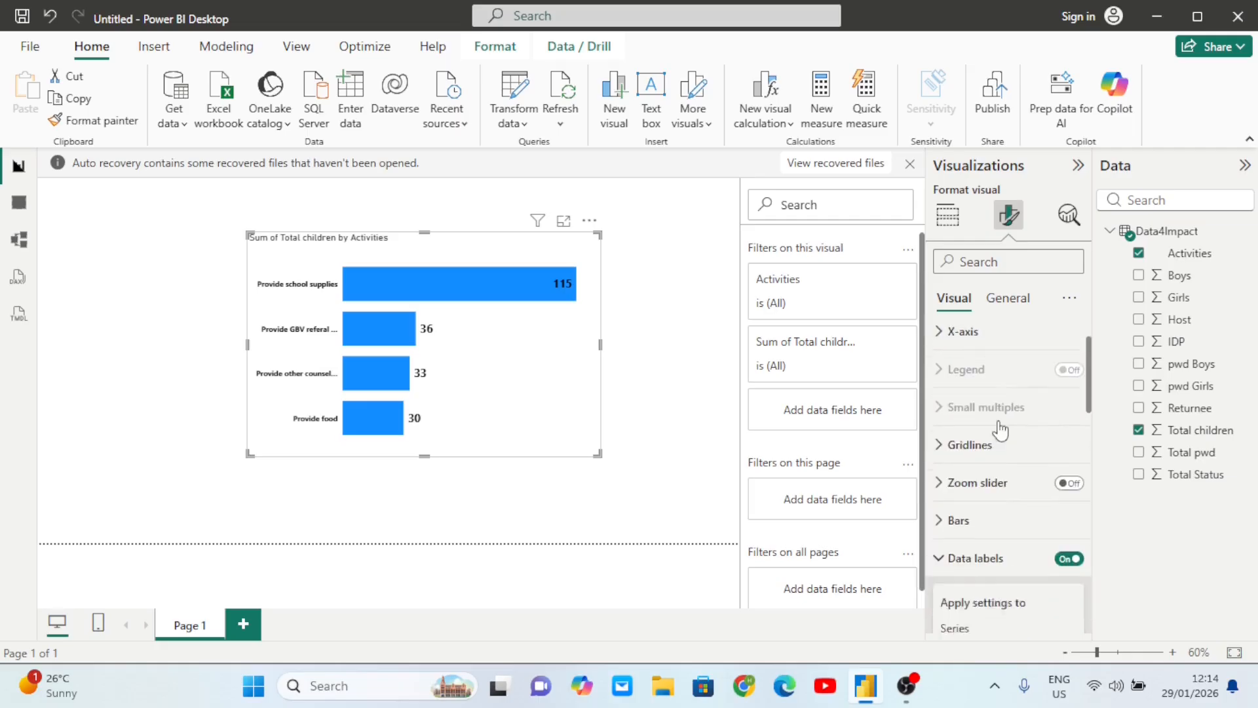
scroll(1001, 431, down, 3)
click(939, 411)
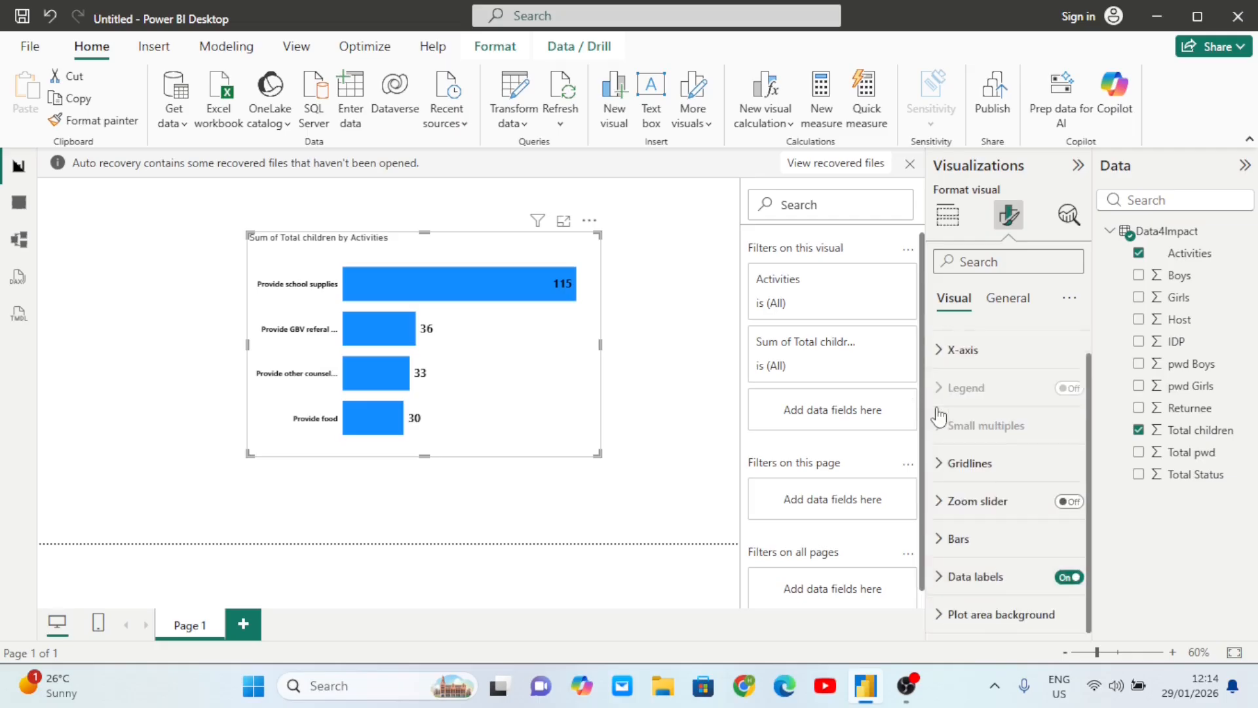
click(941, 541)
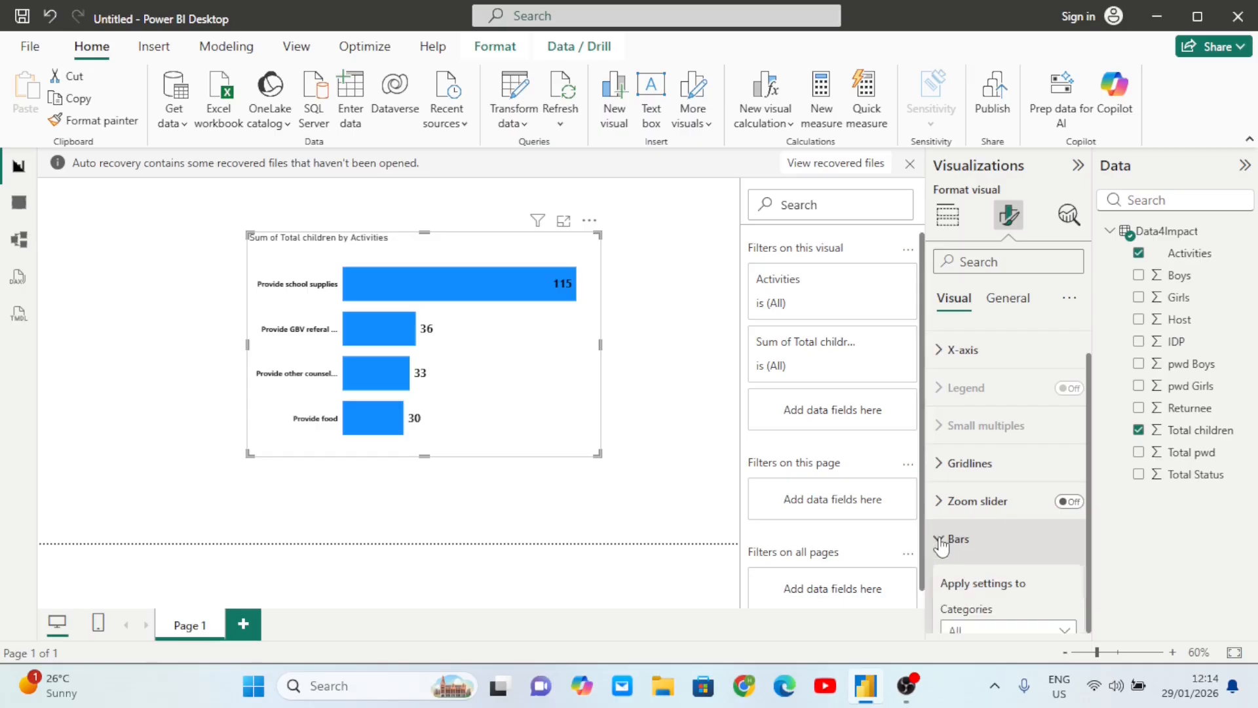
scroll(941, 544, down, 3)
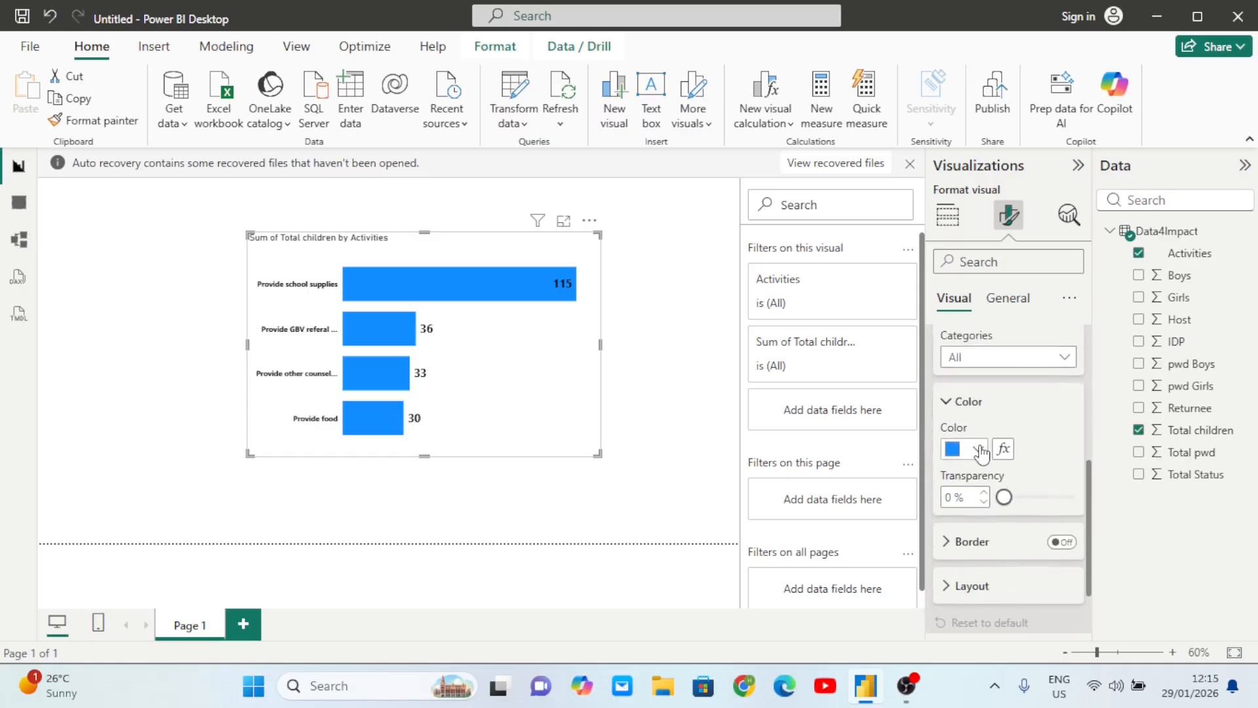
click(979, 450)
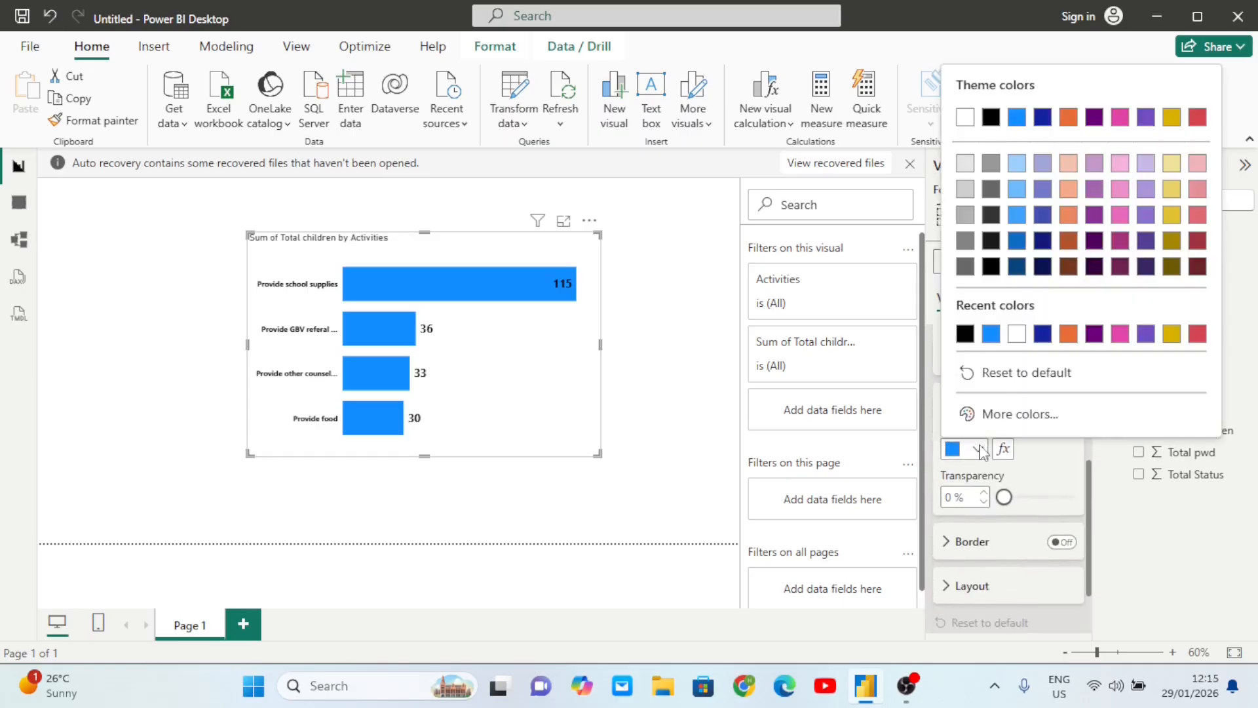
click(1123, 336)
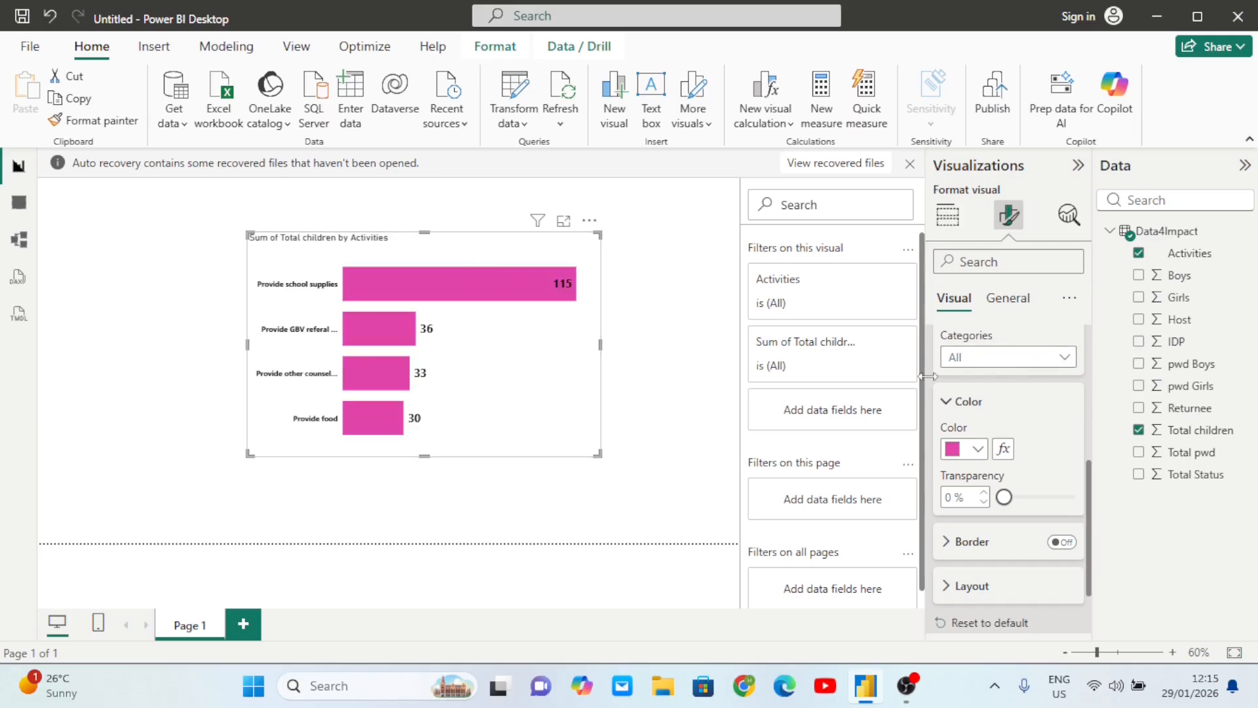
click(946, 403)
scroll(946, 403, up, 5)
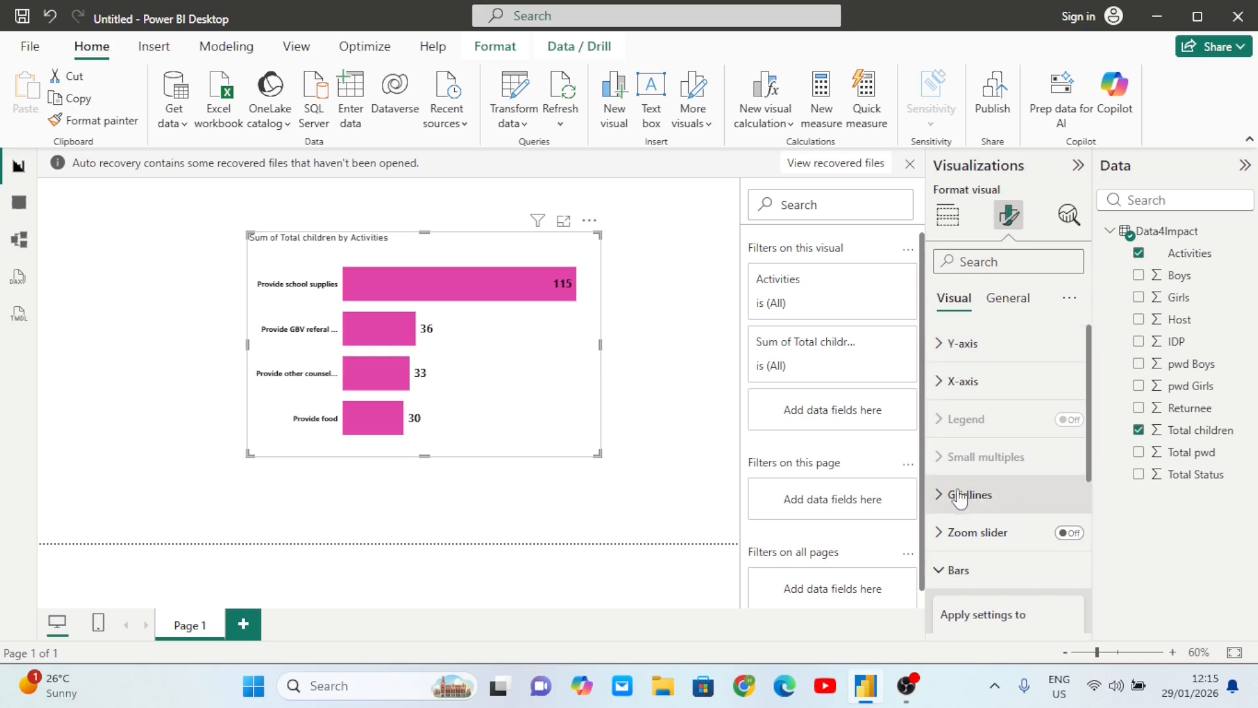
- Change the title text to 'Total children by Activities' by deleting 'Sum of '
click(1006, 304)
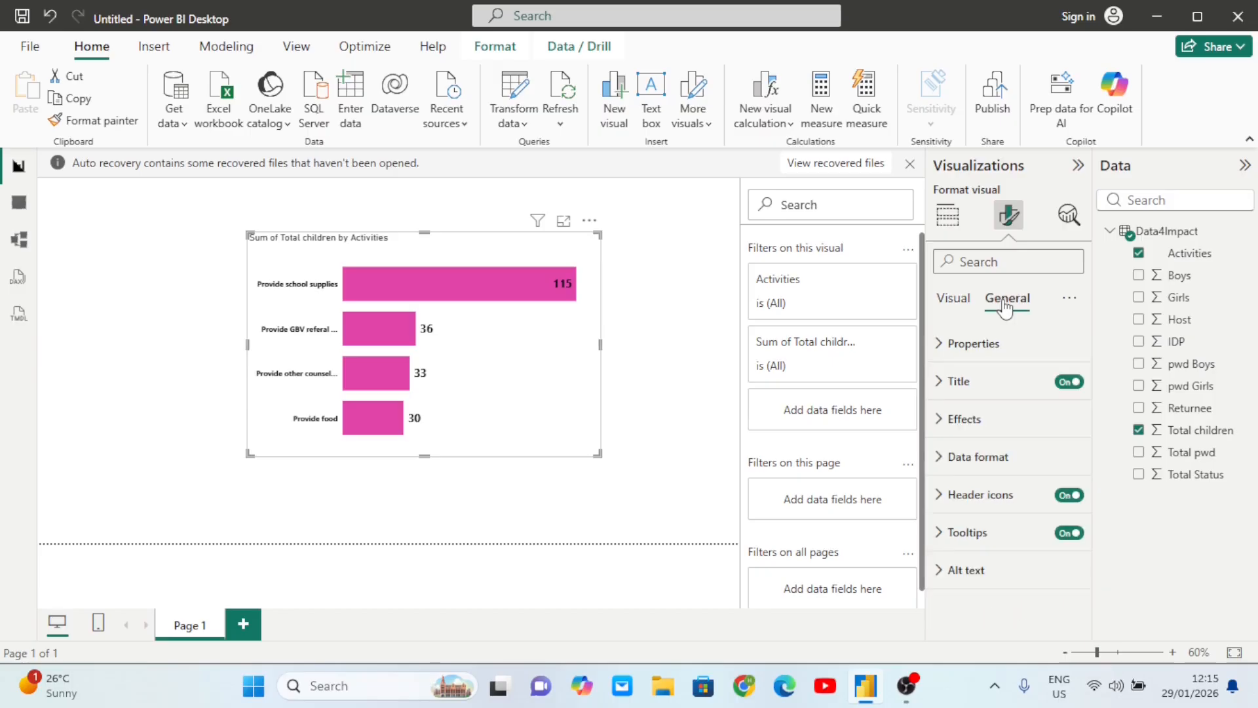
click(942, 387)
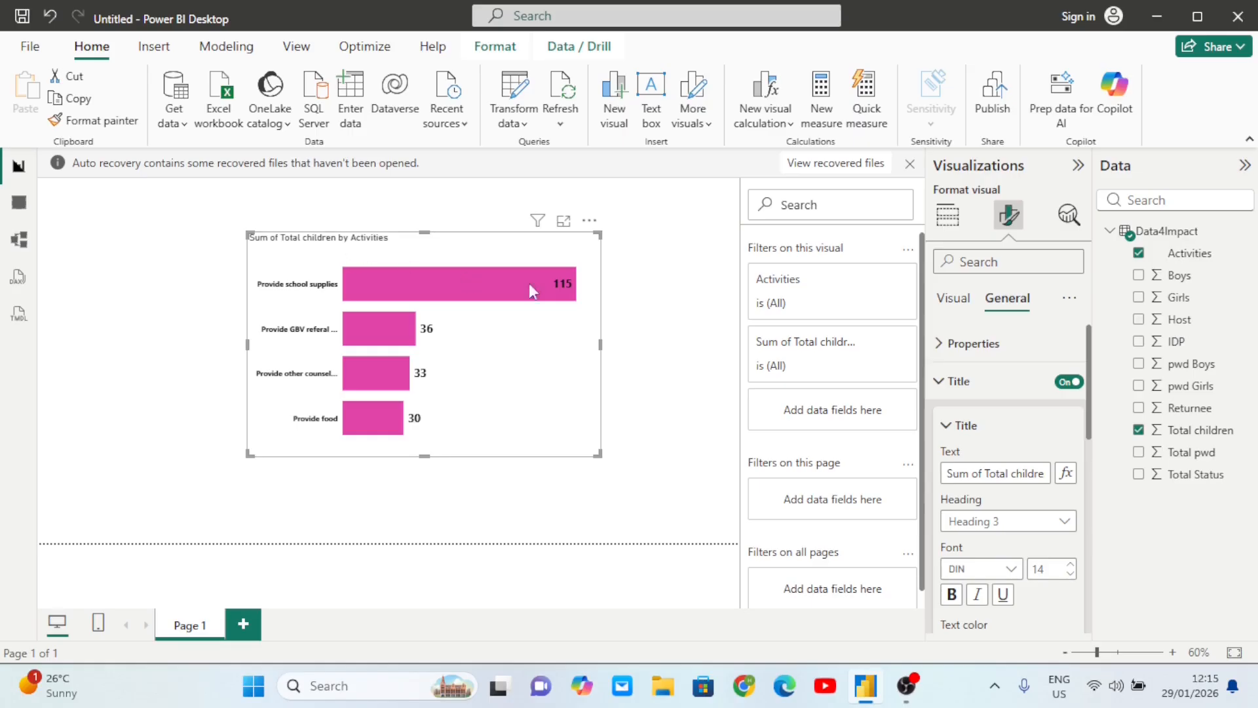
click(987, 474)
key(BackSpace)
key(BackSpace)
key(BackSpace)
key(BackSpace)
key(BackSpace)
key(BackSpace)
key(BackSpace)
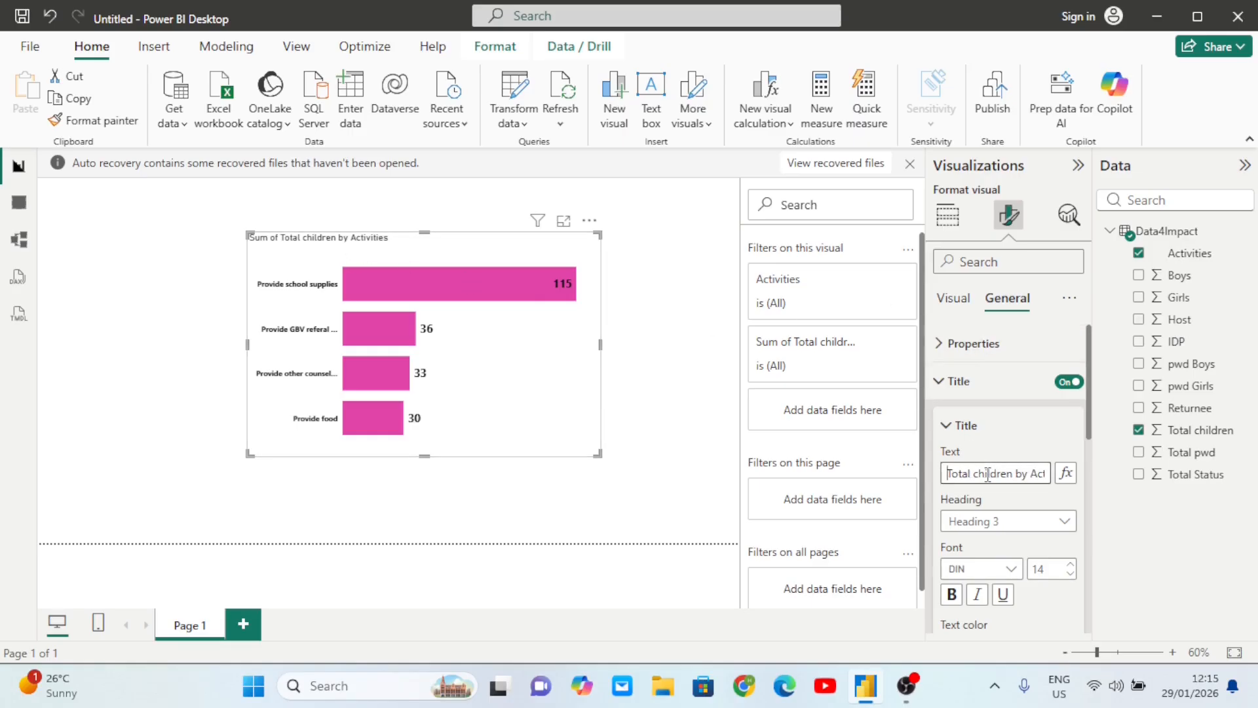
- Make the chart title bold and blue at size 22
scroll(982, 492, down, 2)
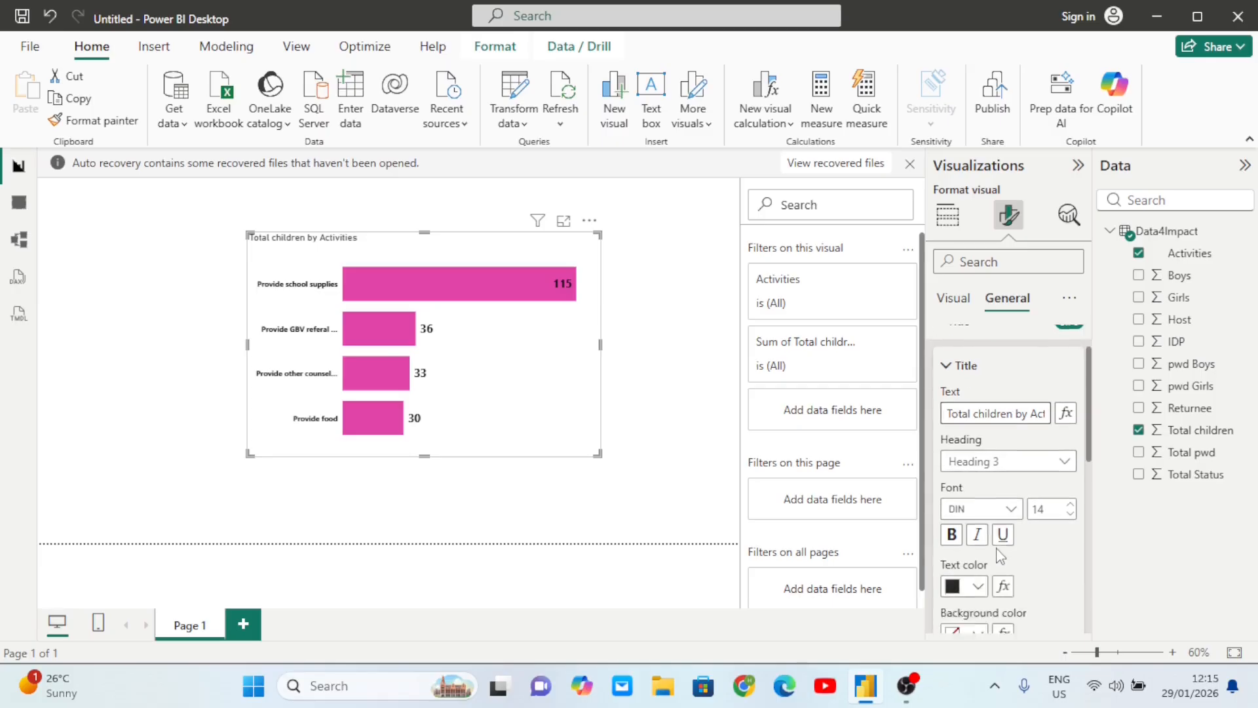
click(952, 478)
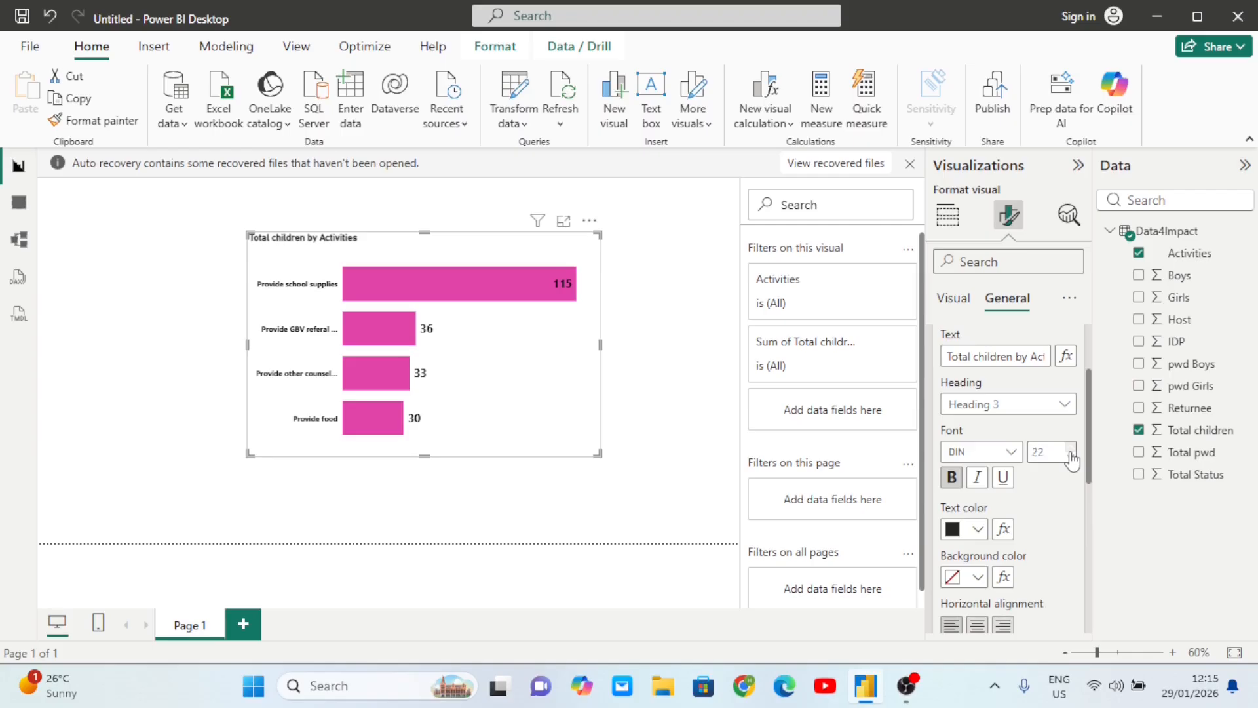
click(978, 530)
click(1020, 415)
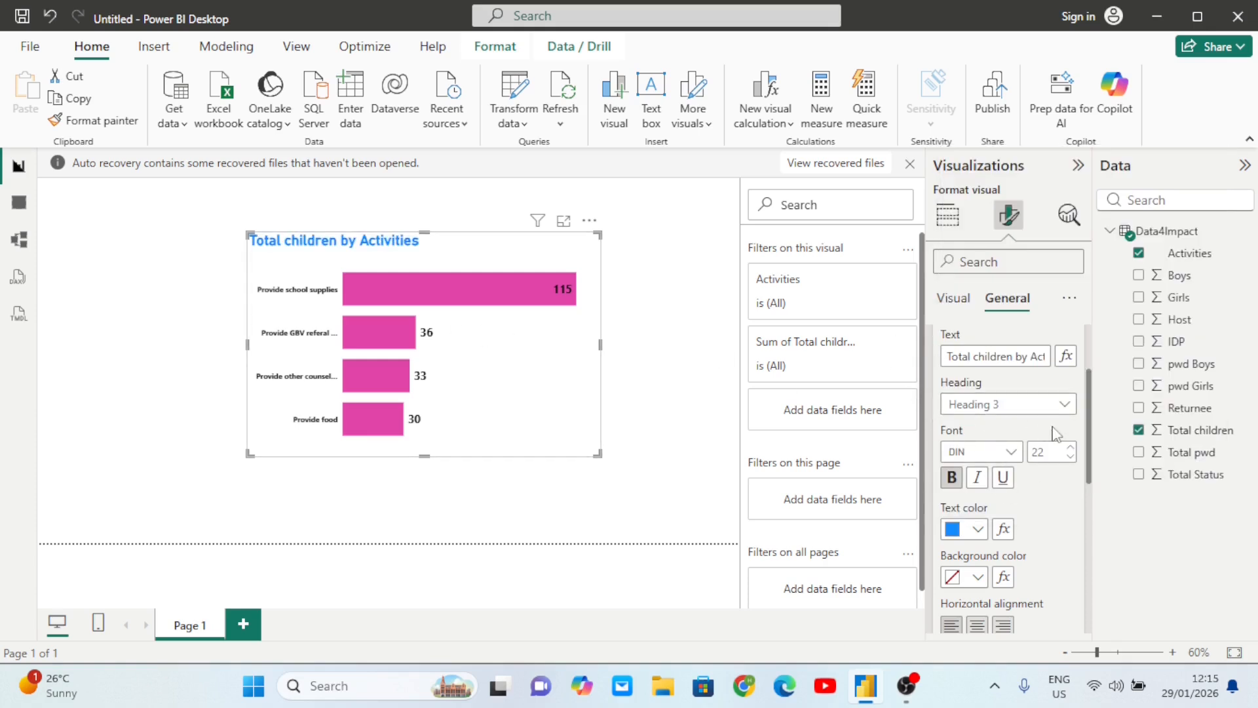
- Centre the chart title after trying right and left alignment
scroll(1019, 550, down, 2)
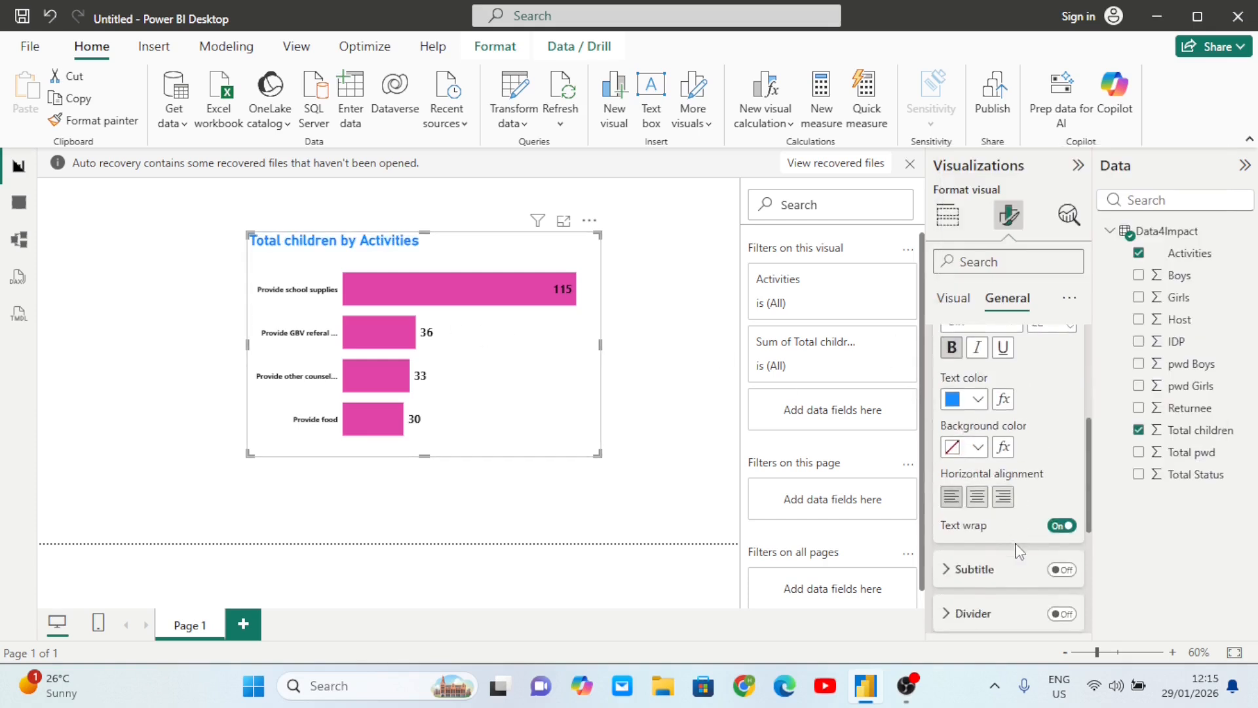
click(976, 494)
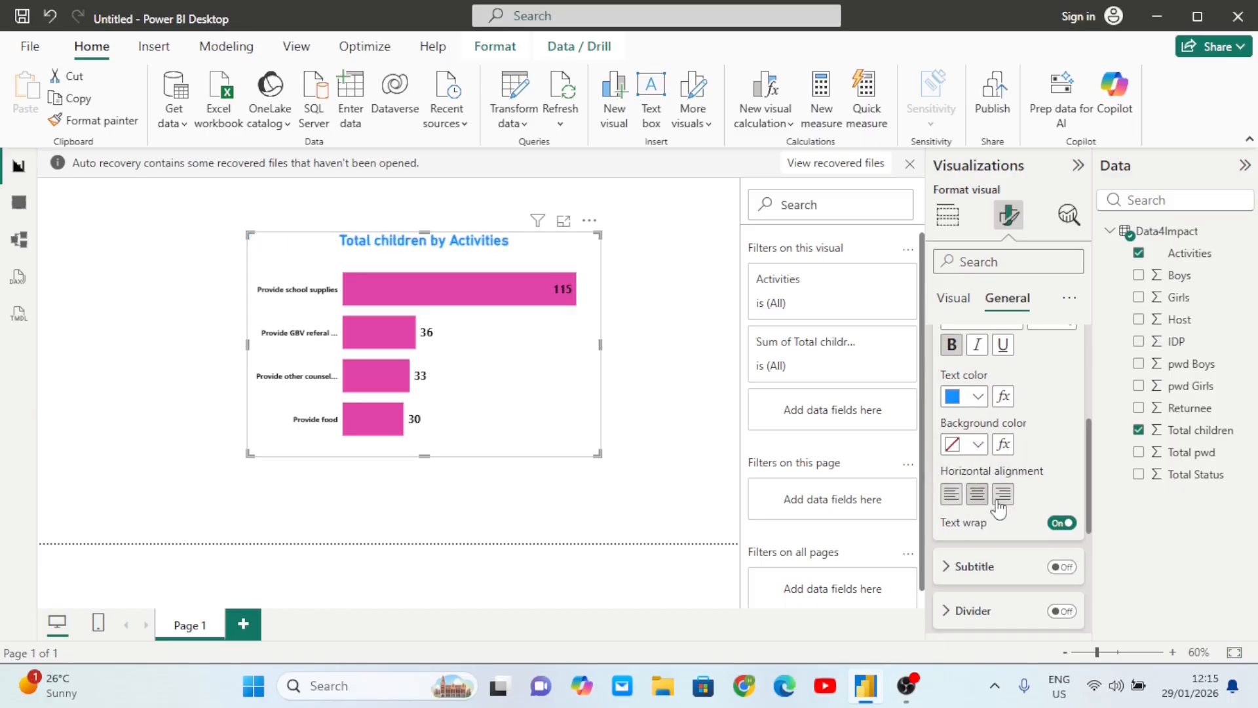
click(998, 500)
click(952, 496)
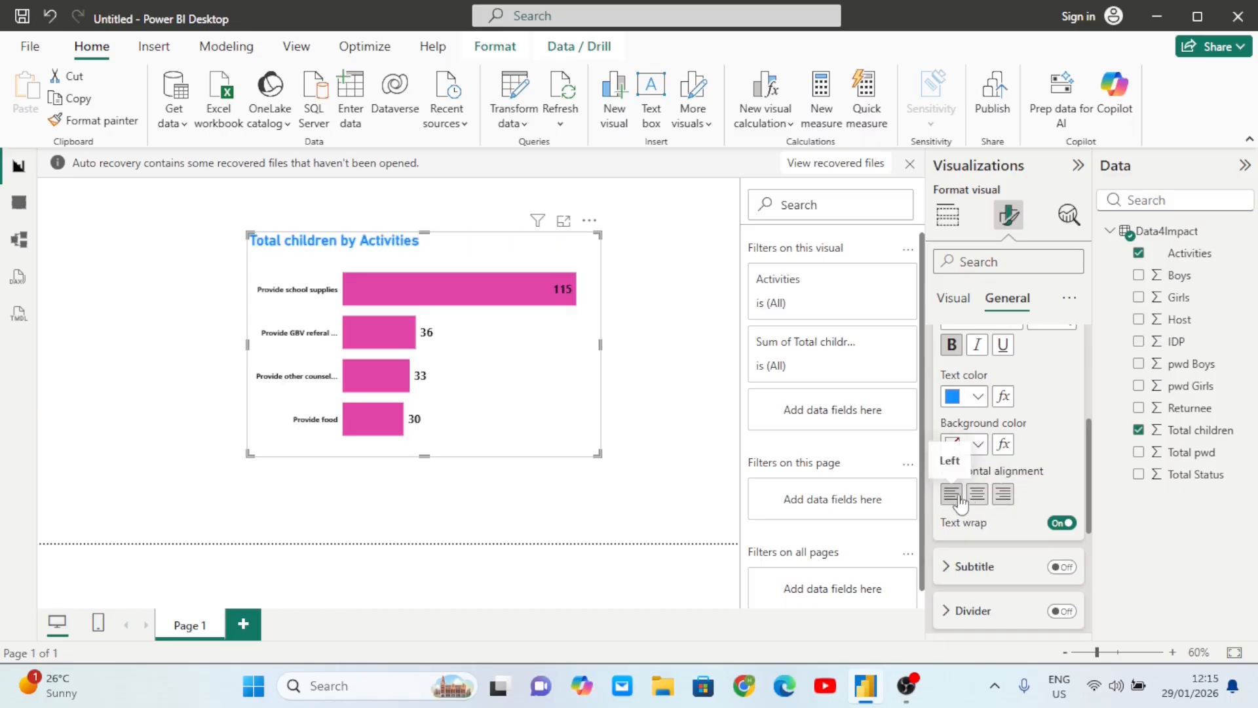
click(977, 497)
scroll(981, 503, down, 2)
scroll(981, 501, down, 1)
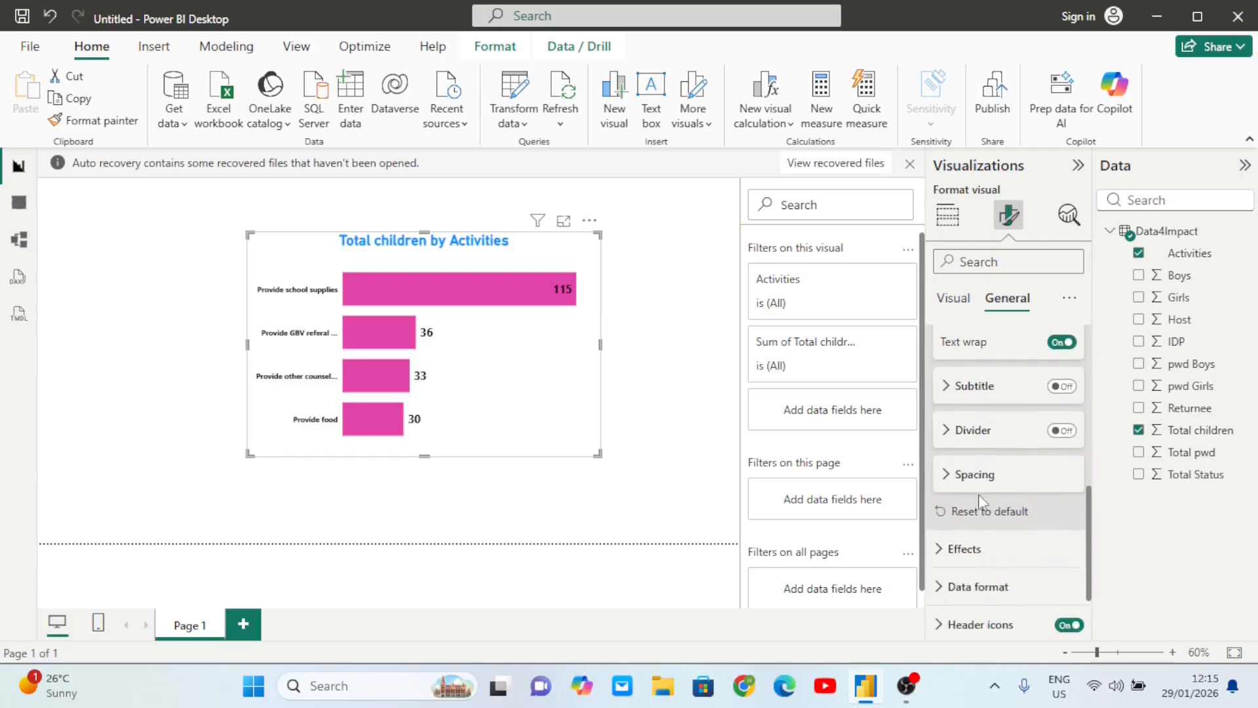
scroll(981, 504, up, 2)
scroll(981, 503, up, 3)
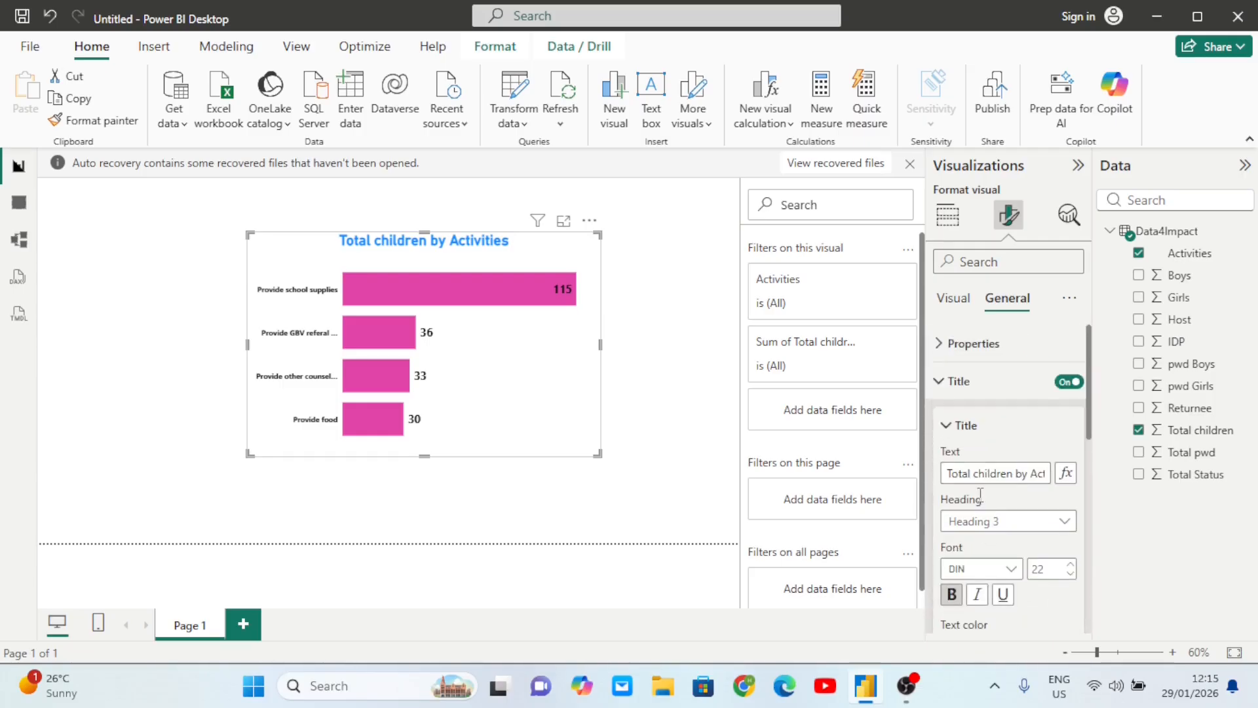
click(940, 383)
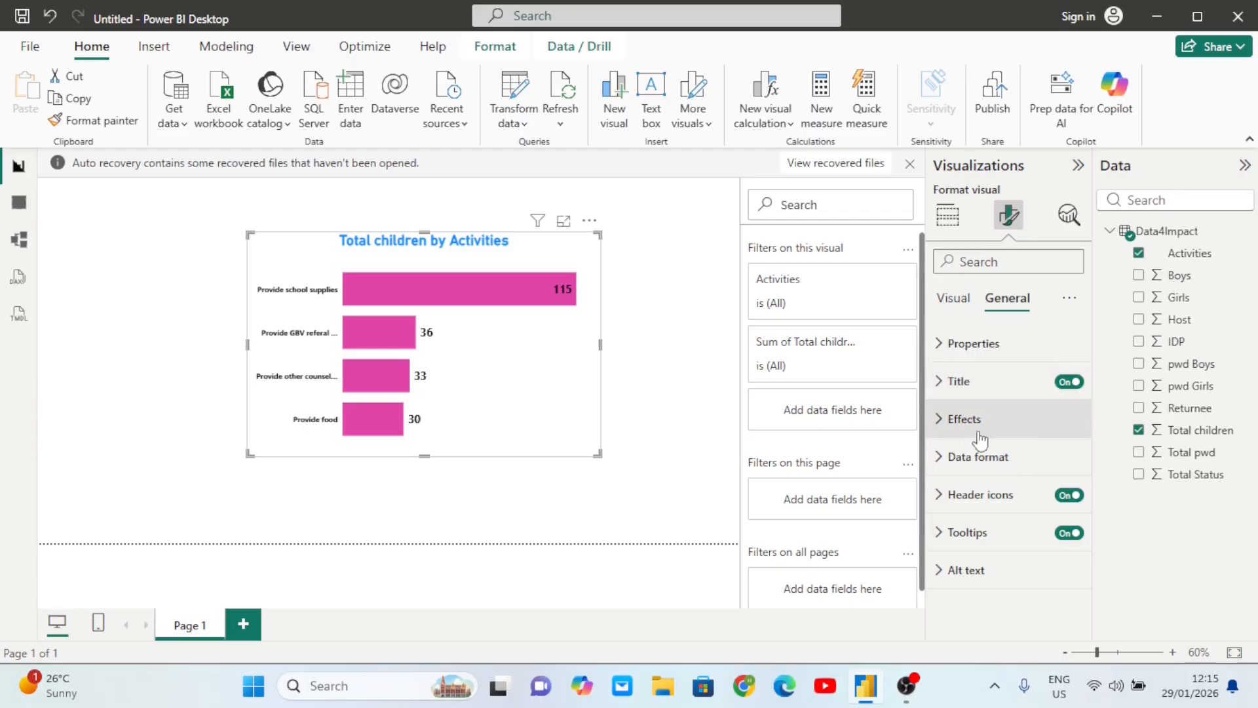
- Turn on a visual border around the chart
click(942, 423)
scroll(1021, 483, down, 1)
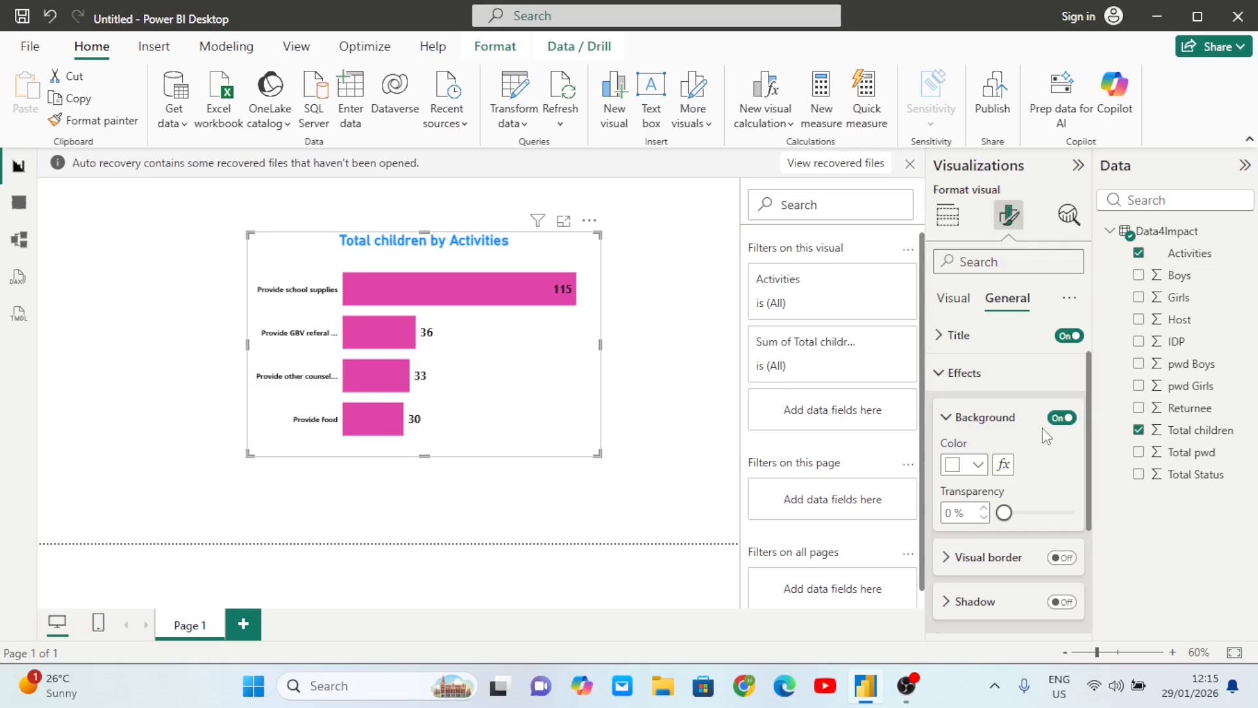
scroll(1048, 475, down, 2)
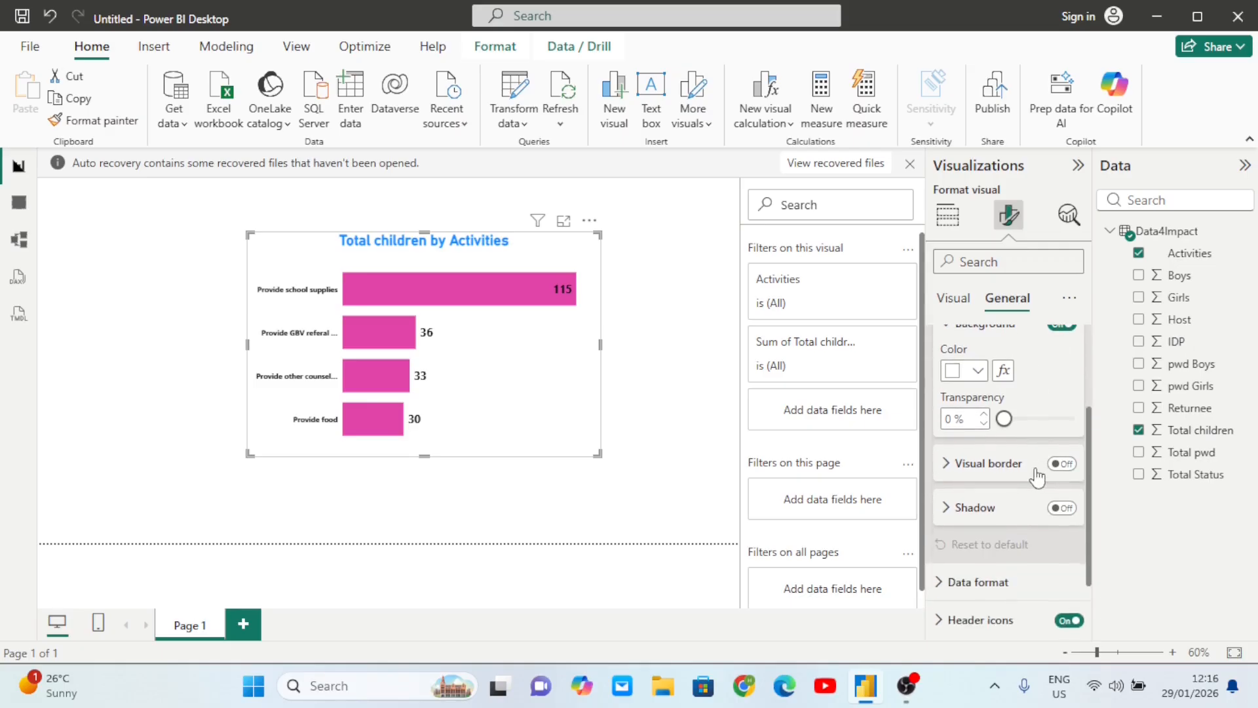
click(1060, 464)
- Reposition the chart on the canvas, moving it left and then right
drag(531, 408, 478, 391)
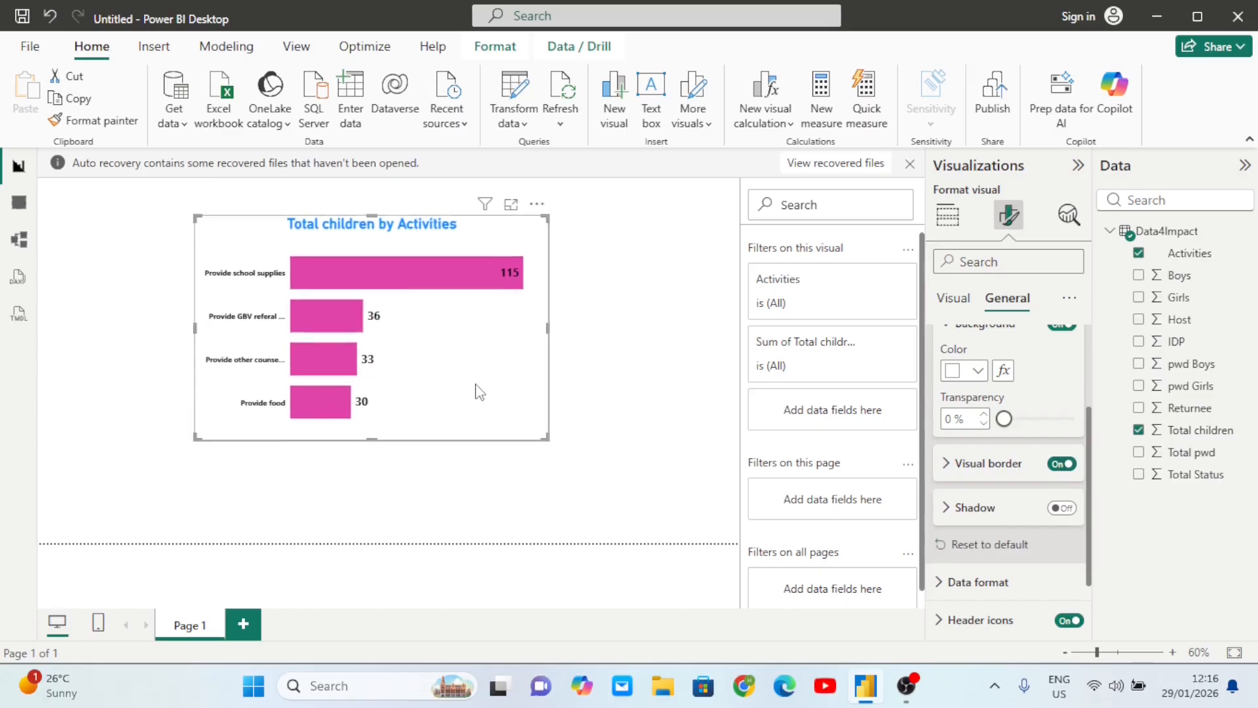
click(615, 359)
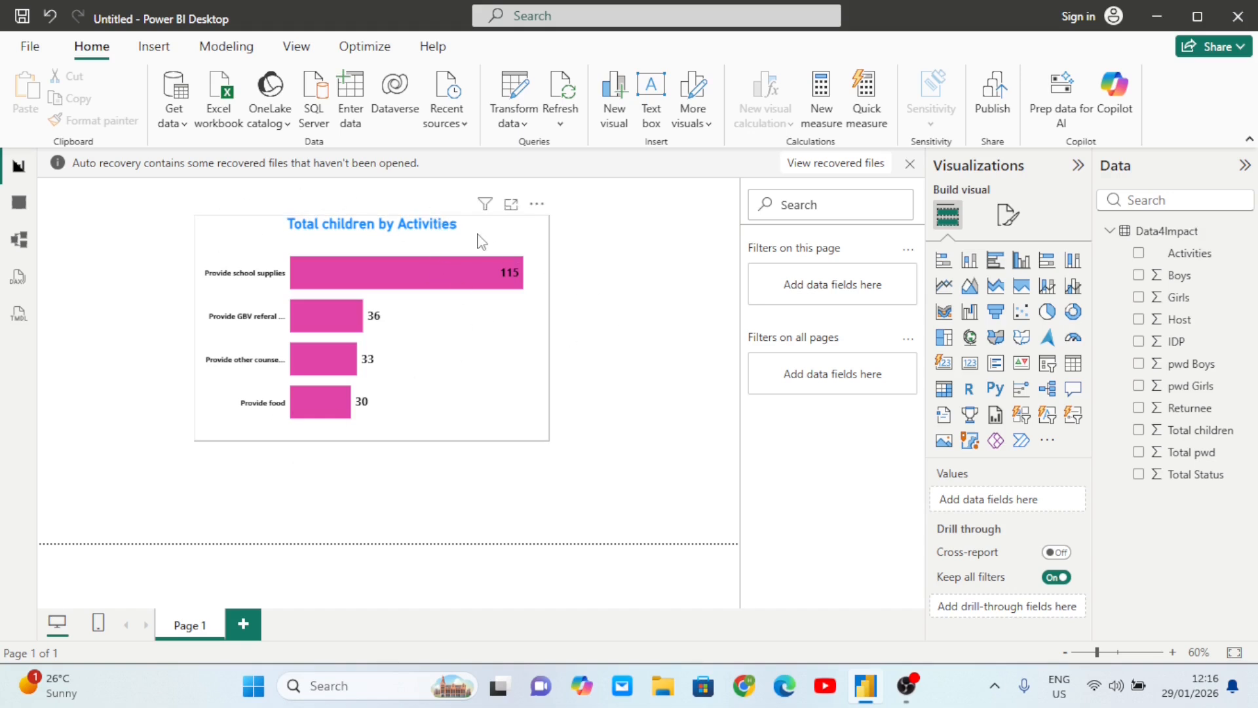
click(354, 268)
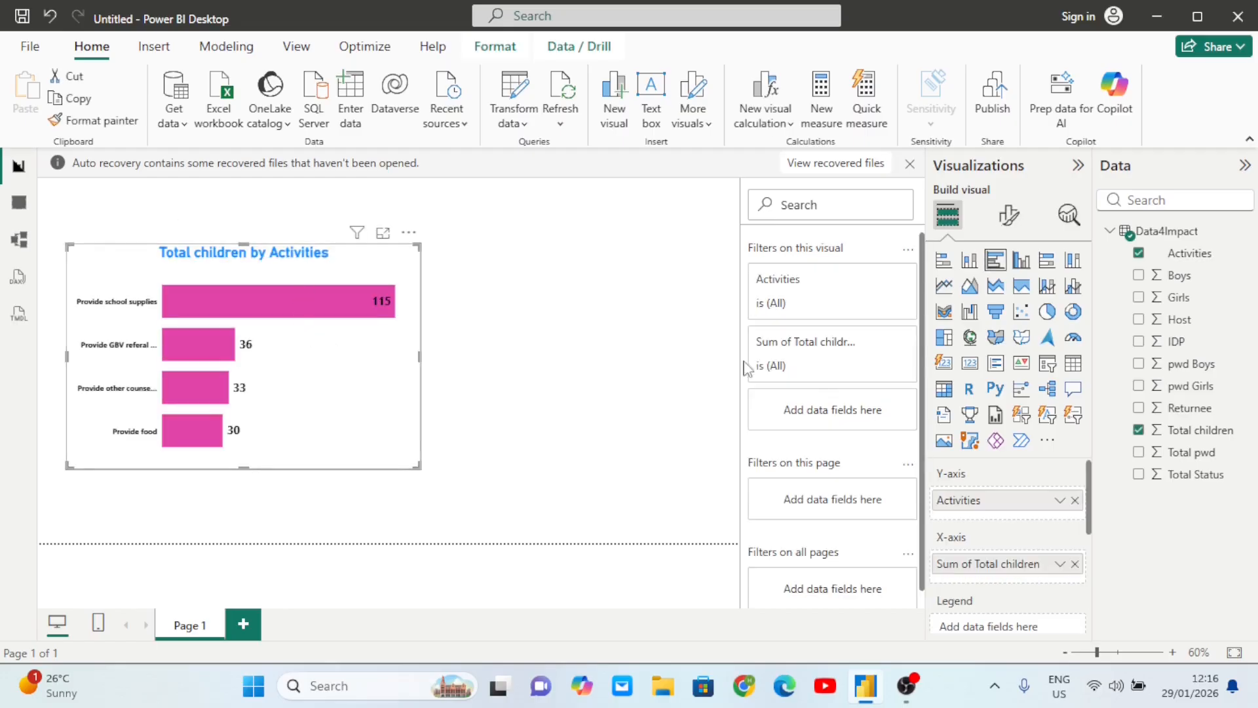
click(1009, 215)
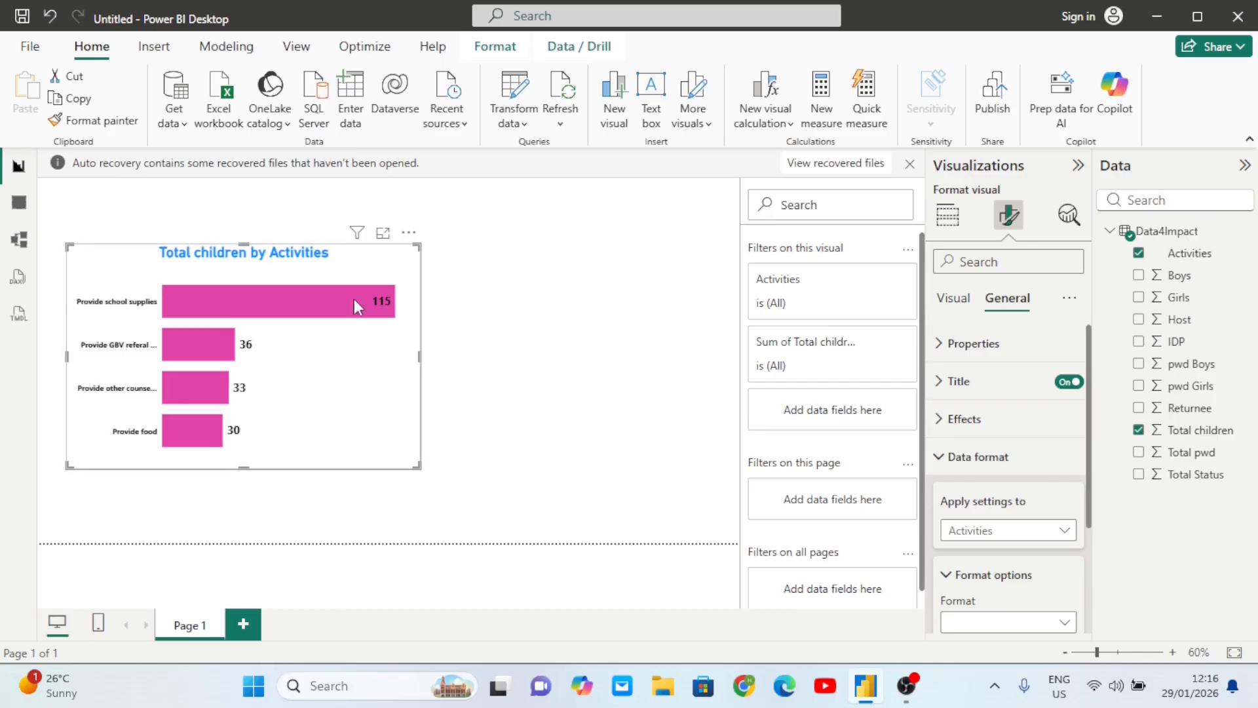
drag(352, 274, 485, 280)
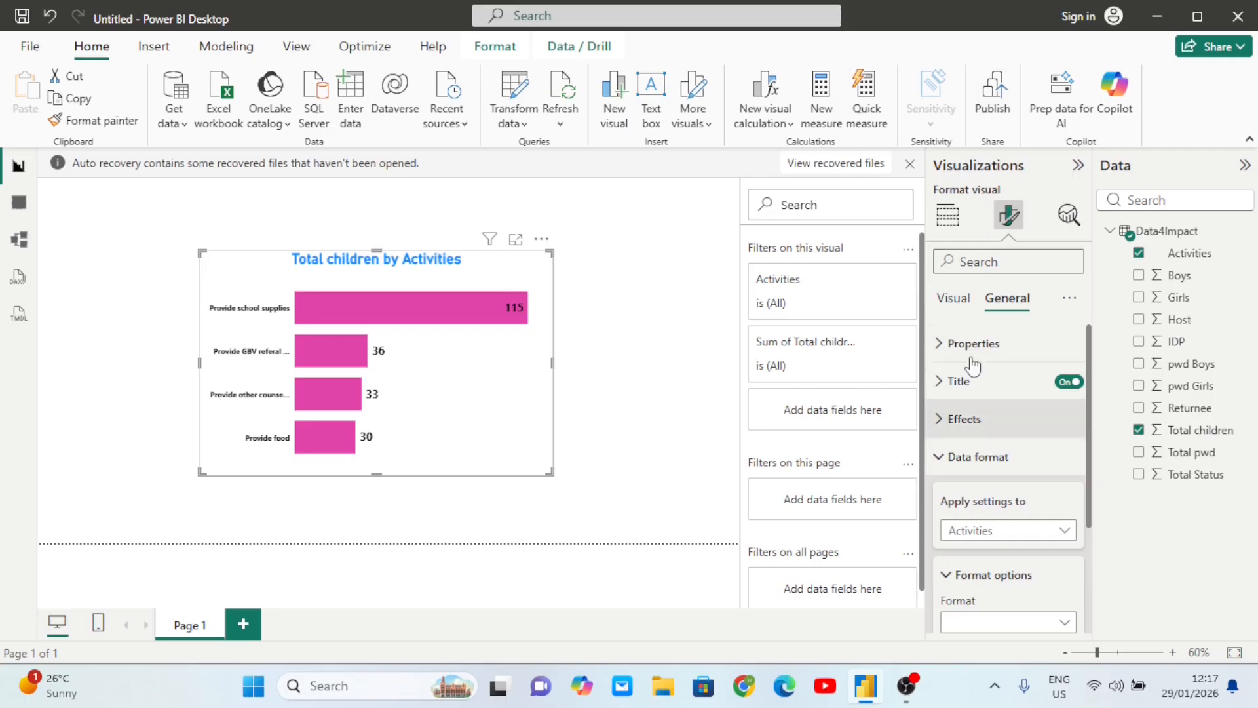
click(954, 219)
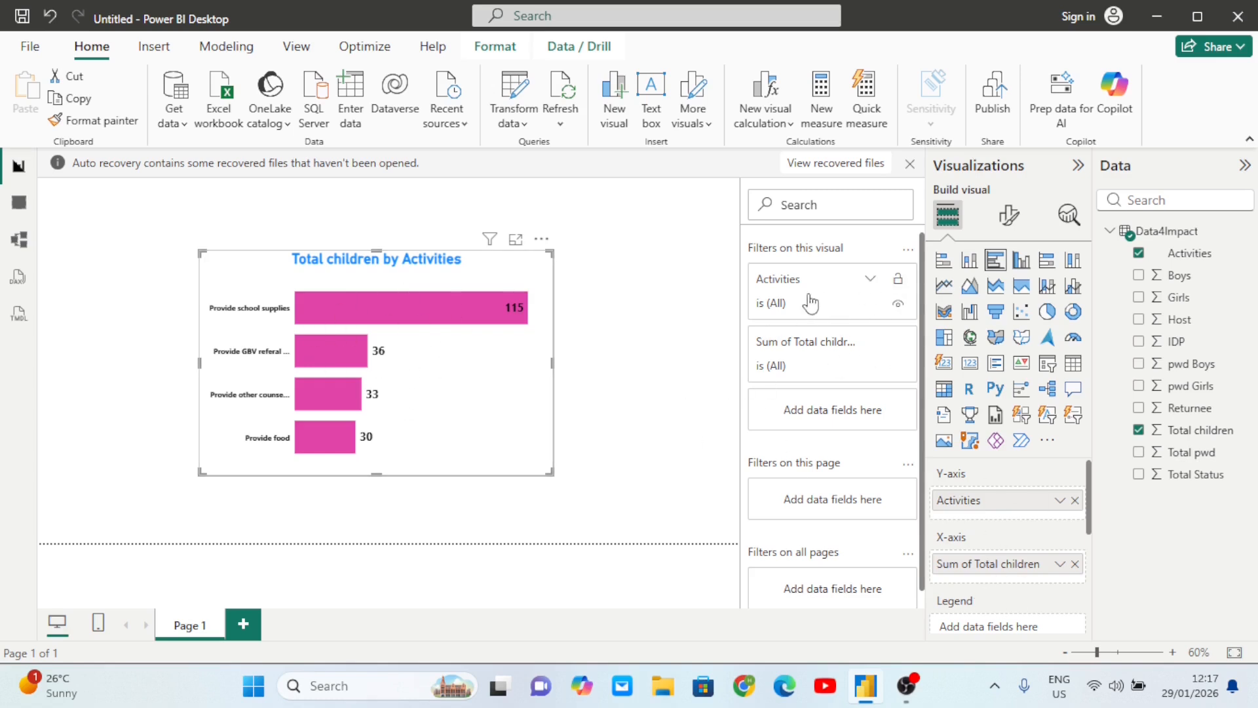
- Filter the chart's Activities to Provide food only, leaving a single bar of 30
click(870, 279)
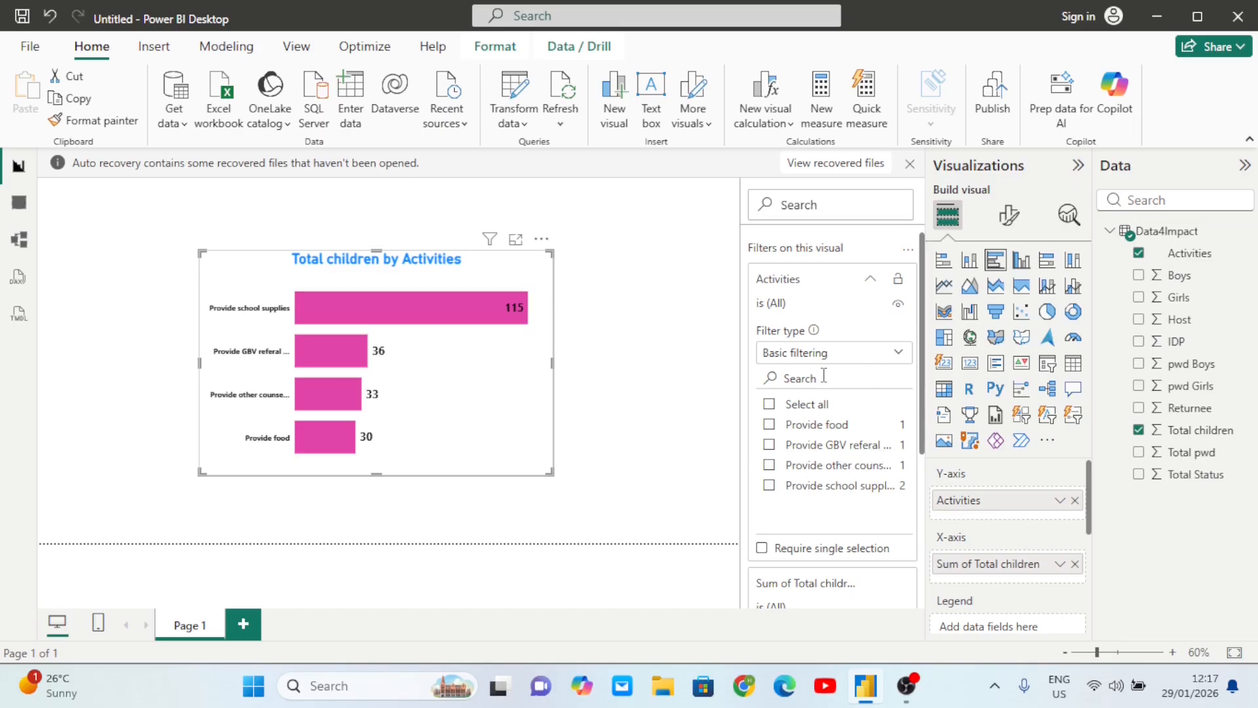
click(771, 426)
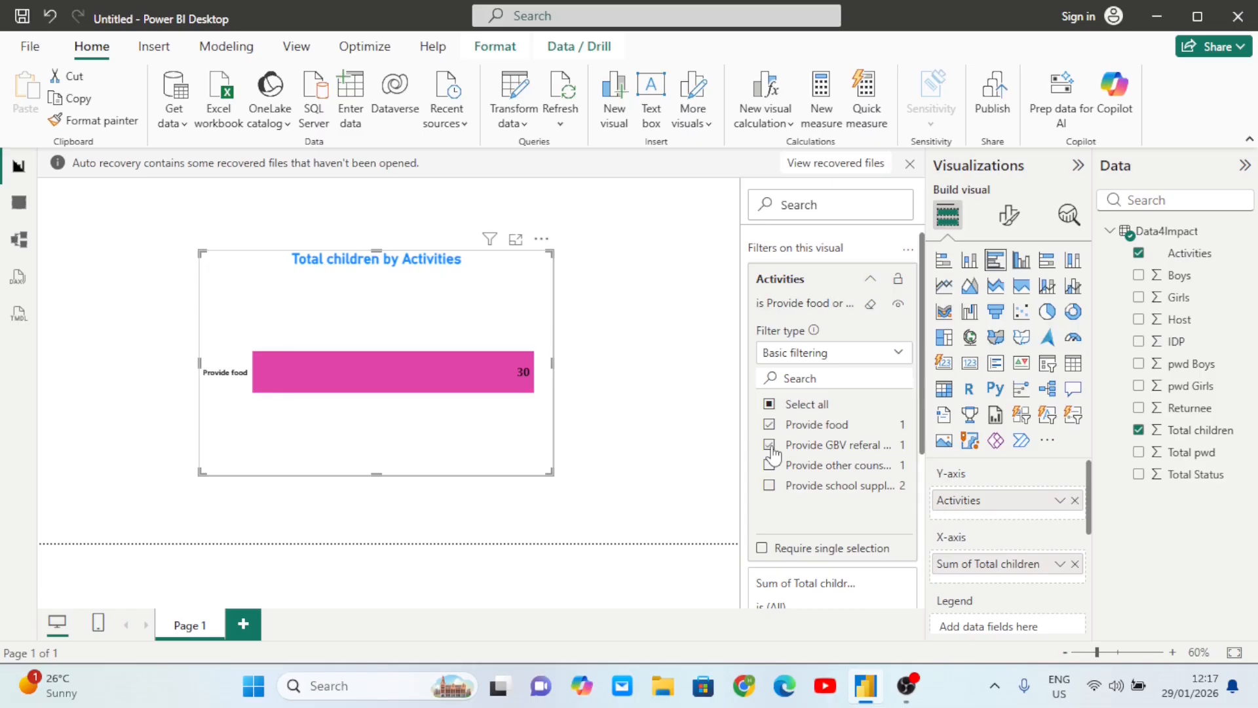
click(693, 392)
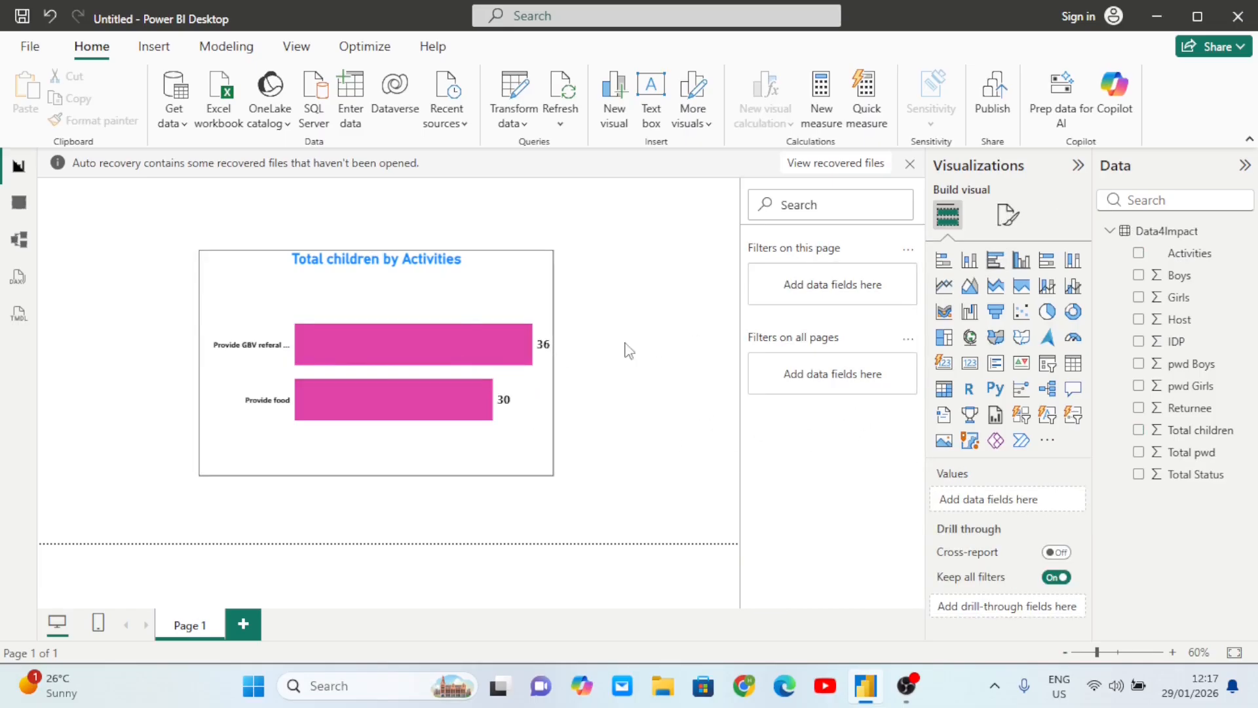
click(458, 318)
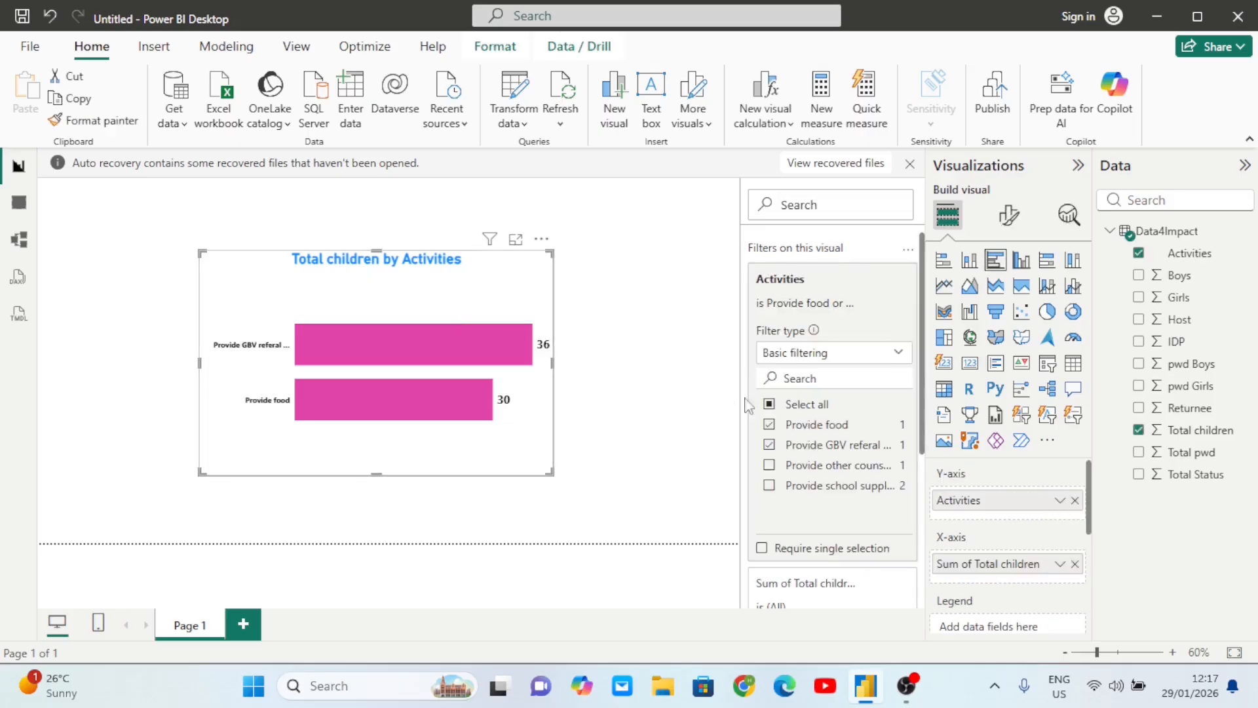
click(832, 444)
scroll(833, 443, down, 3)
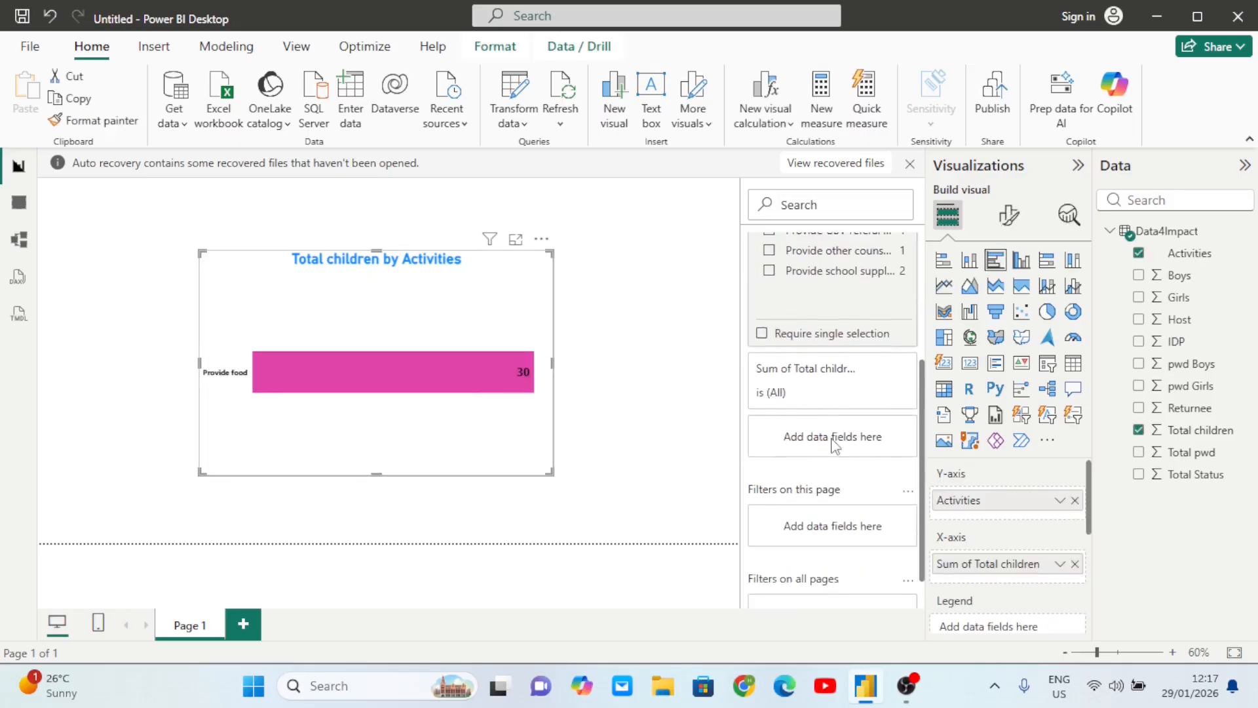
- Apply a Sum of Total children 'is less than 20' filter, then undo it
click(870, 370)
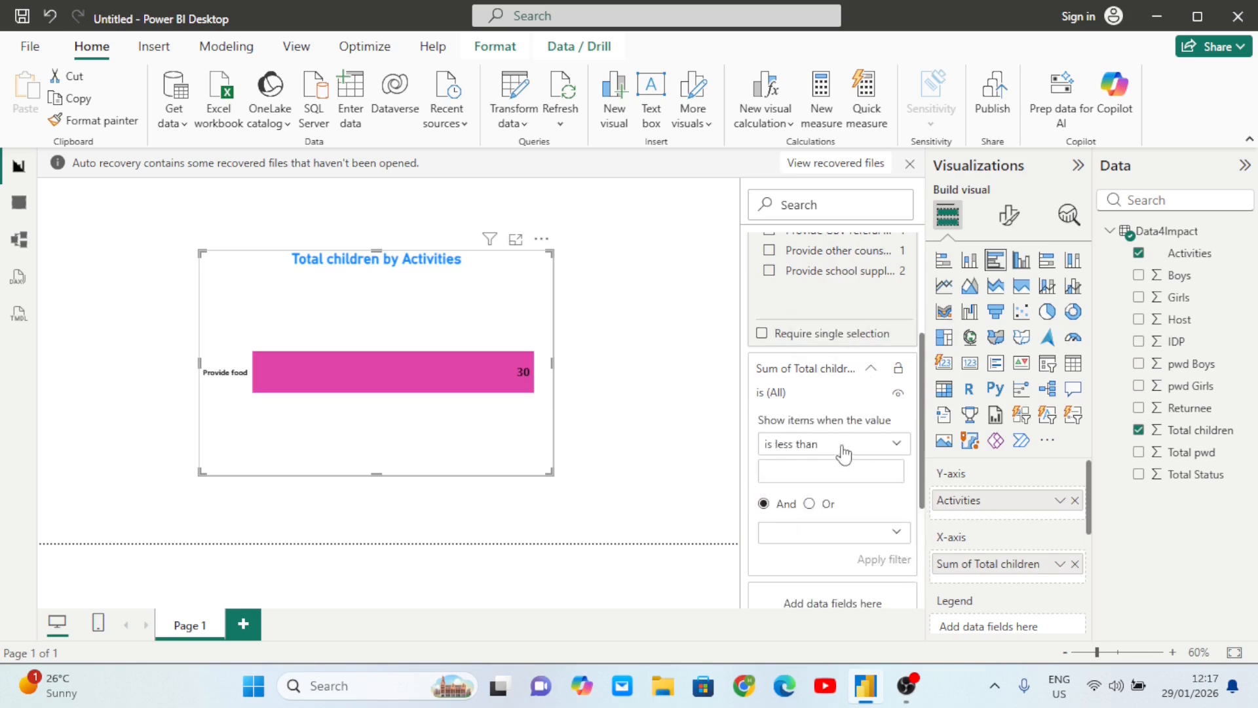
click(802, 475)
text(1)
click(874, 561)
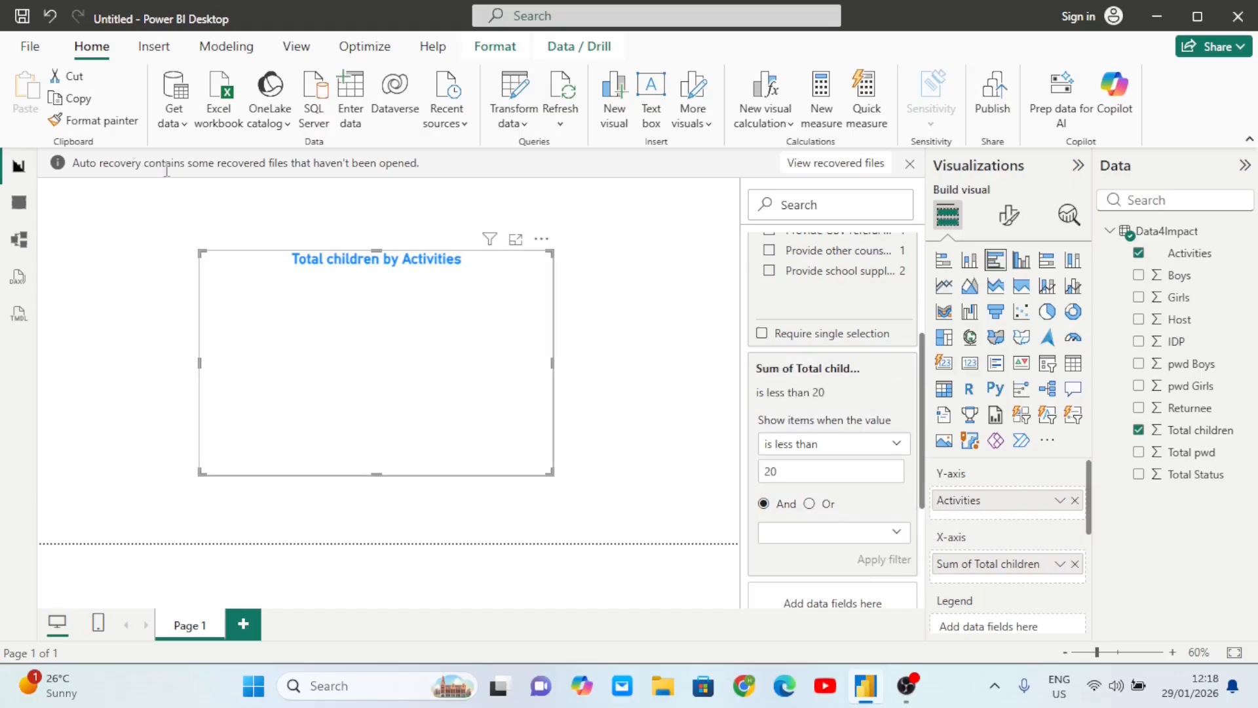
click(51, 25)
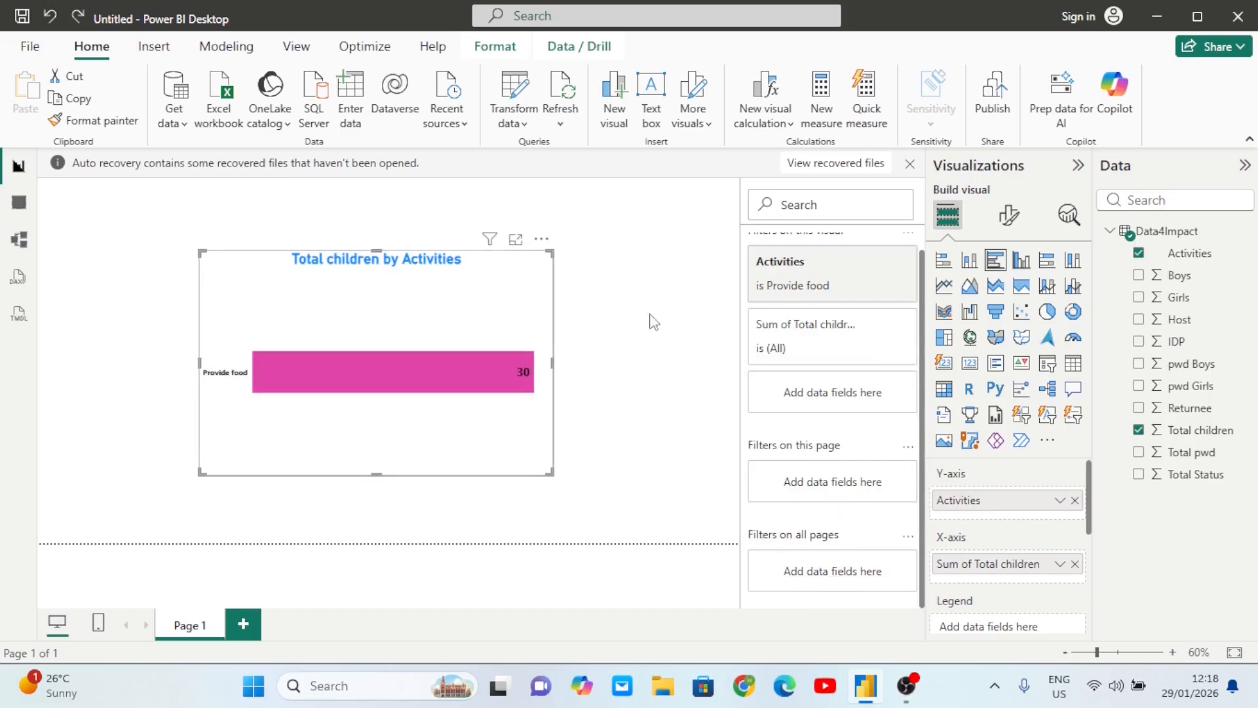
- Tick Select all in the Activities filter so all four bars show again
scroll(842, 316, up, 1)
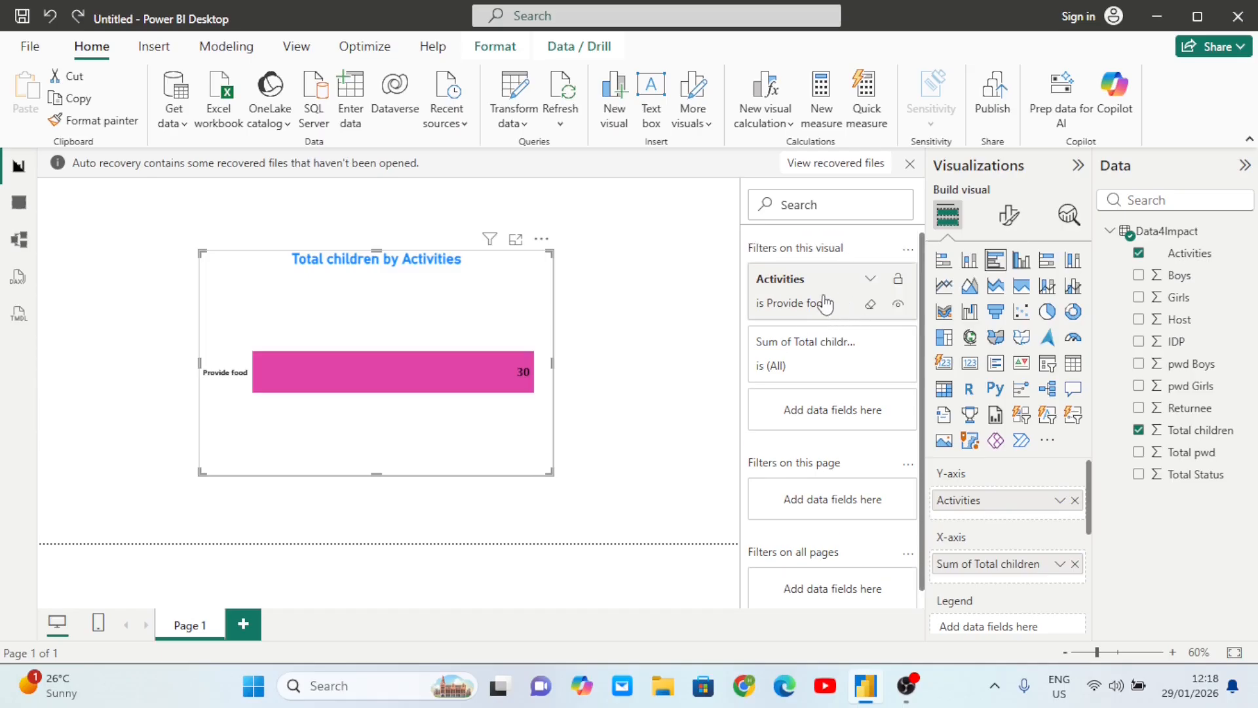
click(867, 282)
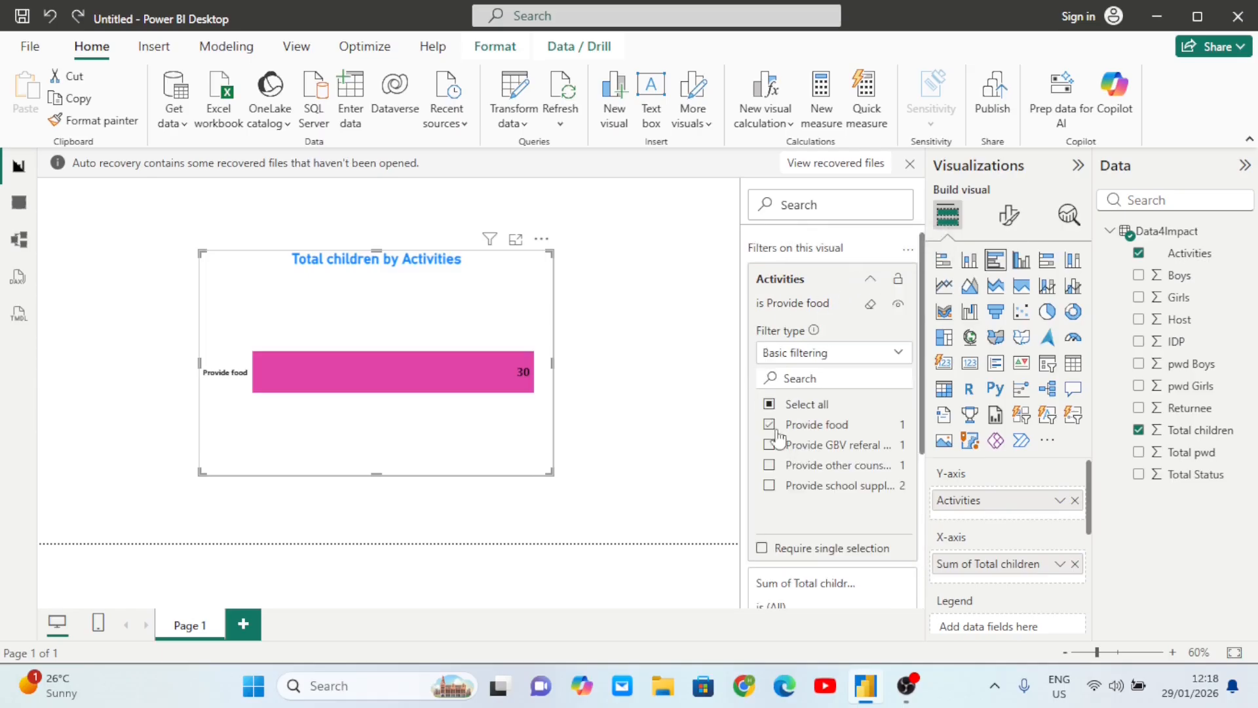
click(770, 405)
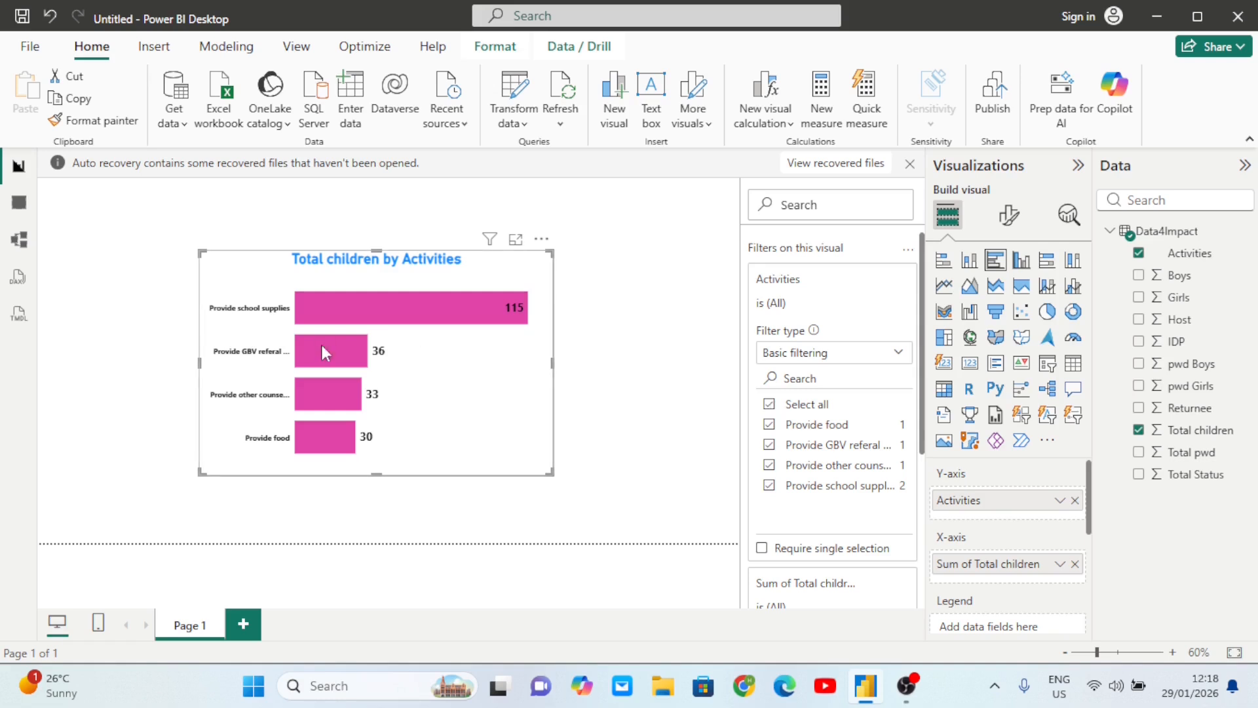
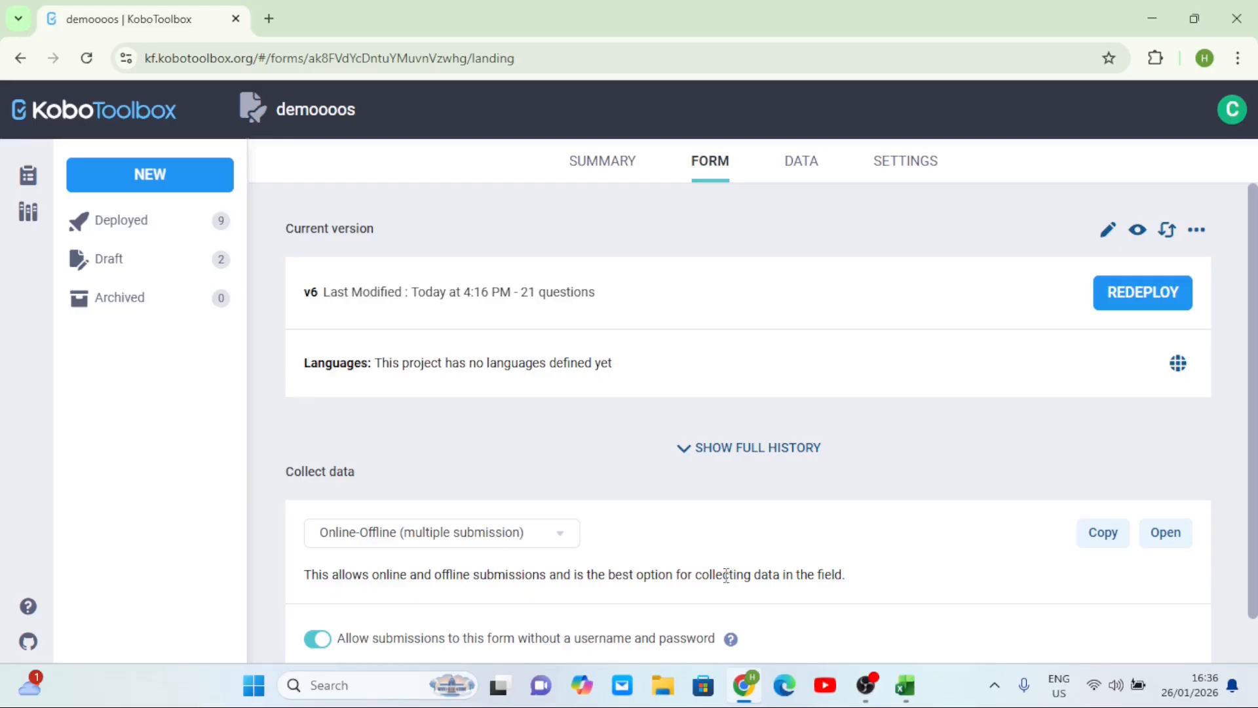
- Review the demoooos Sharing settings, with public form and submission viewing, then return to the 3-row table
click(811, 172)
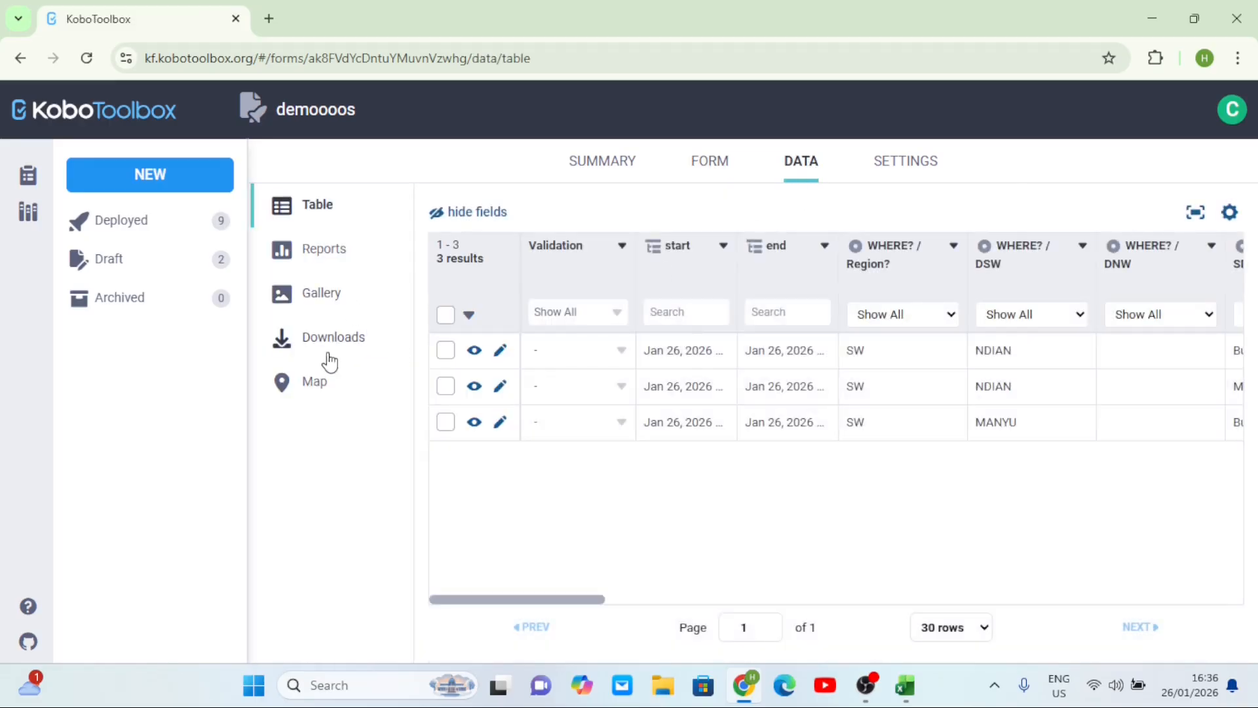
click(902, 169)
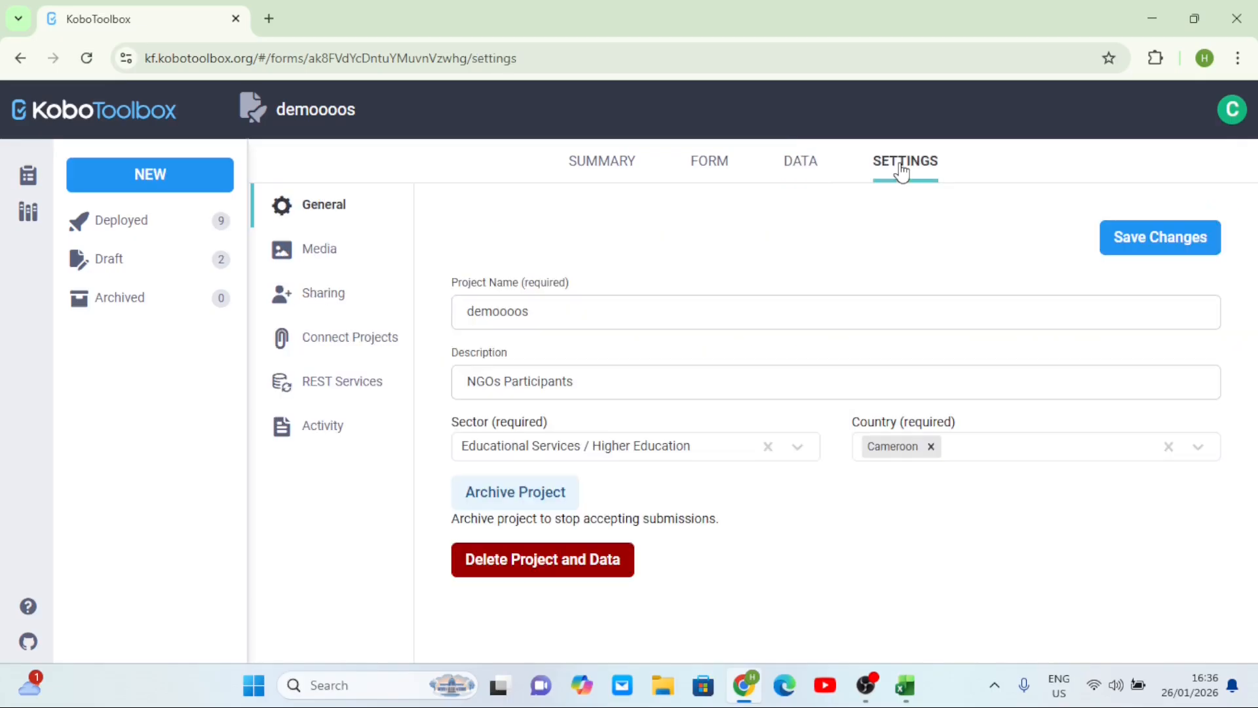
click(337, 311)
scroll(665, 466, down, 1)
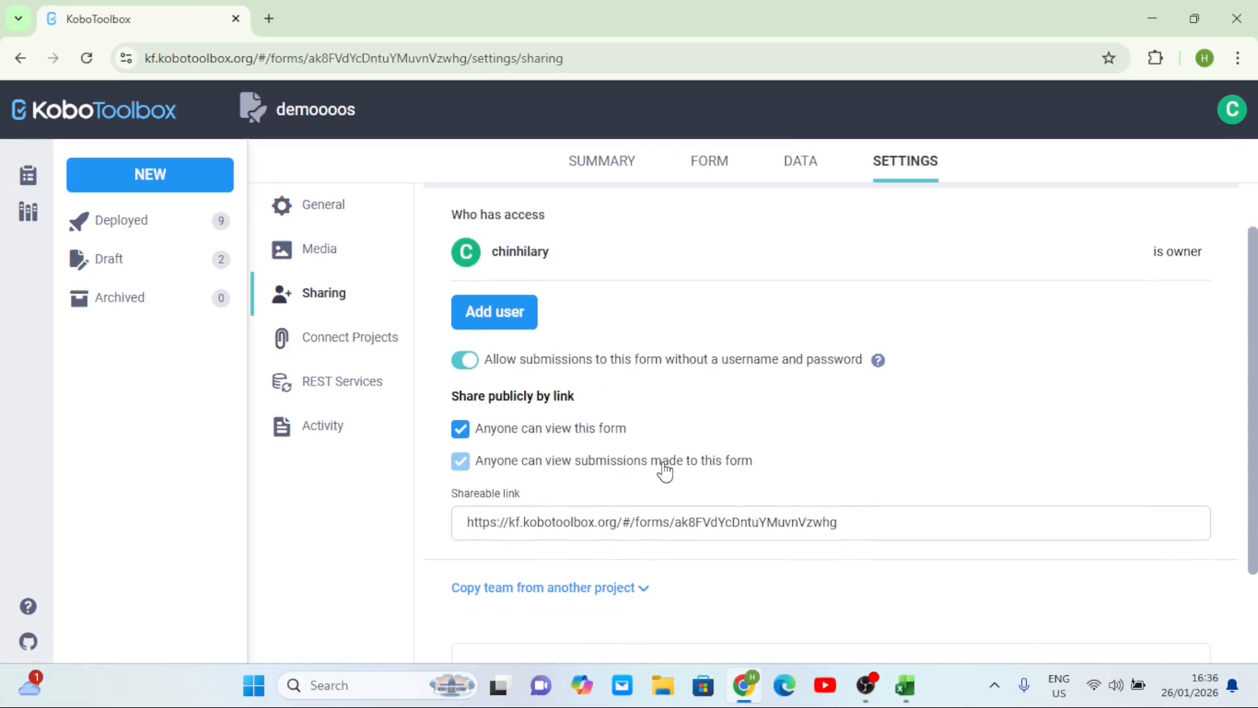
scroll(662, 464, up, 3)
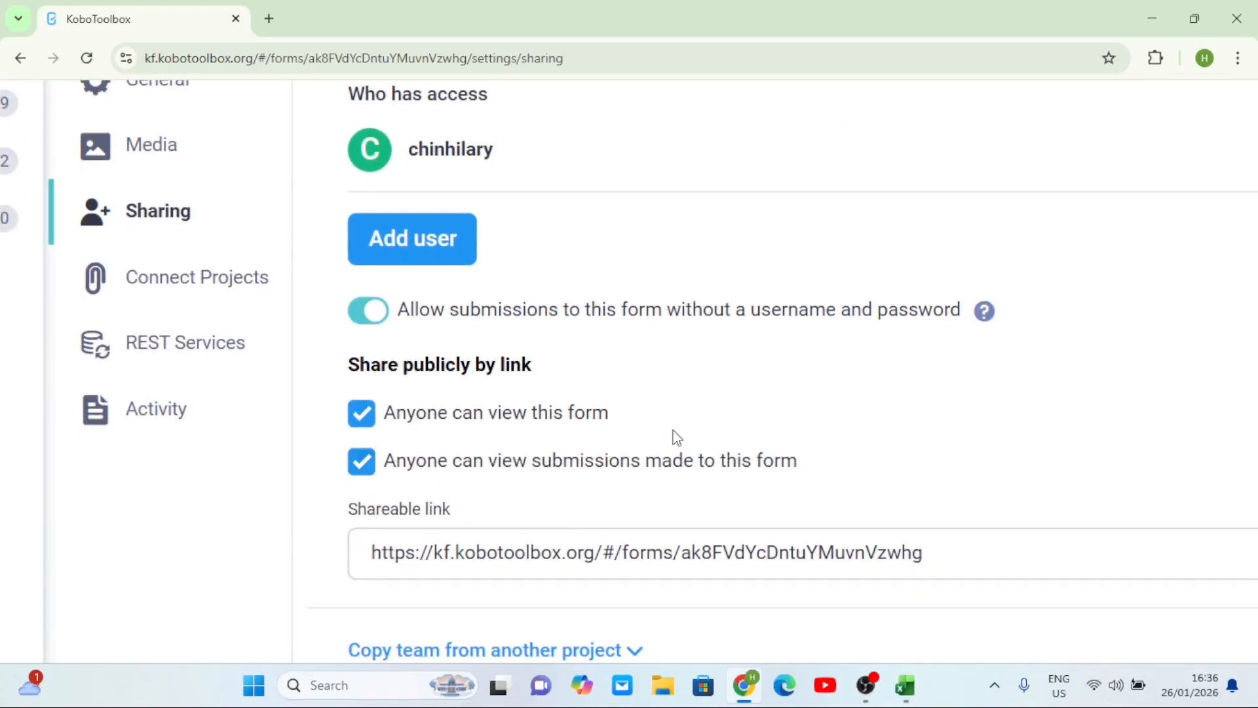
scroll(771, 423, down, 3)
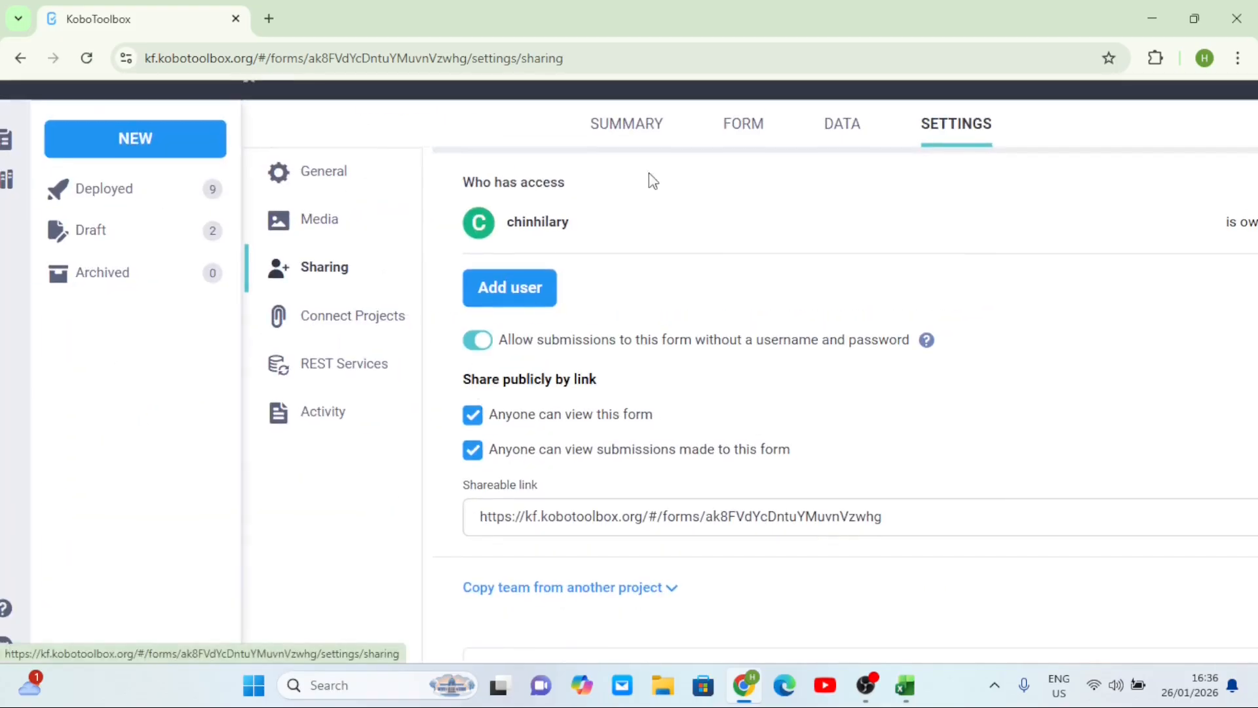
click(839, 134)
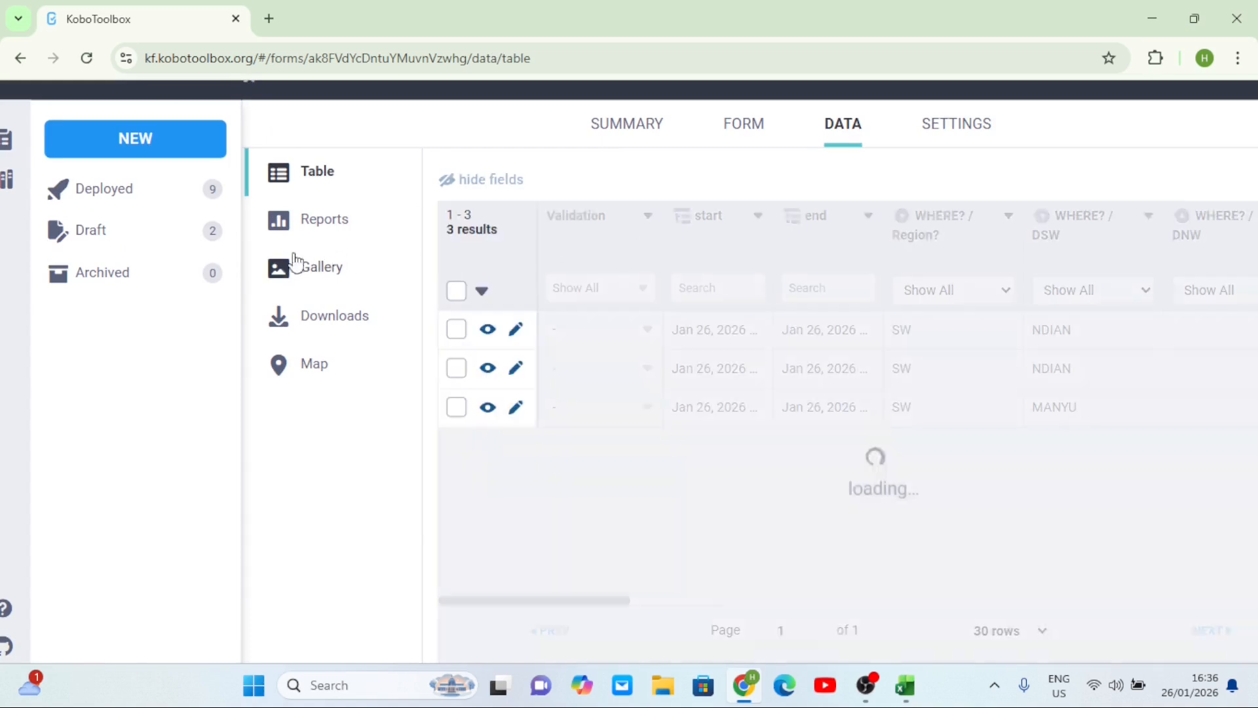
- In the advanced export options, keep multi-select as single and separate columns and apply saved 'Dashbaords' settings
click(365, 321)
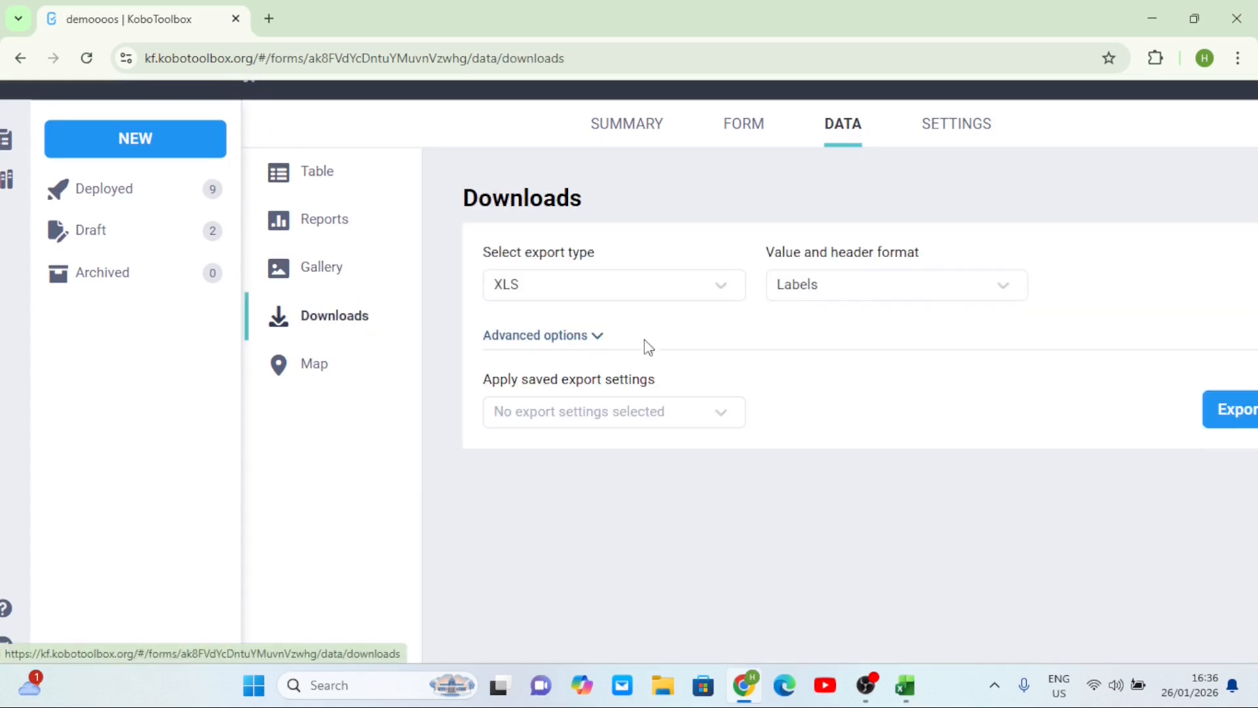
click(587, 337)
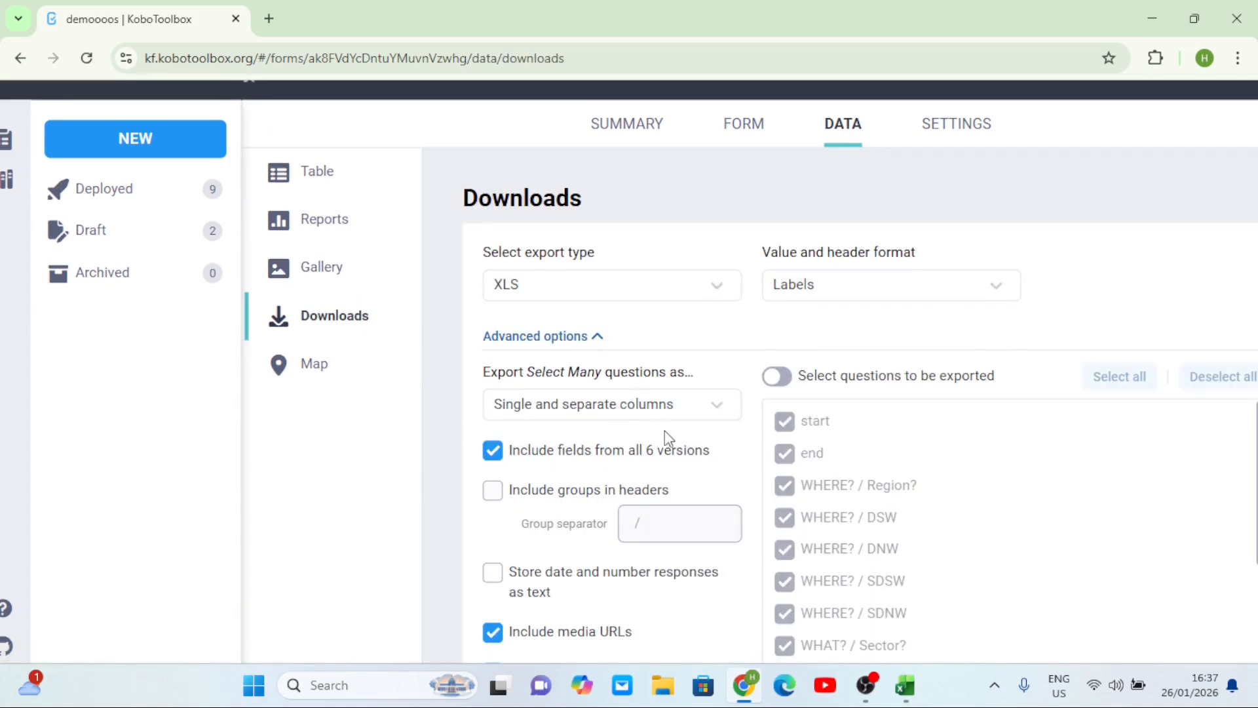
click(716, 404)
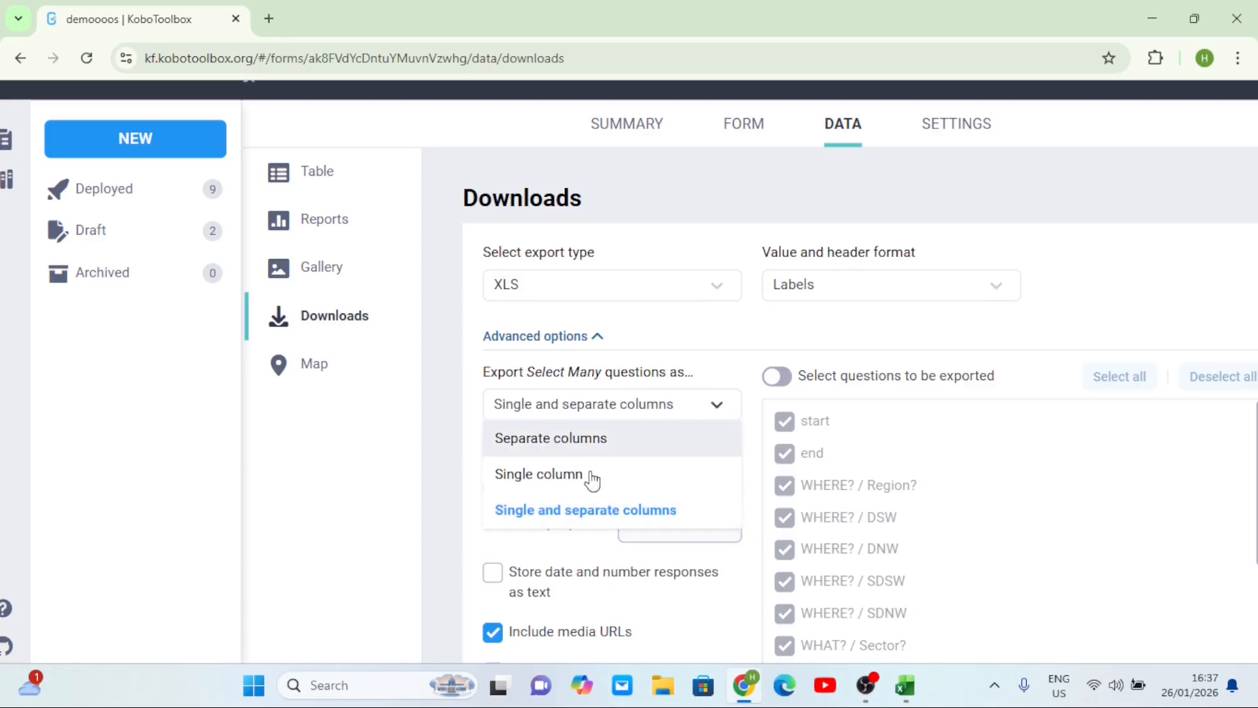
click(557, 512)
scroll(678, 463, down, 4)
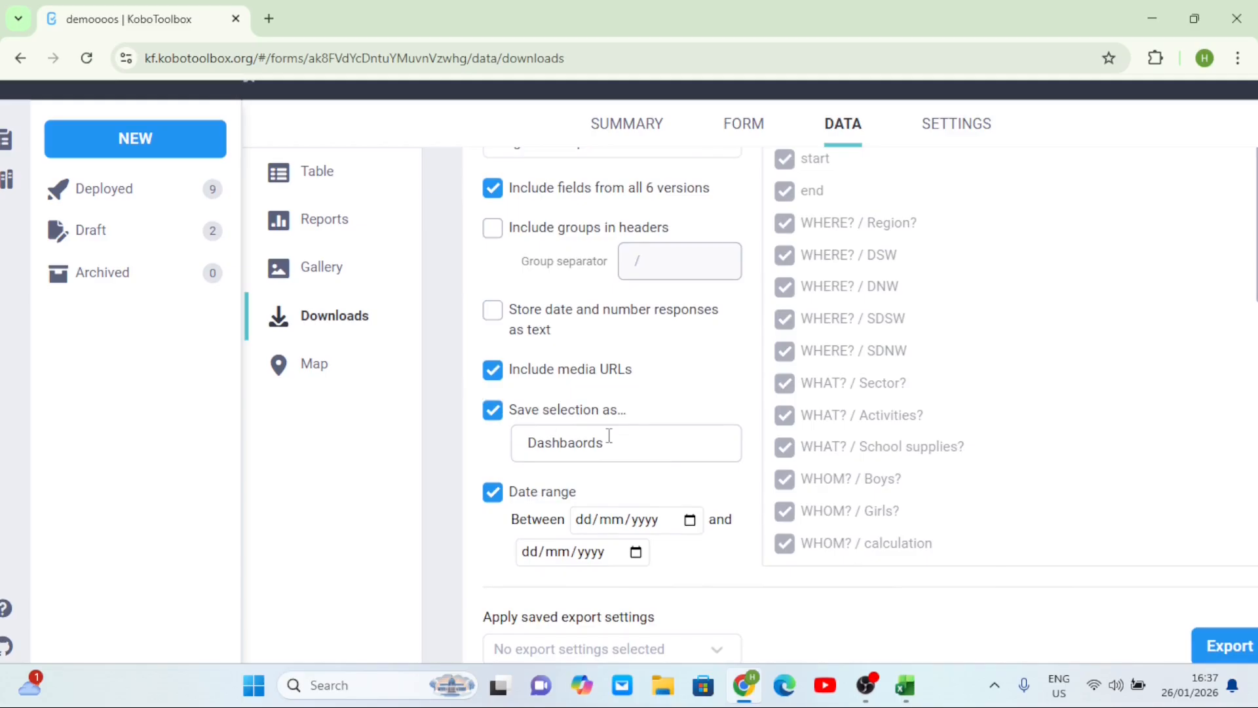
scroll(623, 441, down, 1)
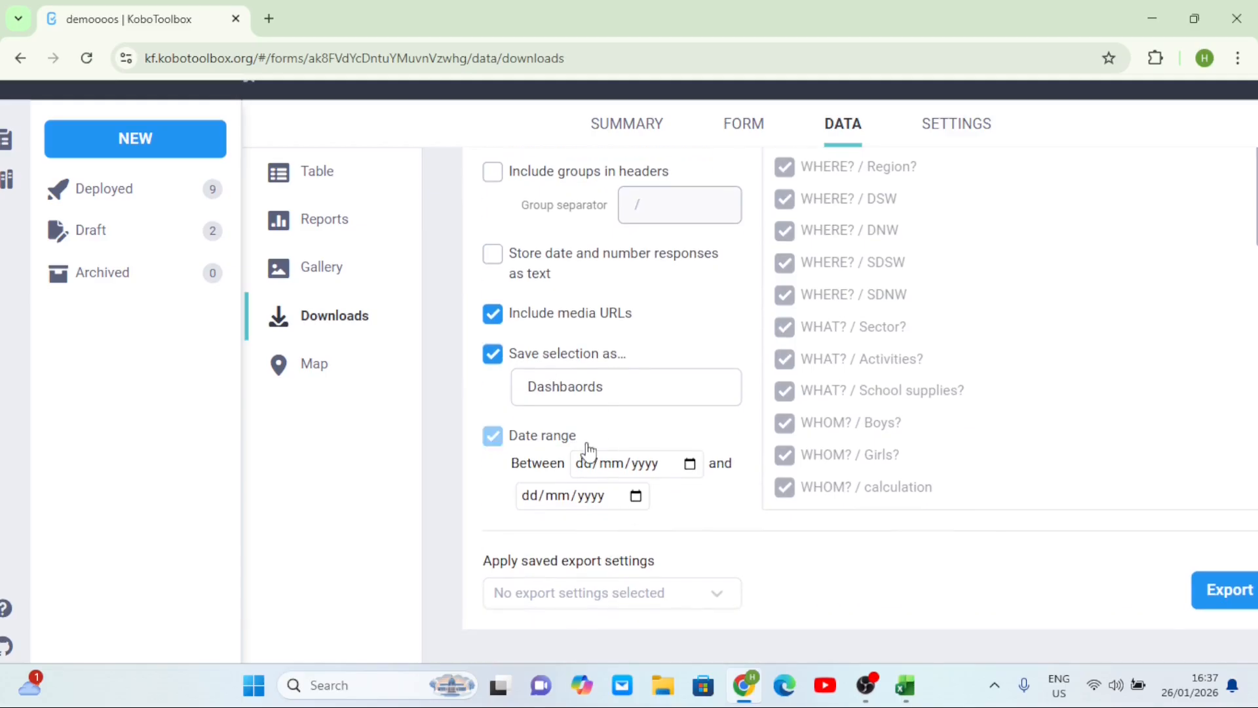
click(714, 603)
click(526, 523)
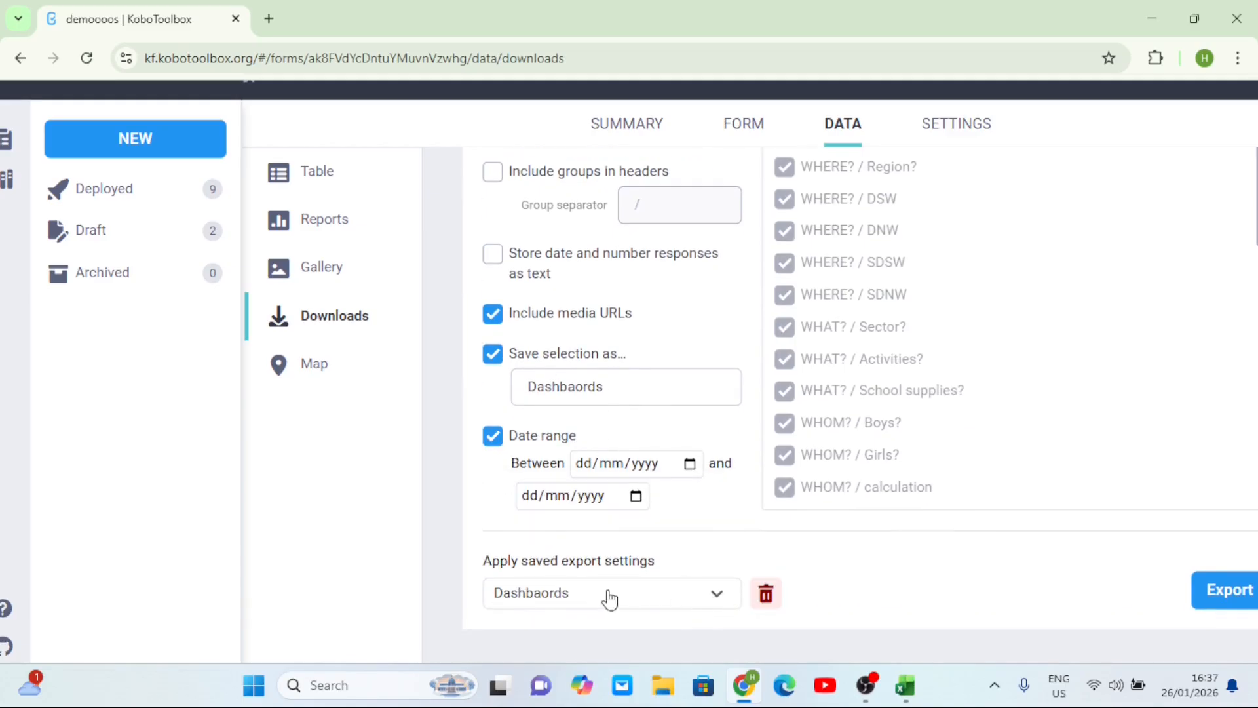
scroll(652, 567, up, 1)
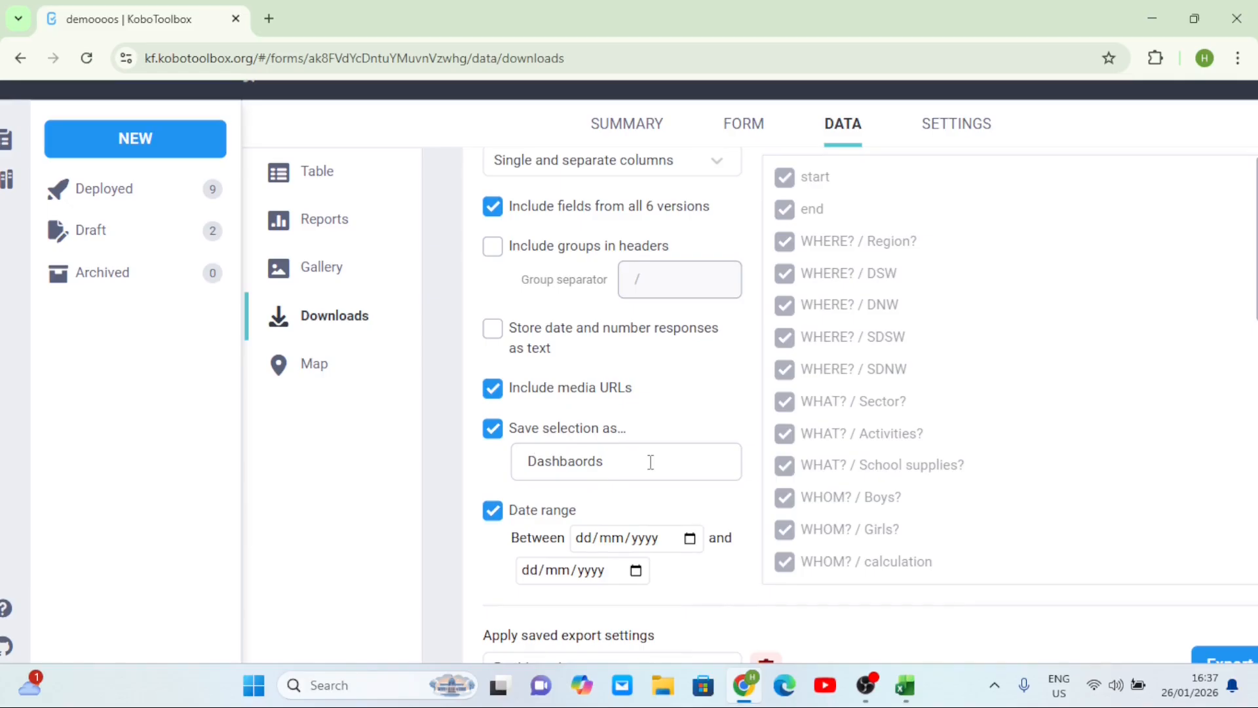
scroll(651, 462, up, 3)
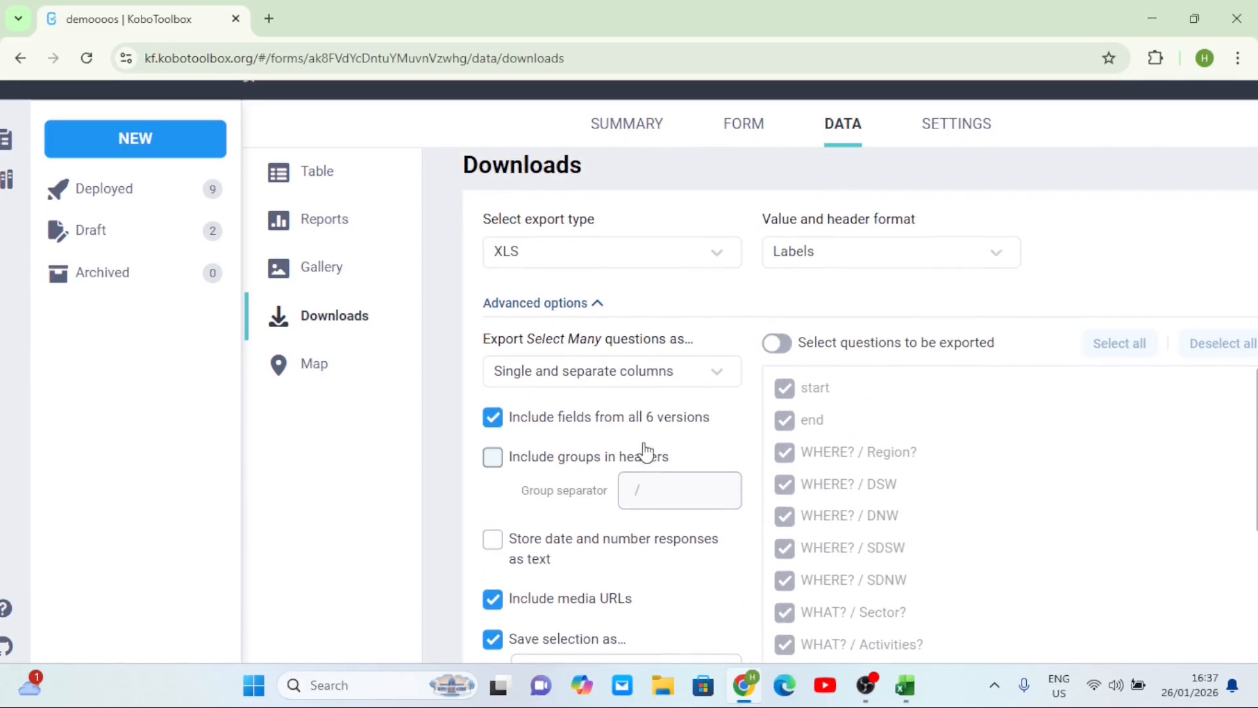
- Keep XLS format with Labels for values and headers, and run the export
click(558, 255)
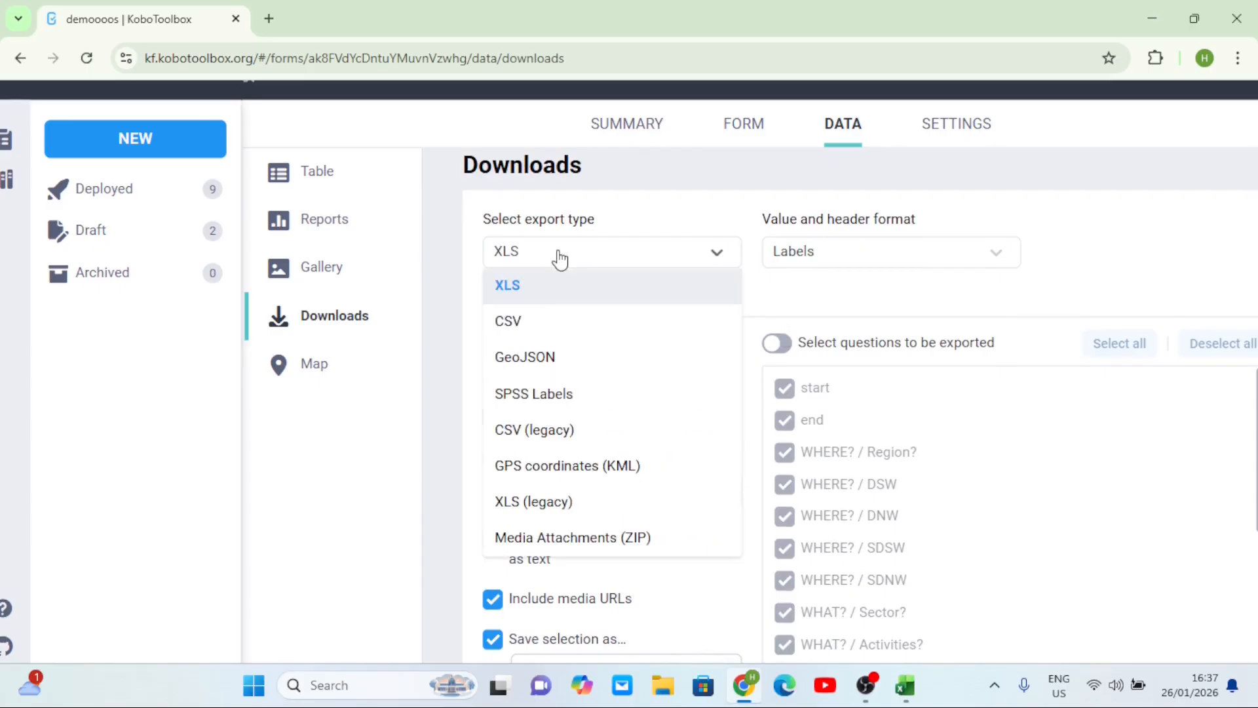
click(534, 283)
click(979, 254)
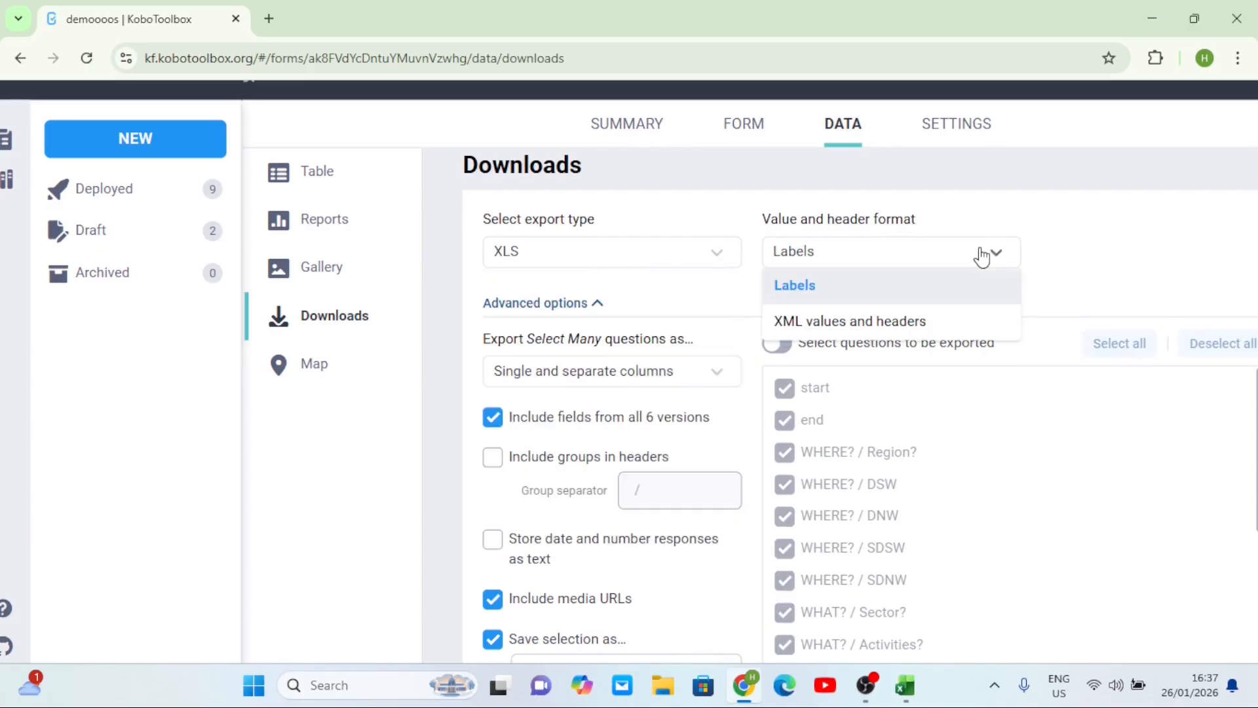
click(800, 293)
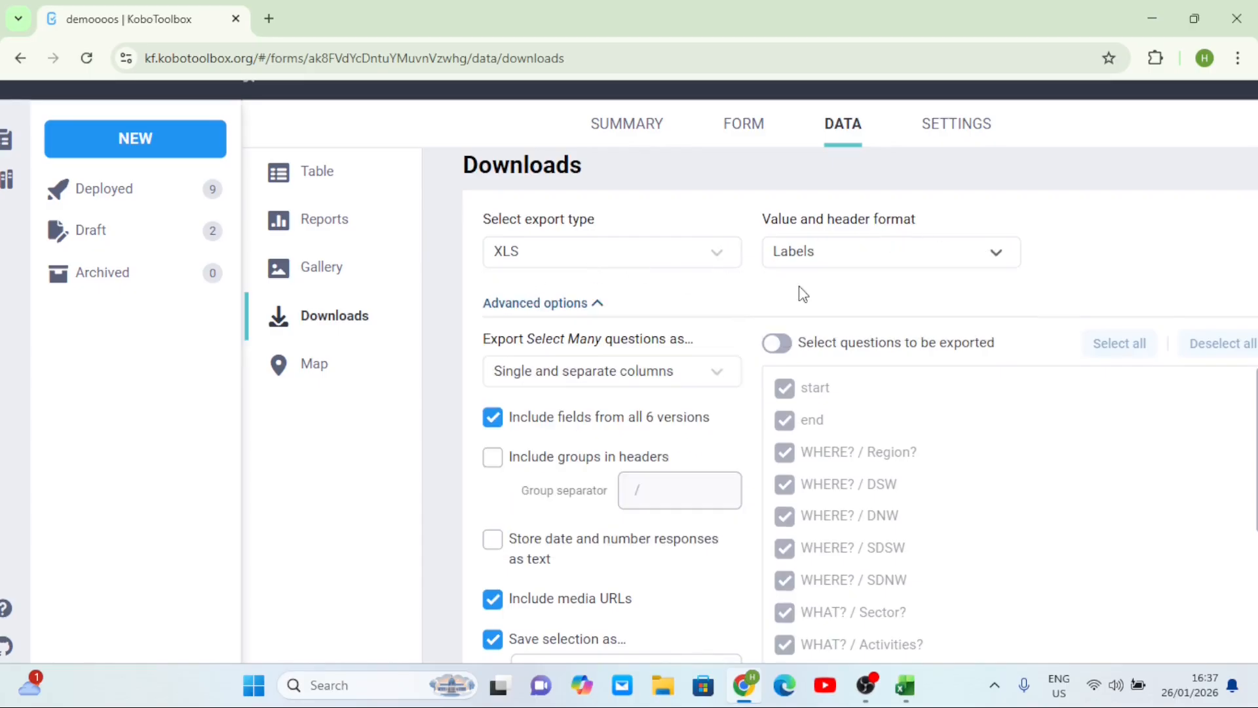
click(782, 347)
scroll(943, 426, down, 10)
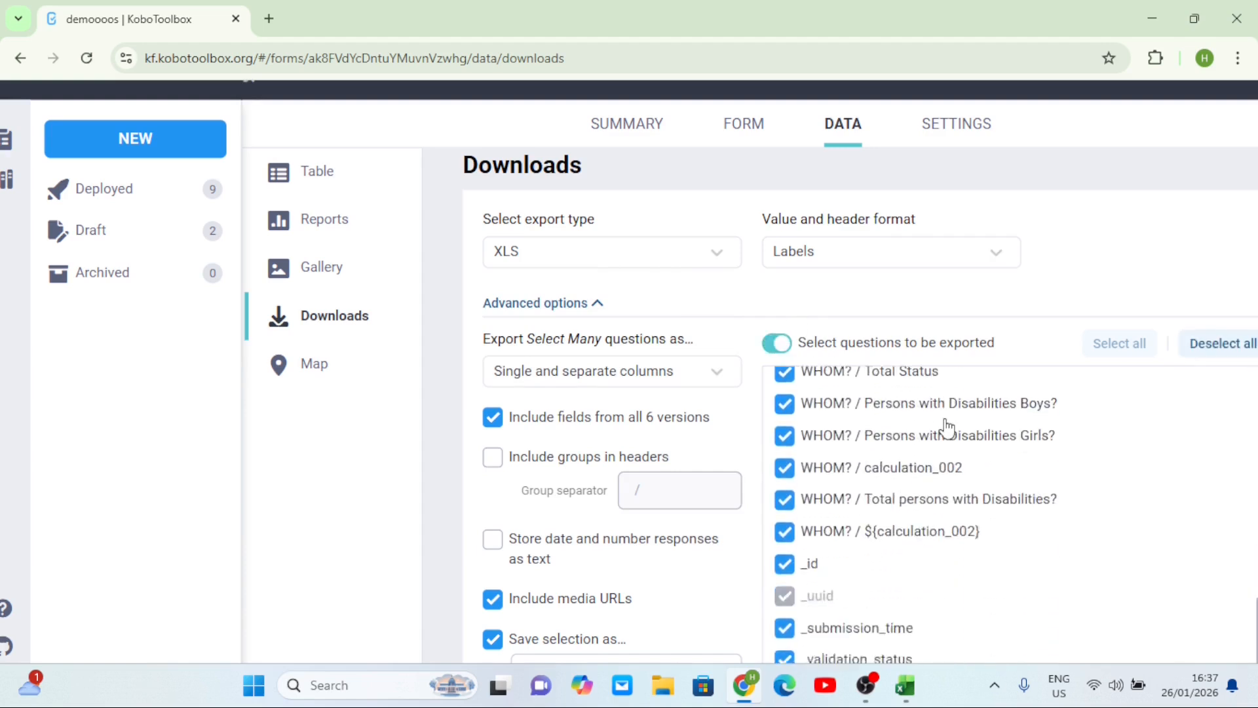
scroll(759, 291, down, 4)
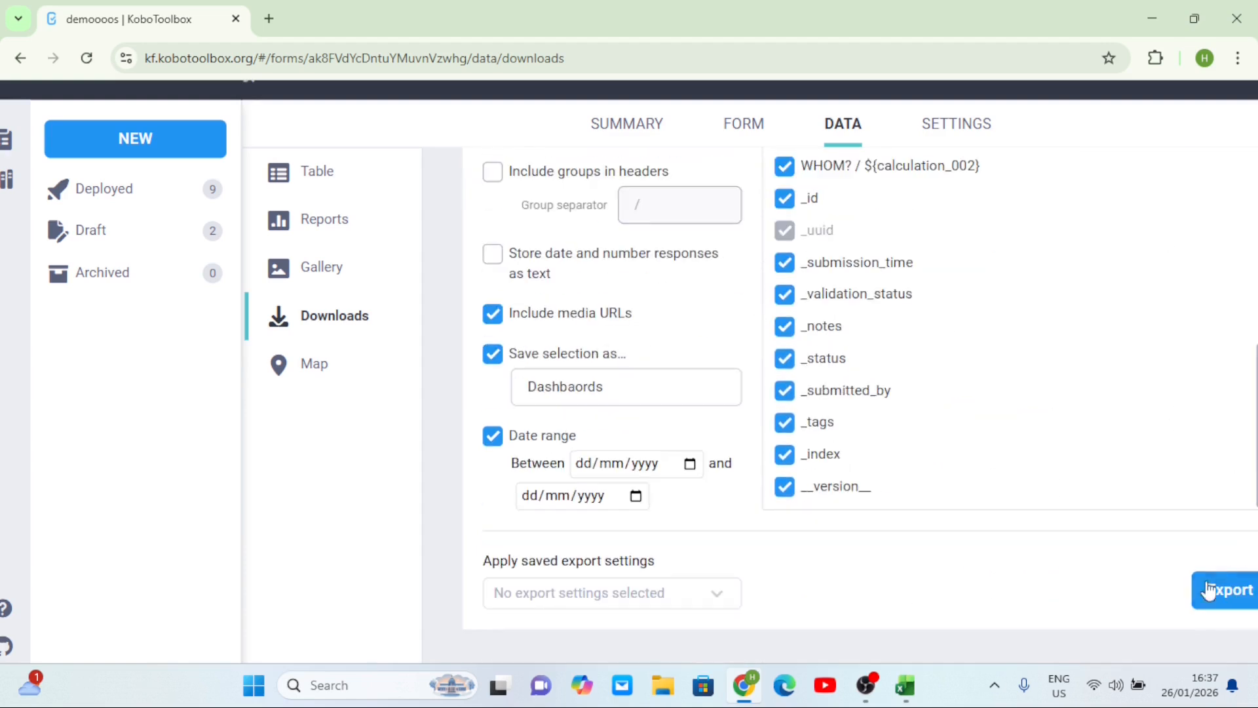
key(ctrl+minus)
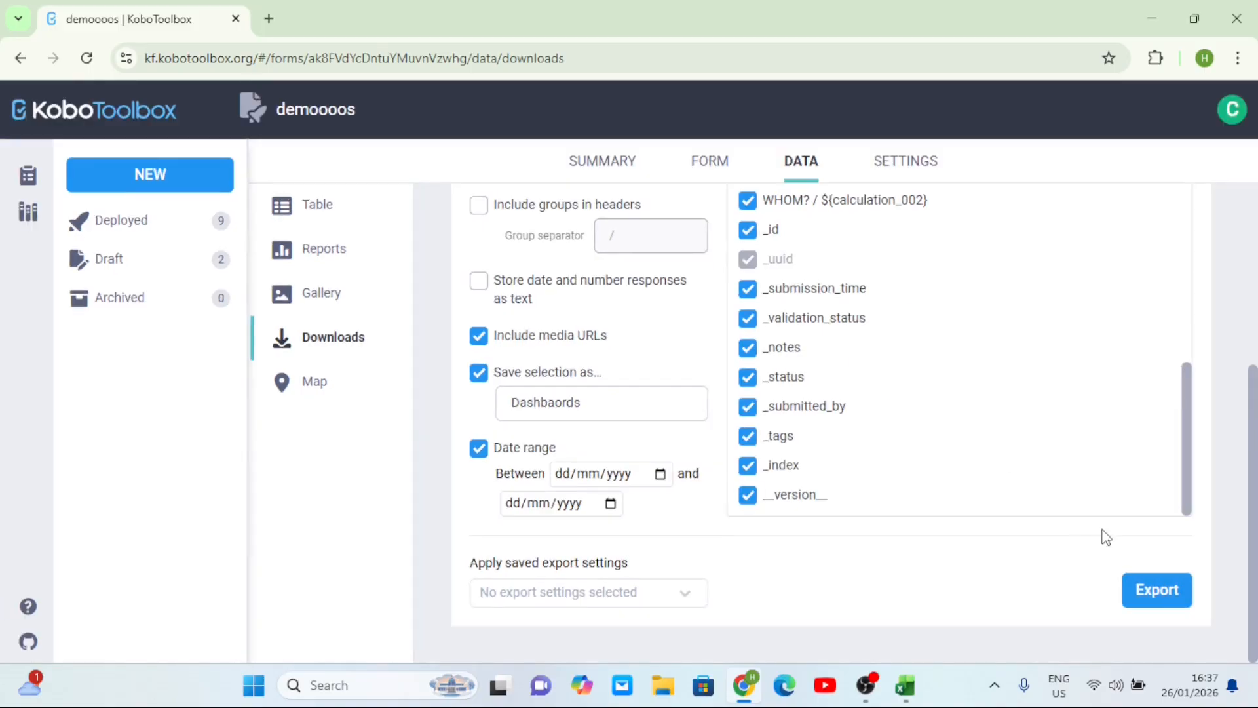
click(1144, 593)
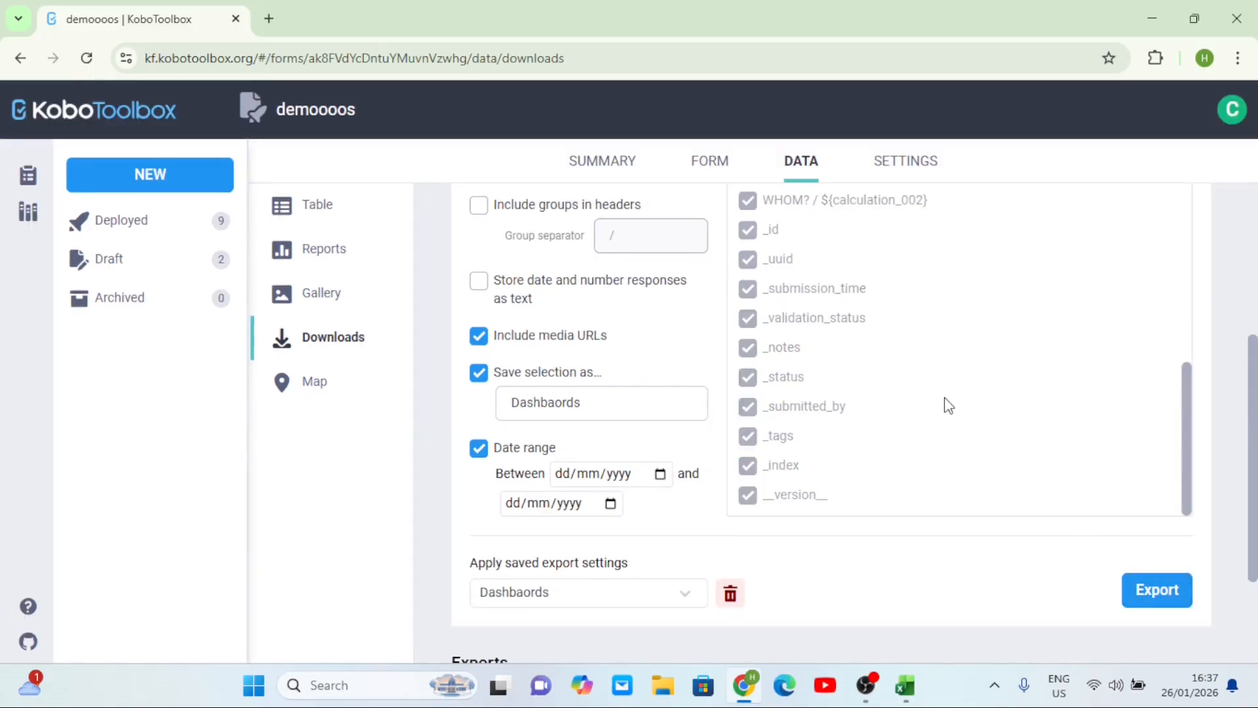
- Turn on 'Select questions to be exported' for the export
scroll(945, 398, down, 3)
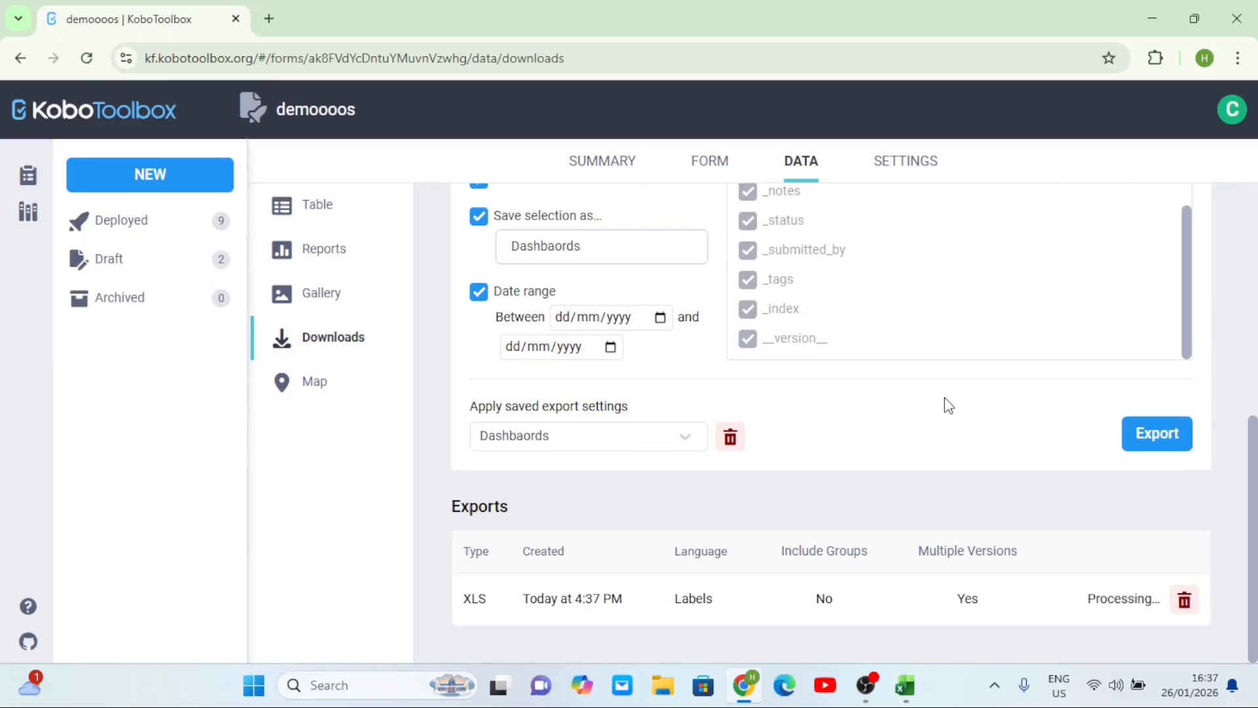
scroll(828, 395, up, 5)
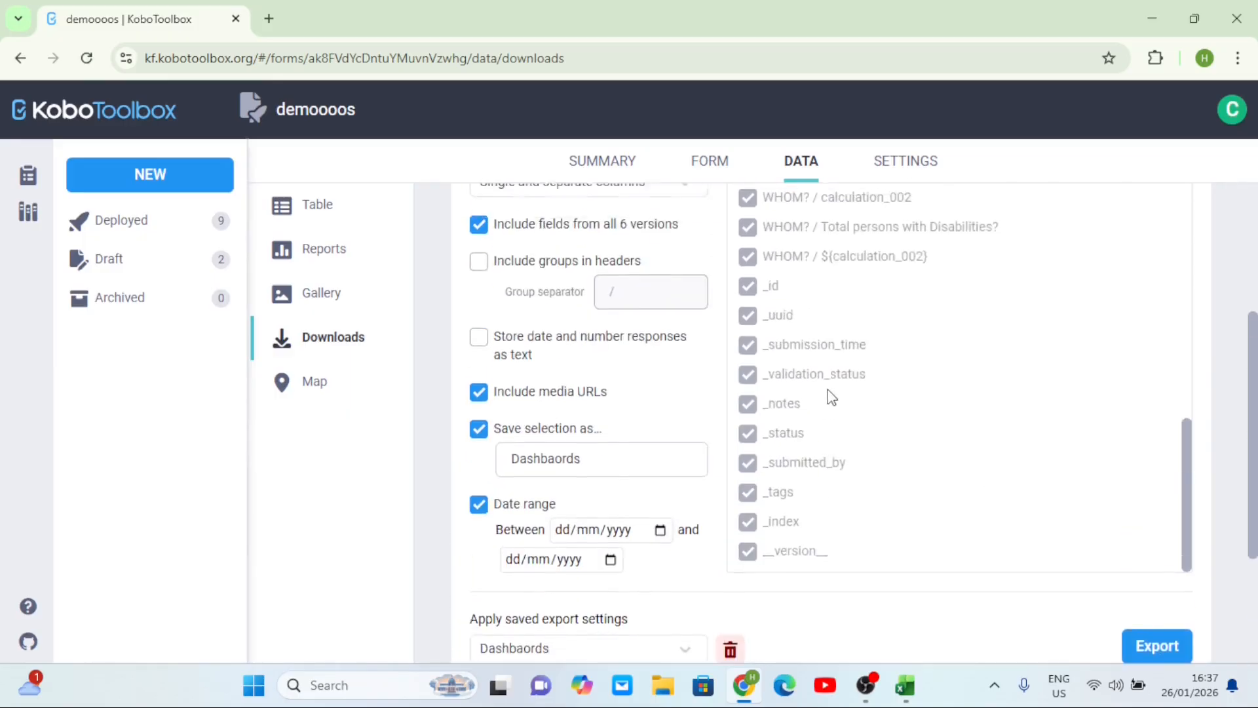
scroll(767, 318, up, 5)
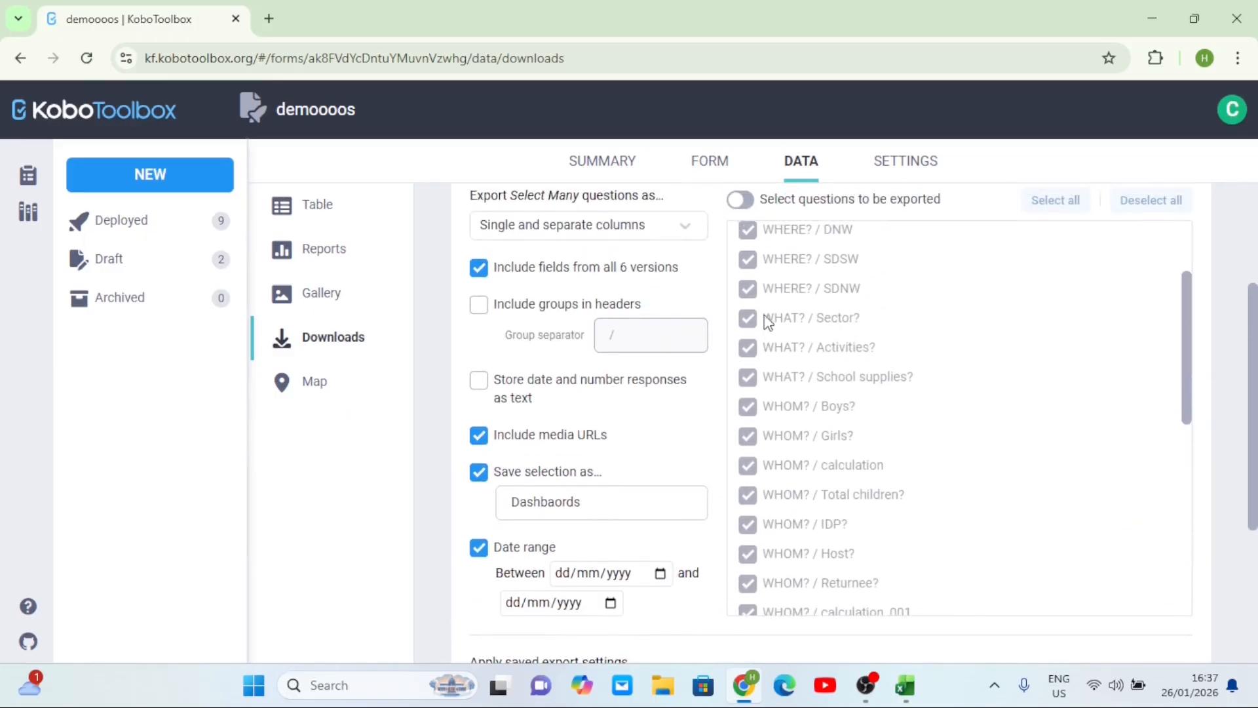
scroll(983, 349, up, 2)
scroll(753, 292, up, 3)
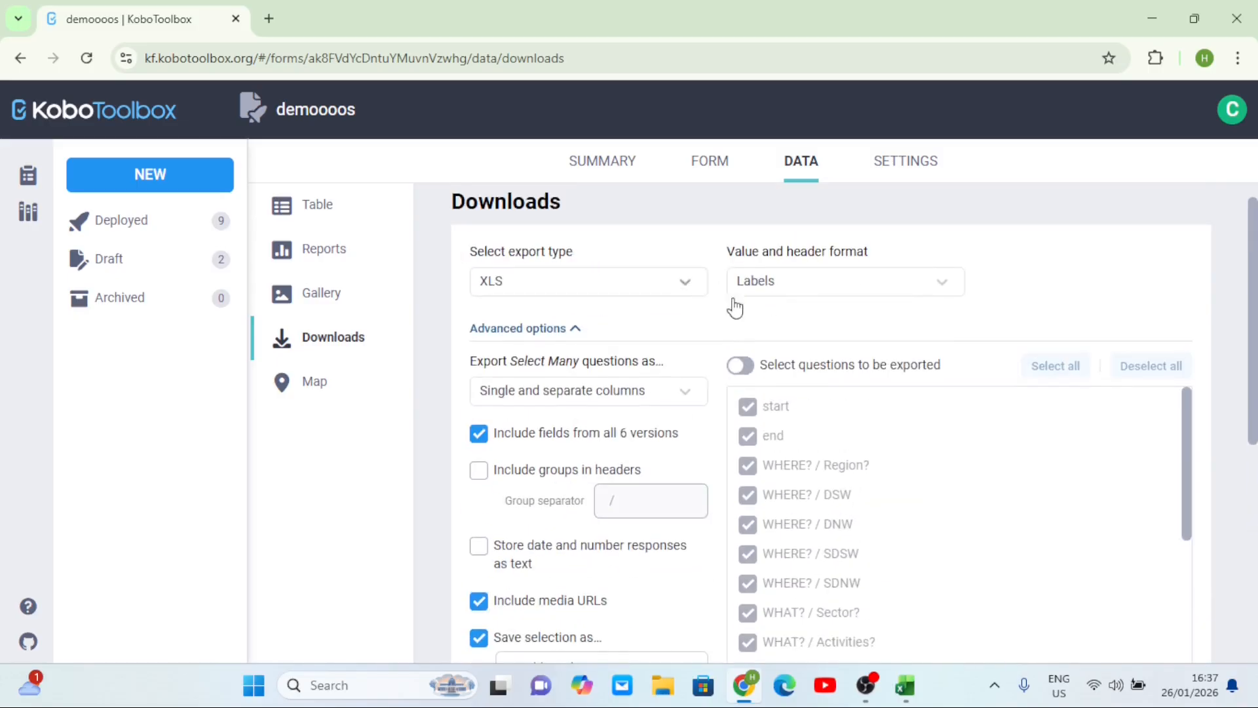
click(742, 366)
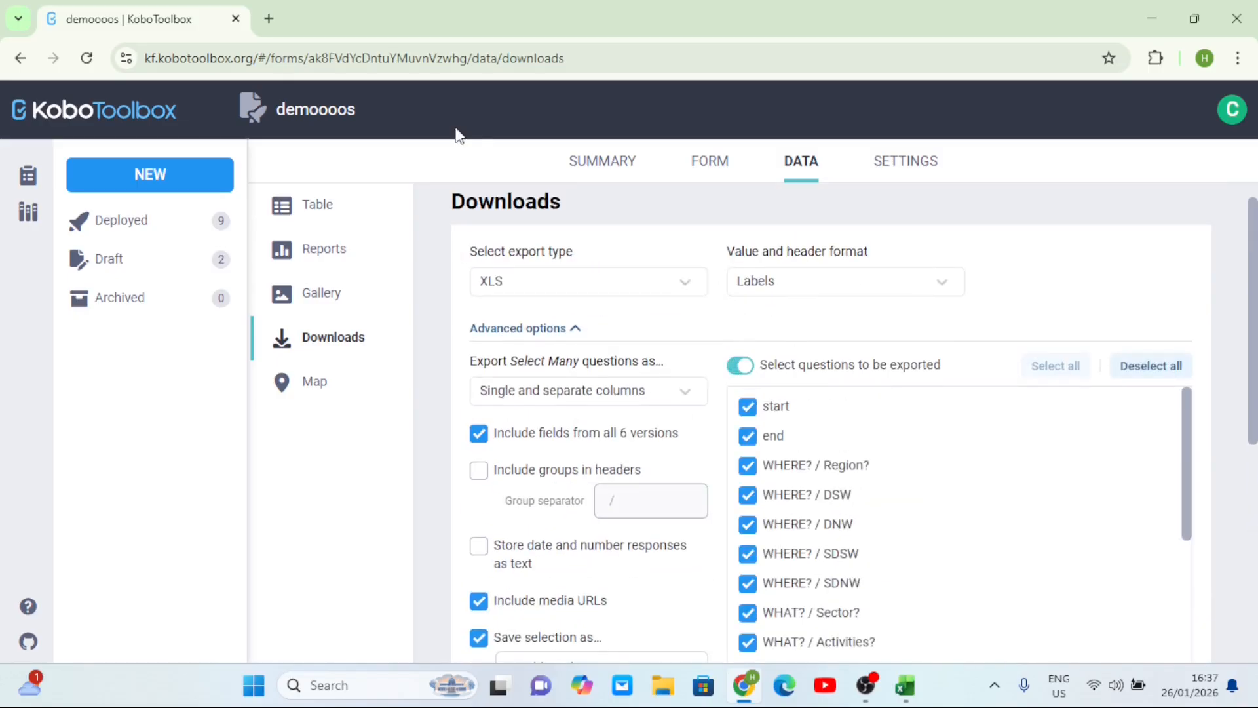
- In a new tab, start the address with the KoboToolbox site plus api/v2/assets/
click(270, 58)
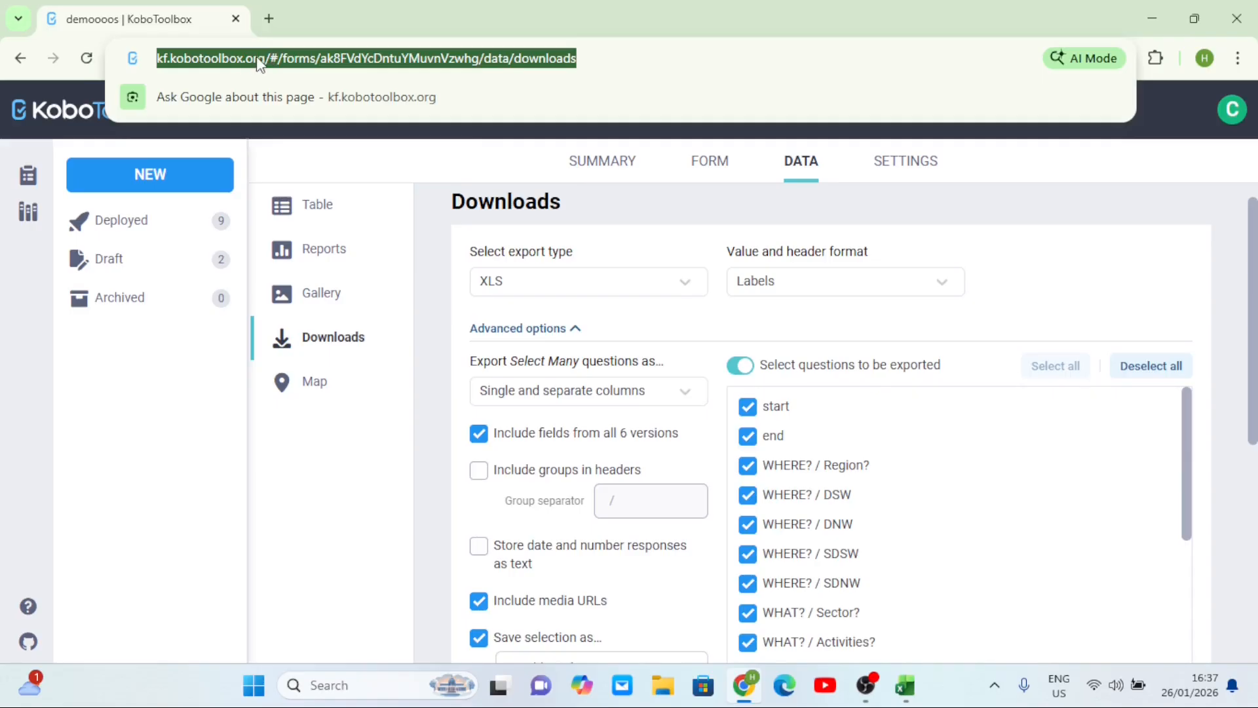
click(292, 61)
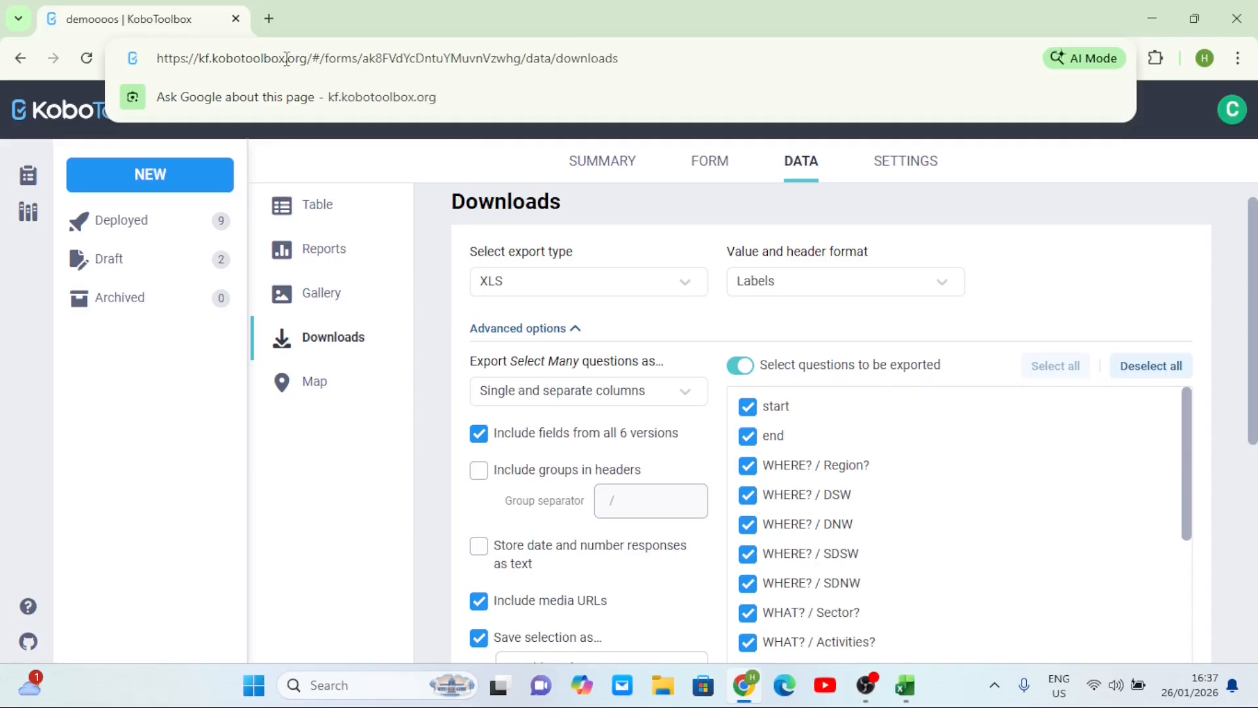
drag(313, 60, 162, 56)
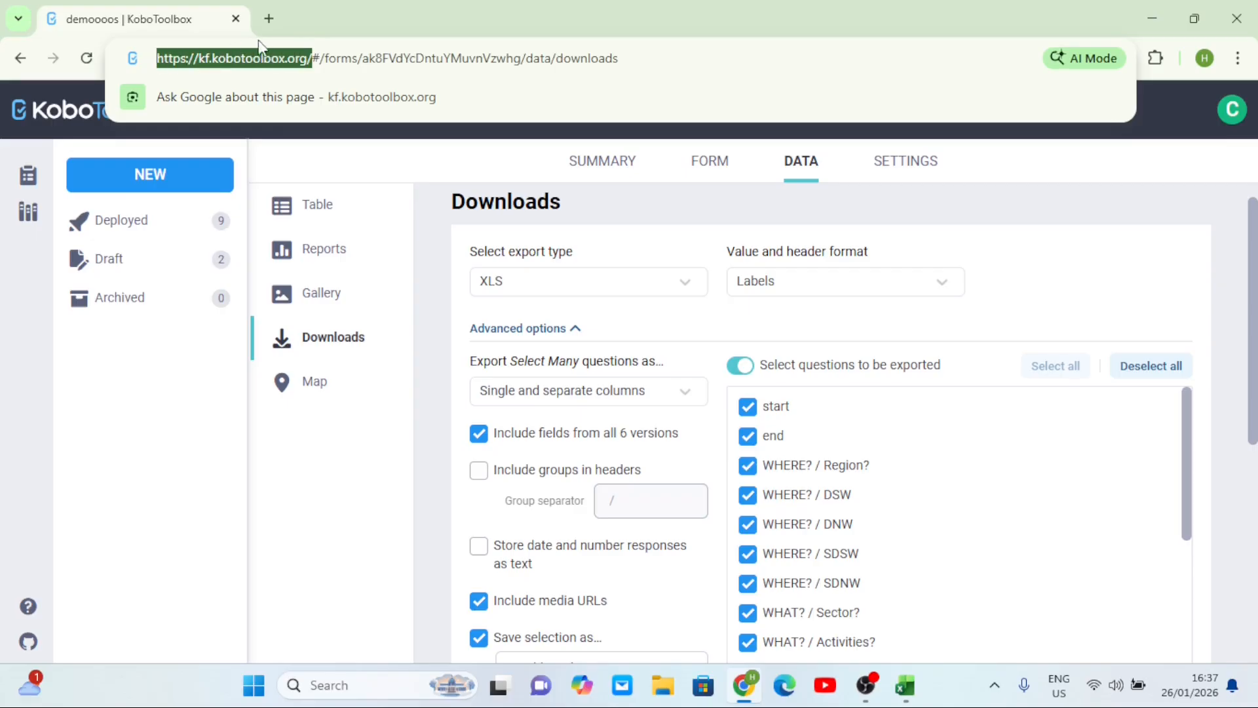
click(269, 18)
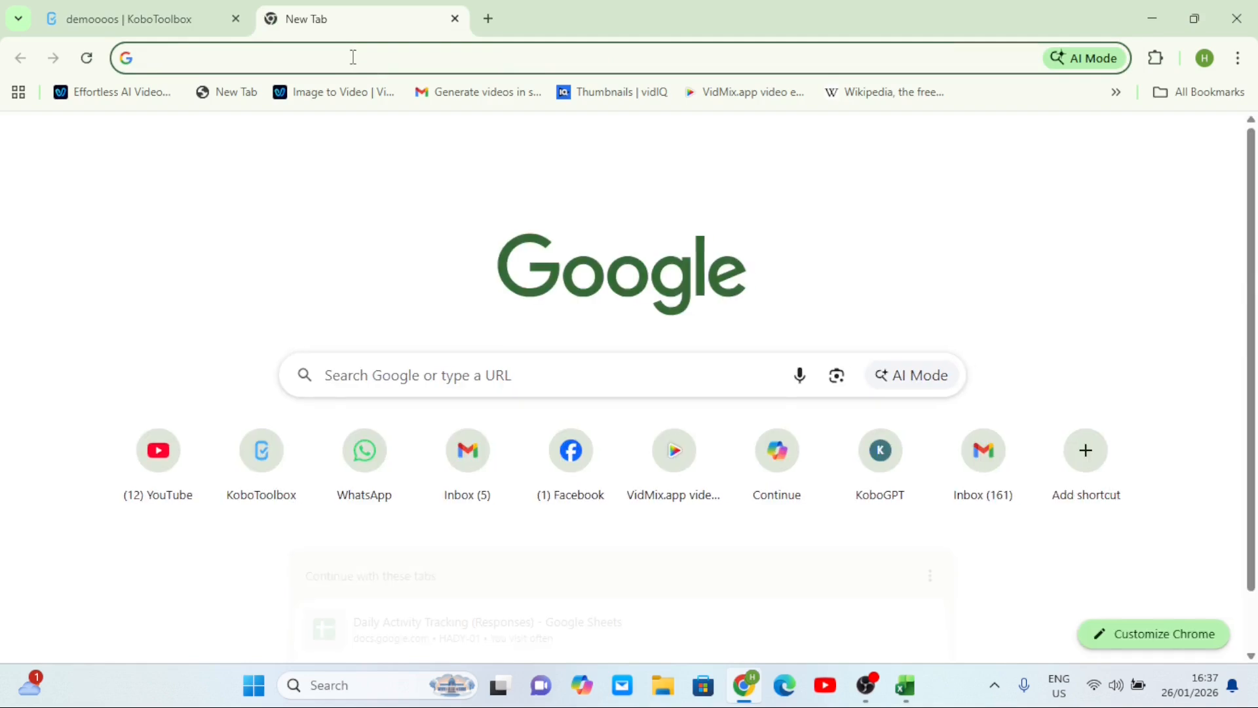
text(https://kf.kobotoolbox.org/)
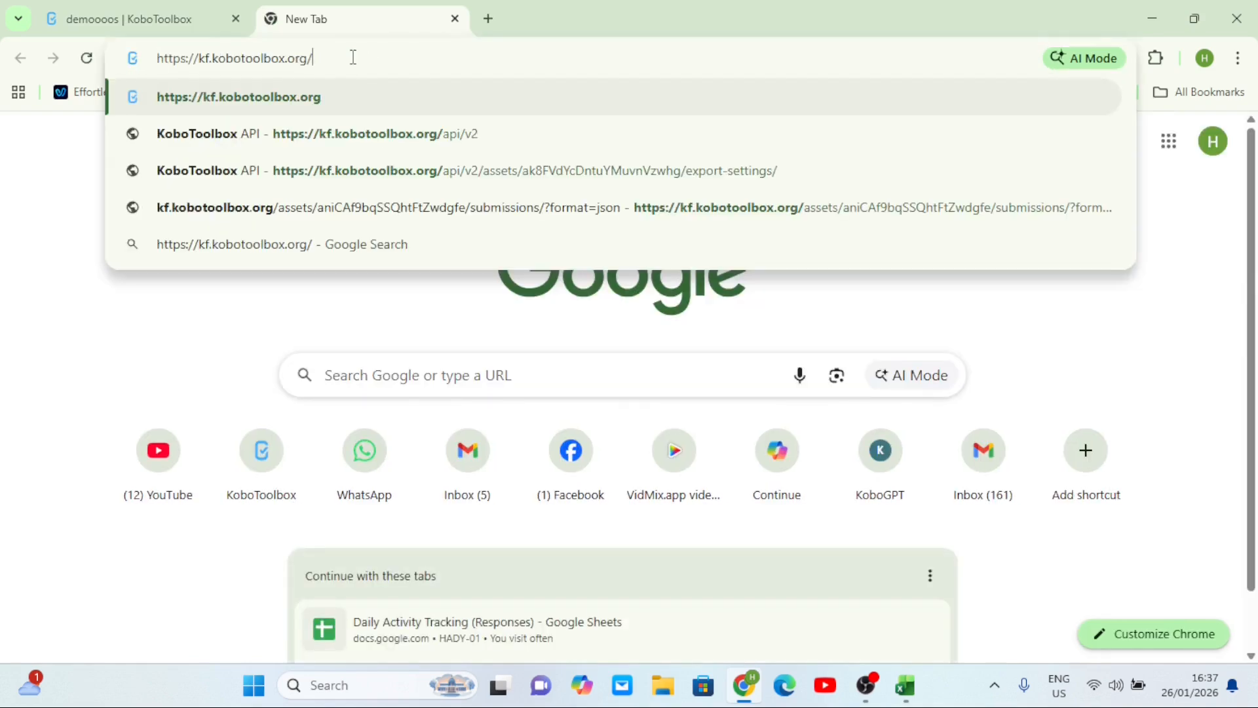
text(api)
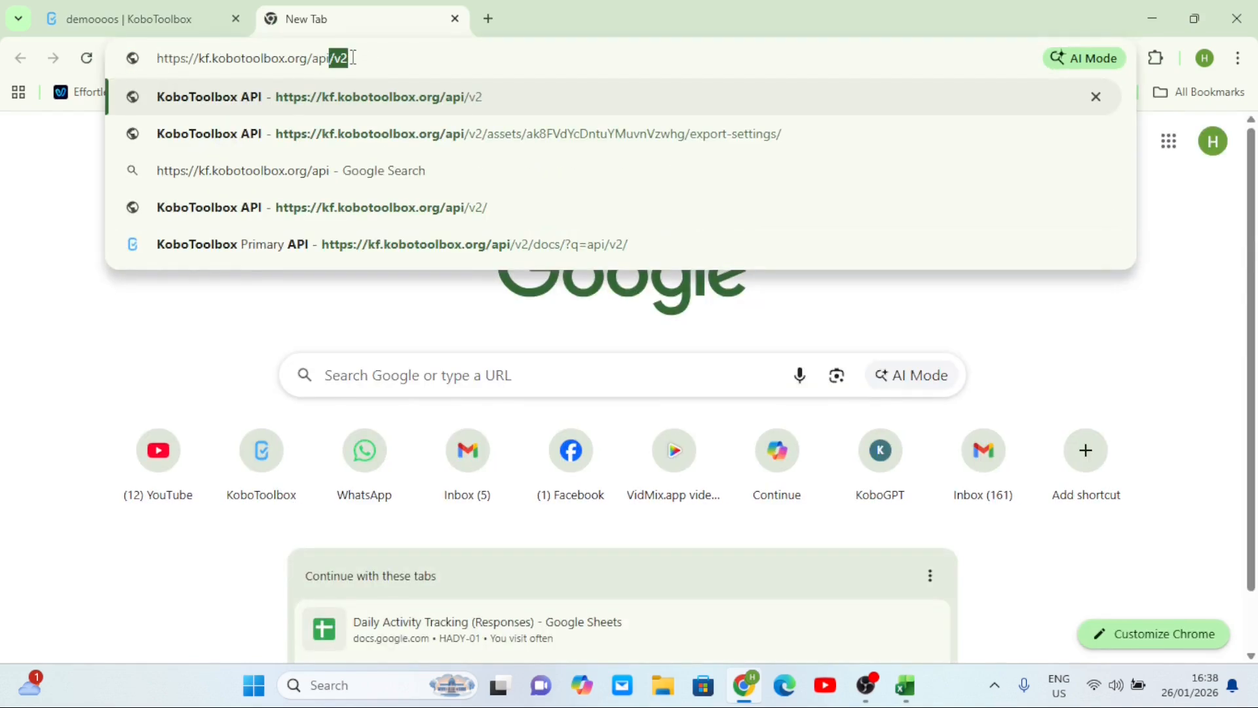
text(/v2)
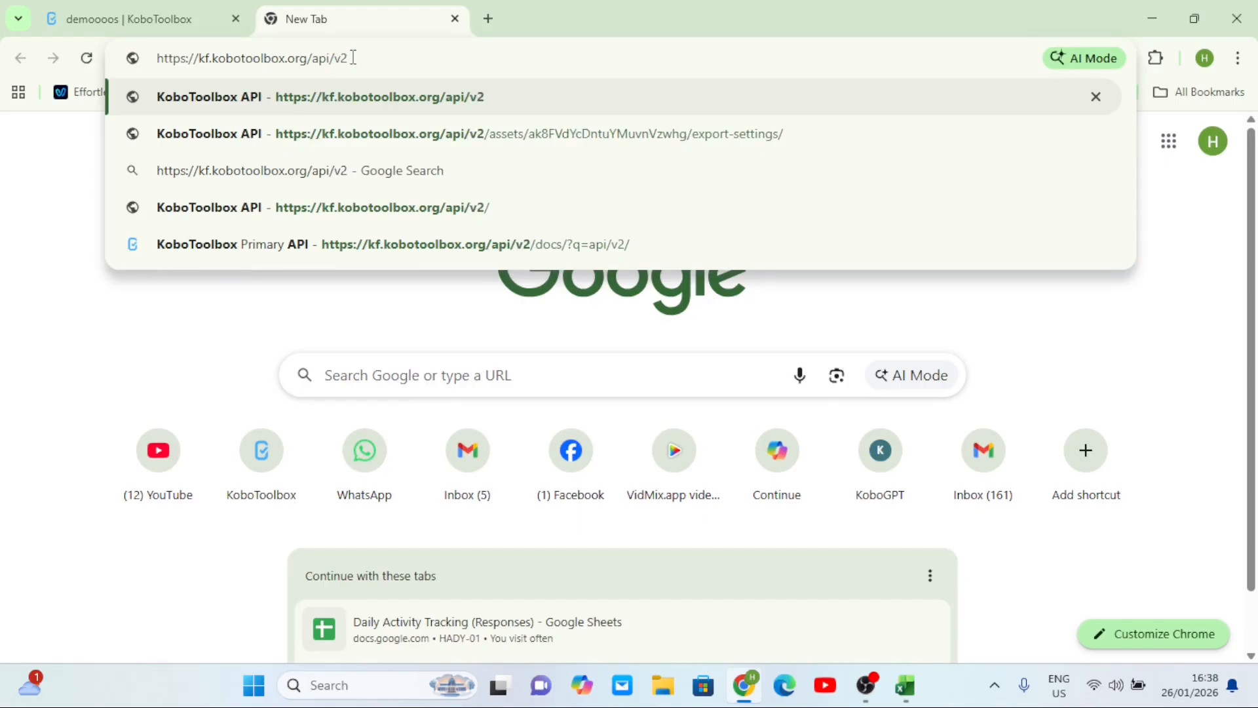
text(/)
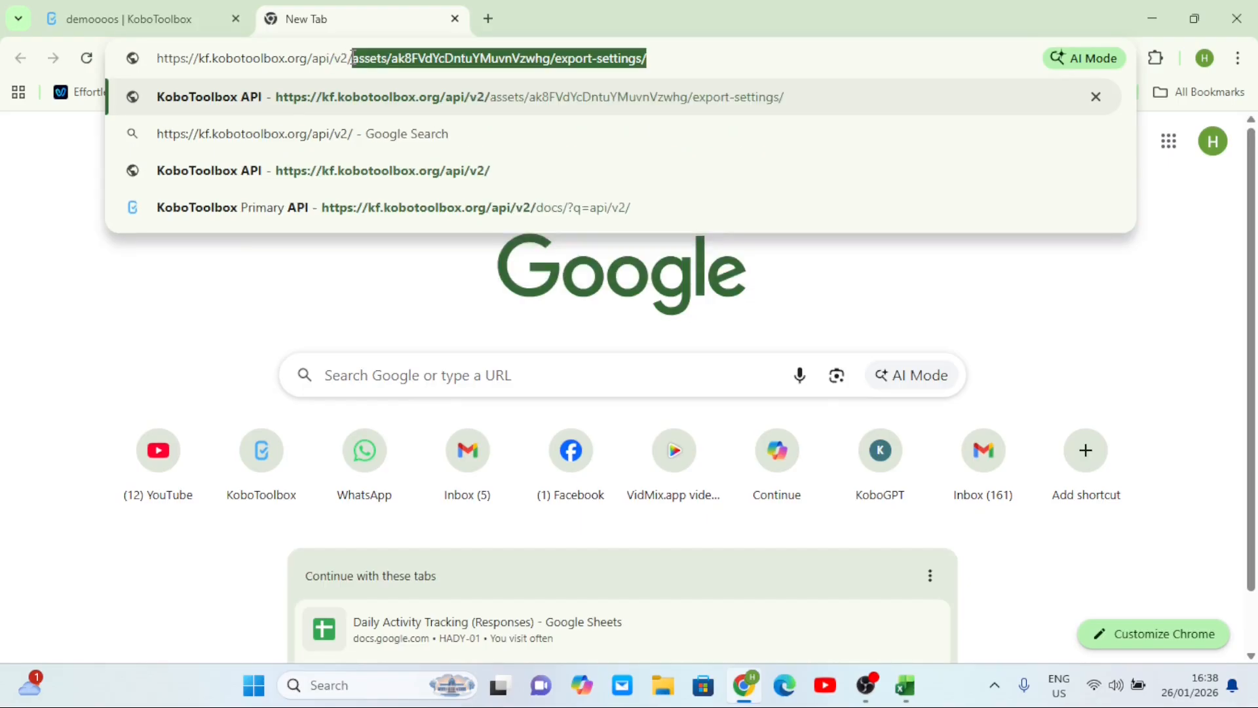
text(assets)
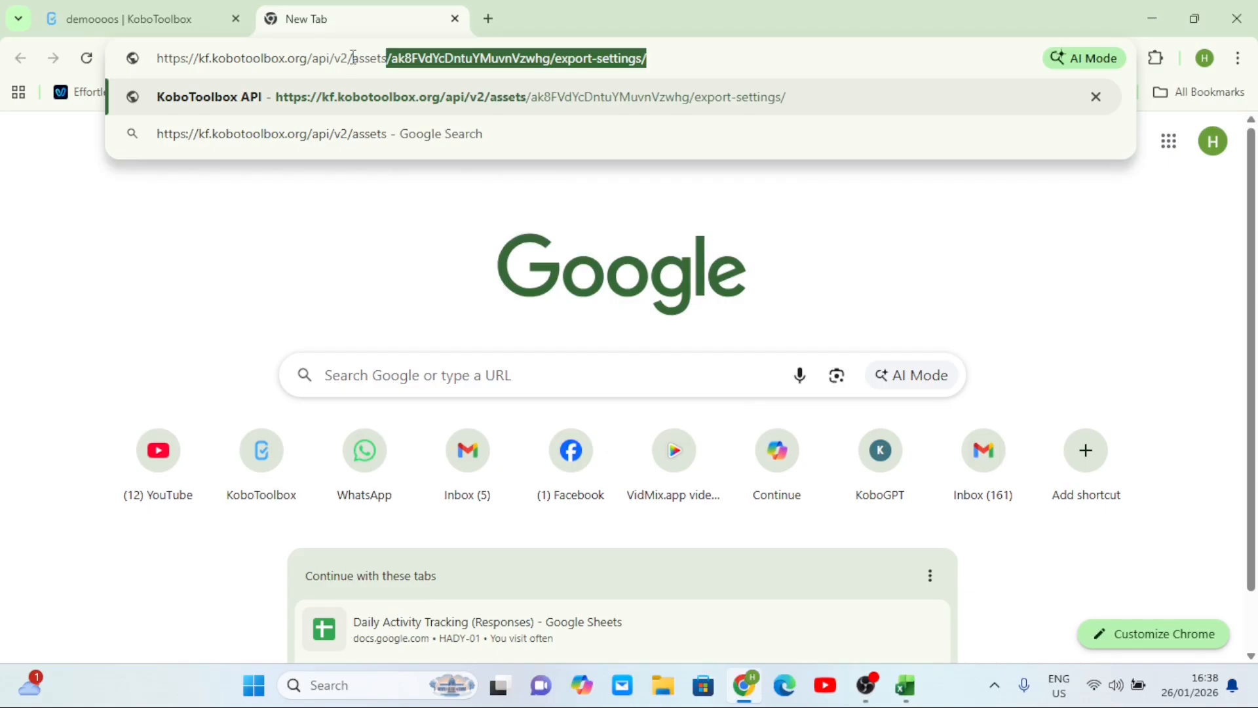
text(/)
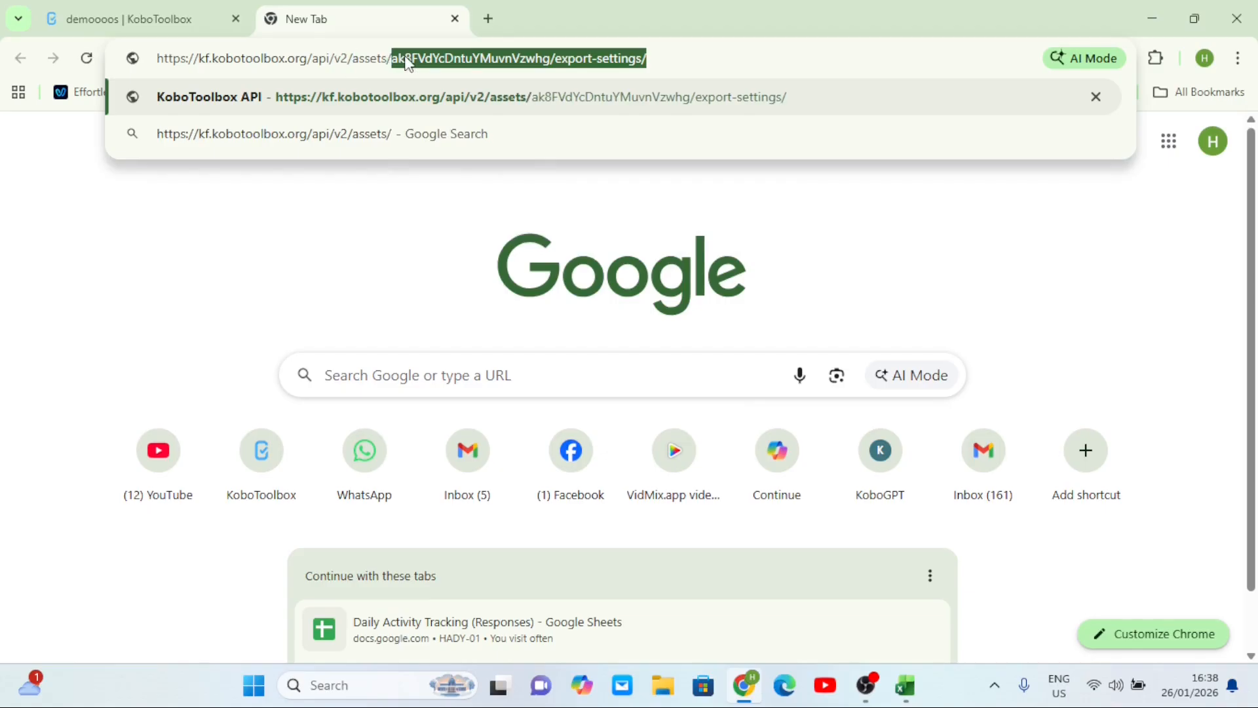
key(Delete)
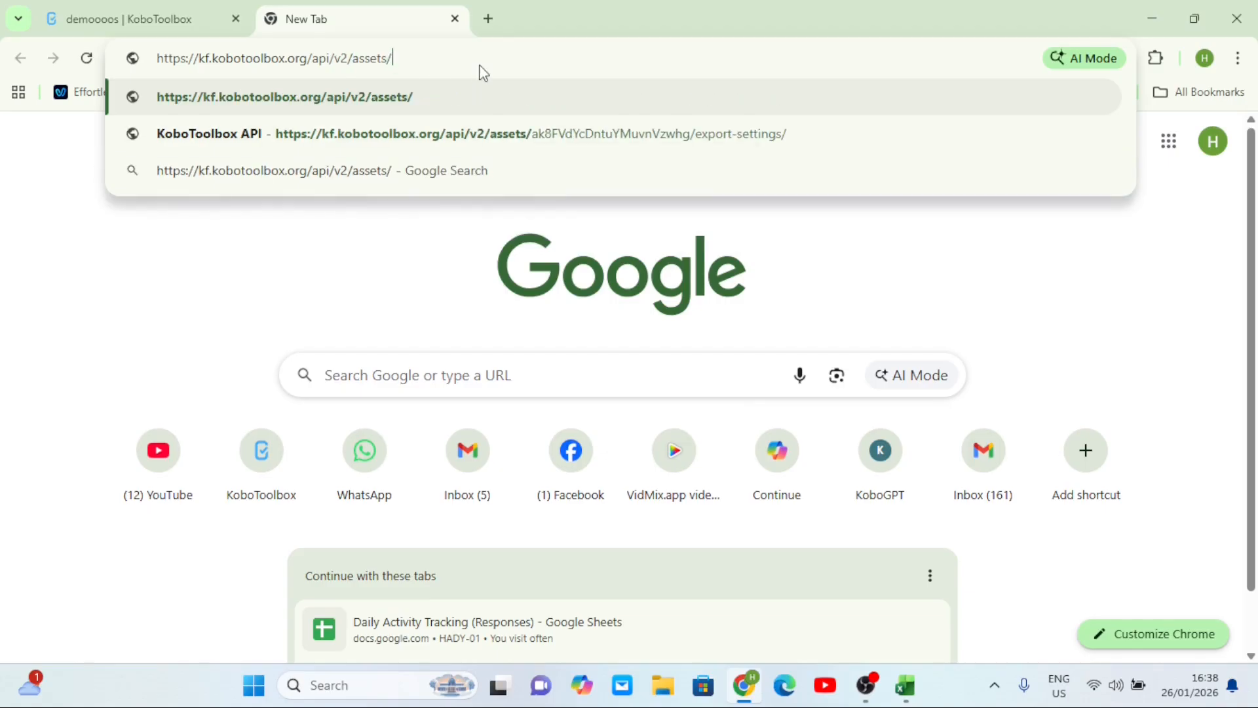
- Append the form's asset ID from its page URL, followed by export-settings/
click(197, 23)
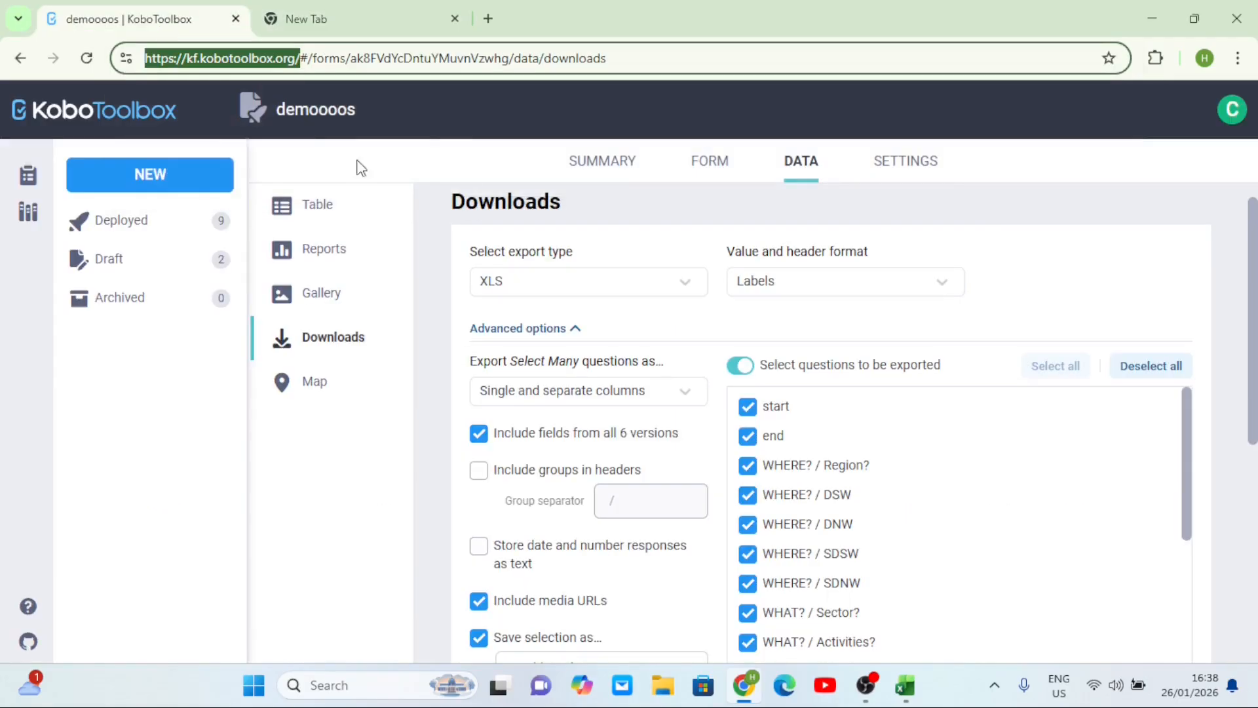
click(458, 60)
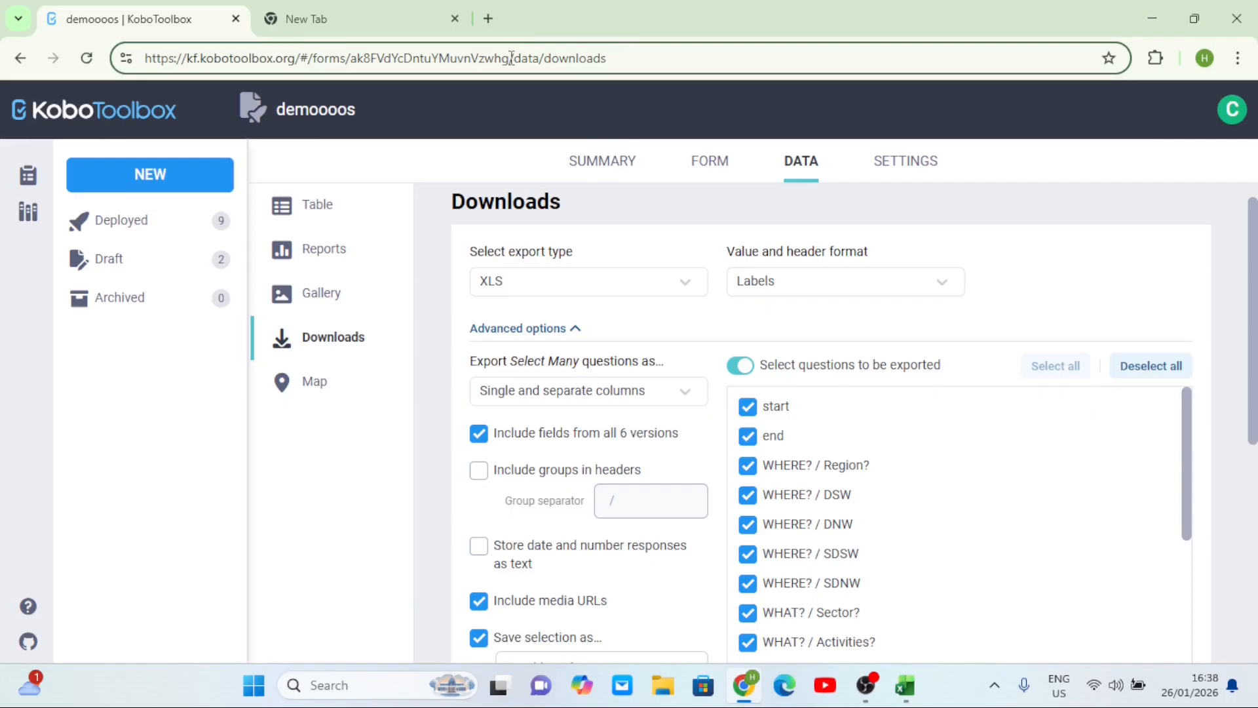
drag(512, 60, 359, 60)
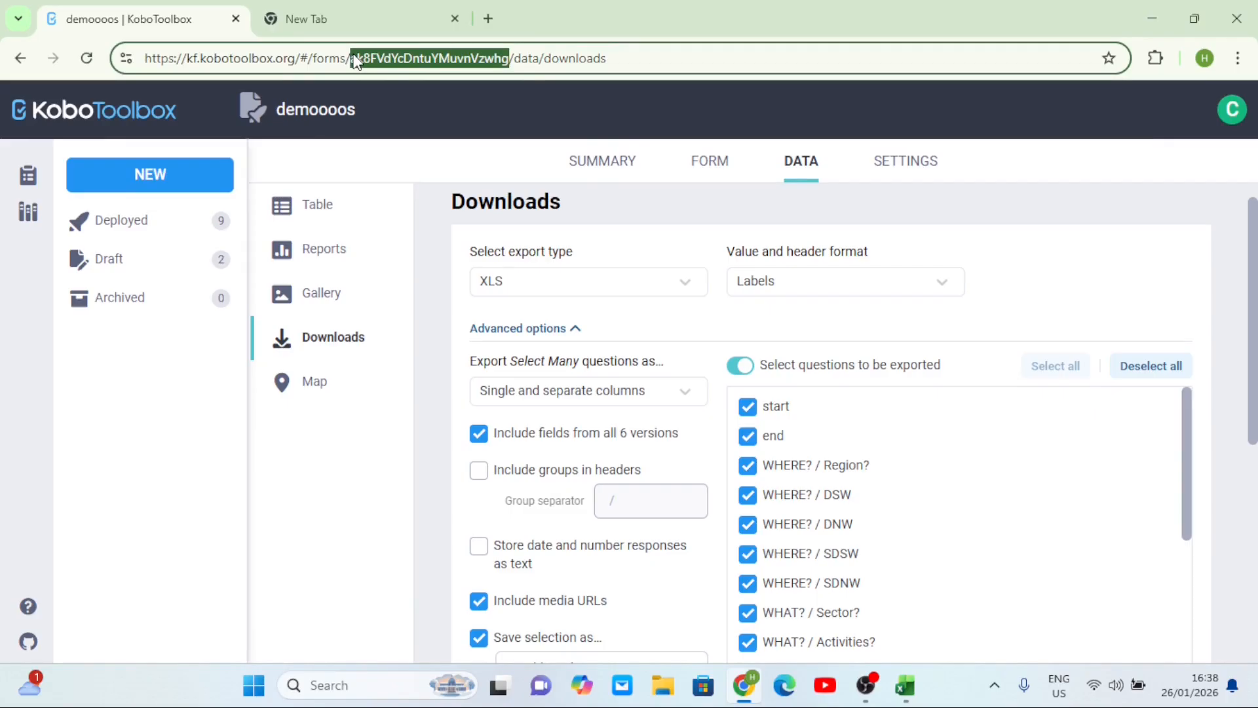
click(358, 13)
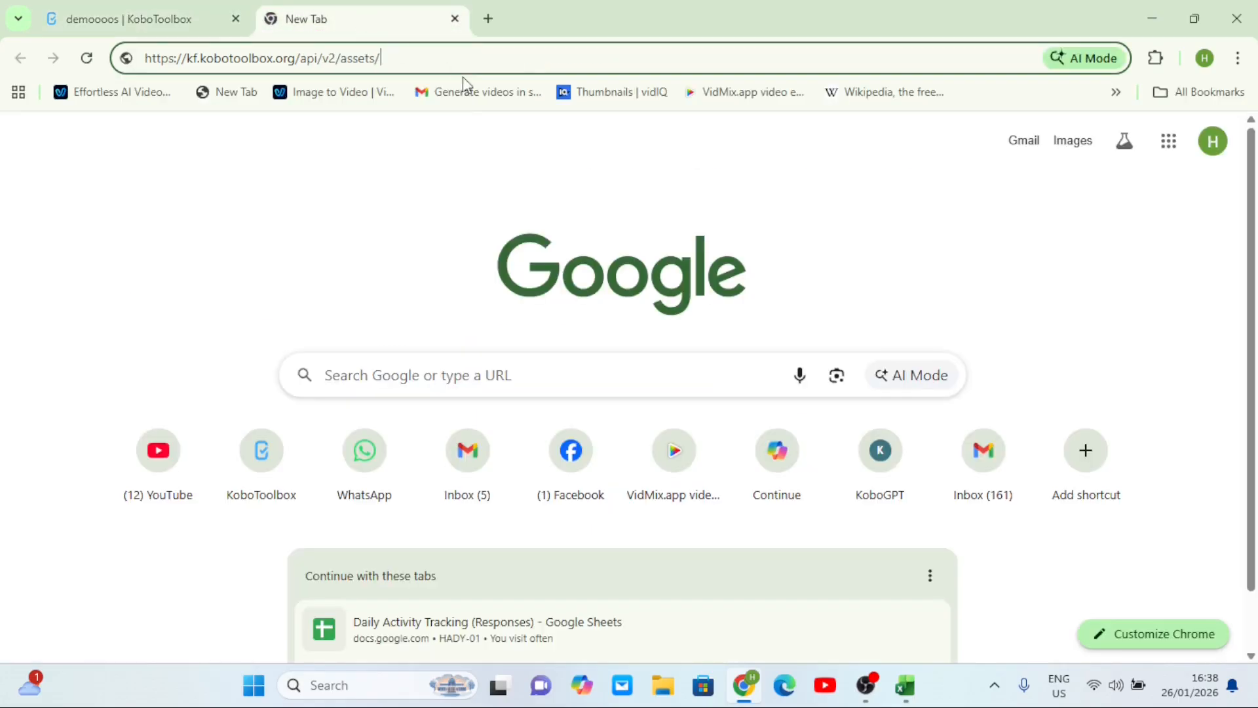
text(ak8FVdYcDntuYMuvnVzwhg)
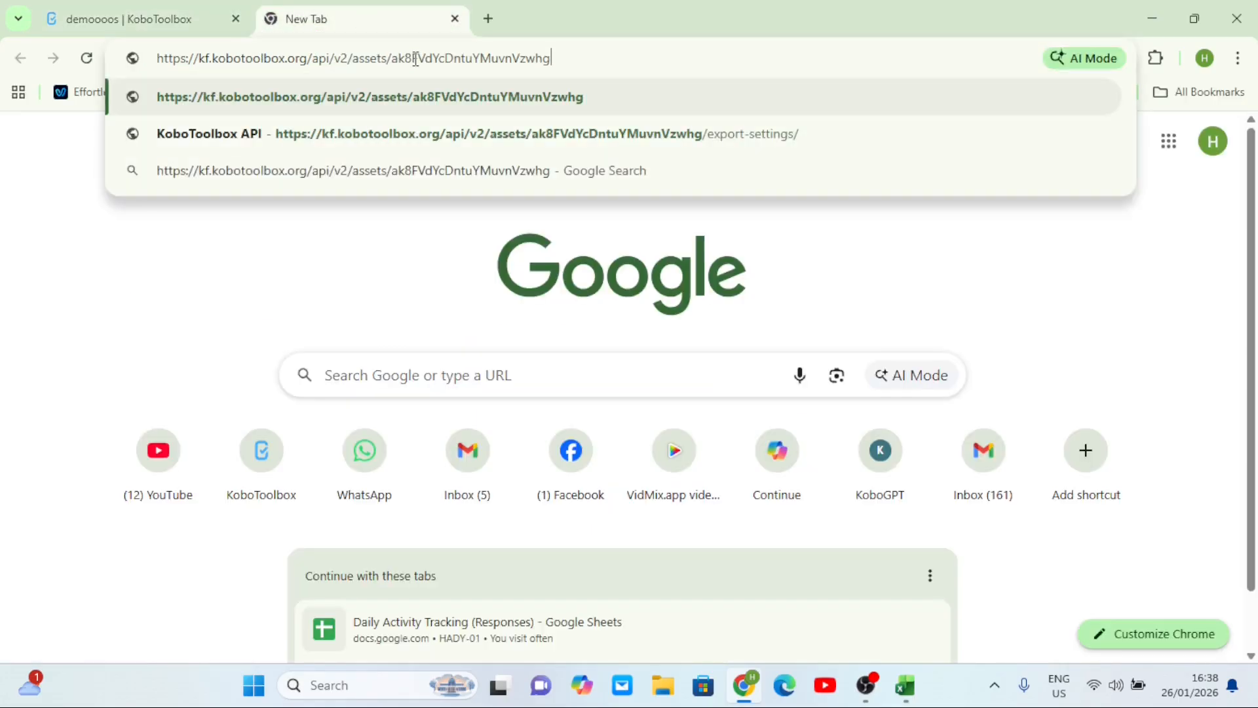
text(/)
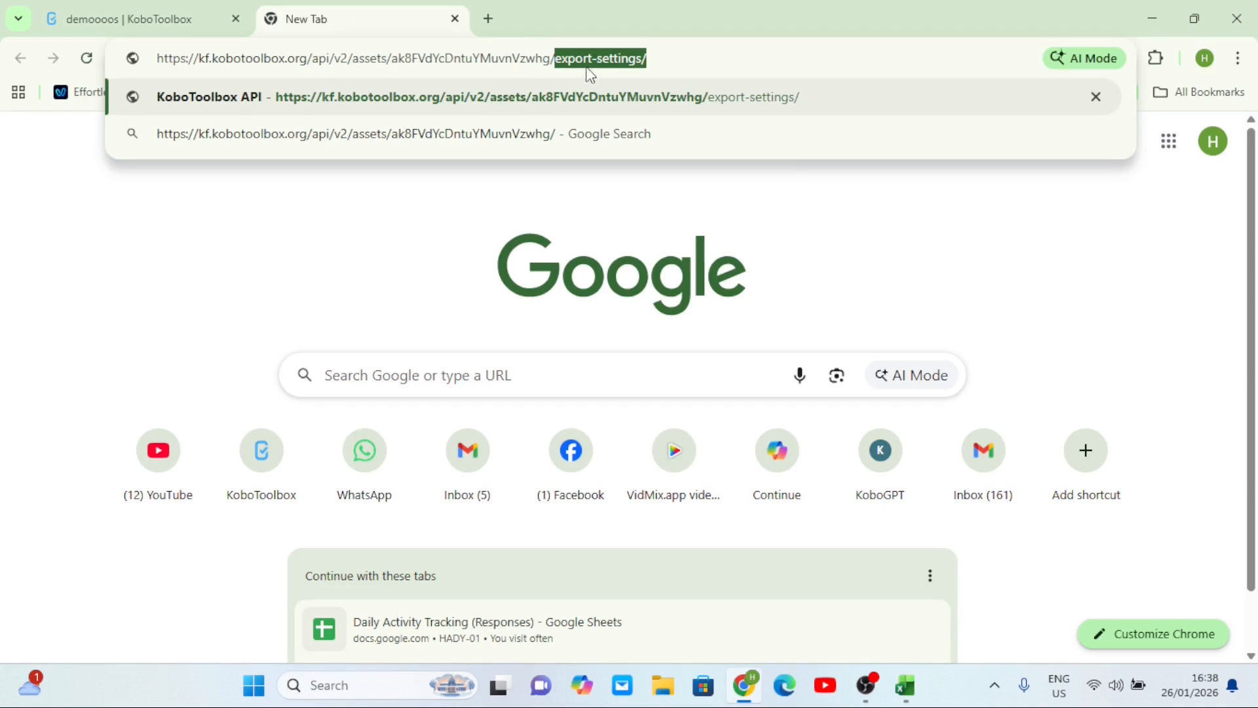
click(680, 54)
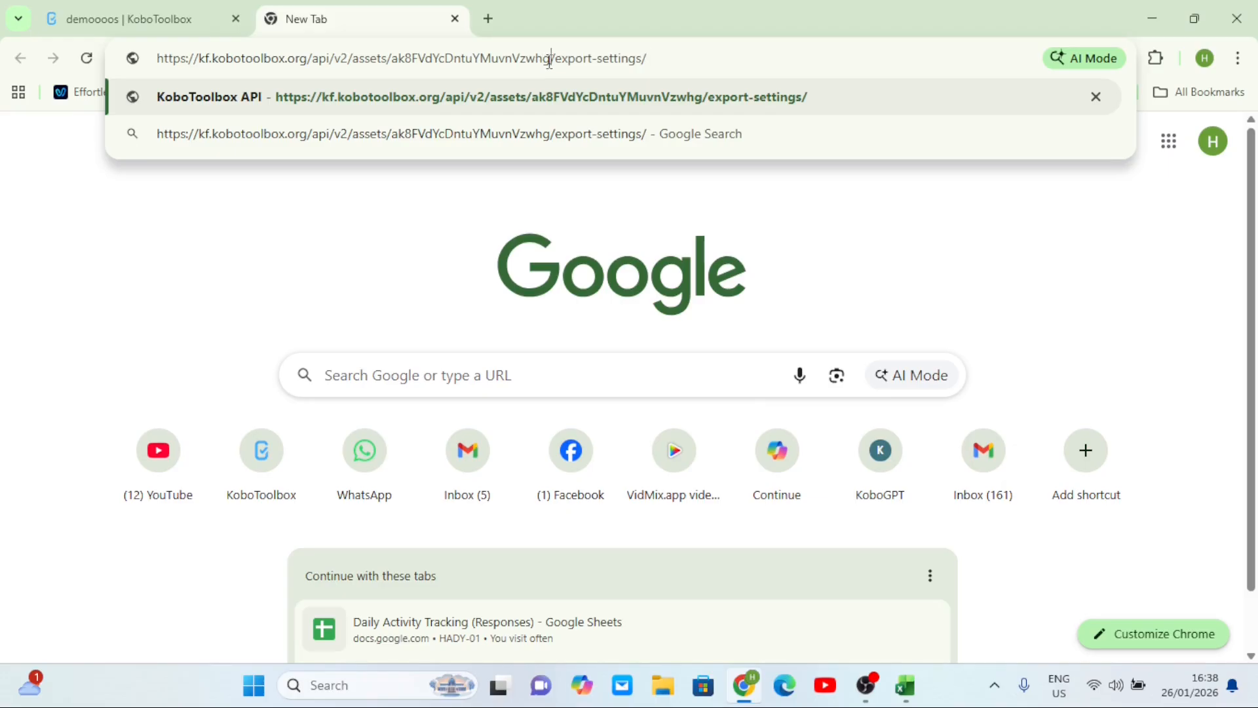
- Check that the pasted asset ID matches the one in the form page's address
drag(549, 61, 392, 78)
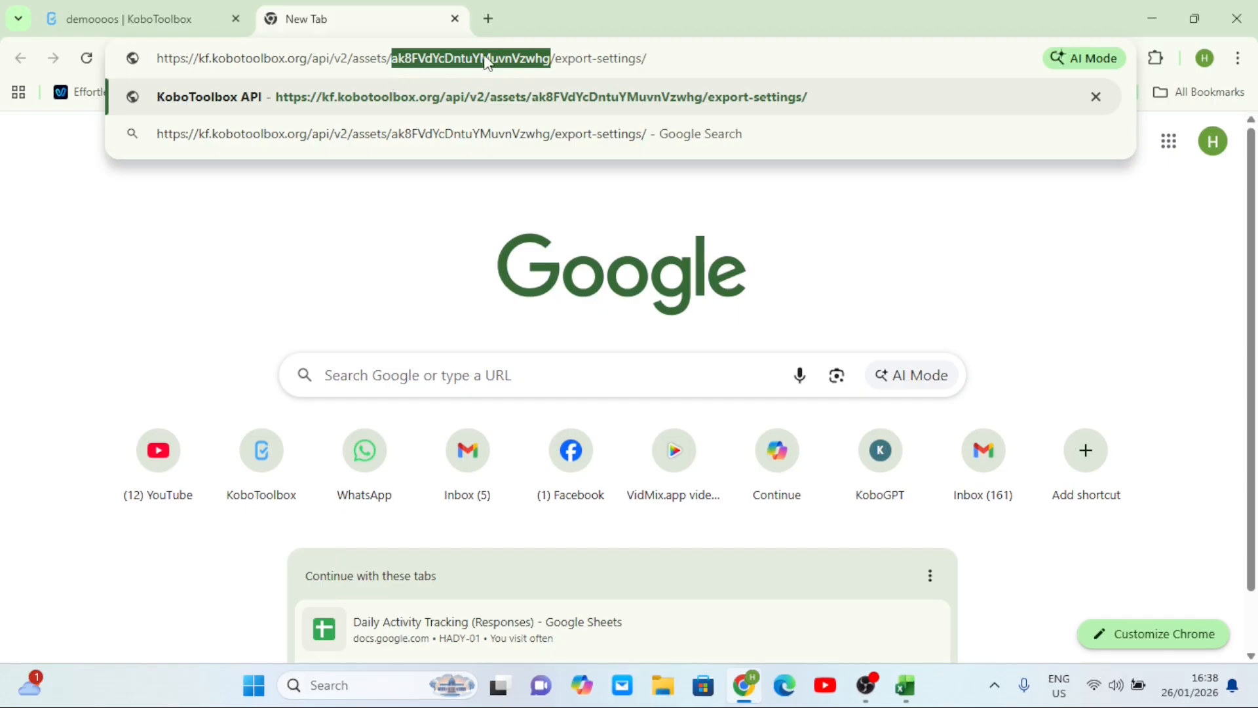
click(178, 29)
click(479, 63)
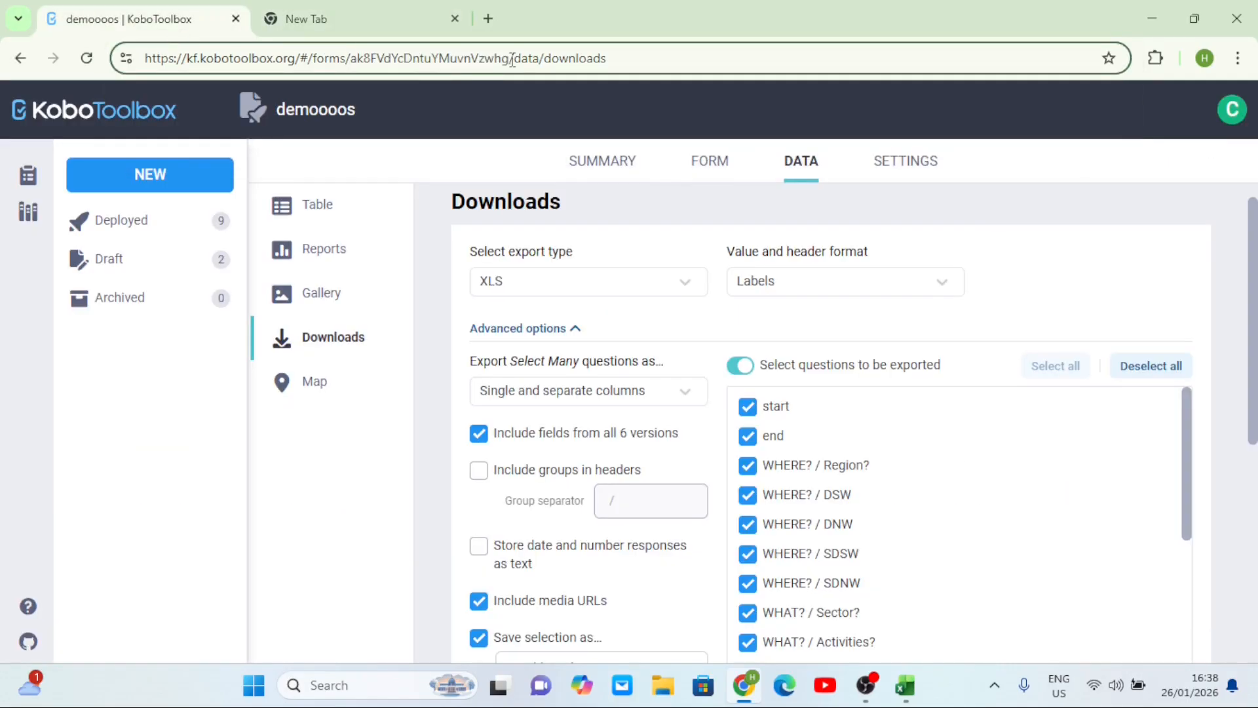
drag(512, 59, 354, 66)
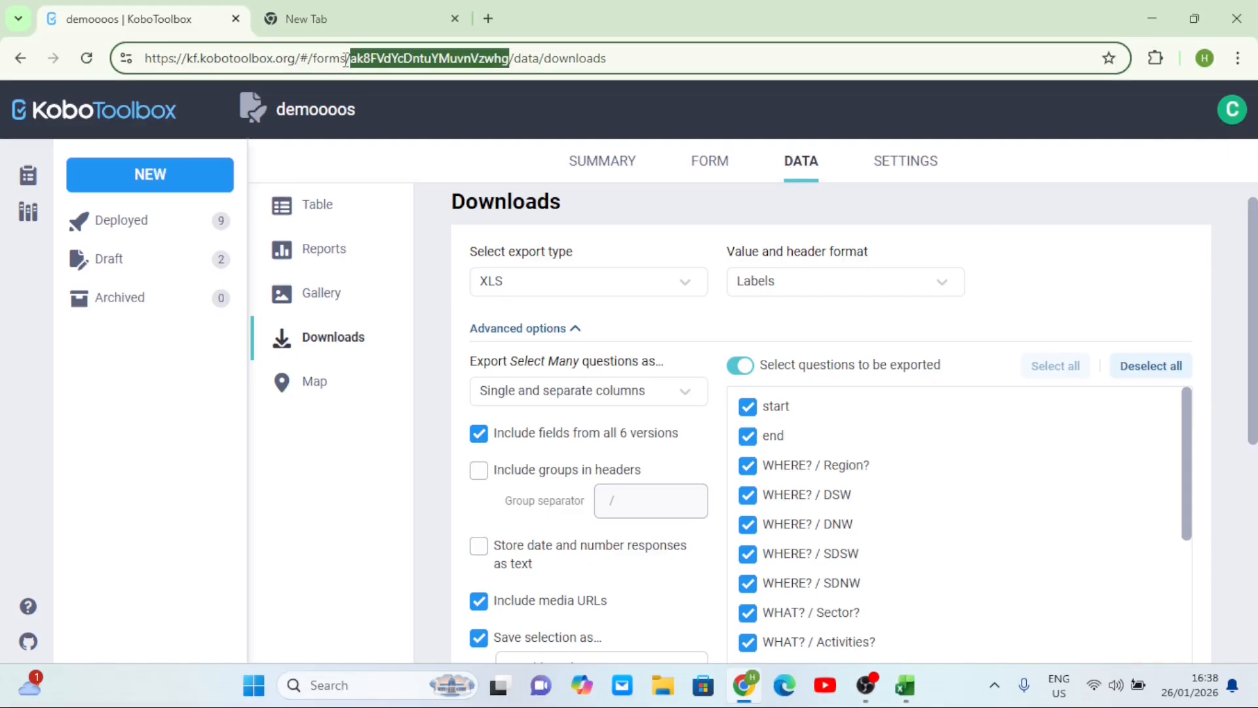
click(342, 59)
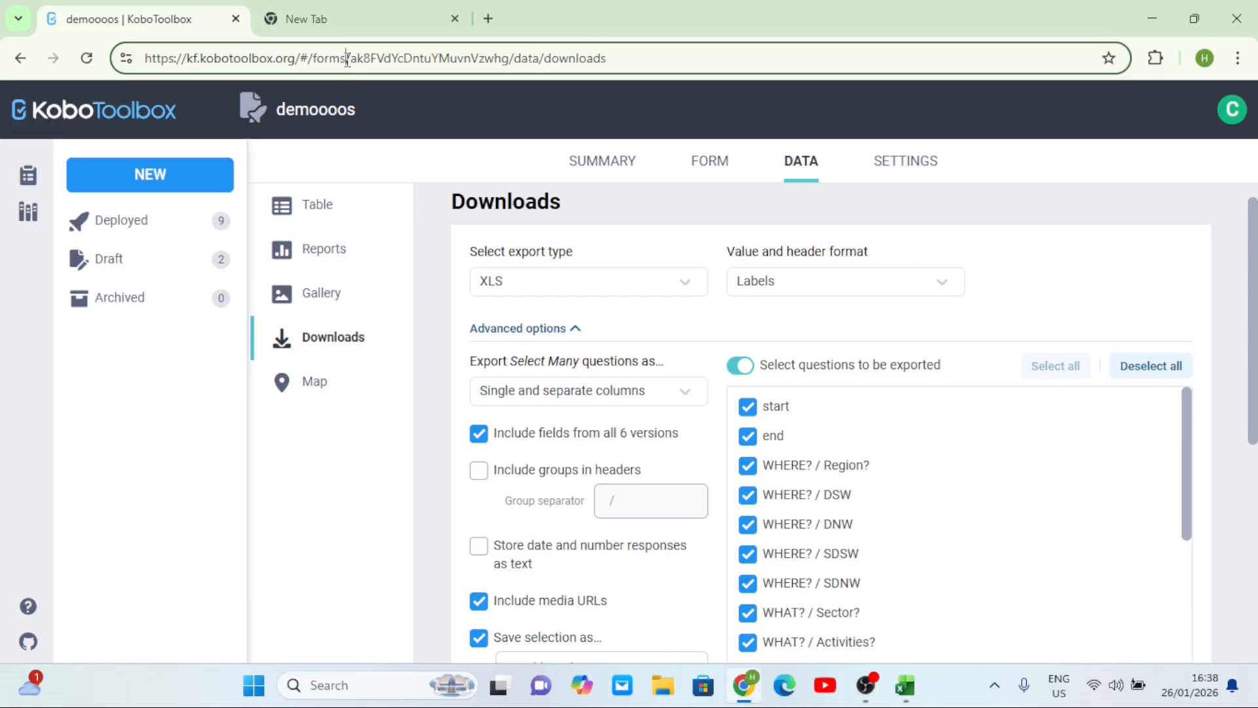
drag(348, 61, 314, 62)
click(366, 16)
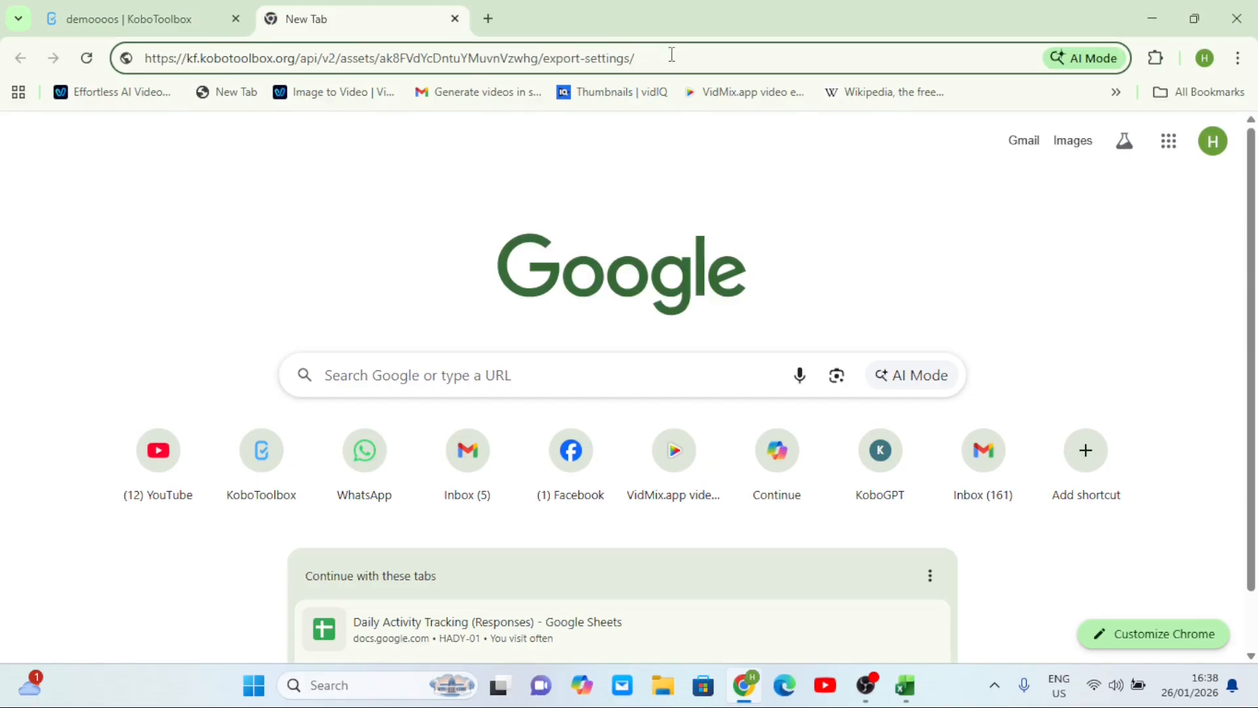
- Load the export-settings API listing and search it for the 'Dashbaords' export
key(Return)
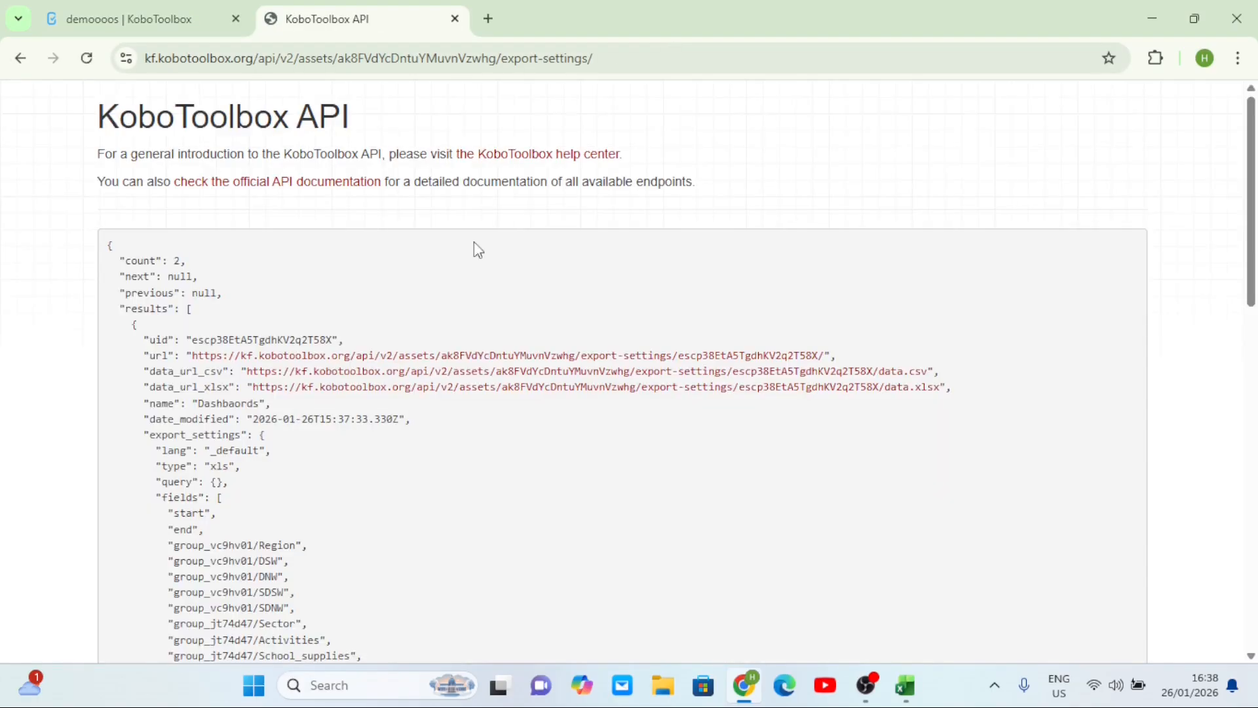
scroll(501, 336, down, 1)
scroll(501, 336, up, 1)
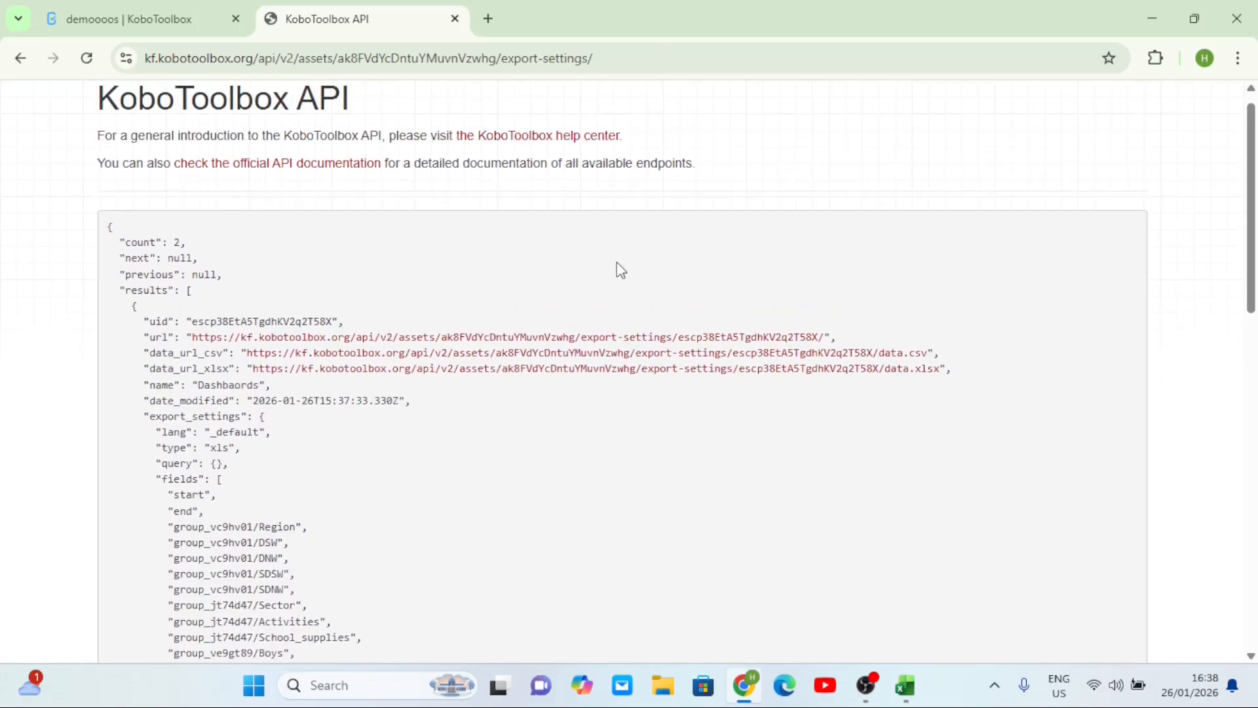
key(ctrl+f)
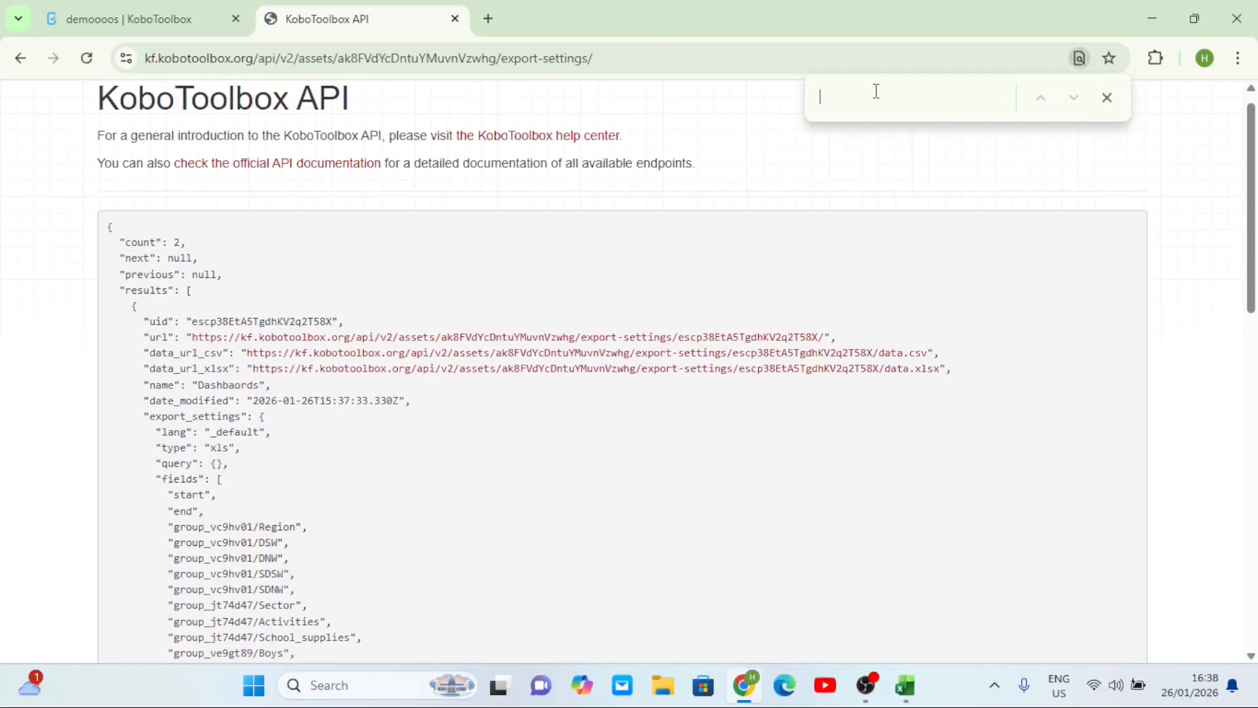
text(Dash)
scroll(238, 385, up, 3)
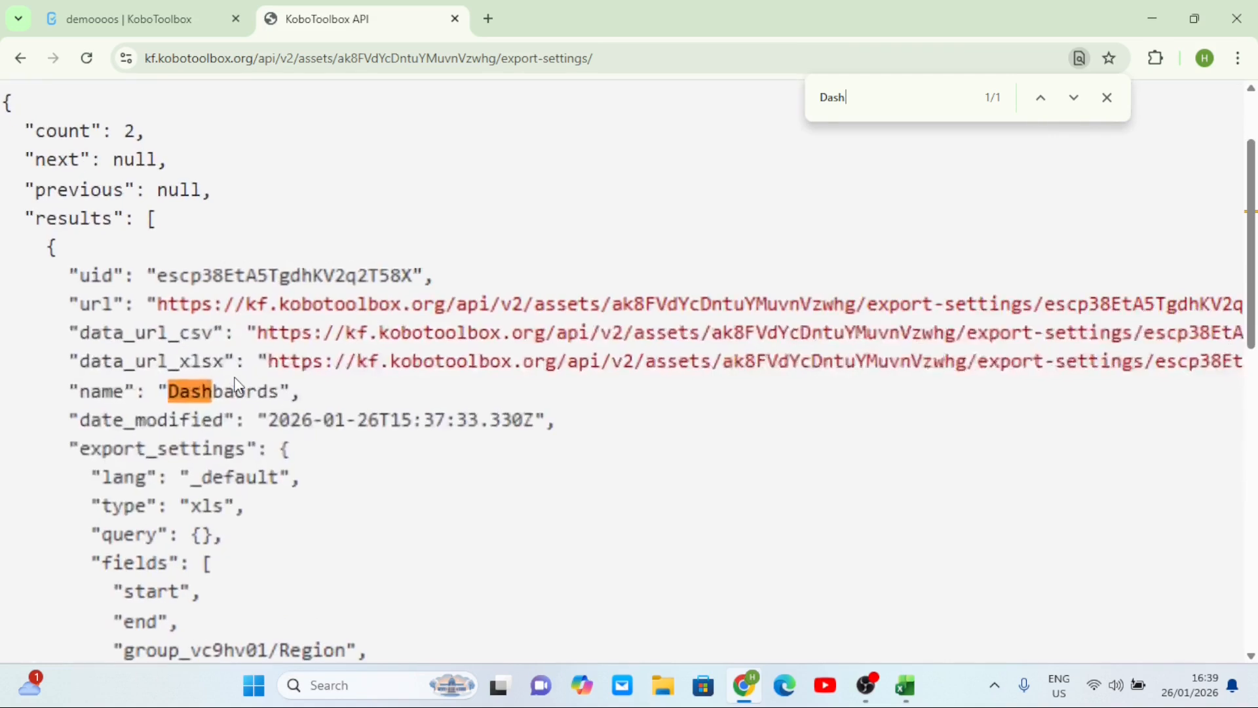
scroll(246, 383, down, 4)
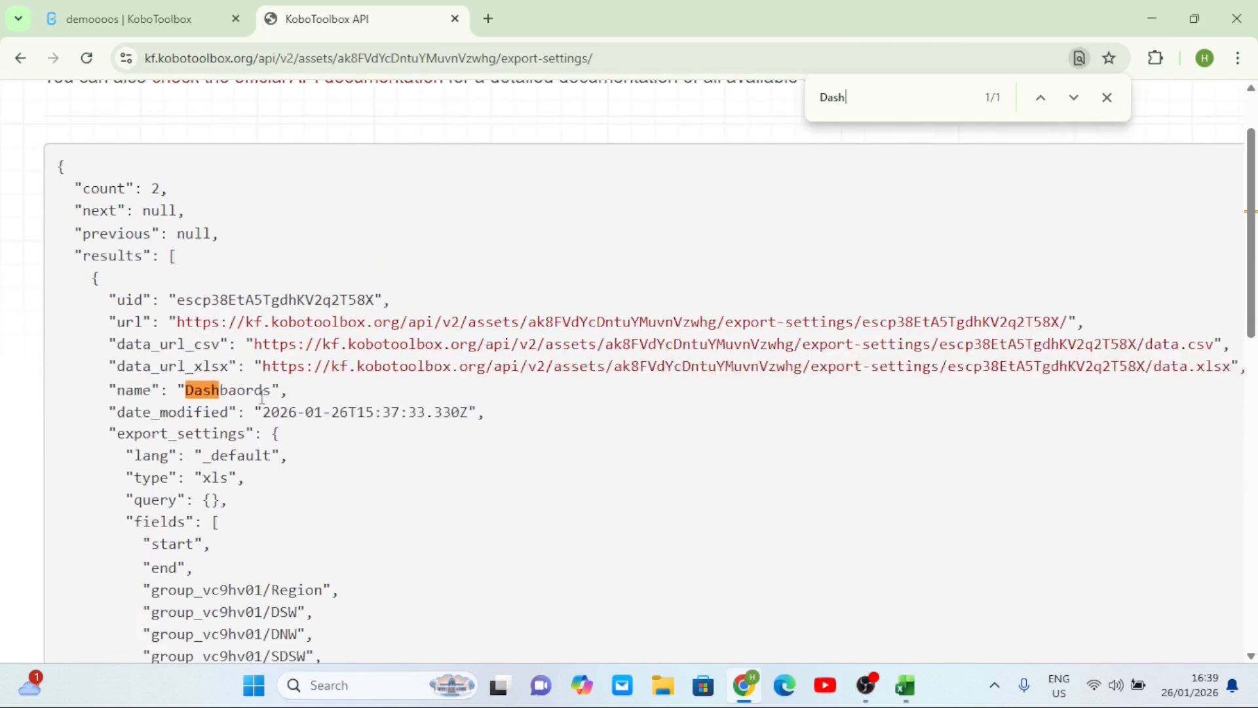
key(BackSpace)
key(BackSpace)
key(BackSpace)
key(BackSpace)
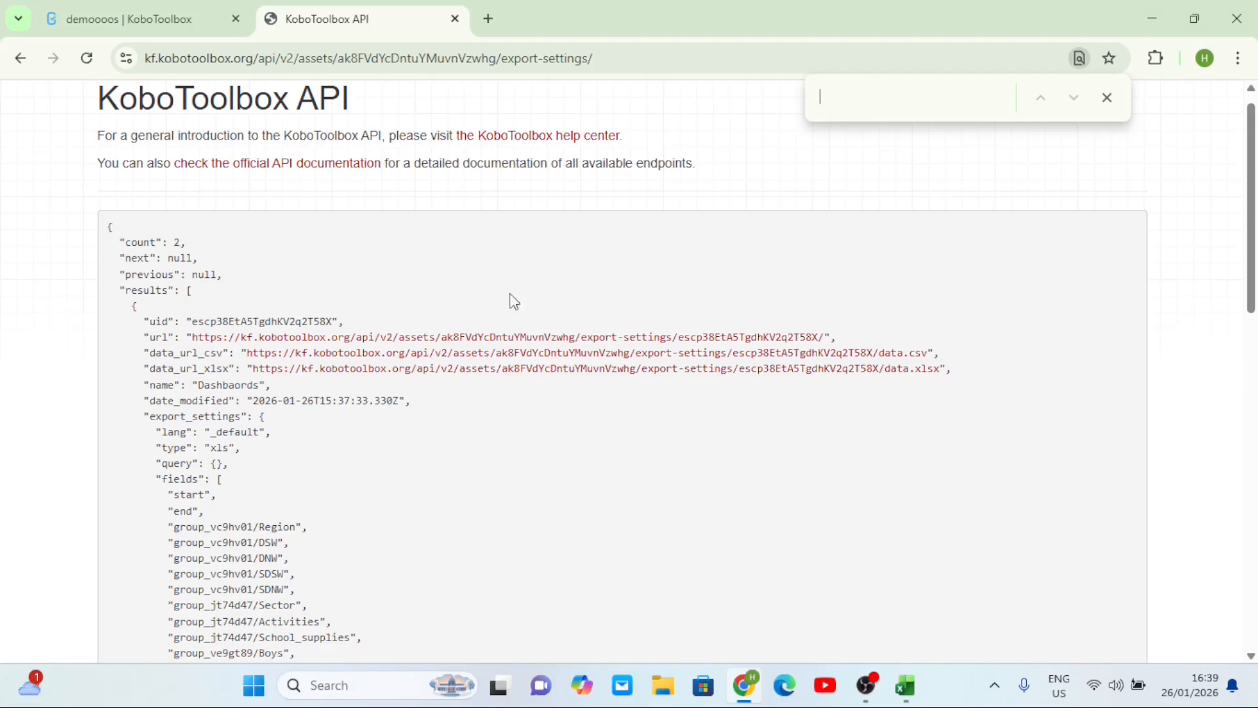
scroll(598, 380, up, 4)
scroll(663, 370, right, 2)
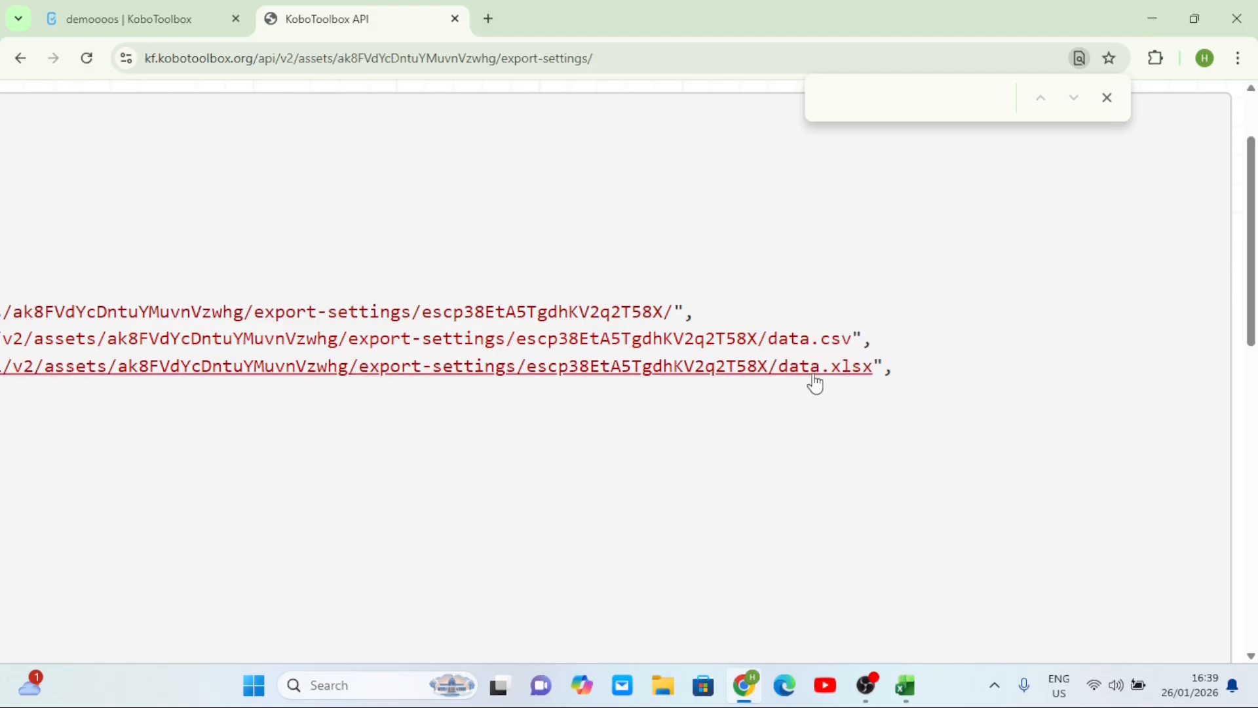
scroll(815, 383, down, 4)
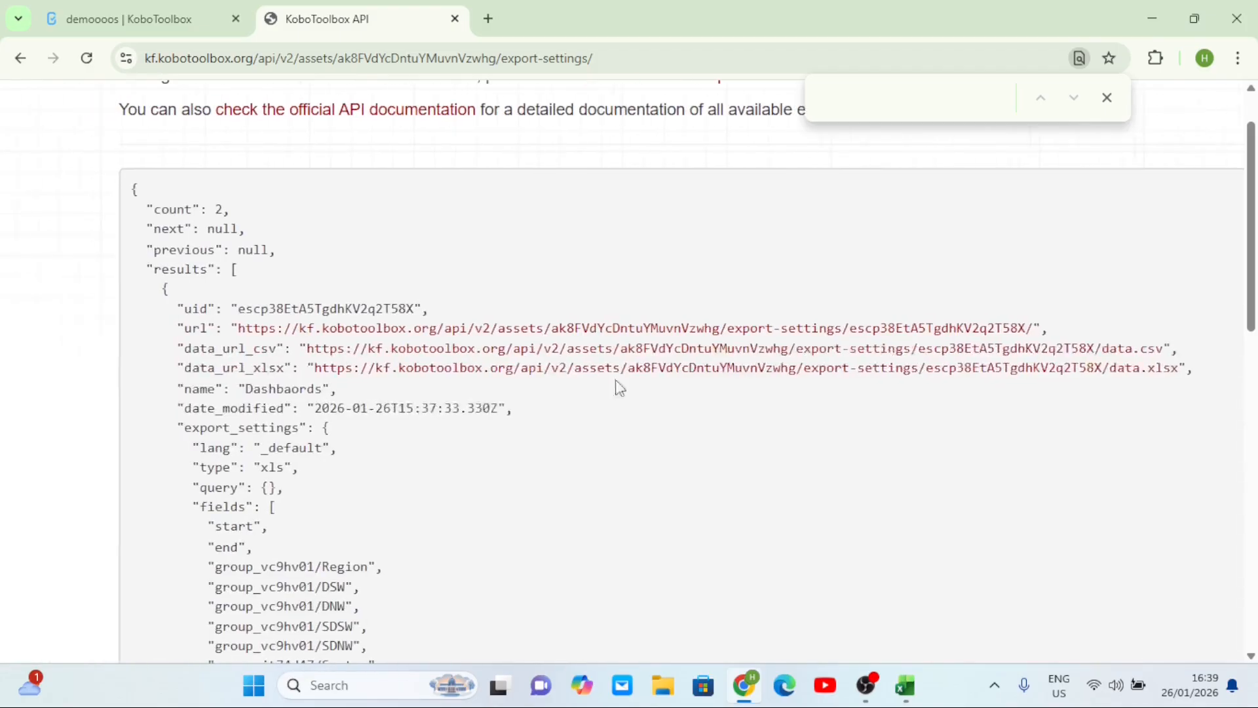
- Copy the Dashbaords data_url_xlsx link and bring up the blank Excel workbook Book1
right_click(555, 370)
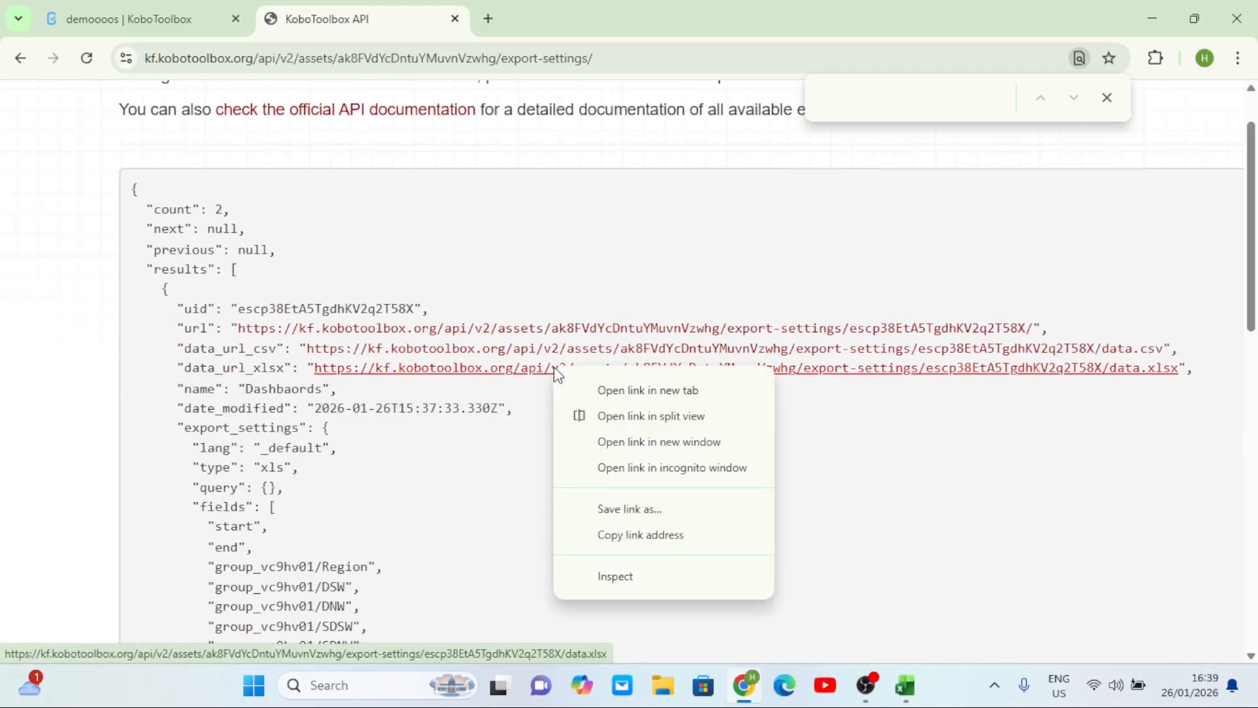
click(648, 546)
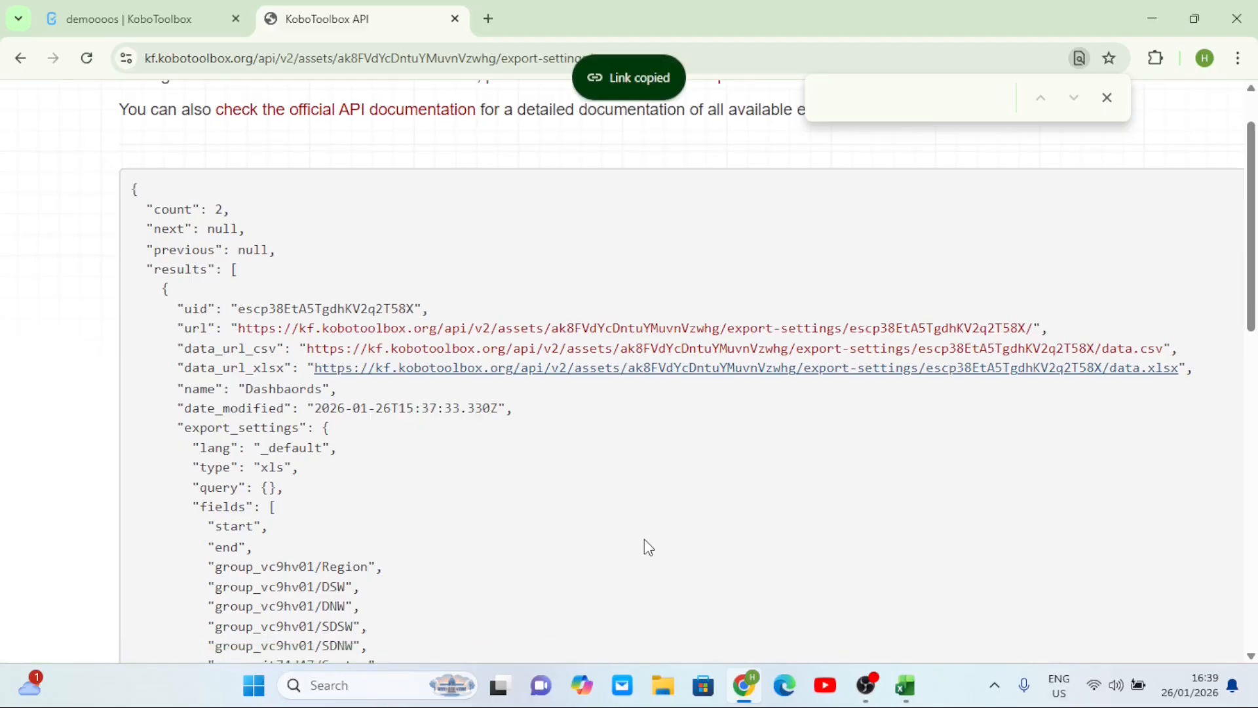
mouse_move(905, 685)
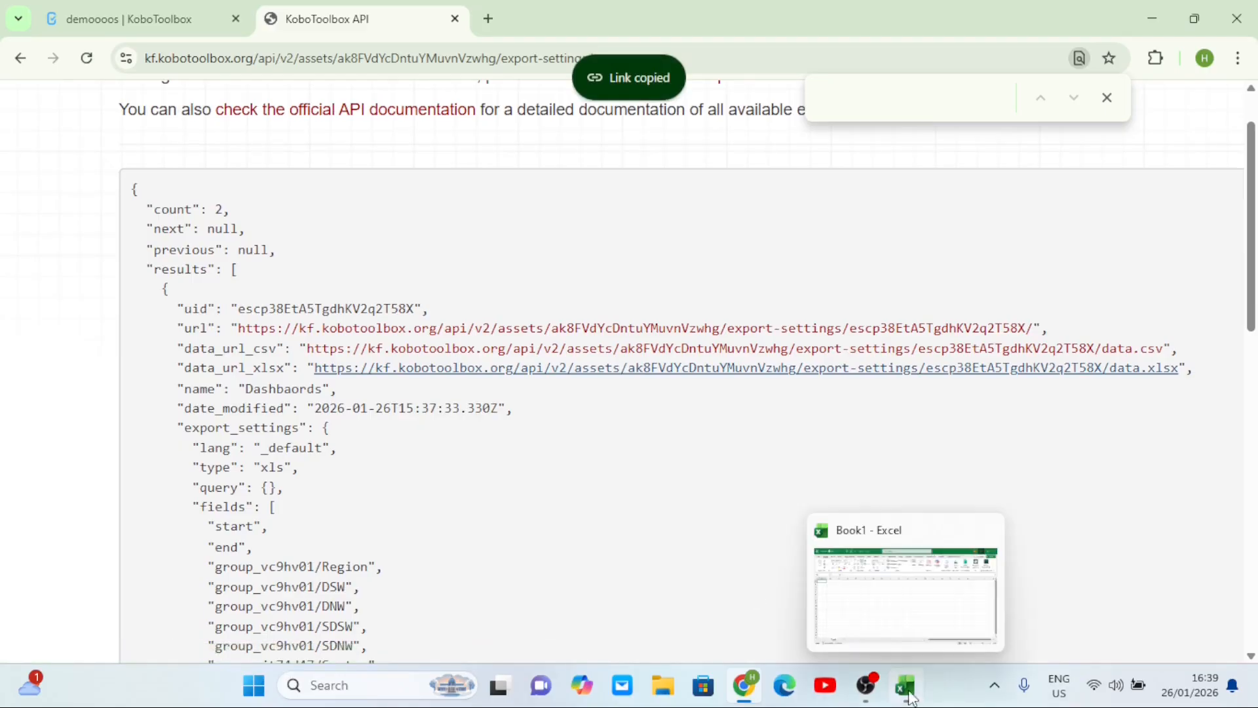
click(890, 615)
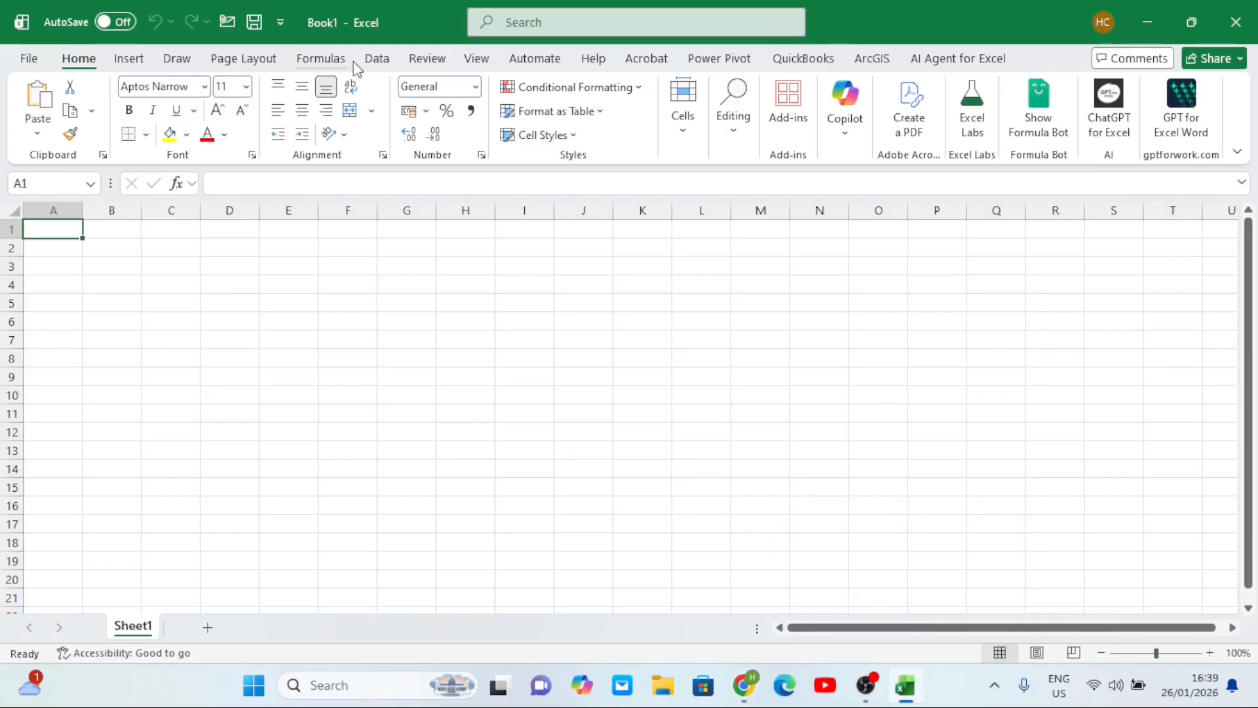
- Start an Excel From Web import using the pasted KoboToolbox data.xlsx export link
click(378, 63)
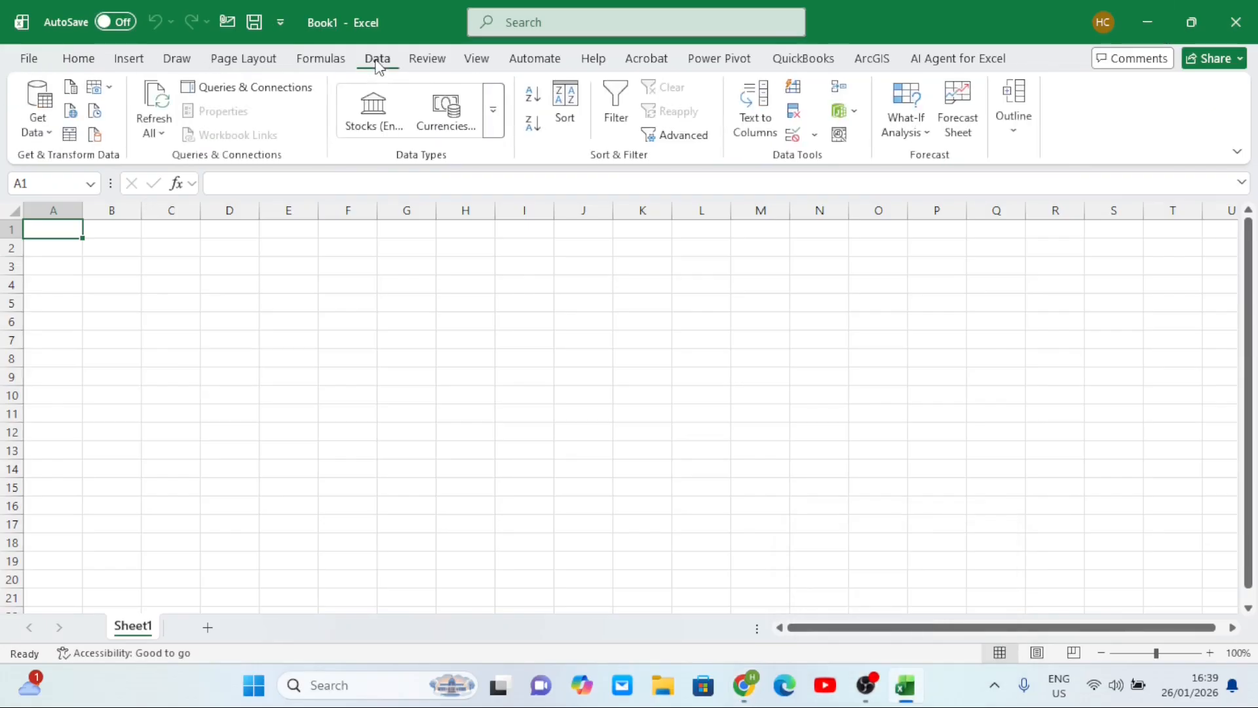
click(51, 134)
mouse_move(128, 401)
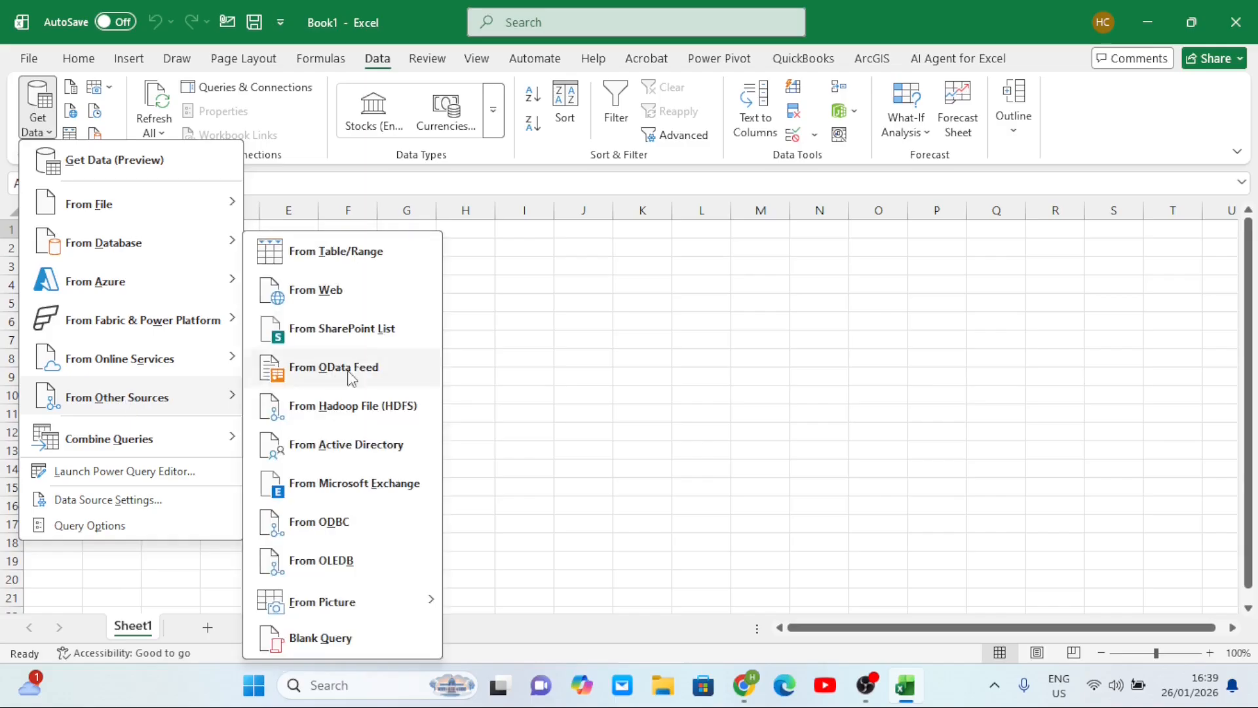
click(315, 290)
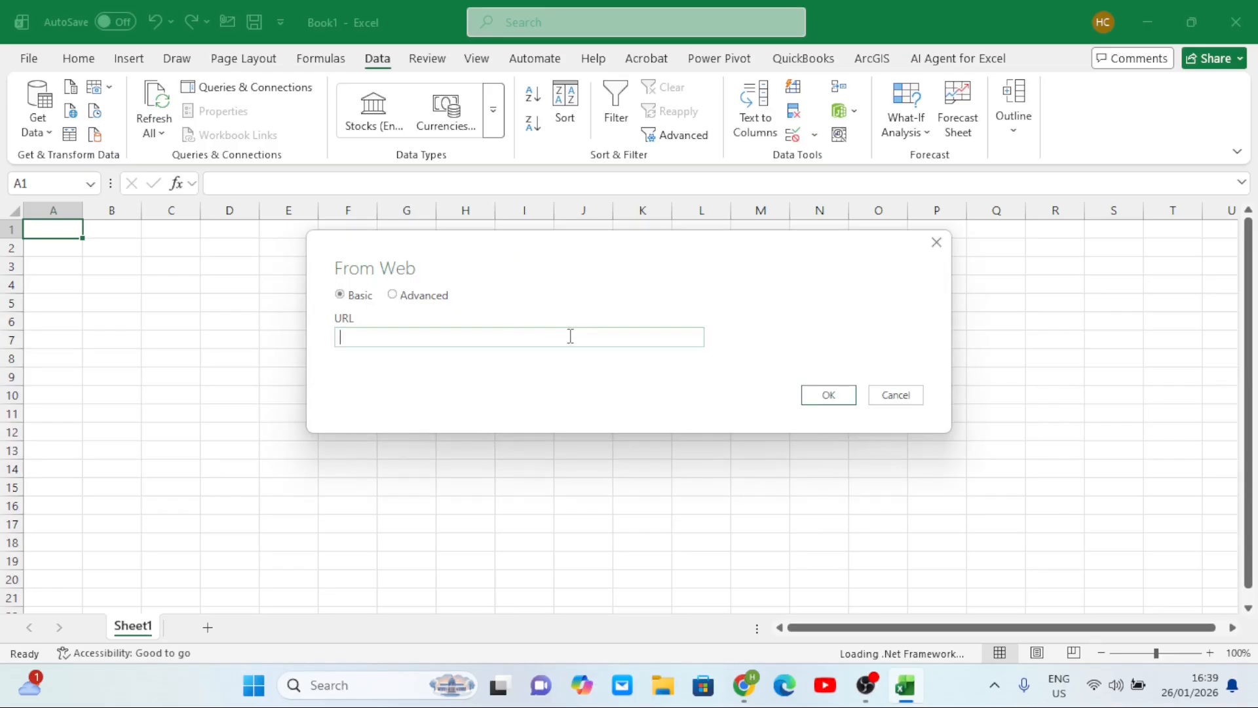
click(500, 338)
key(ctrl+v)
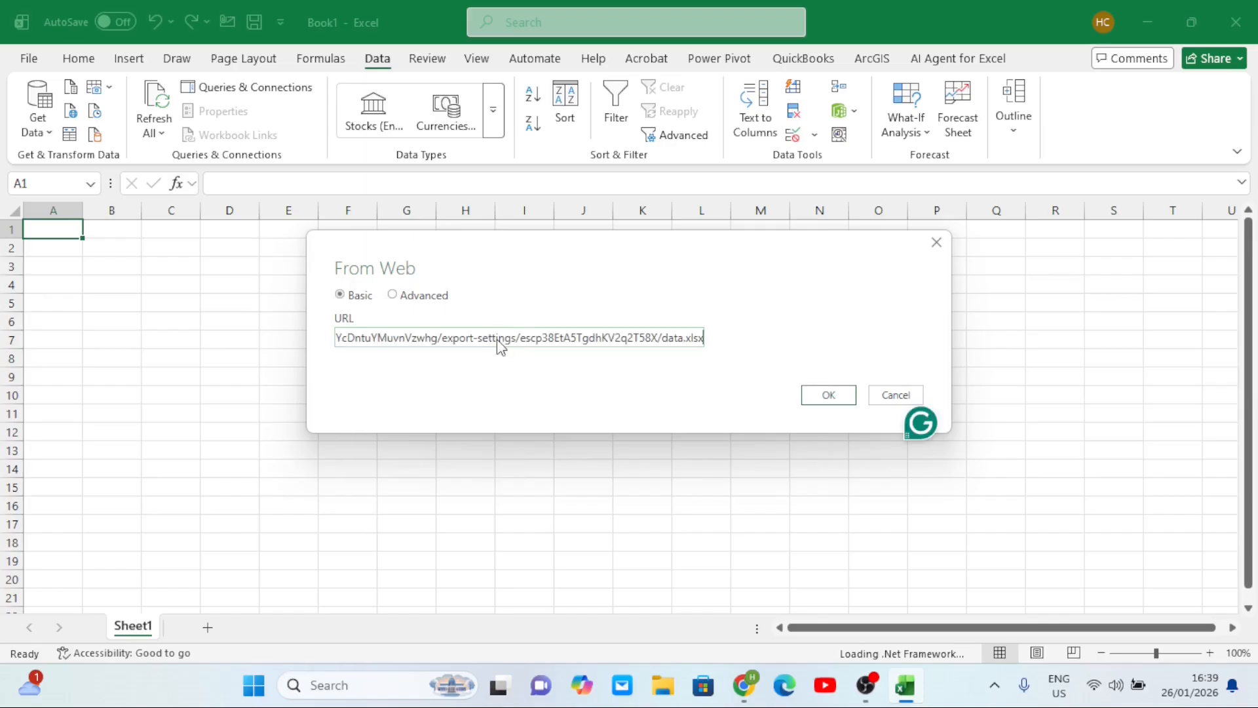
click(846, 396)
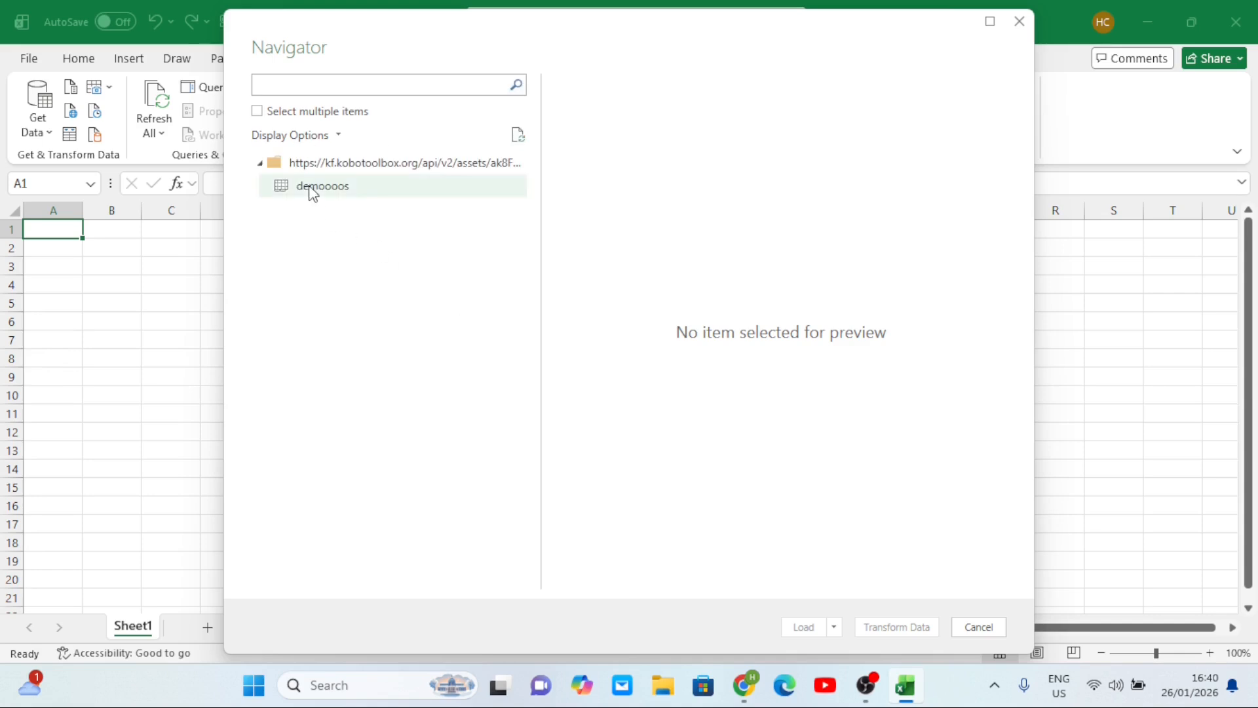
- Preview the demoooos table in the Navigator and send it to Transform Data
click(312, 189)
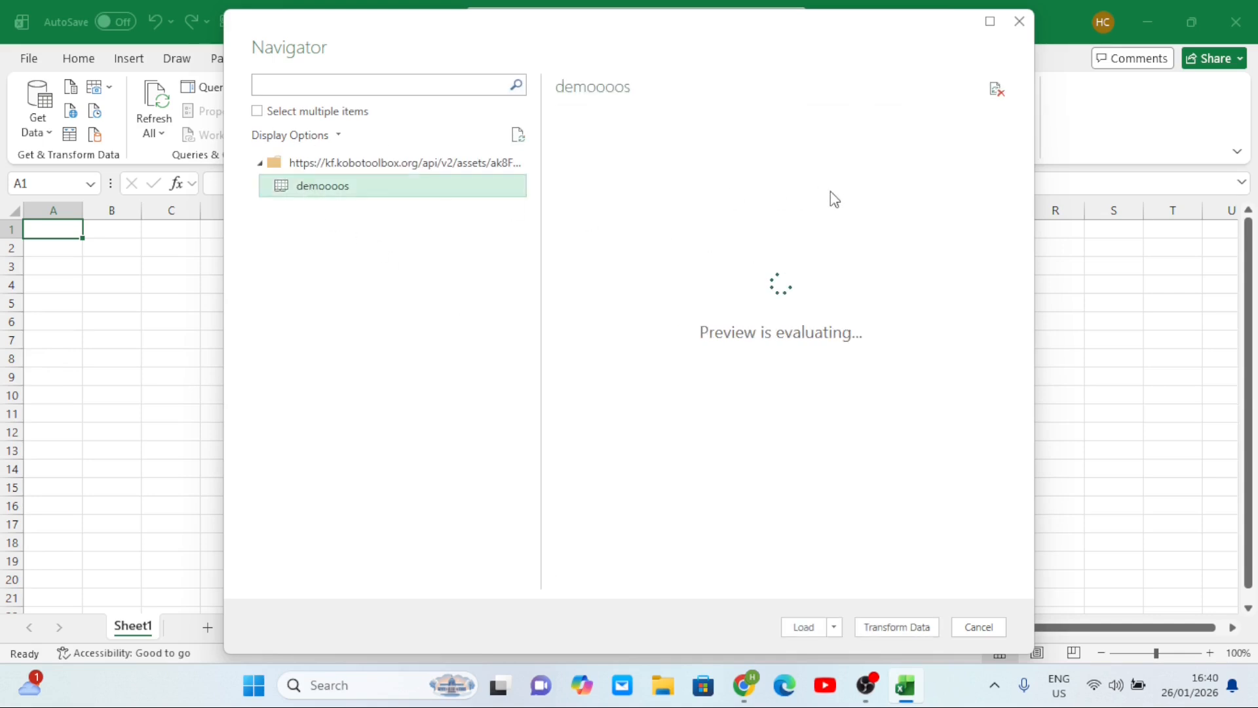
scroll(827, 168, right, 10)
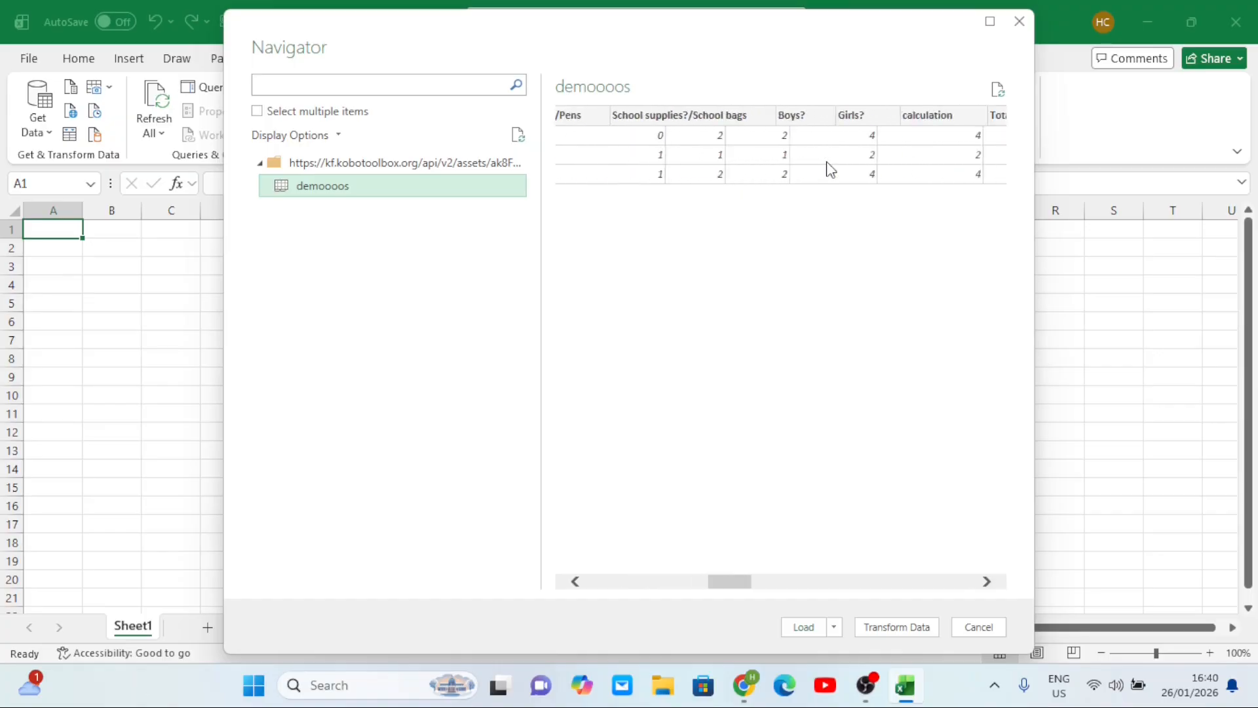
scroll(827, 169, right, 3)
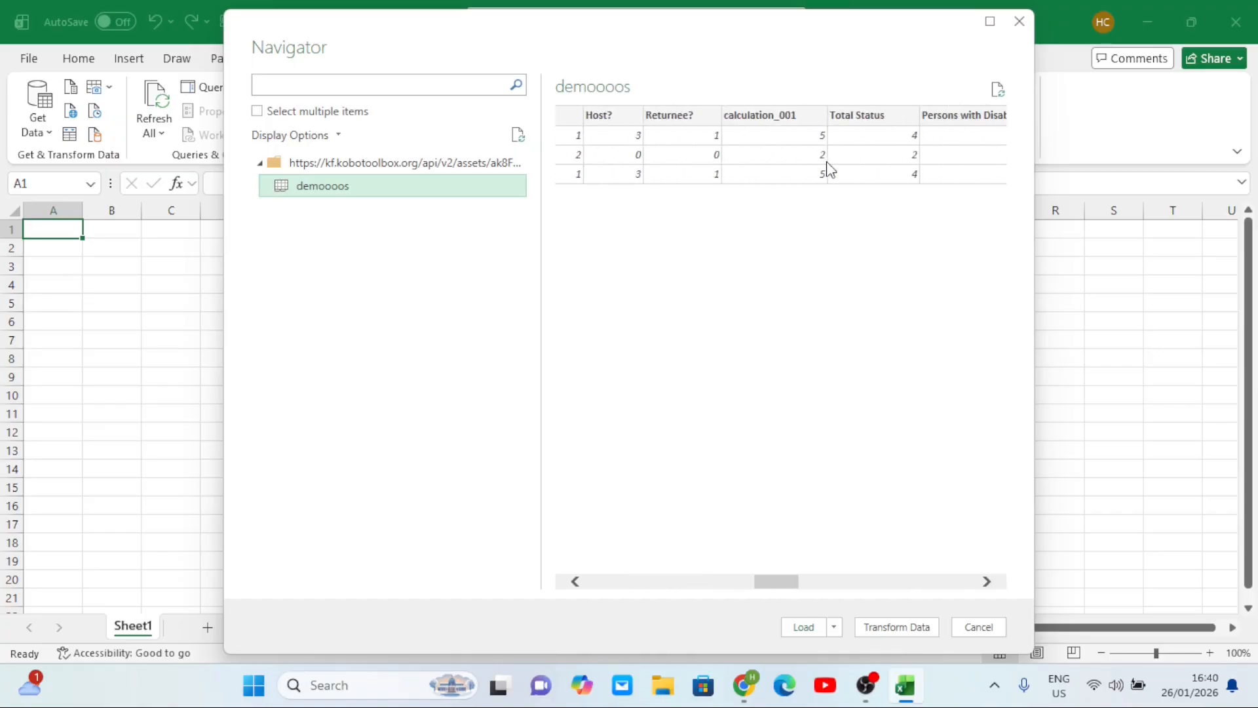
scroll(827, 168, right, 3)
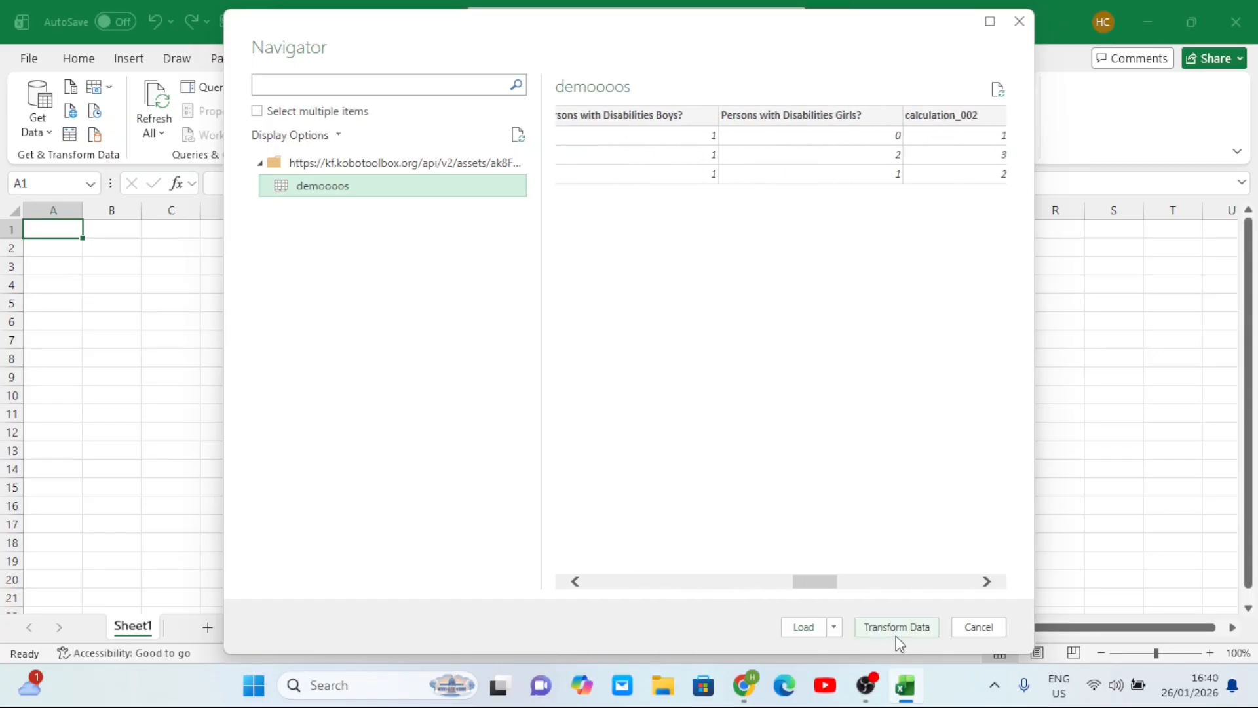
click(897, 639)
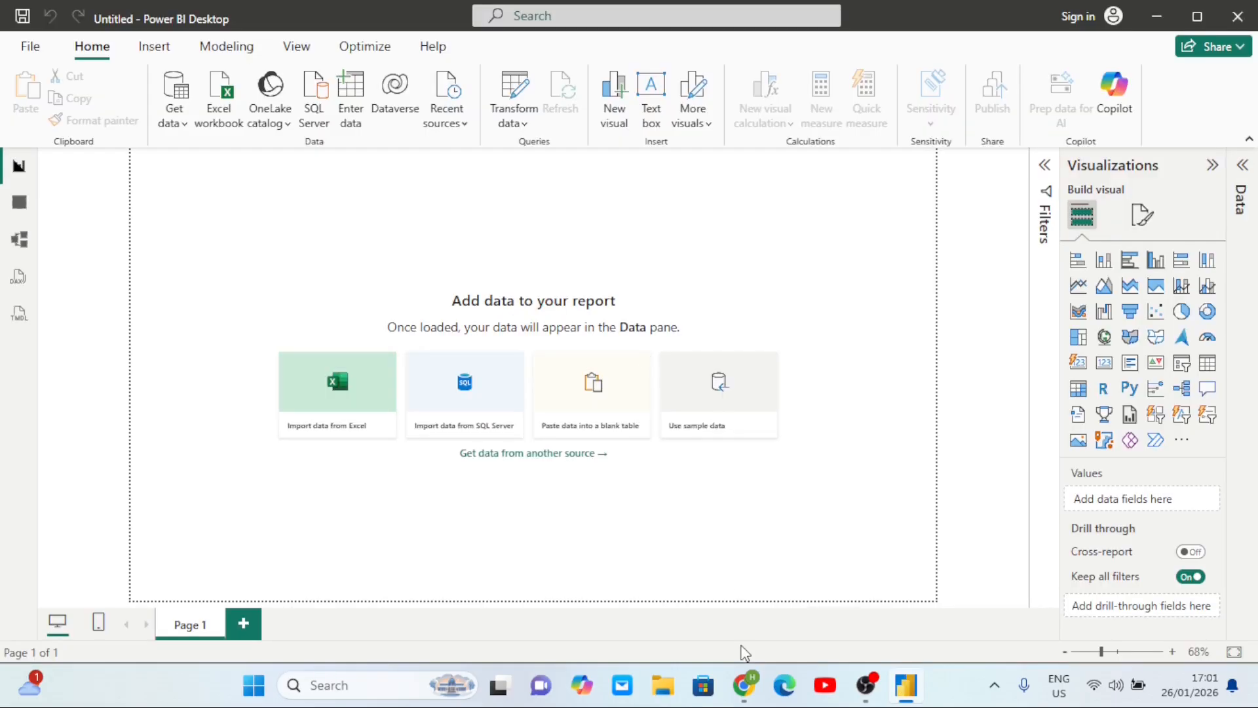
- Copy the data_url_csv link from the KoboToolbox API listing and switch back to Power BI
mouse_move(748, 693)
click(746, 616)
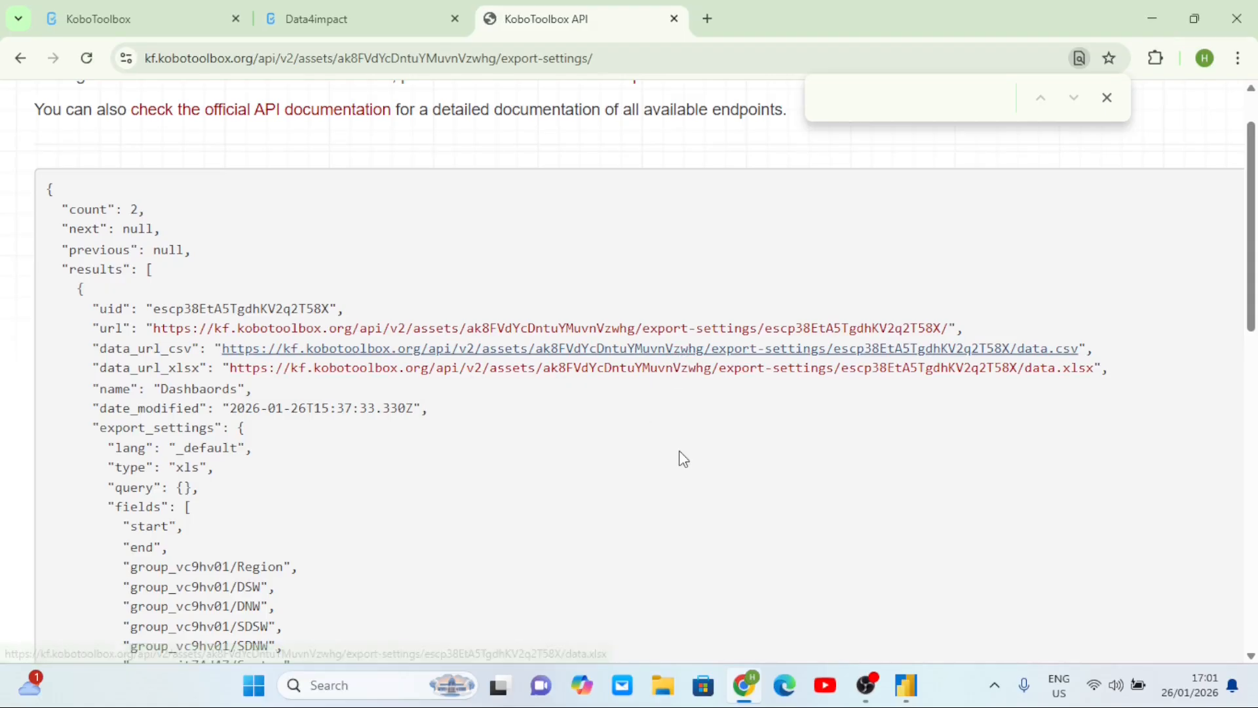
click(719, 357)
scroll(718, 357, up, 2)
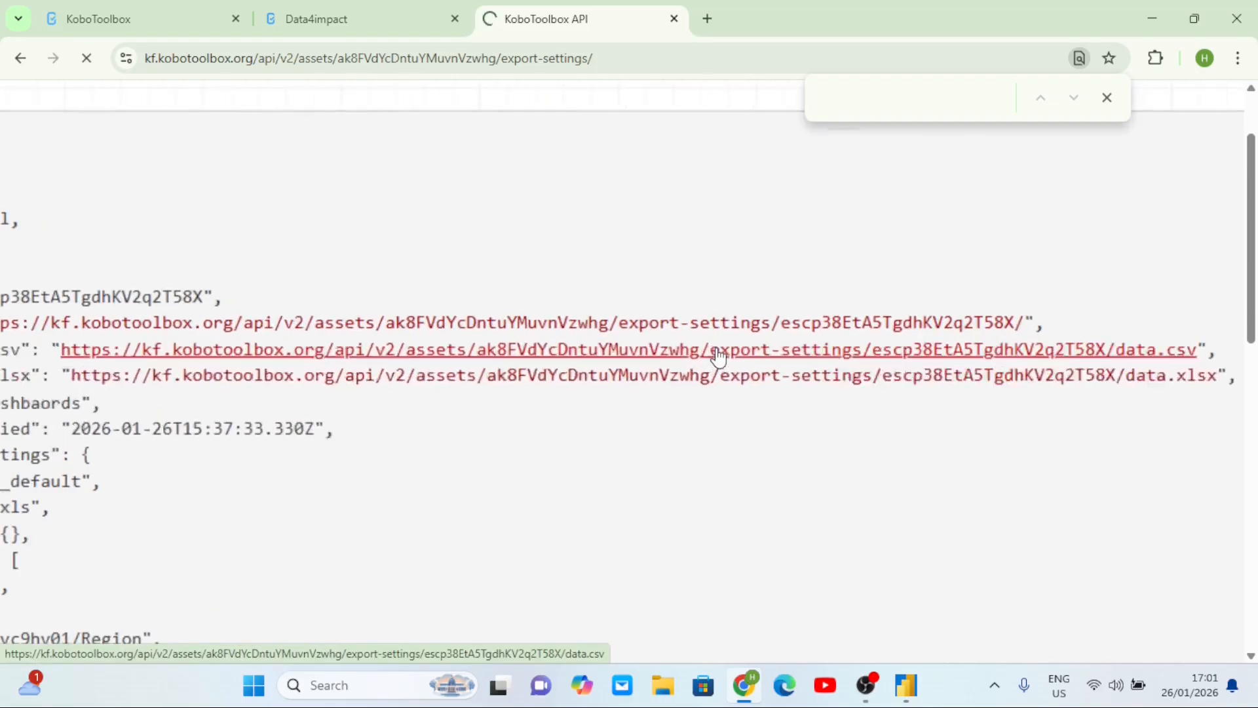
scroll(718, 357, down, 2)
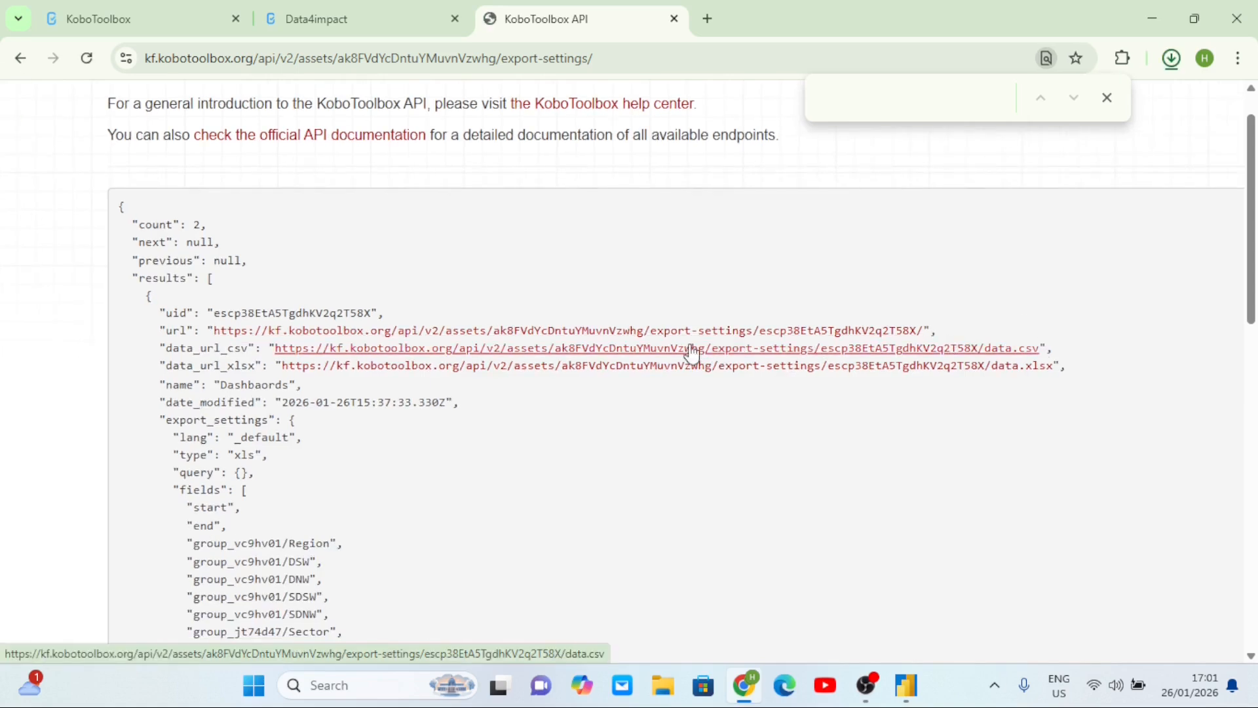
right_click(685, 354)
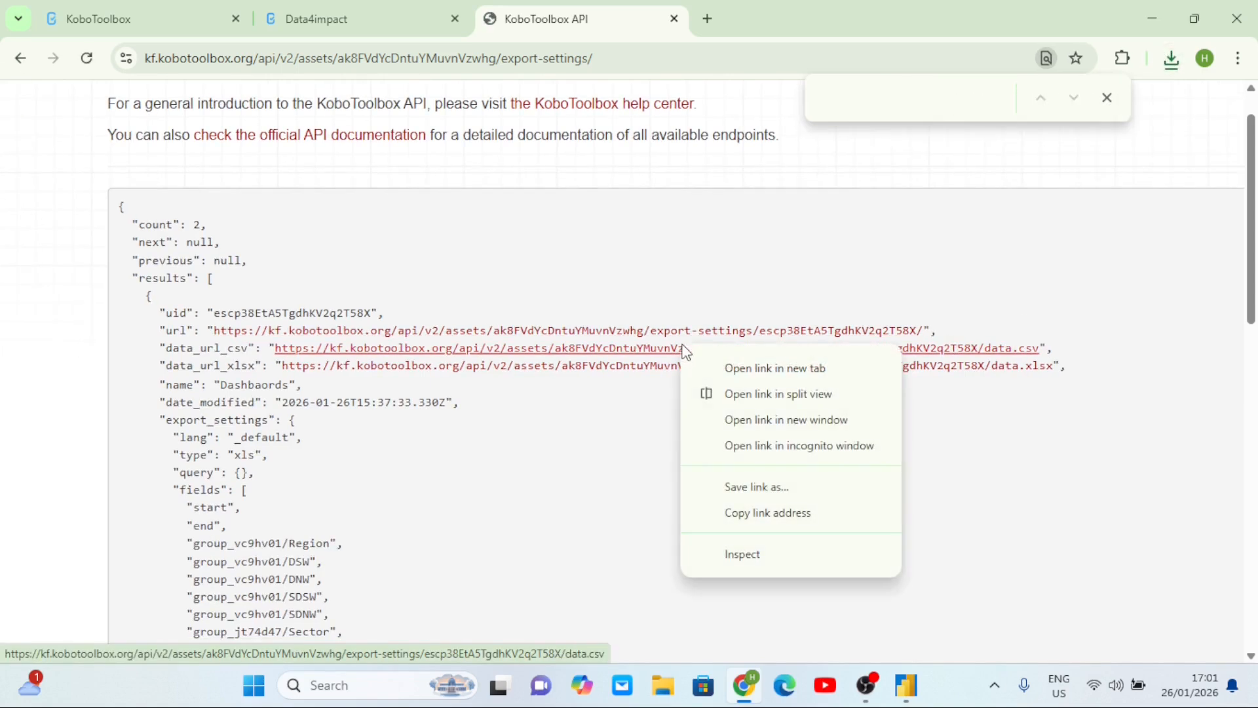
click(800, 522)
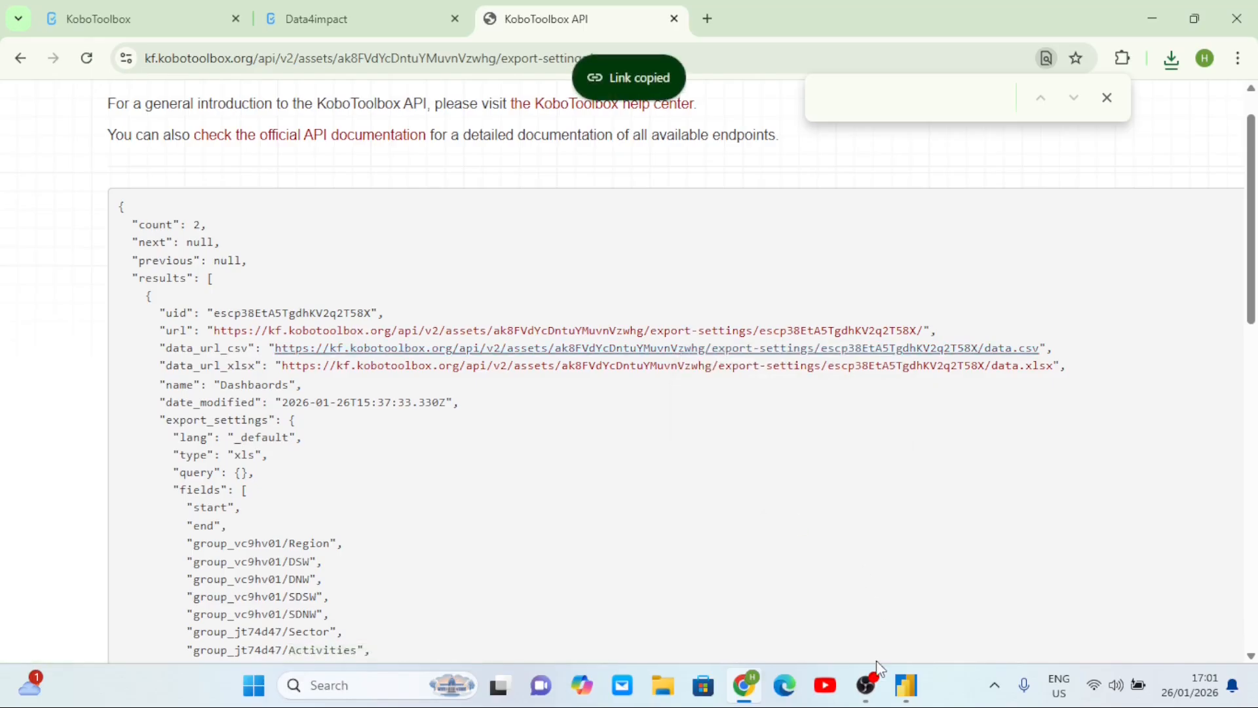
mouse_move(906, 685)
click(918, 607)
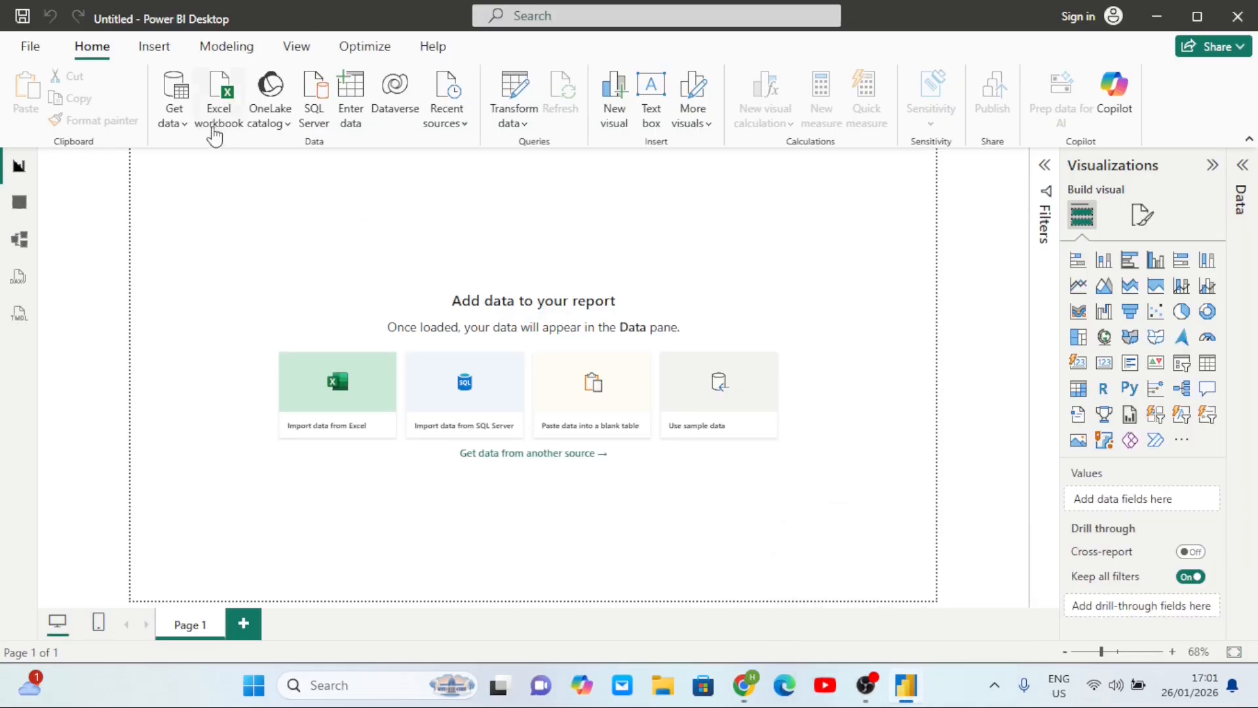
- Connect Power BI's Web data source to the pasted data.csv export link
click(186, 125)
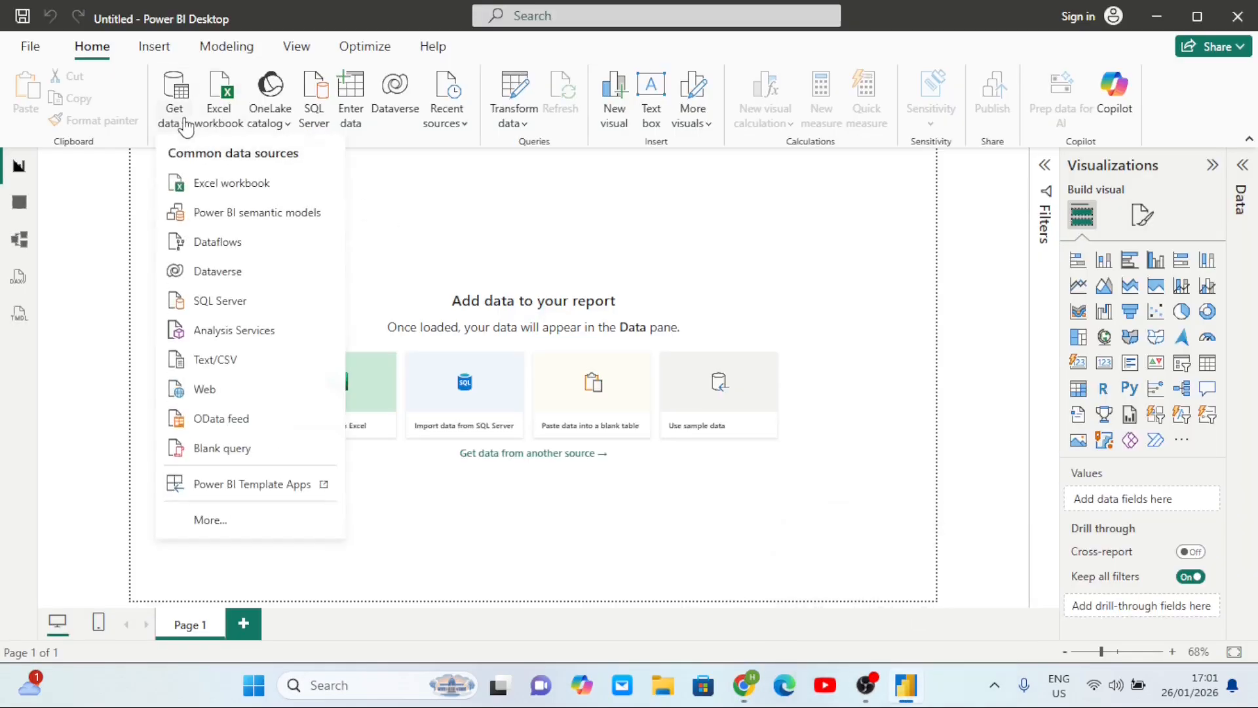
click(223, 400)
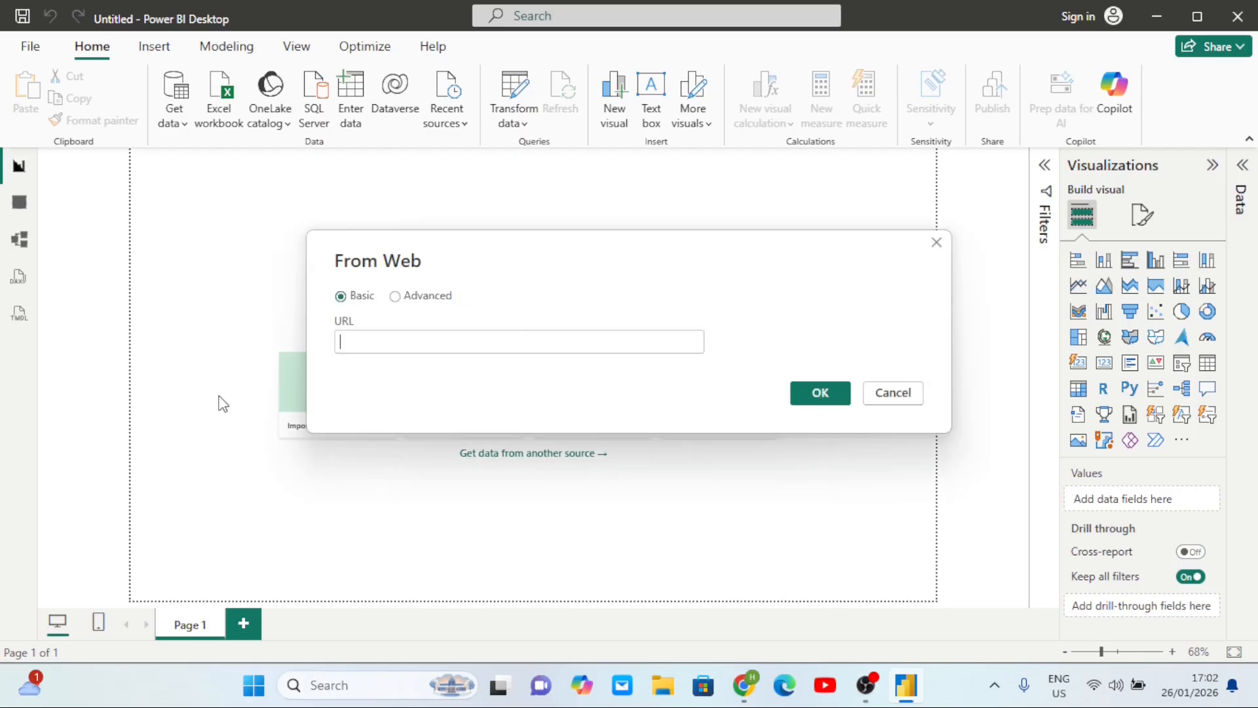
key(ctrl+v)
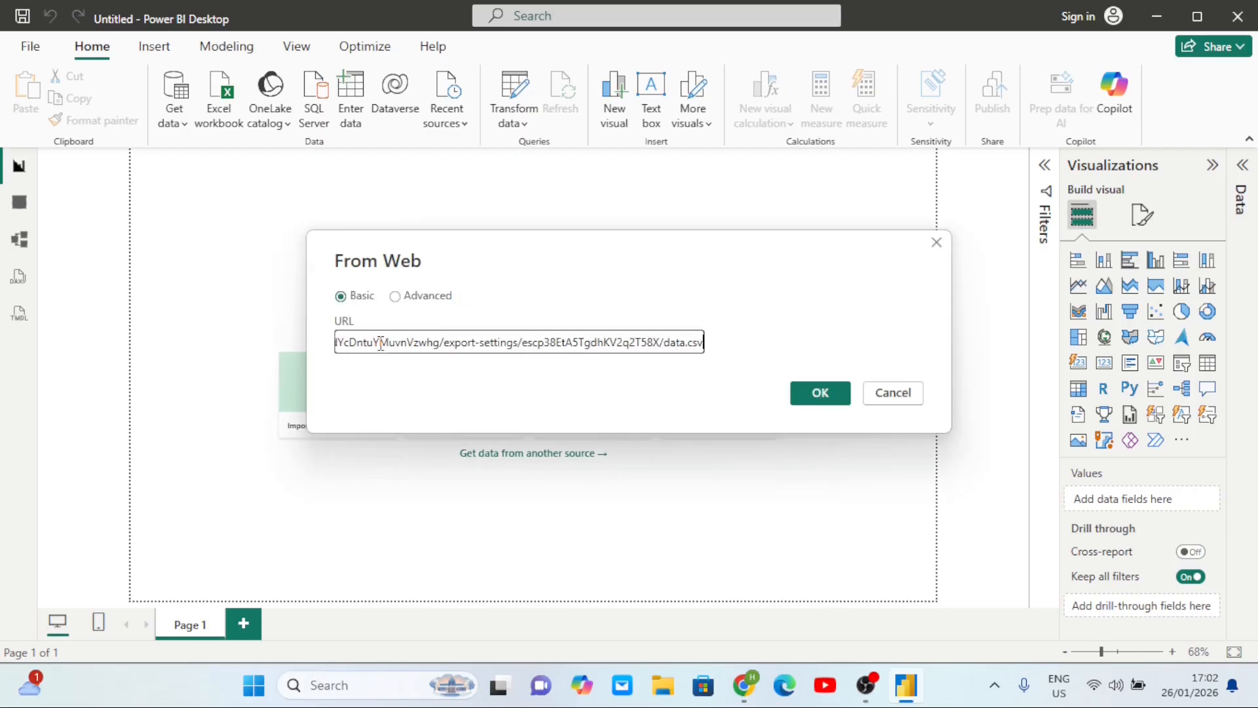
click(819, 395)
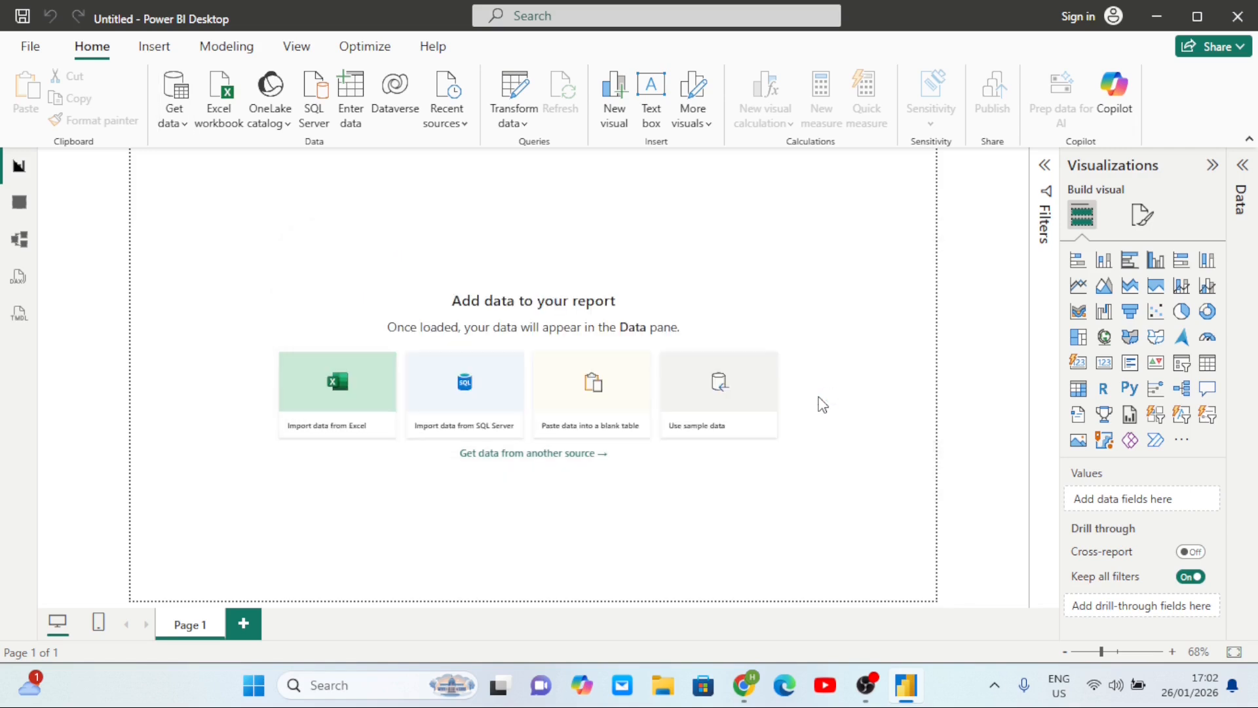
click(819, 396)
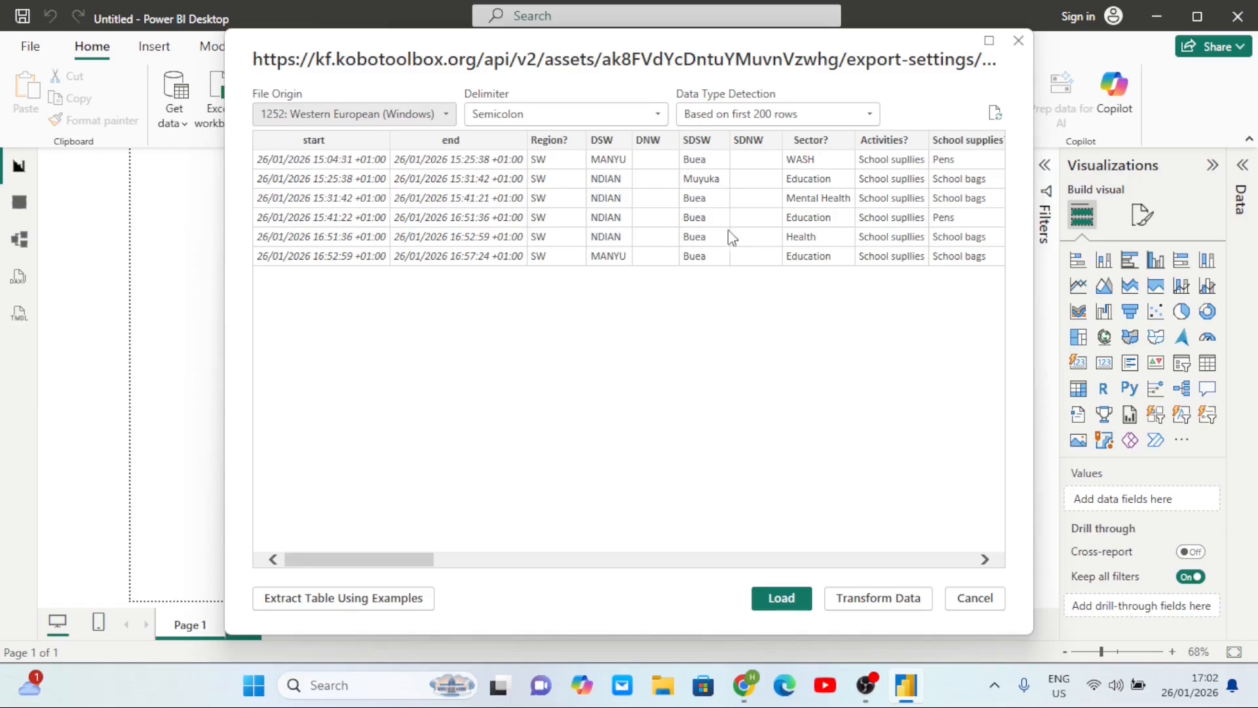
scroll(788, 253, right, 5)
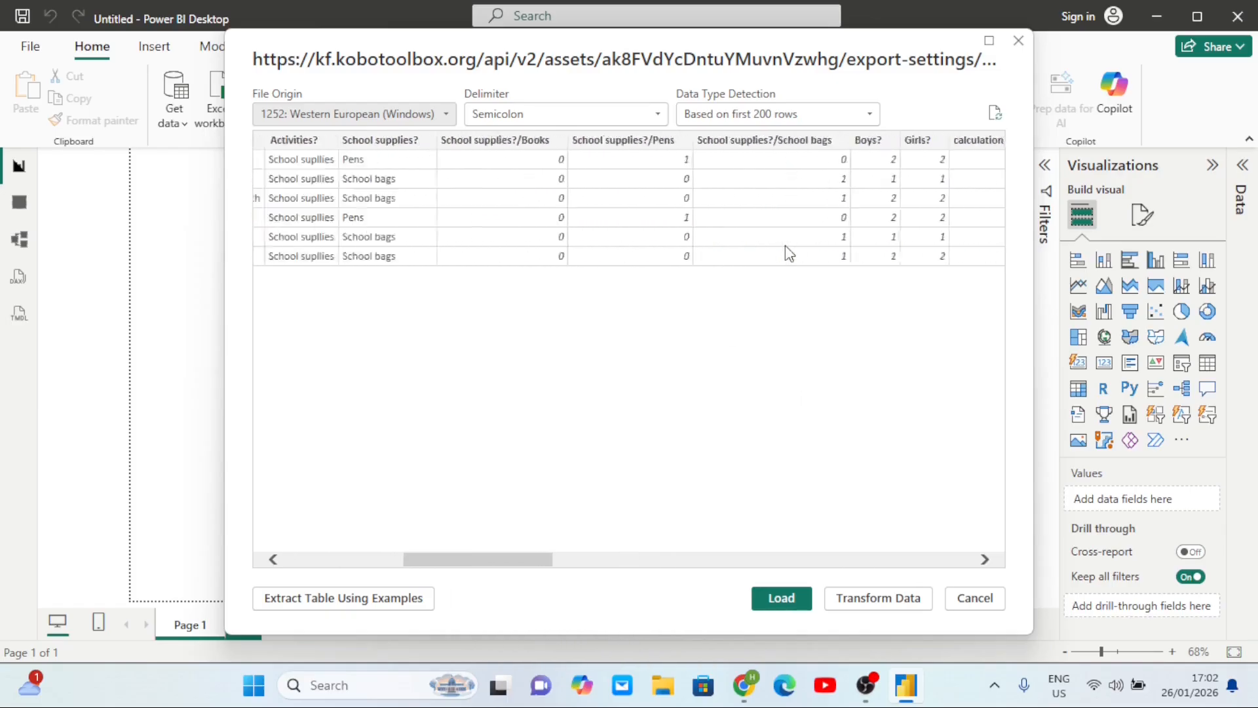
scroll(788, 253, left, 5)
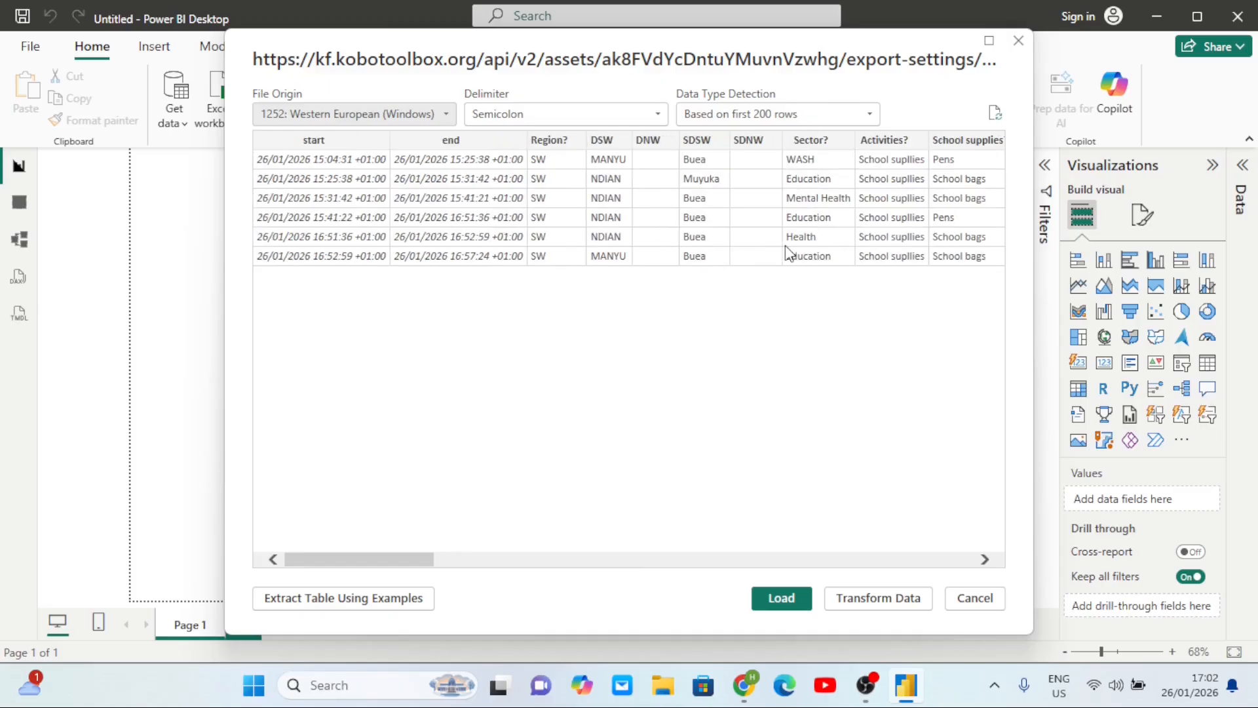
- Open the data query in Power Query Editor and browse its 37 columns and 6 rows
click(875, 603)
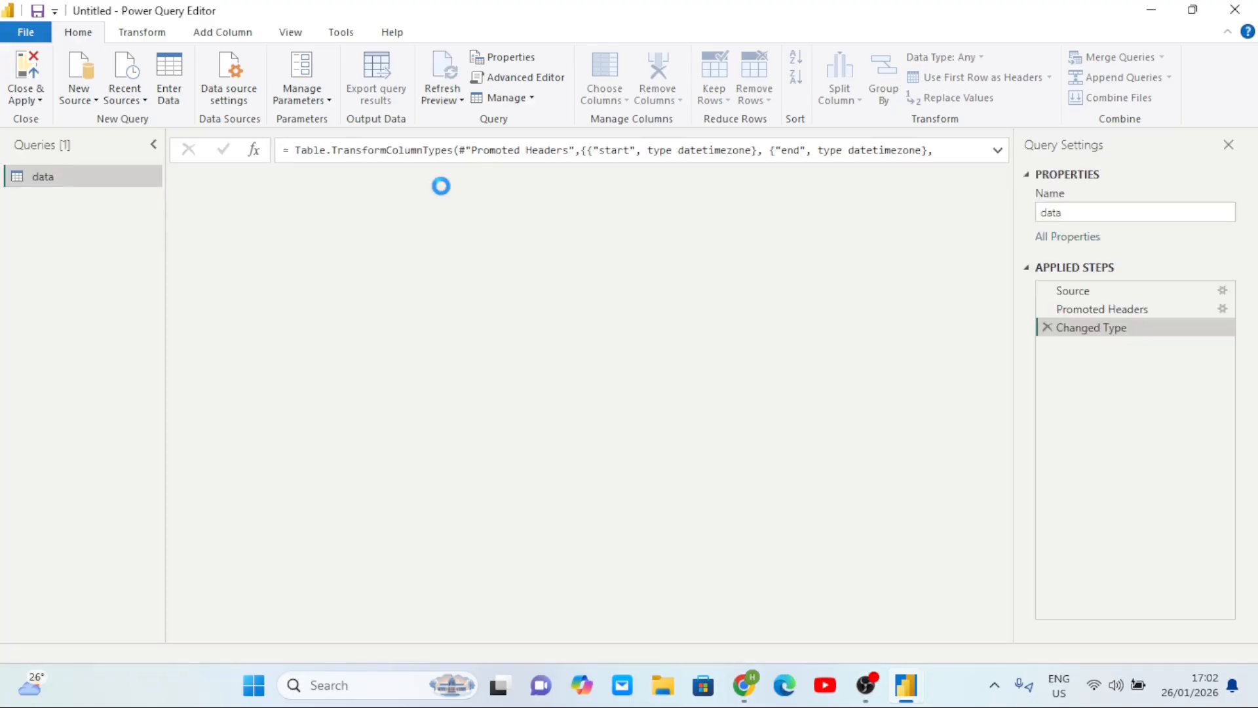
scroll(656, 295, right, 2)
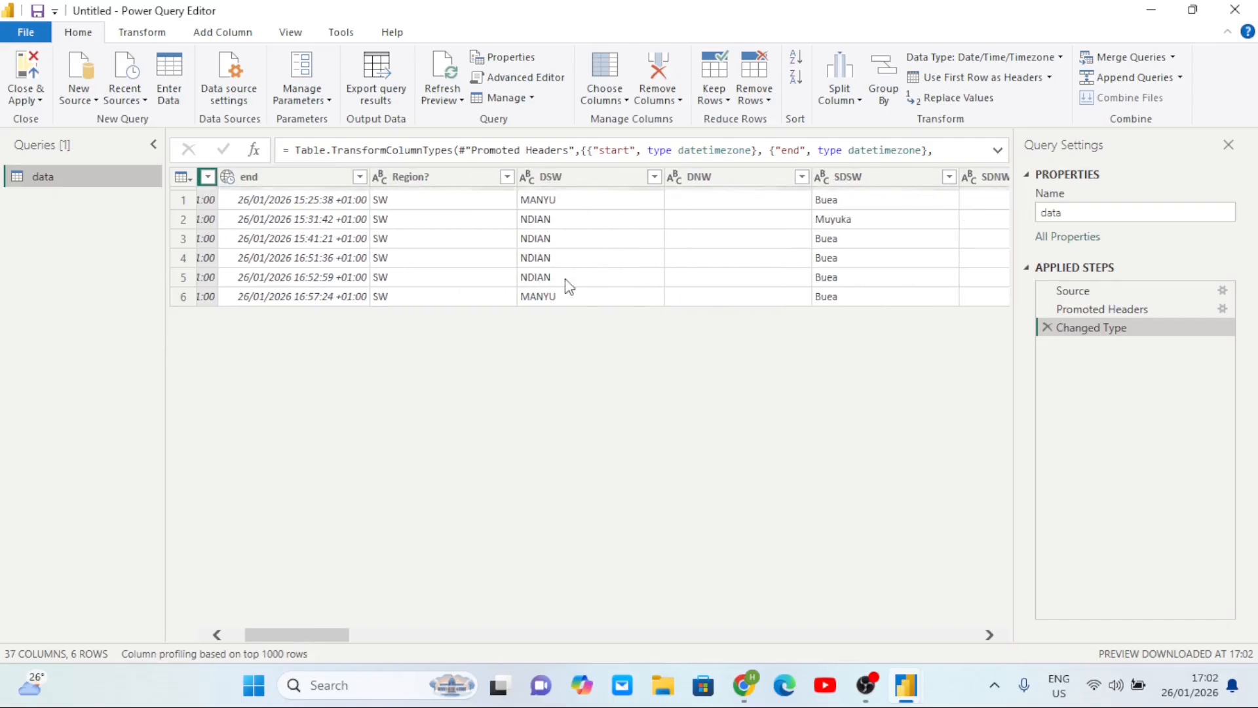
scroll(373, 236, left, 1)
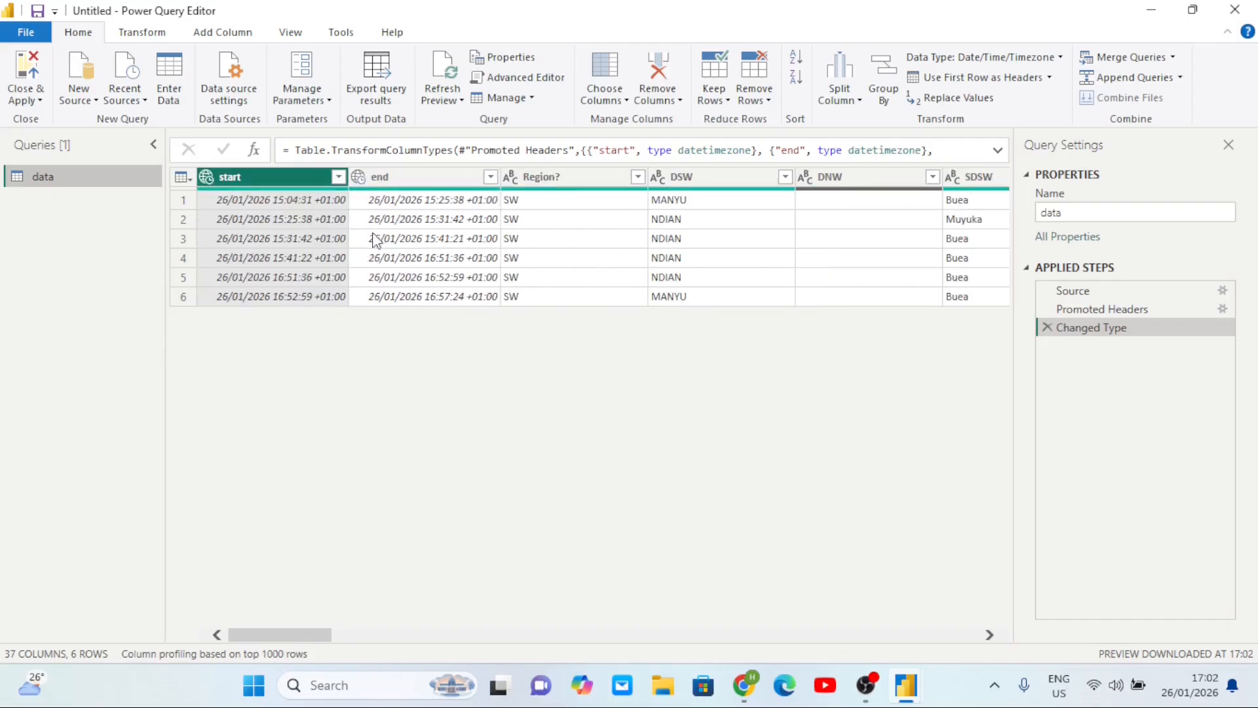
scroll(619, 235, right, 5)
scroll(620, 238, right, 10)
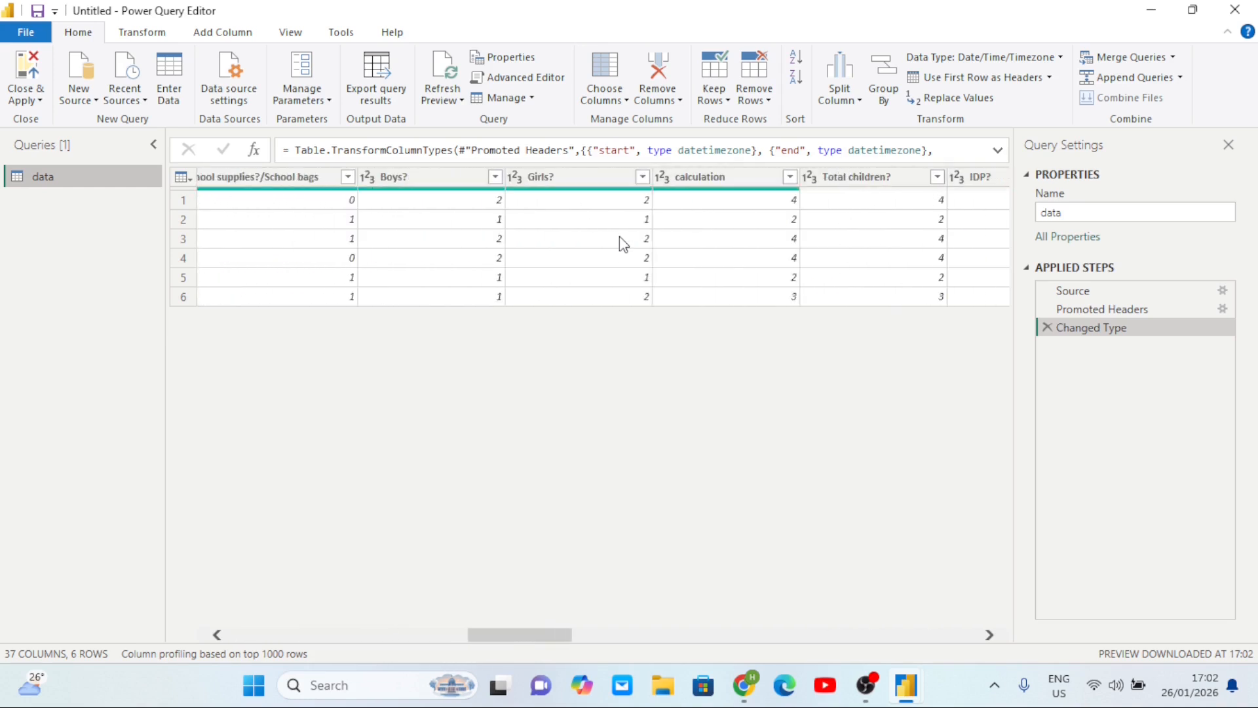
scroll(554, 242, left, 8)
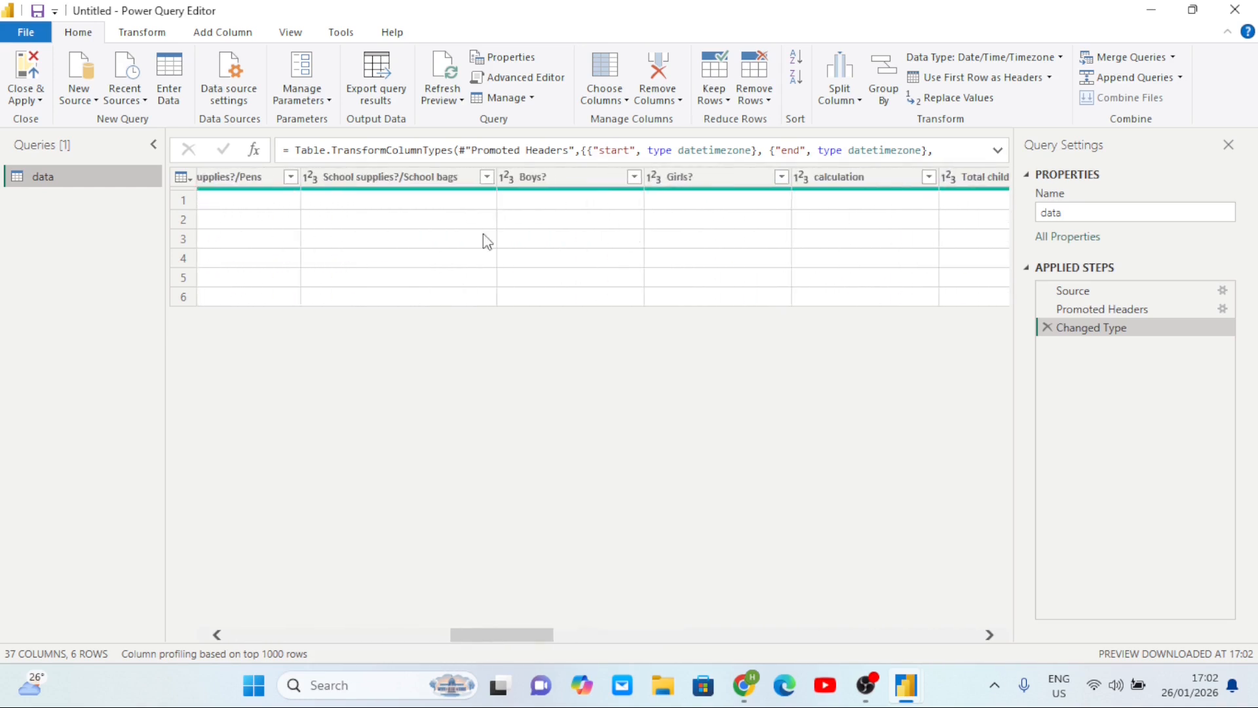
scroll(433, 242, left, 10)
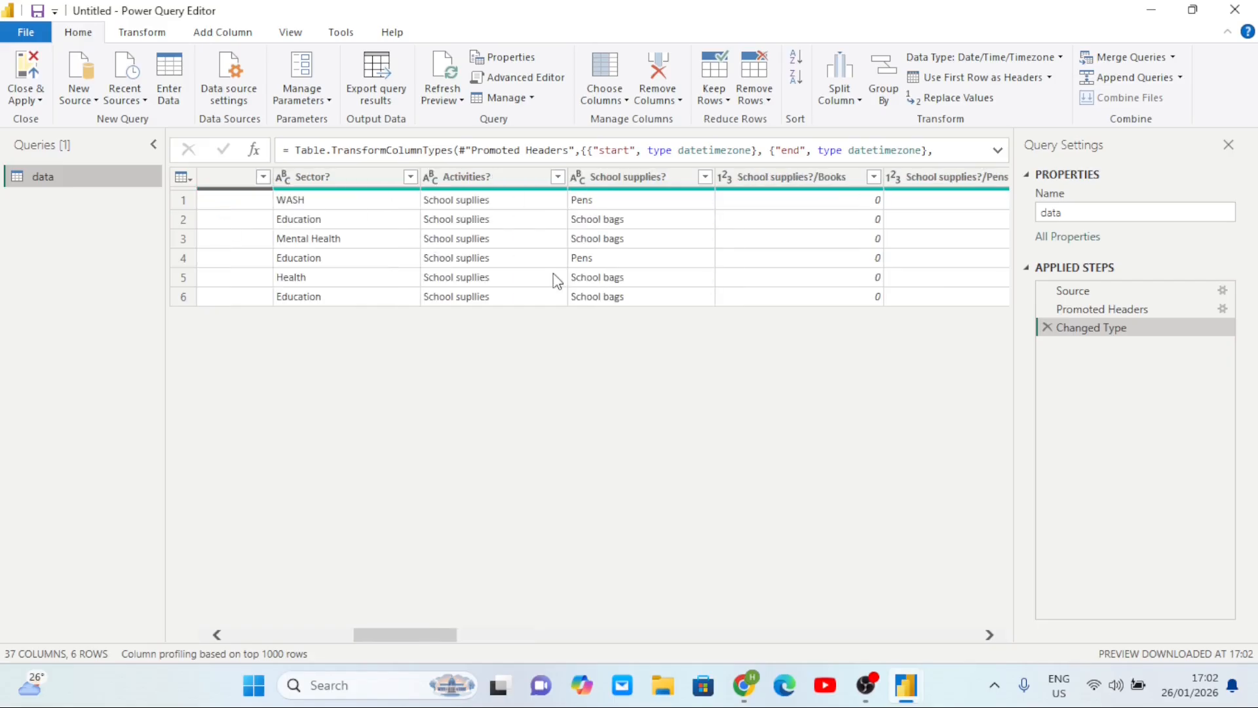
scroll(556, 281, left, 4)
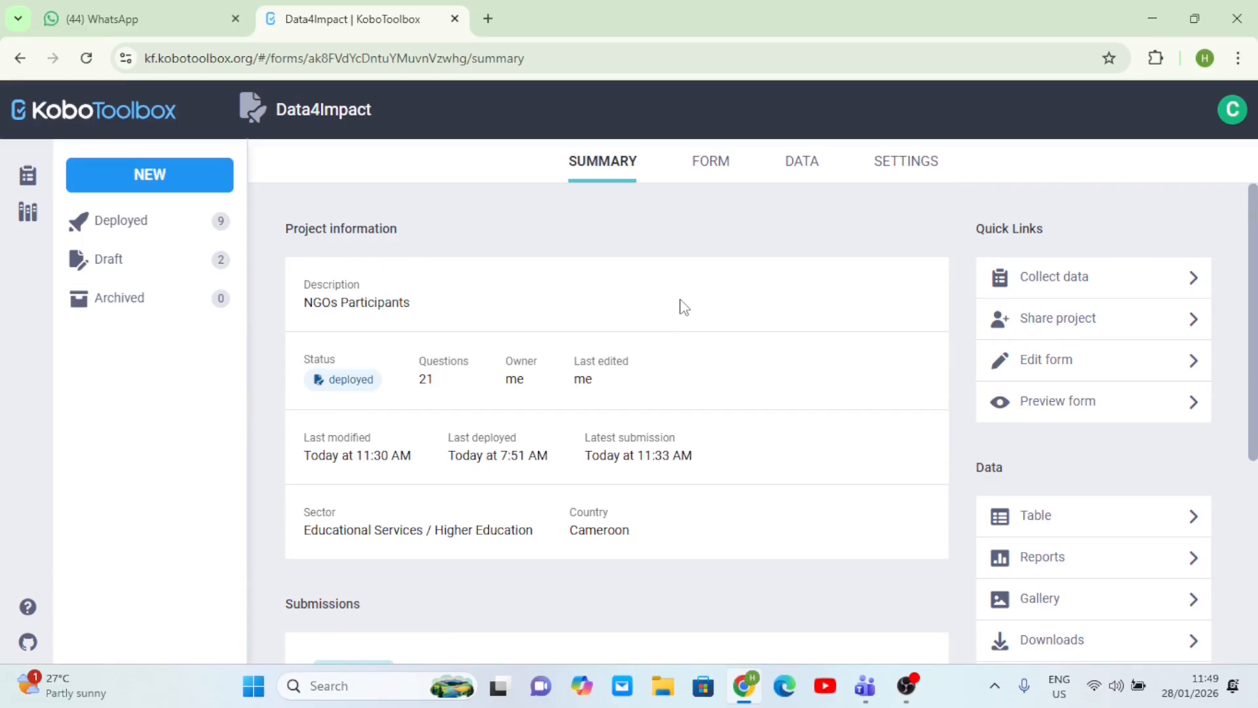
scroll(679, 303, down, 3)
scroll(682, 305, up, 3)
- Open the Data4Impact project's DATA table and scroll through its 9 submissions
click(713, 165)
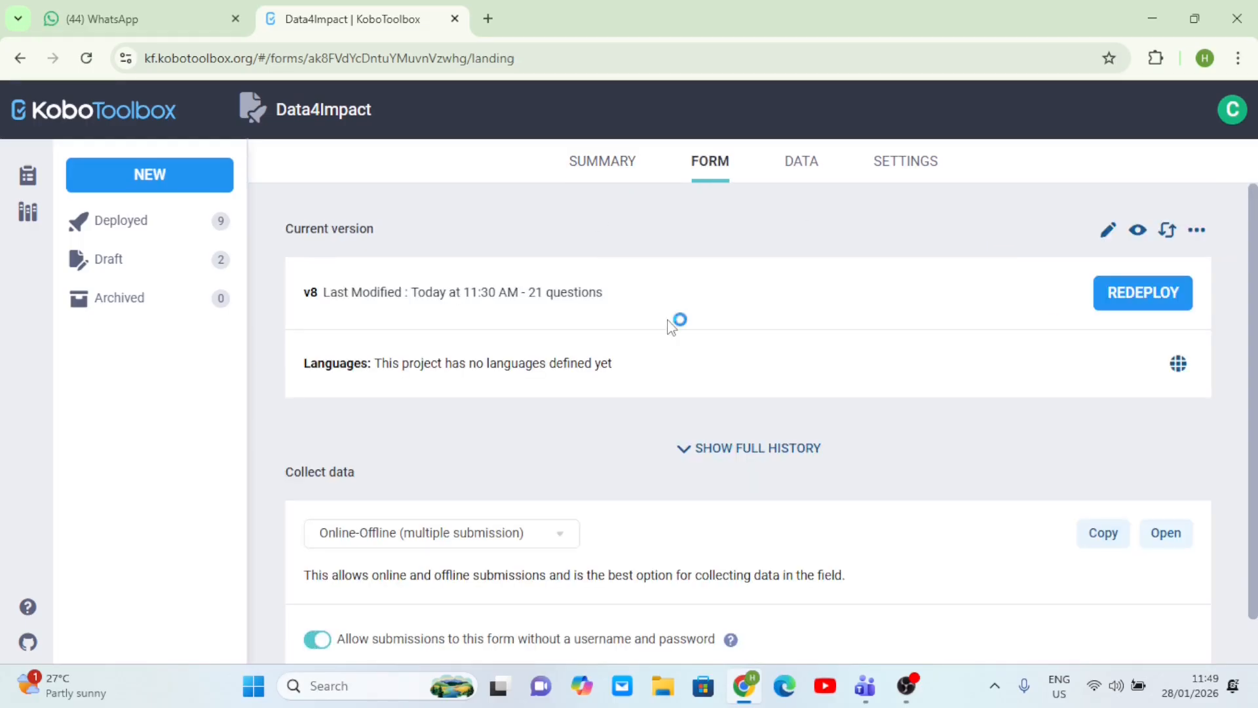
click(802, 164)
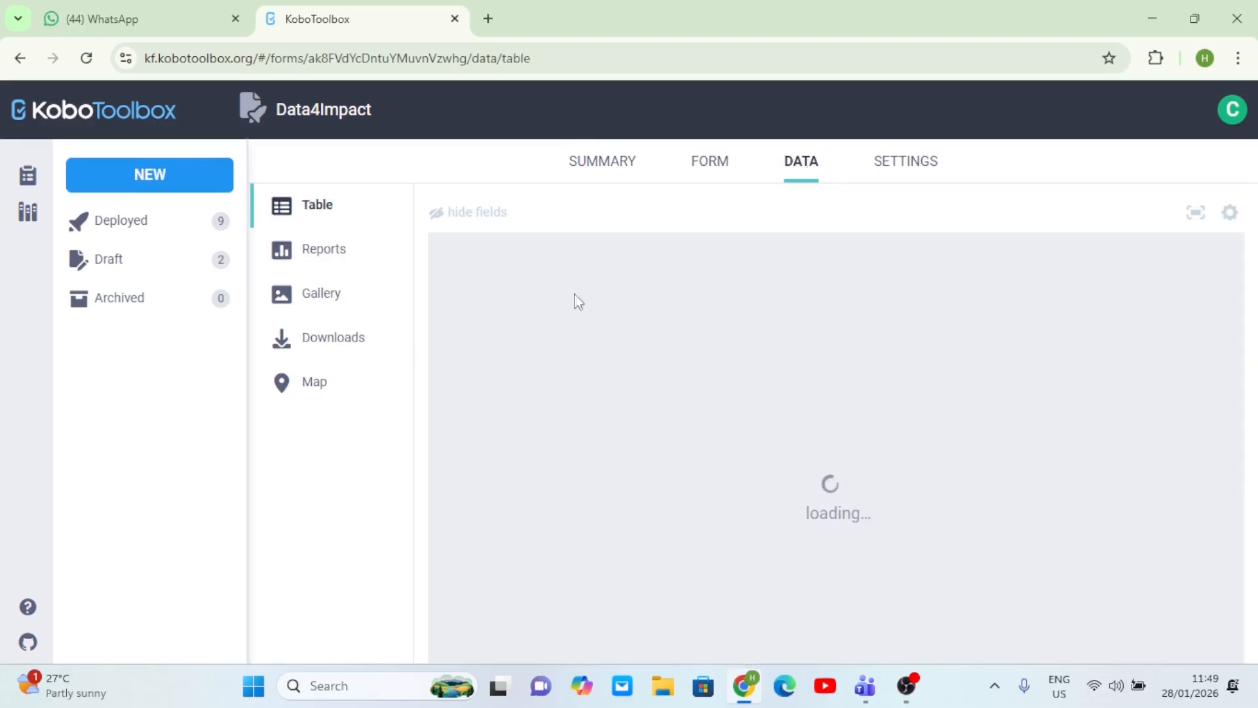
scroll(753, 420, down, 2)
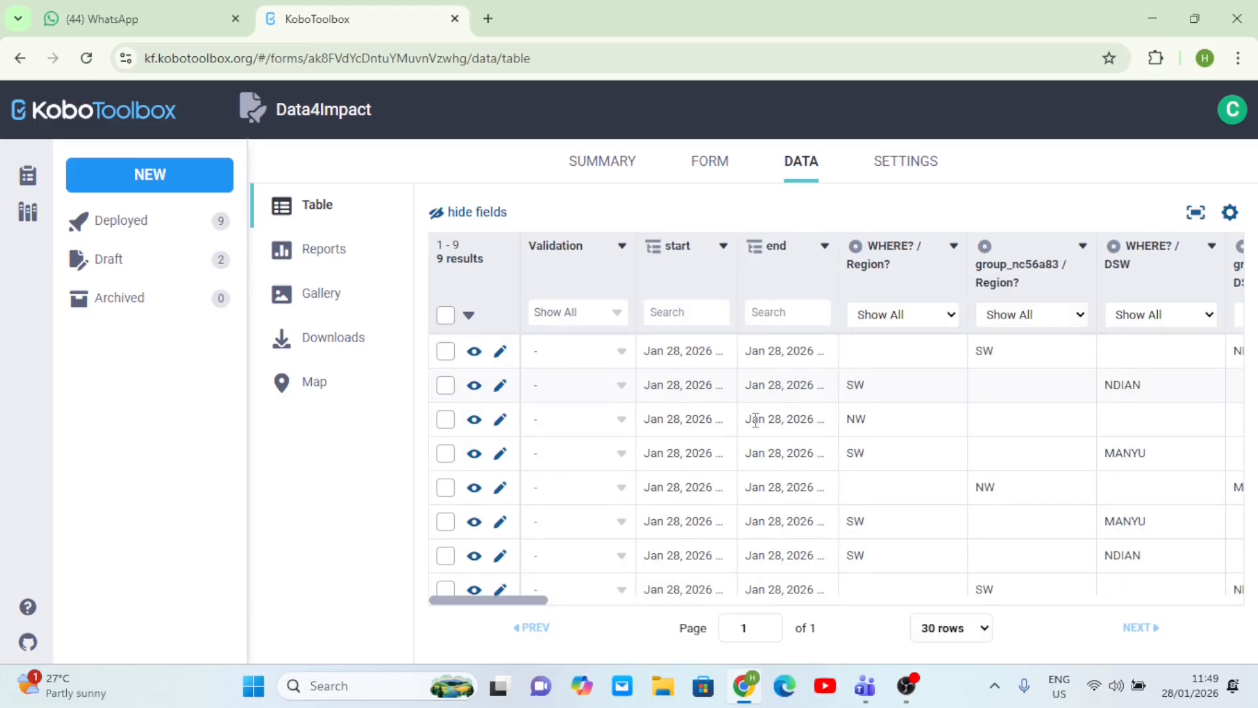
scroll(756, 426, right, 5)
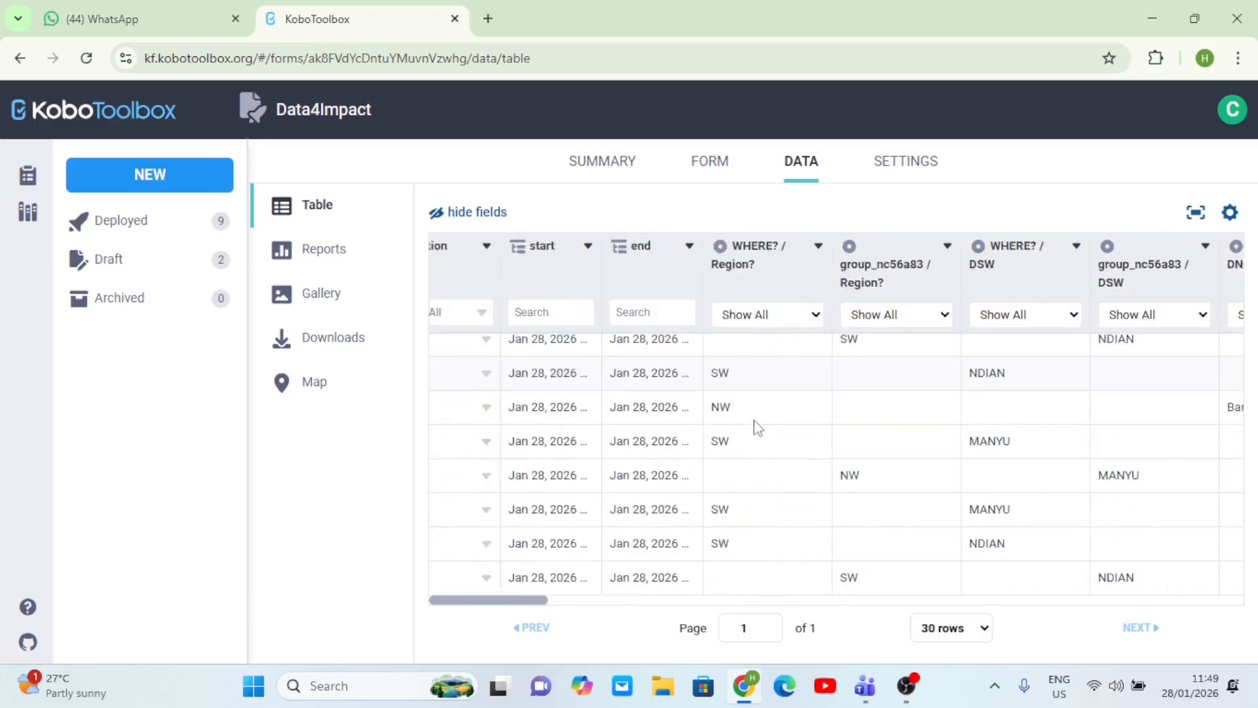
scroll(756, 426, right, 8)
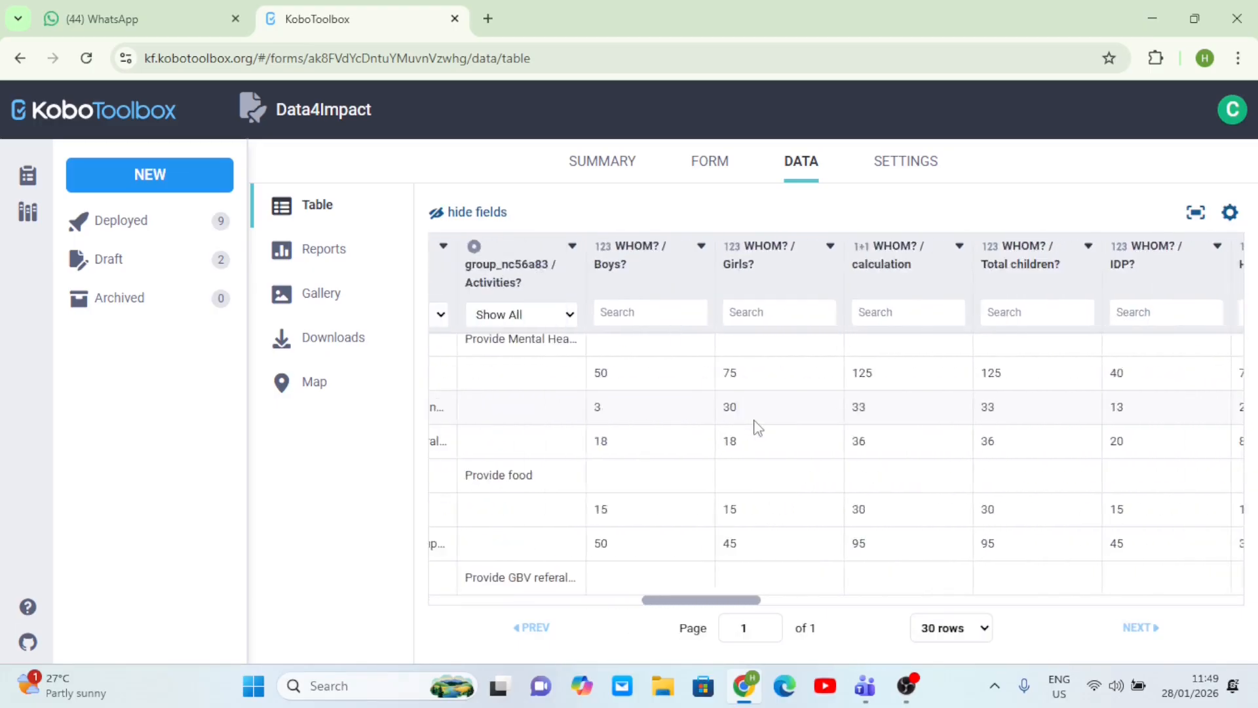
scroll(757, 426, right, 8)
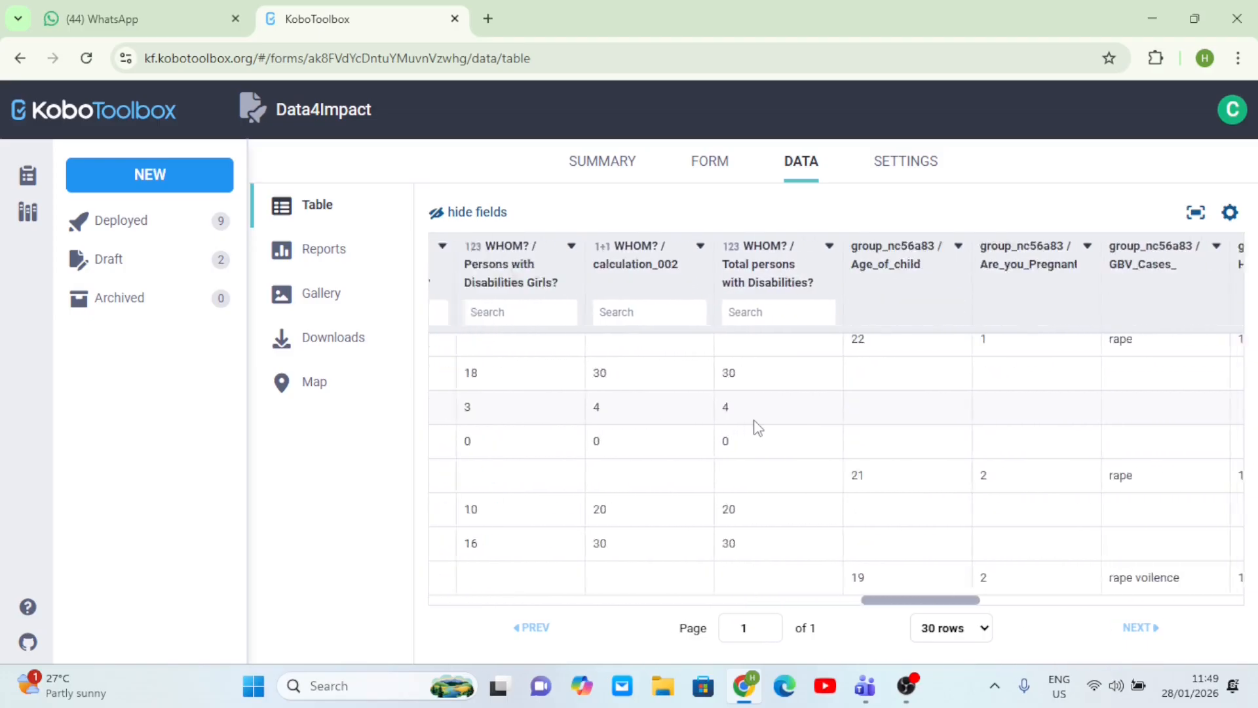
scroll(757, 426, left, 15)
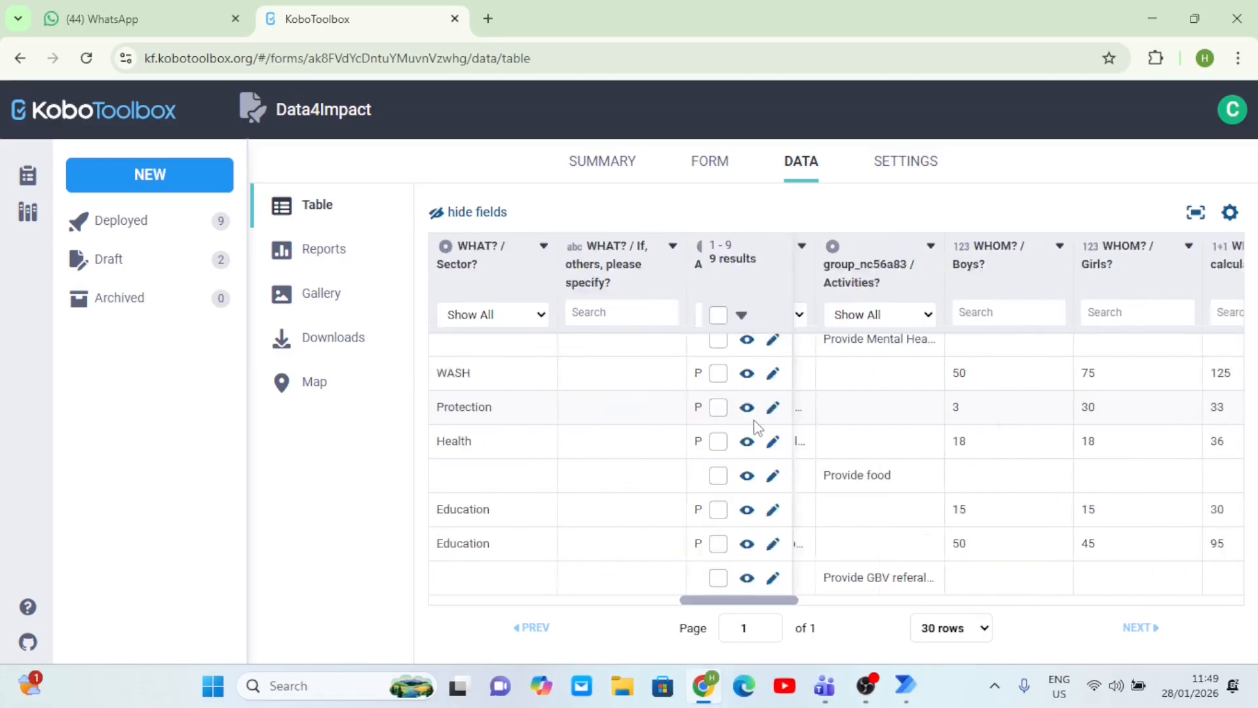
scroll(757, 426, left, 10)
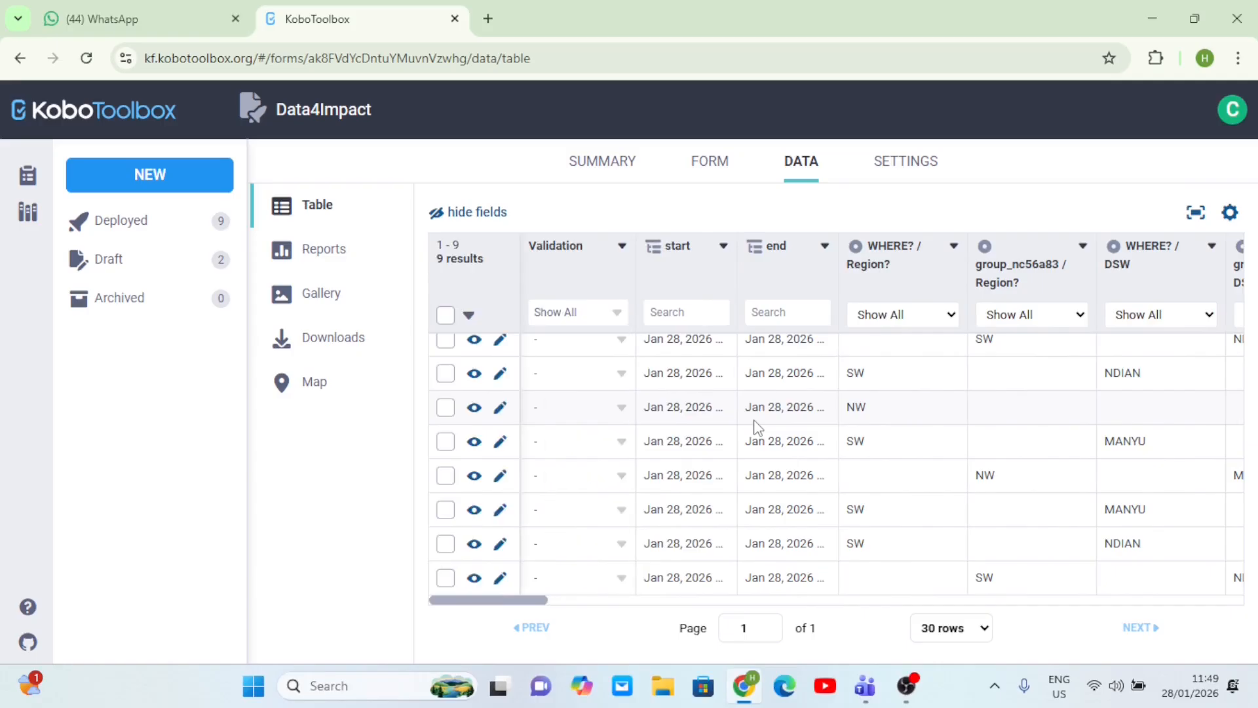
scroll(878, 432, right, 6)
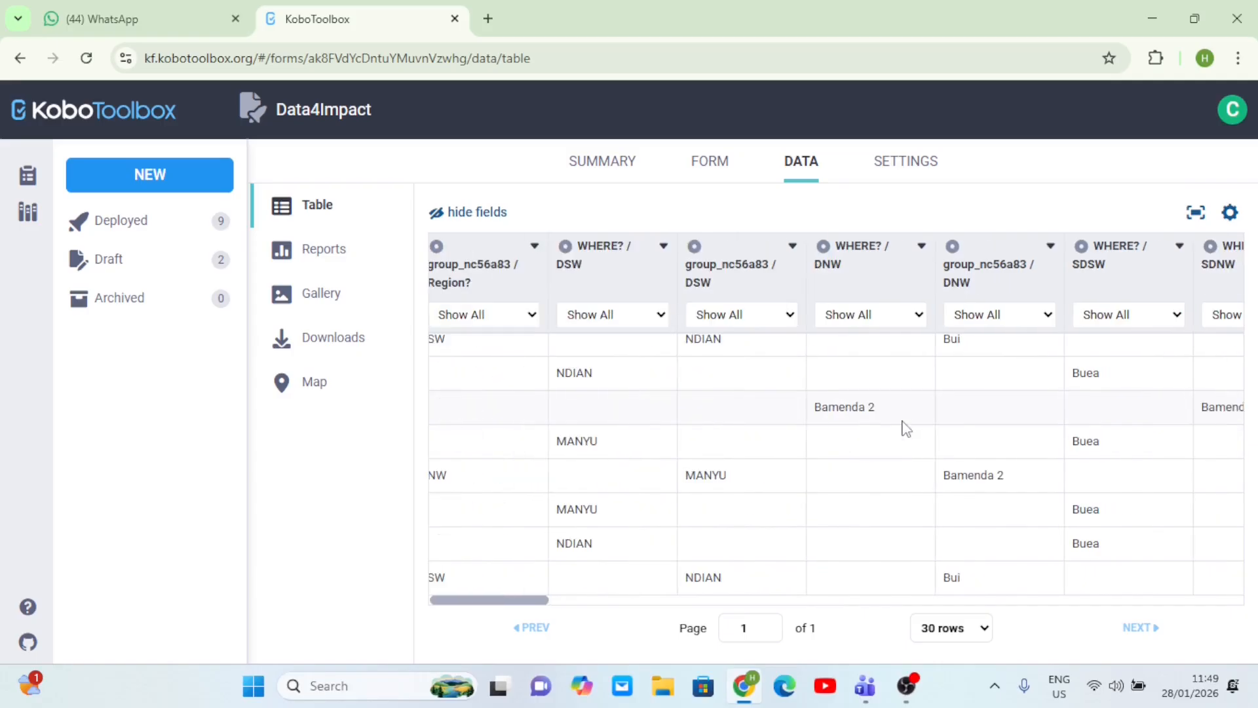
scroll(906, 427, right, 8)
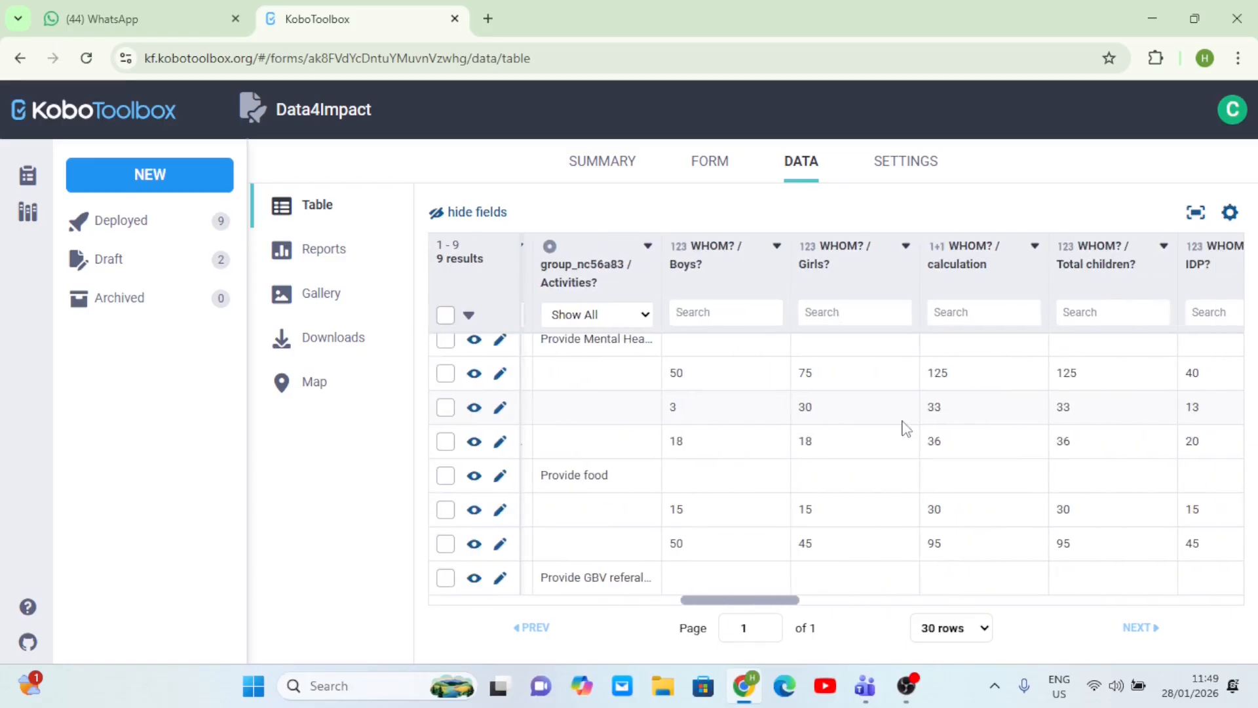
scroll(906, 428, left, 12)
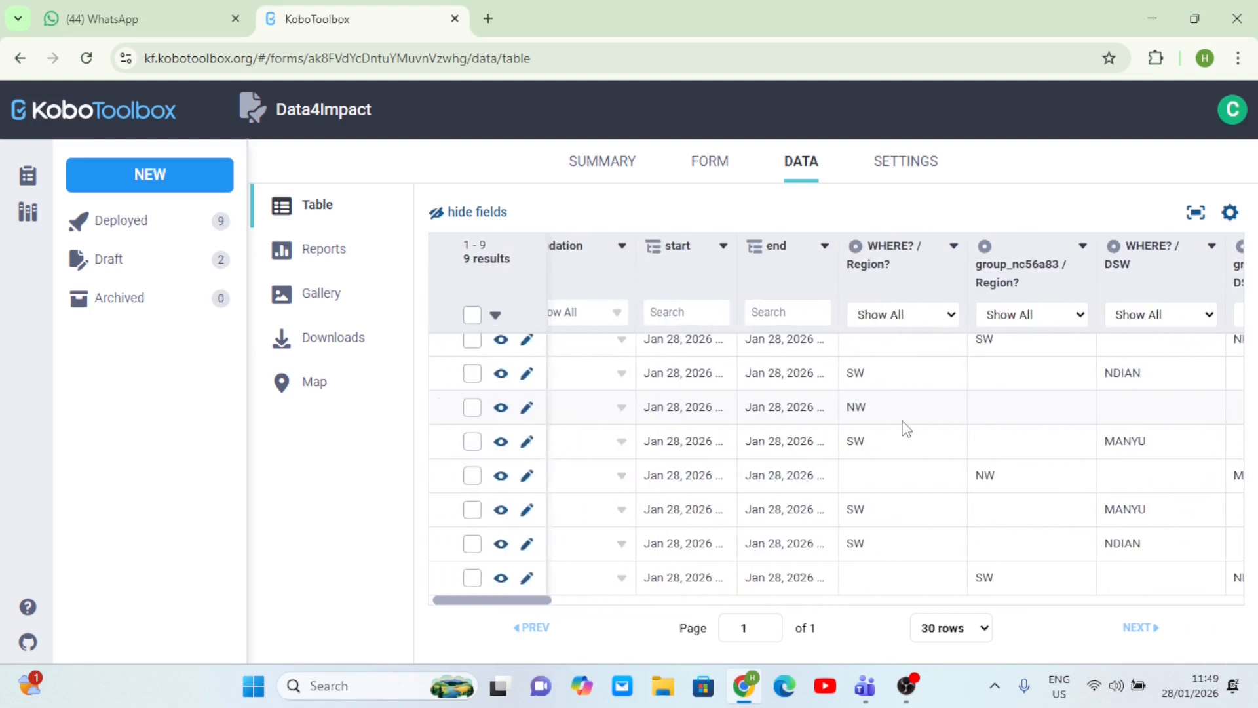
scroll(570, 379, up, 1)
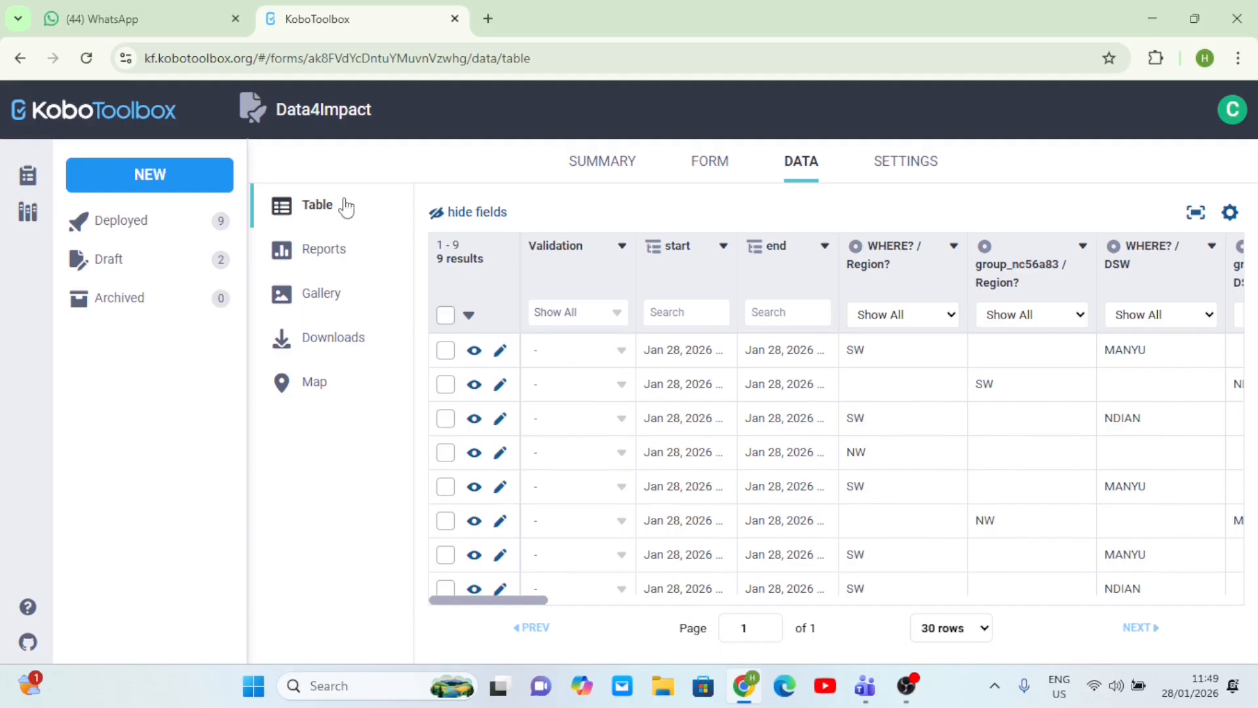
- Open the Reports page and browse the Region, DSW and Activities charts and tables
click(332, 256)
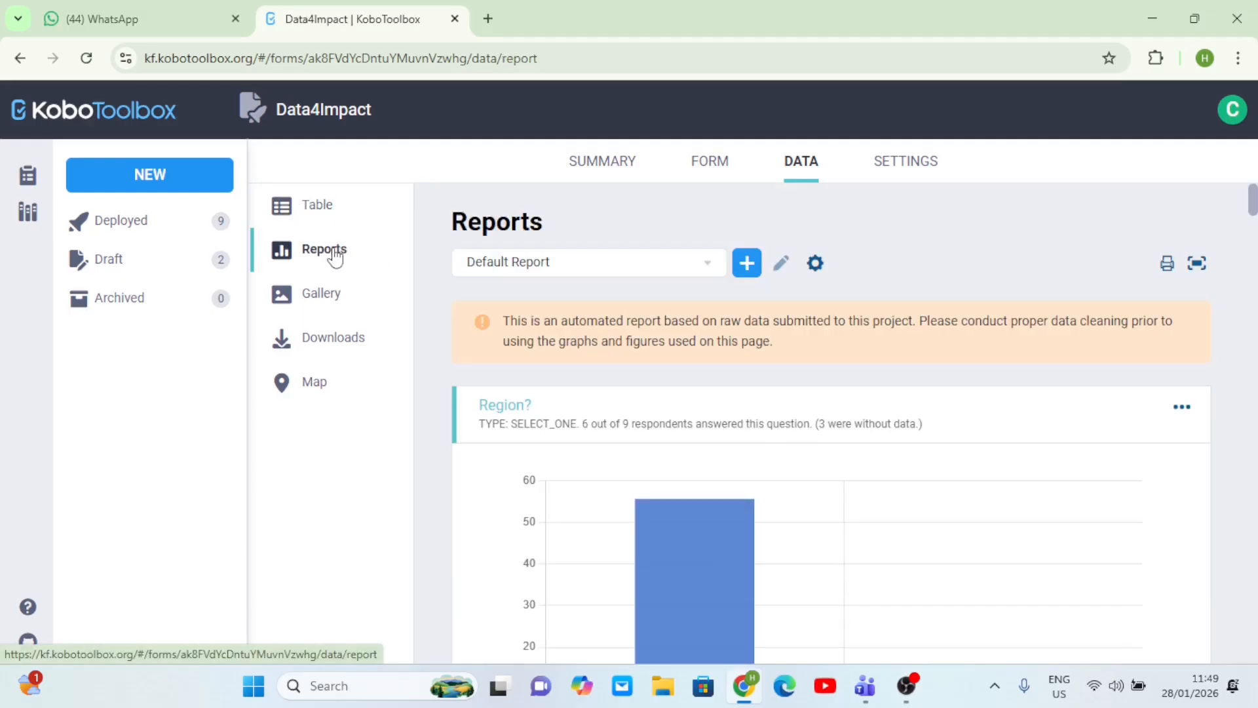
scroll(792, 497, down, 12)
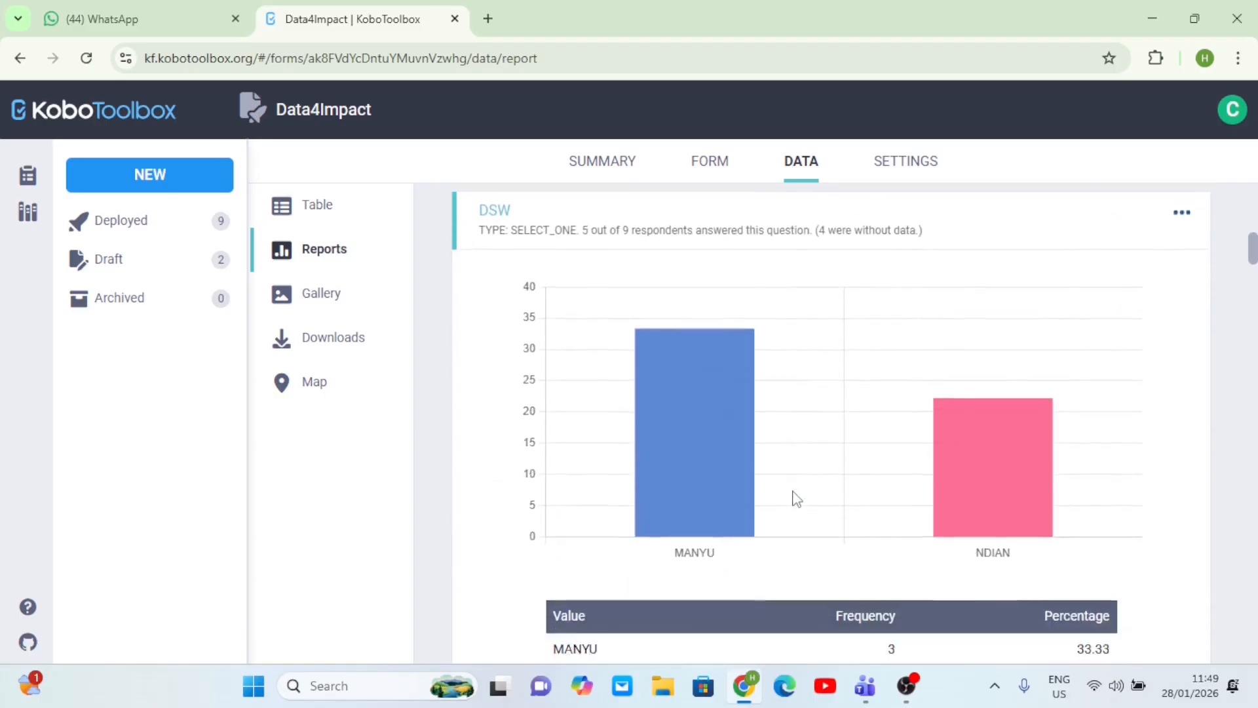
scroll(795, 497, up, 3)
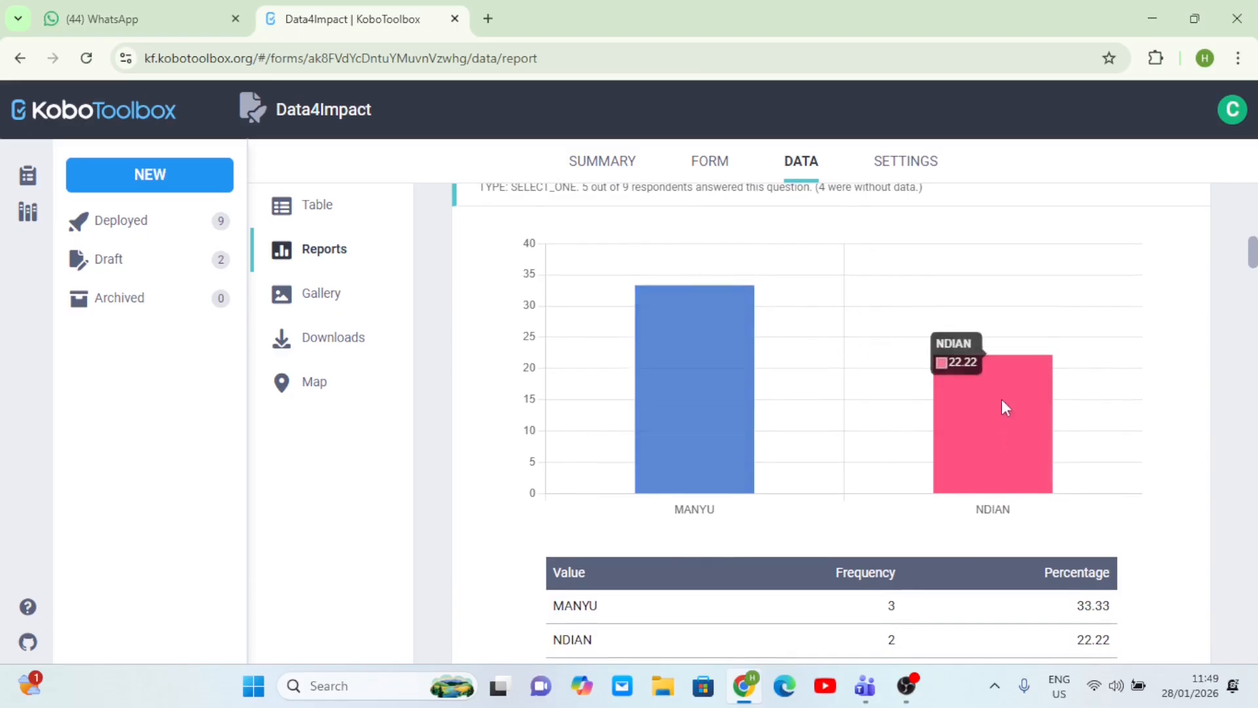
scroll(996, 440, down, 4)
scroll(997, 446, down, 18)
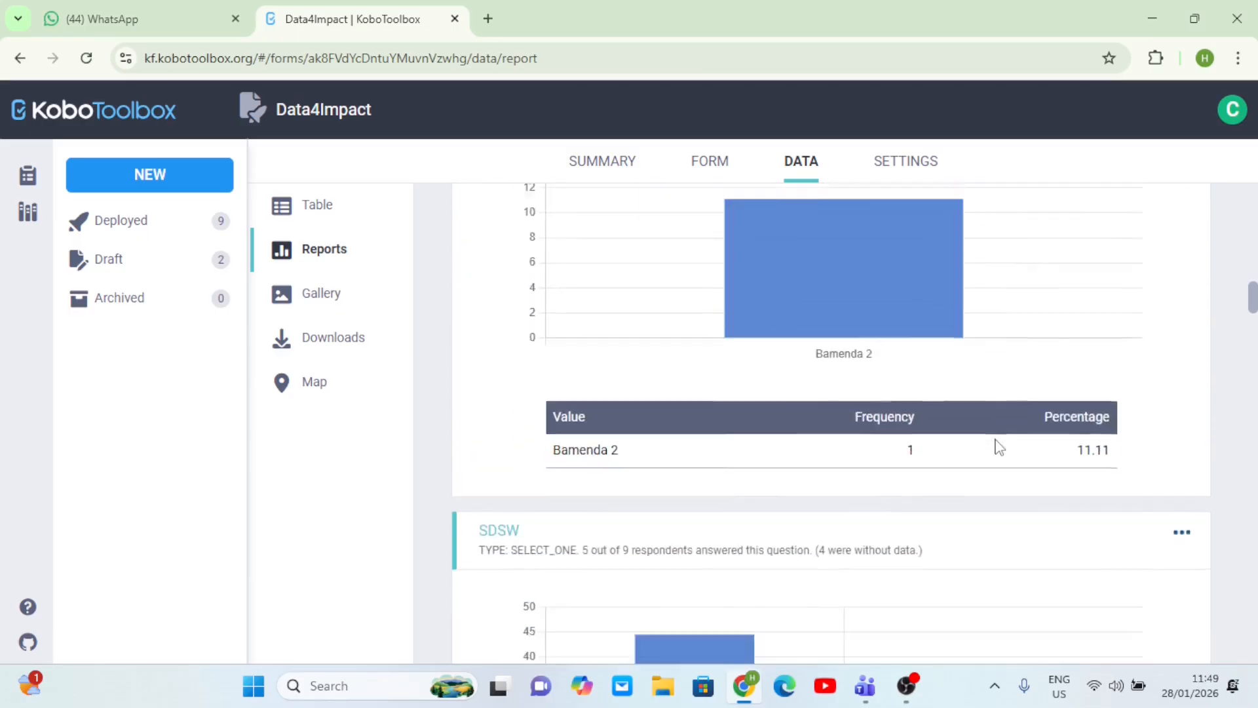
scroll(998, 447, down, 20)
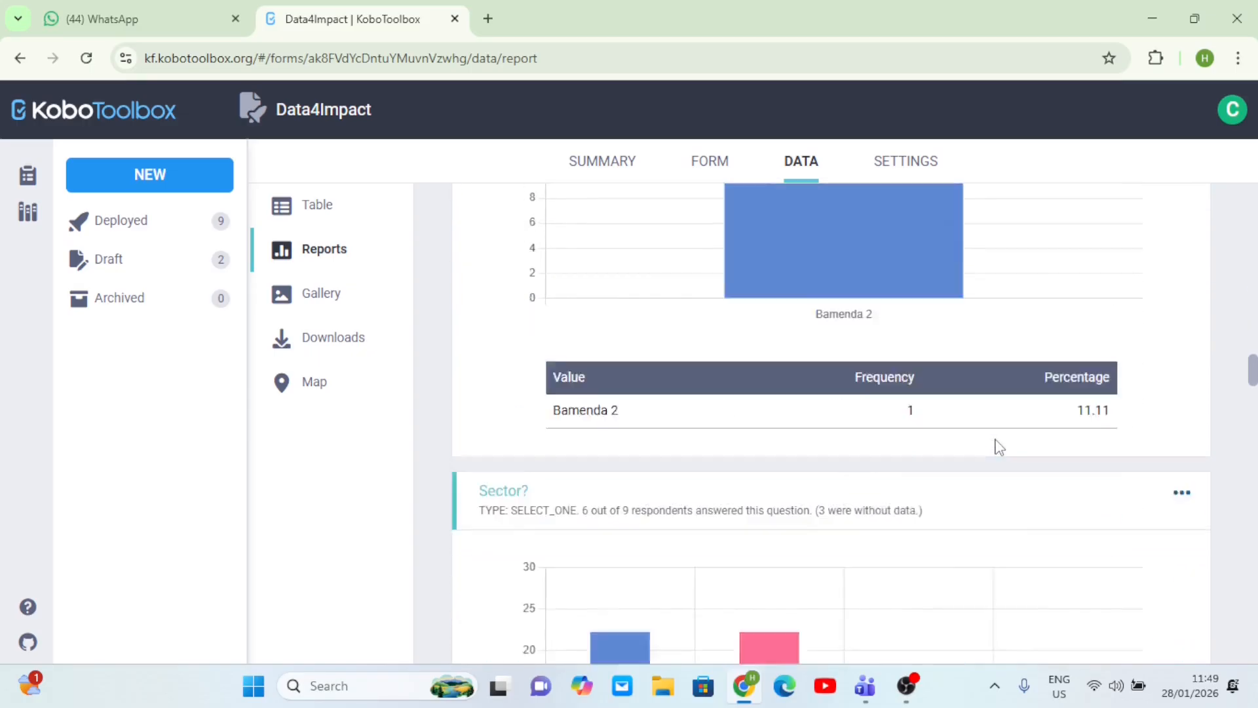
scroll(998, 447, down, 20)
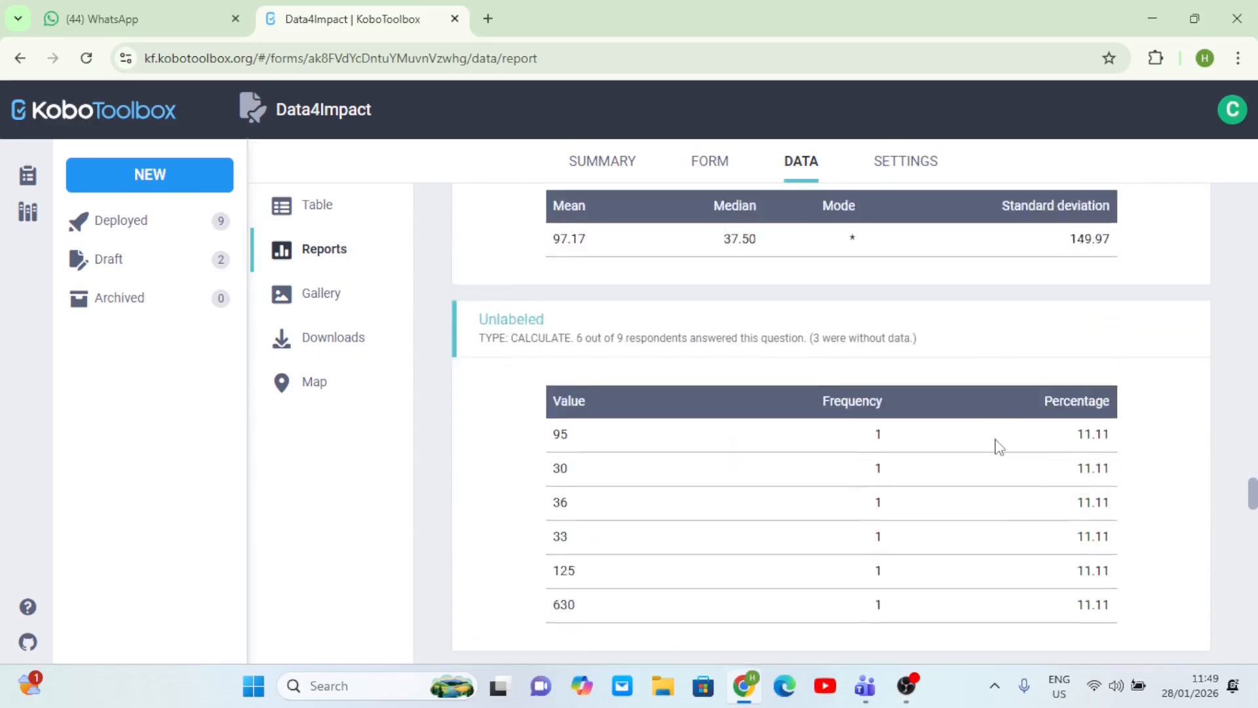
scroll(997, 447, down, 20)
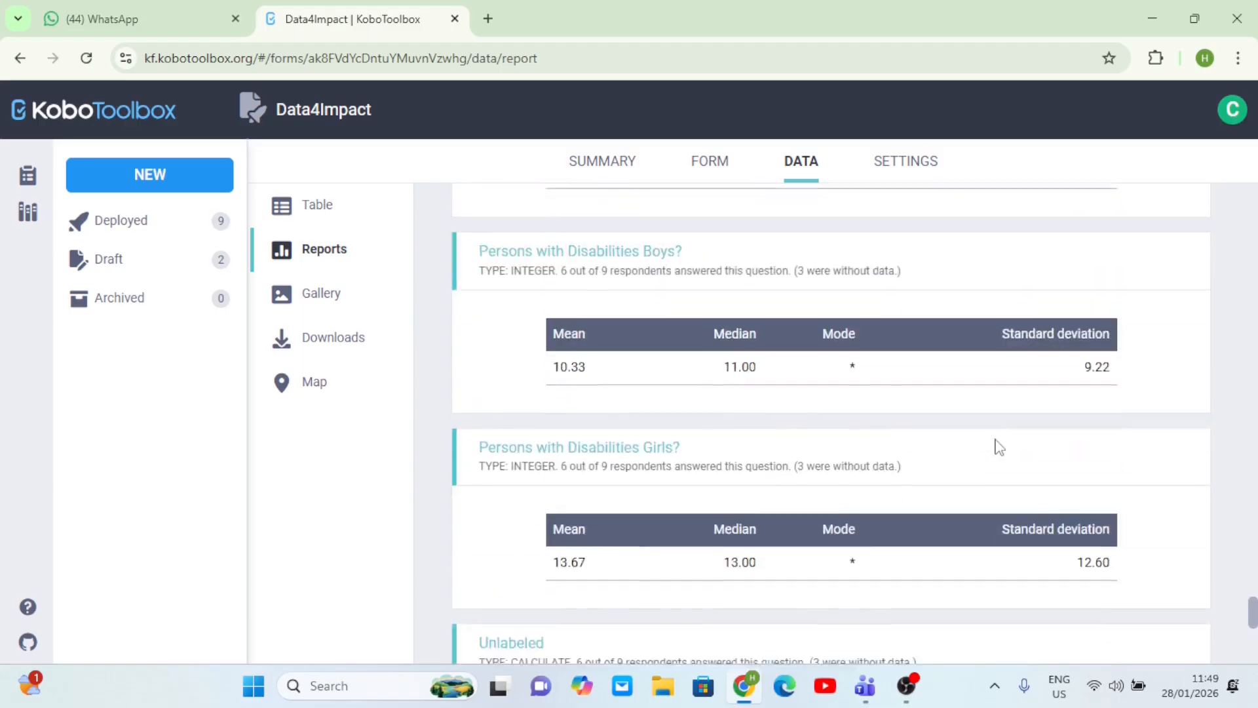
scroll(996, 444, up, 4)
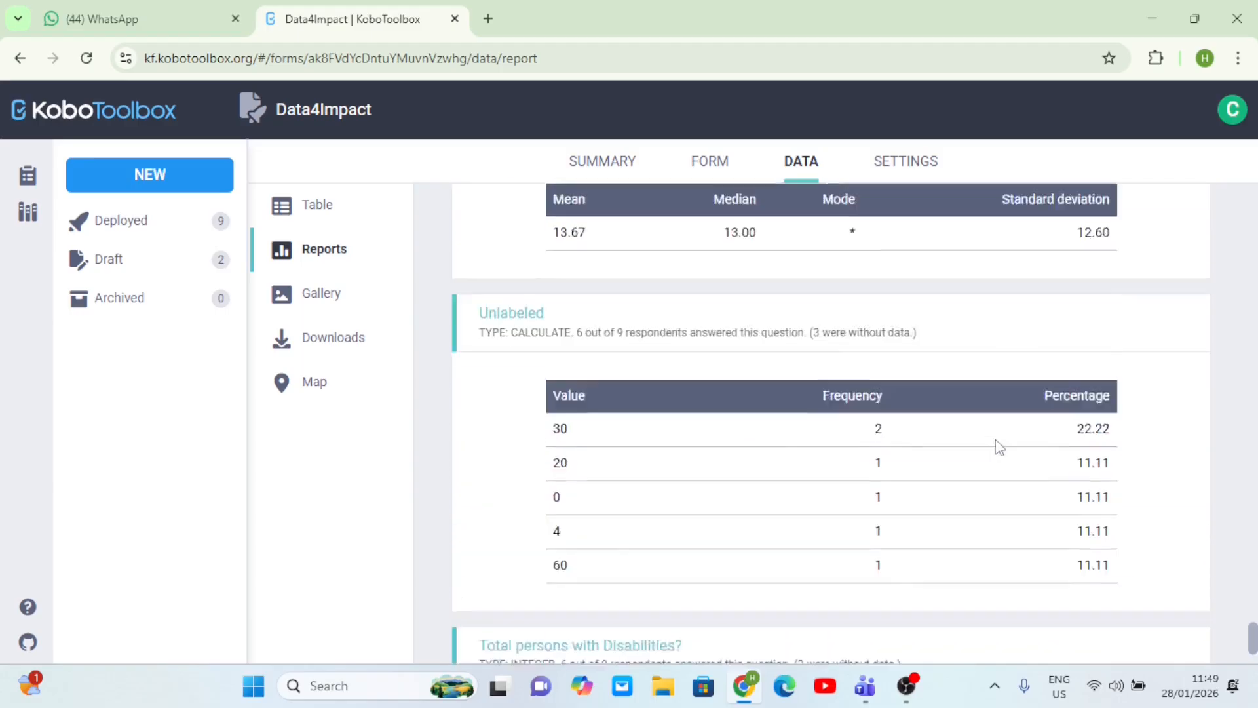
scroll(997, 443, down, 2)
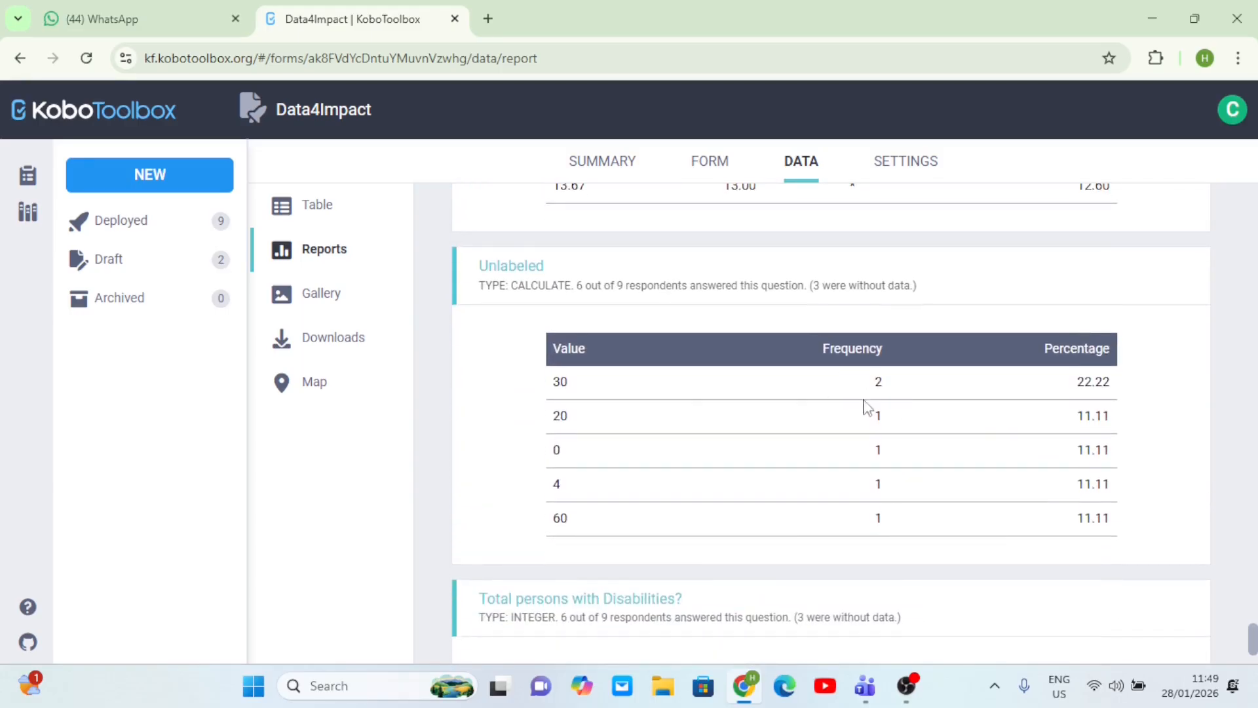
scroll(893, 400, up, 10)
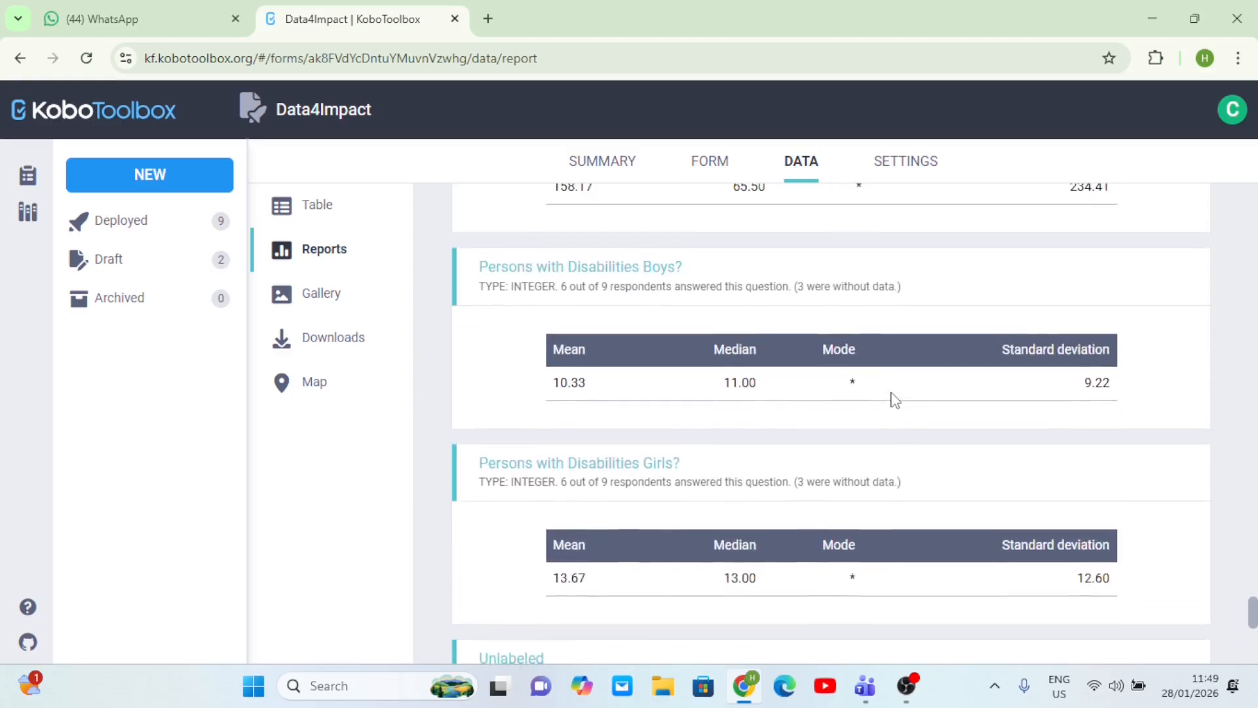
scroll(893, 399, up, 15)
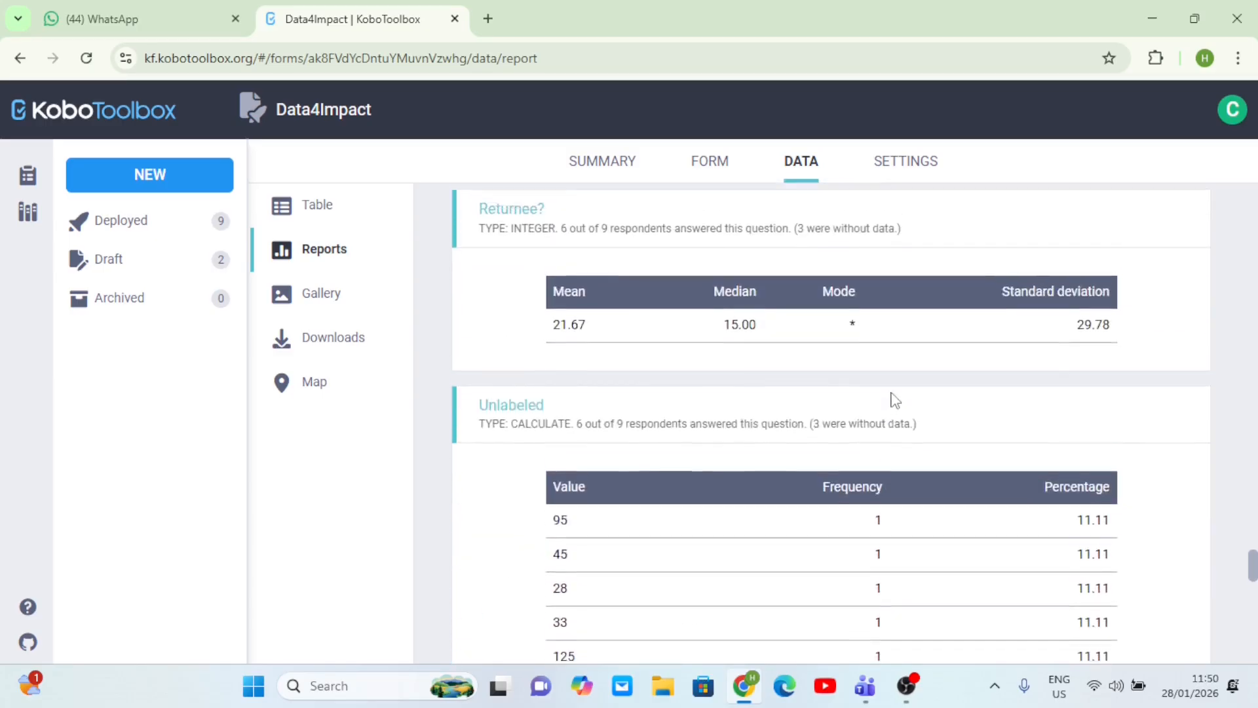
scroll(895, 398, up, 15)
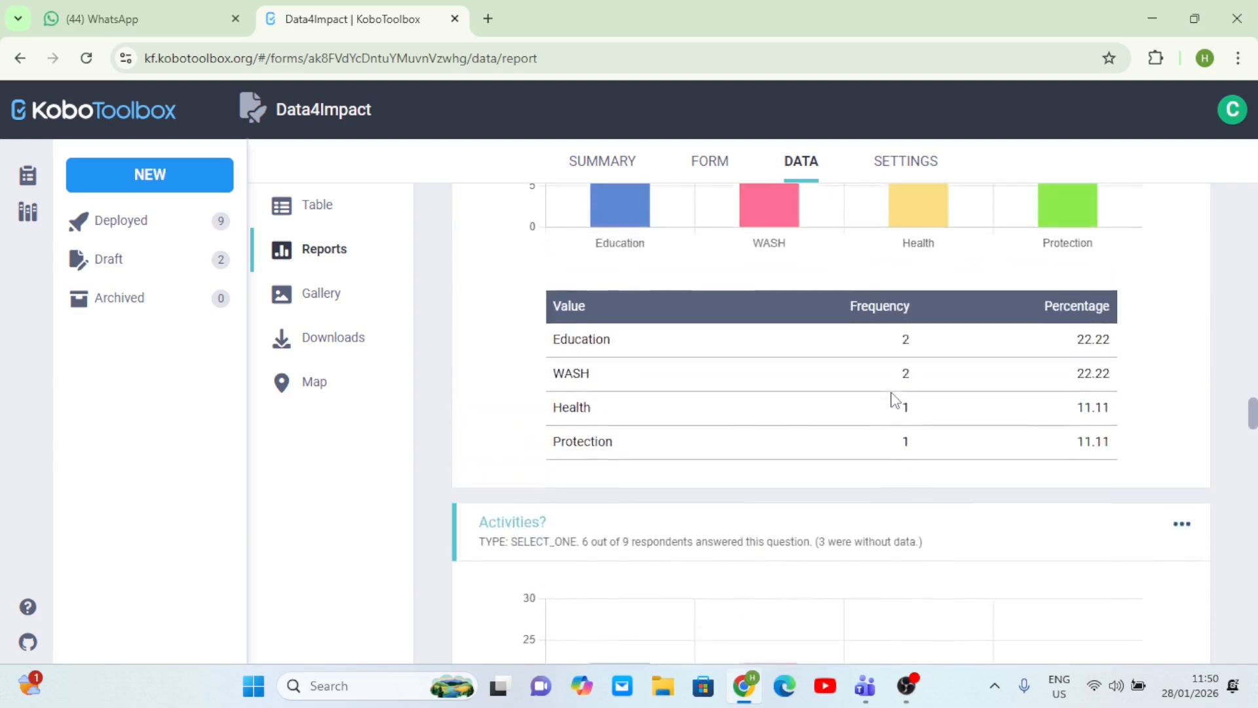
scroll(895, 400, up, 15)
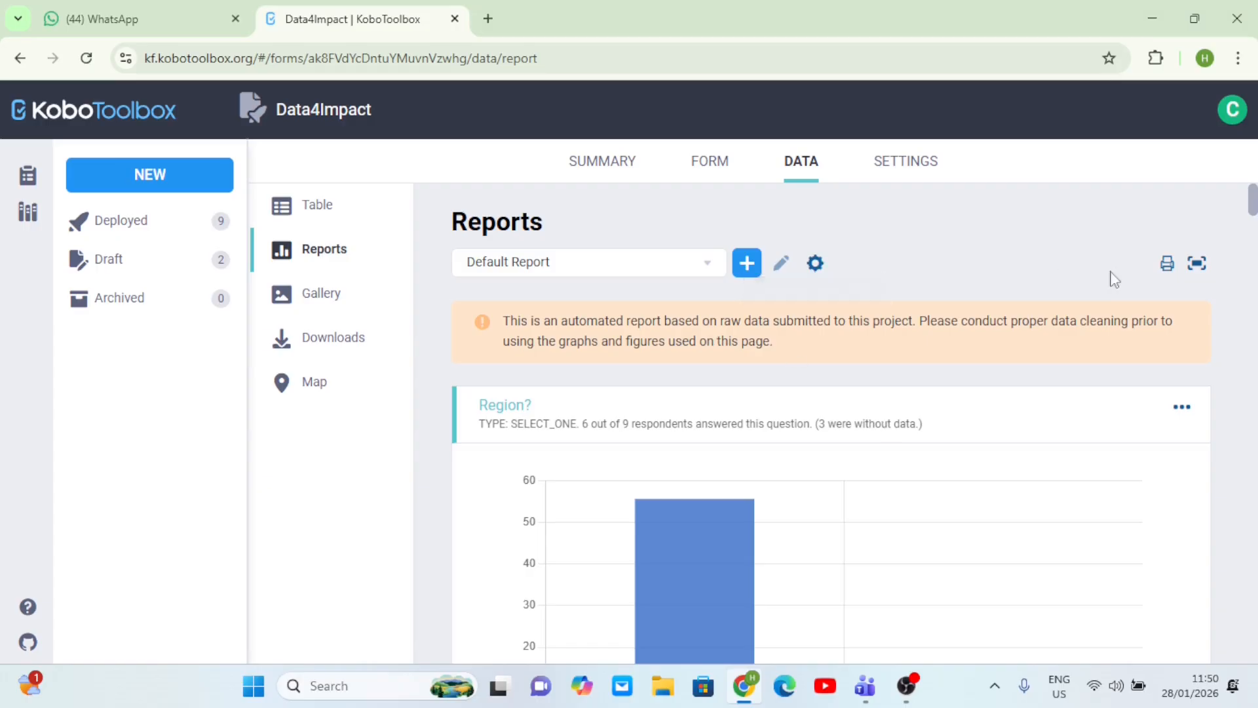
- Expand the Default Report to fill the whole window and scroll through it
click(1196, 265)
scroll(722, 211, down, 15)
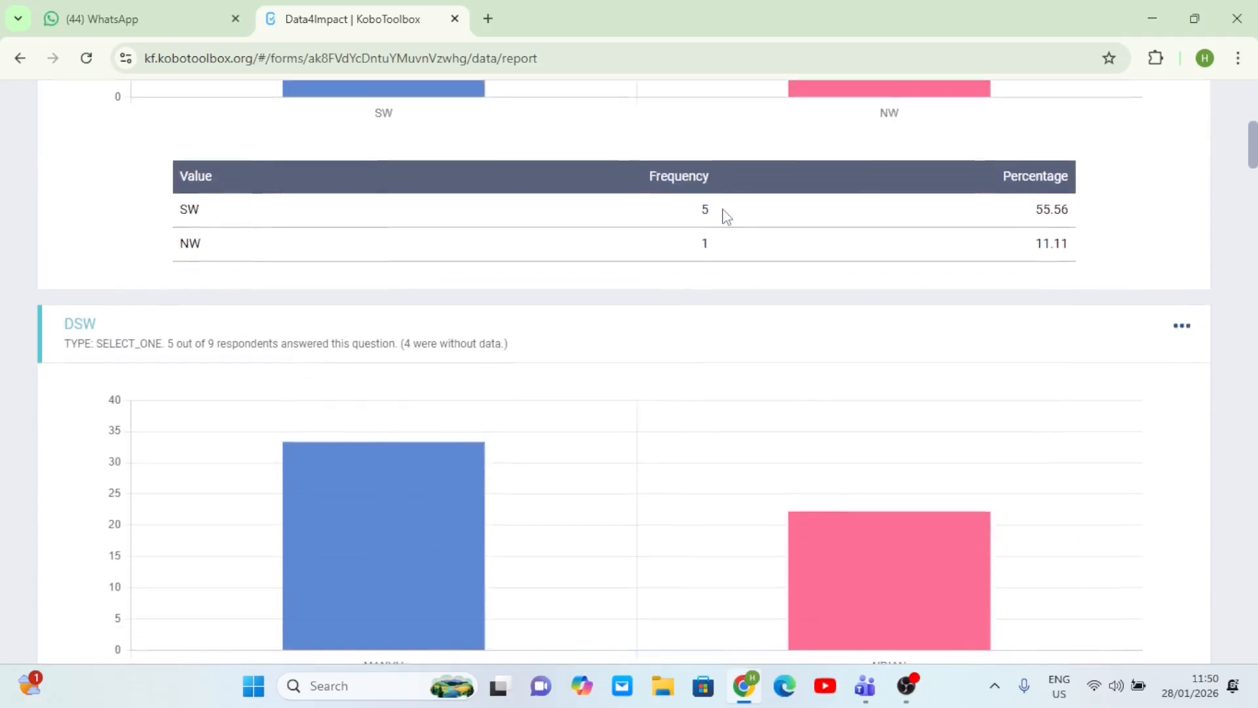
scroll(723, 211, up, 1)
scroll(723, 210, down, 20)
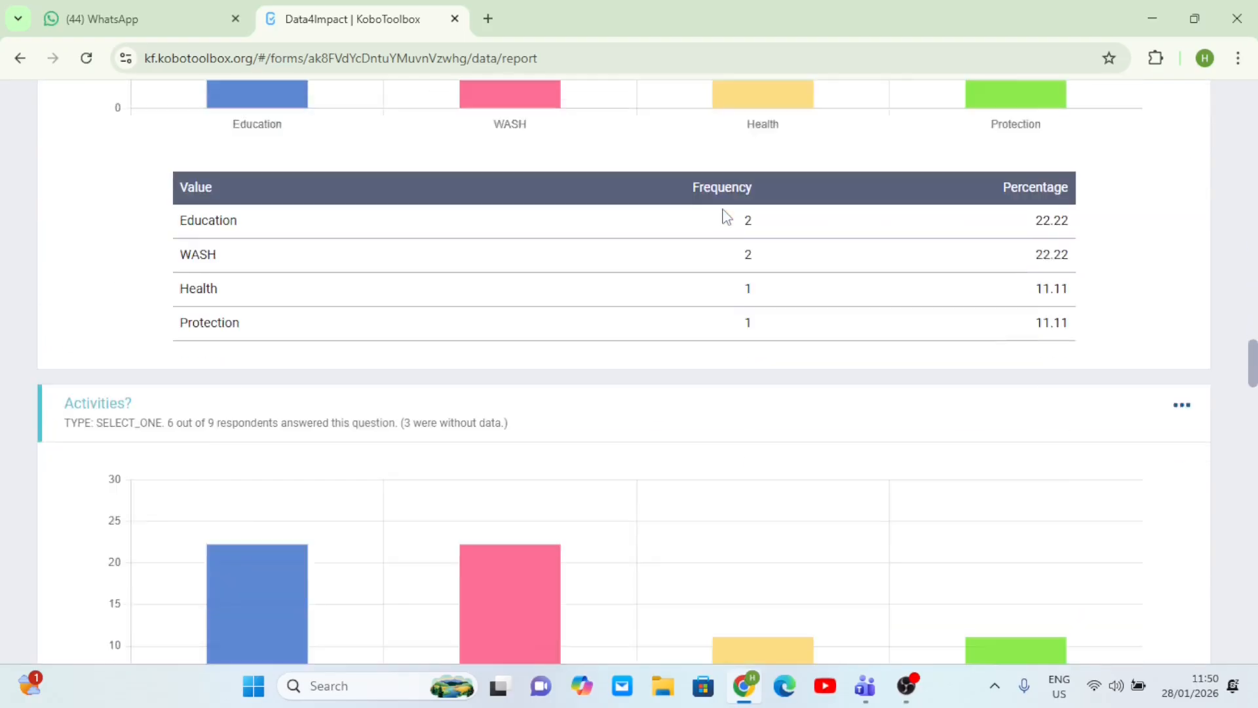
scroll(726, 216, up, 4)
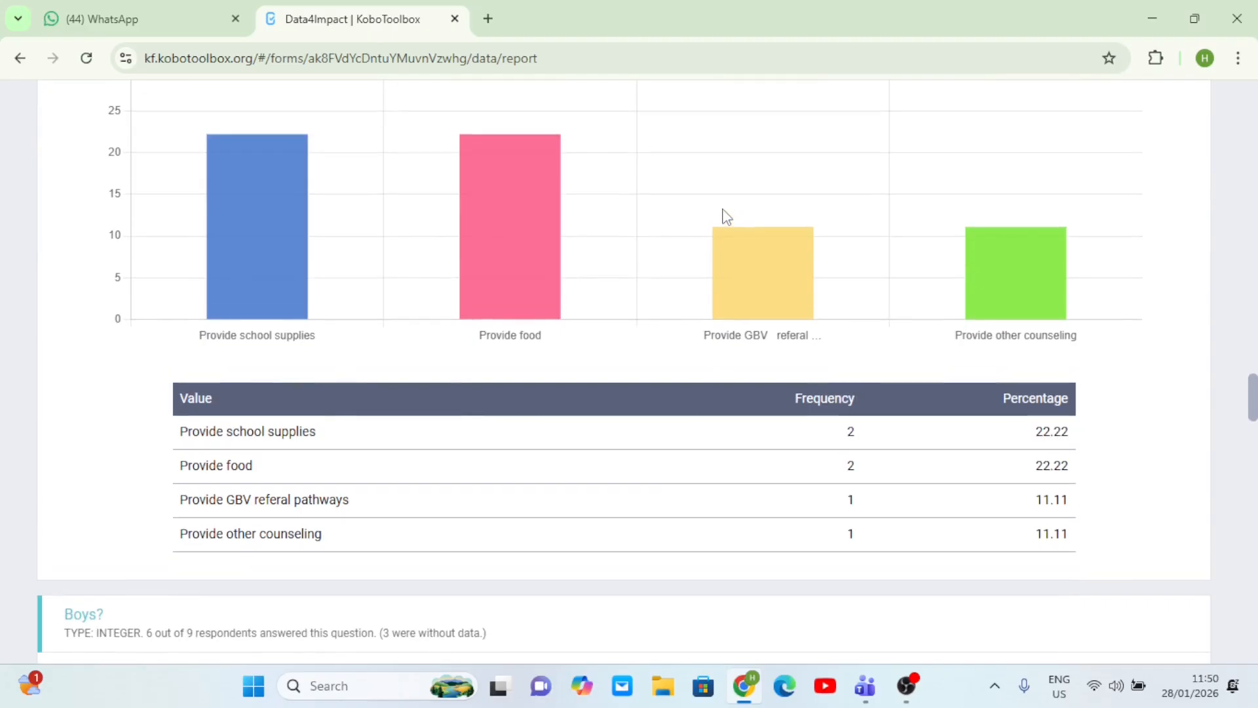
scroll(722, 213, up, 1)
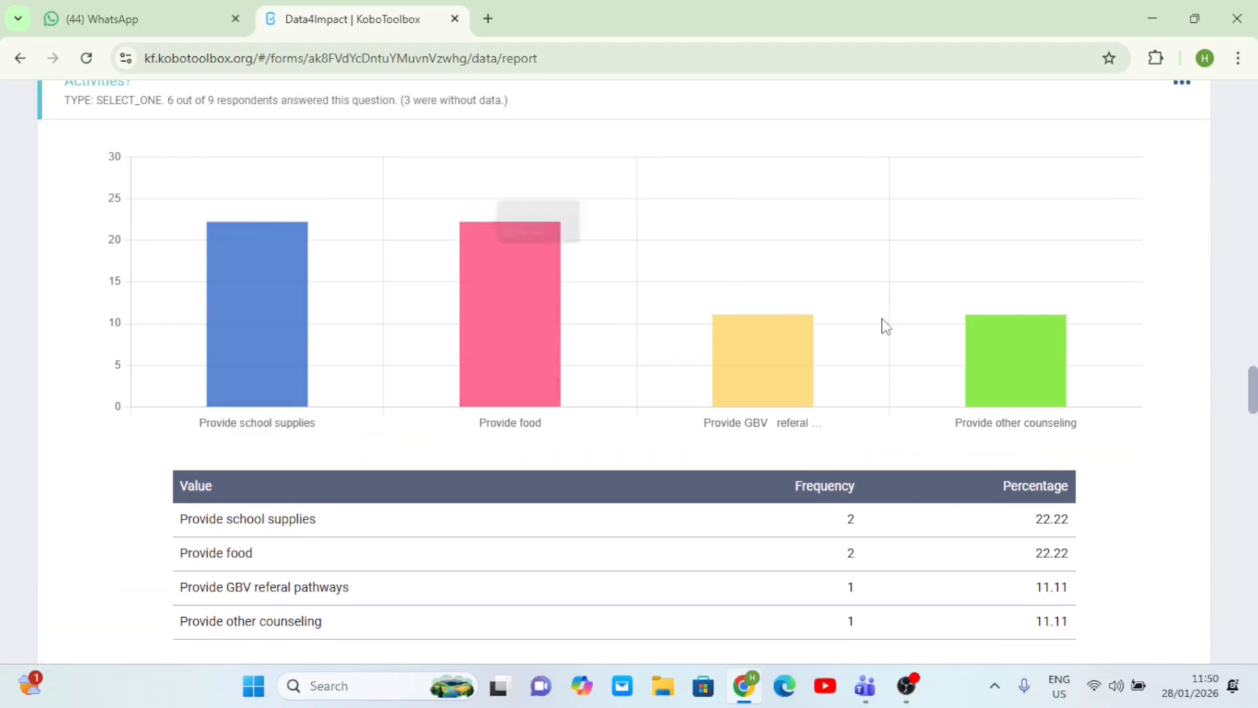
scroll(752, 360, down, 5)
scroll(752, 360, up, 8)
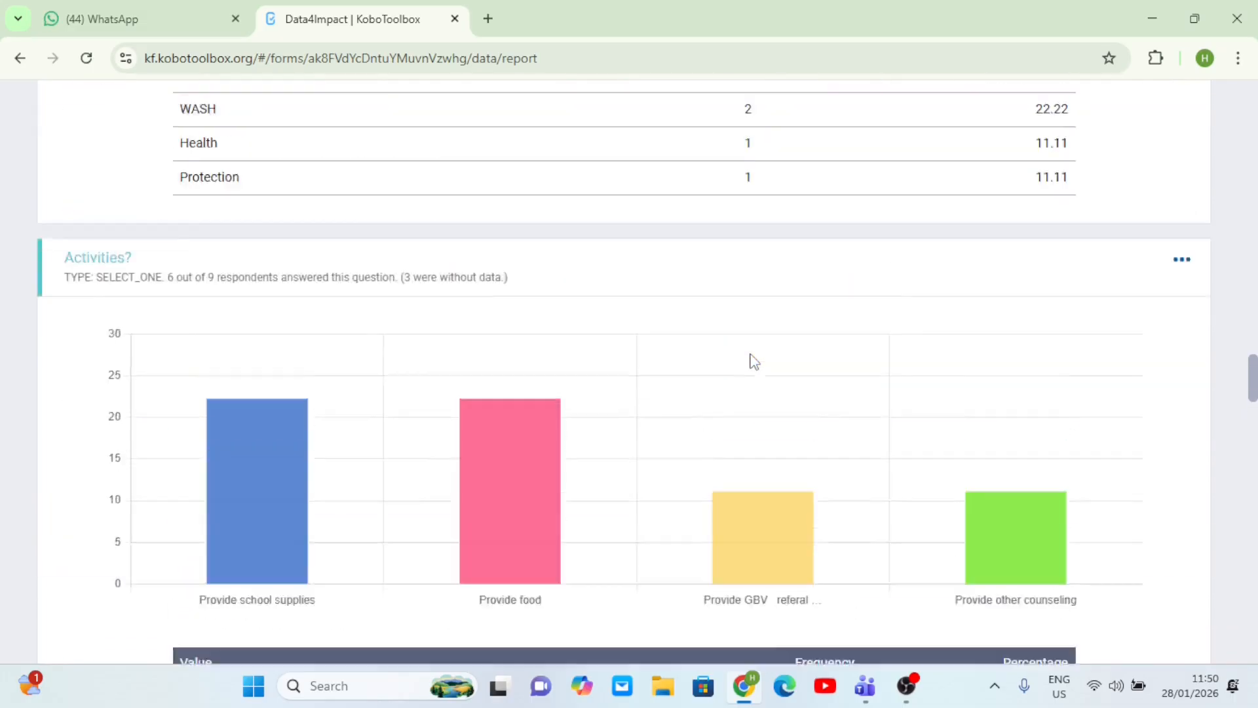
scroll(754, 360, up, 15)
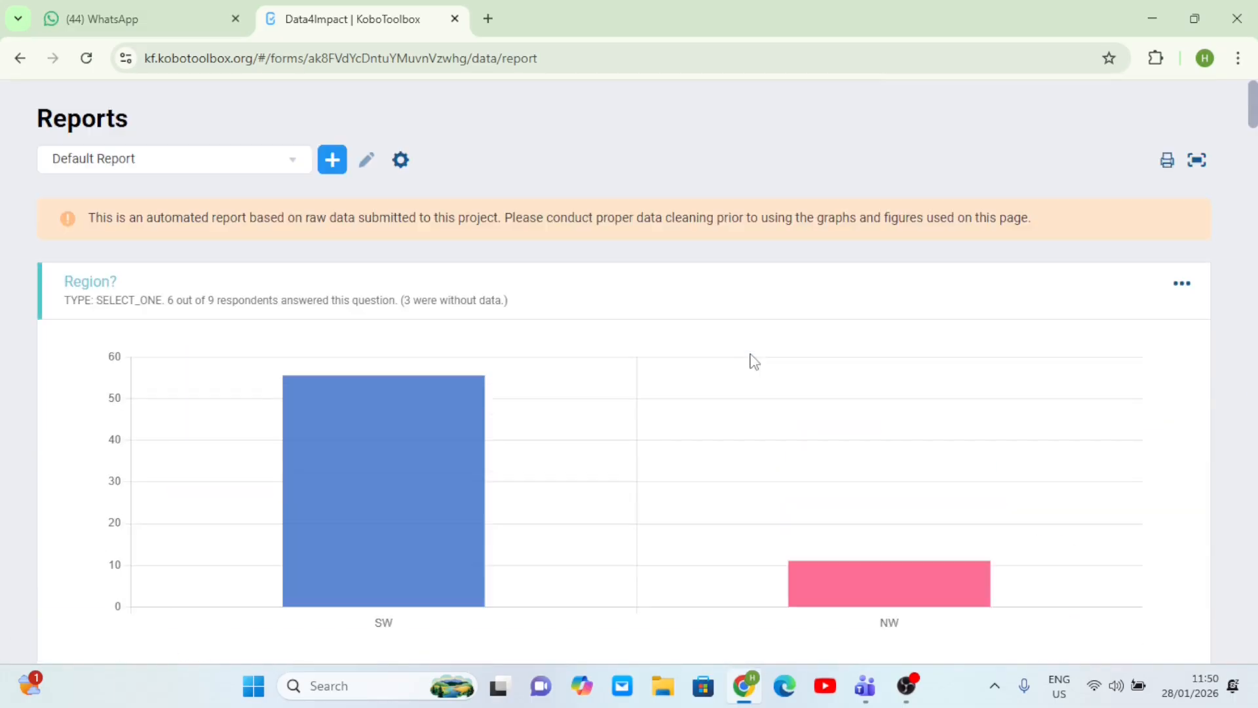
- Leave the full-window report and look at the Region chart's style options
click(1197, 161)
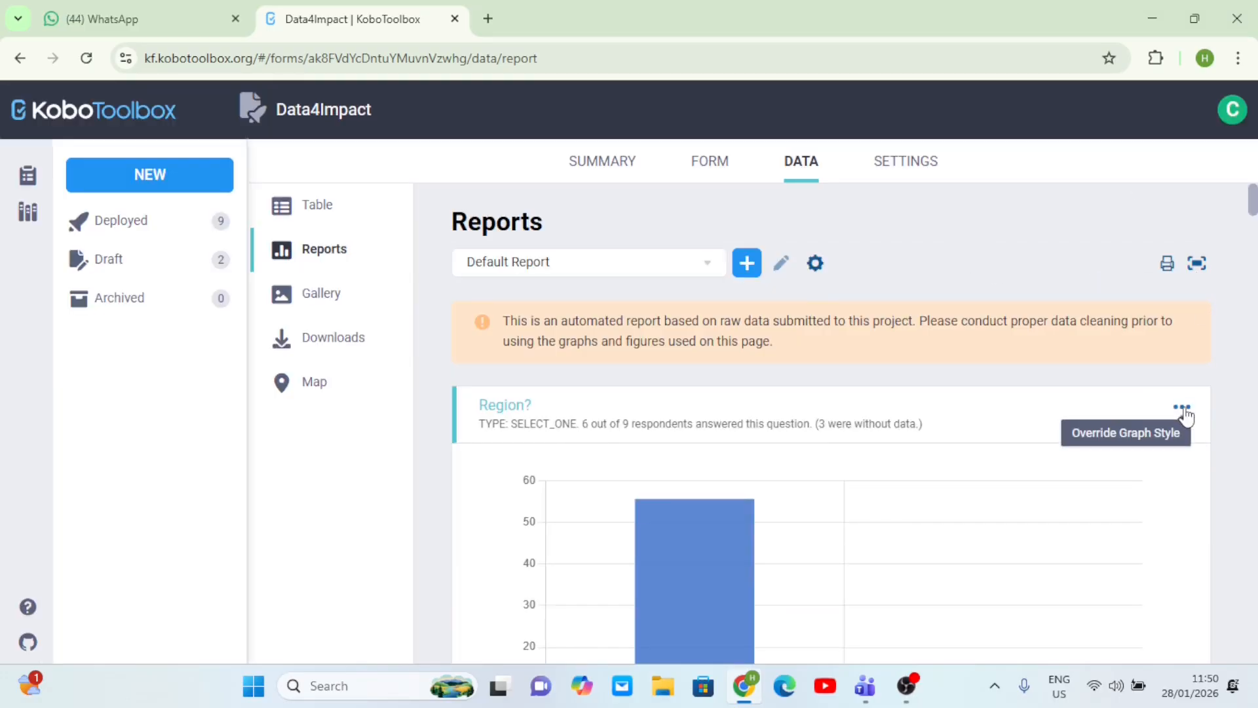
scroll(1186, 416, down, 1)
scroll(1186, 416, up, 1)
scroll(1186, 416, down, 1)
scroll(1186, 416, up, 1)
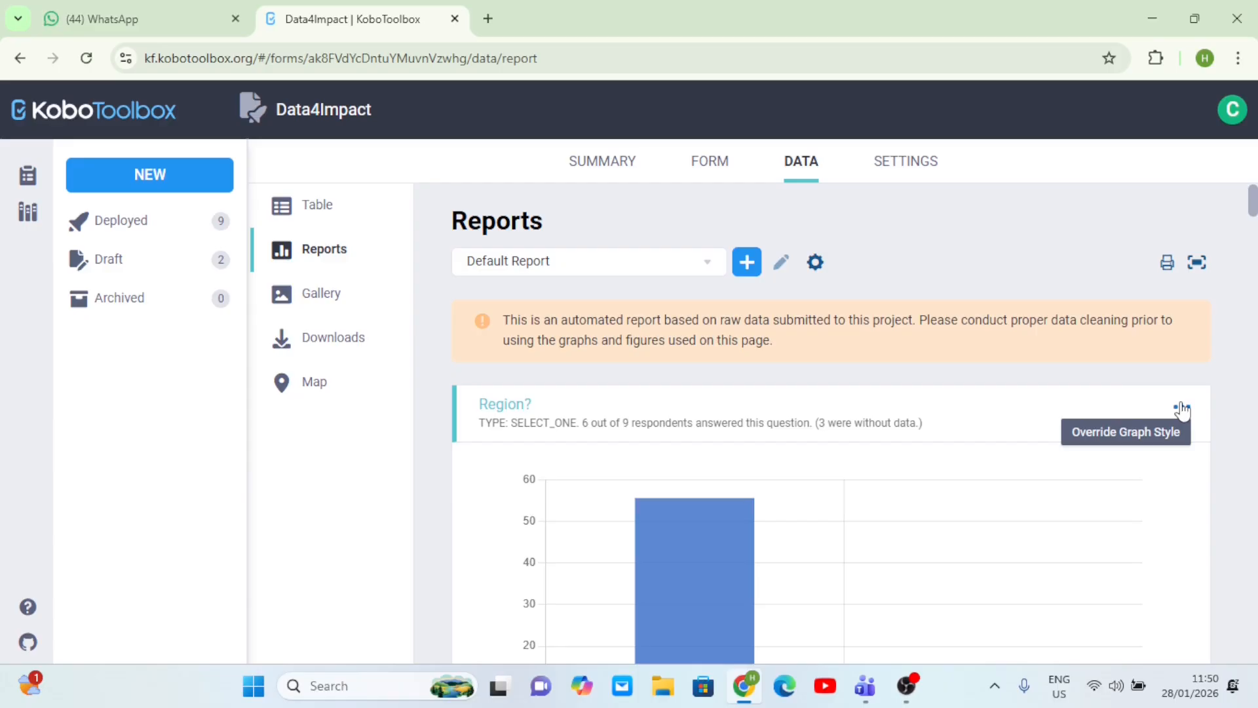
click(1182, 408)
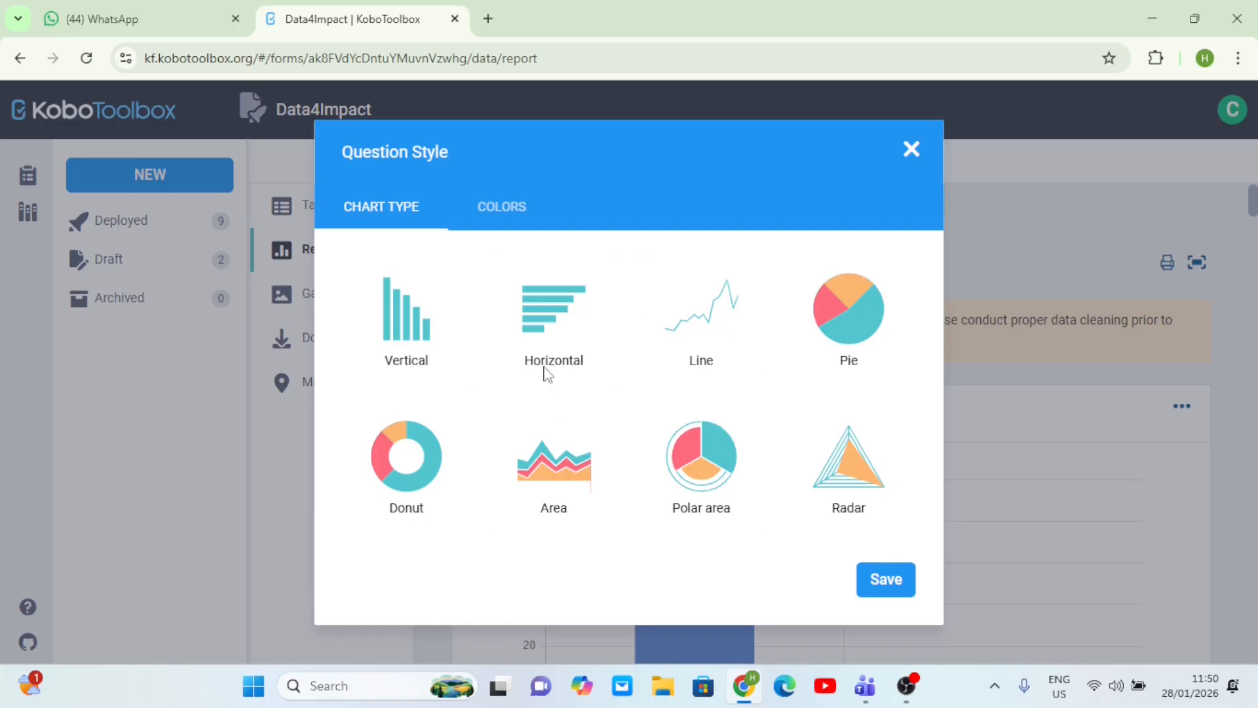
click(1048, 399)
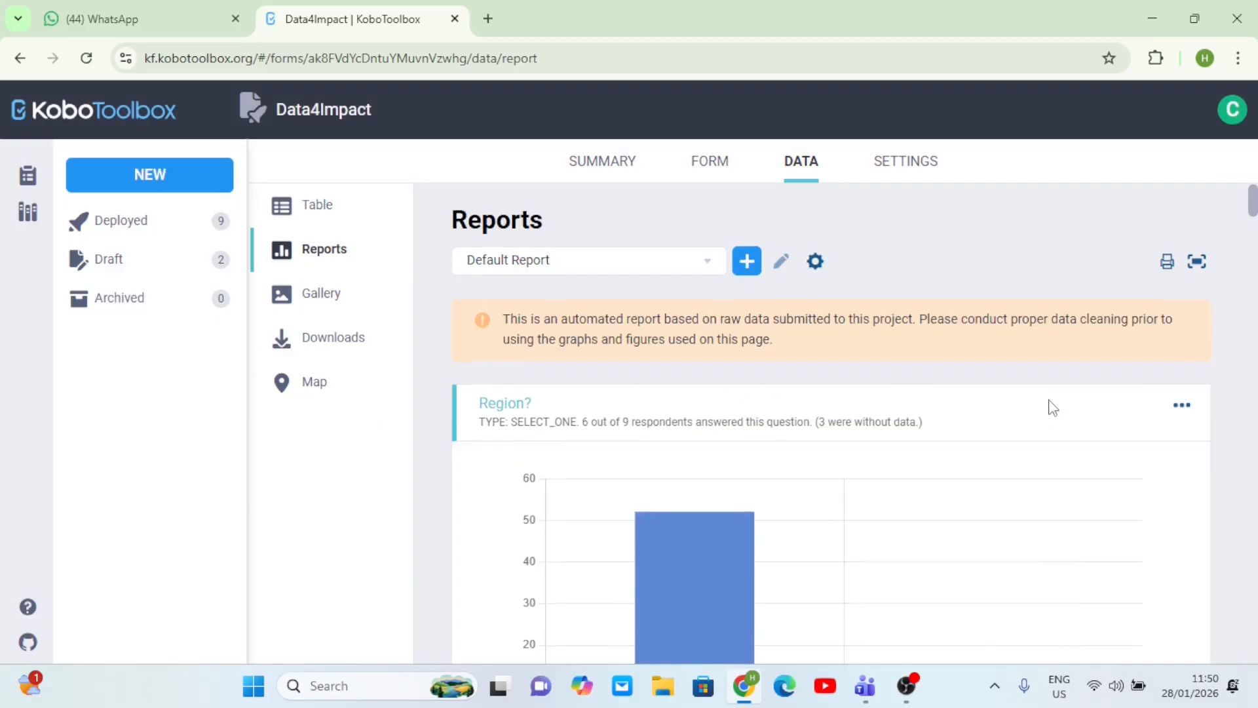
scroll(1051, 406, down, 6)
scroll(1051, 406, up, 5)
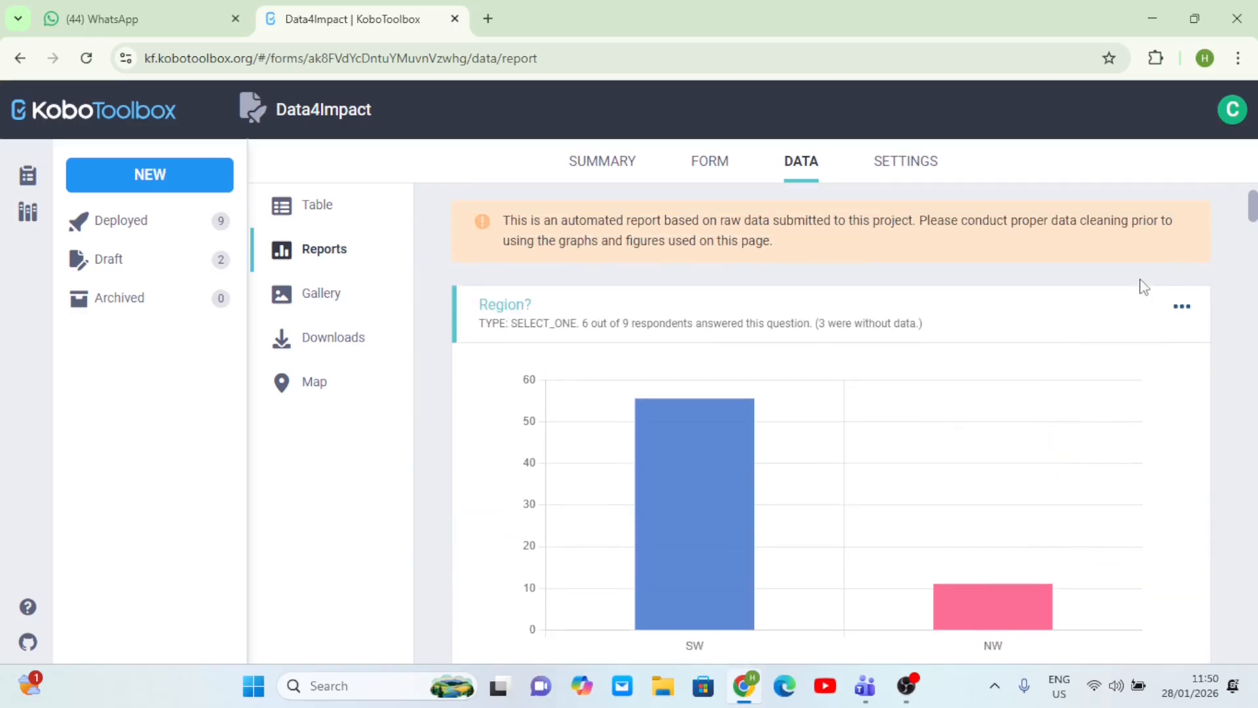
- Try pie, horizontal and vertical bar styles on the Region chart, applying pie
click(1181, 308)
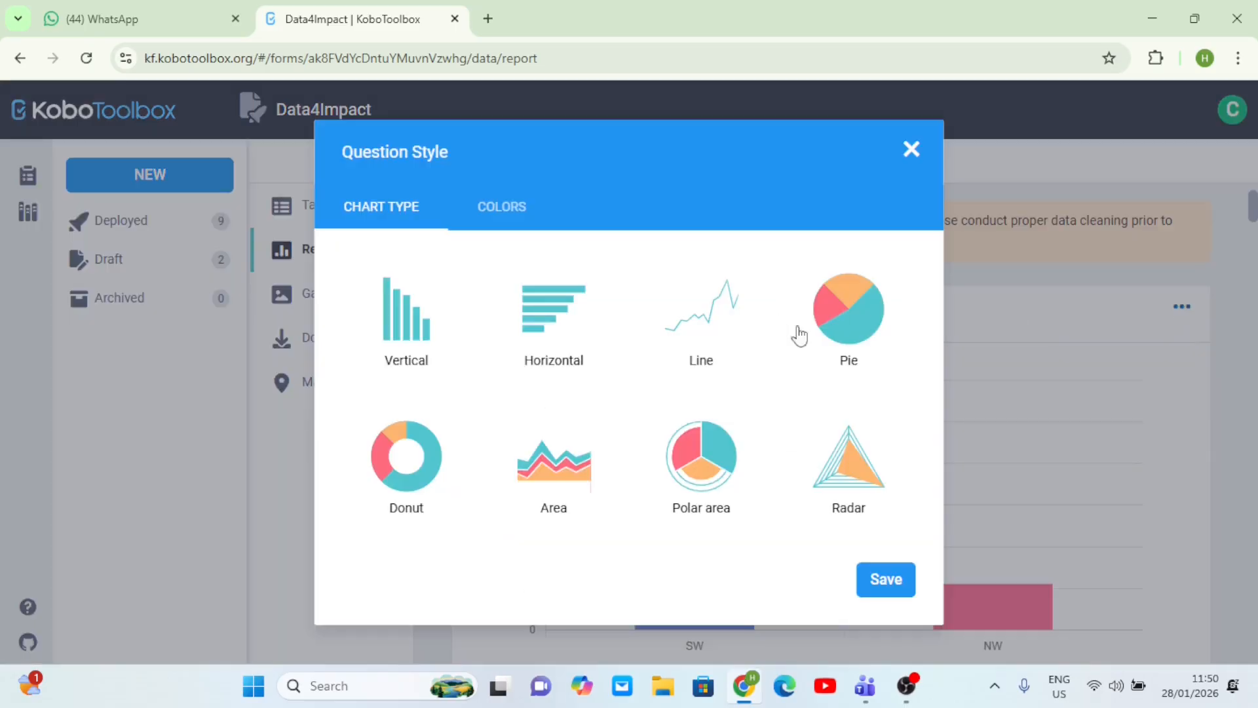
click(862, 341)
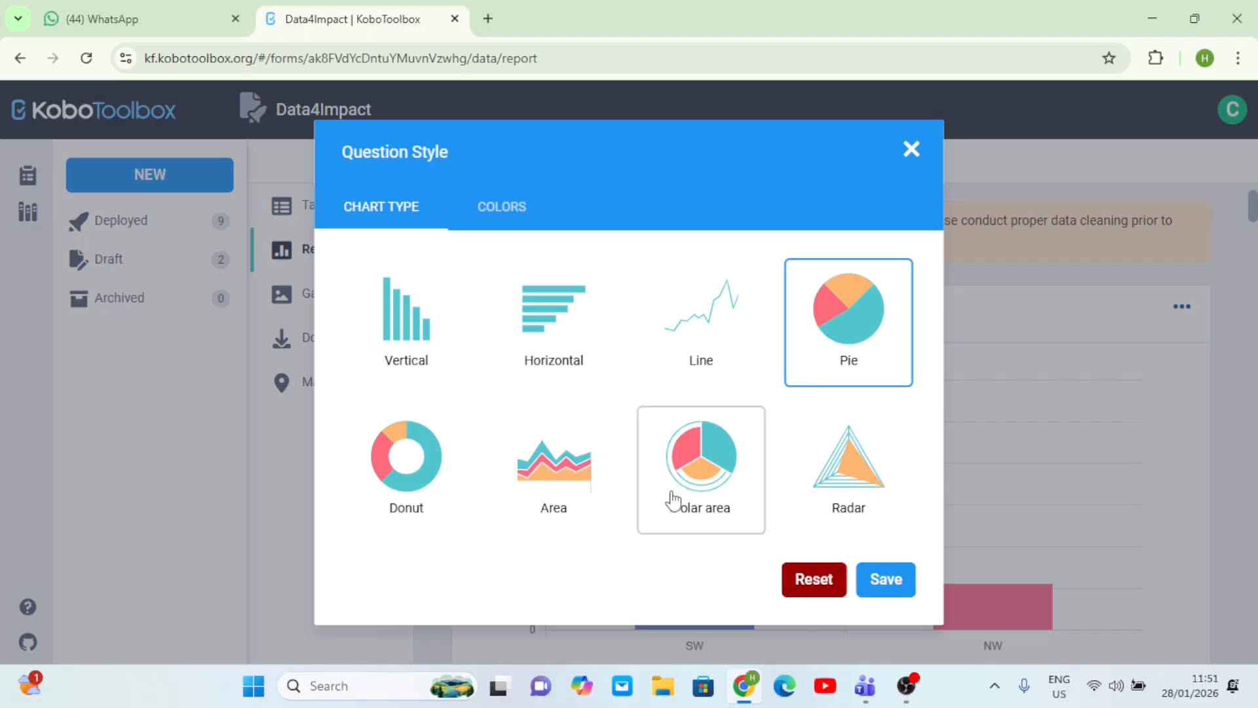
click(549, 352)
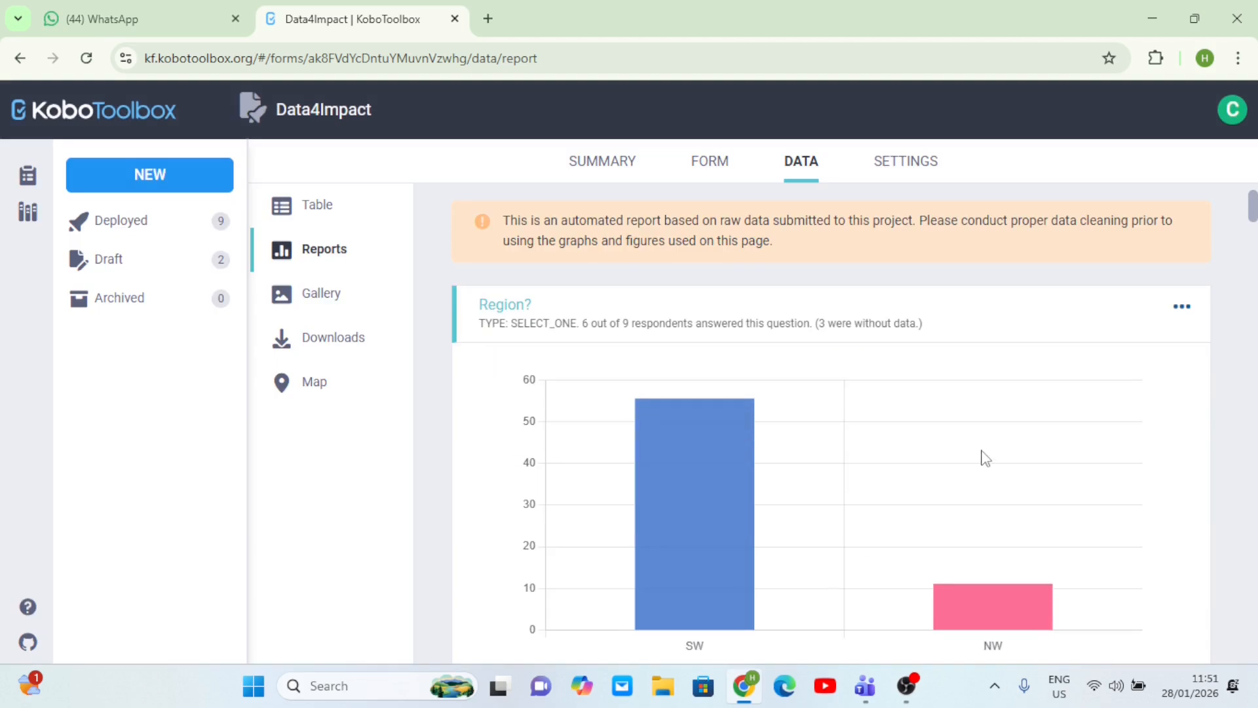
scroll(981, 452, down, 2)
scroll(980, 452, up, 1)
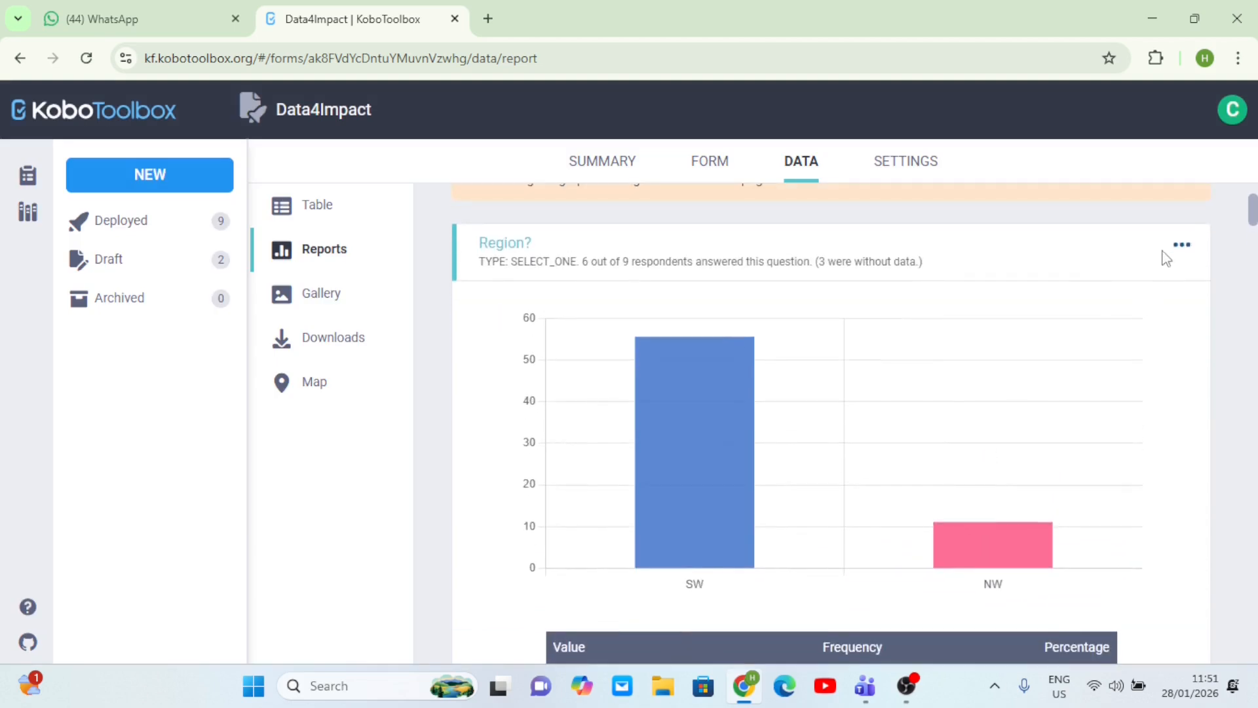
click(1182, 244)
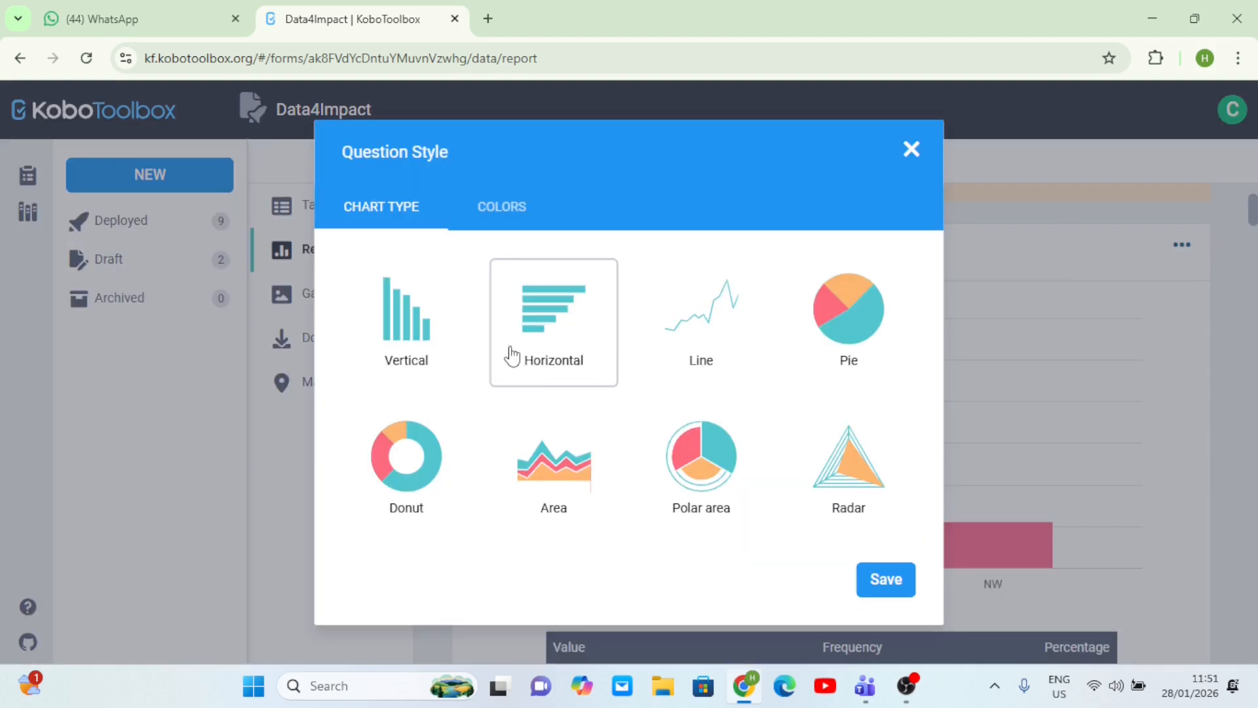
click(429, 347)
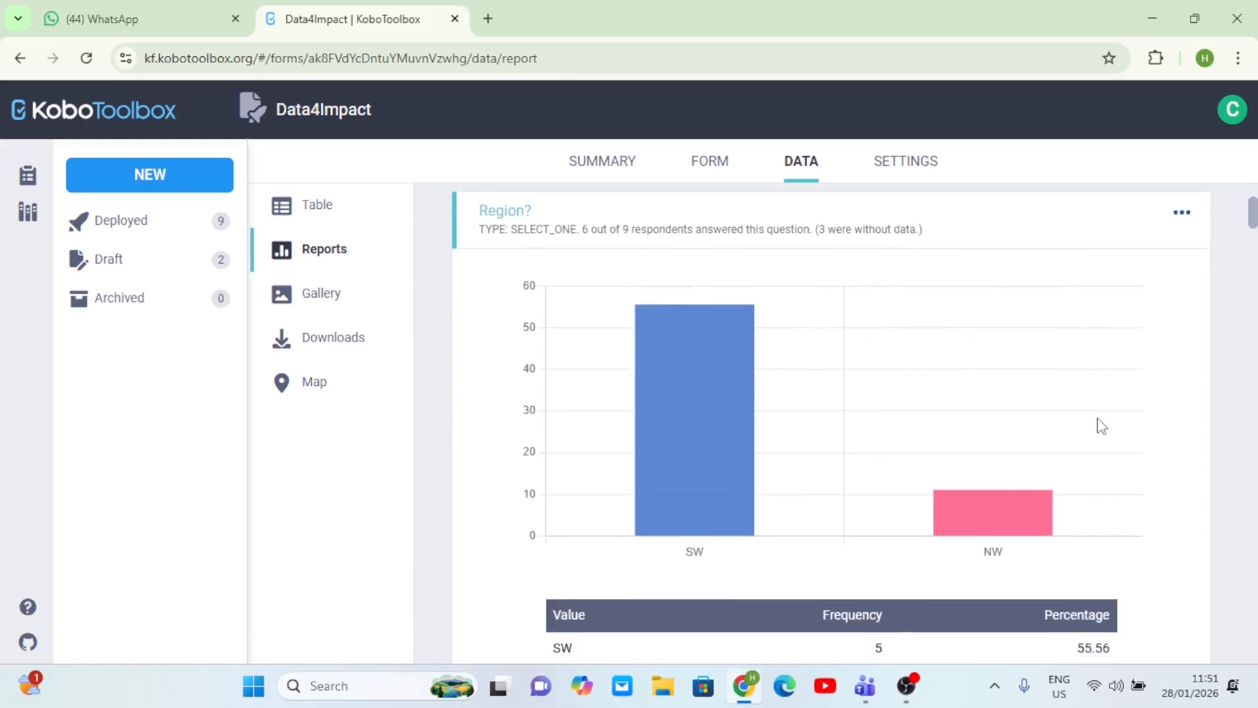
click(1182, 264)
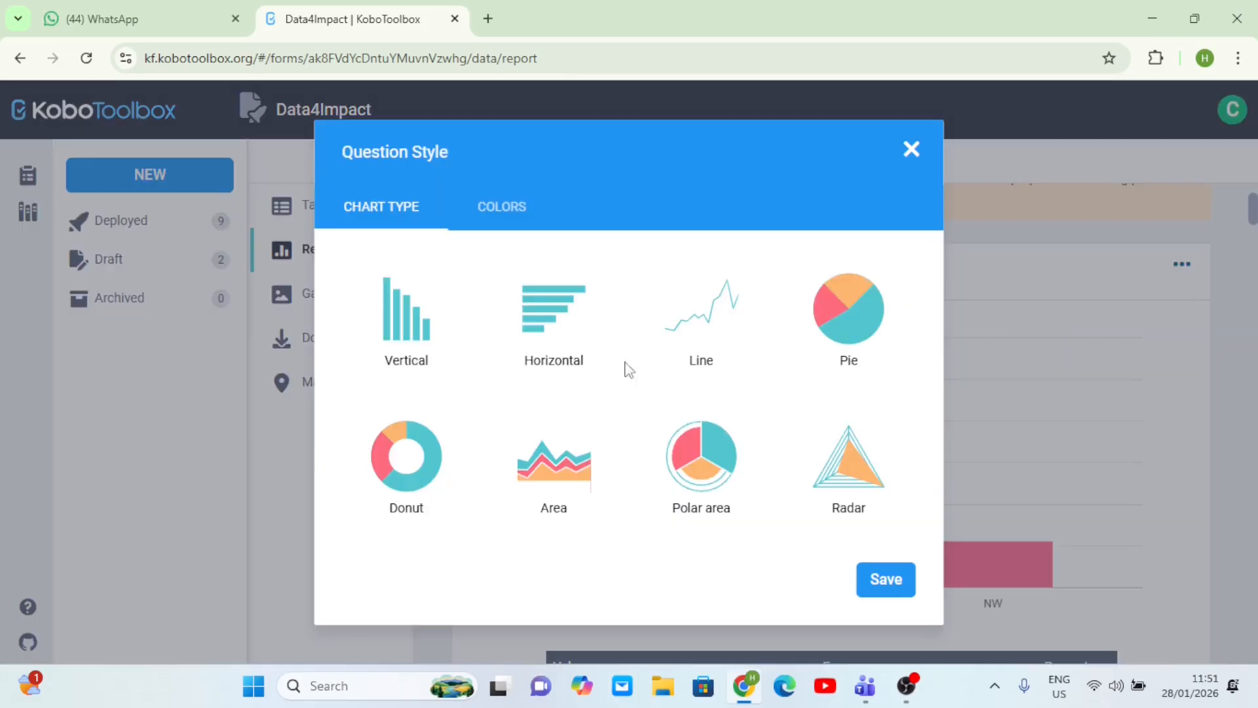
click(839, 336)
click(839, 335)
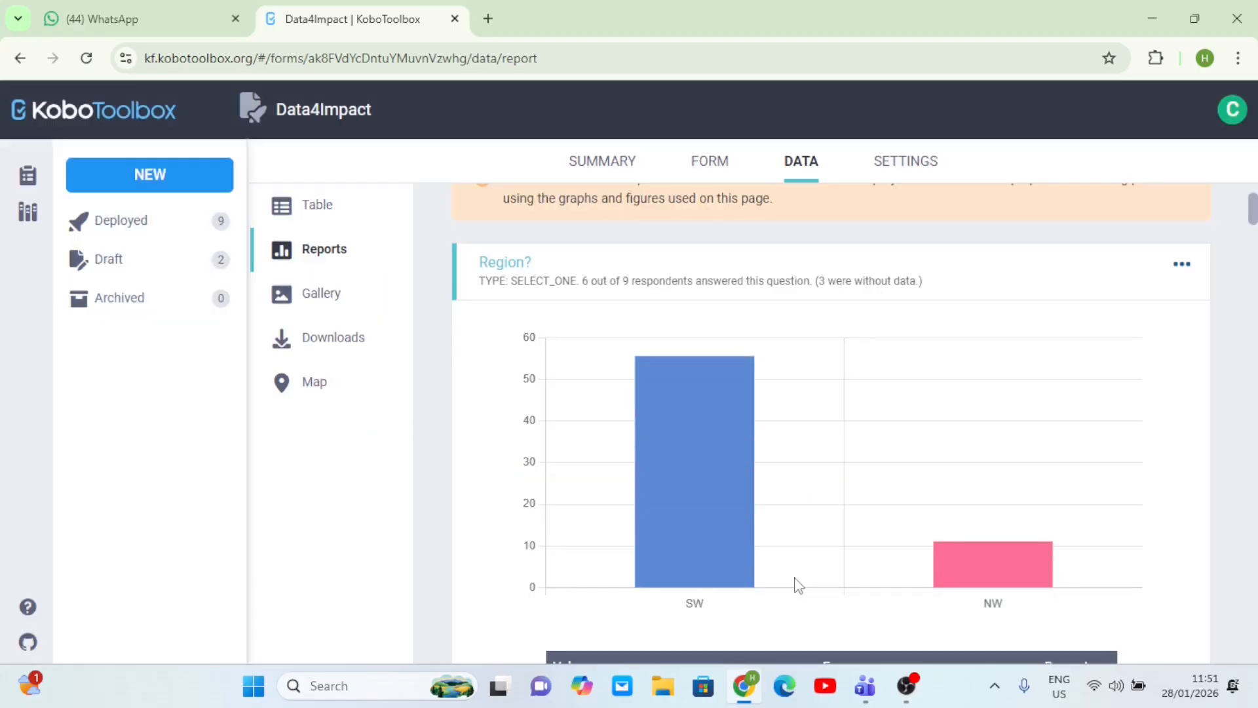
scroll(868, 485, down, 1)
scroll(1093, 348, up, 2)
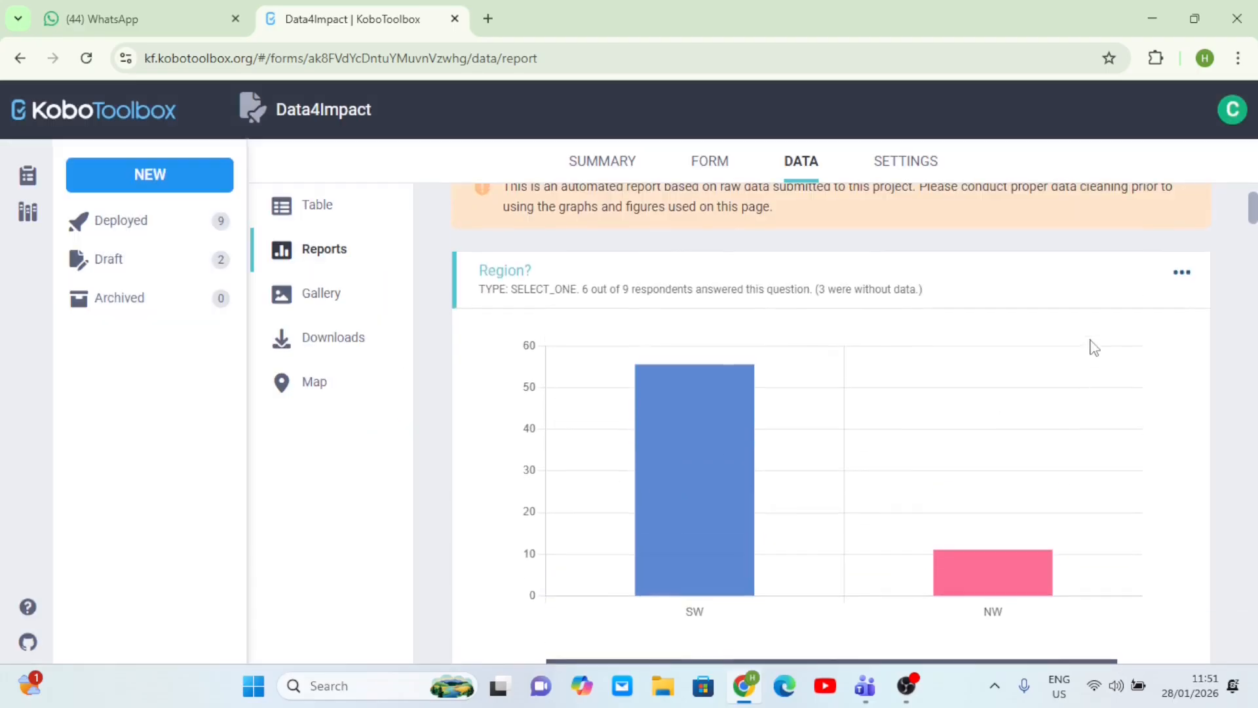
click(1181, 275)
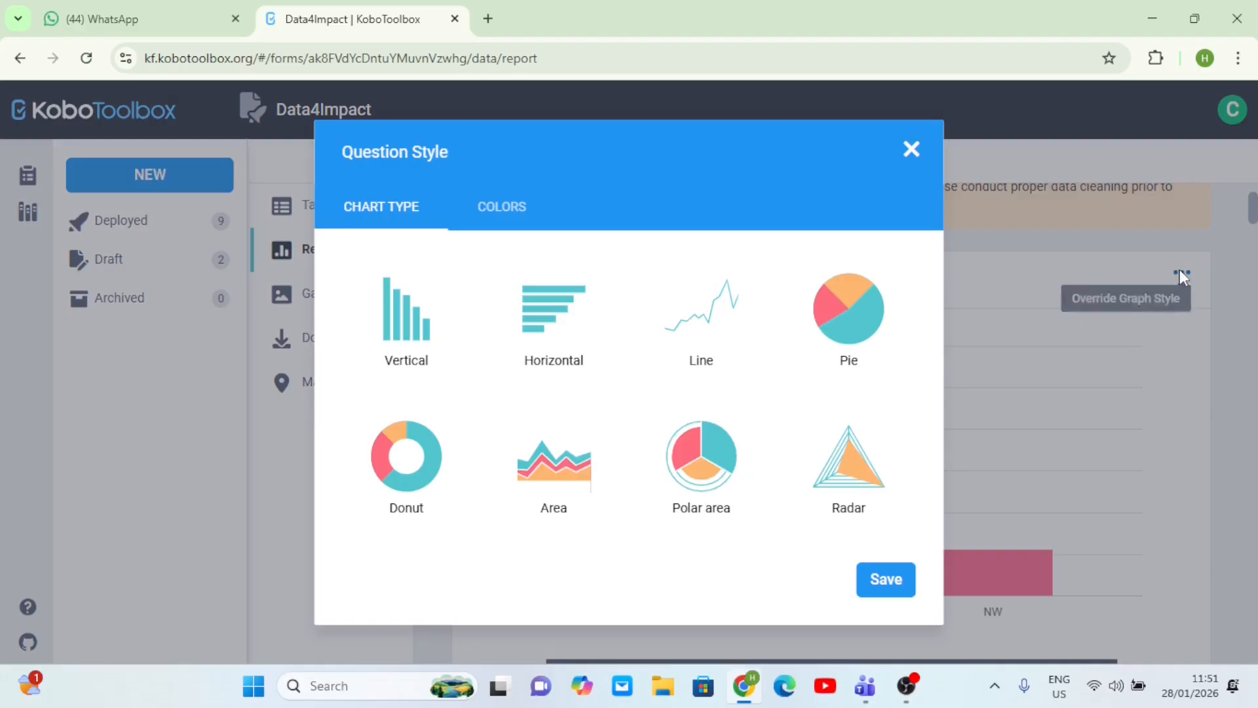
click(851, 365)
click(883, 583)
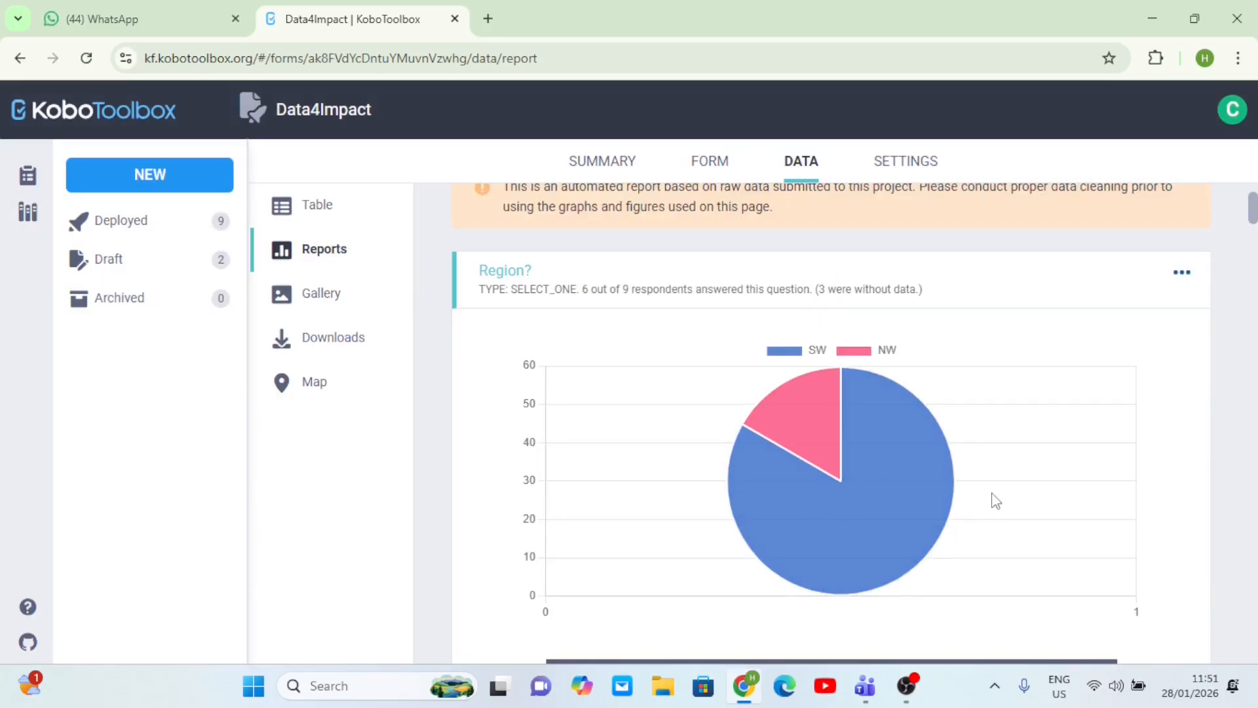
- Switch the Region chart to horizontal bars showing SW and NW
scroll(995, 500, down, 1)
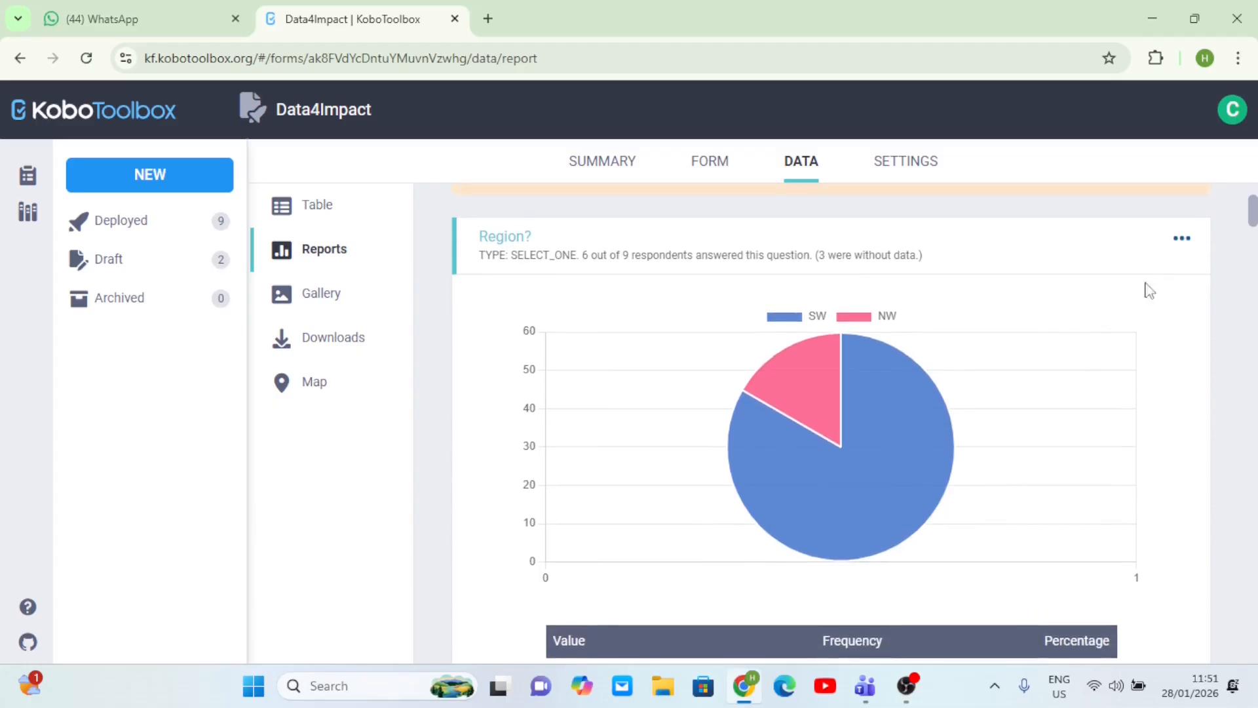
click(1181, 239)
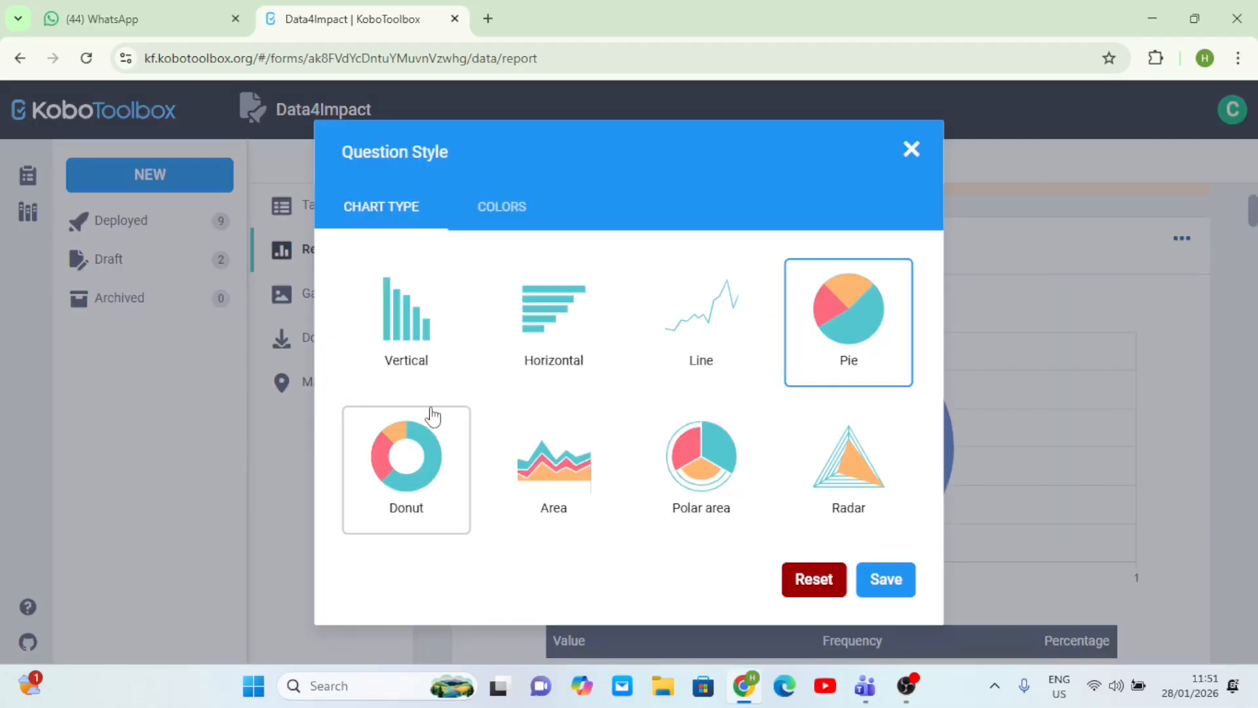
click(421, 354)
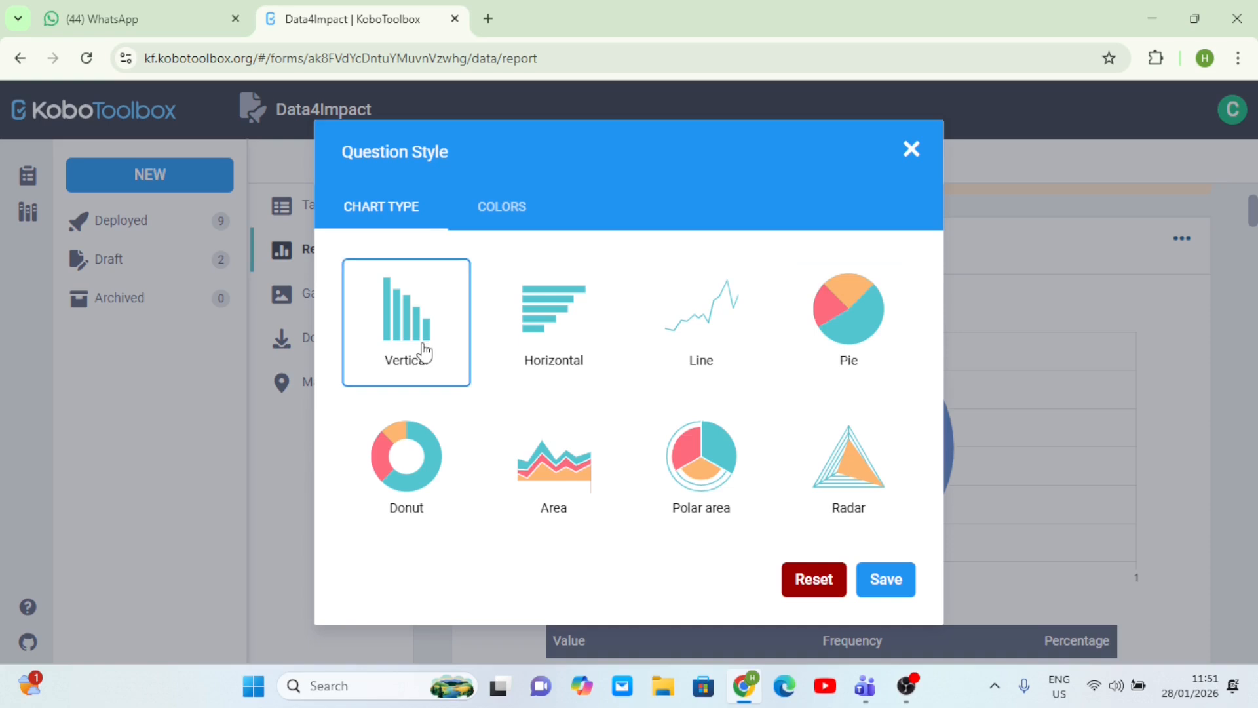
click(545, 338)
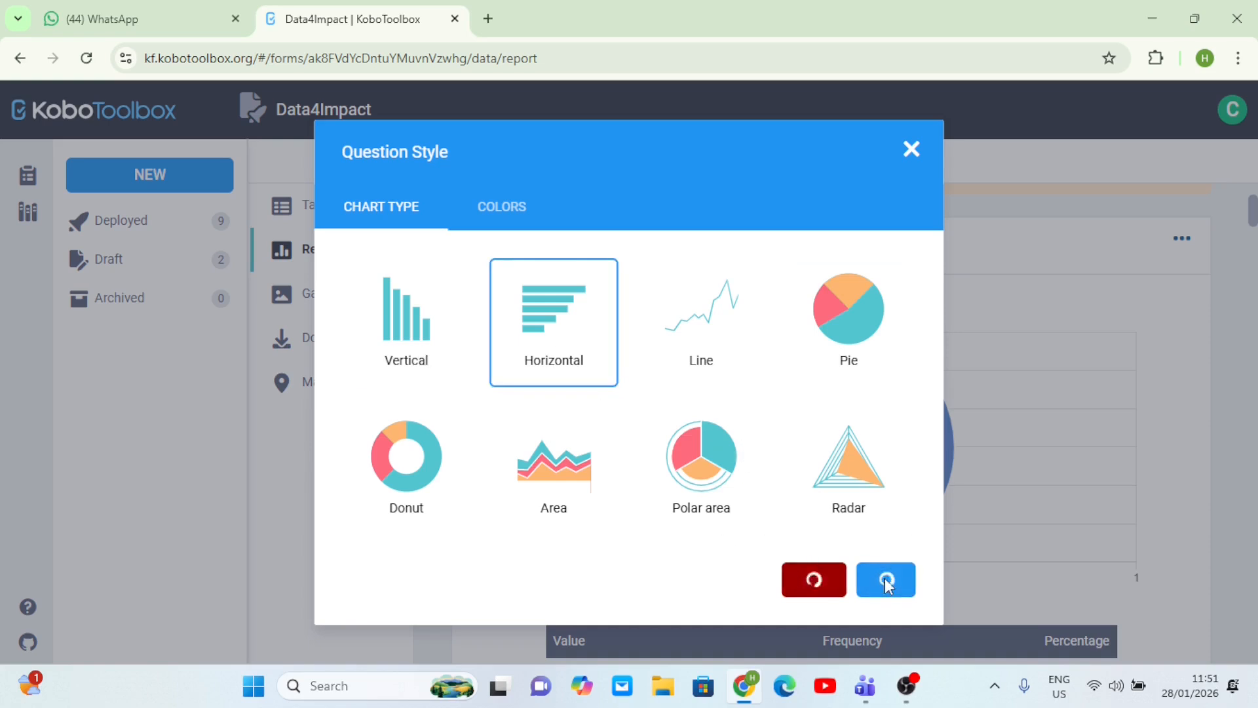
scroll(967, 483, down, 1)
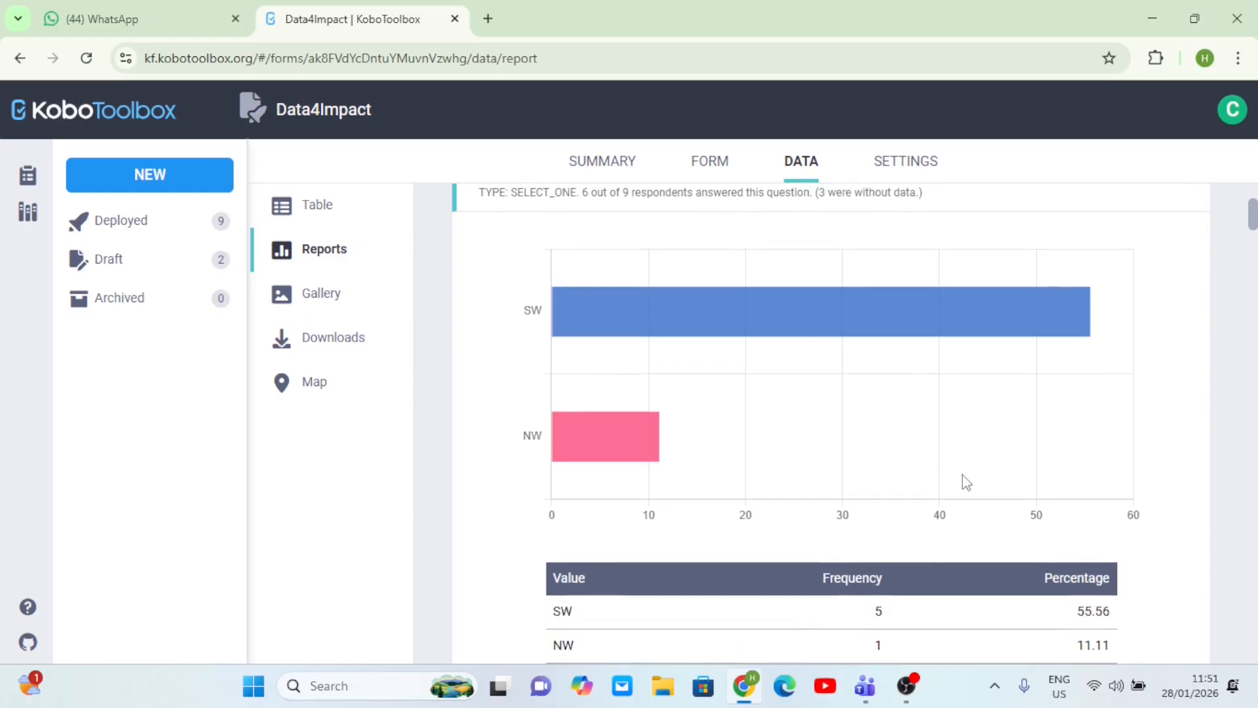
- Set the DSW chart's graph style to Donut and save it
scroll(802, 378, down, 10)
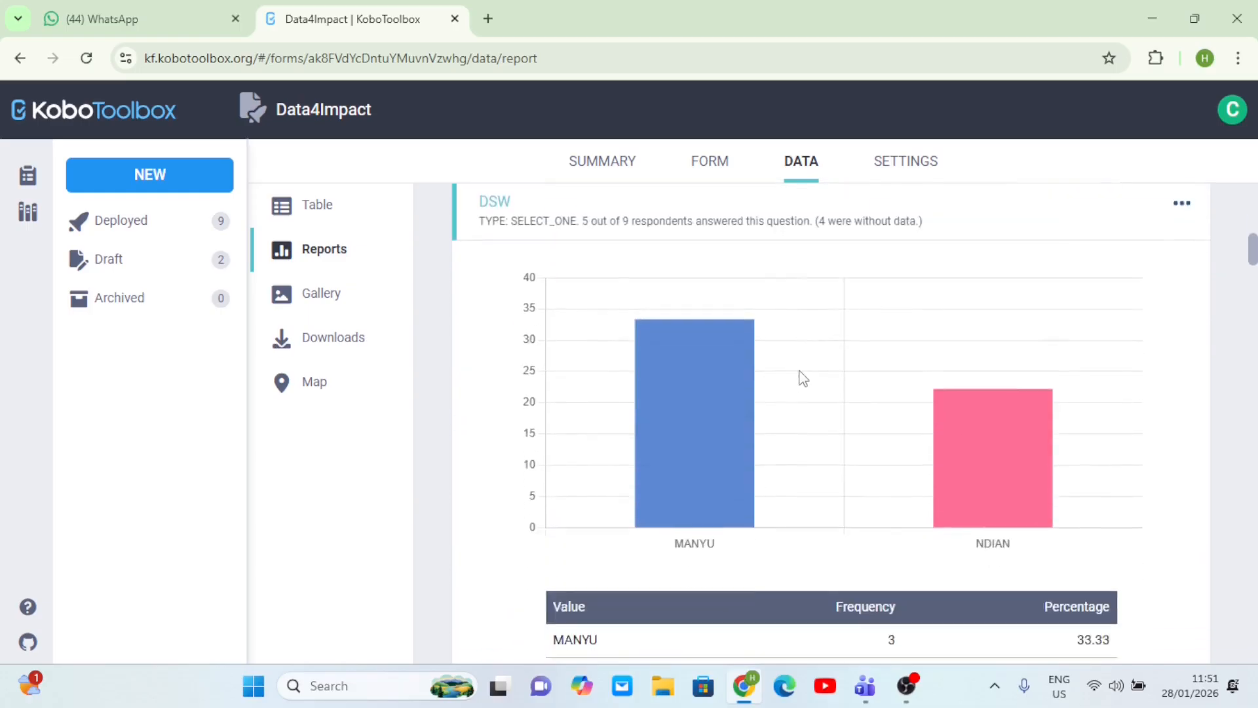
scroll(803, 378, up, 4)
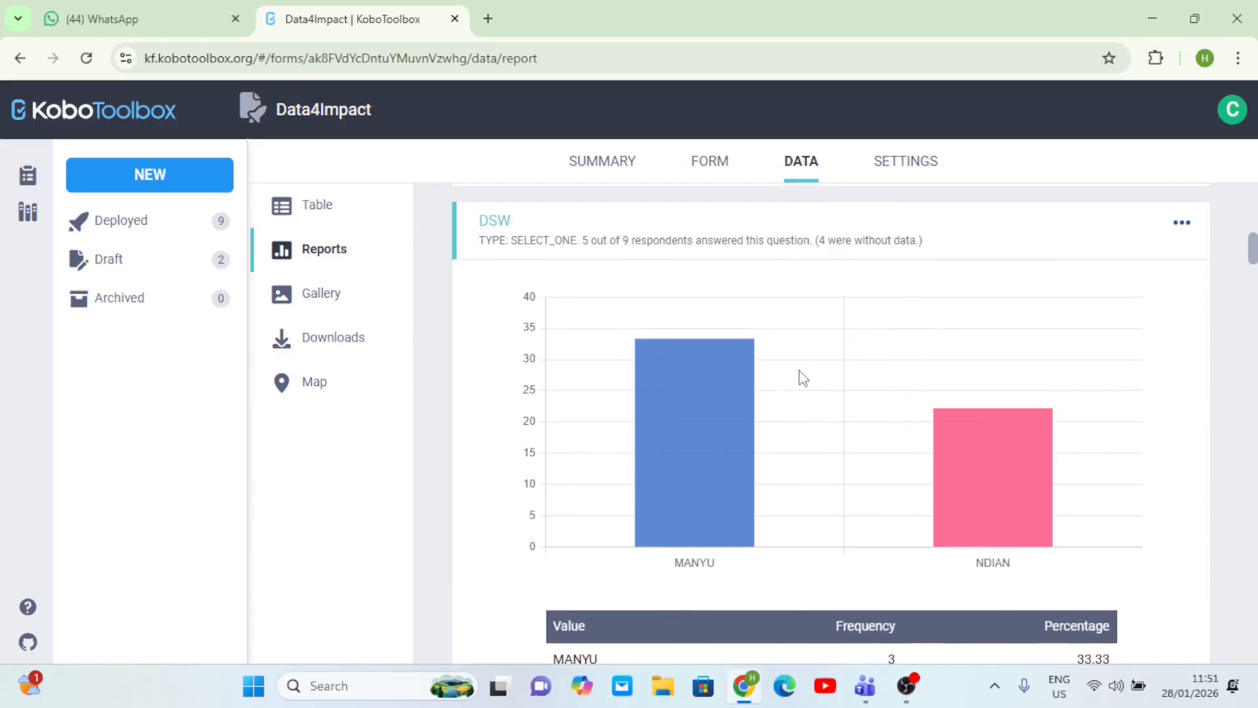
click(1181, 223)
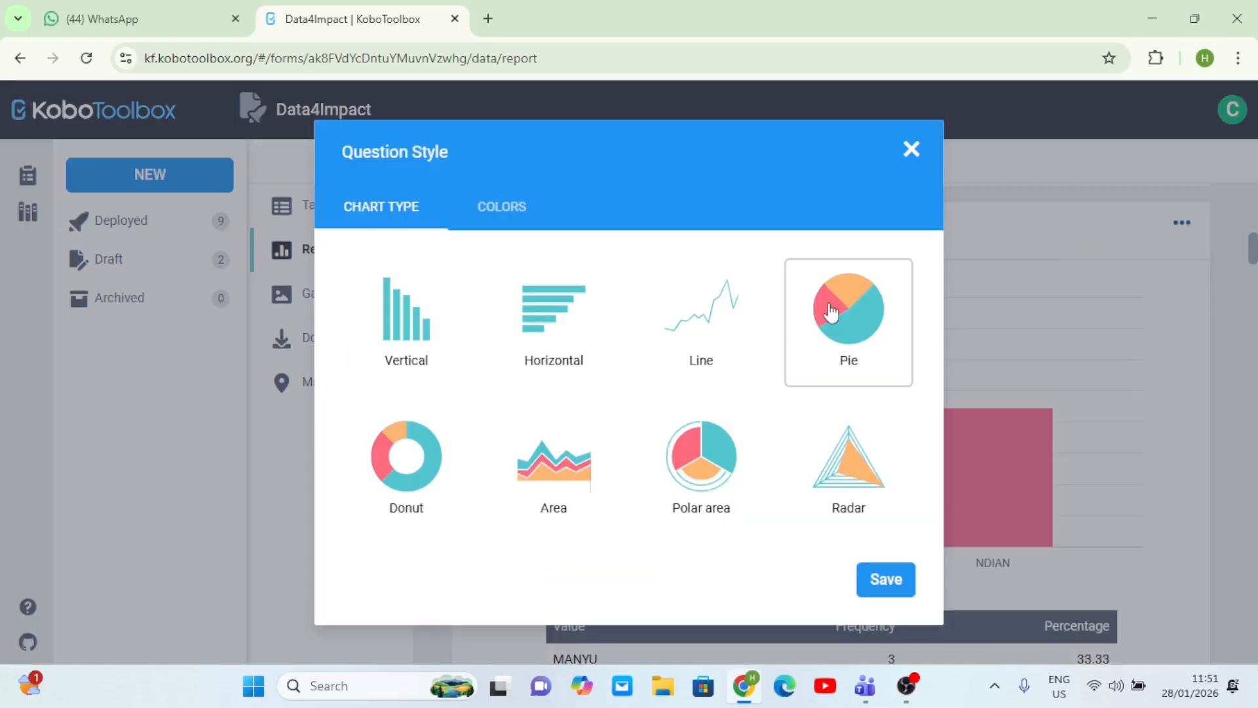
click(857, 313)
click(403, 454)
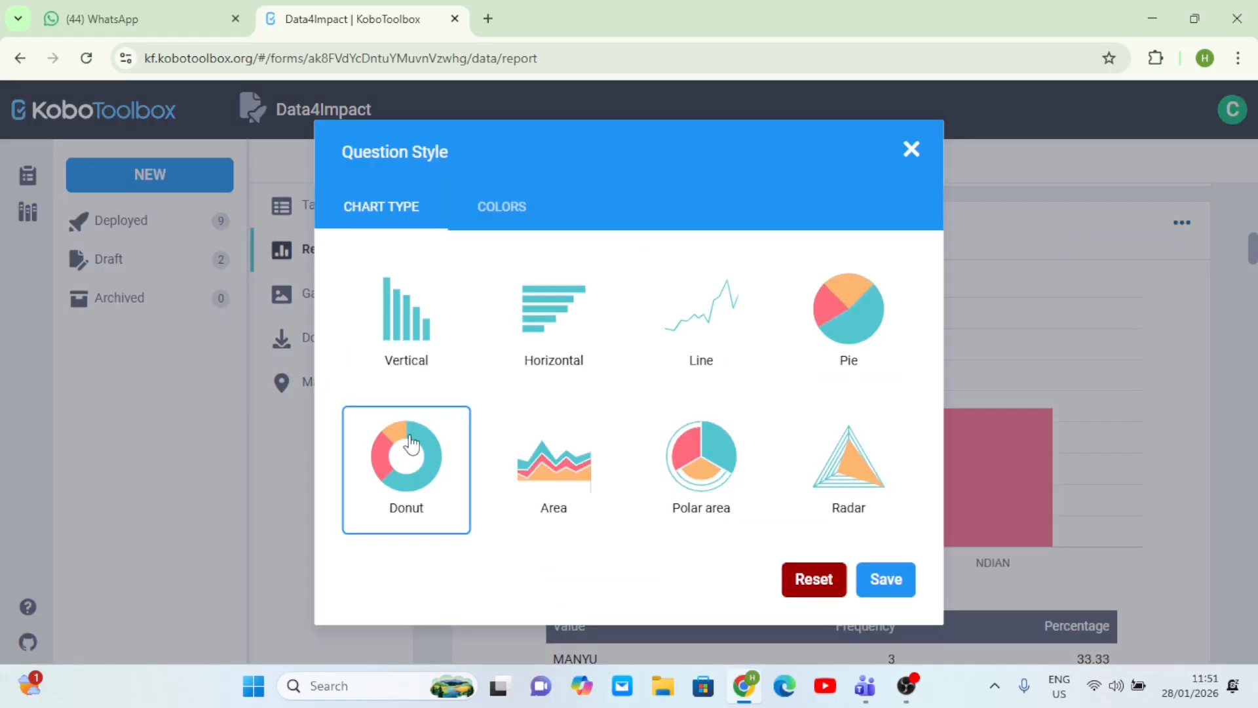
click(886, 579)
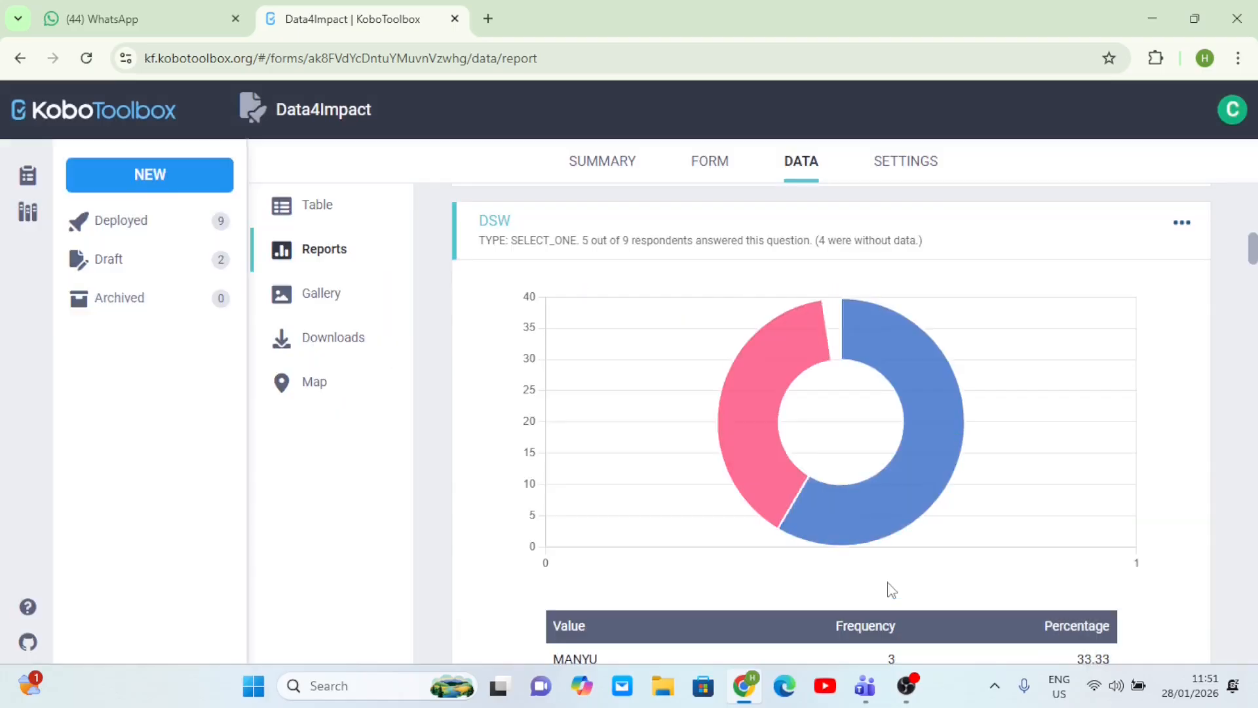
scroll(980, 401, down, 1)
scroll(983, 403, up, 1)
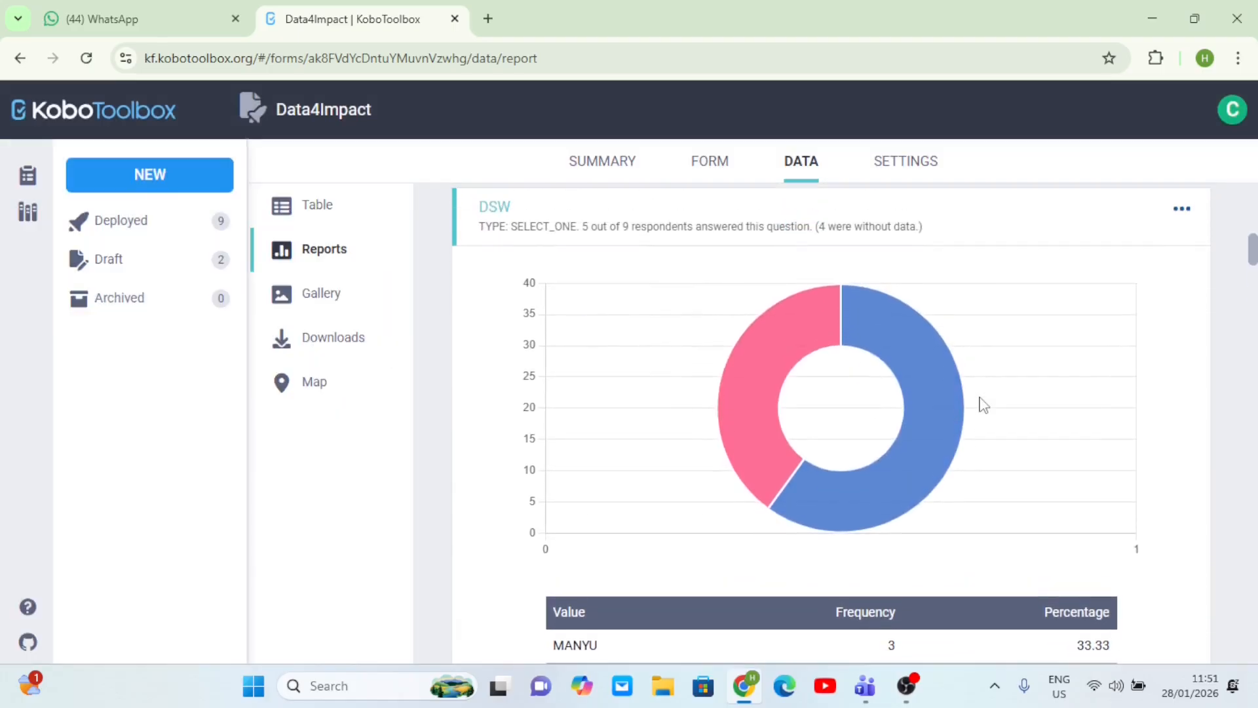
- Switch to the project's submissions data Table
mouse_move(758, 352)
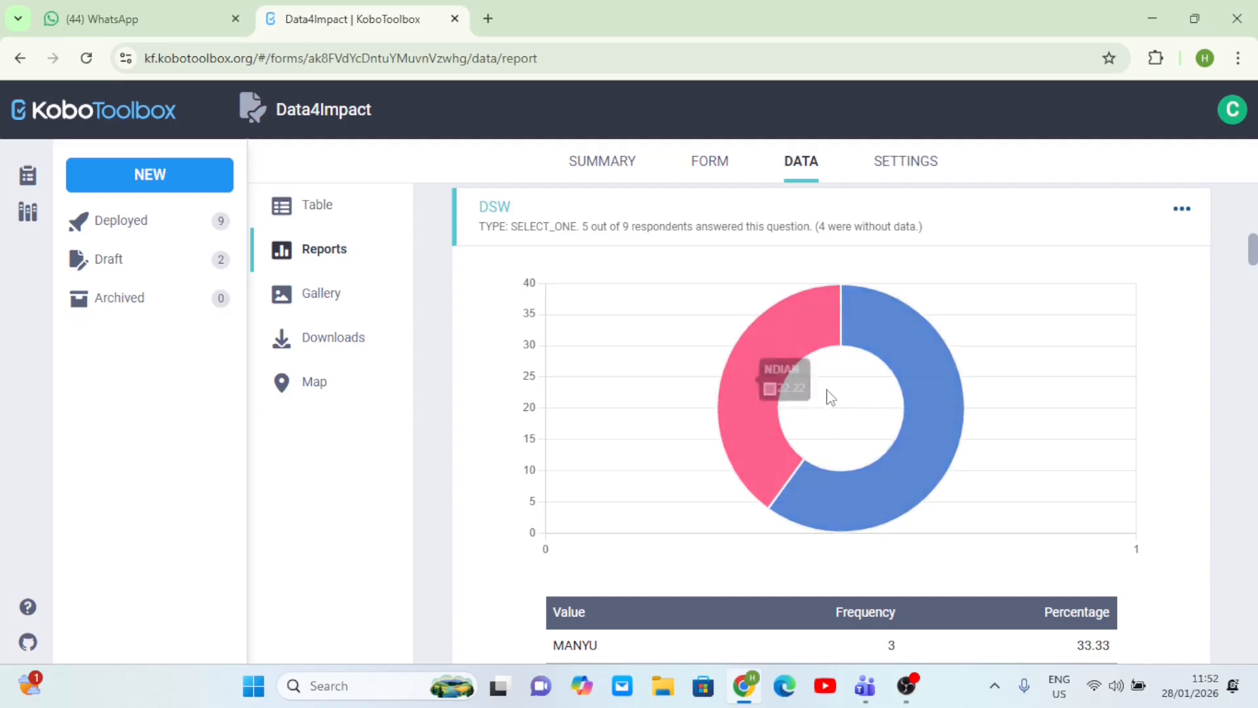
scroll(827, 390, down, 5)
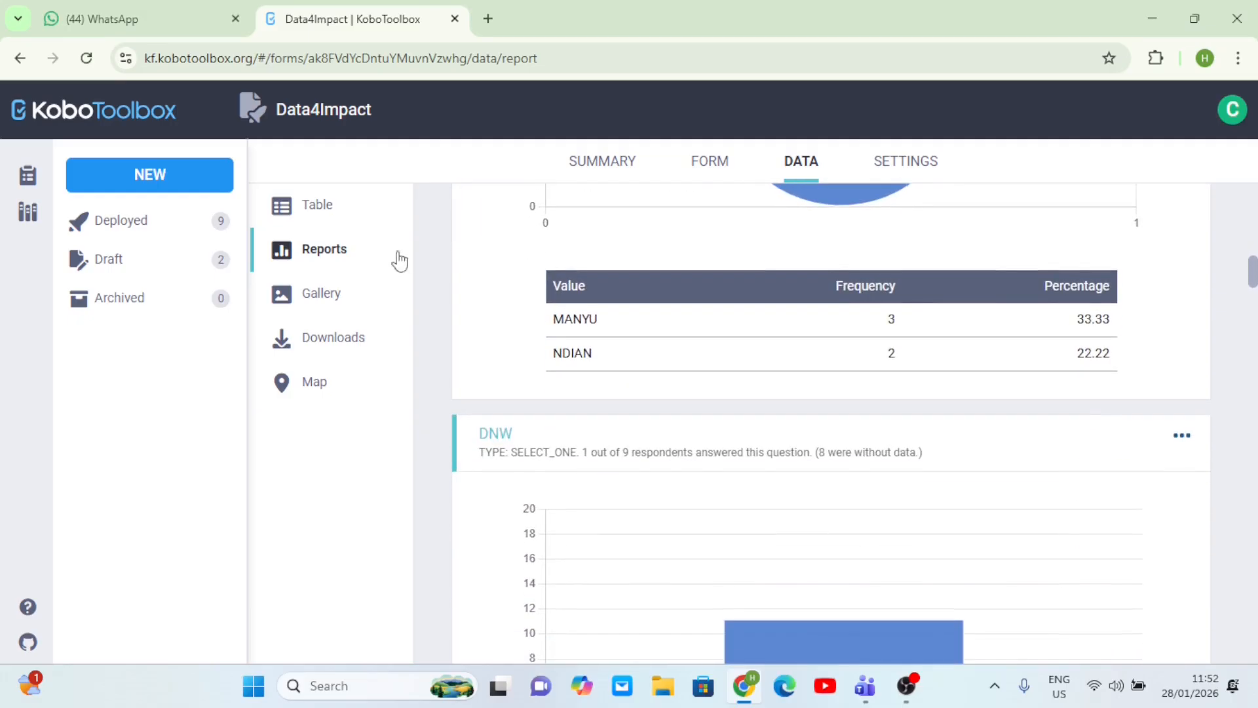
click(322, 300)
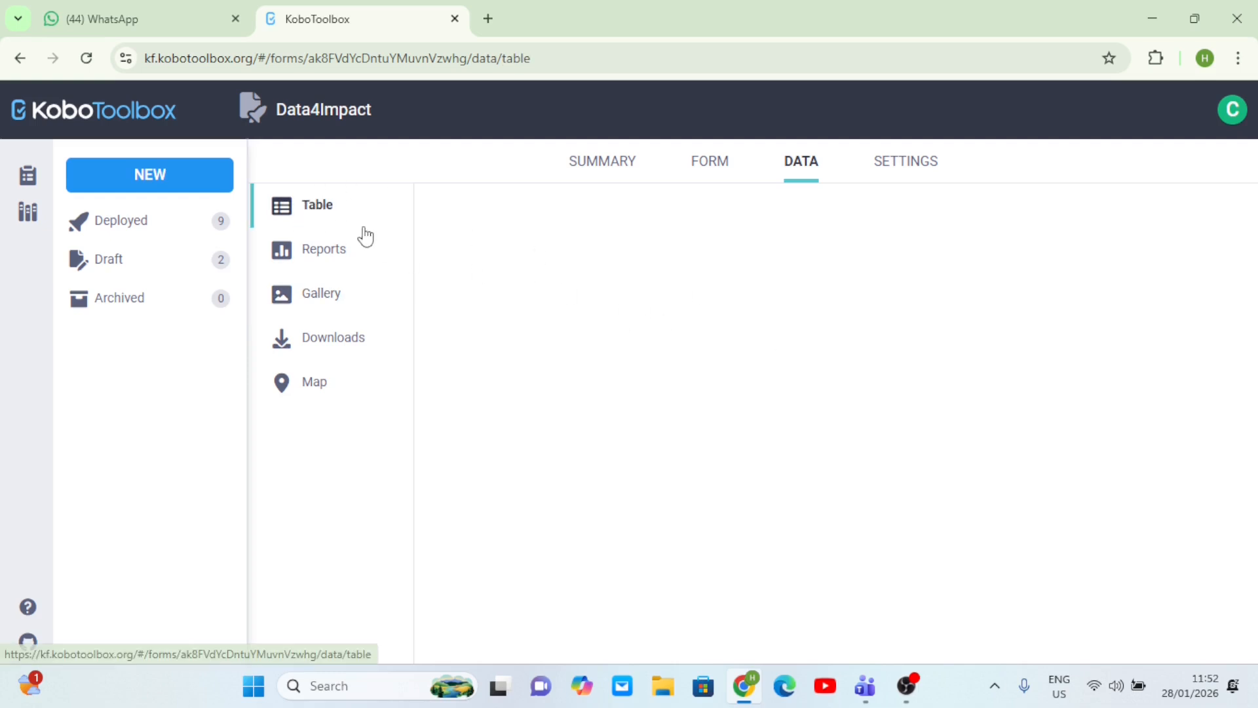
click(310, 210)
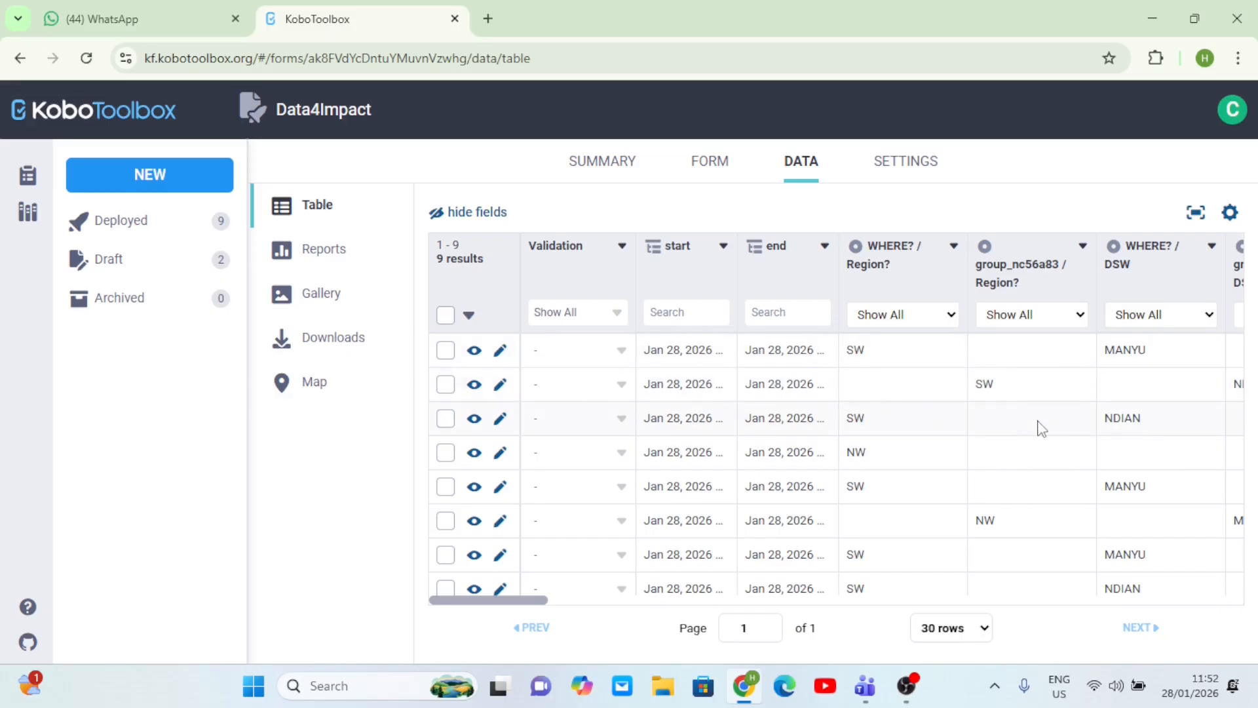
scroll(1042, 428, right, 3)
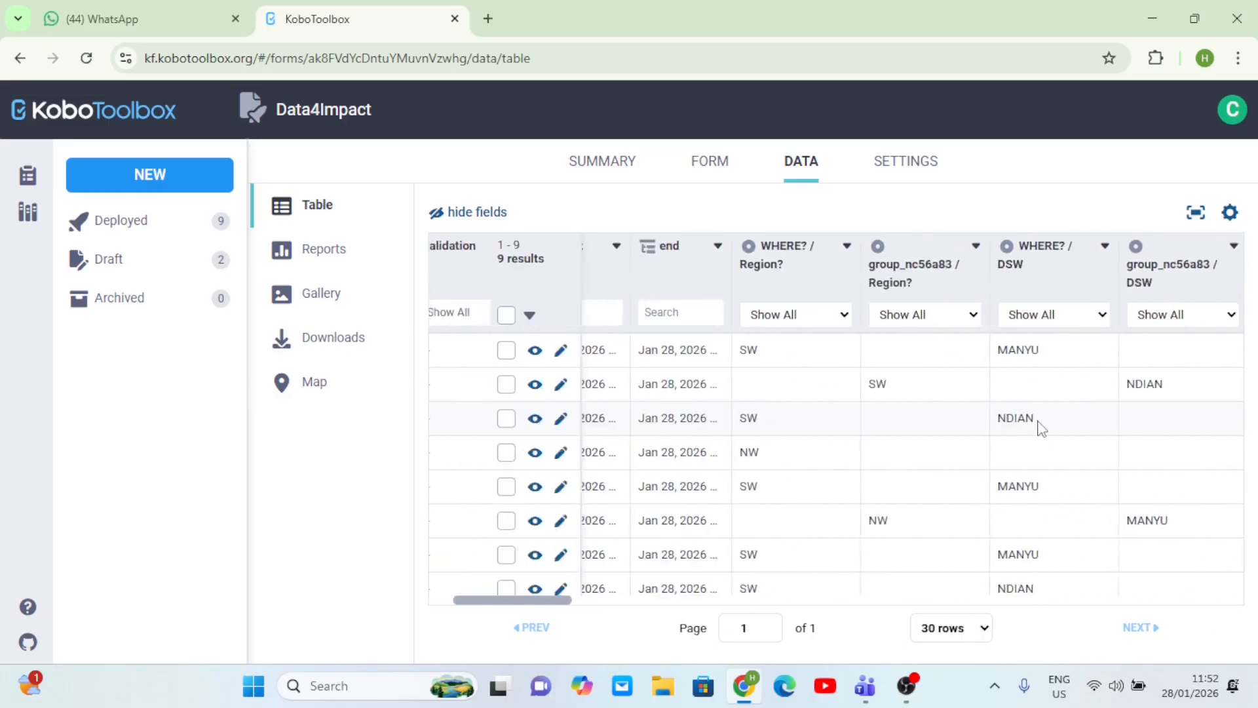
scroll(1029, 427, left, 3)
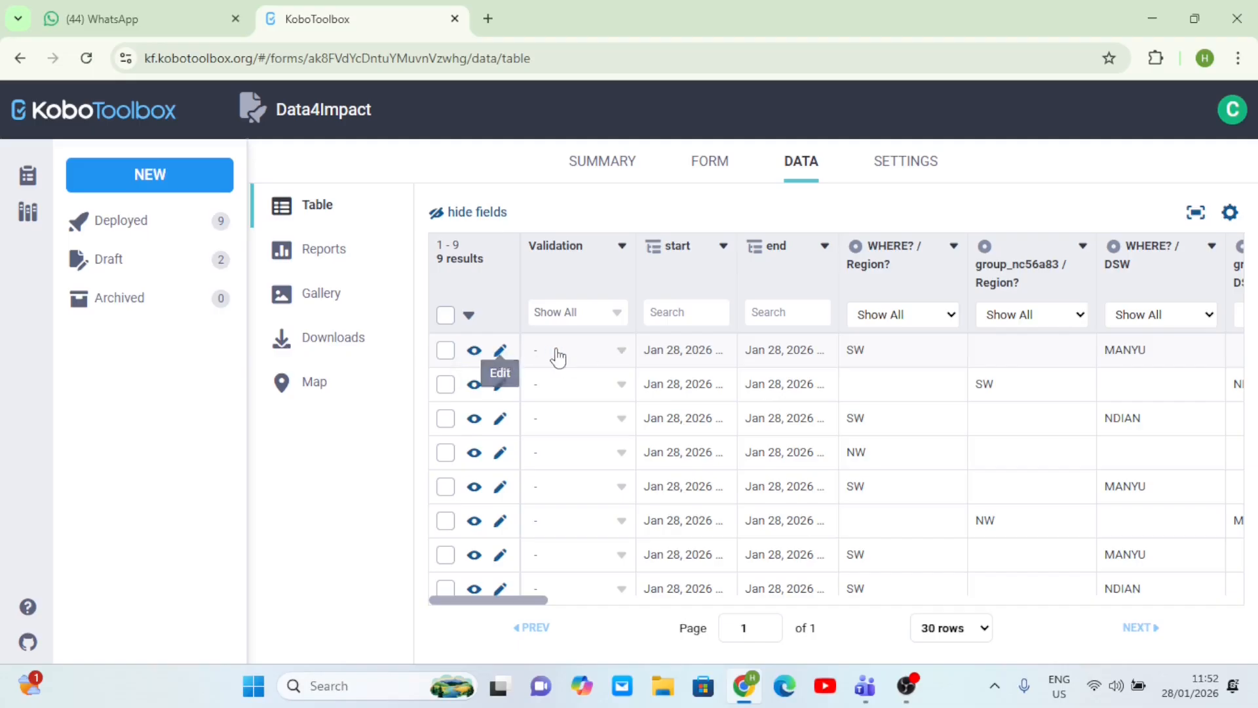
scroll(565, 358, up, 5)
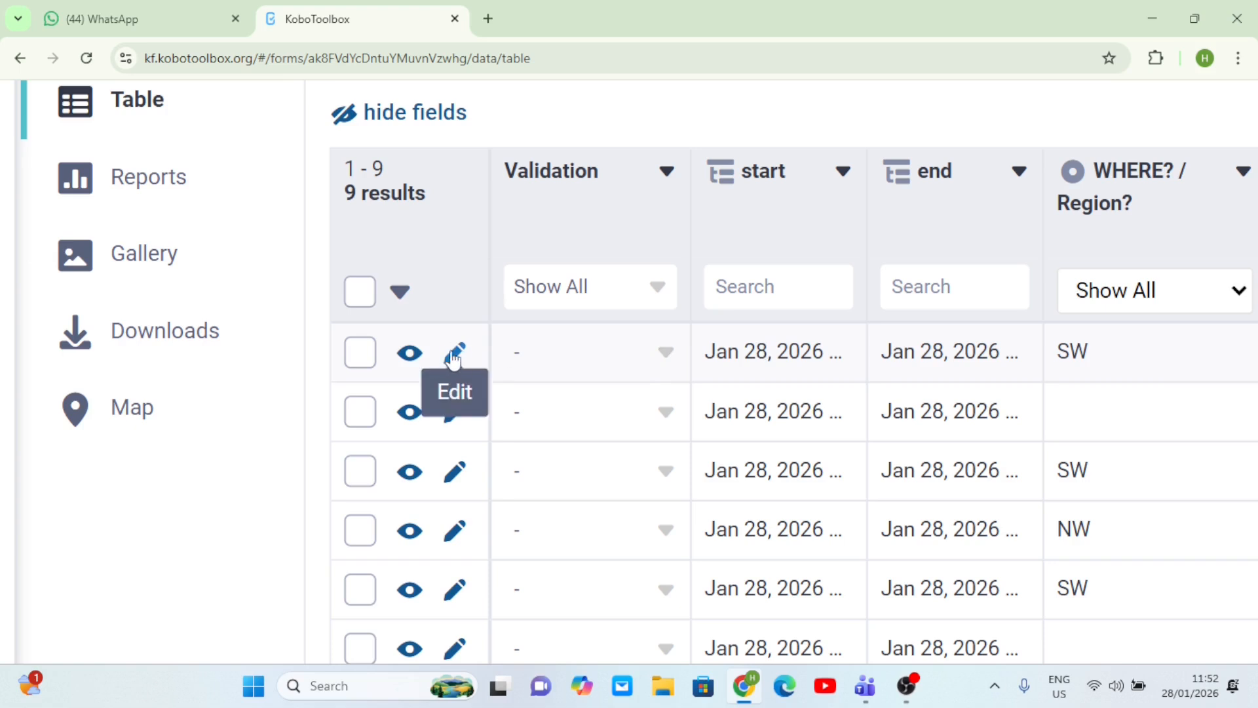
- View submission 1 of 9: Region SW, DSW MANYU, Sector WASH, 230 boys, 400 girls
click(411, 355)
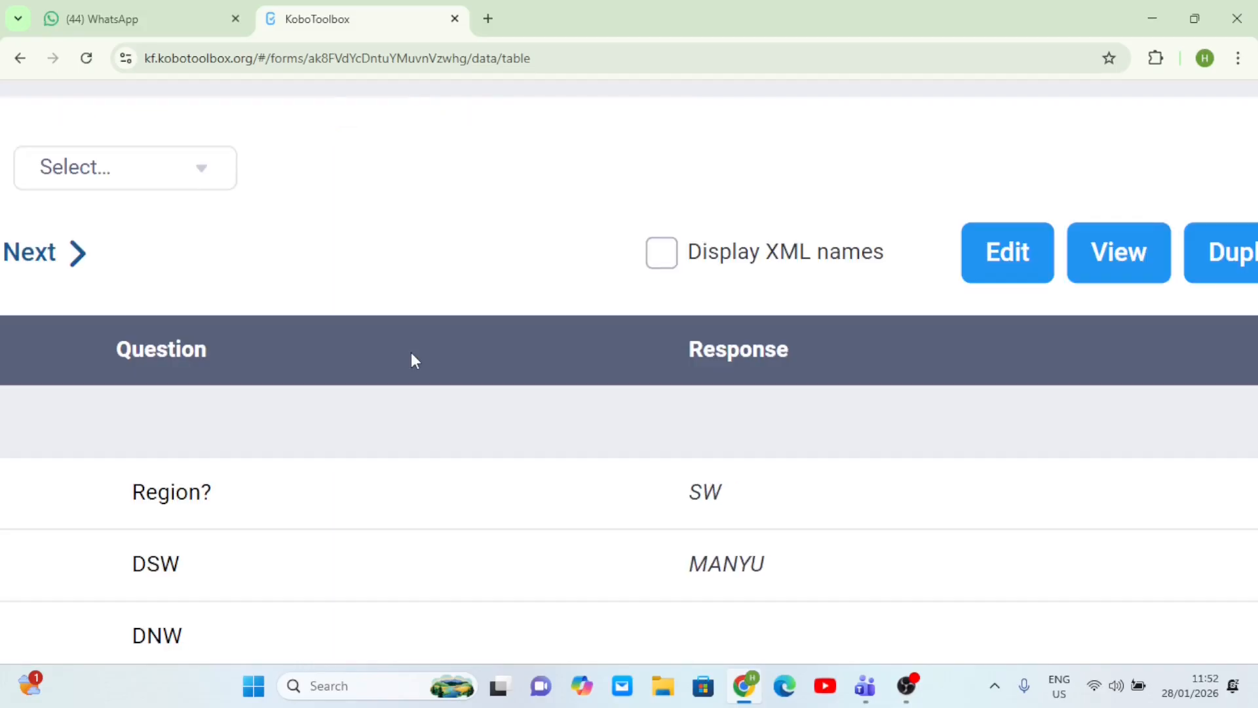
scroll(584, 424, down, 7)
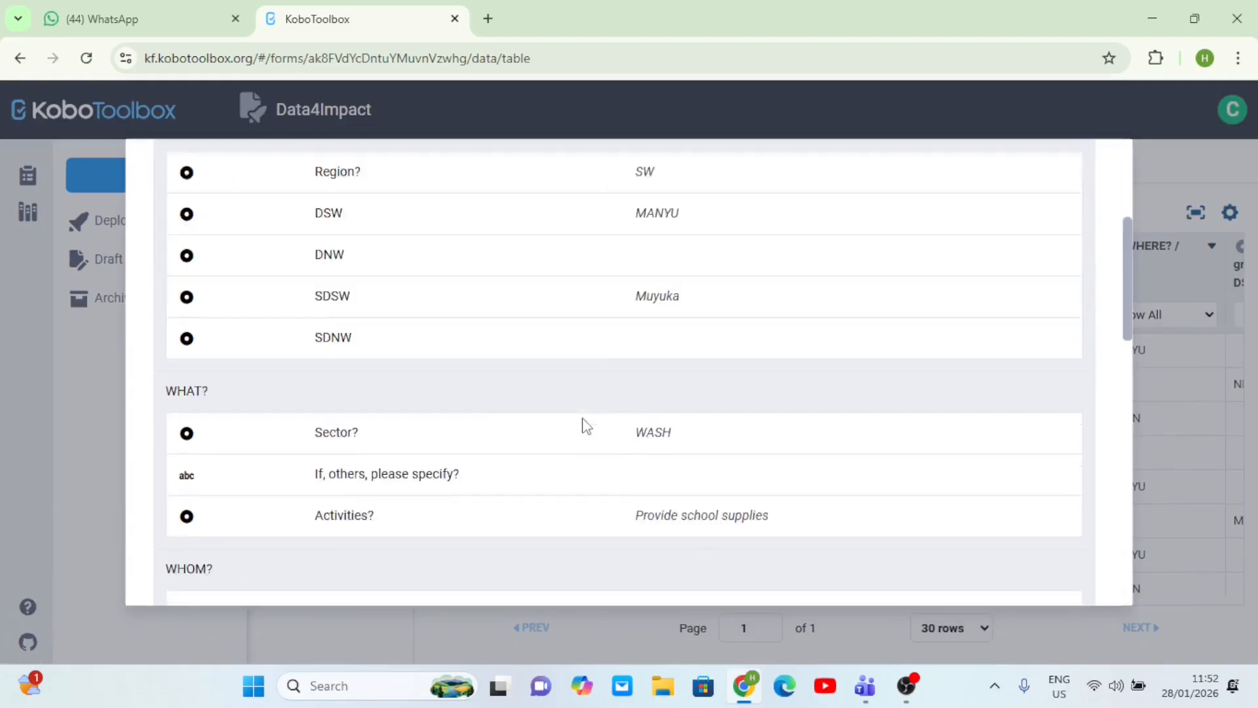
scroll(585, 424, down, 10)
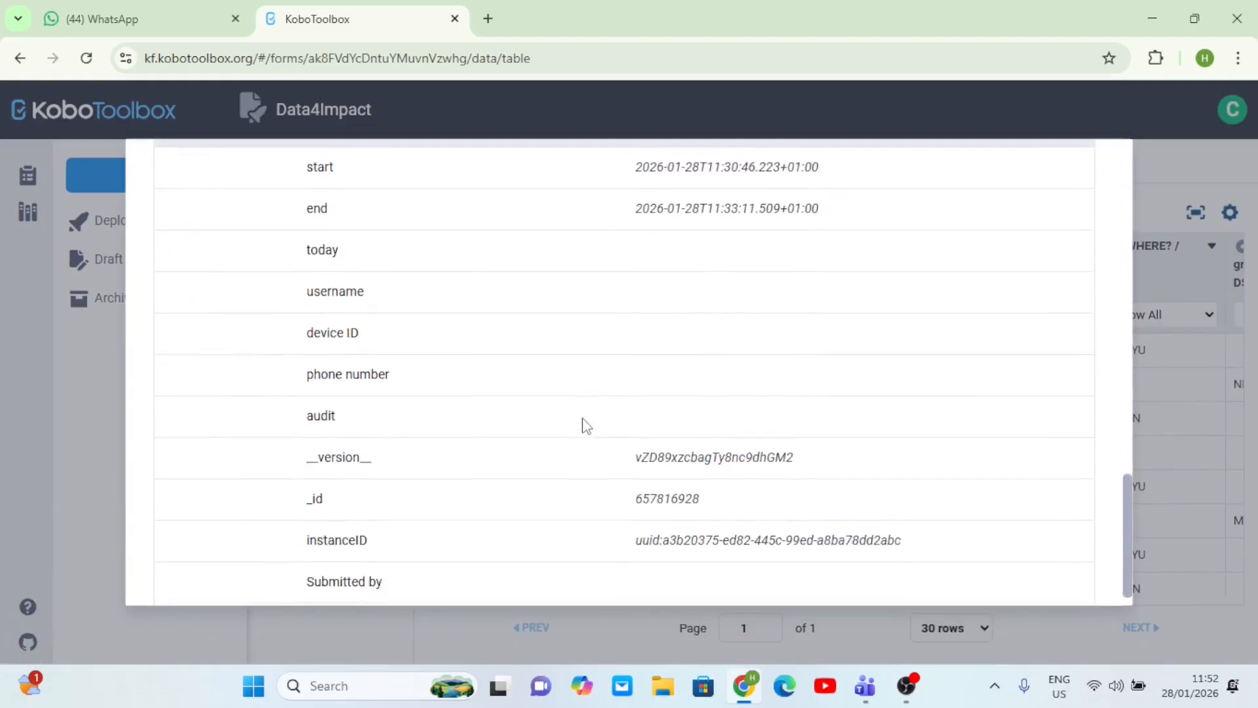
scroll(585, 424, up, 10)
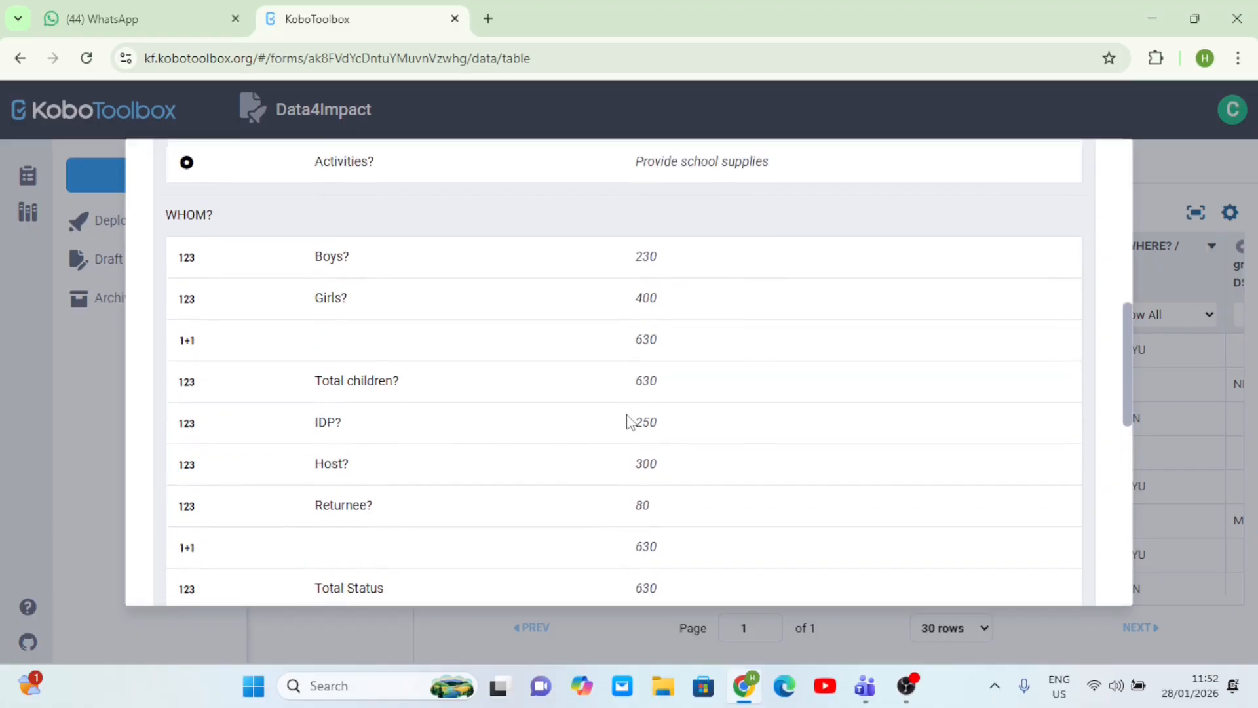
scroll(693, 411, up, 4)
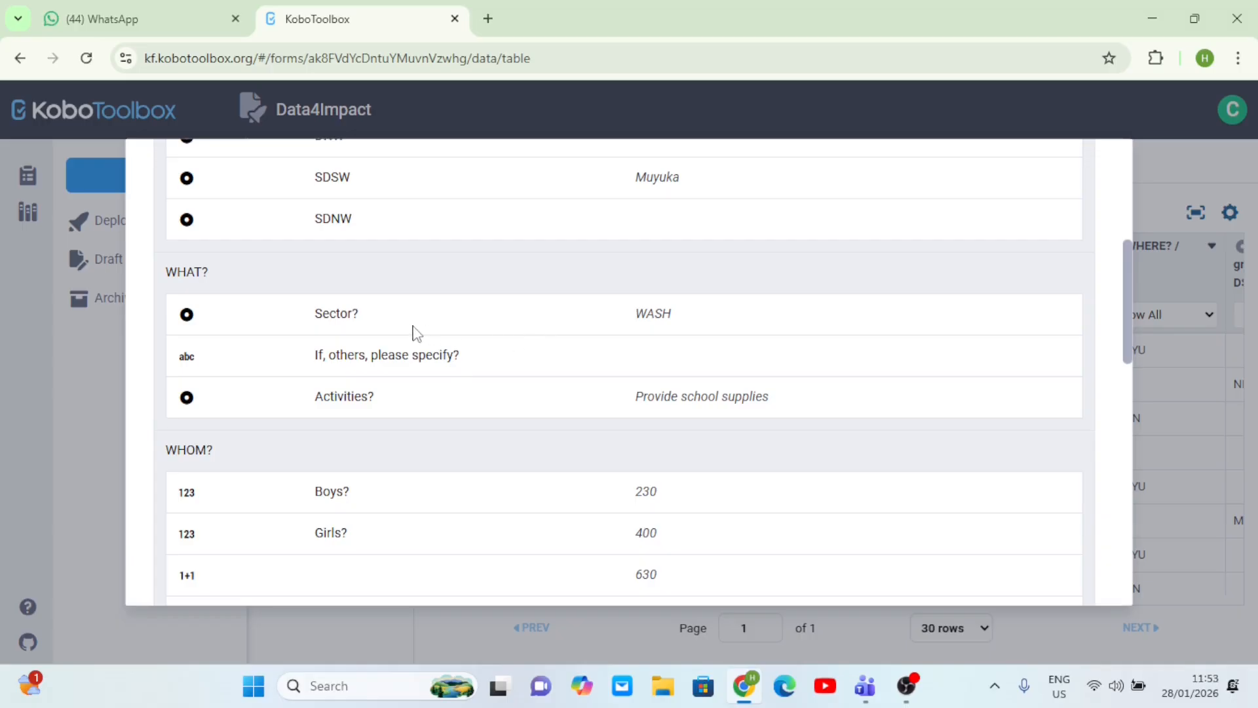
scroll(417, 334, up, 4)
scroll(417, 334, down, 1)
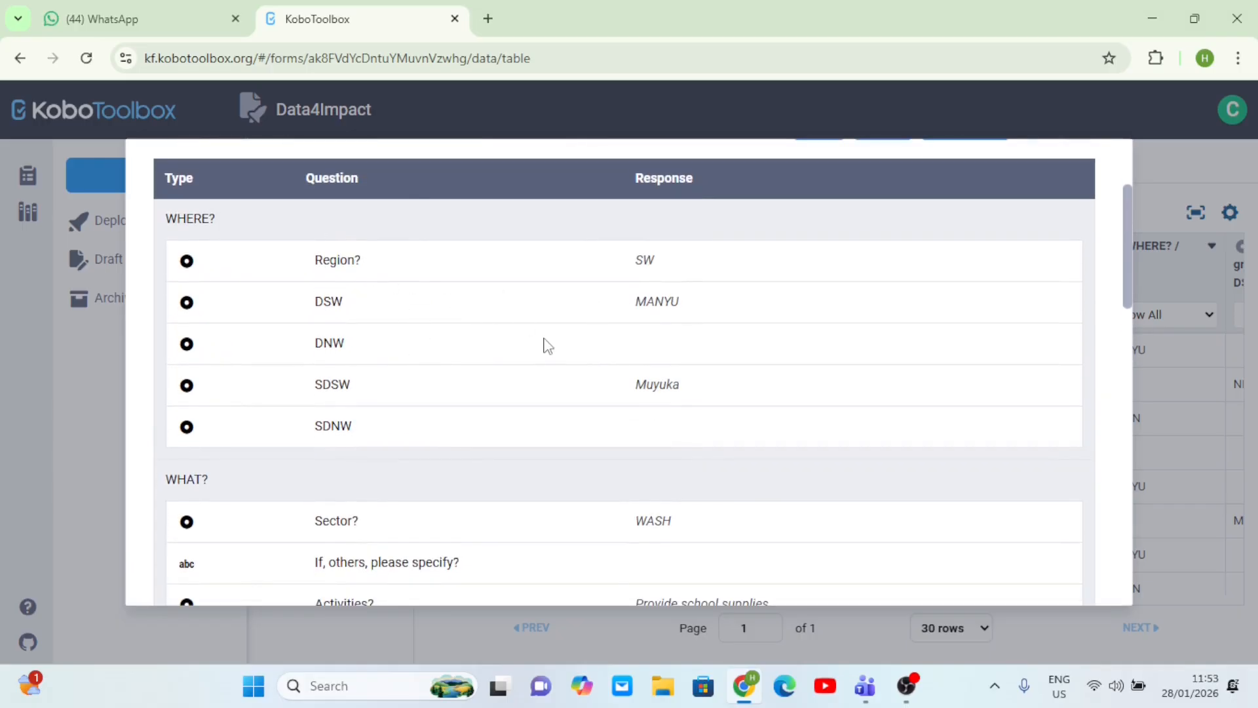
scroll(546, 328, down, 12)
scroll(548, 324, up, 4)
scroll(548, 324, up, 8)
scroll(548, 324, down, 1)
scroll(547, 324, up, 1)
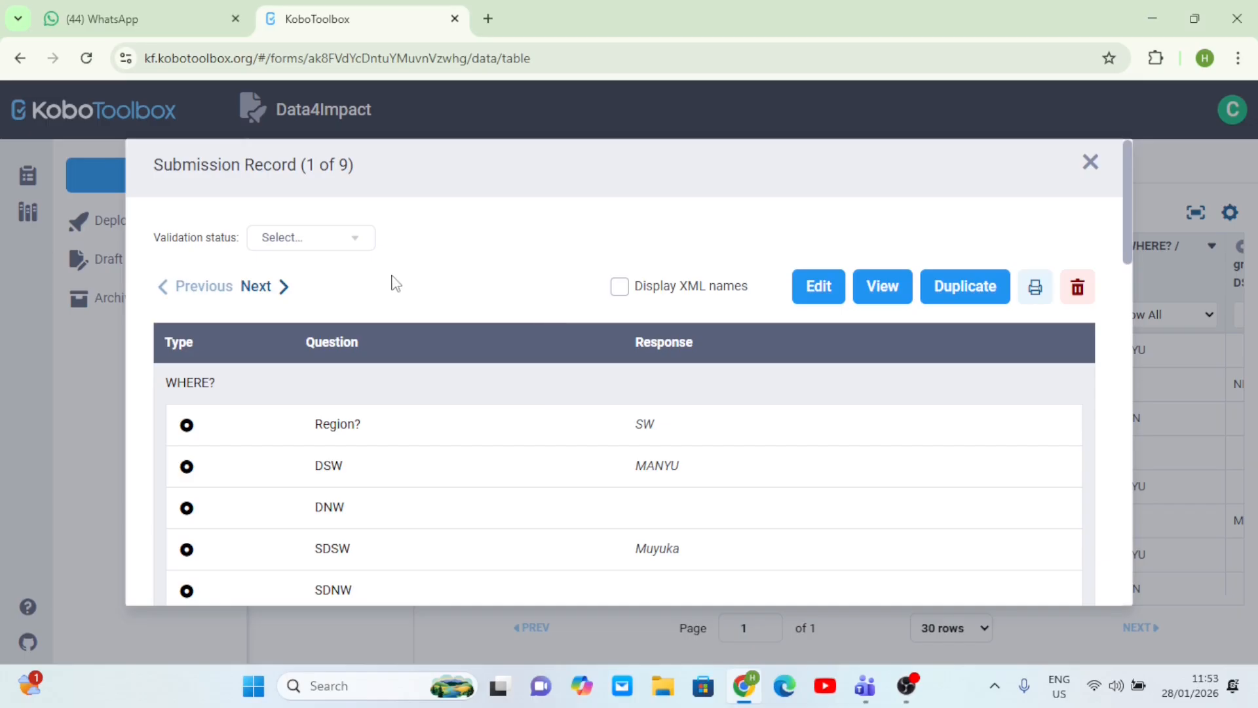
scroll(570, 390, down, 4)
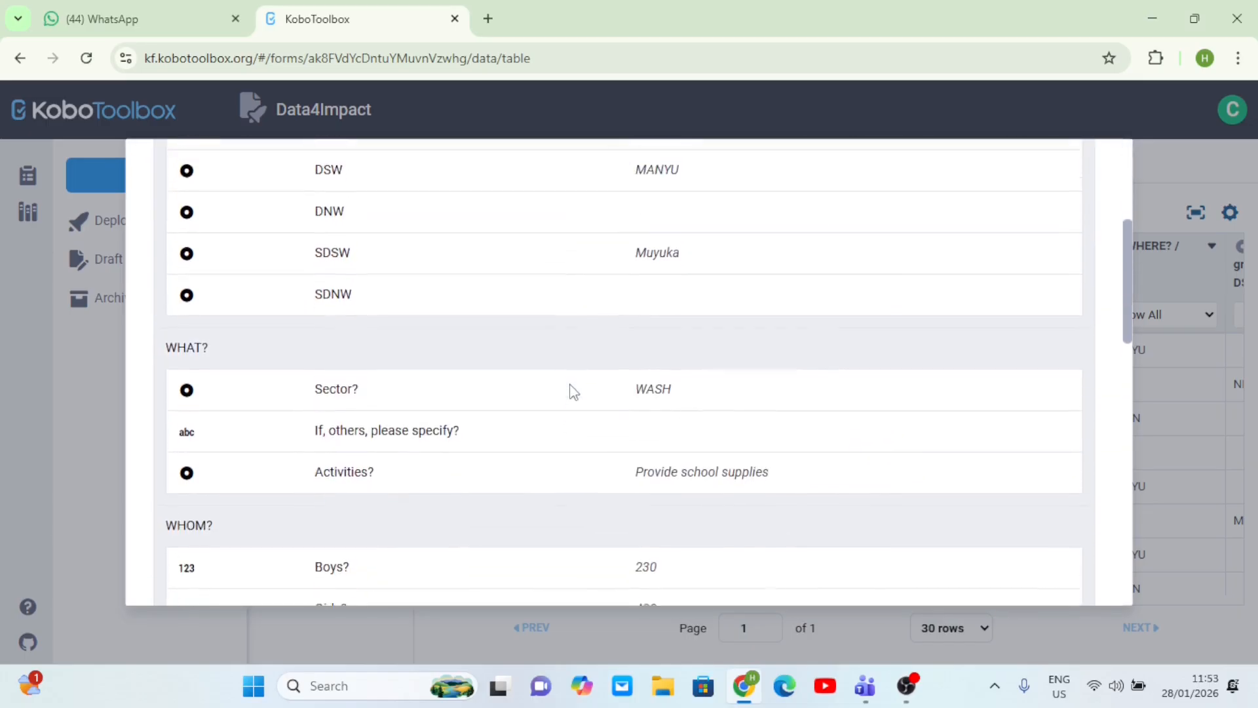
scroll(574, 392, down, 1)
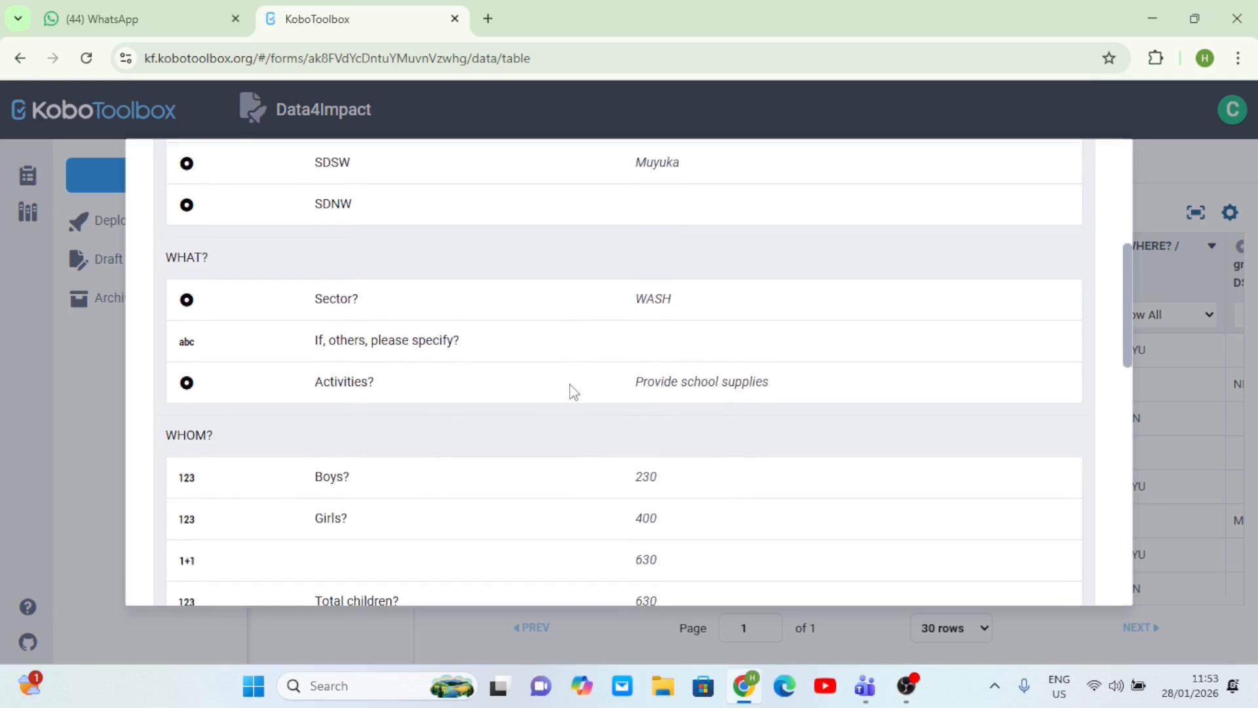
scroll(574, 392, up, 5)
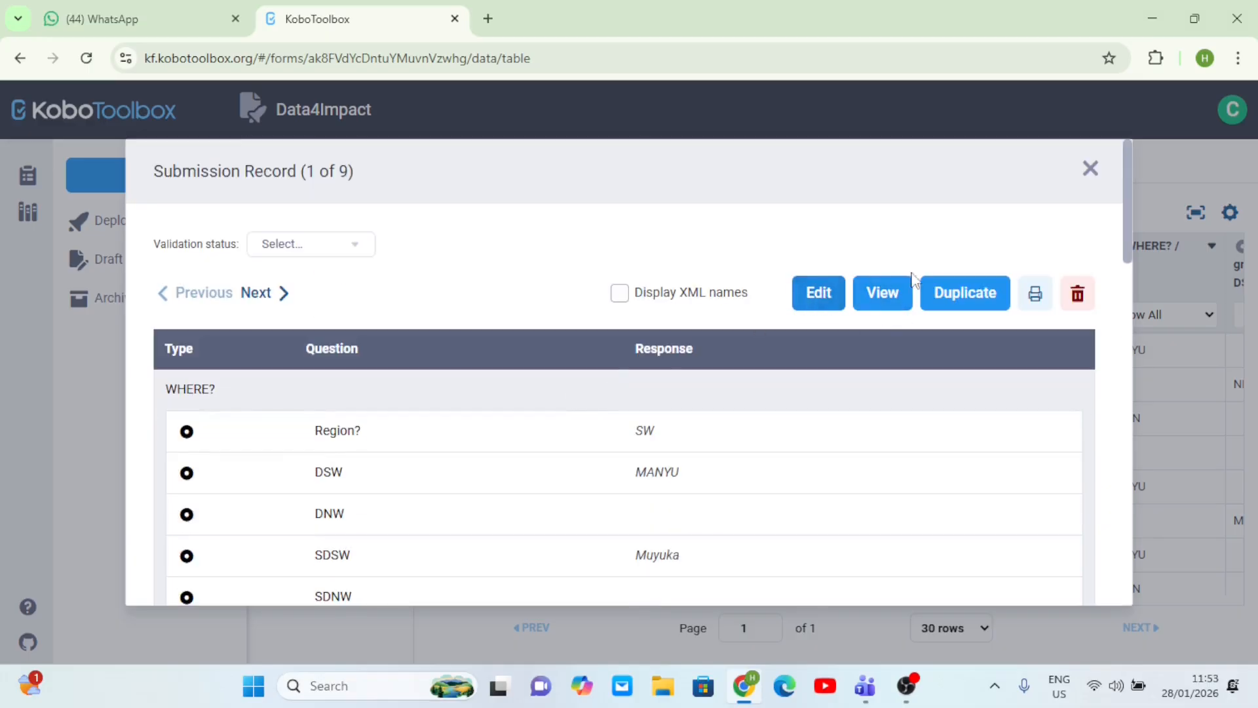
- Open the first submission in the Enketo edit form and find the children counts
click(817, 309)
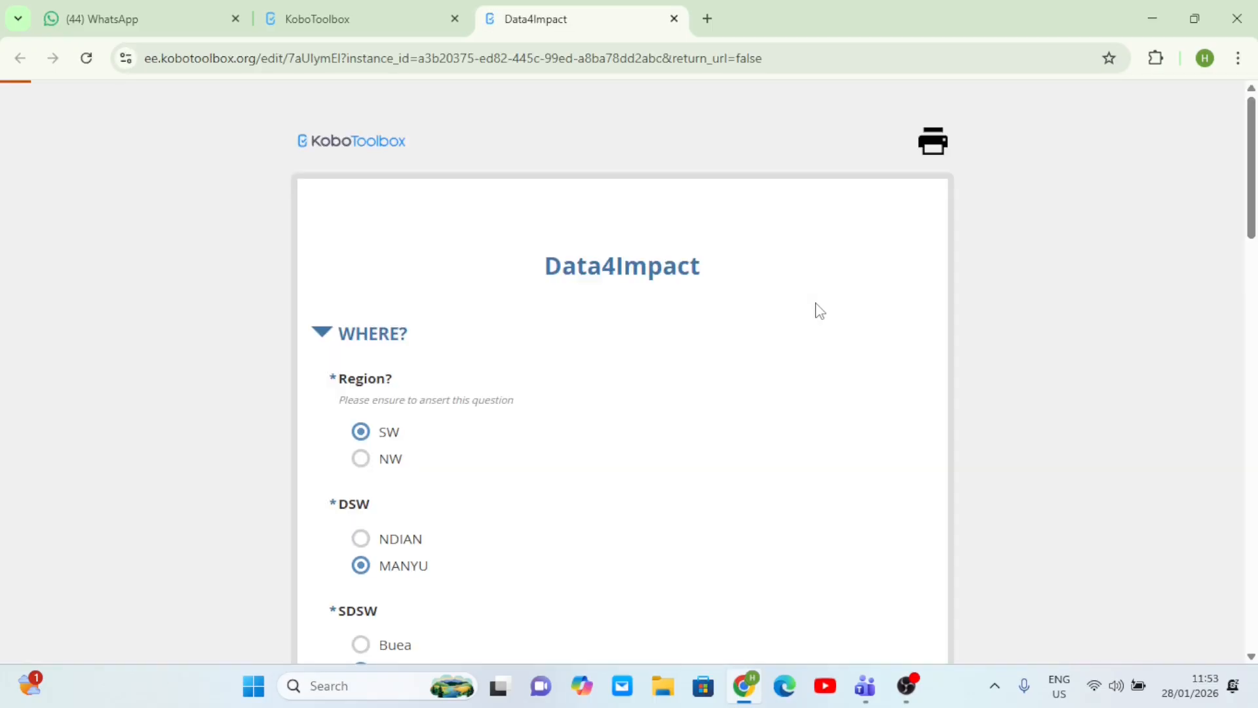
scroll(819, 309, down, 15)
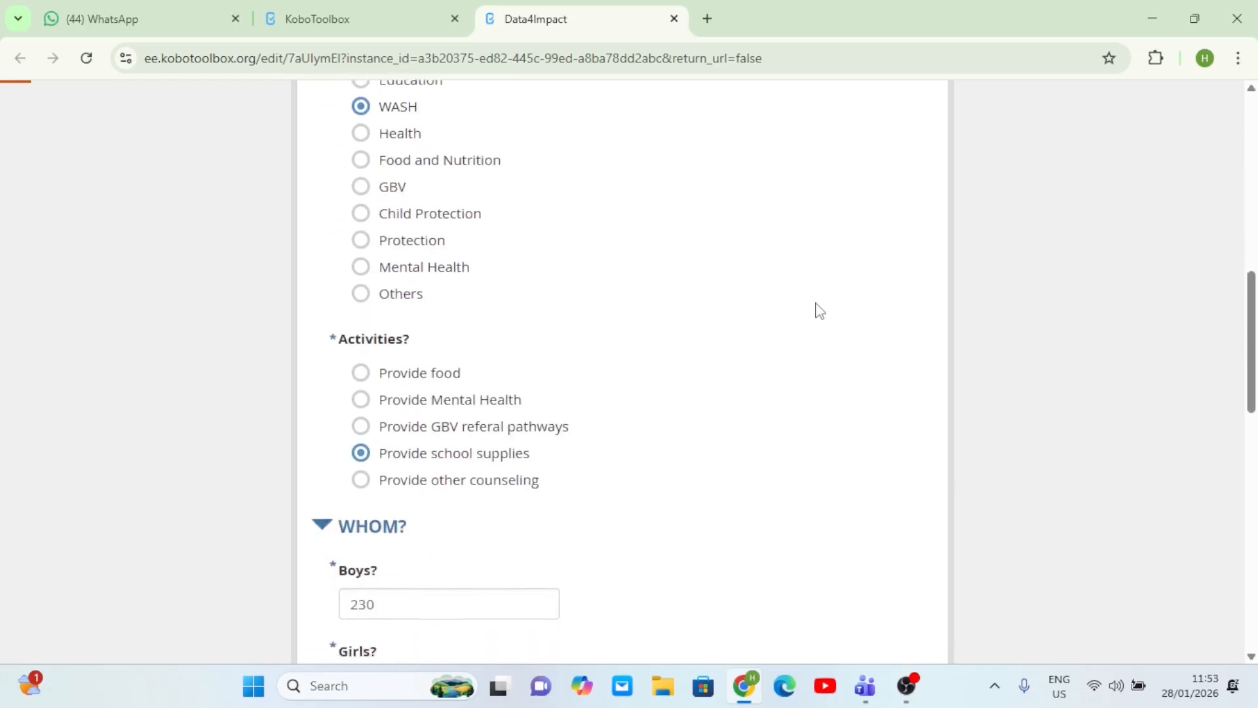
scroll(819, 309, down, 10)
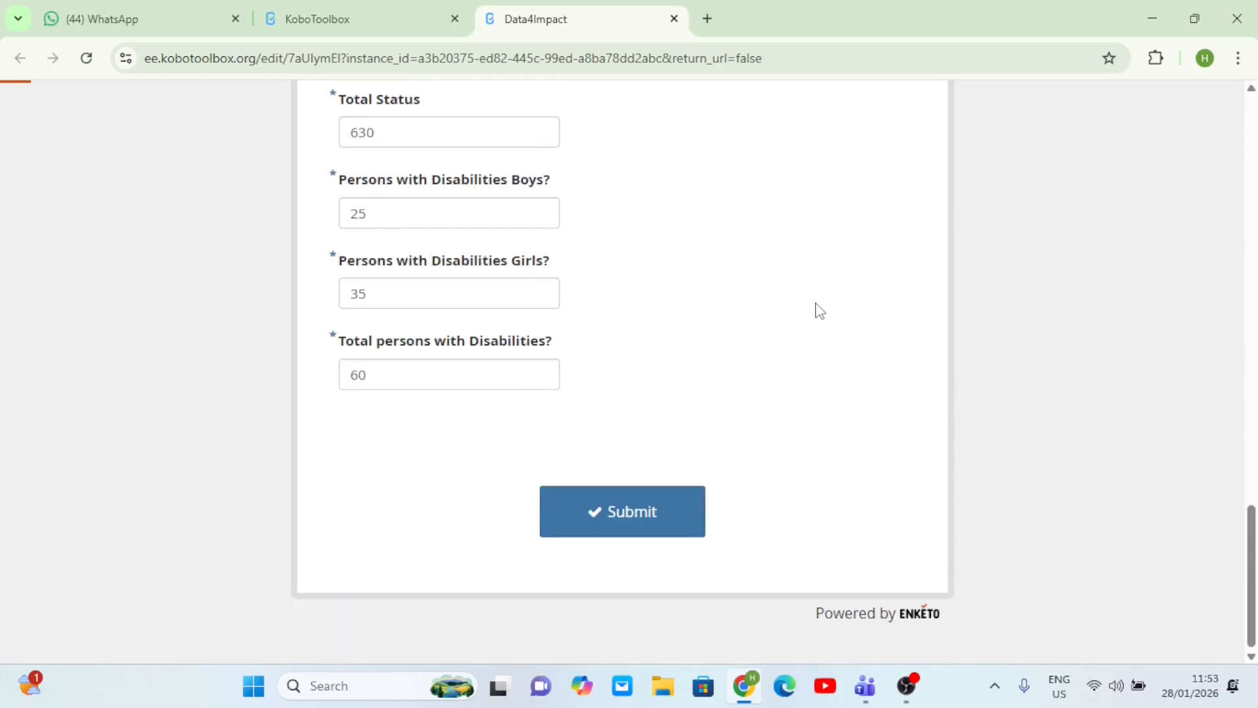
scroll(819, 309, up, 6)
scroll(815, 309, down, 1)
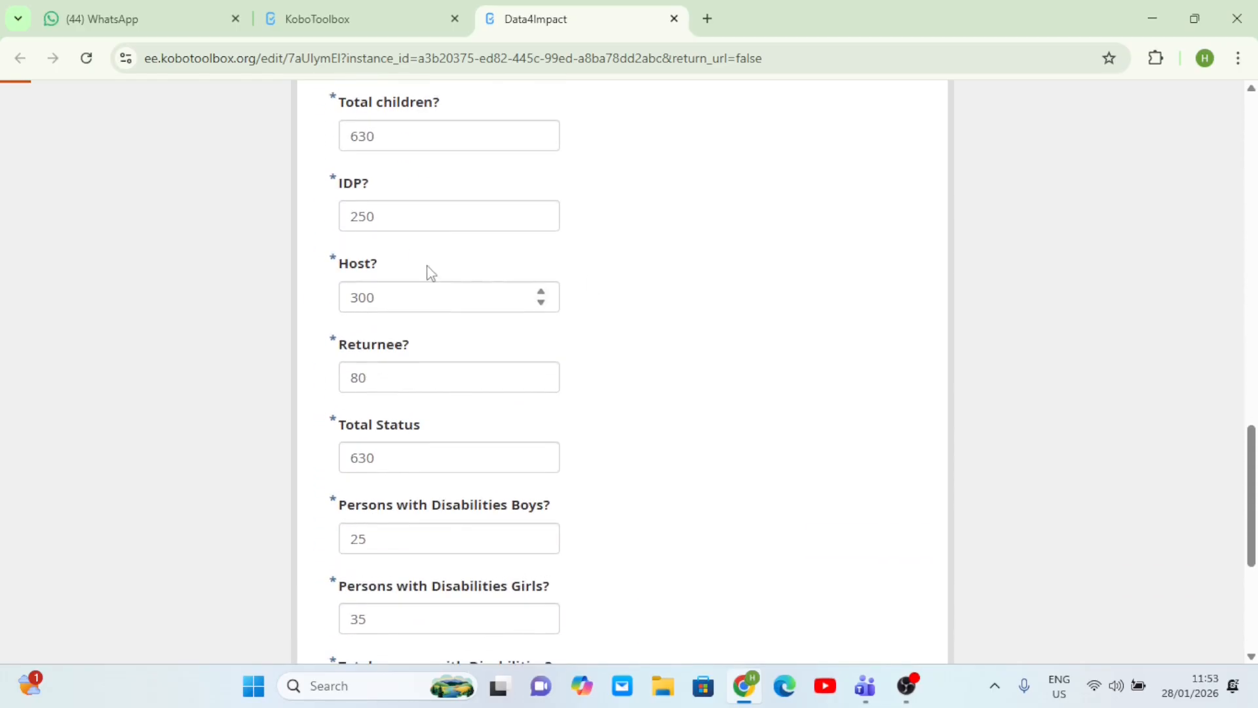
scroll(471, 437, down, 2)
scroll(472, 437, up, 1)
scroll(473, 434, down, 2)
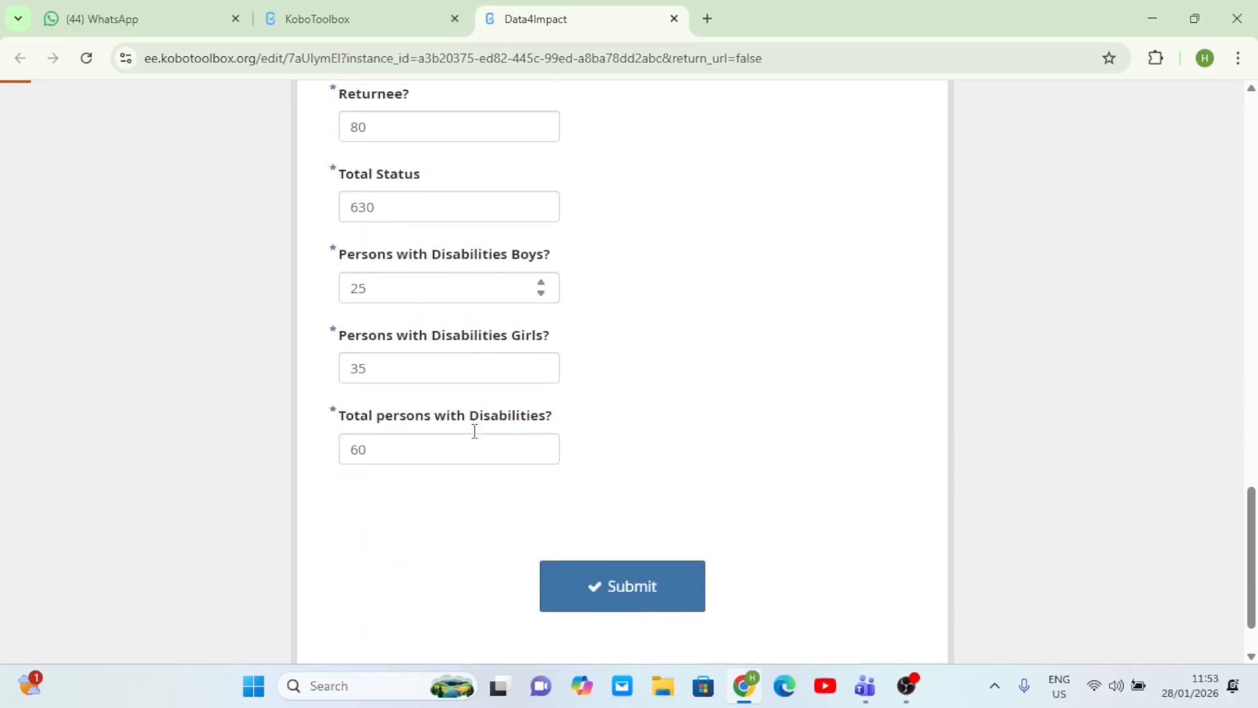
scroll(475, 432, up, 15)
scroll(475, 440, up, 3)
scroll(475, 440, down, 10)
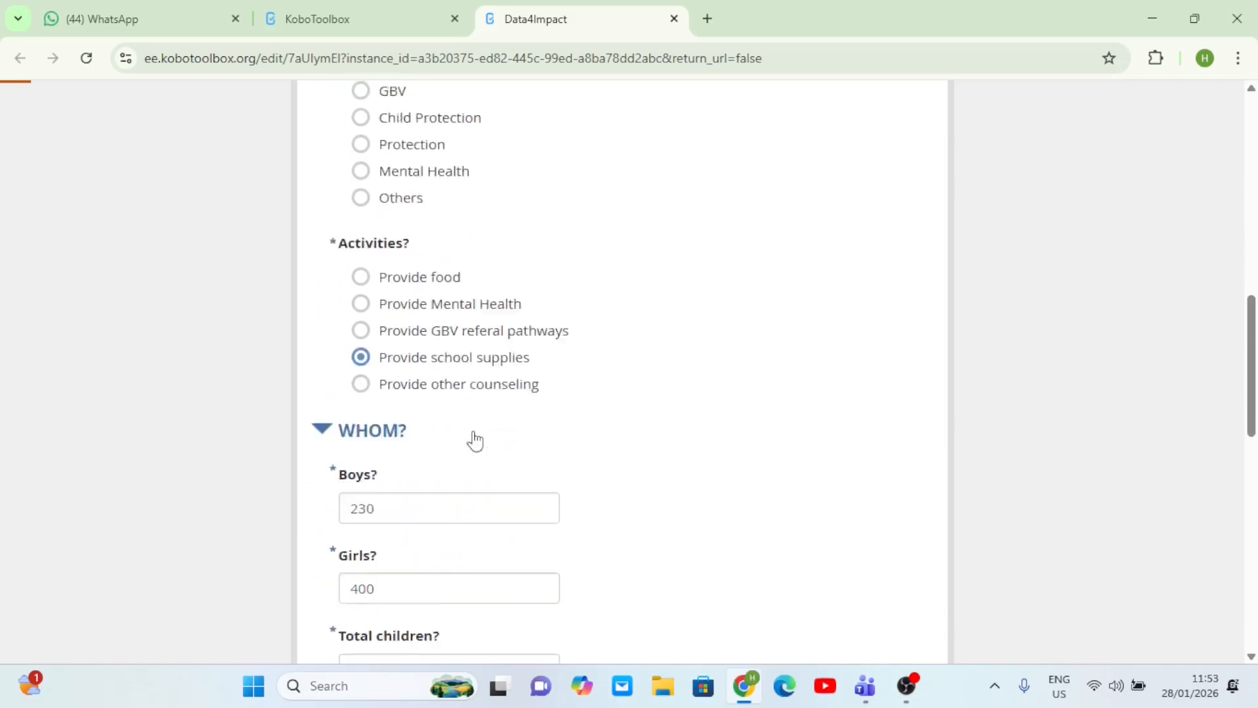
scroll(475, 439, down, 3)
scroll(413, 359, down, 2)
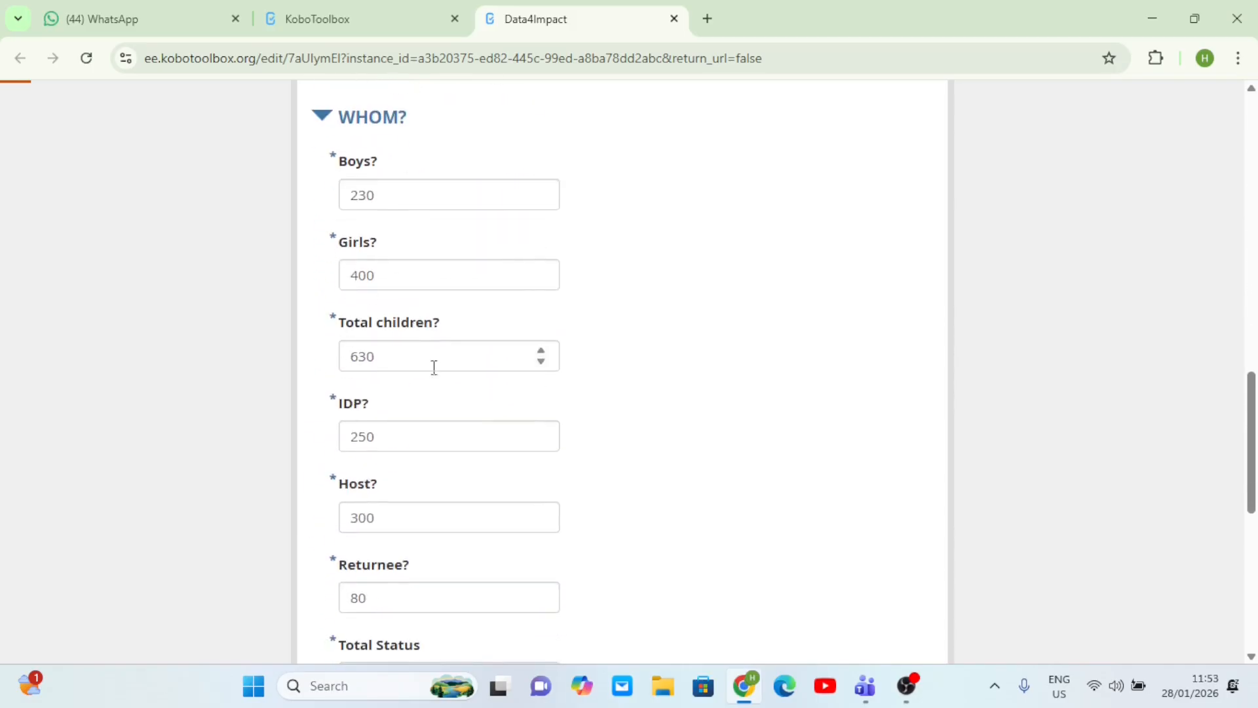
- Change Boys and Girls to 10 each, making Total children 20
click(386, 196)
key(BackSpace)
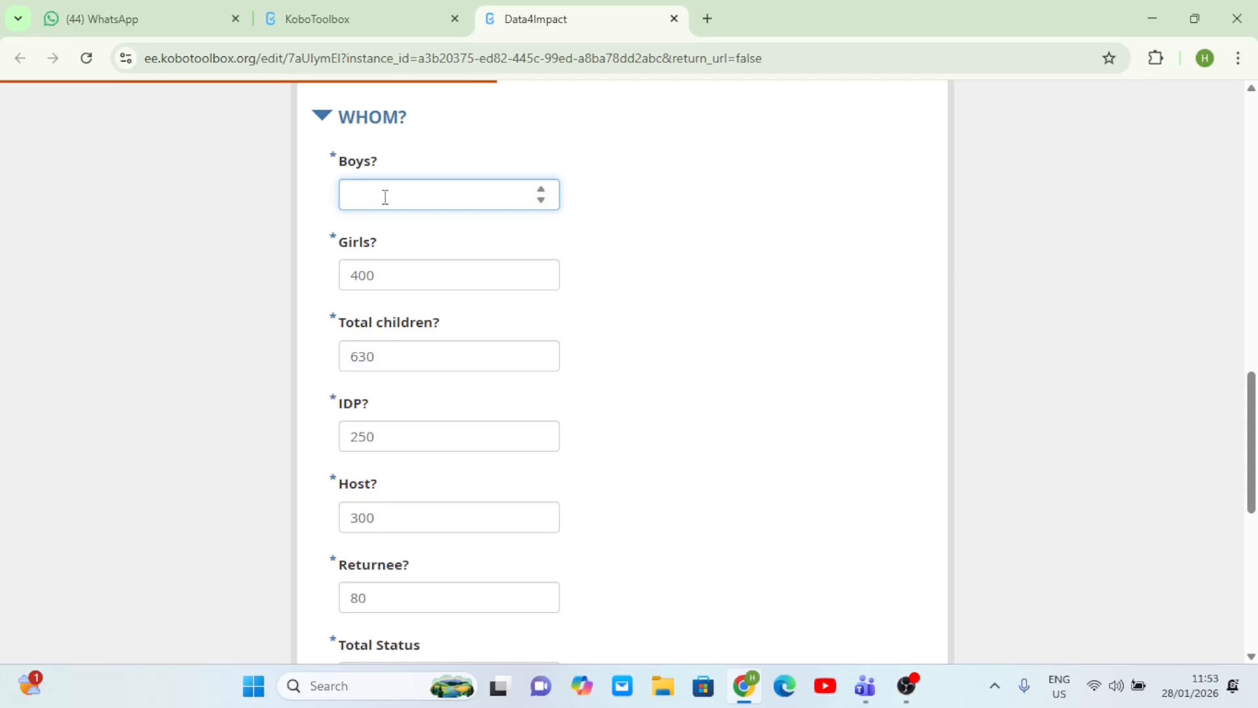
click(397, 358)
click(402, 278)
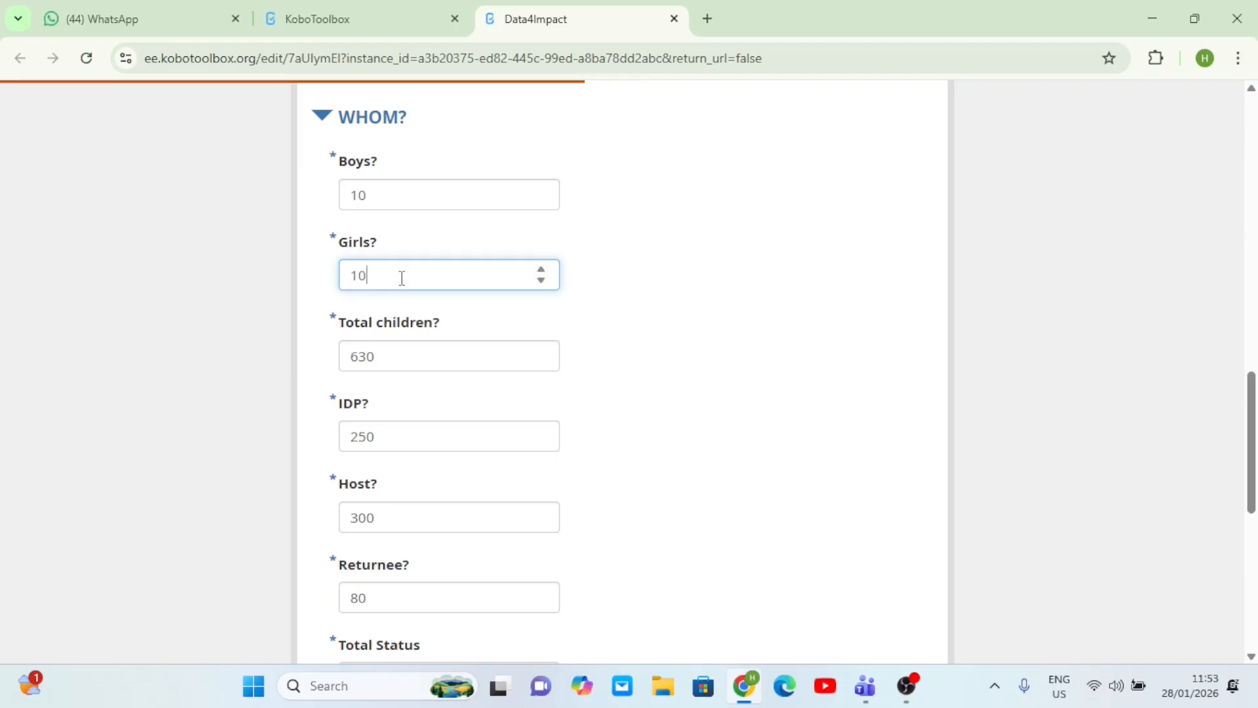
key(Tab)
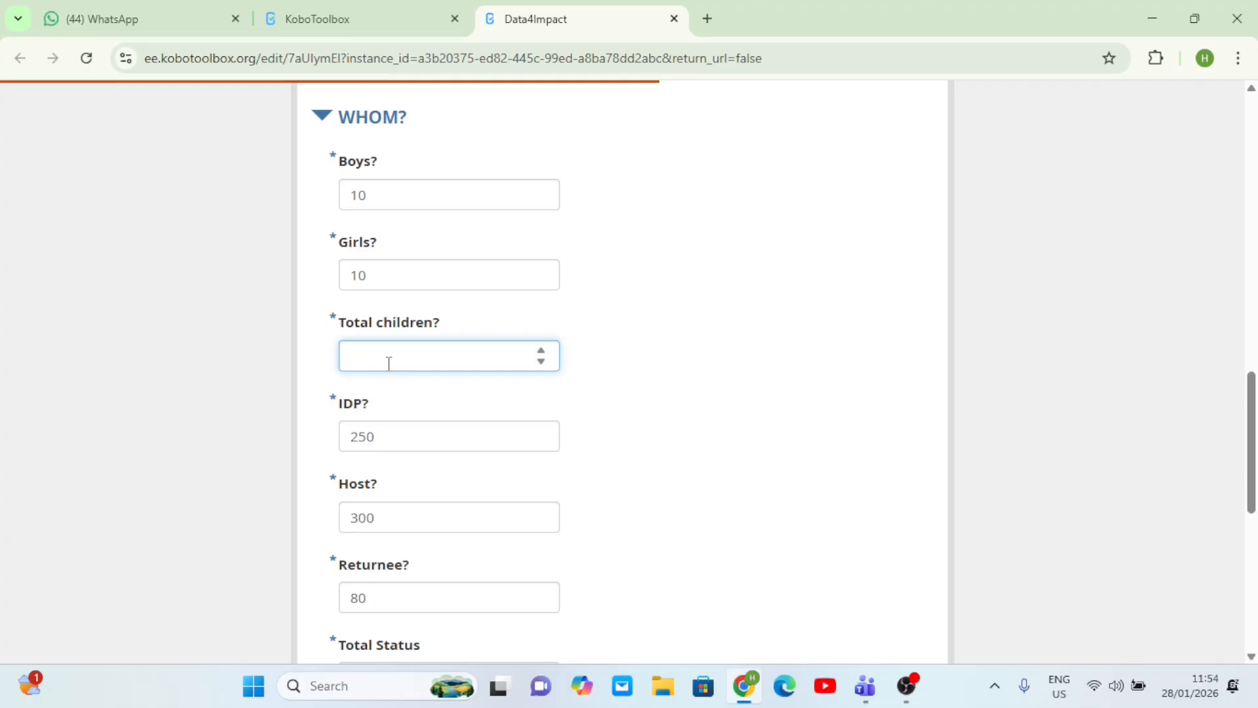
key(shift+Tab)
scroll(636, 457, down, 7)
scroll(639, 457, down, 1)
scroll(639, 457, up, 13)
scroll(639, 458, down, 10)
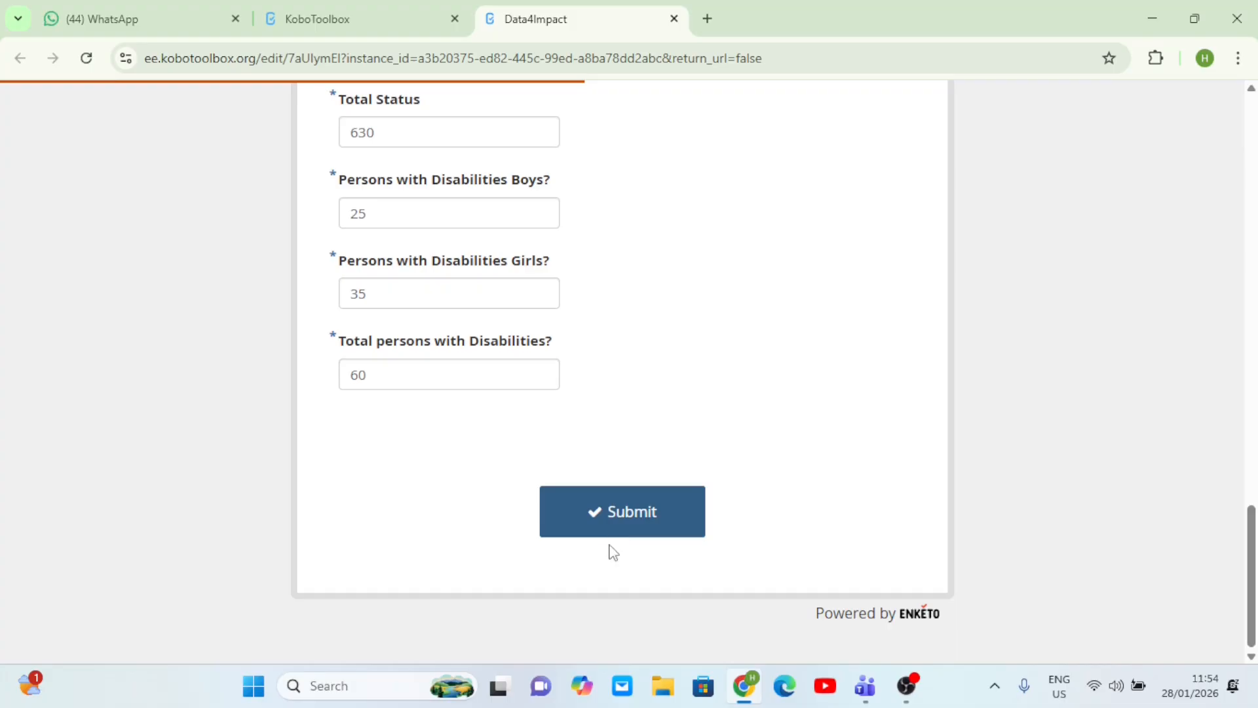
- After the form-errors alert on submitting, set the Total Status value to 20
click(625, 515)
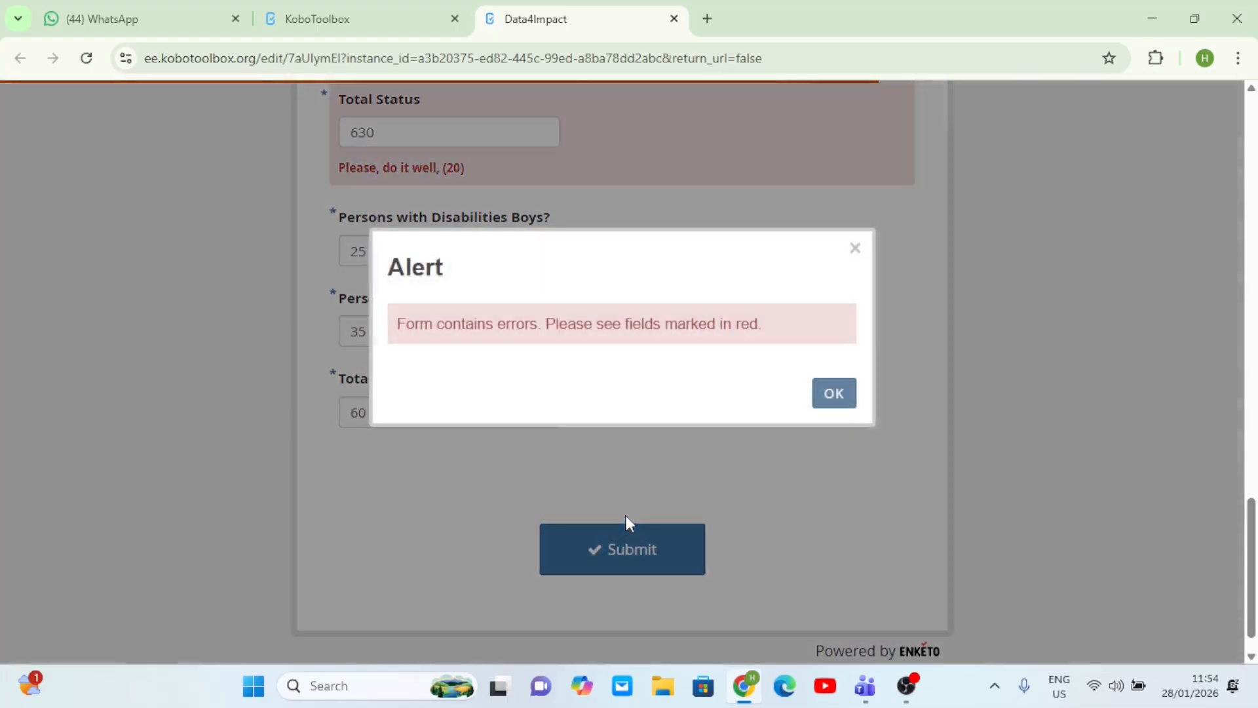
click(837, 401)
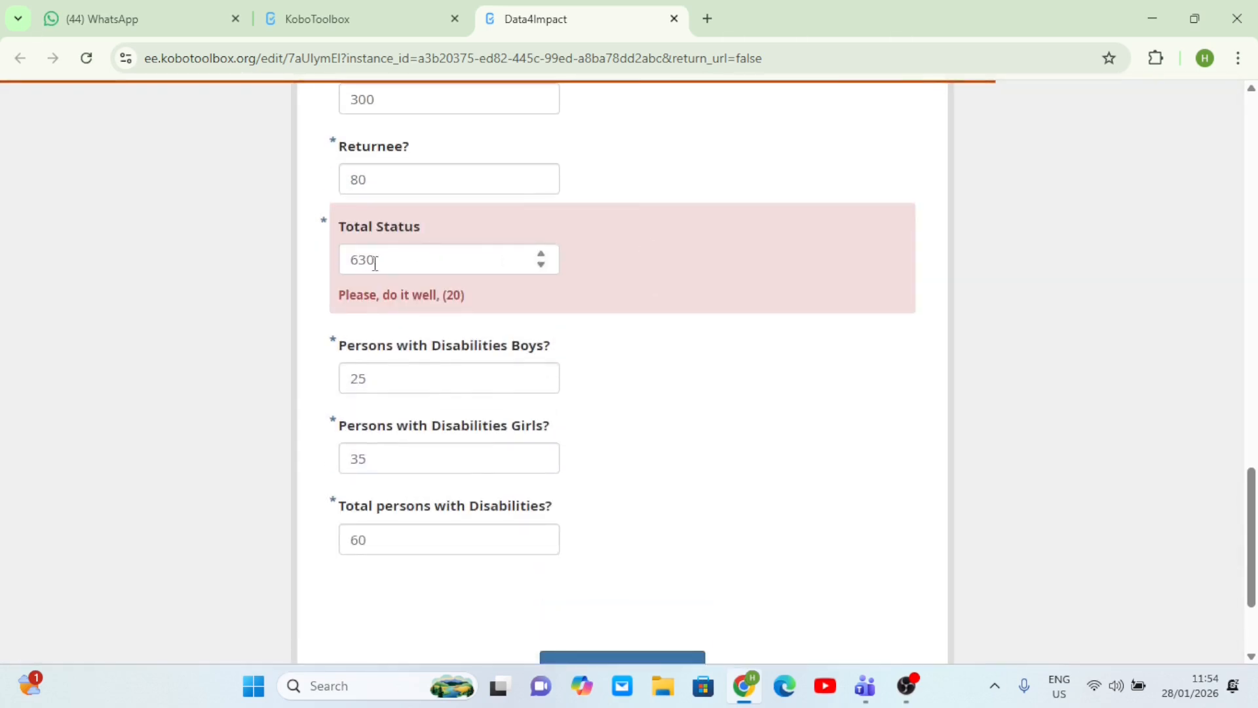
drag(386, 257, 348, 257)
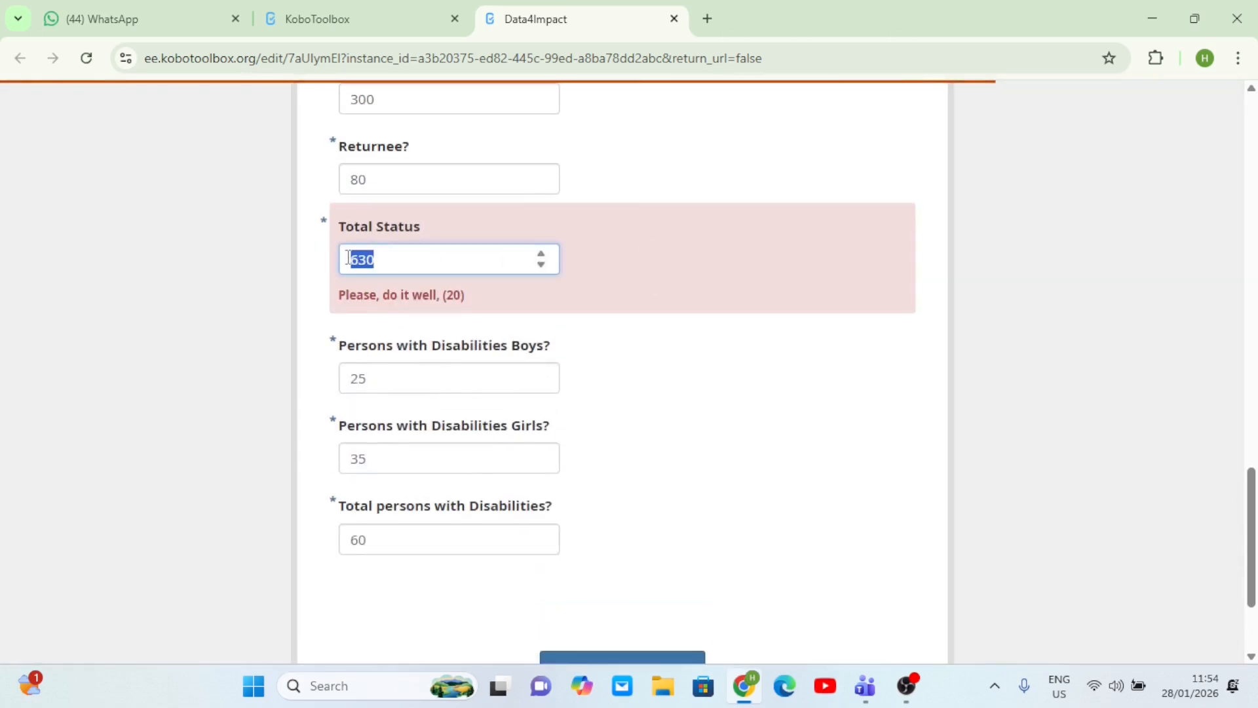
scroll(460, 225, up, 7)
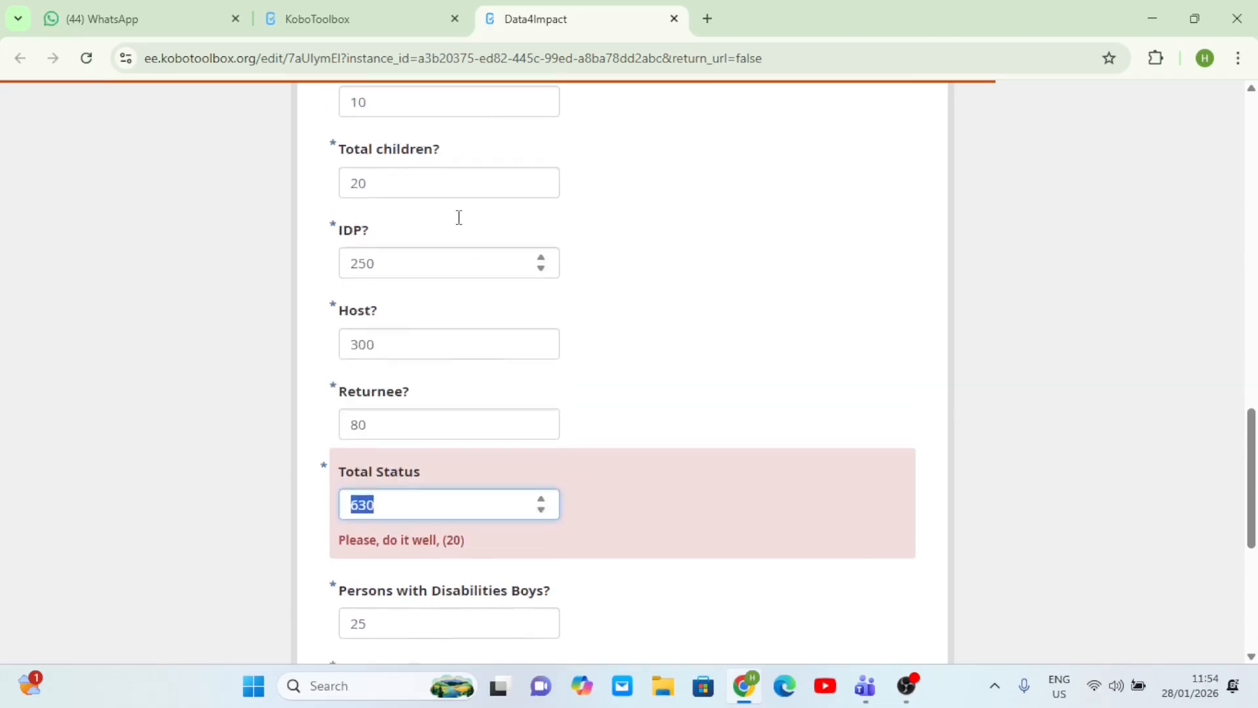
scroll(461, 225, down, 8)
scroll(461, 225, up, 4)
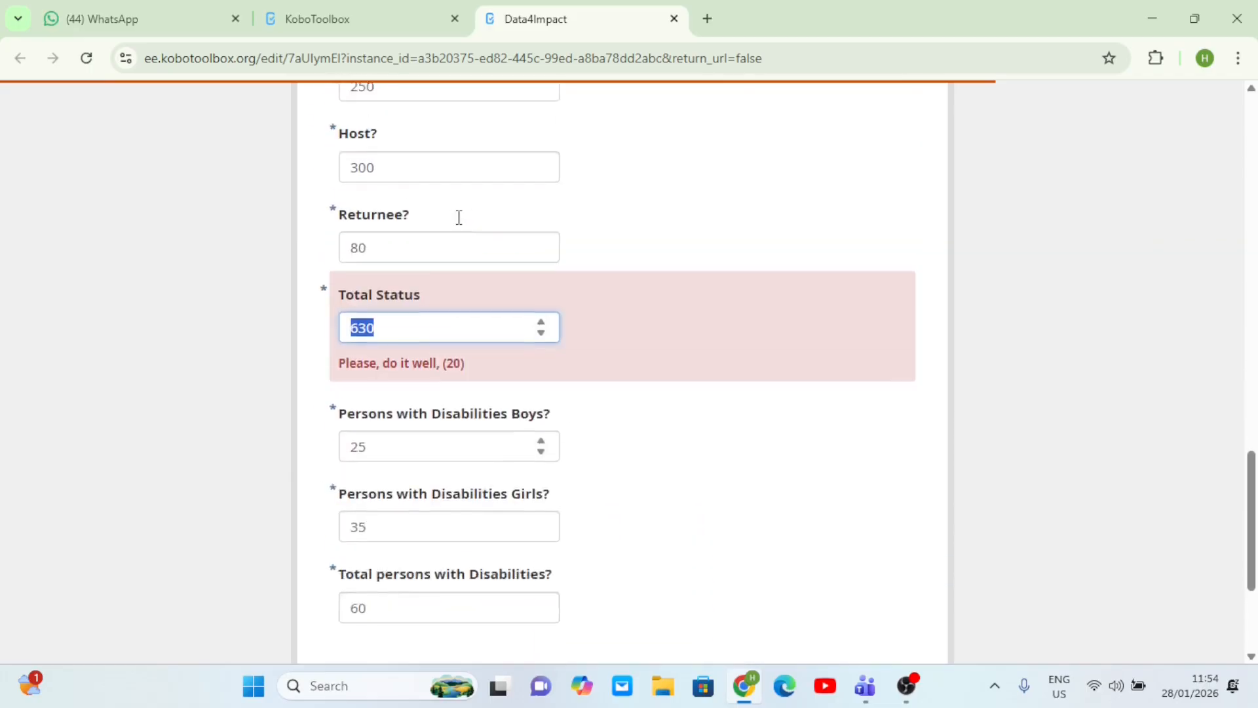
text(20)
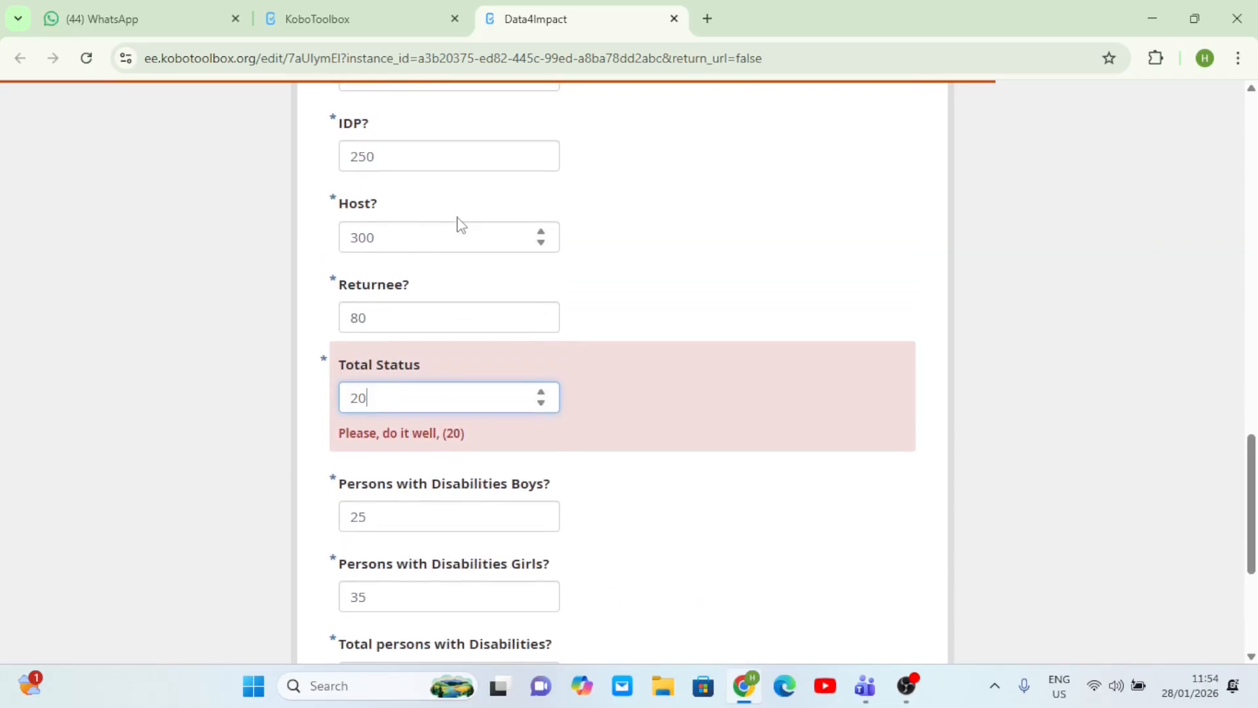
- Set Host to 10, Returnee to 5 and IDP to 5, then submit the form
click(406, 237)
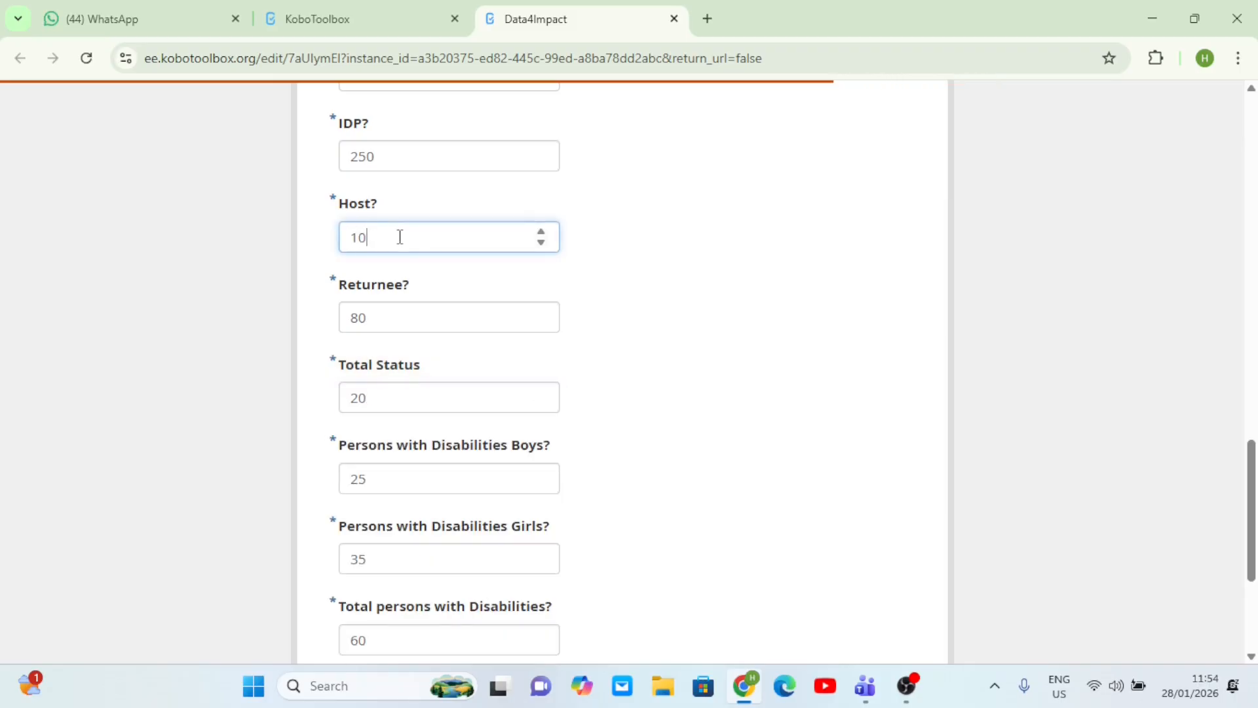
click(386, 312)
key(BackSpace)
key(BackSpace)
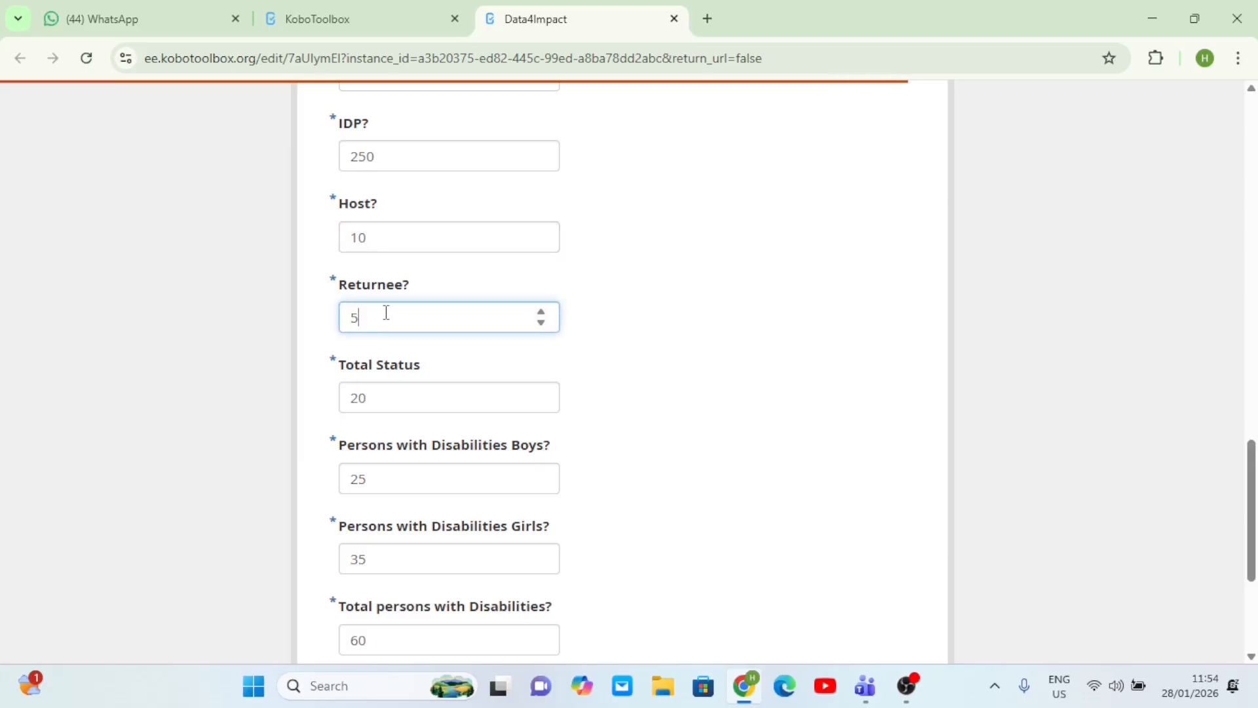
click(386, 151)
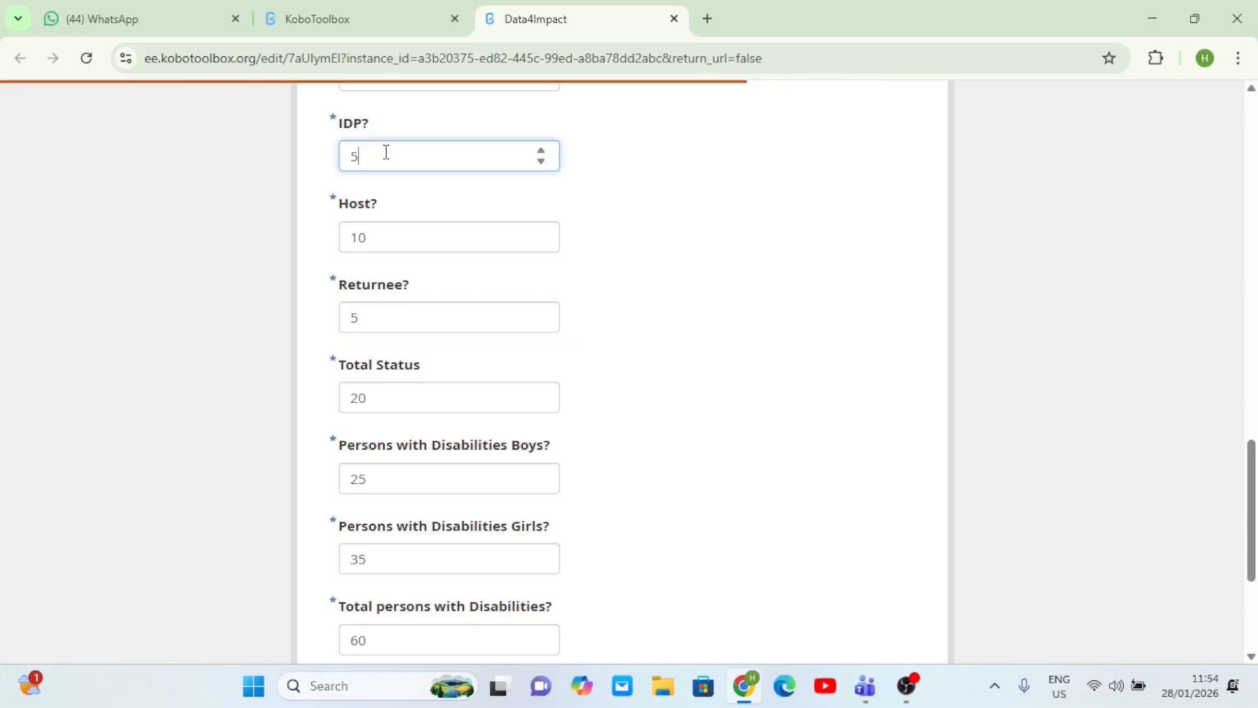
scroll(710, 334, down, 4)
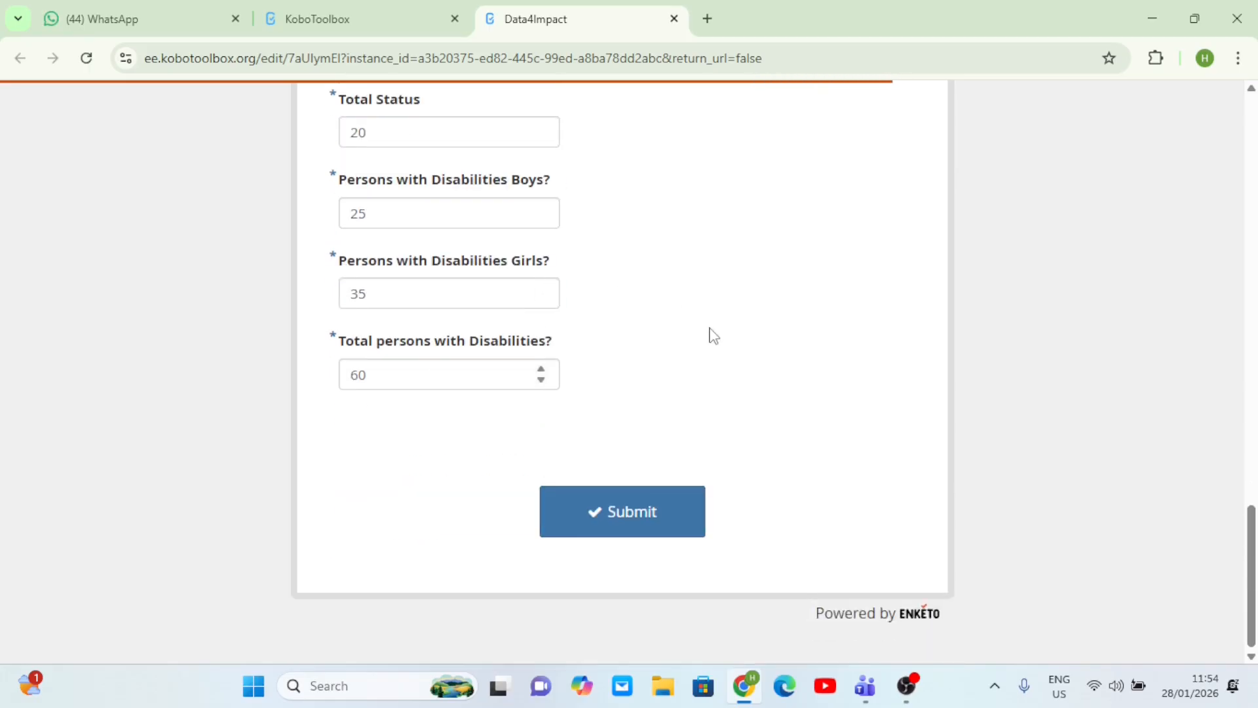
click(608, 517)
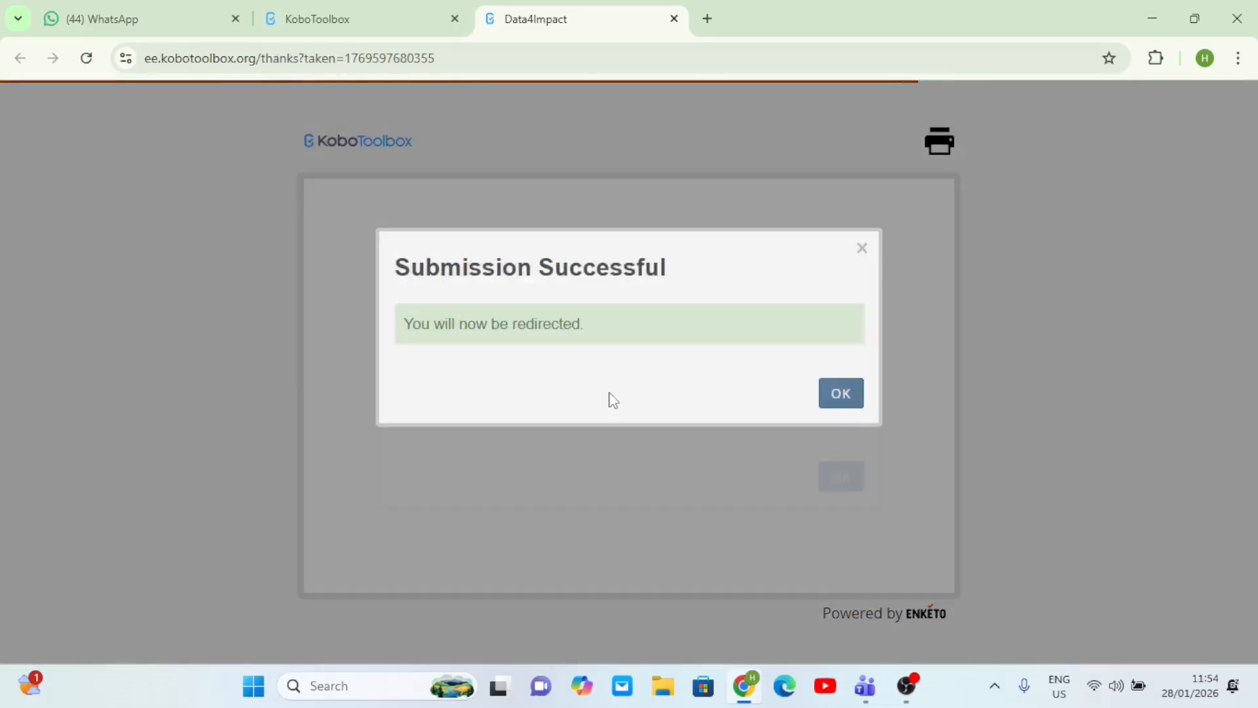
- Confirm the Submission Successful message and return to the KoboToolbox data tab
click(835, 391)
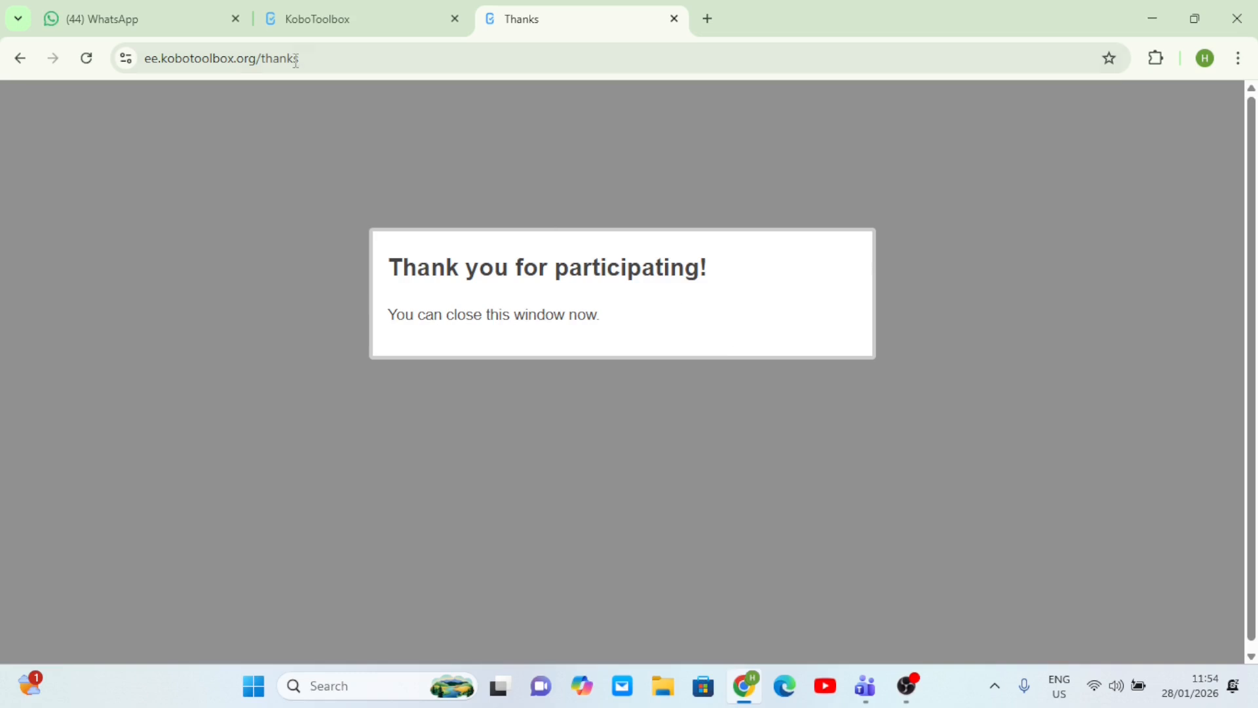
click(345, 18)
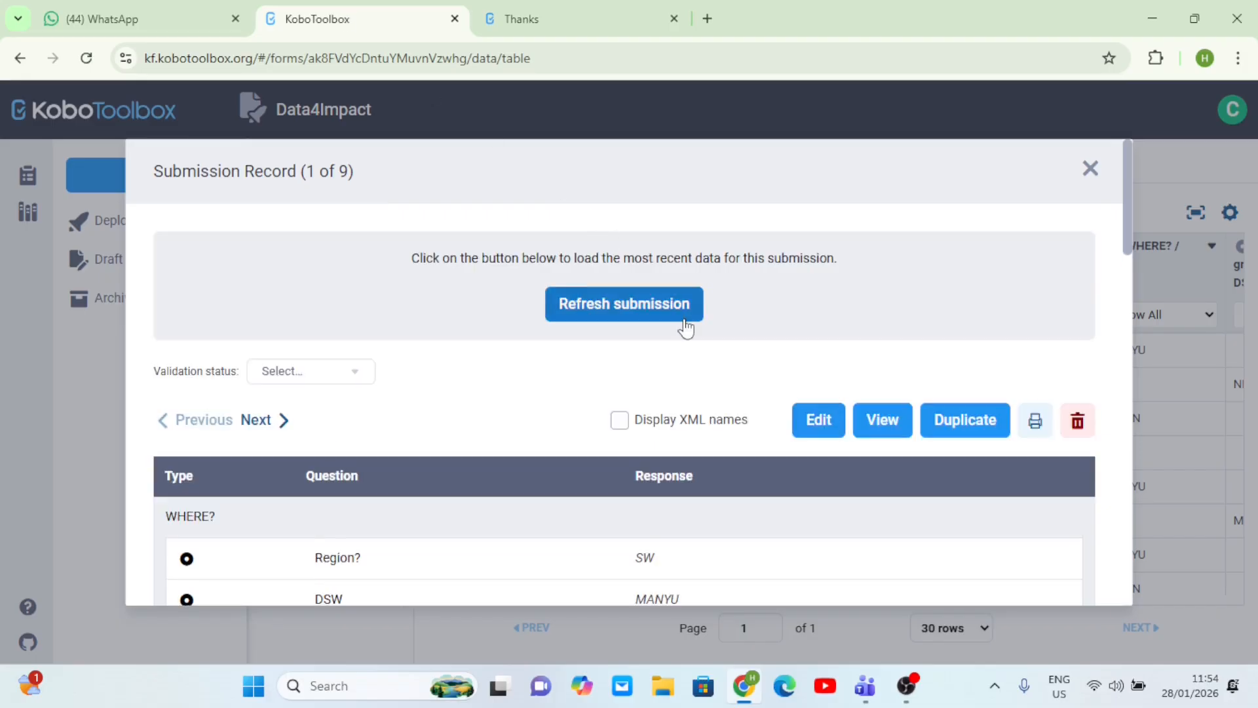
scroll(683, 326, down, 5)
scroll(683, 327, up, 5)
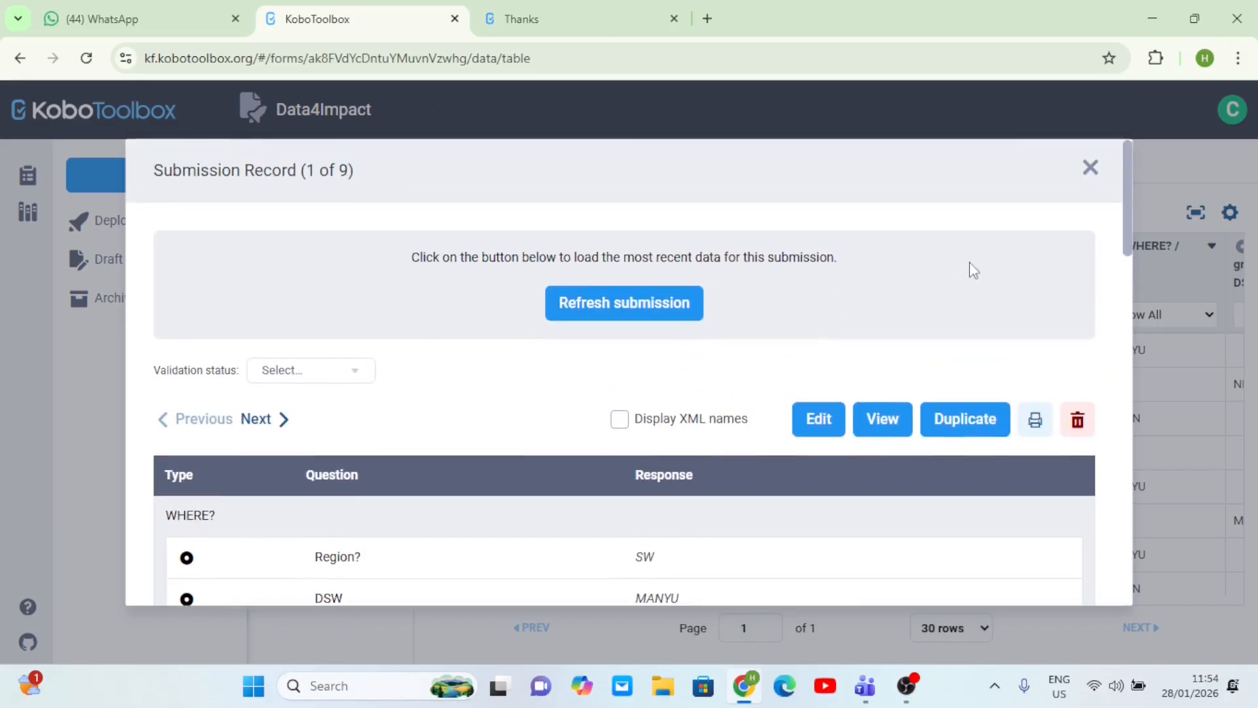
- Close the submission record and reload the data table
click(1090, 169)
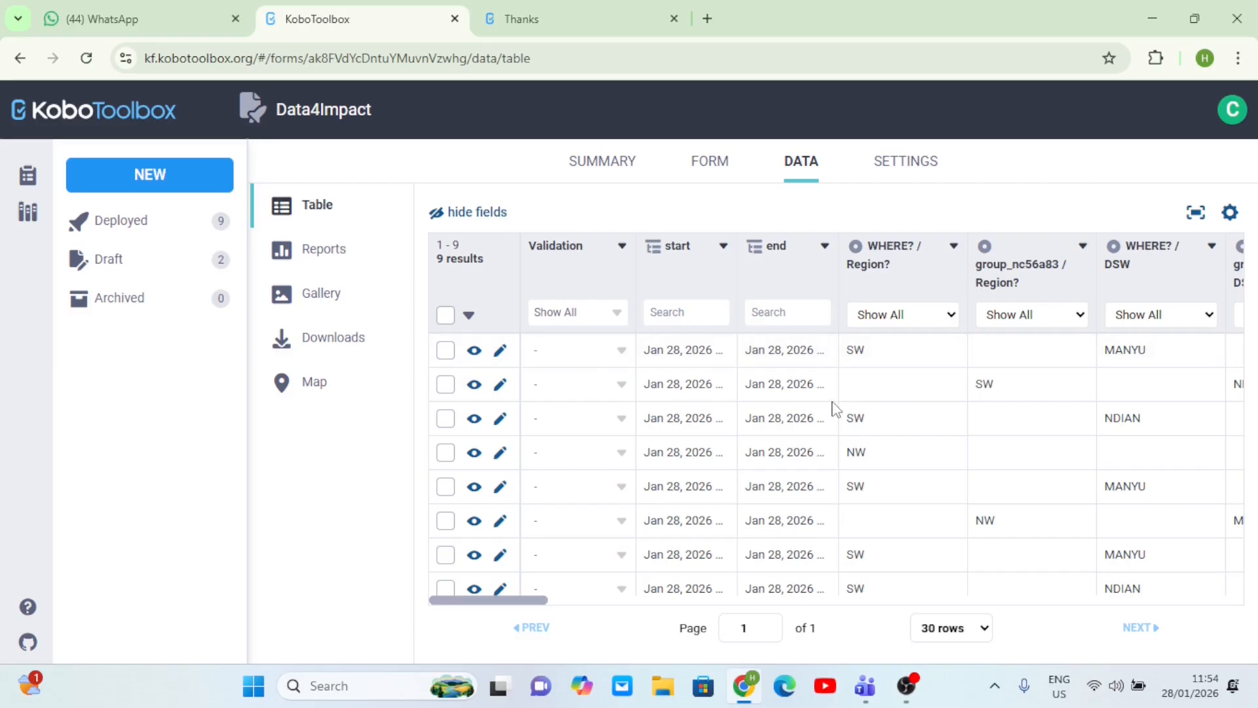
scroll(836, 410, right, 10)
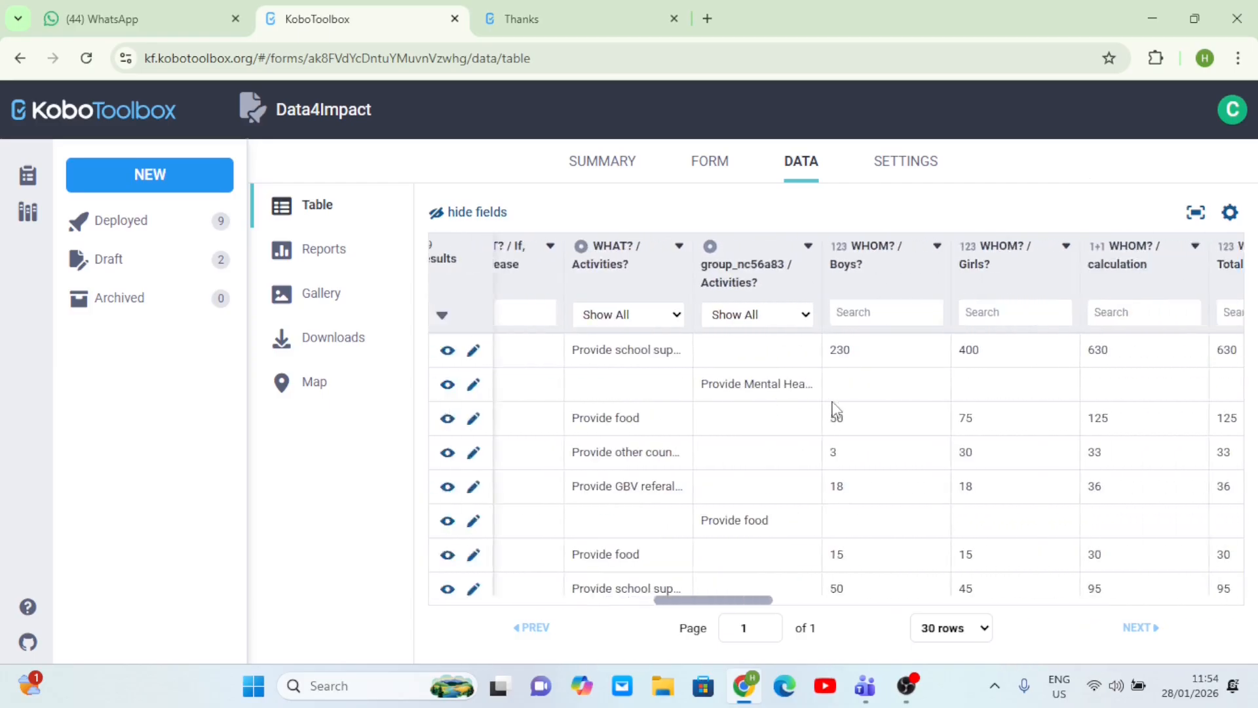
scroll(832, 407, right, 5)
scroll(833, 408, left, 10)
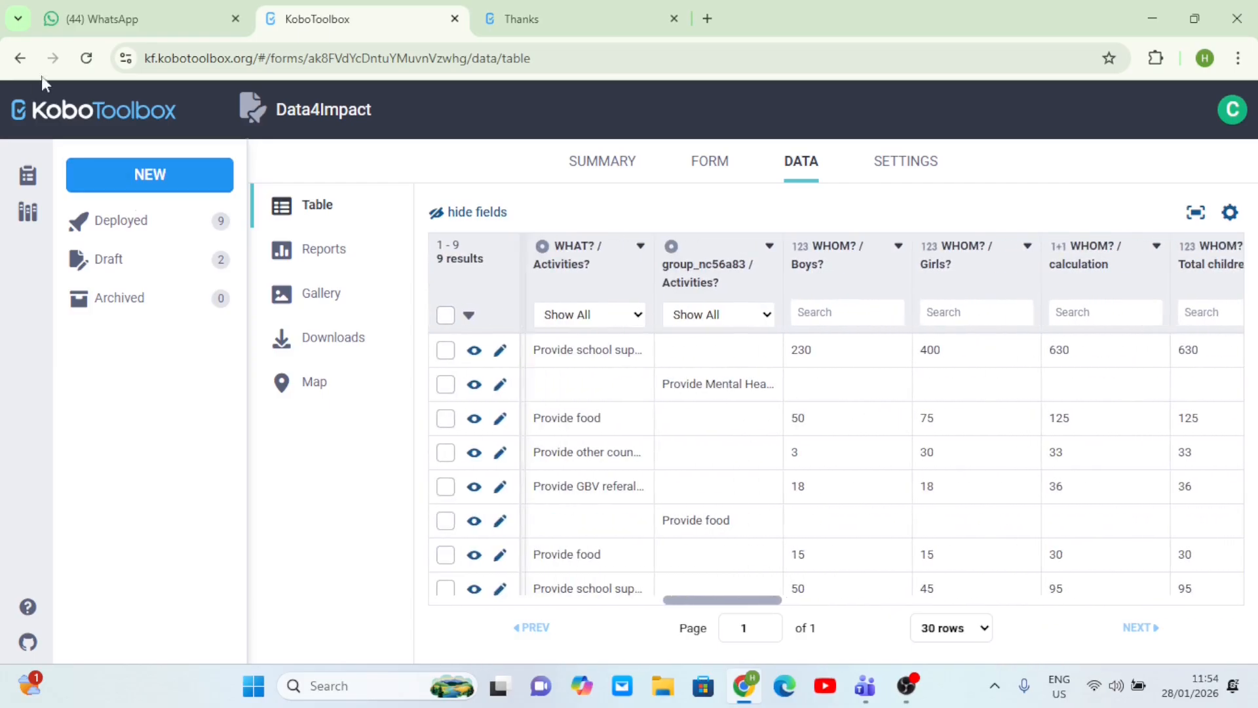
click(85, 57)
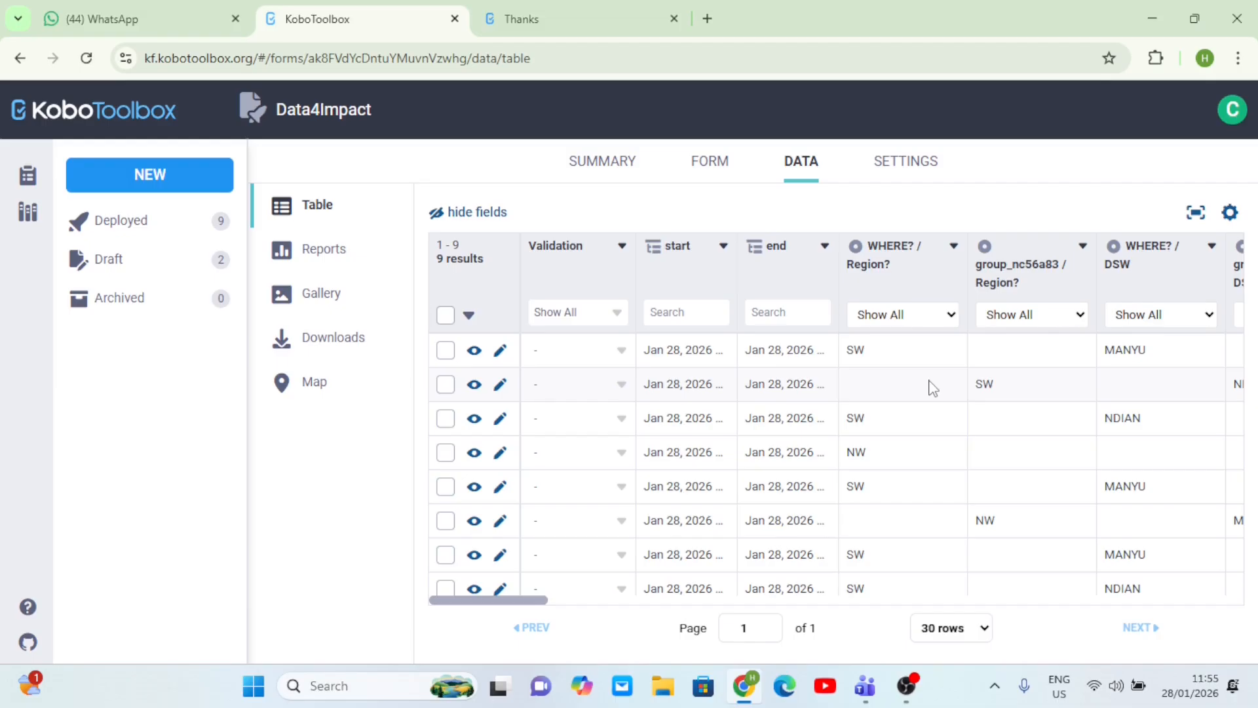
- Check the first row shows Boys 10, Girls 10, IDP 5, Host 10, Returnee 5
scroll(876, 438, right, 8)
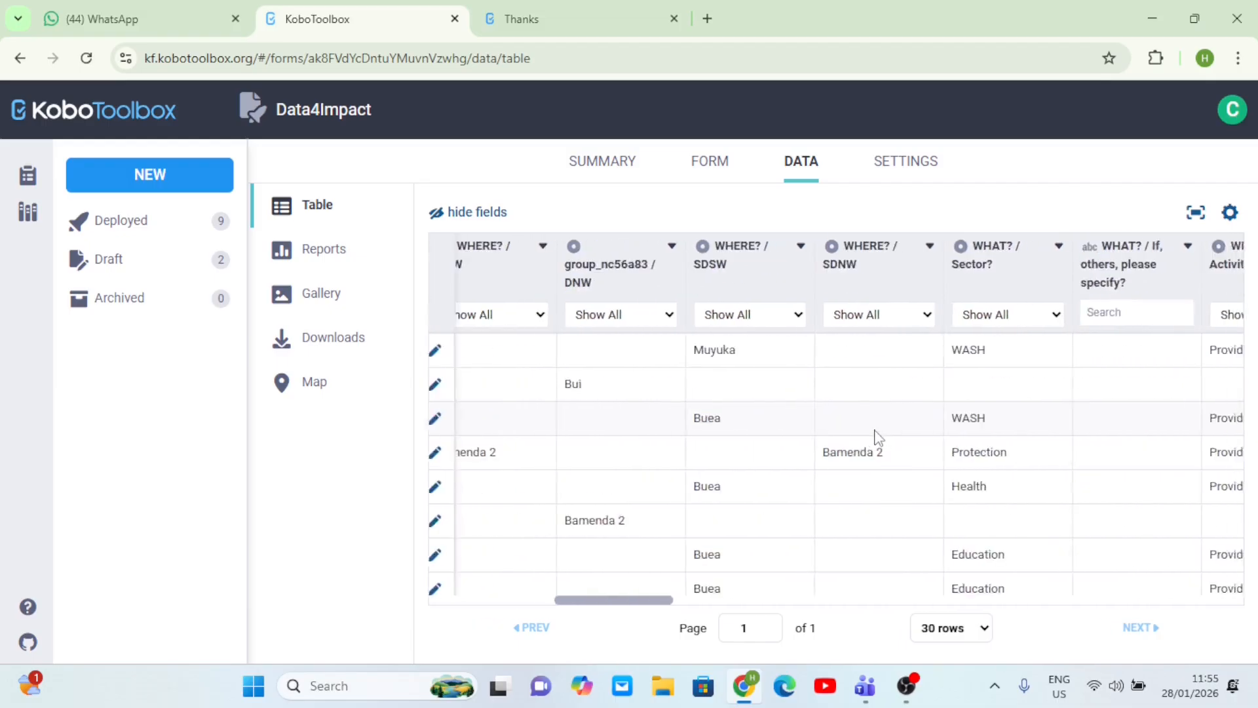
scroll(876, 439, right, 10)
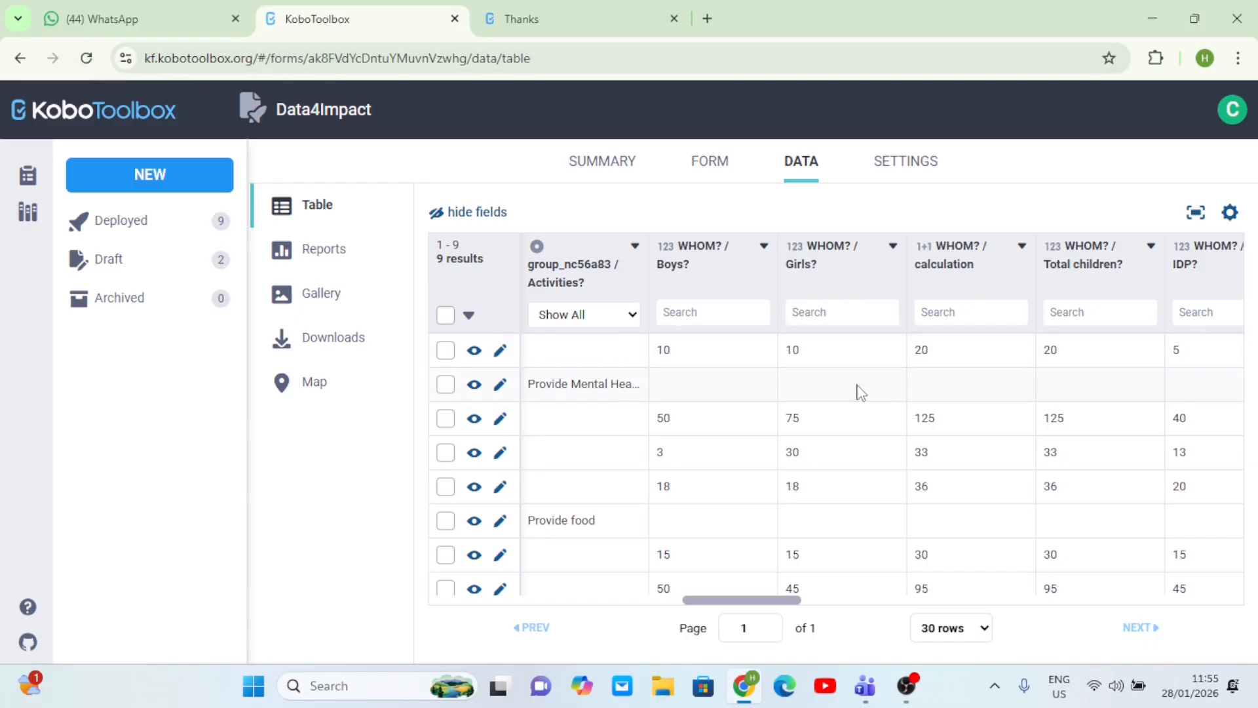
scroll(861, 393, right, 1)
scroll(859, 393, left, 1)
scroll(736, 355, up, 5)
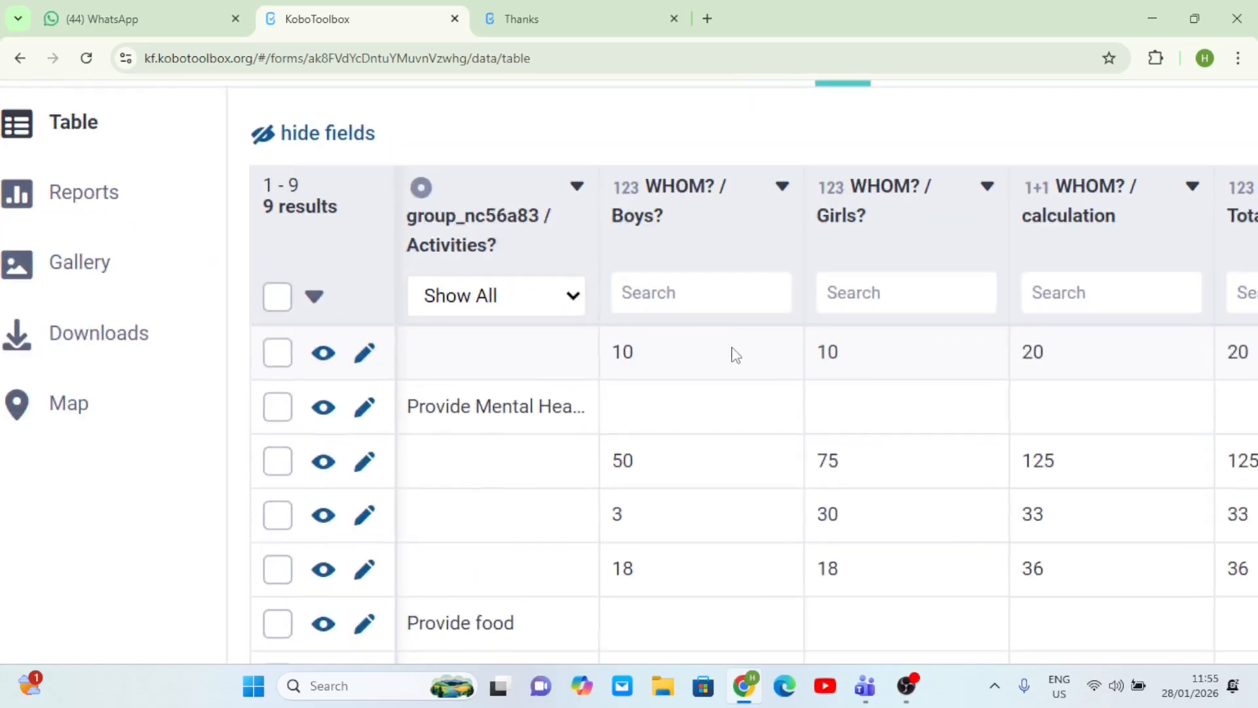
scroll(680, 367, right, 10)
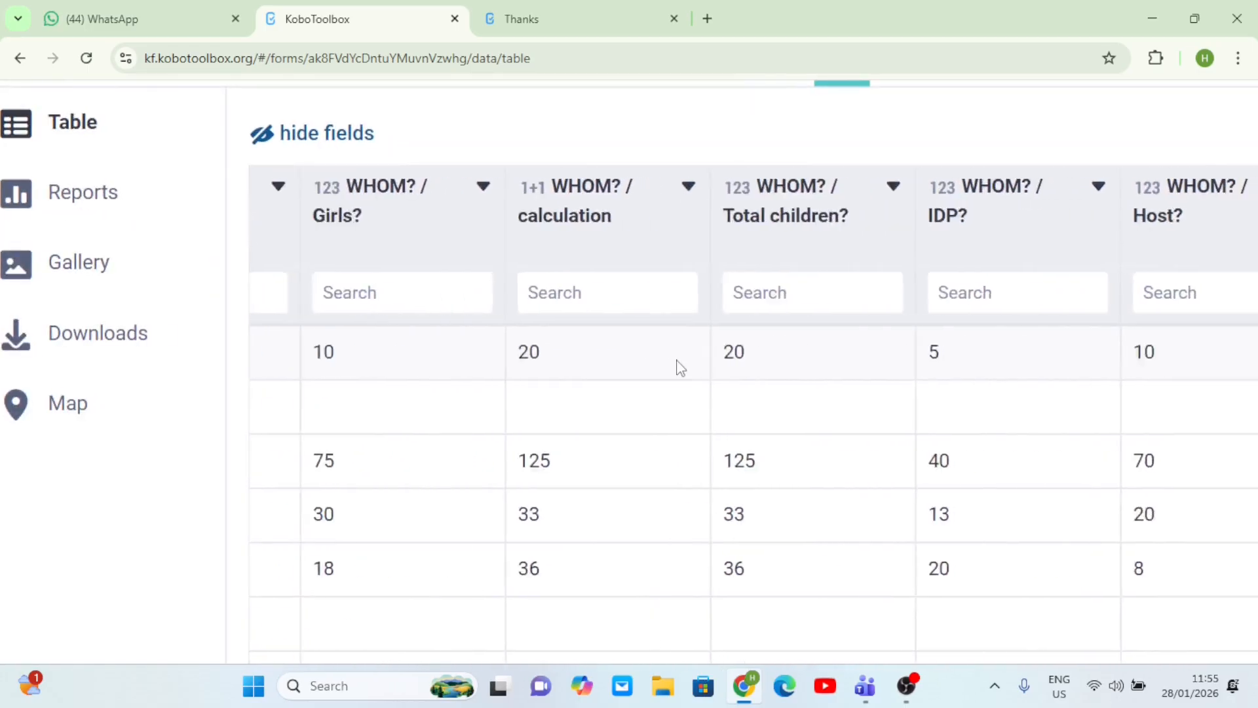
scroll(749, 352, right, 6)
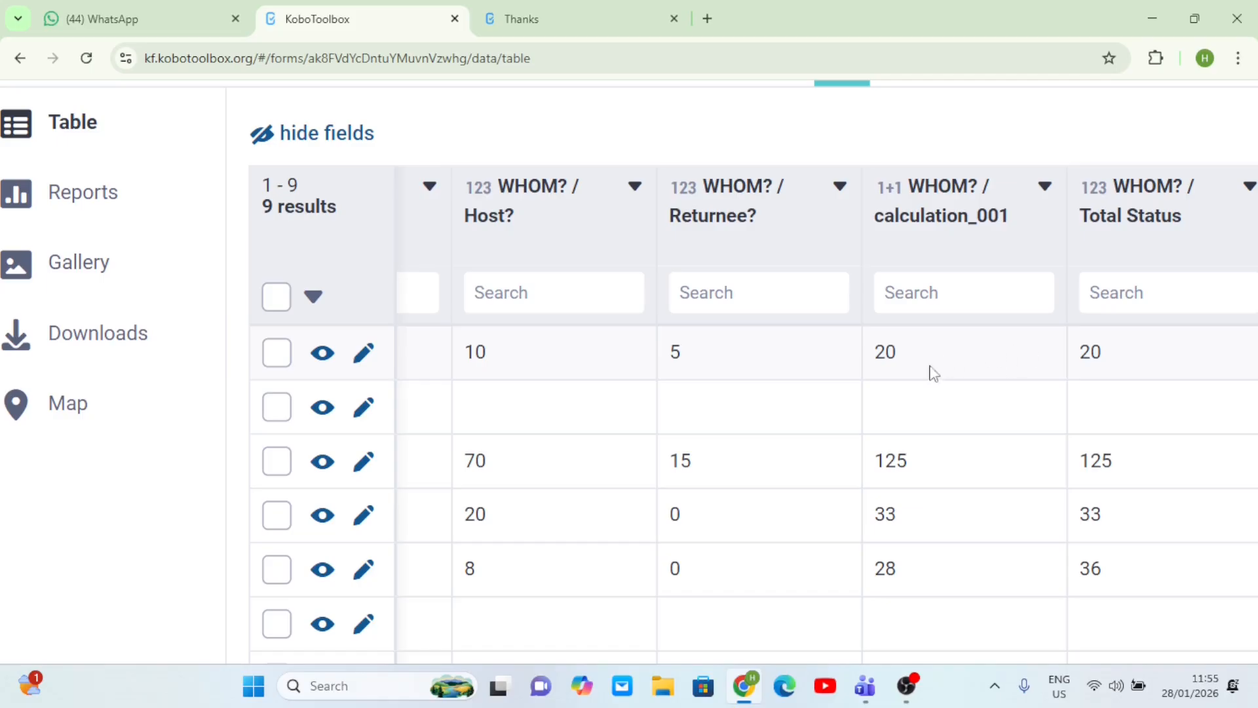
scroll(972, 369, left, 10)
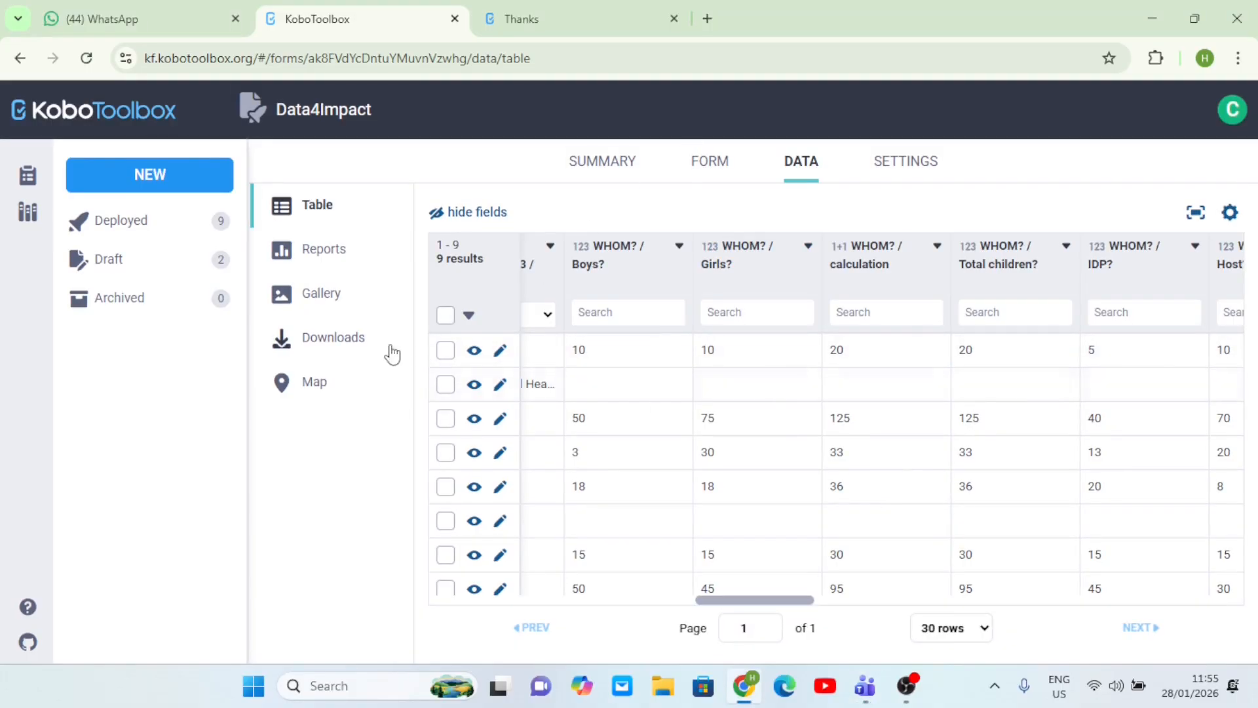
scroll(726, 395, left, 2)
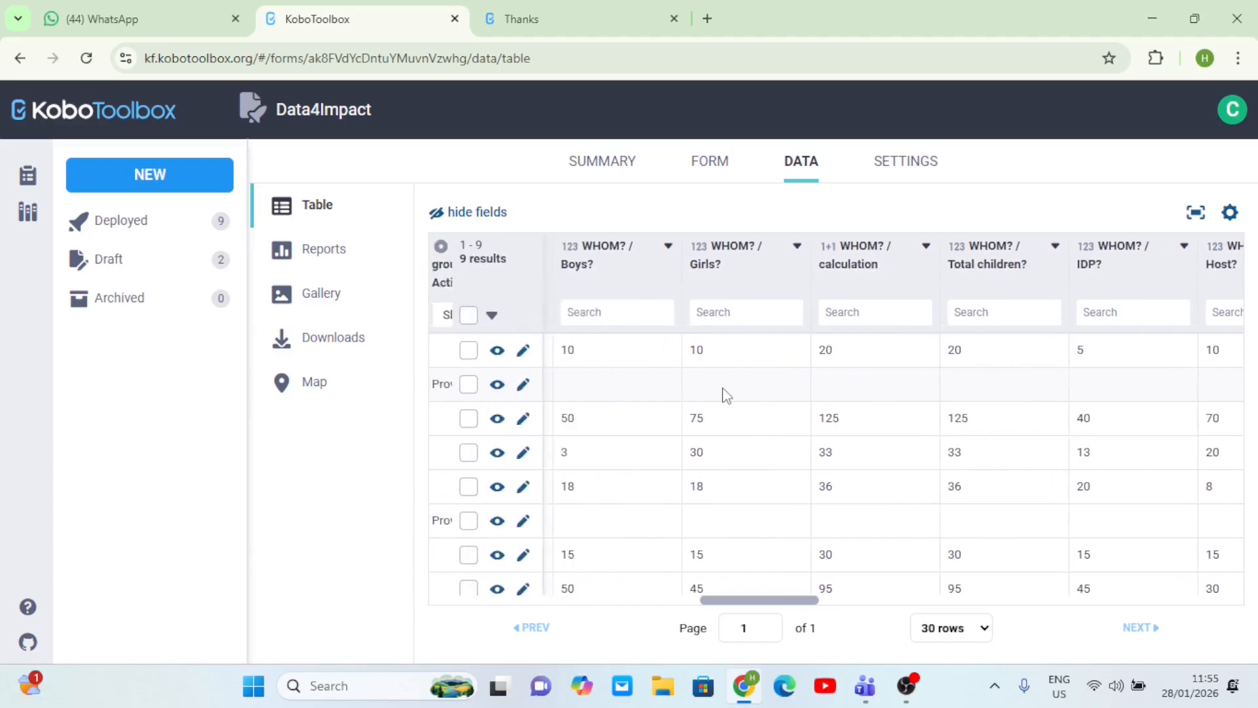
scroll(726, 395, right, 5)
scroll(726, 395, right, 2)
scroll(724, 393, left, 6)
scroll(626, 395, left, 5)
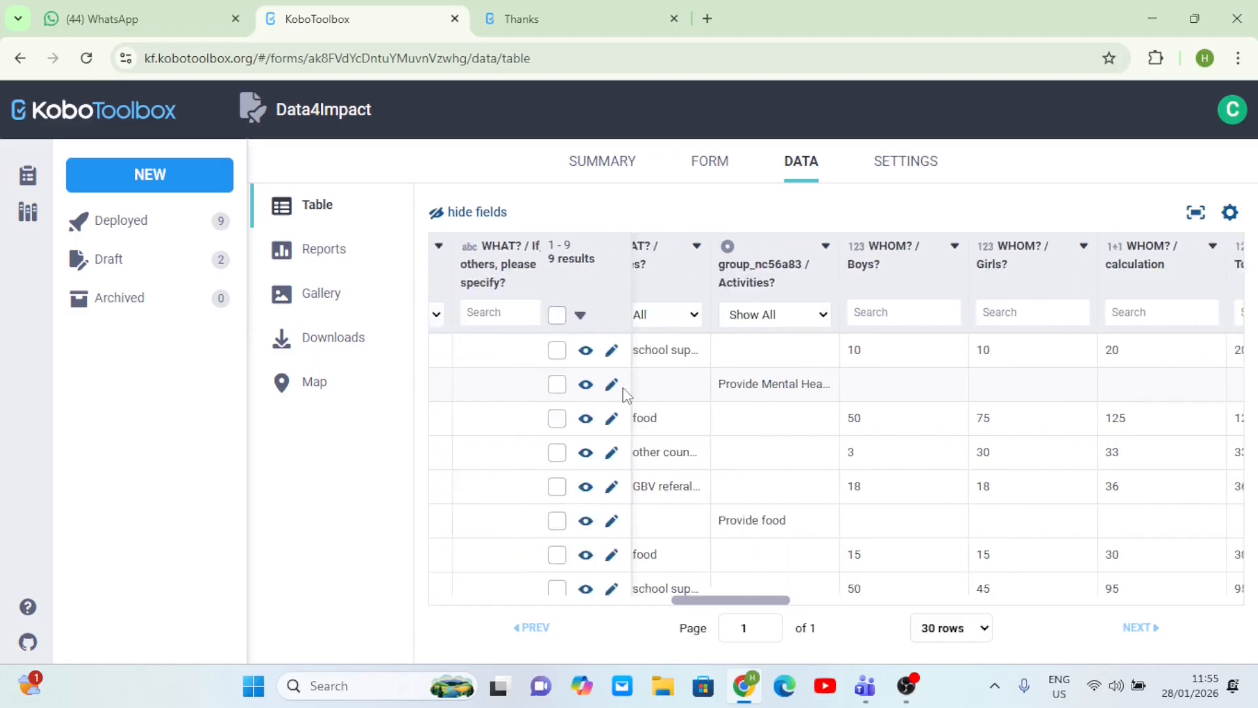
scroll(626, 395, left, 4)
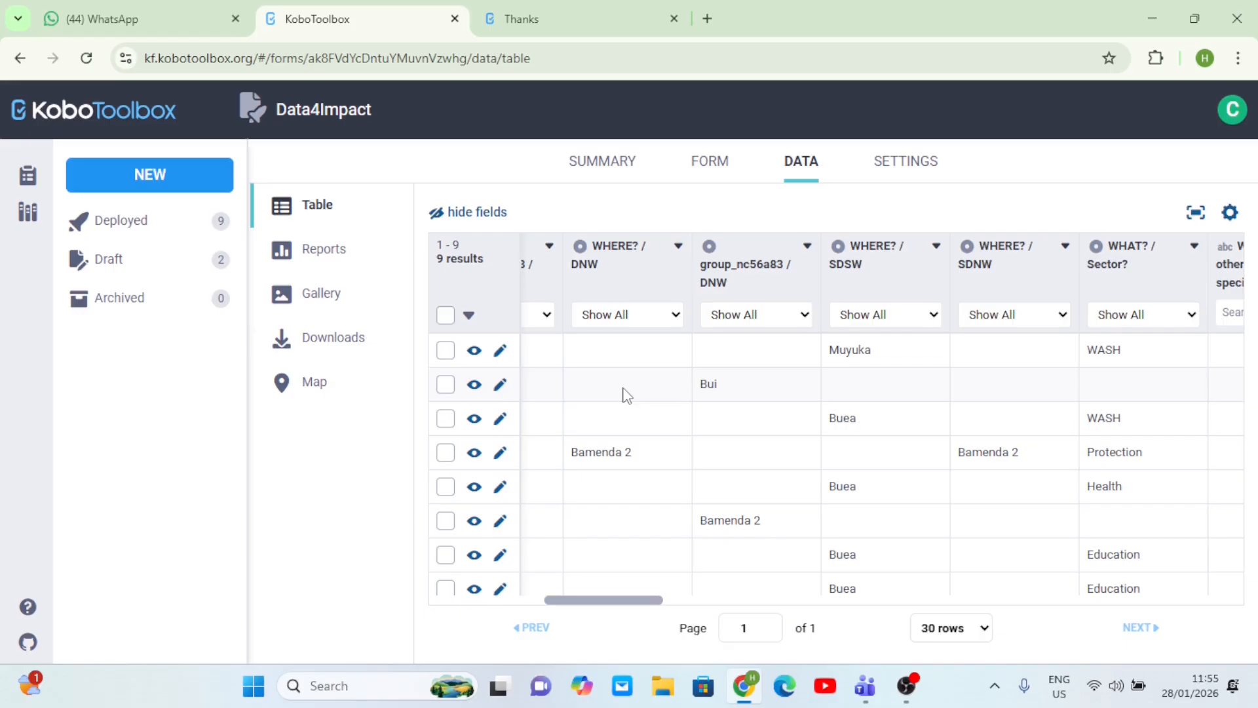
- Select only the third-row Buea WASH submission in the data table
click(446, 385)
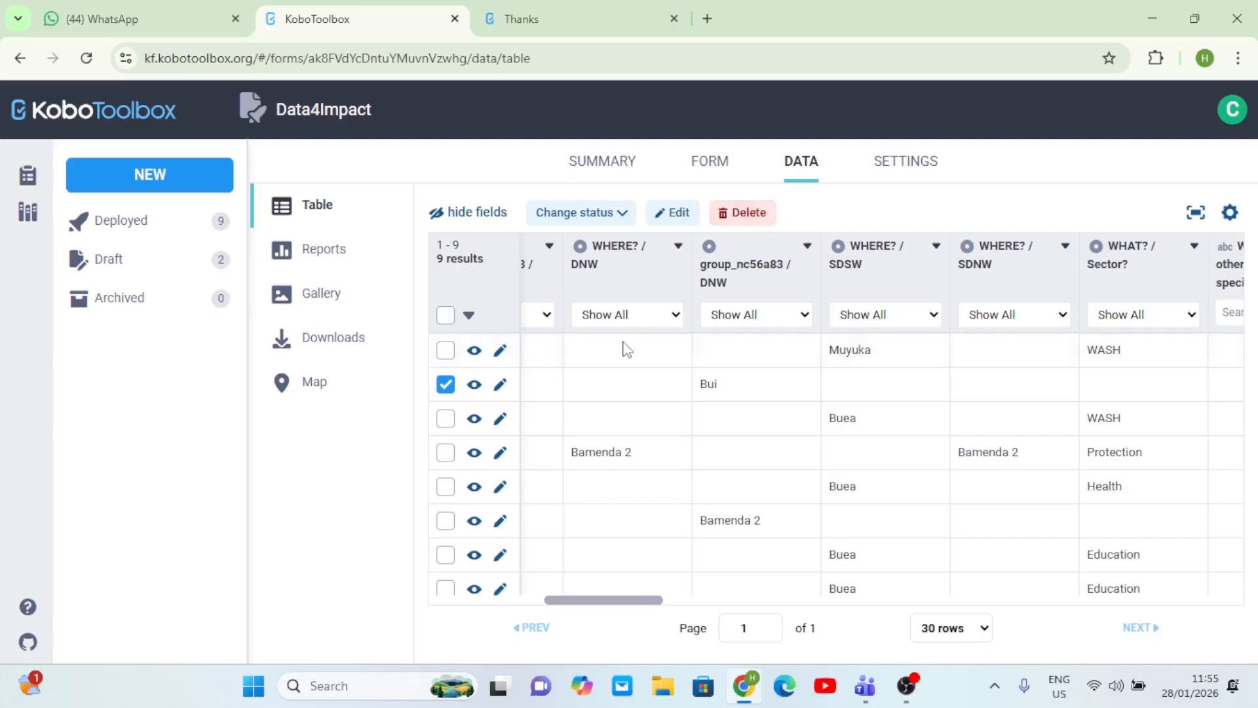
click(446, 420)
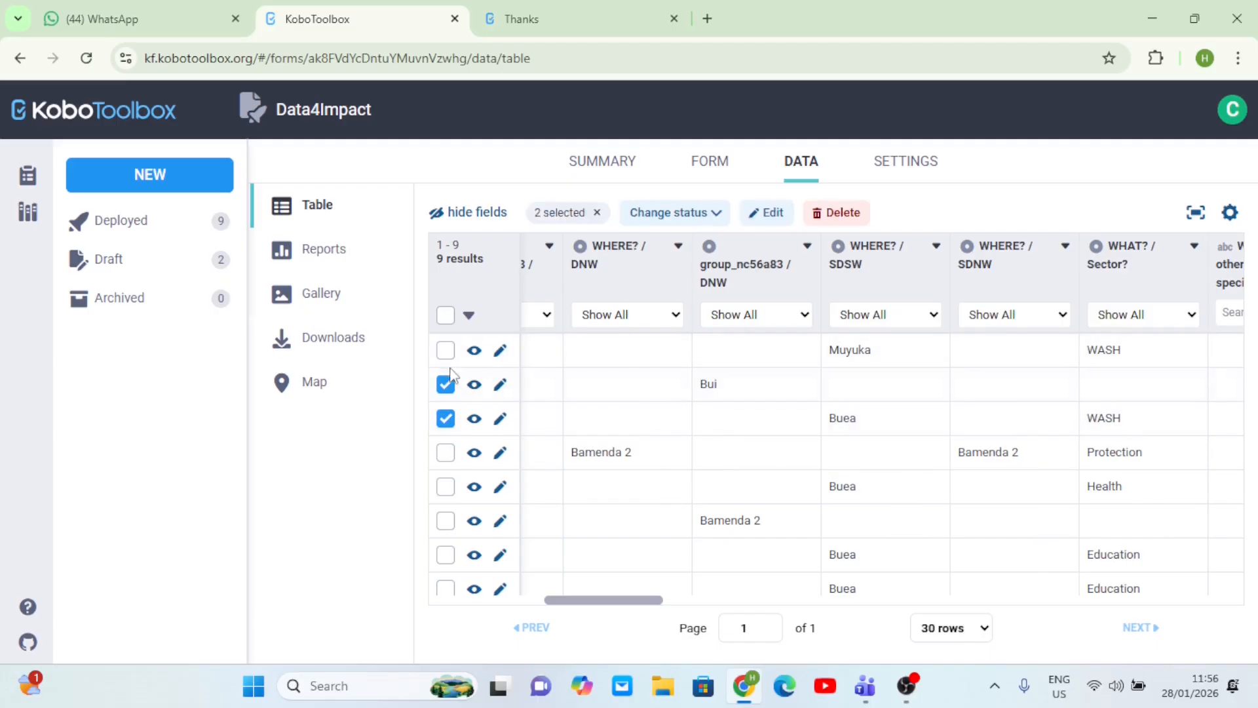
click(446, 385)
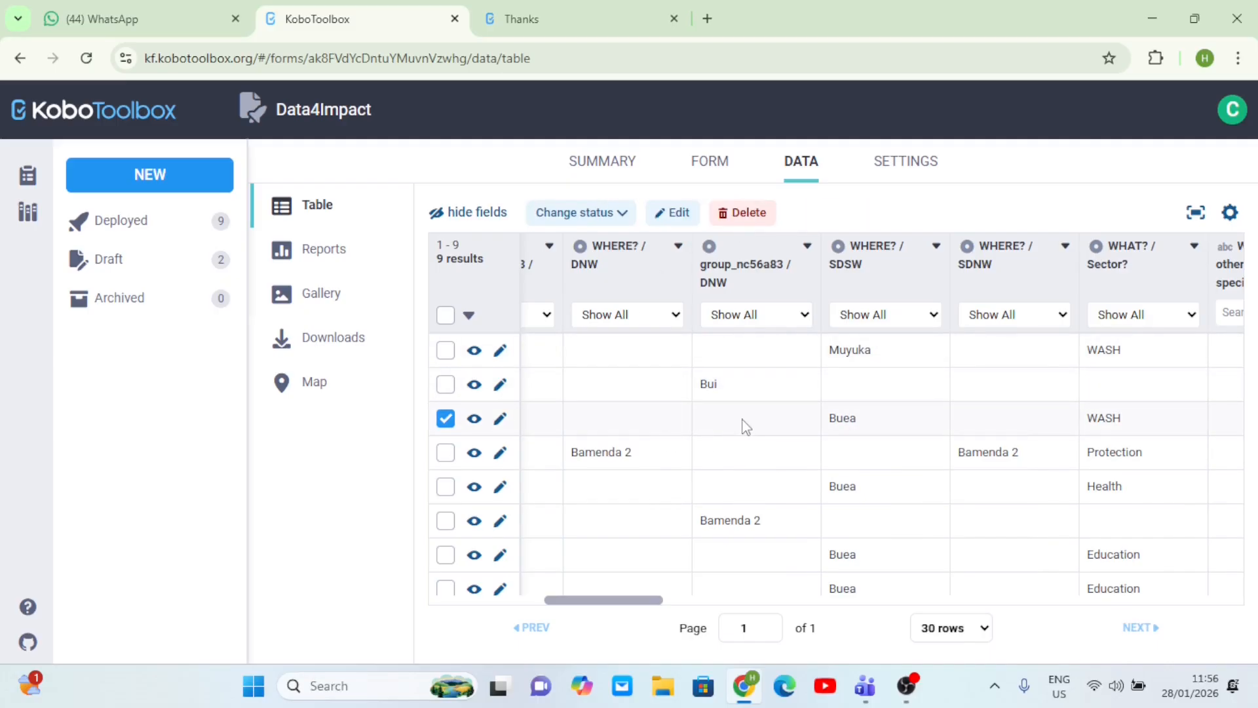
scroll(743, 422, right, 5)
scroll(744, 422, left, 7)
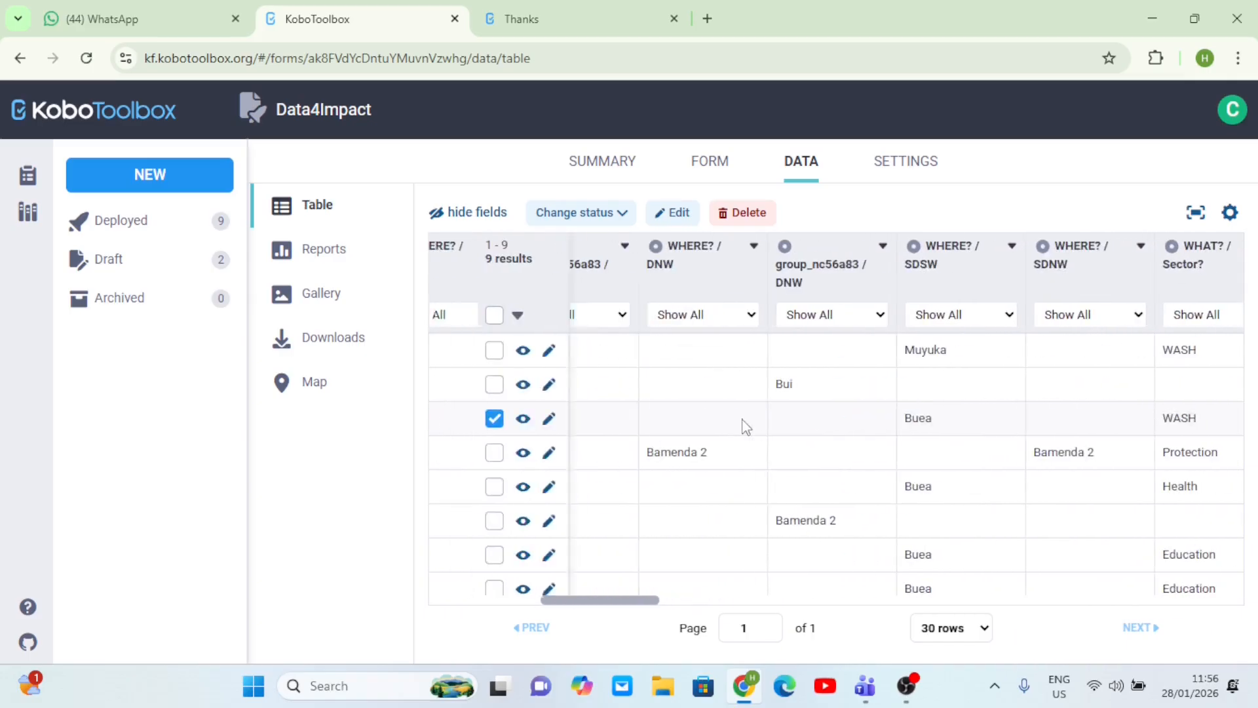
- Delete the selected submission, acknowledging that the deletion is permanent
click(735, 215)
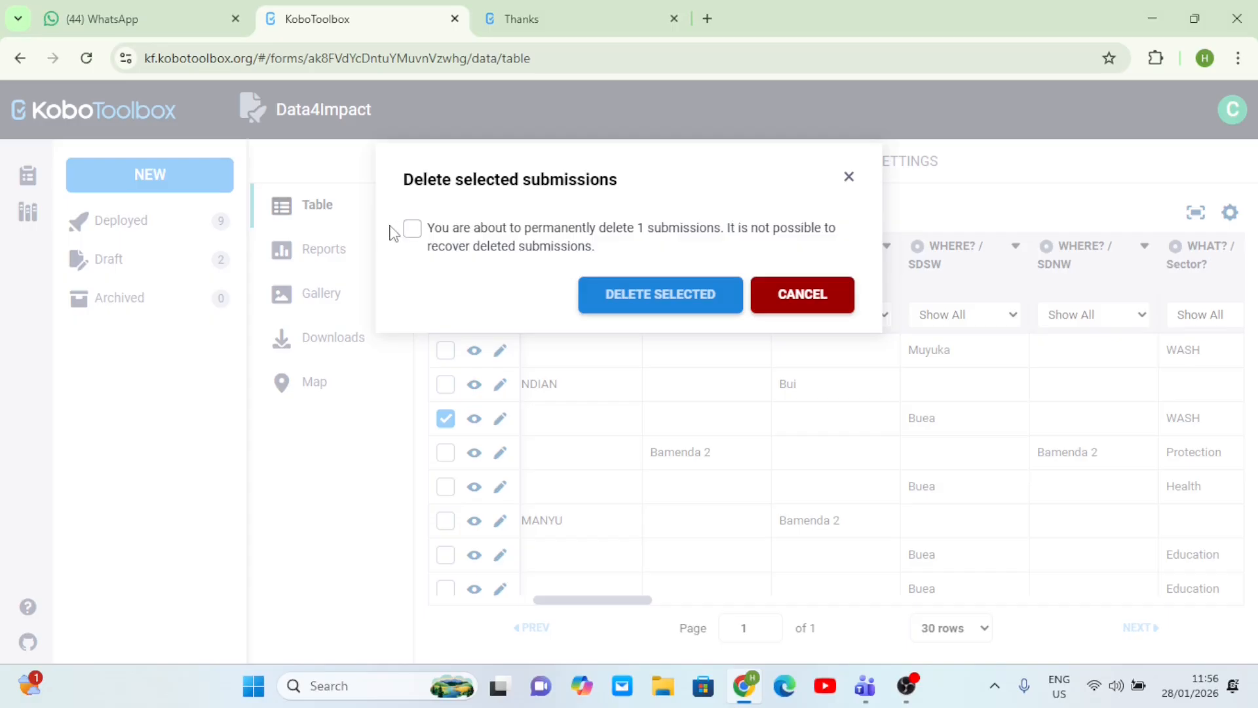
click(413, 228)
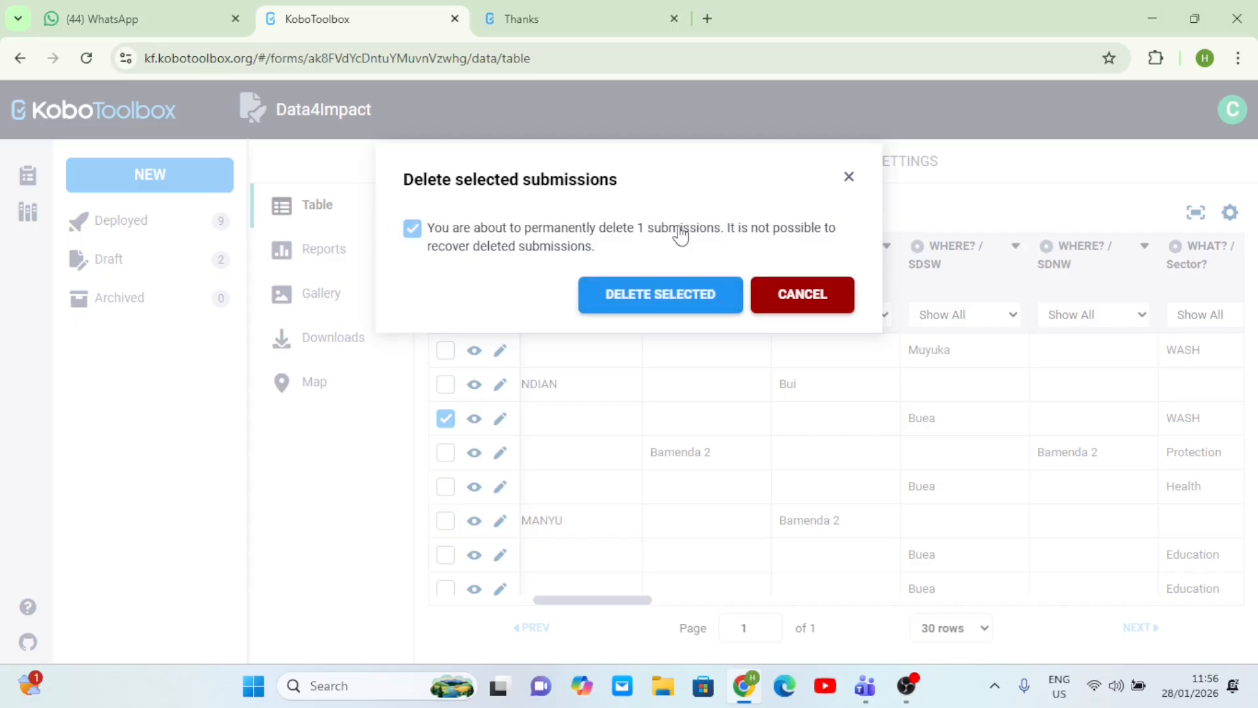
click(627, 301)
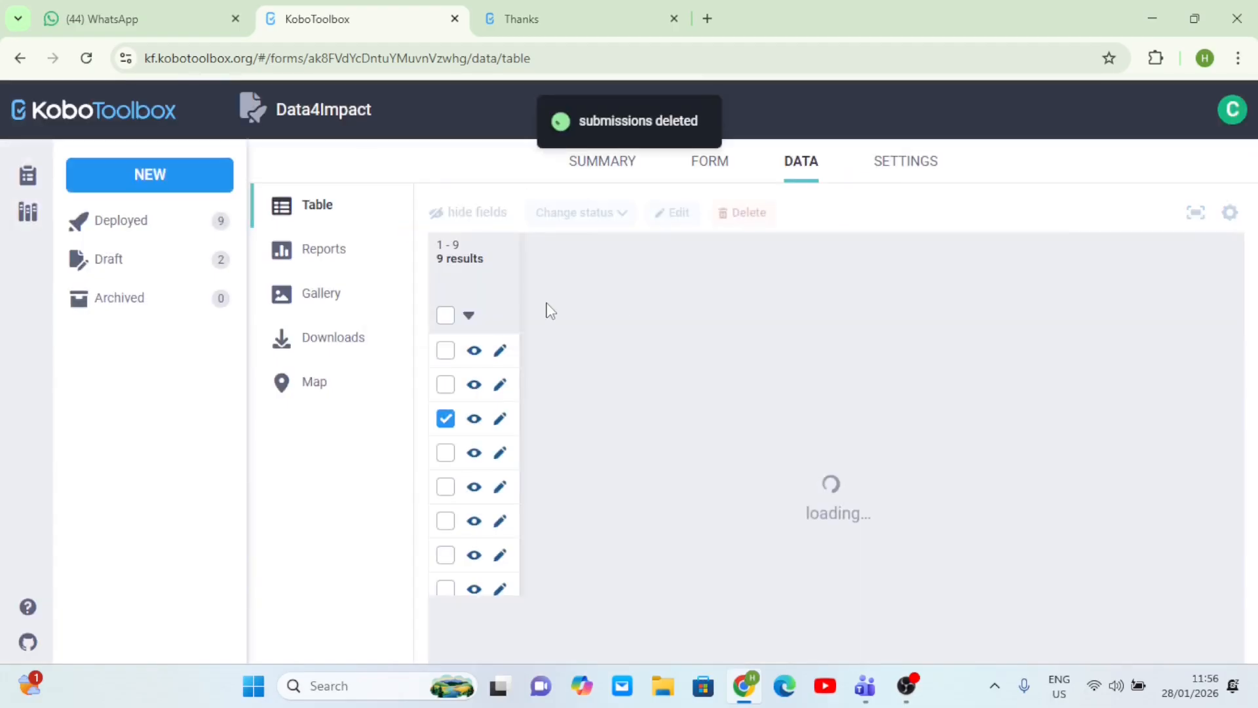
scroll(989, 445, right, 6)
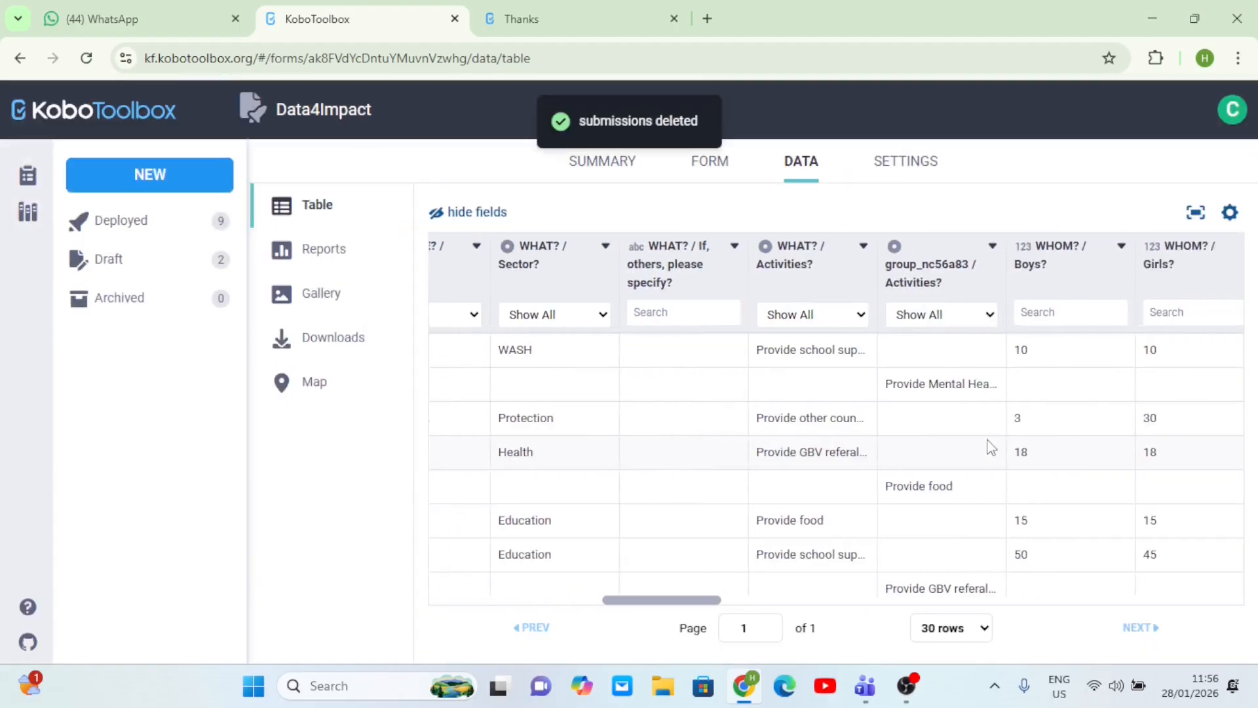